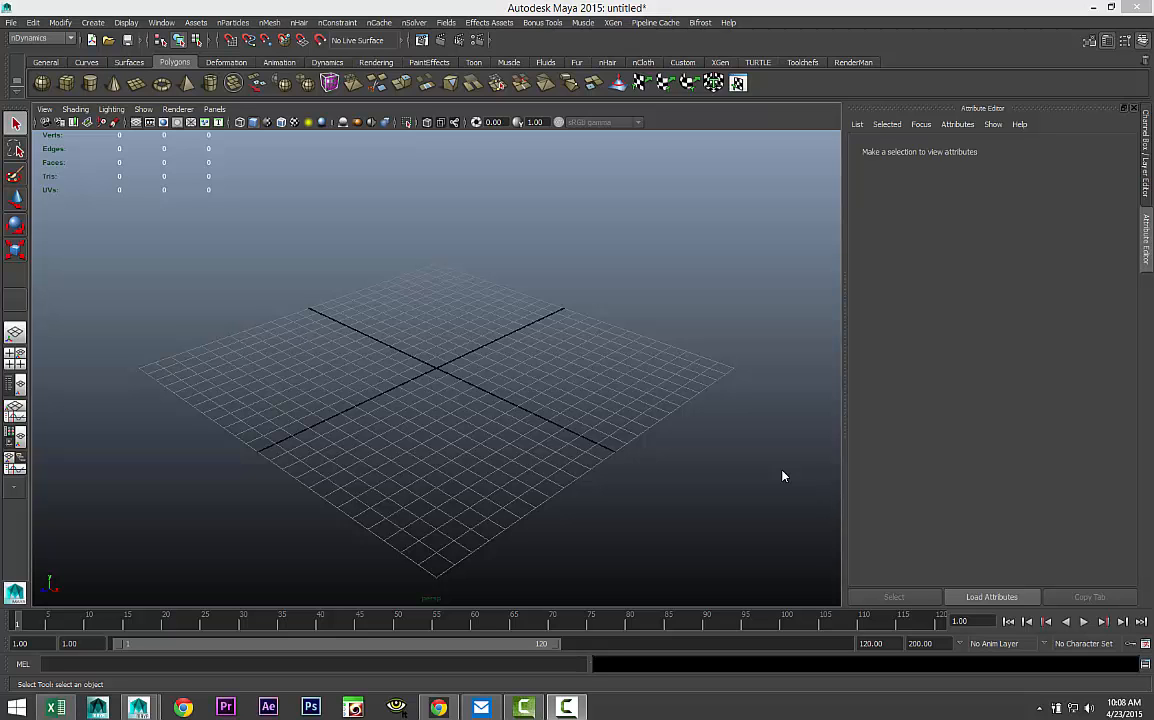
Create a polygon cylinder at the grid origin and stretch it along its height to a Y scale of about 4.14.
alt+drag(525, 440, 566, 445)
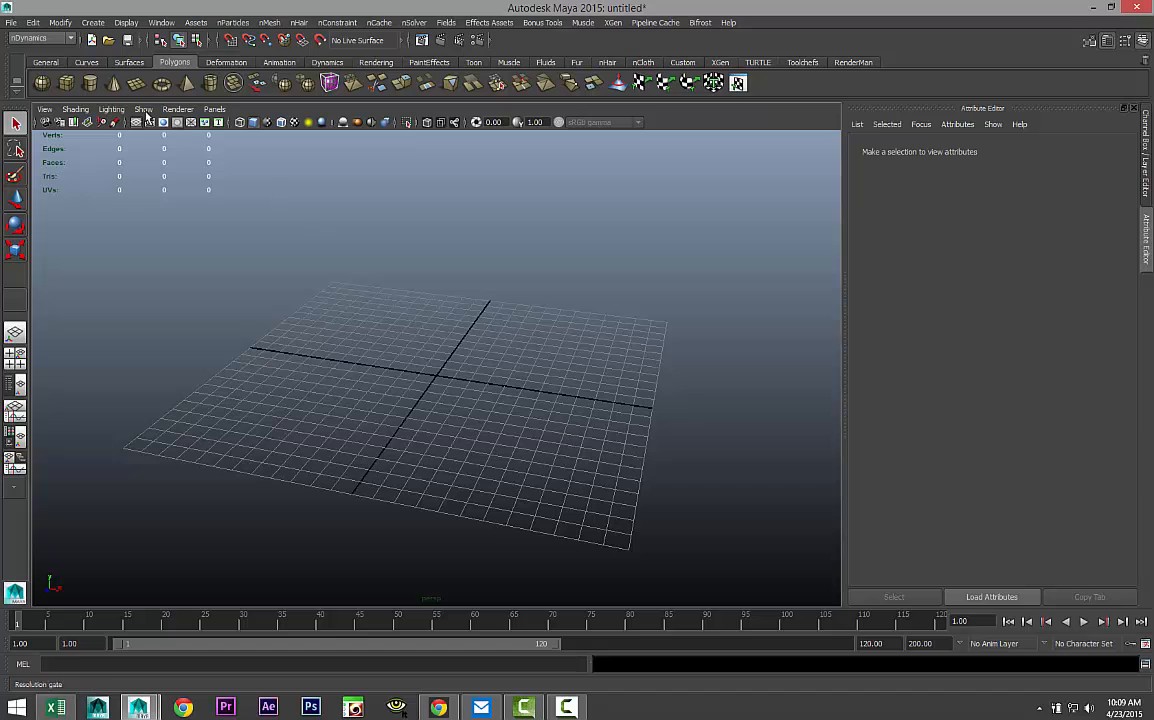
click(437, 385)
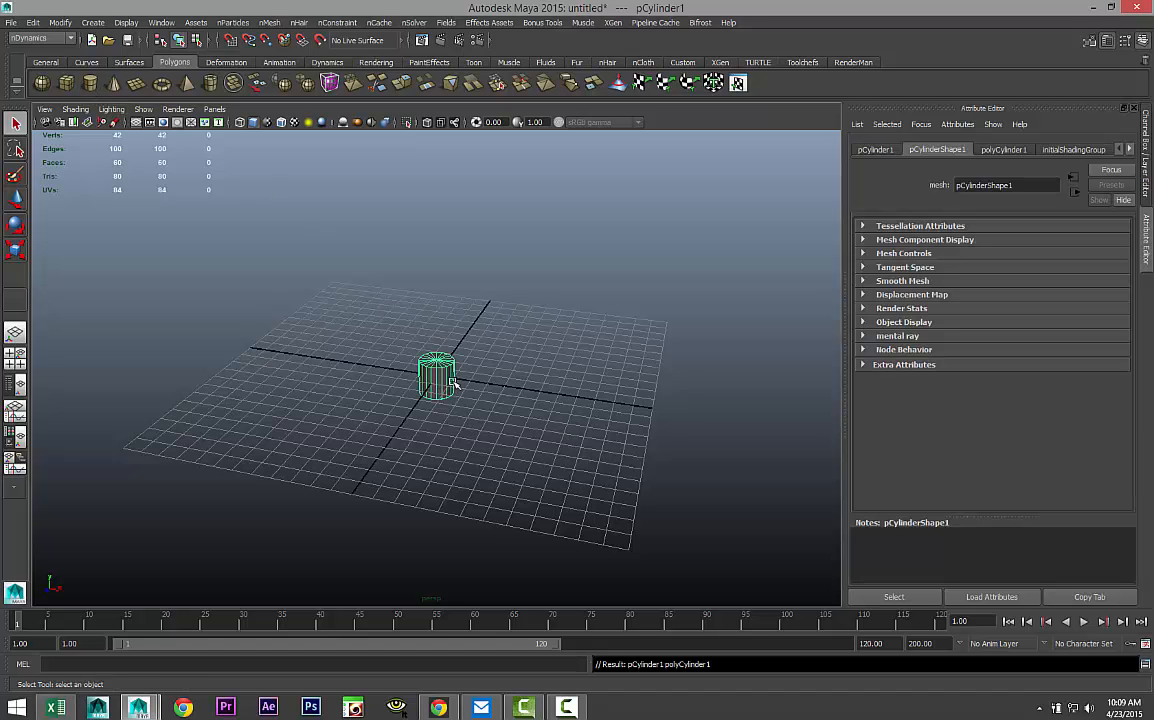
key(r)
drag(438, 320, 455, 135)
Lay the cylinder on its side by setting its Z rotation to -90.
key(e)
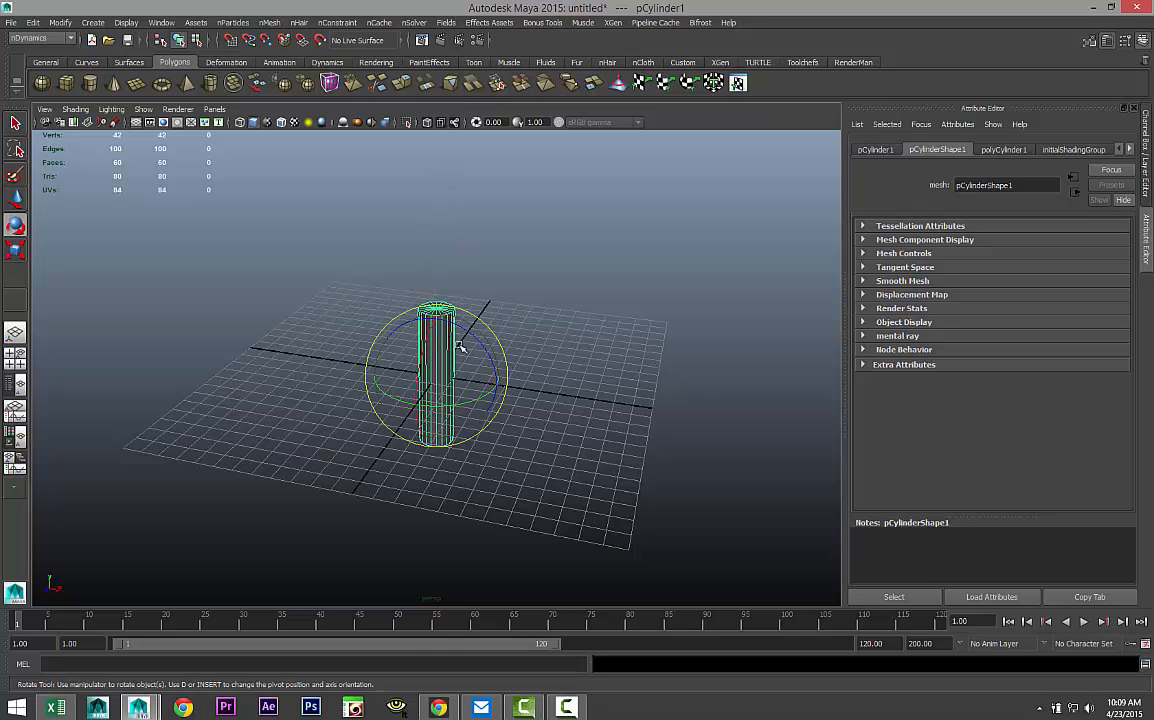
drag(508, 382, 630, 378)
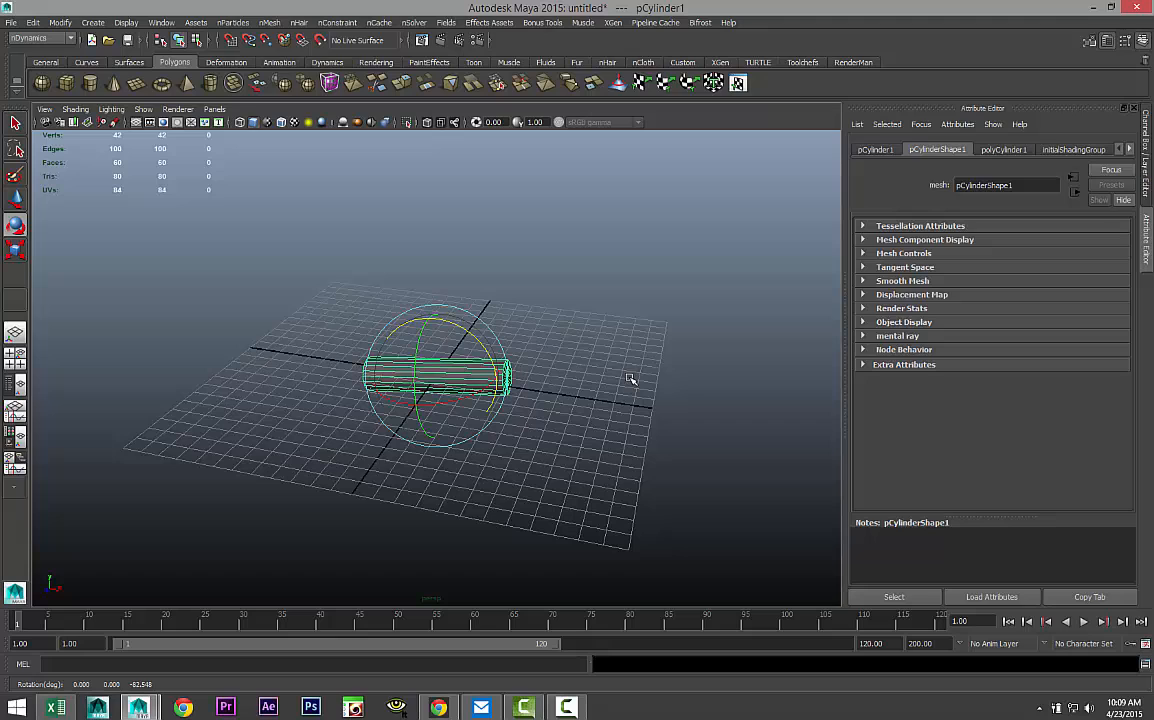
click(876, 150)
drag(1090, 258, 972, 234)
key(BackSpace)
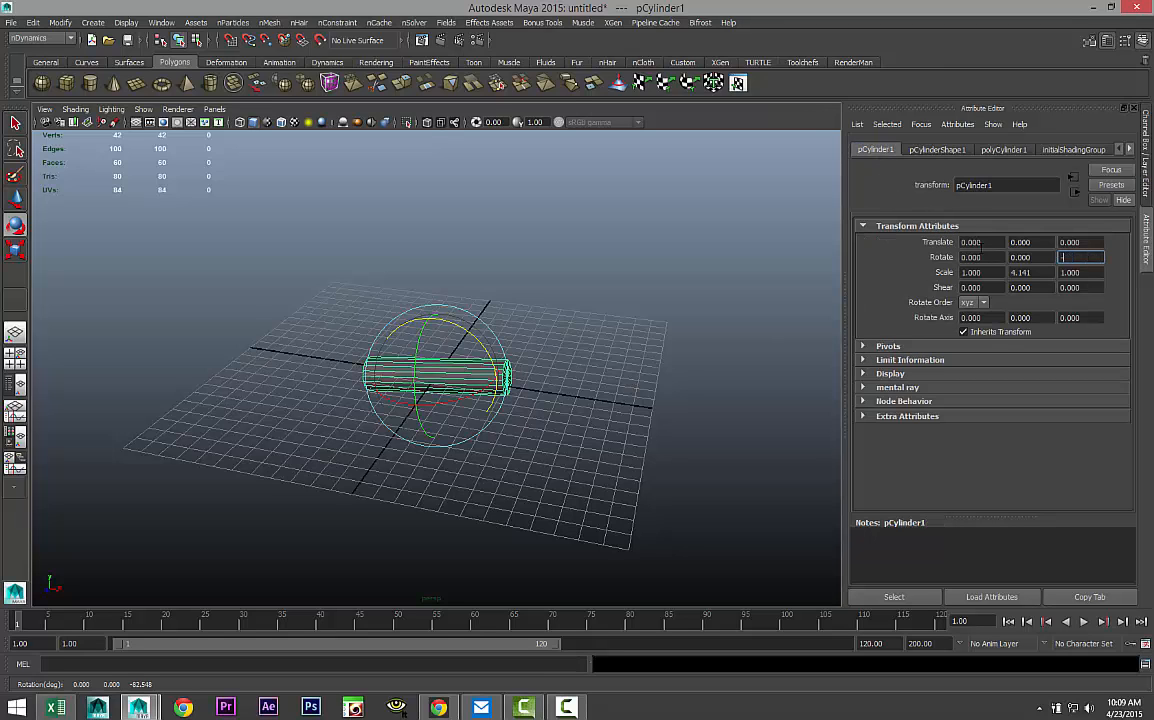
text(-90)
key(Return)
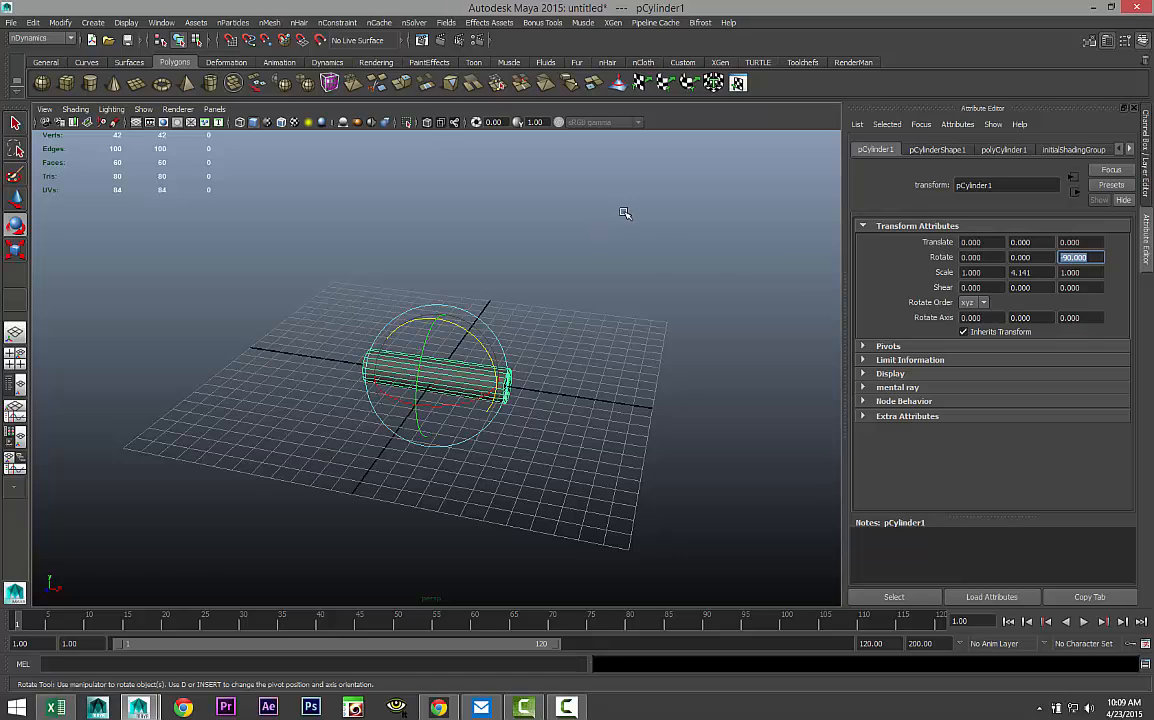
Switch to the Polygons menu set and insert 5 evenly spaced edge loops along the cylinder's length with the Insert Edge Loop Tool.
alt+drag(598, 412, 572, 502)
alt+middle_drag(572, 502, 582, 494)
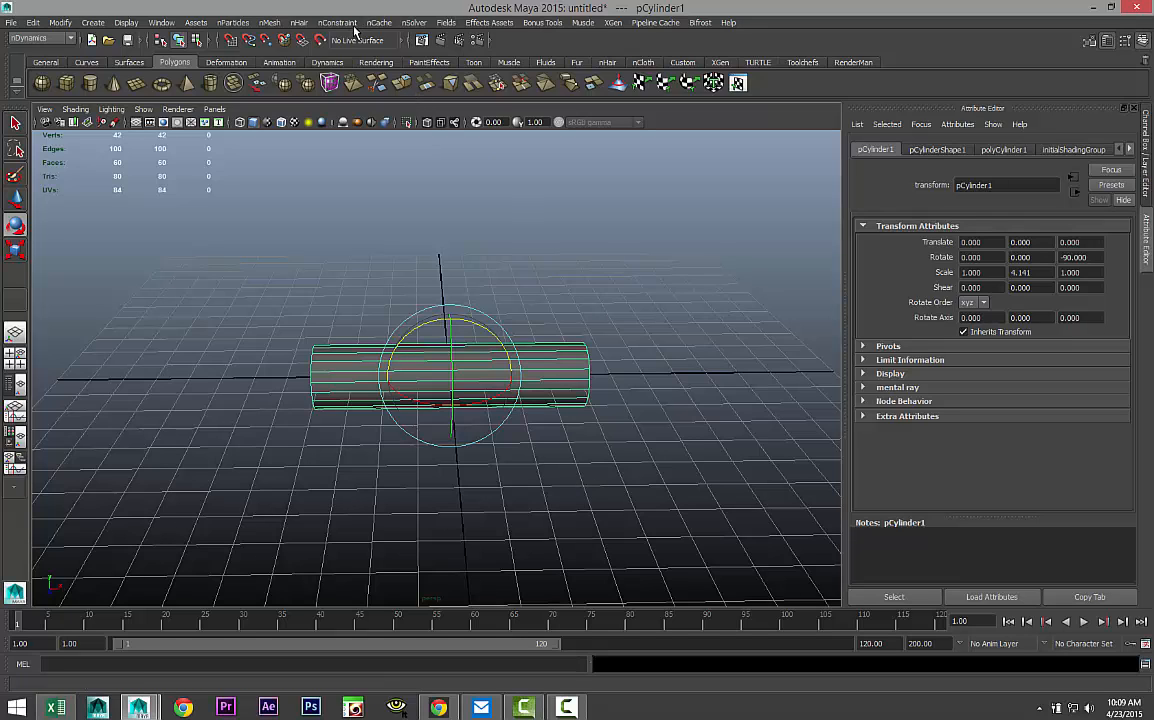
click(42, 38)
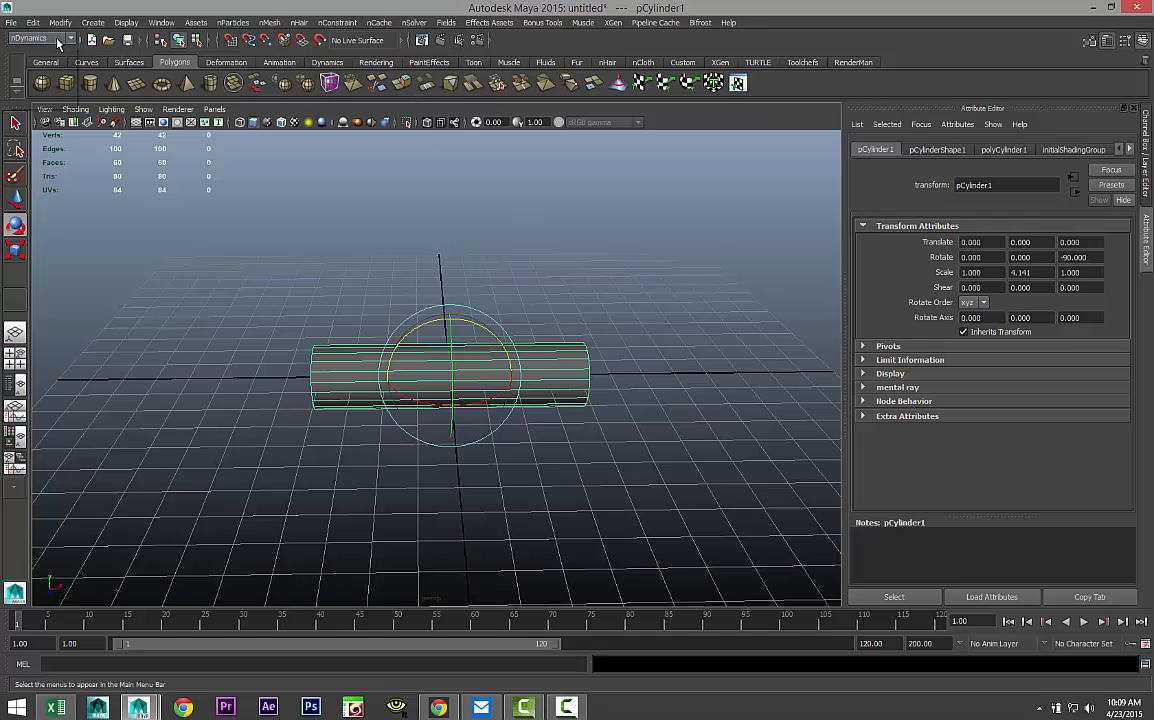
click(47, 60)
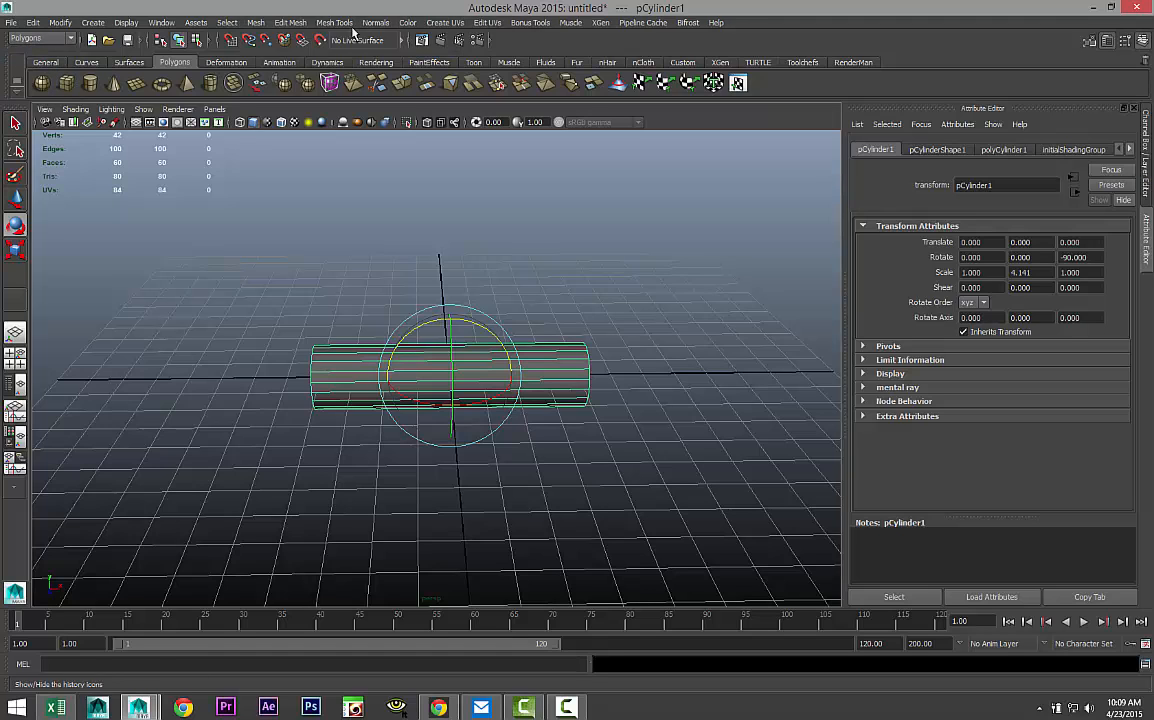
click(334, 23)
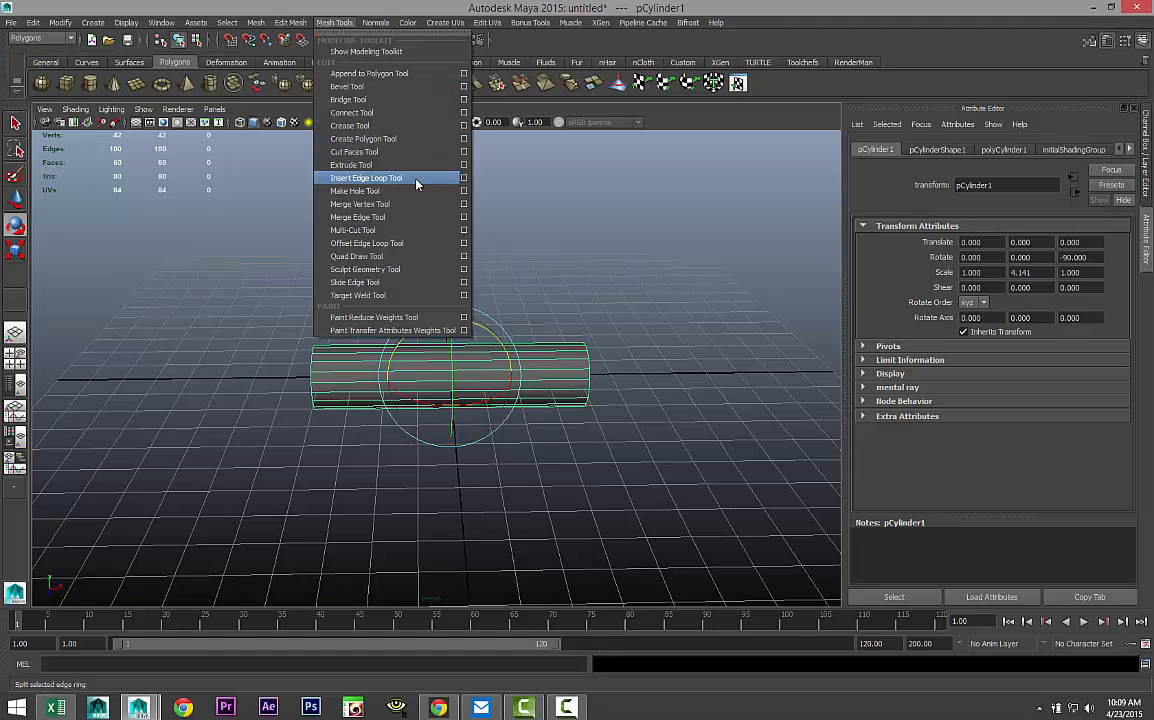
click(463, 179)
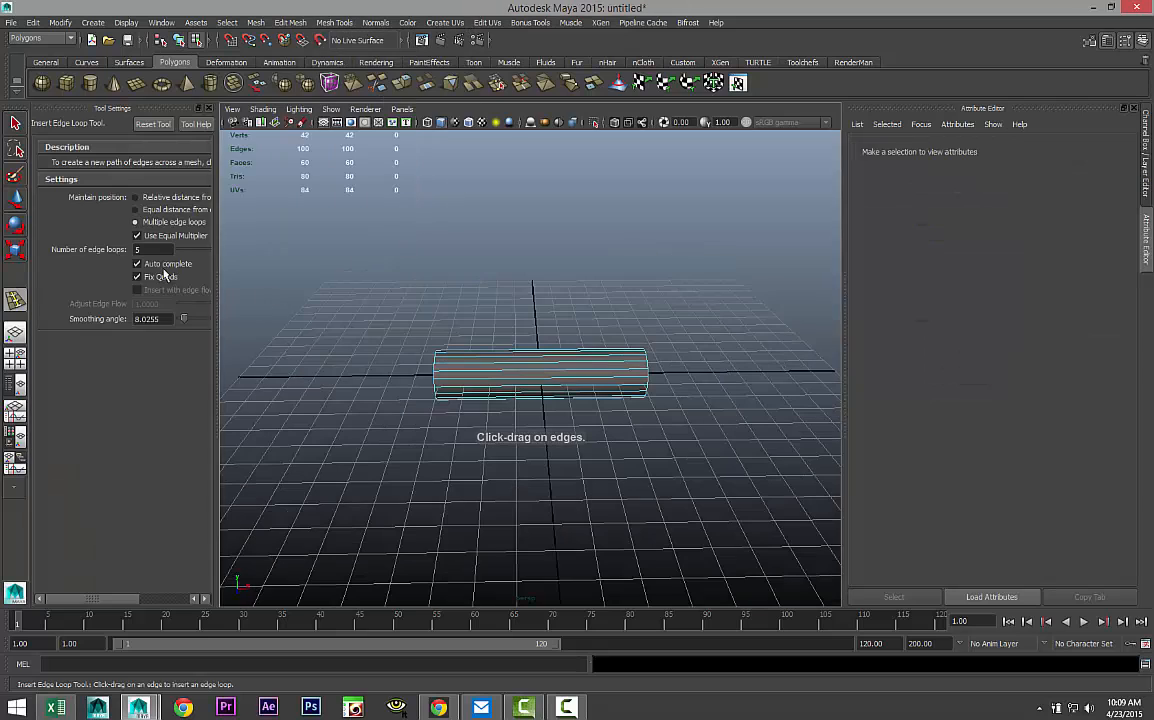
scroll(594, 377, up, 3)
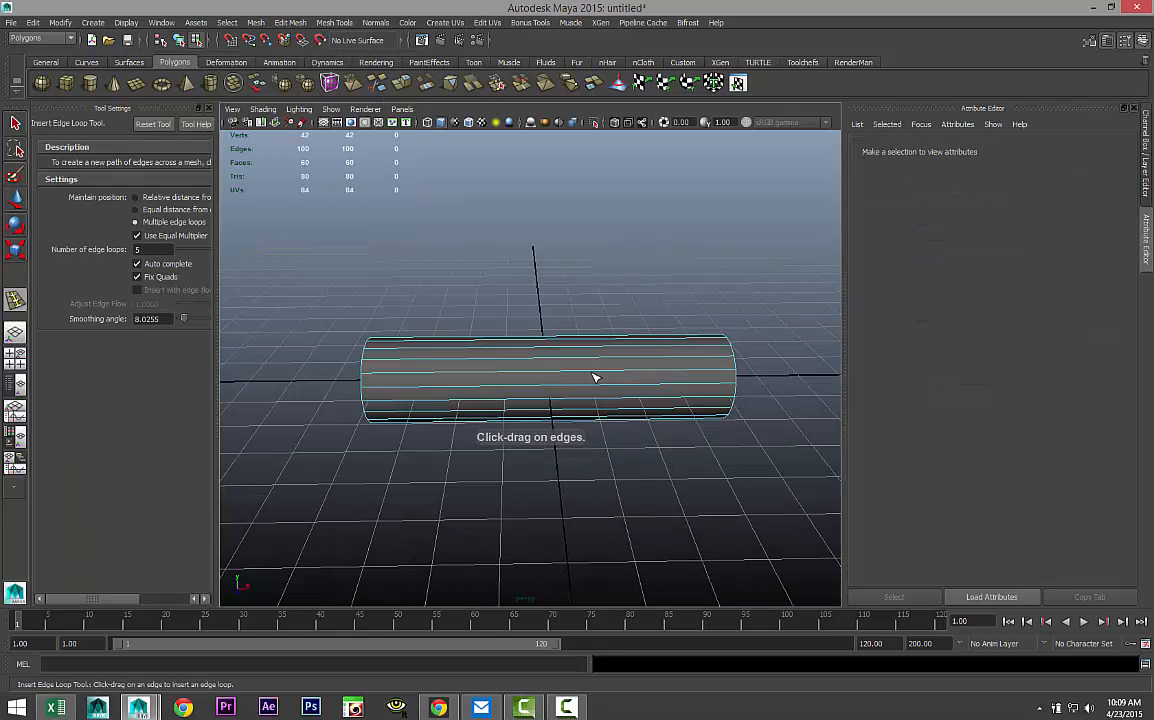
click(587, 364)
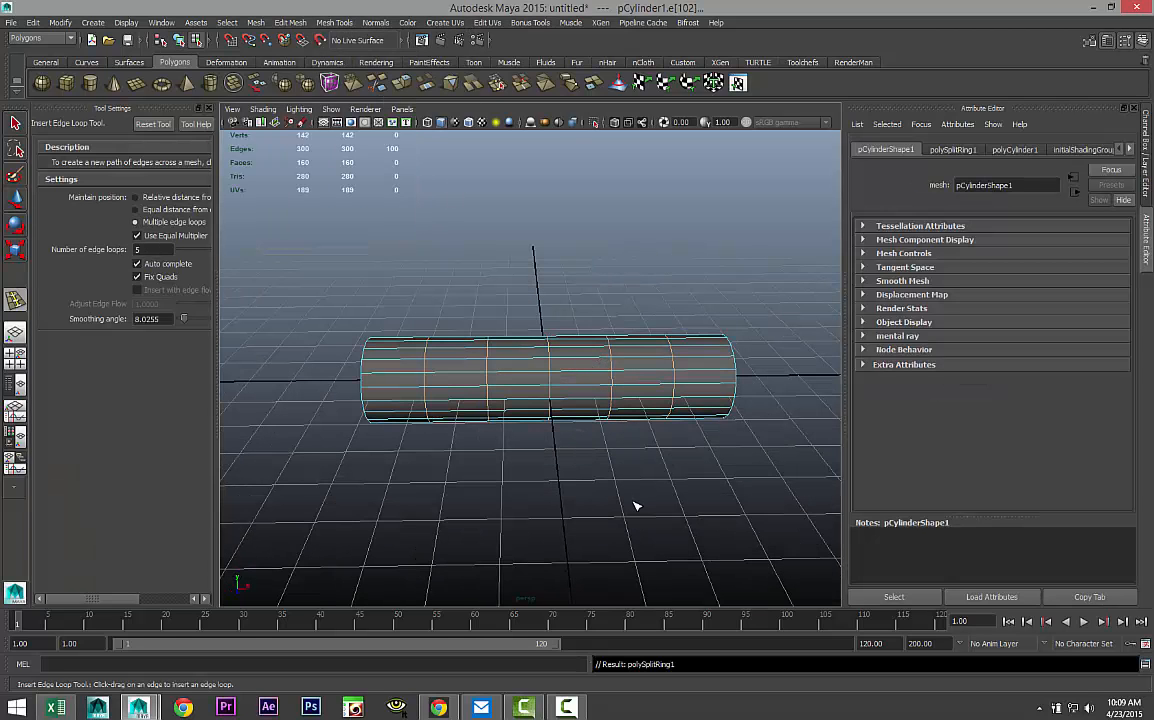
key(q)
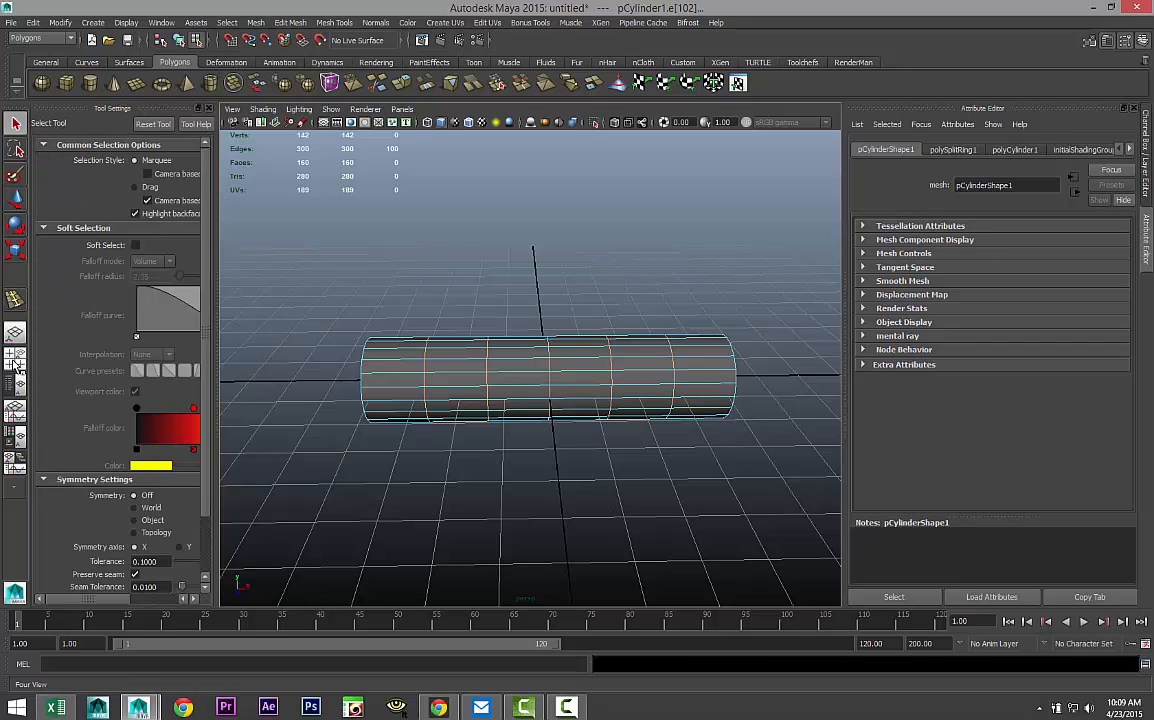
In the front view, select the vertices of all five inner edge loops and scale them up slightly.
click(15, 360)
key(space)
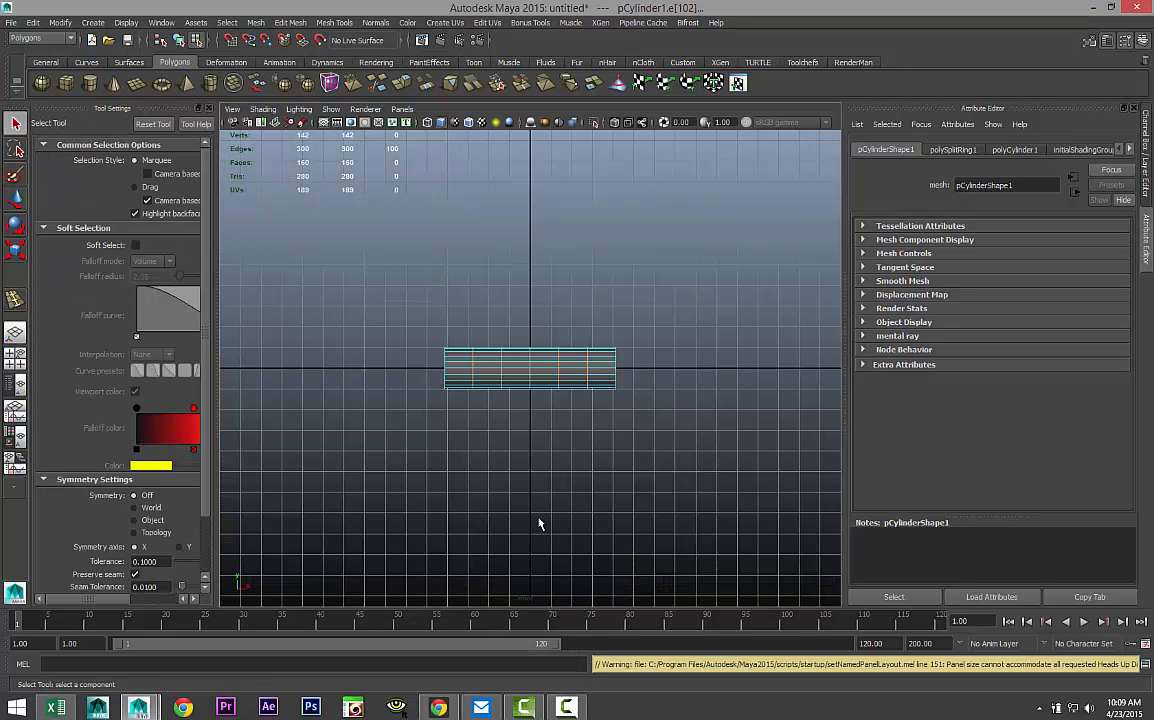
scroll(538, 522, up, 4)
scroll(489, 407, up, 1)
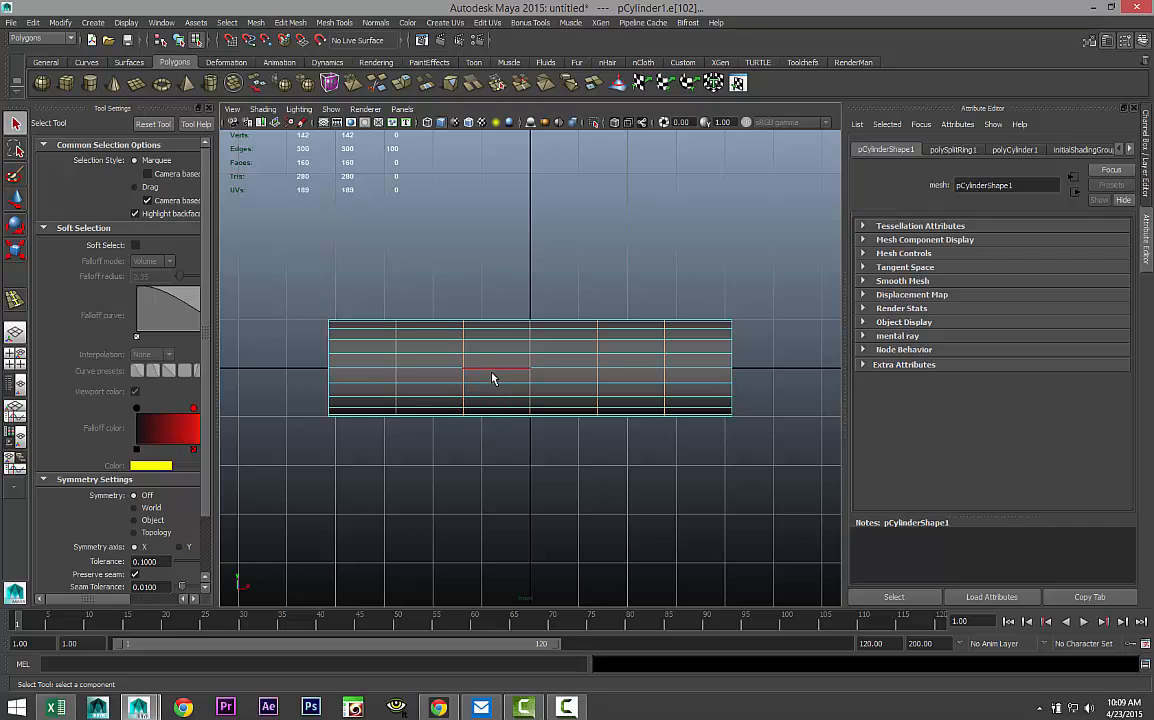
right_drag(492, 378, 415, 376)
drag(388, 300, 688, 479)
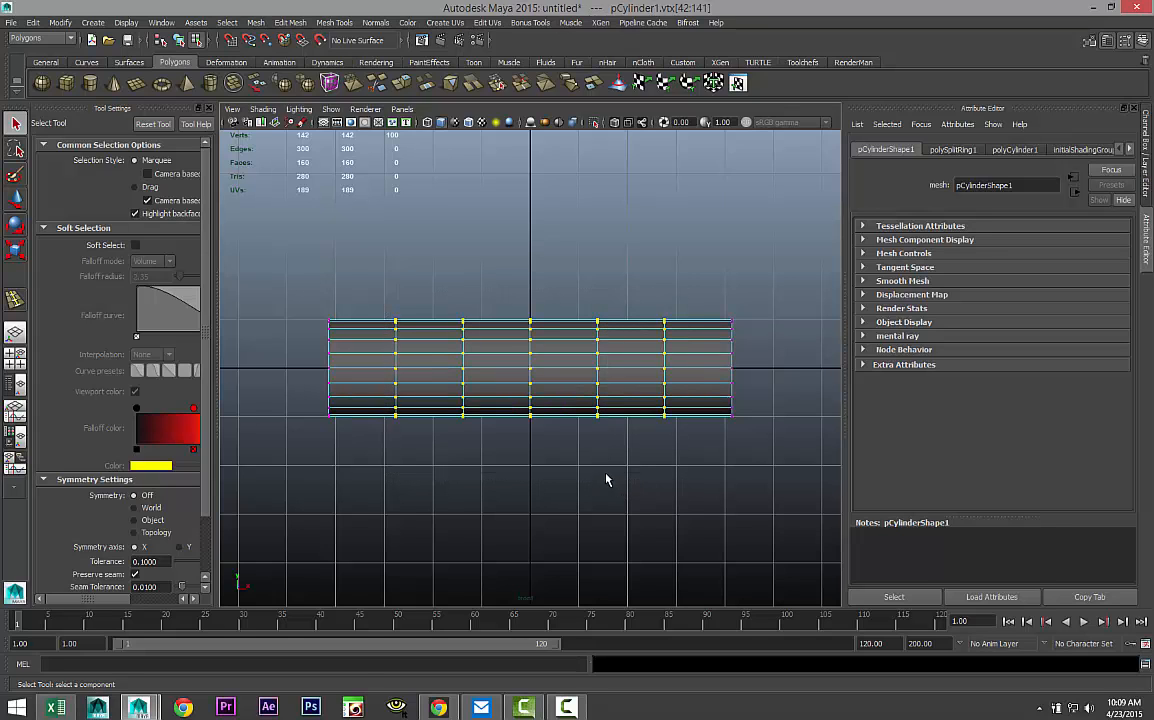
key(r)
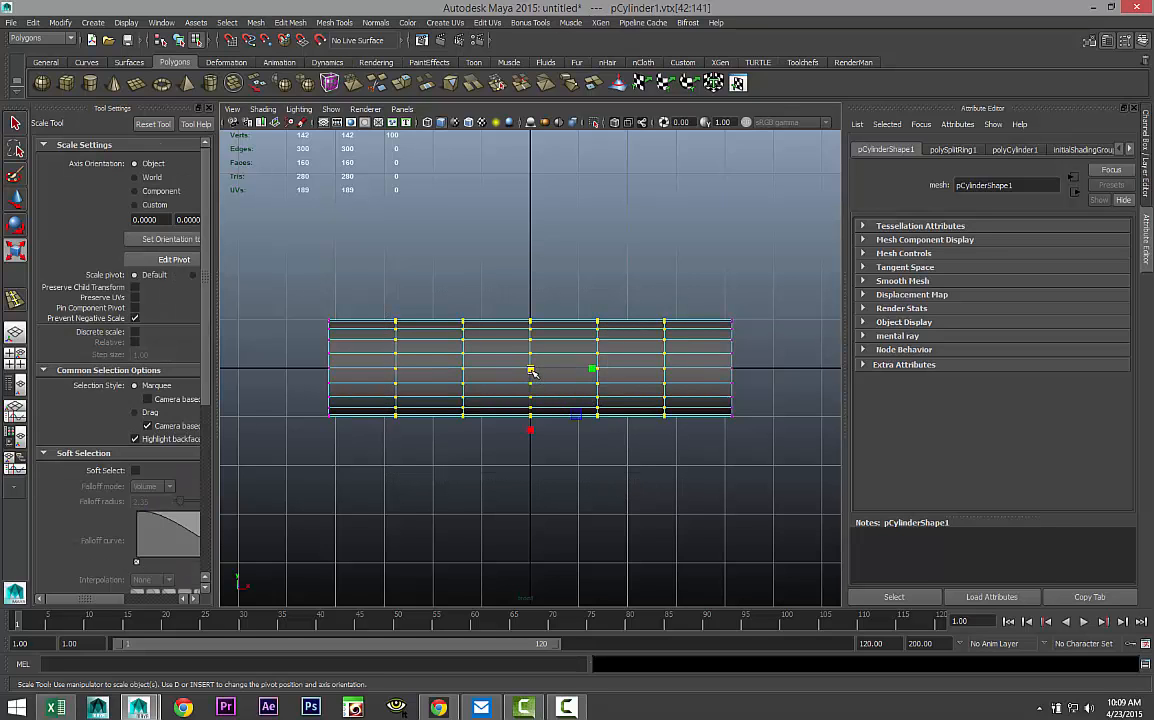
drag(532, 372, 537, 375)
click(536, 373)
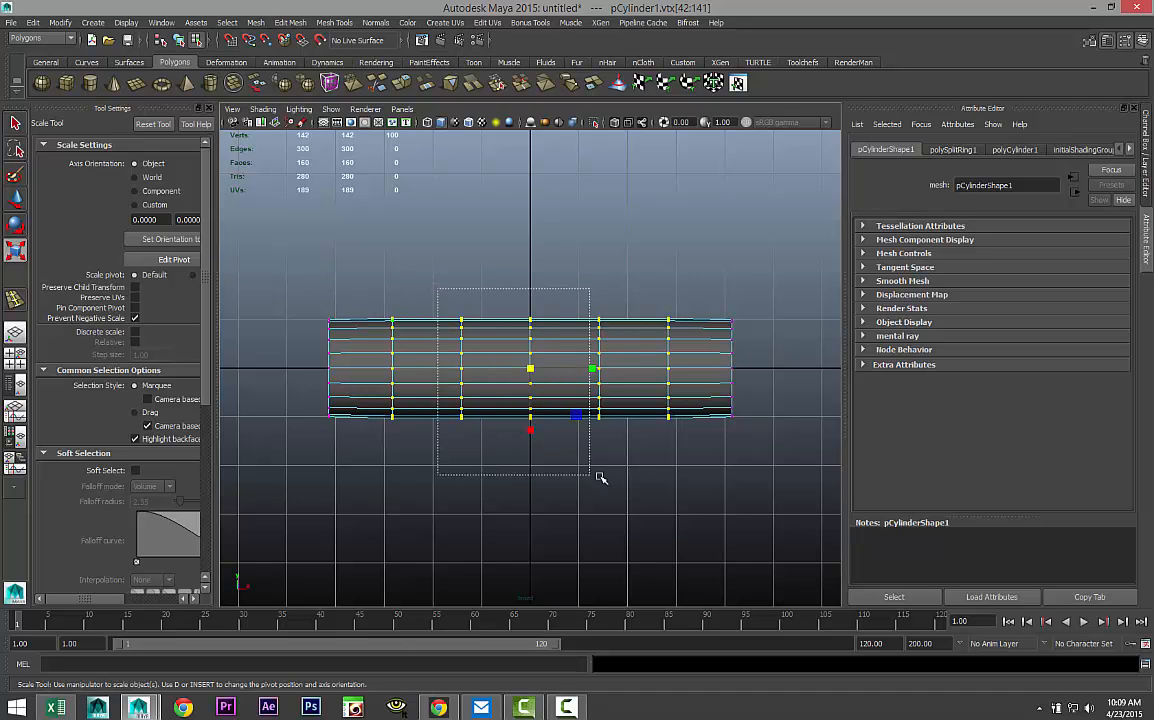
Bulge the cylinder further by slightly scaling up the three middle vertex loops, and again the centre loop alone.
drag(530, 373, 536, 349)
drag(513, 289, 567, 468)
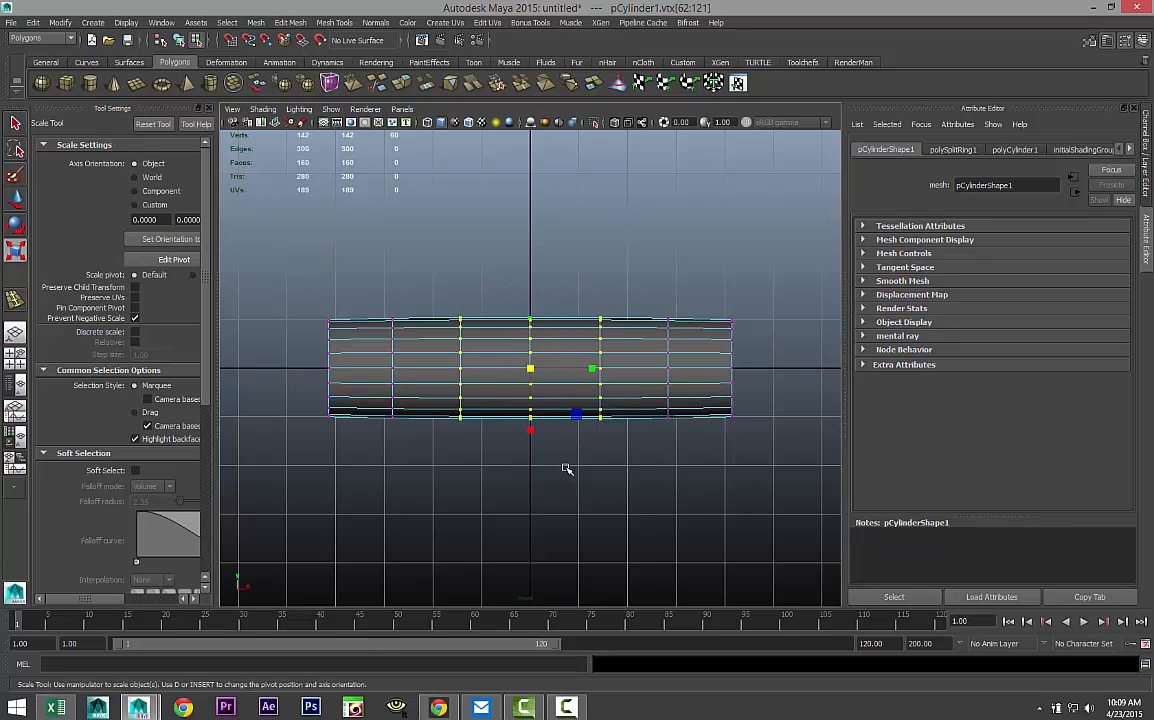
drag(534, 371, 535, 370)
click(622, 489)
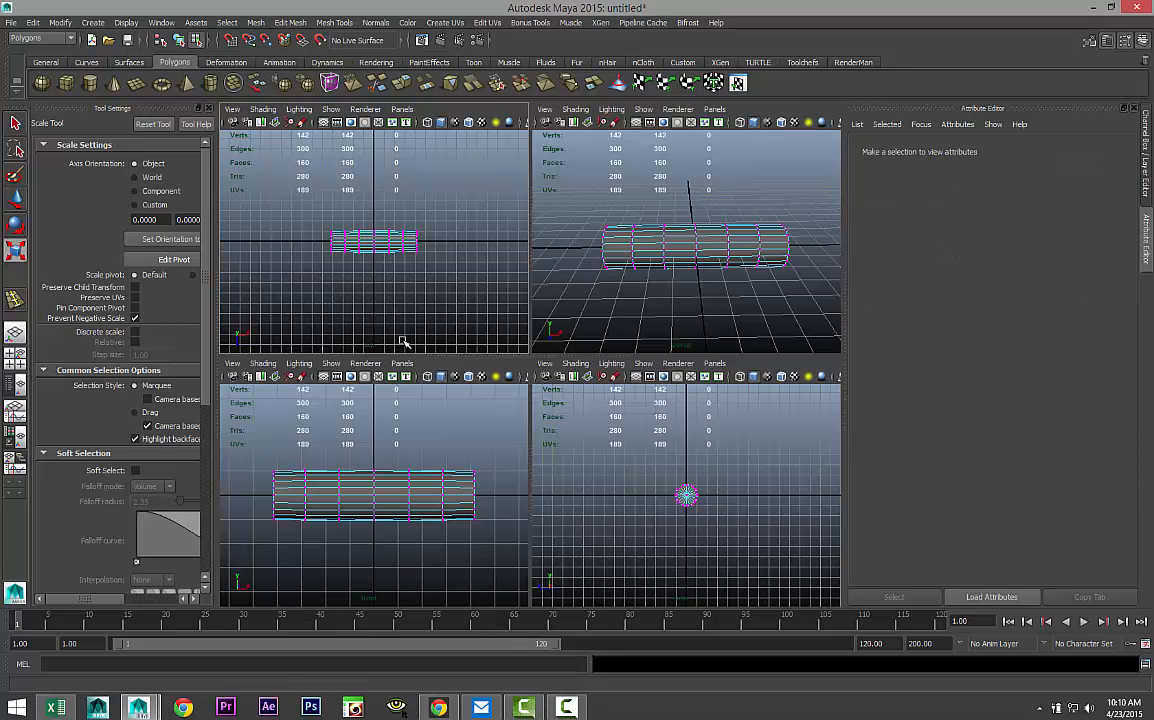
Return to the perspective view and examine the bulged cylinder from several angles.
click(15, 355)
key(space)
scroll(610, 381, up, 5)
alt+middle_drag(634, 425, 490, 391)
alt+drag(618, 443, 525, 431)
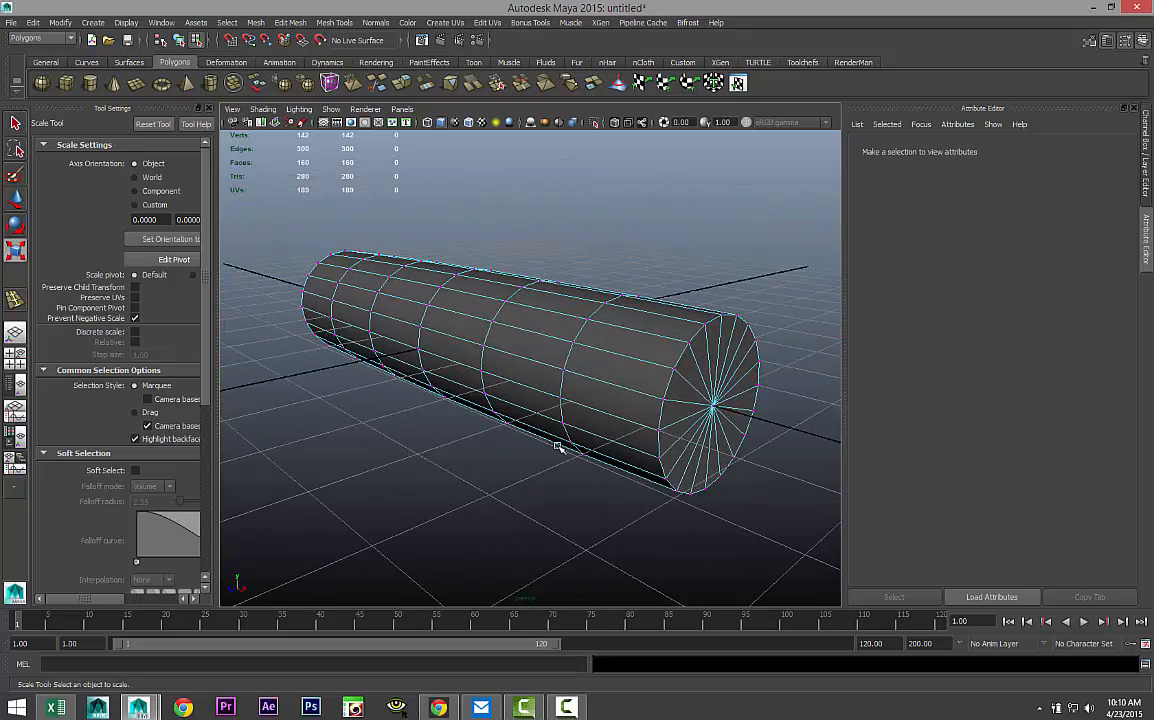
alt+middle_drag(559, 448, 456, 428)
alt+drag(494, 456, 534, 443)
scroll(420, 369, down, 3)
scroll(420, 369, down, 2)
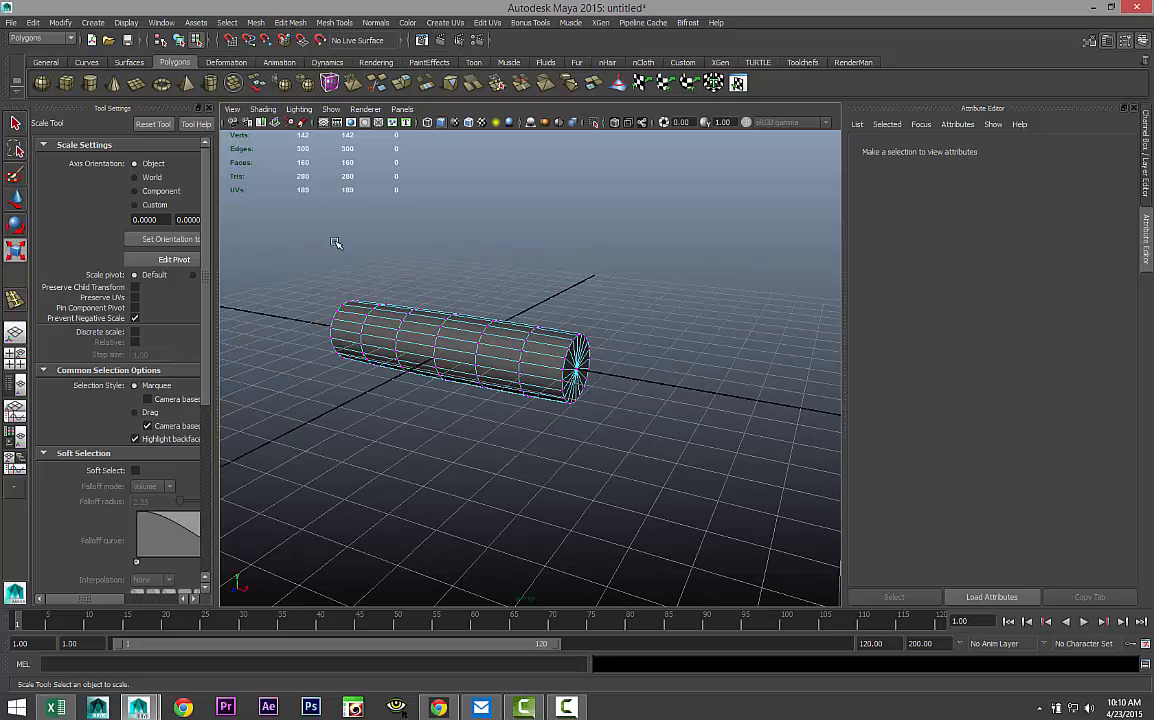
Create a second polygon cylinder at the origin.
click(90, 85)
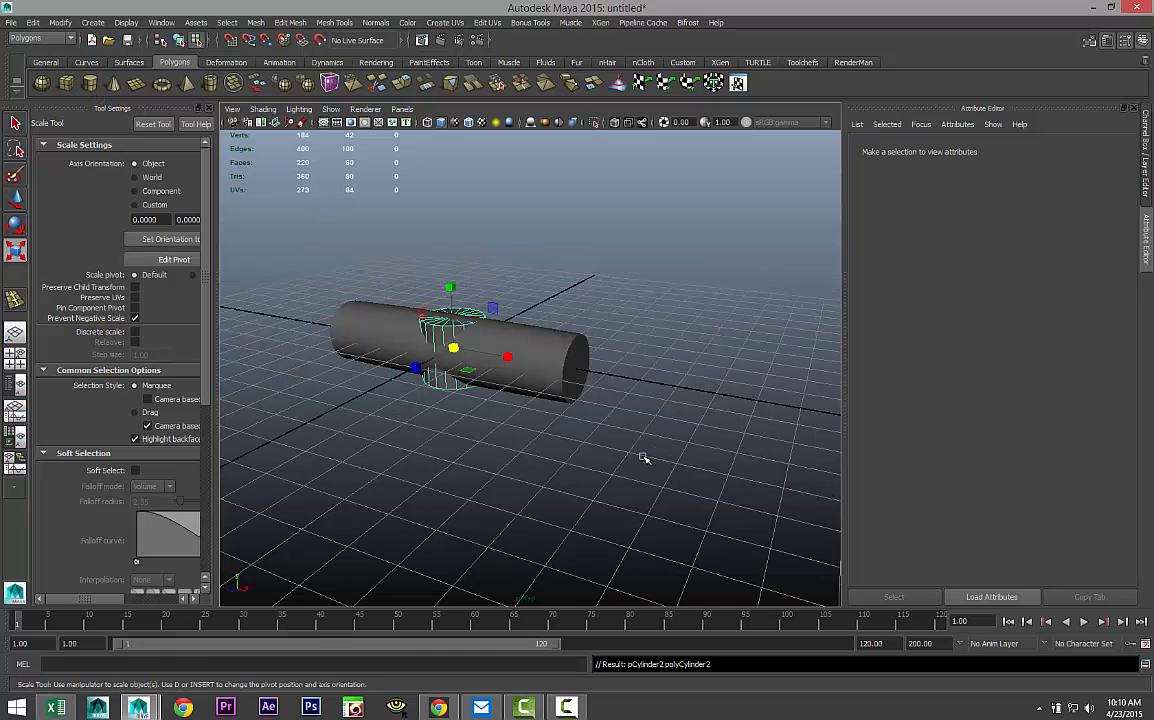
drag(556, 485, 686, 519)
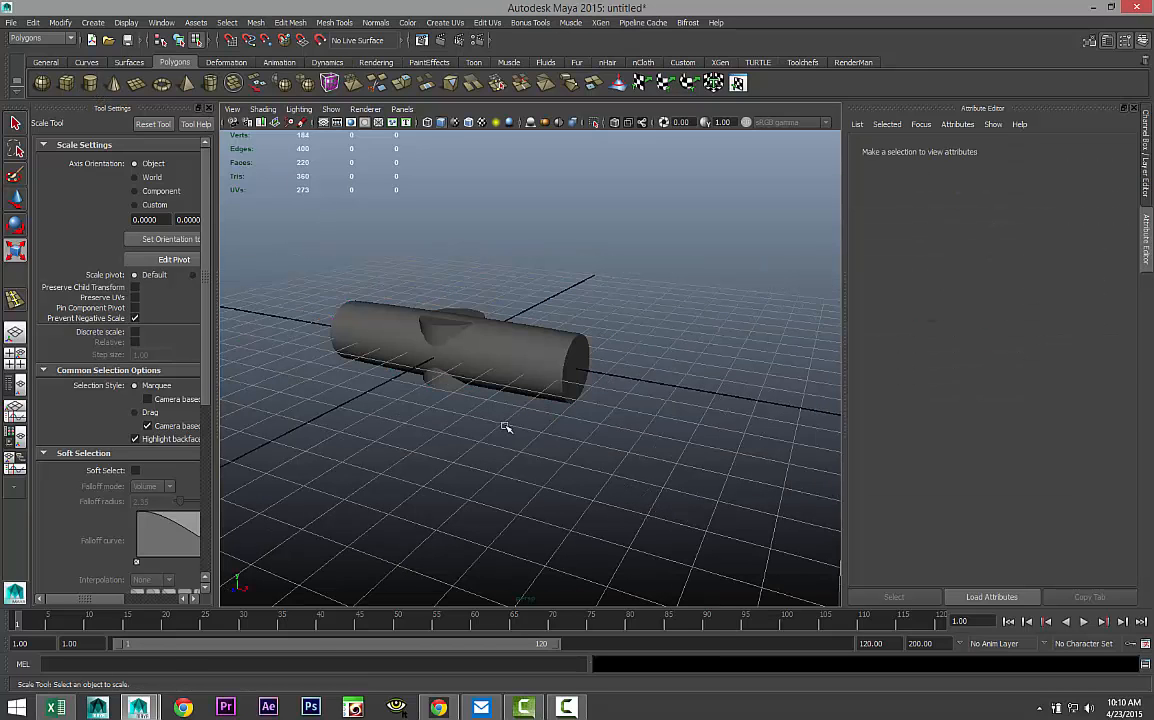
drag(402, 297, 421, 337)
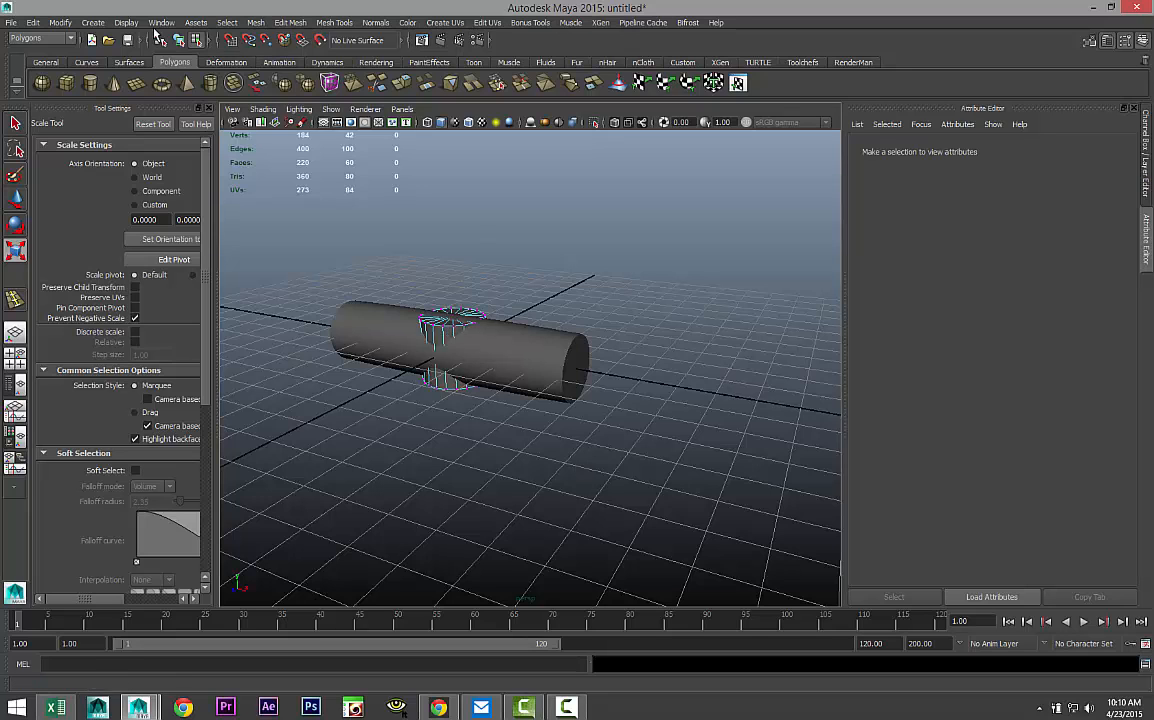
Enable Interactive Creation for polygon primitives.
click(160, 23)
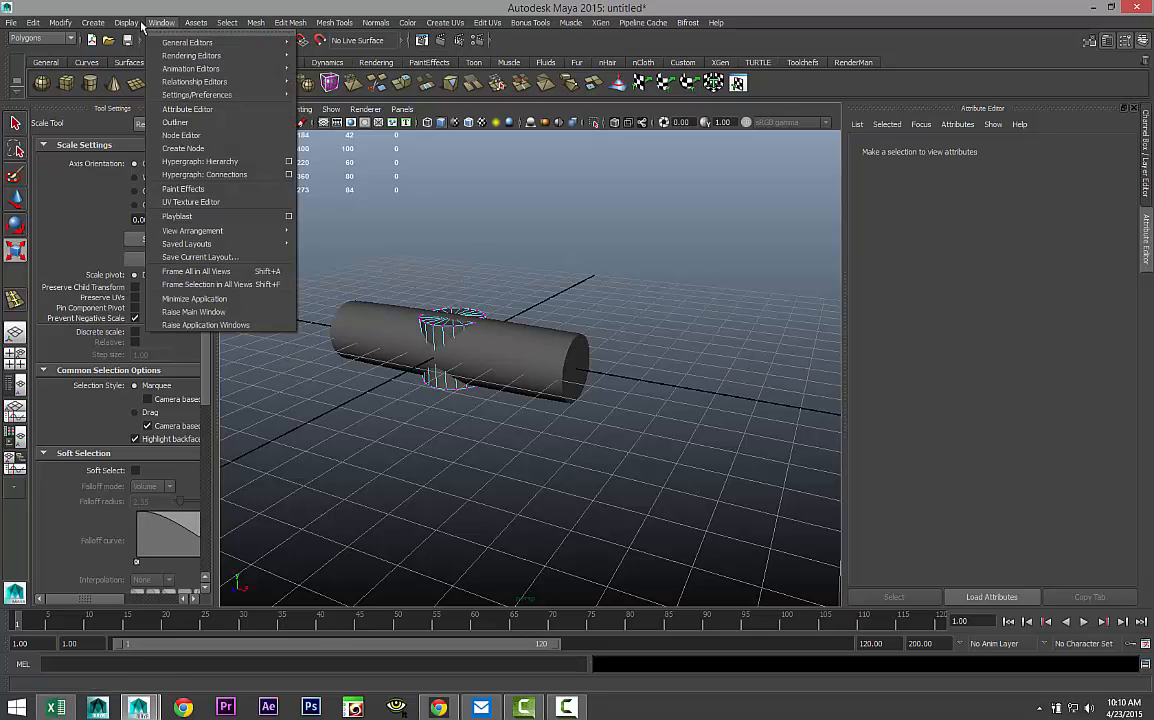
mouse_move(92, 22)
mouse_move(158, 56)
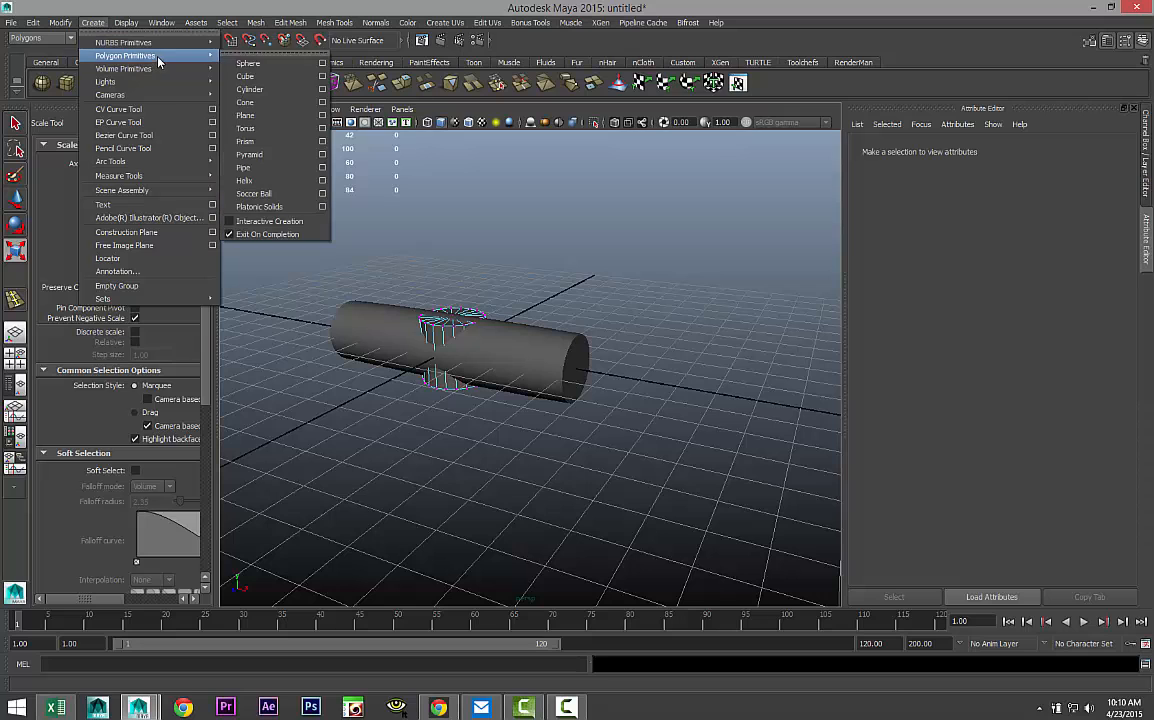
click(230, 221)
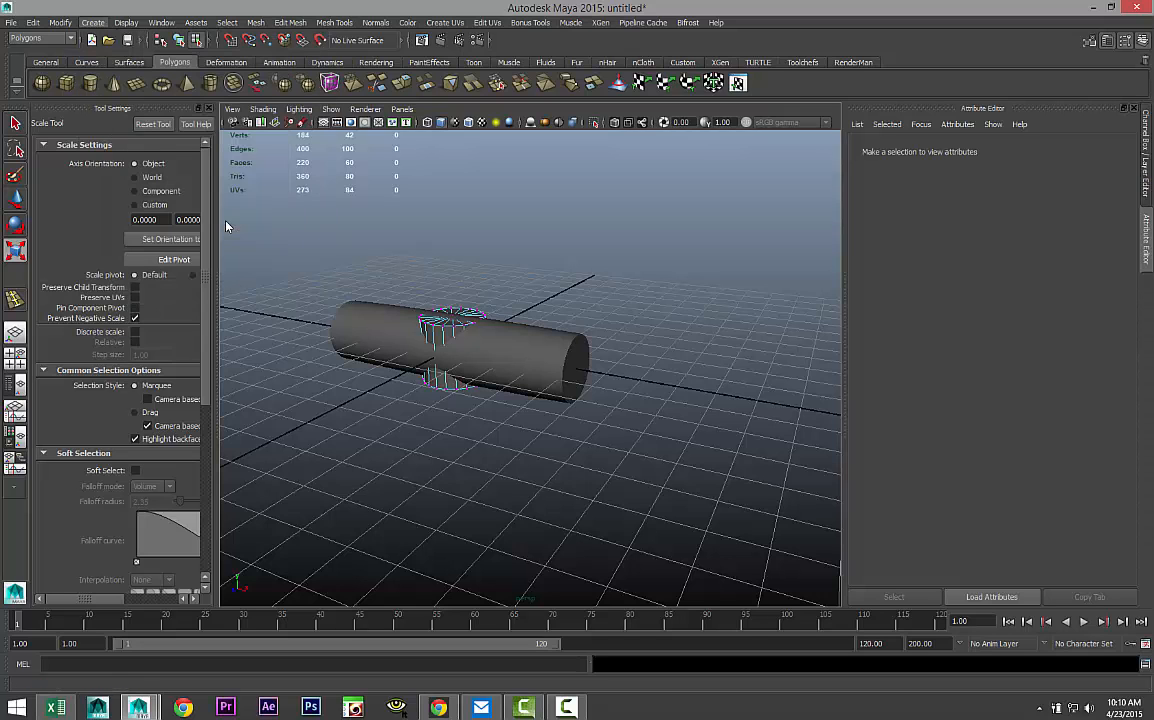
Return the upright cylinder that crosses the horizontal one to object mode and delete it.
scroll(494, 453, up, 4)
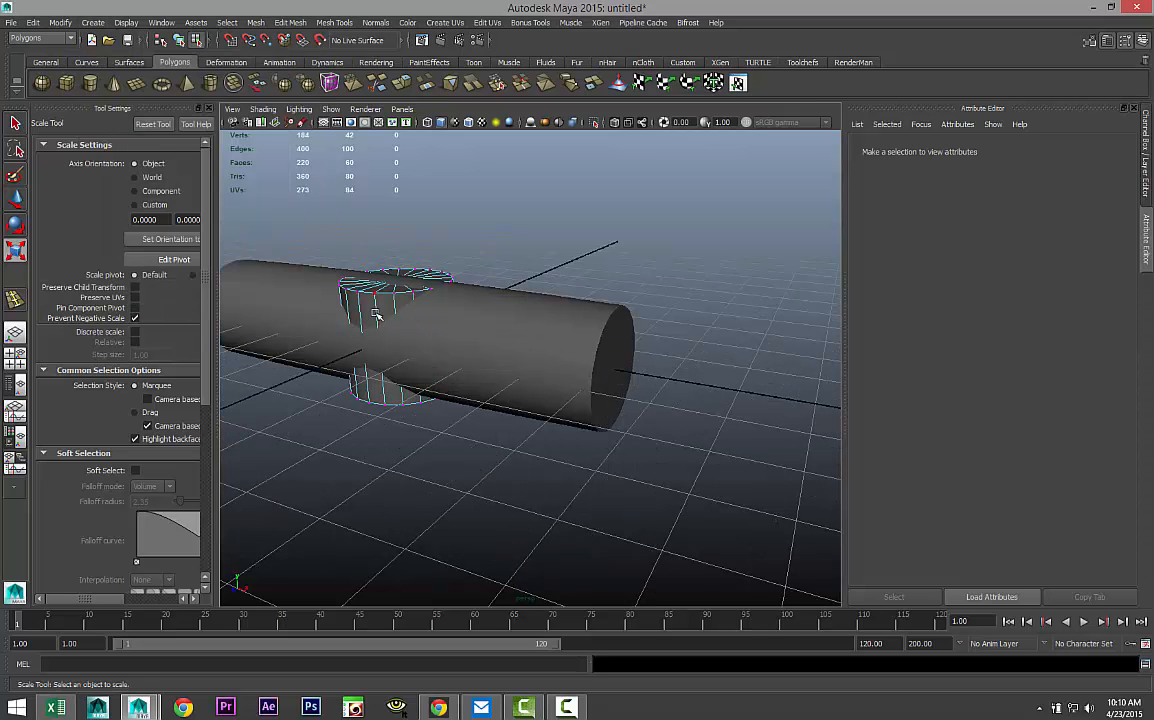
right_drag(375, 306, 428, 290)
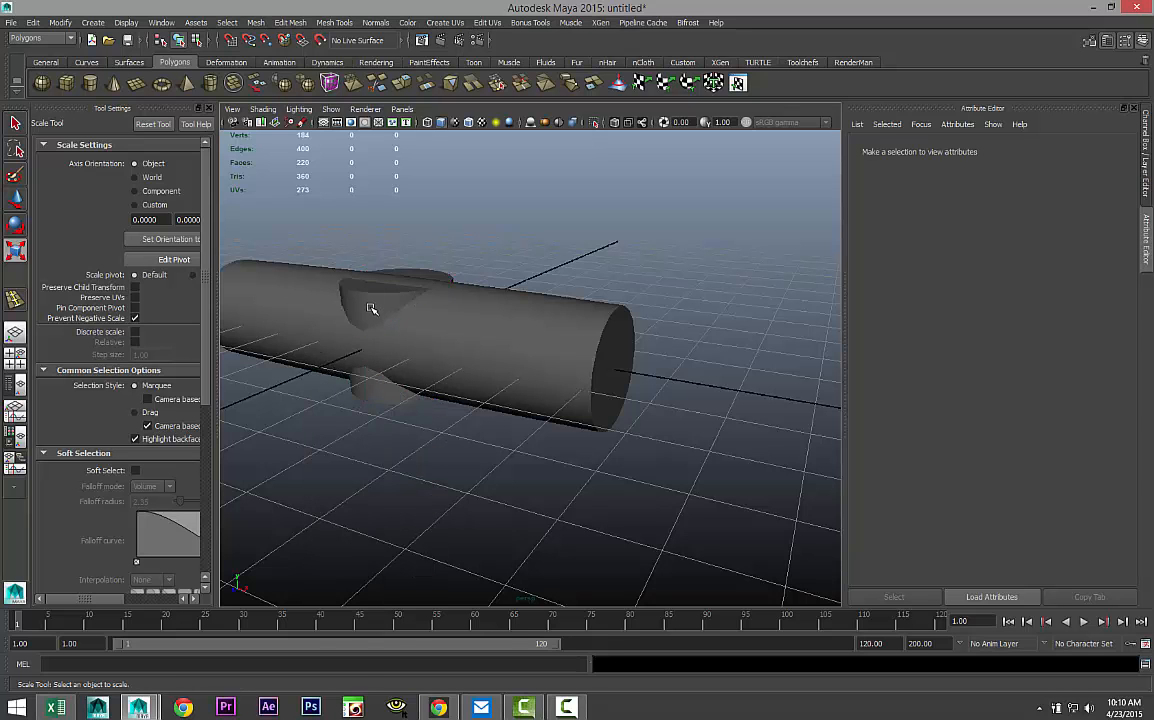
click(371, 309)
click(378, 413)
scroll(380, 415, down, 8)
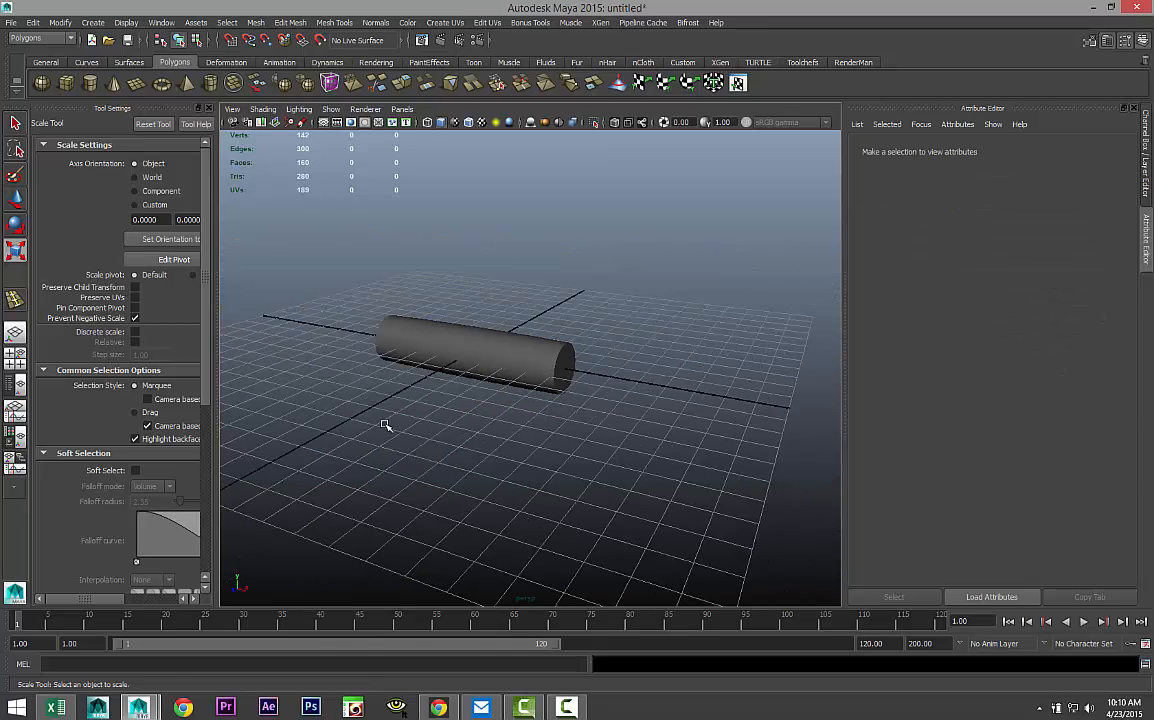
Draw a thin flat polygon cylinder on the grid in front of the horizontal one, at about X 5.8 and Z 5.9.
click(65, 85)
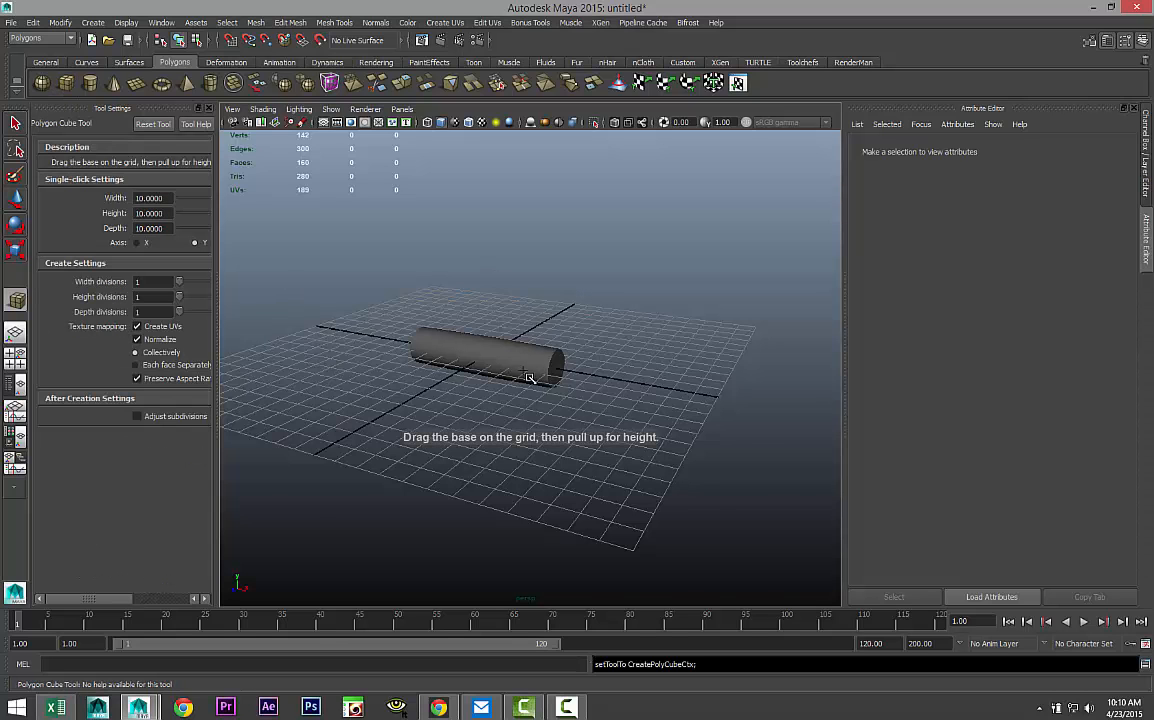
scroll(540, 410, up, 3)
mouse_move(553, 473)
alt+mouse_down()
mouse_move(595, 484)
mouse_move(563, 475)
alt+mouse_up()
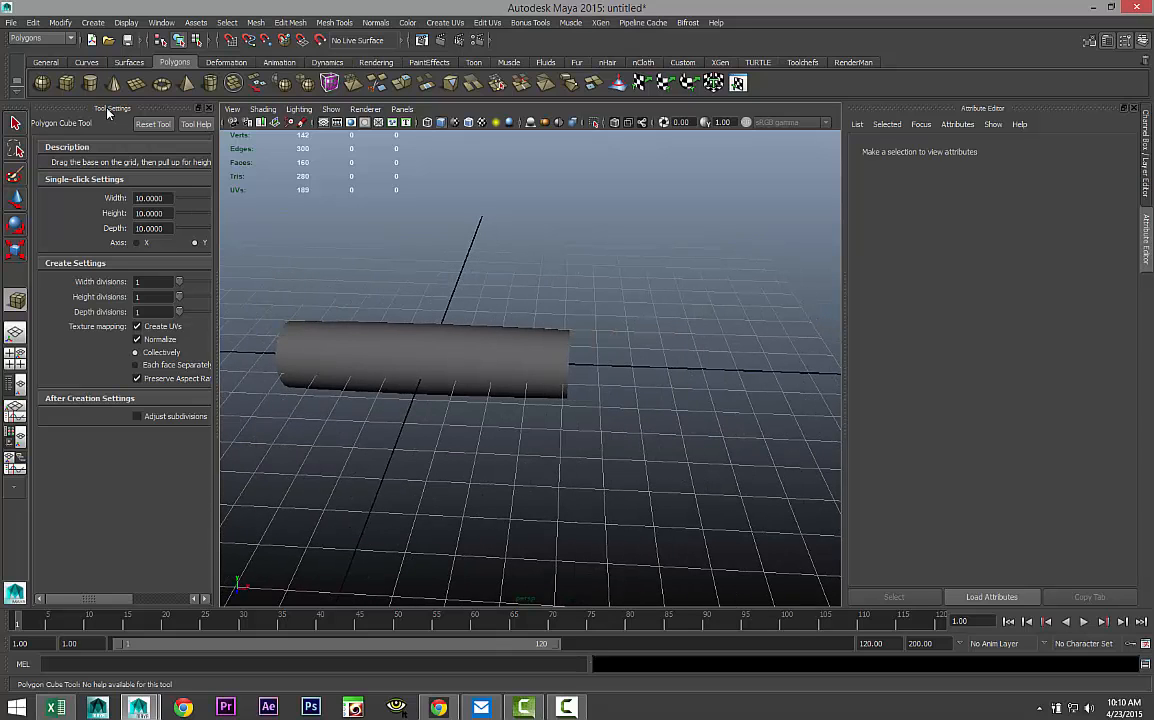
click(89, 83)
drag(647, 522, 684, 518)
key(e)
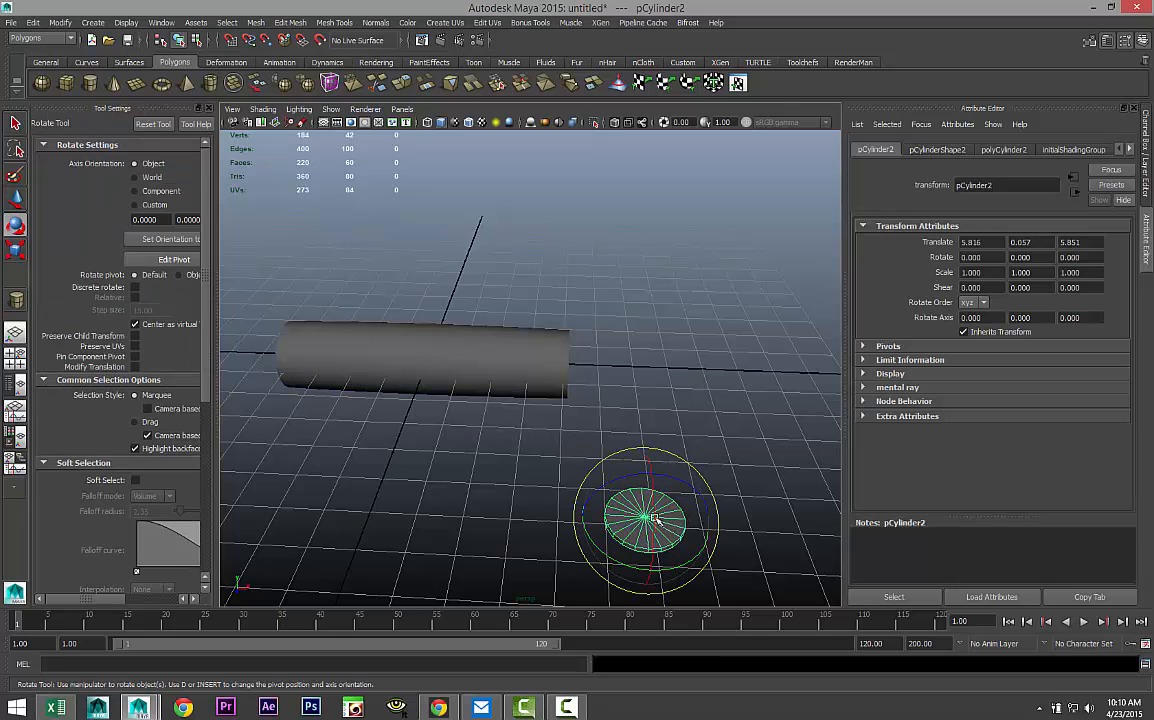
Stand the flat disc upright by rotating it to -90 degrees about Z.
drag(602, 491, 686, 492)
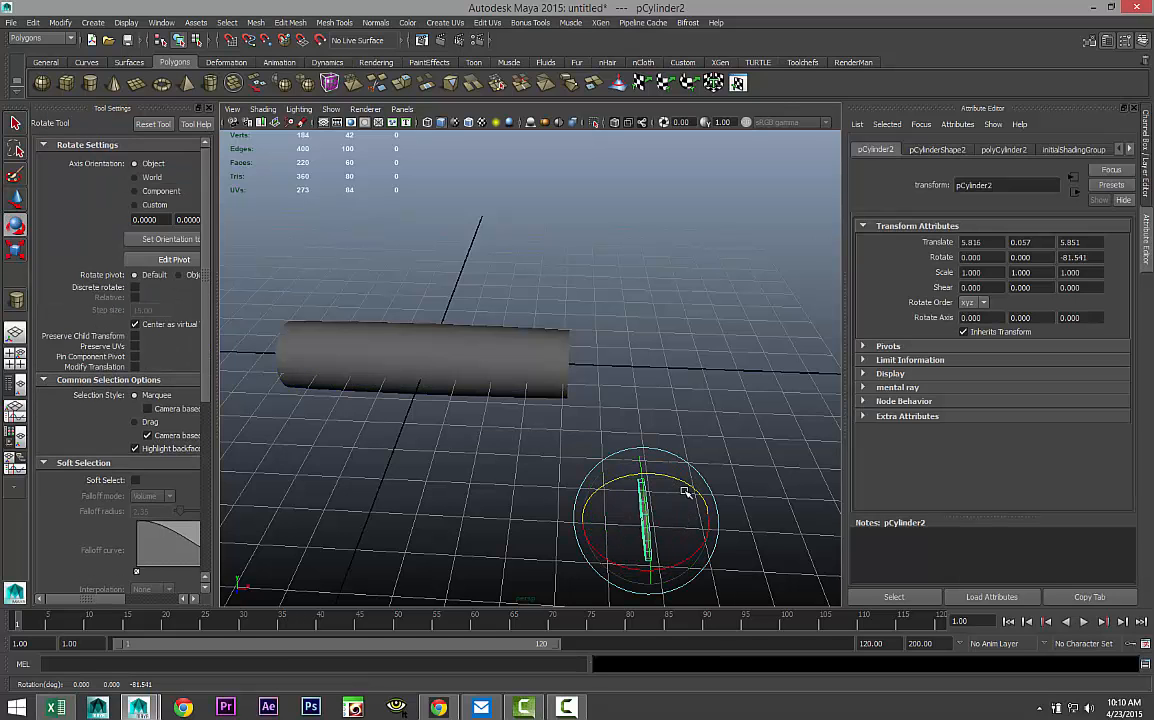
click(1103, 257)
text(-90)
key(Return)
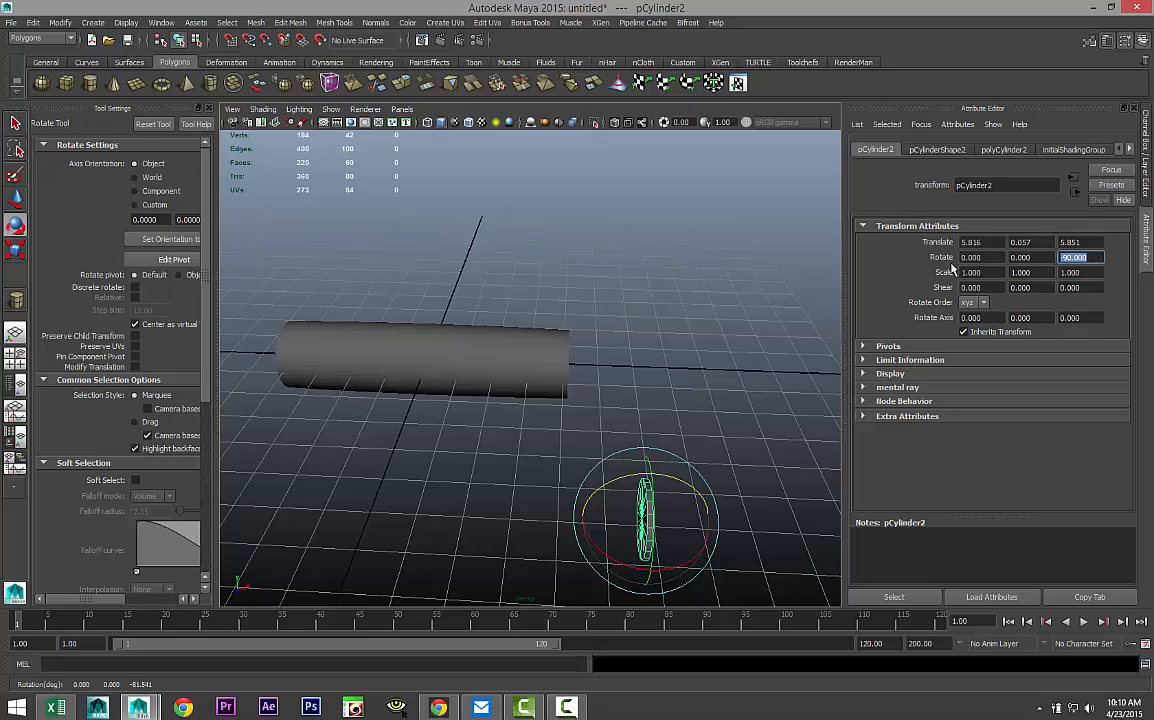
Centre the disc at the origin by setting its X, Y and Z translation to 0.
click(993, 242)
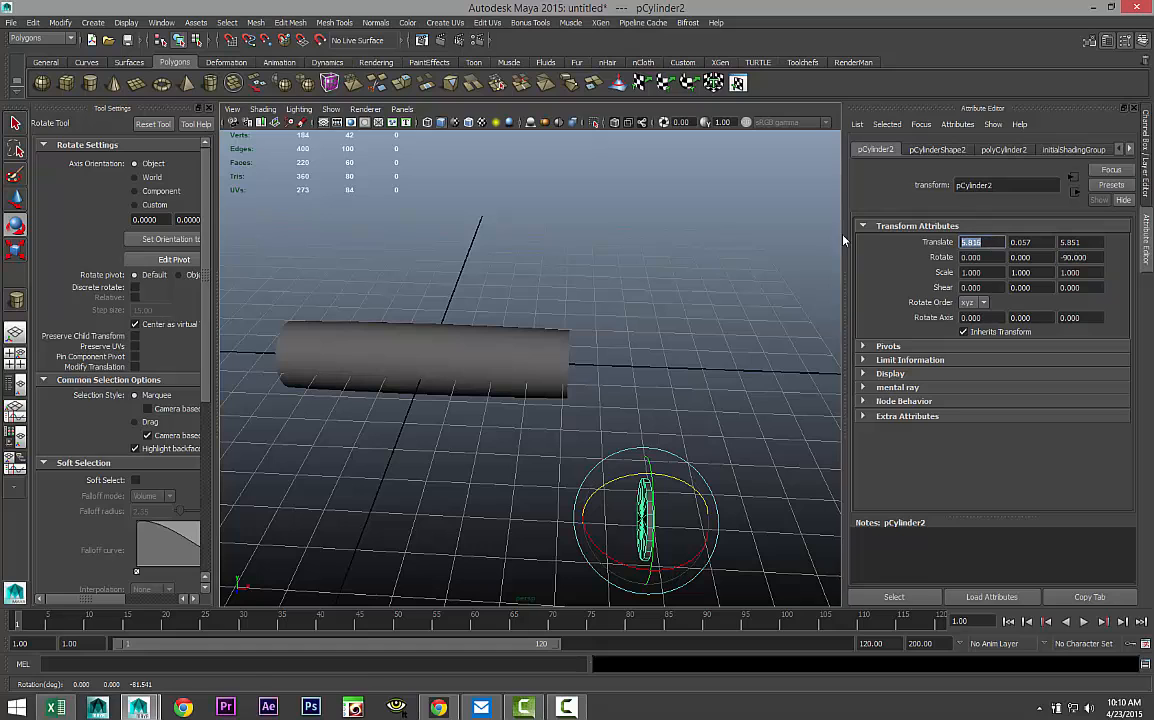
click(1049, 243)
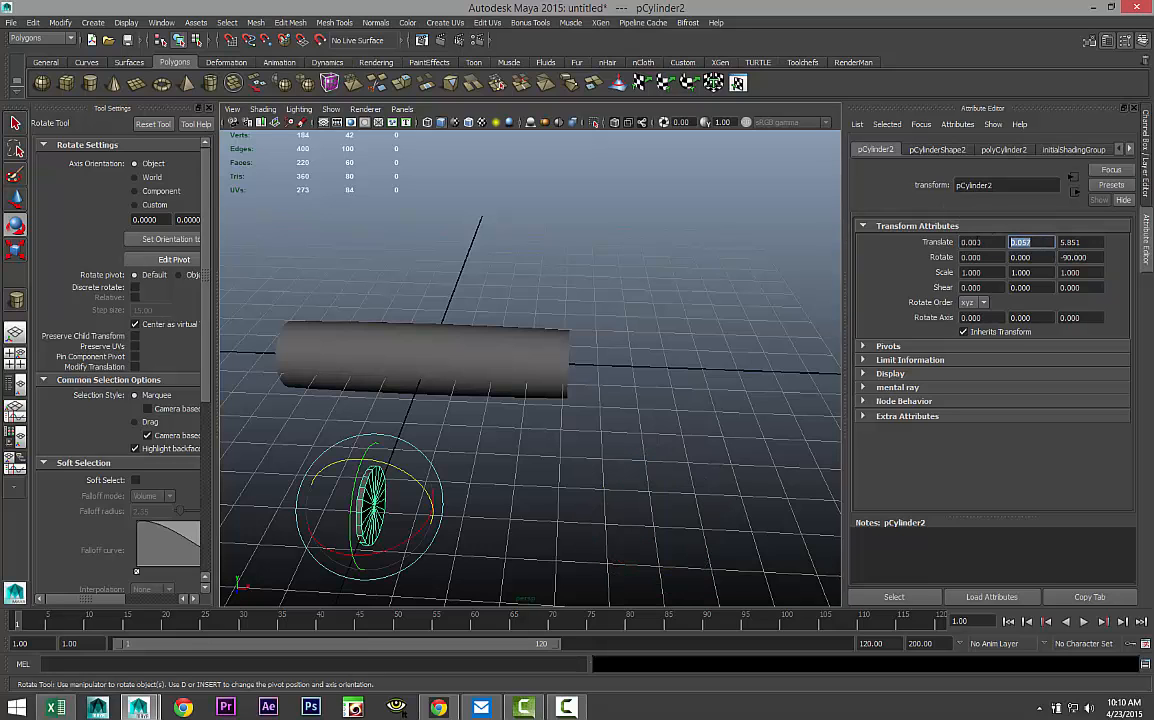
drag(1097, 242, 1024, 241)
text(0)
click(1032, 242)
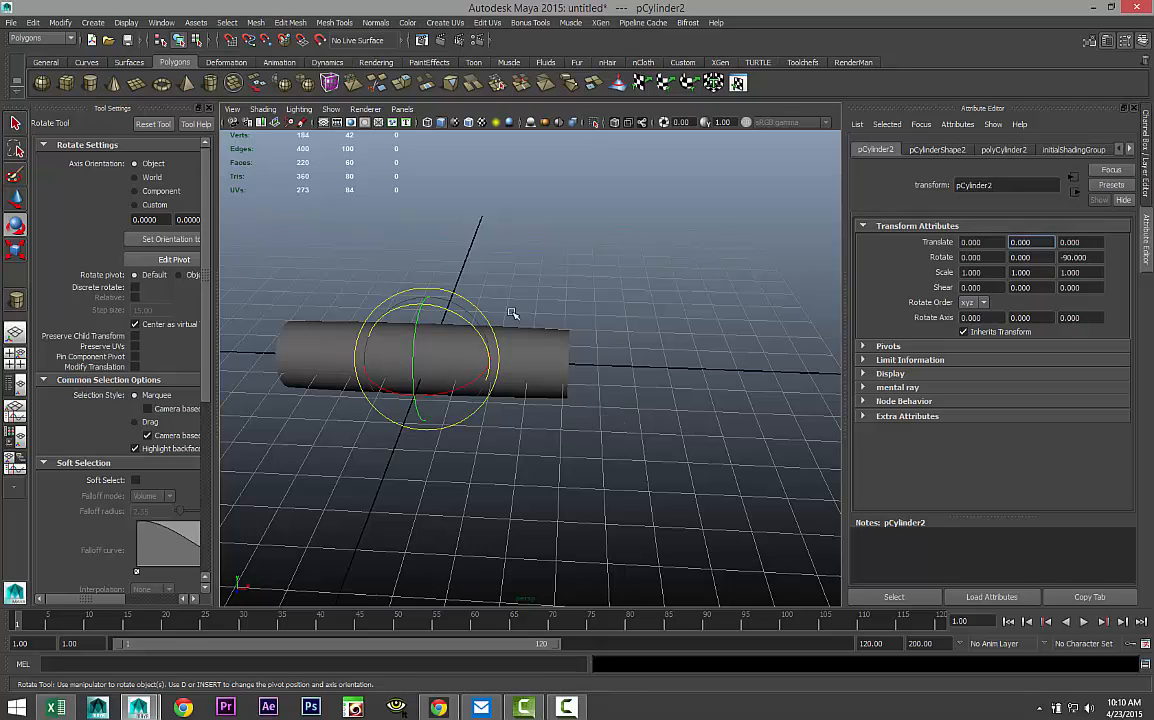
Show the perspective view in wireframe and move the disc along X to about 4.34, at the end of the horizontal cylinder.
click(543, 402)
click(549, 371)
key(4)
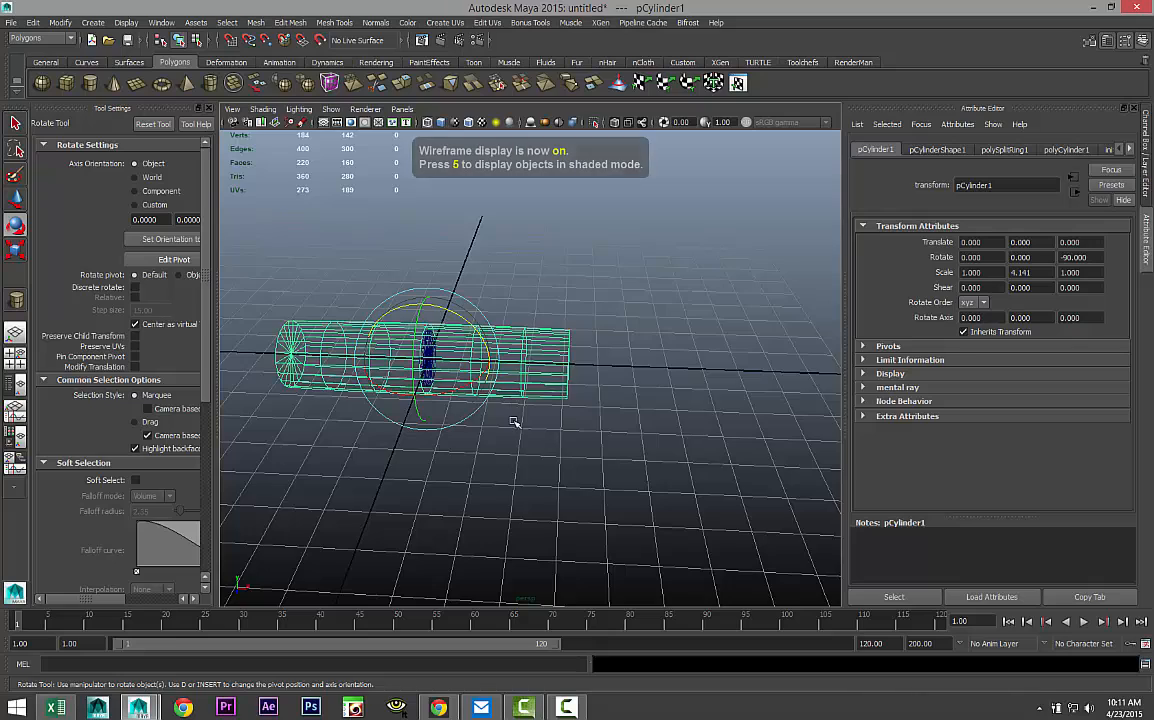
scroll(515, 420, up, 5)
scroll(420, 400, down, 5)
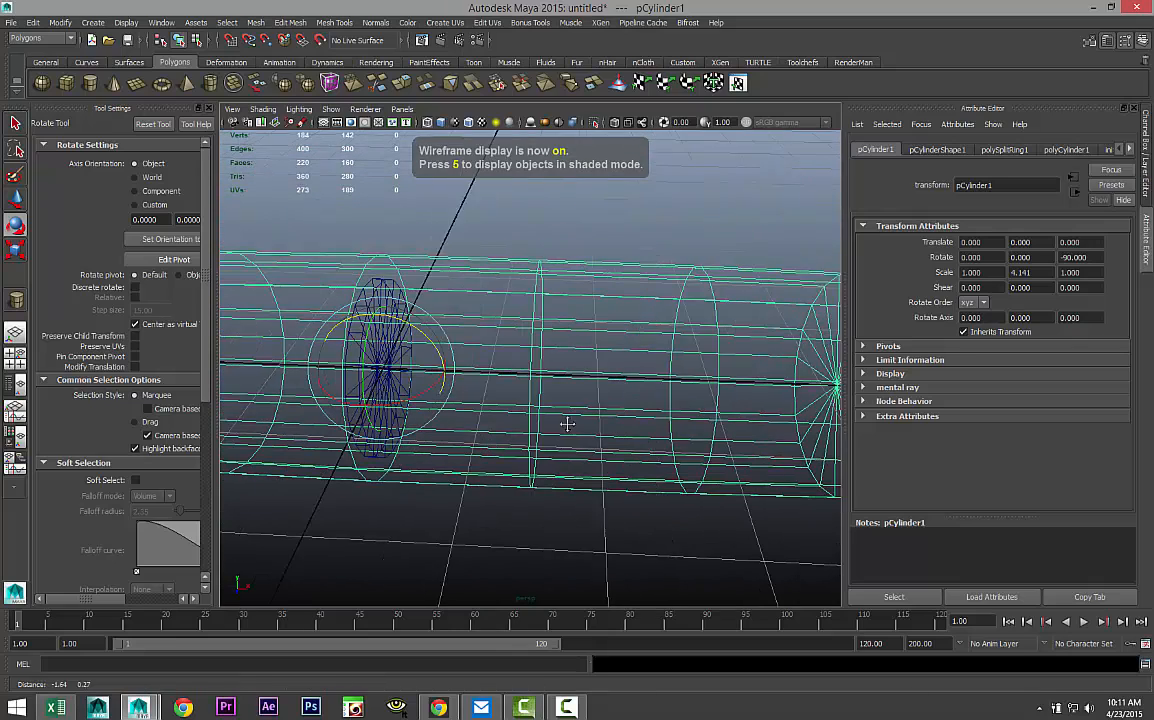
click(402, 362)
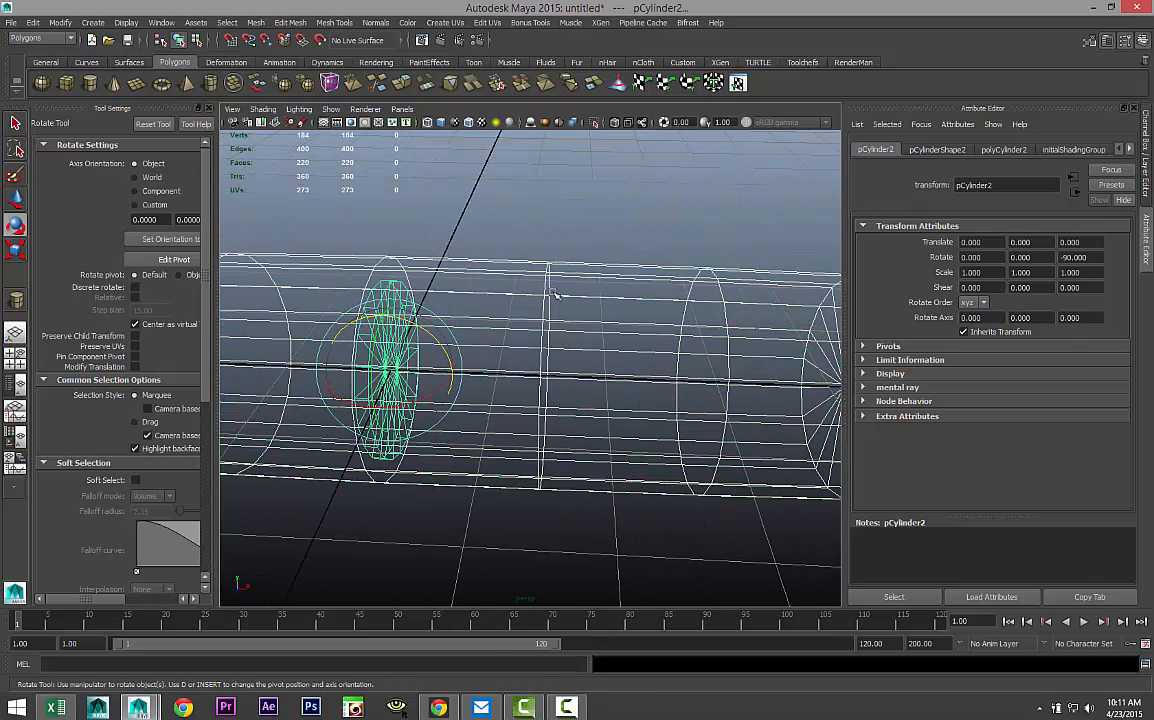
scroll(572, 399, down, 3)
scroll(572, 399, down, 3)
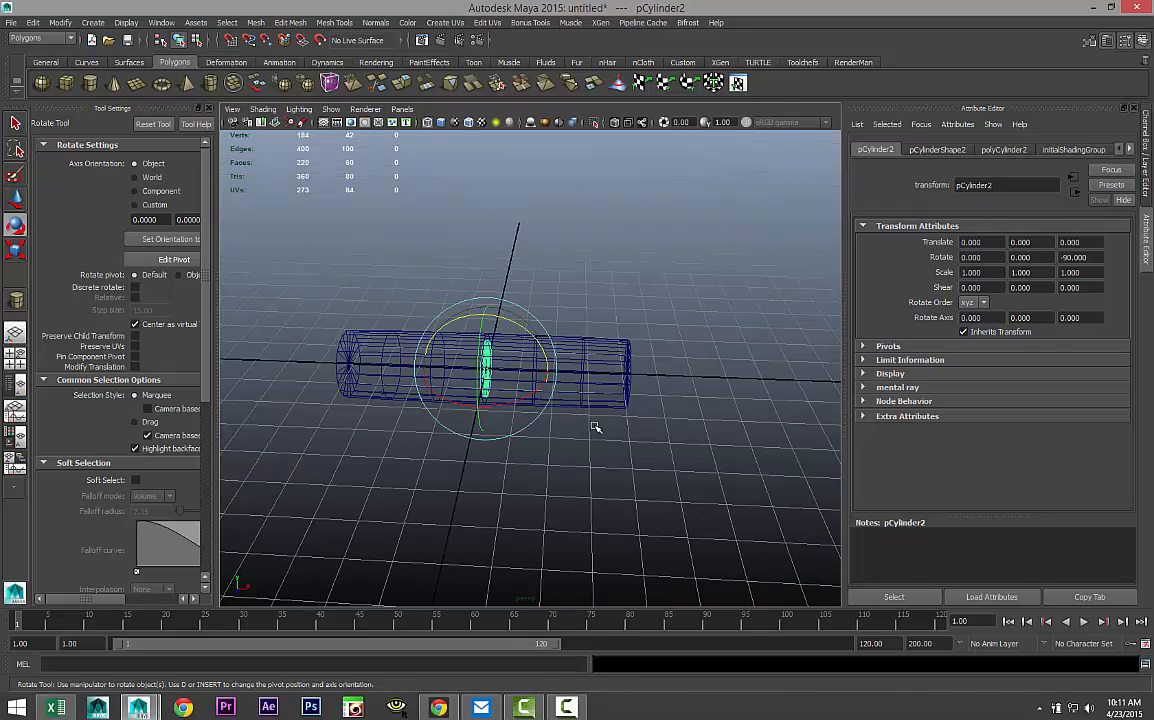
key(w)
drag(541, 376, 686, 399)
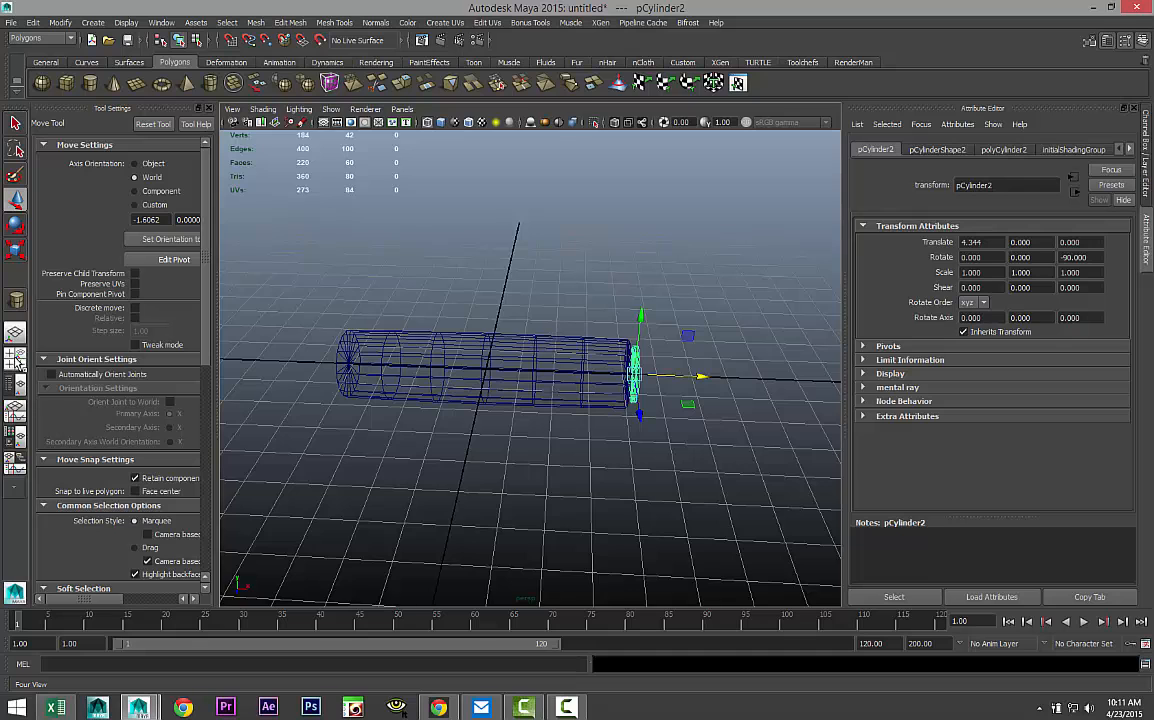
In the wireframe side view, scale the disc uniformly to about 1.257 so its outline matches the horizontal cylinder.
click(16, 359)
key(space)
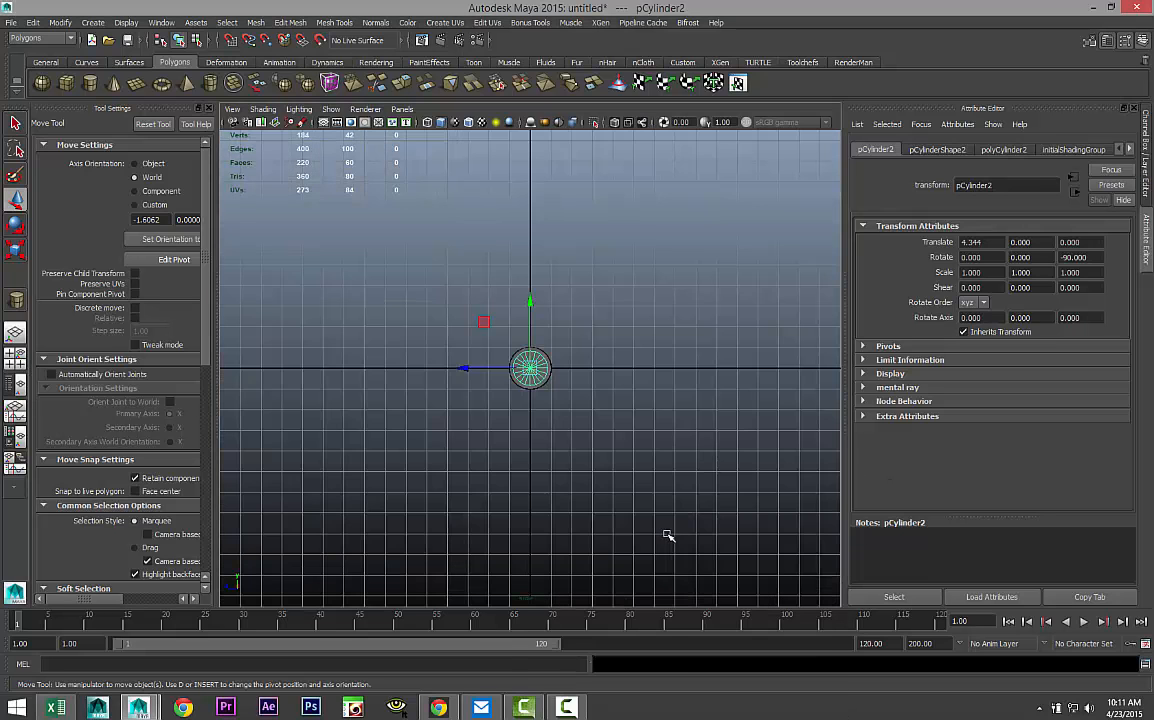
key(f)
scroll(593, 500, down, 10)
scroll(593, 501, up, 8)
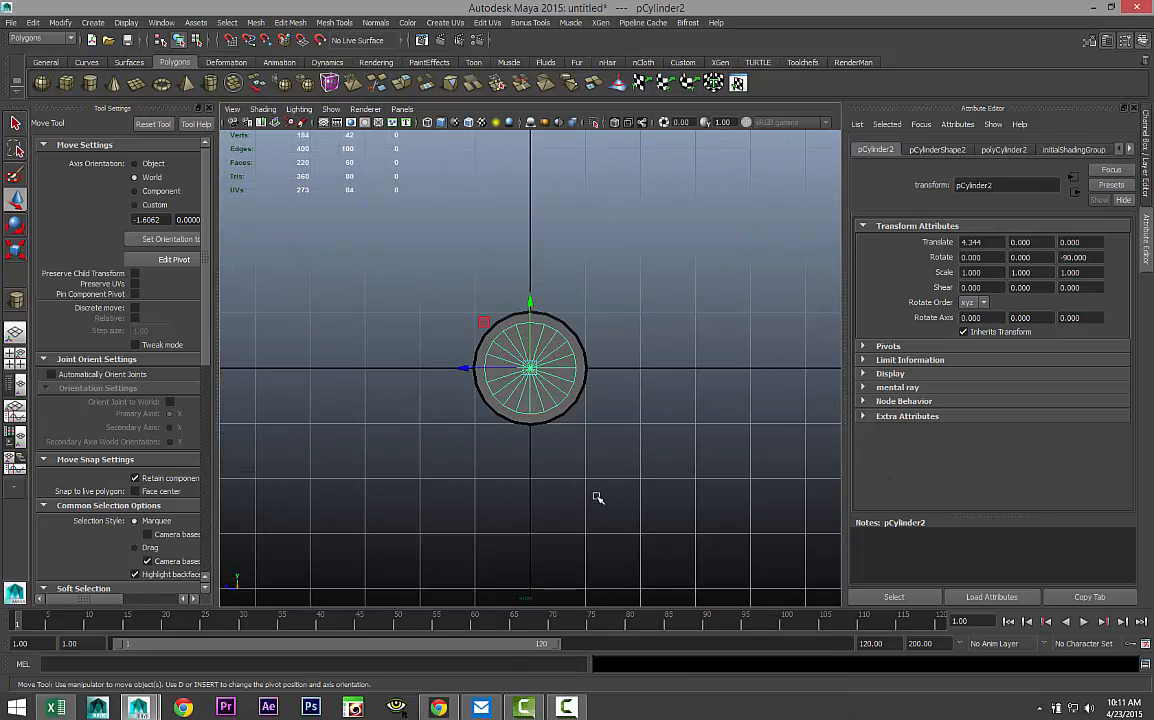
key(4)
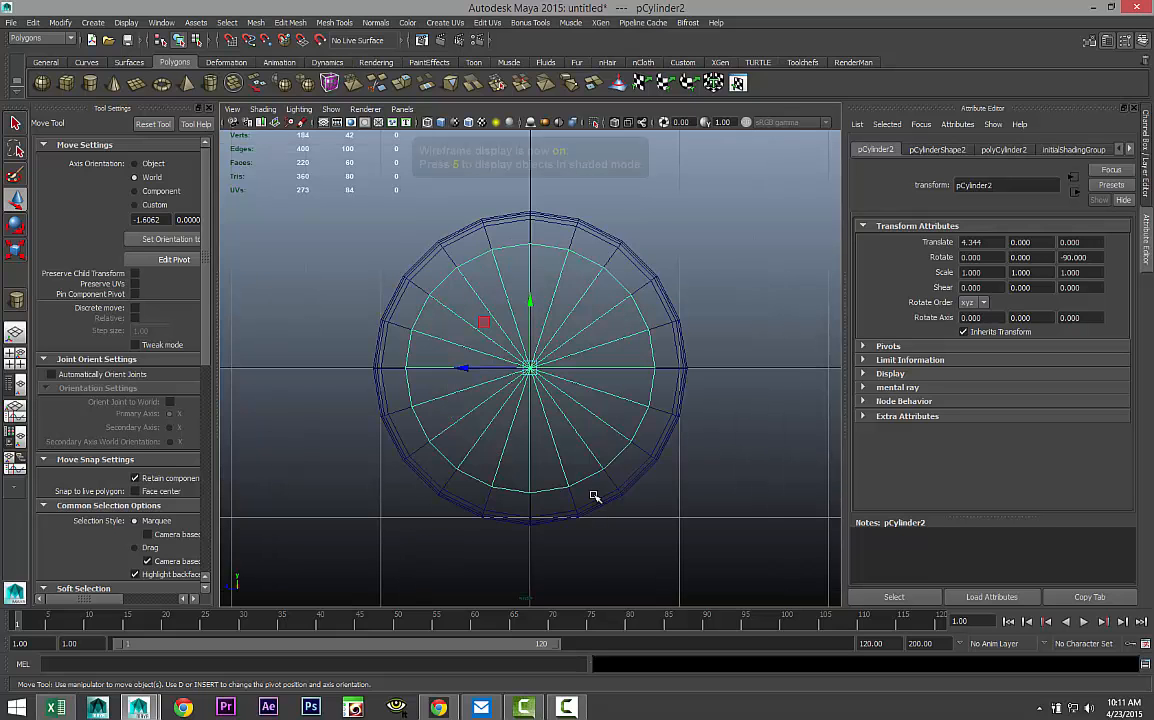
key(r)
drag(533, 371, 578, 388)
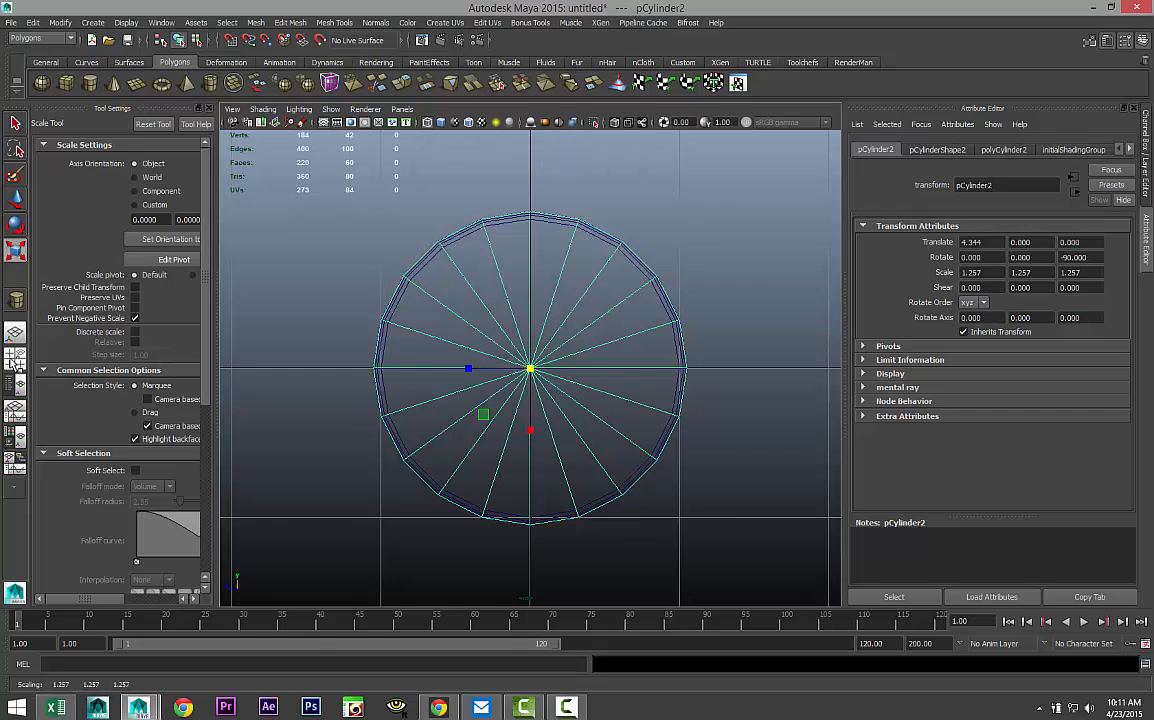
Return to the shaded perspective view and move the disc inward along X to about 4.2, against the cylinder's end.
click(15, 356)
key(space)
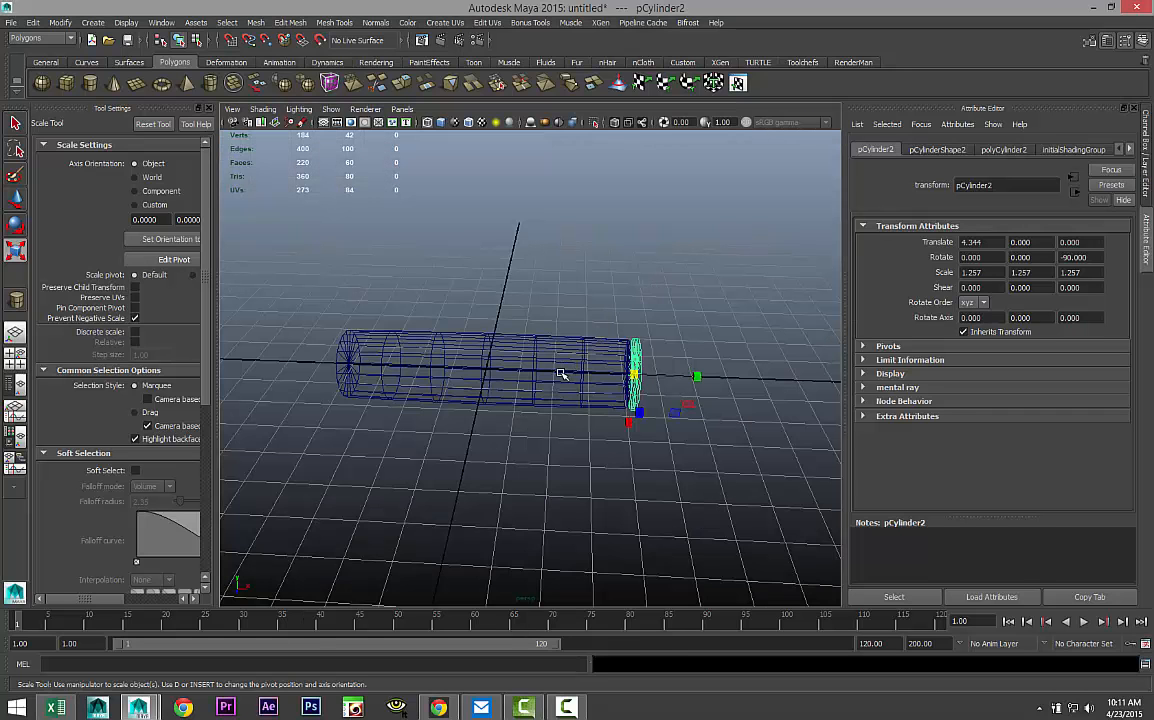
key(5)
scroll(532, 452, up, 5)
mouse_move(518, 458)
alt+mouse_down()
mouse_move(568, 445)
mouse_move(520, 456)
alt+mouse_up()
alt+middle_drag(520, 456, 484, 479)
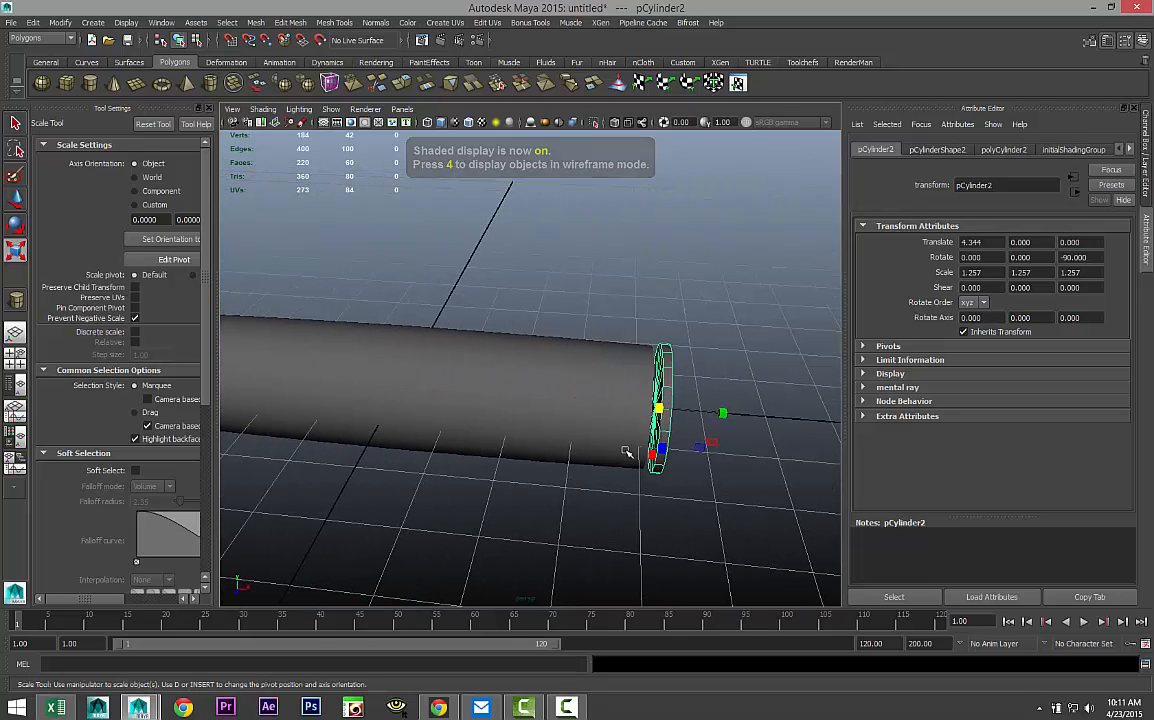
key(w)
drag(726, 413, 716, 411)
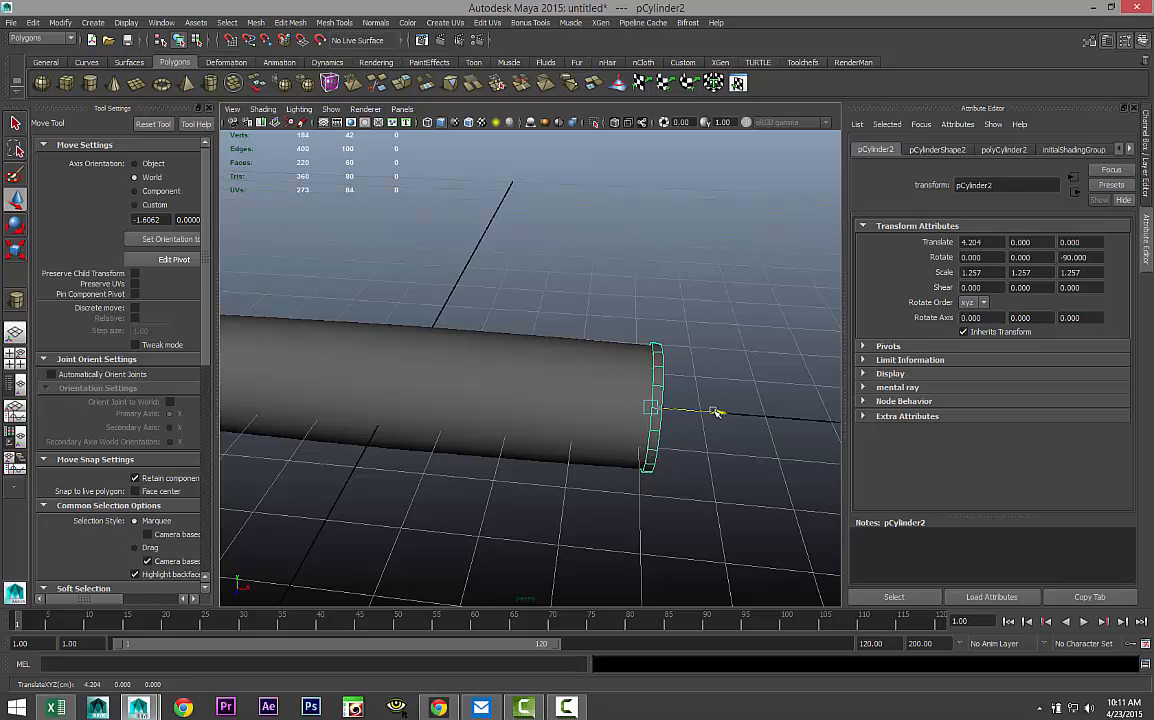
Scale the end disc down uniformly to about 1.205 so it fits the cylinder's end.
alt+drag(593, 410, 657, 451)
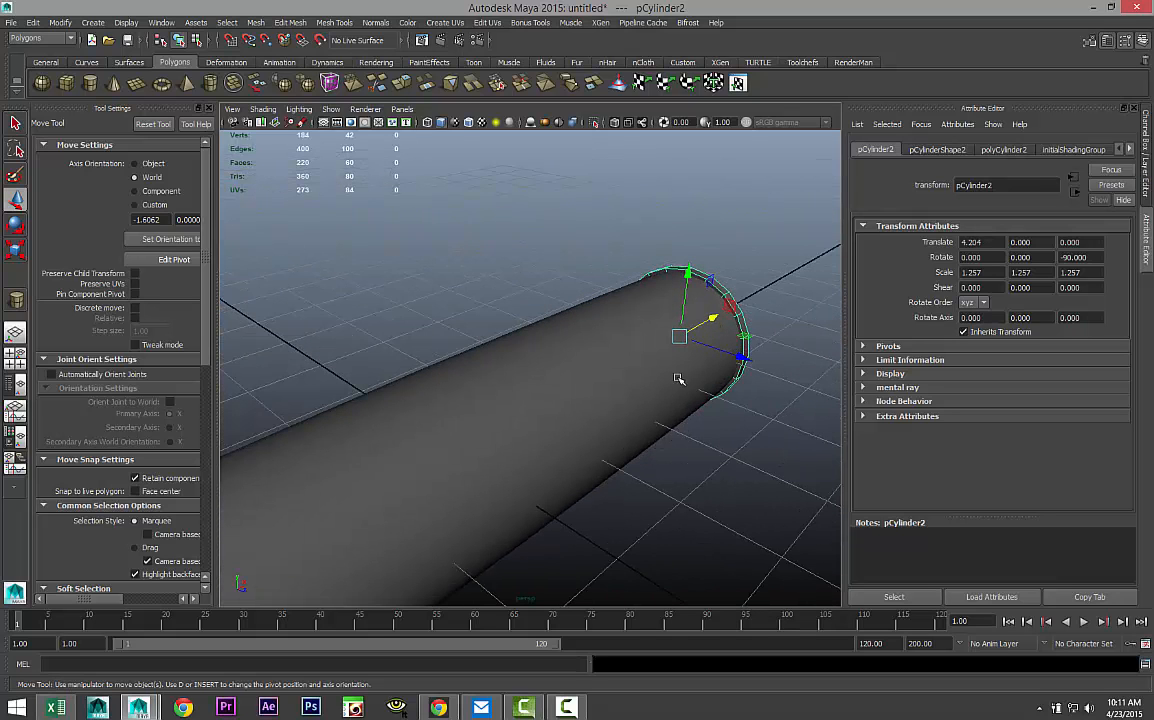
key(r)
mouse_move(678, 336)
mouse_down()
mouse_move(664, 338)
mouse_move(681, 337)
mouse_up()
Draw another flat polygon cylinder in front of the body, about 0.94 in radius and 0.19 high, near X 4.95 and Z 4.23.
scroll(747, 421, down, 4)
alt+drag(747, 421, 587, 425)
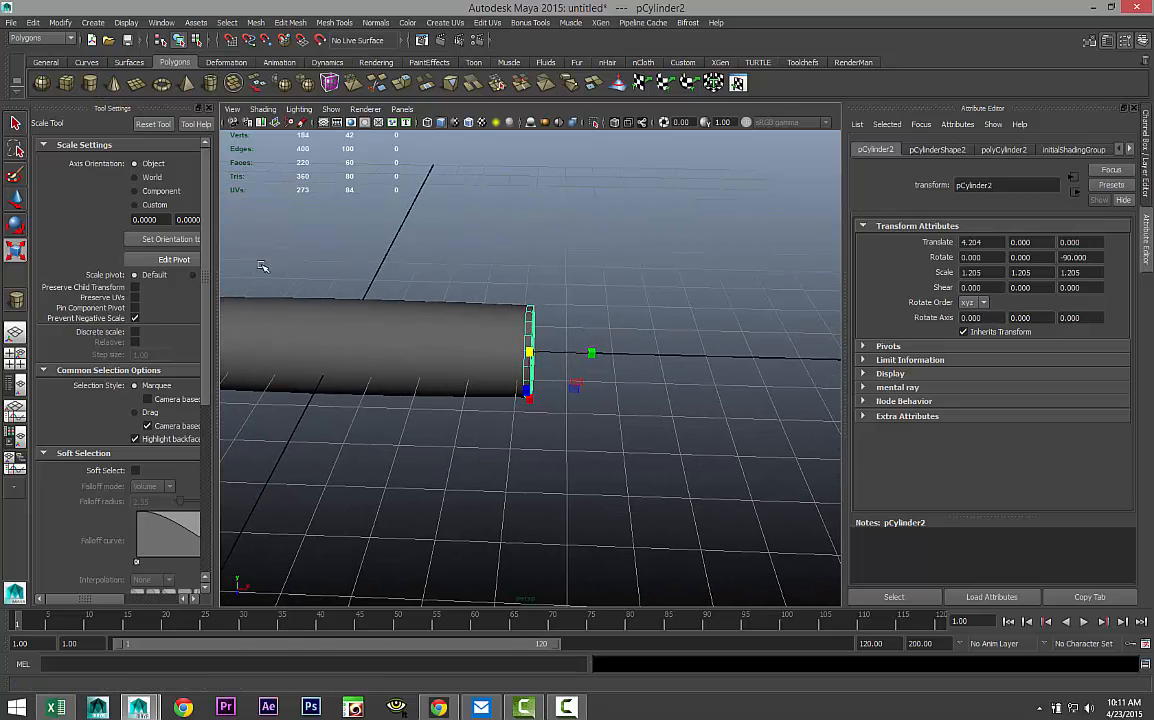
key(y)
drag(565, 505, 619, 497)
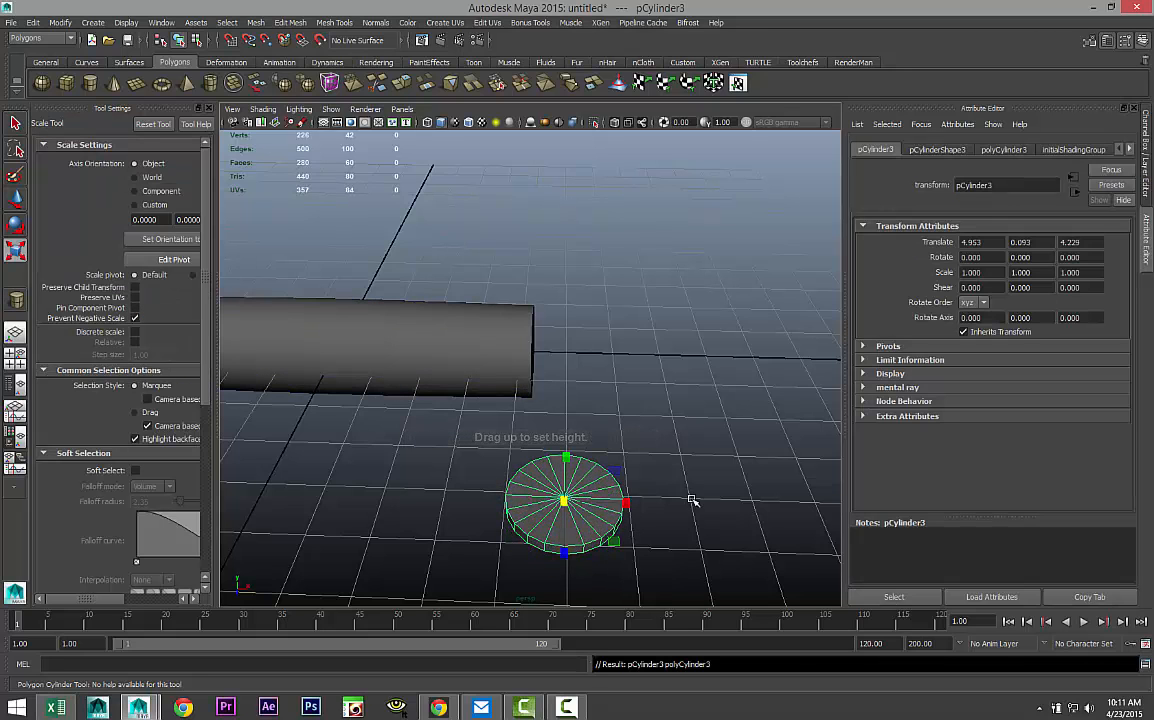
Enable Round Cap on the new cylinder and raise its cap subdivisions to 12.
click(1004, 150)
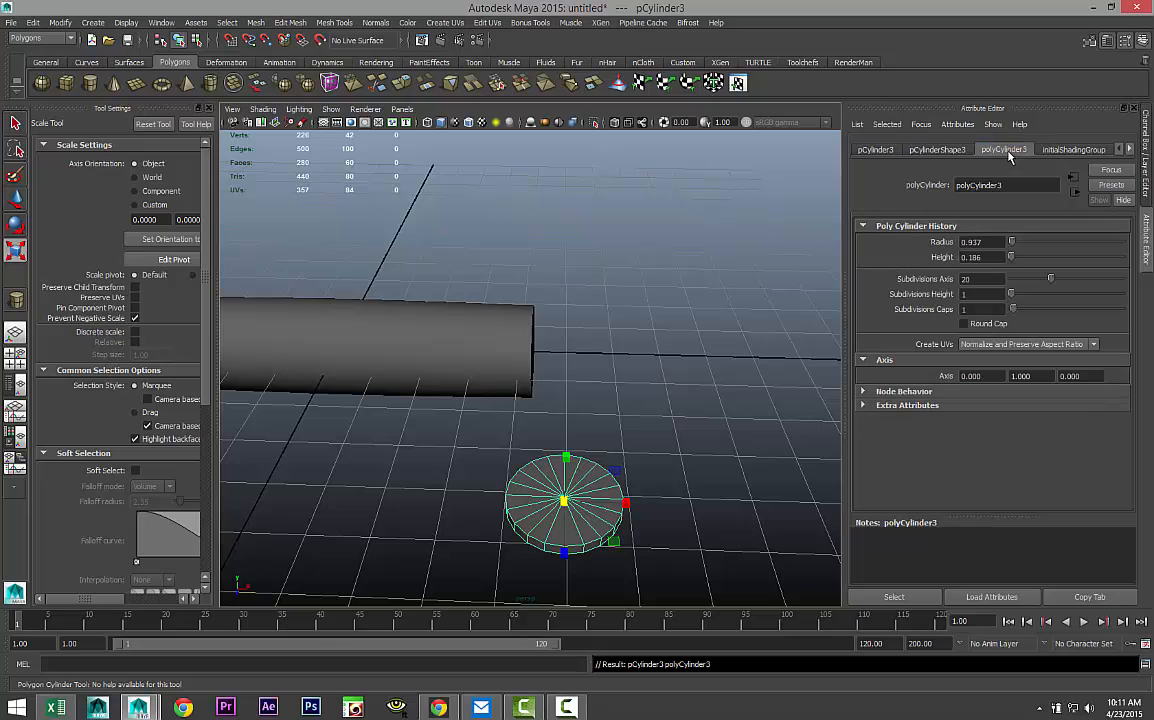
click(964, 324)
drag(1012, 311, 1037, 312)
In the front view, select the faces of the rounded shape's lower half and delete them to leave a dome.
alt+drag(579, 432, 536, 440)
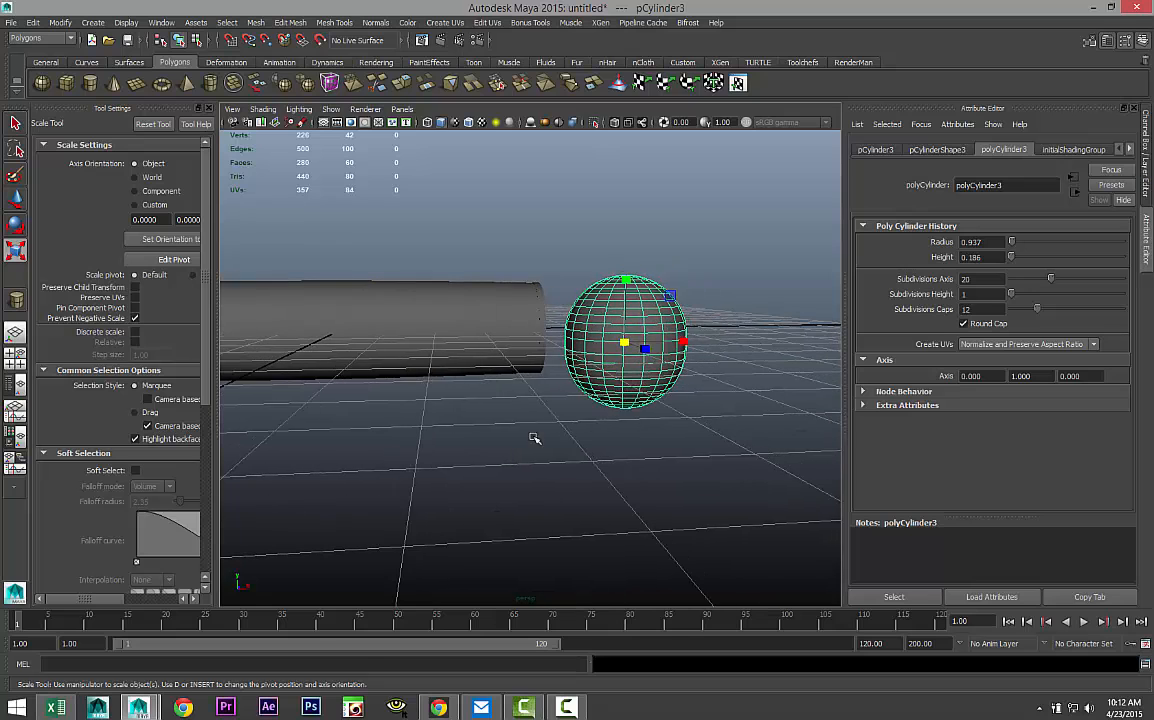
click(16, 358)
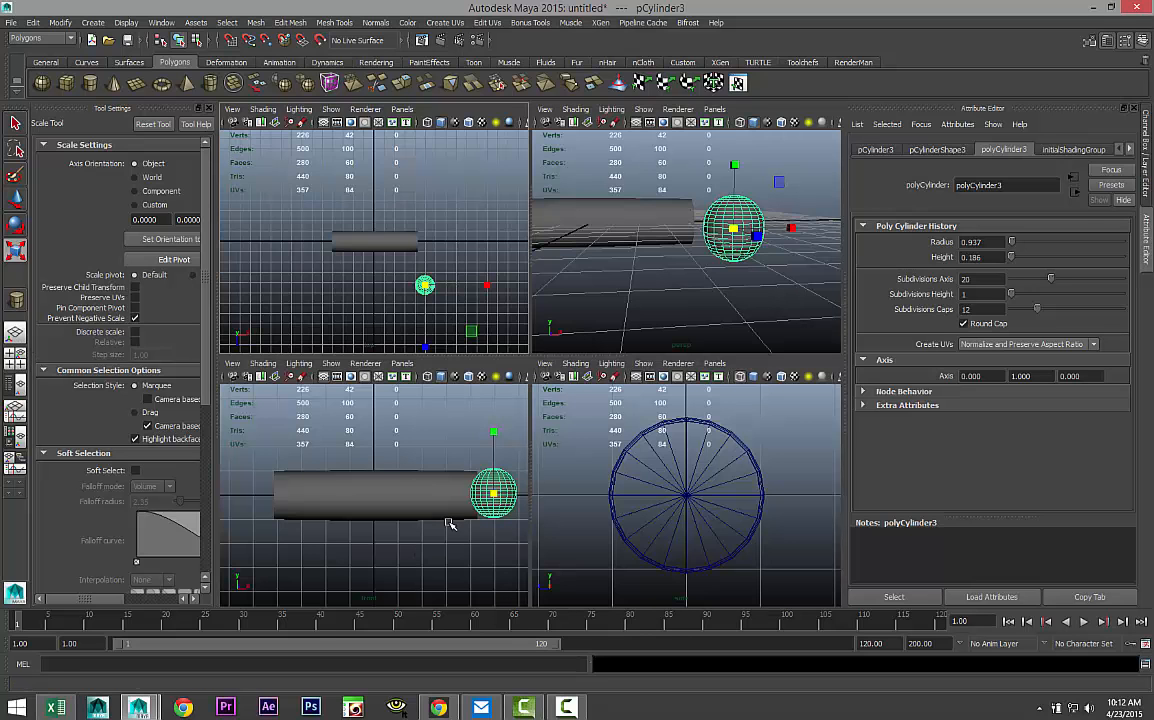
key(space)
key(f)
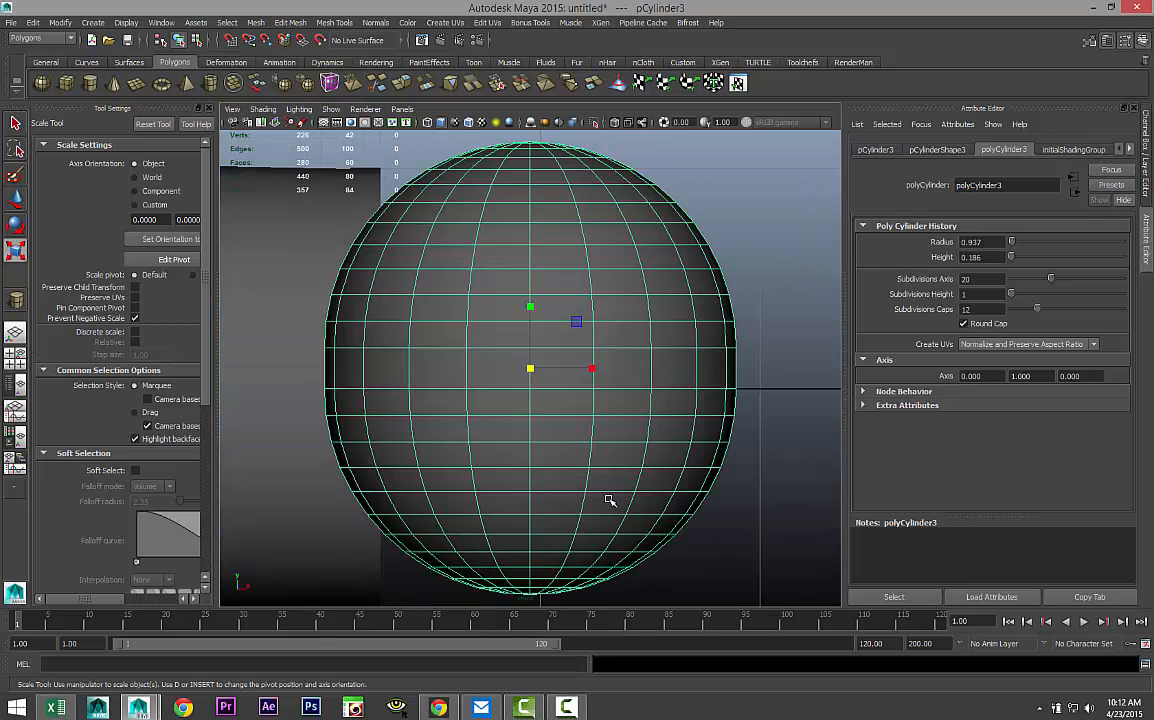
scroll(565, 468, down, 5)
scroll(569, 464, up, 3)
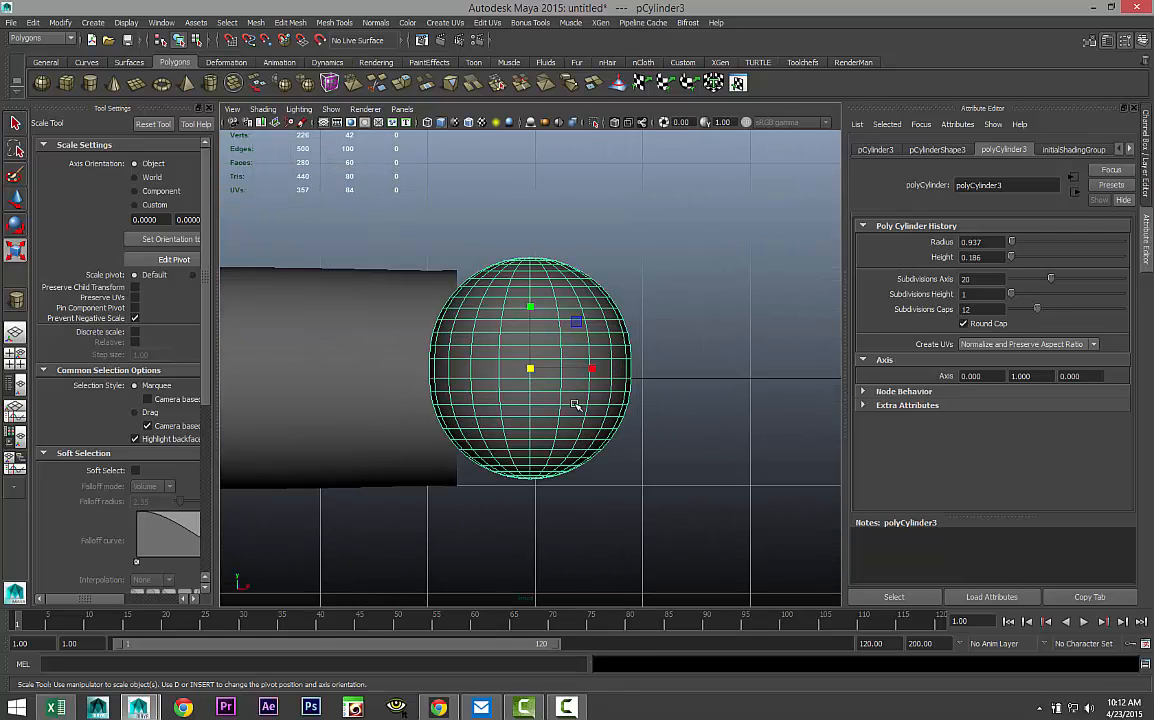
right_drag(563, 387, 553, 426)
drag(347, 500, 690, 387)
drag(694, 387, 694, 387)
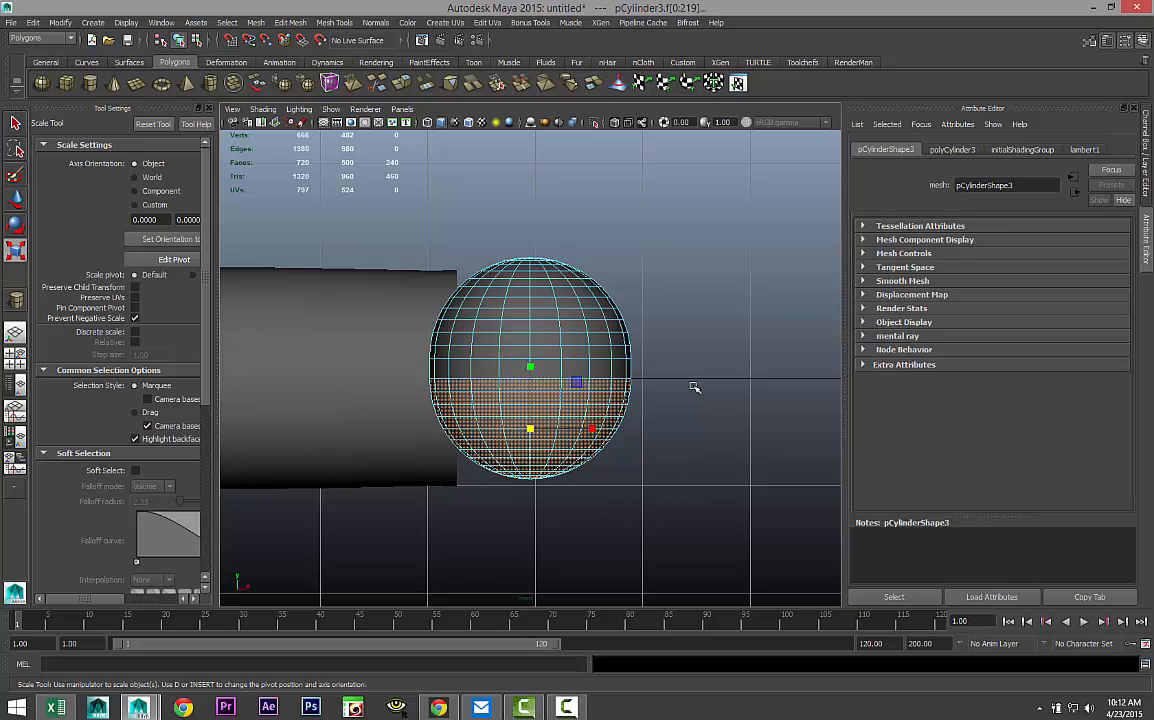
key(Delete)
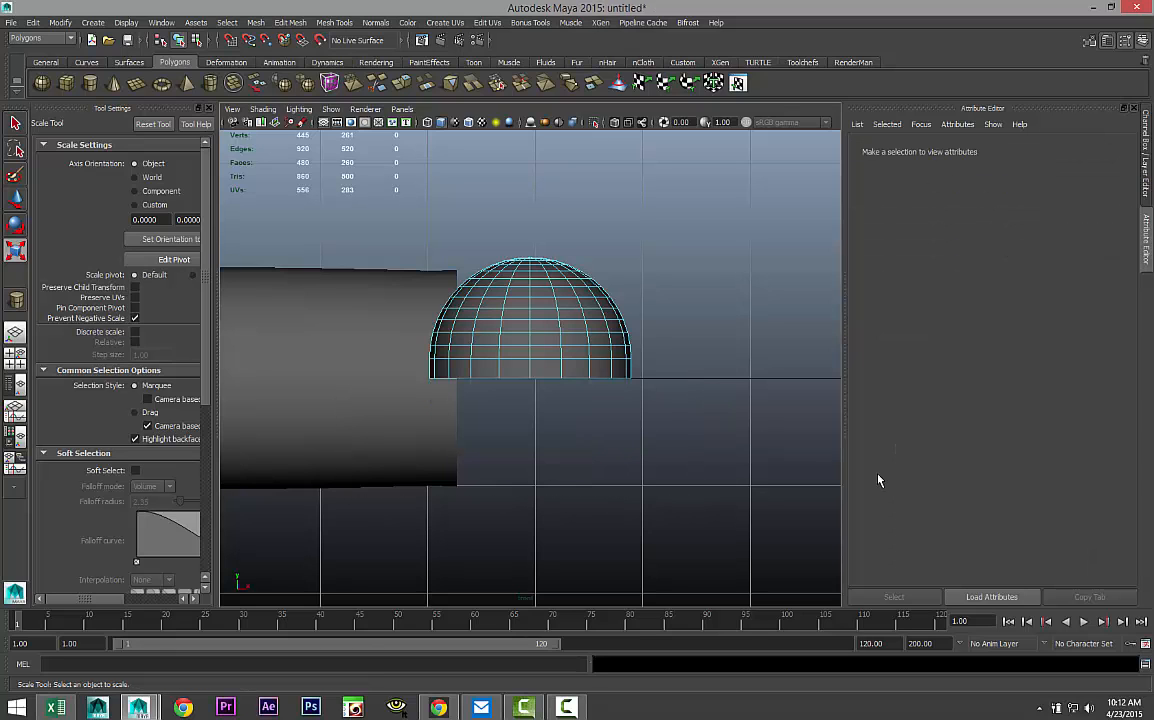
Return the dome to object mode and rotate it to -90 degrees about Z.
right_drag(590, 333, 600, 306)
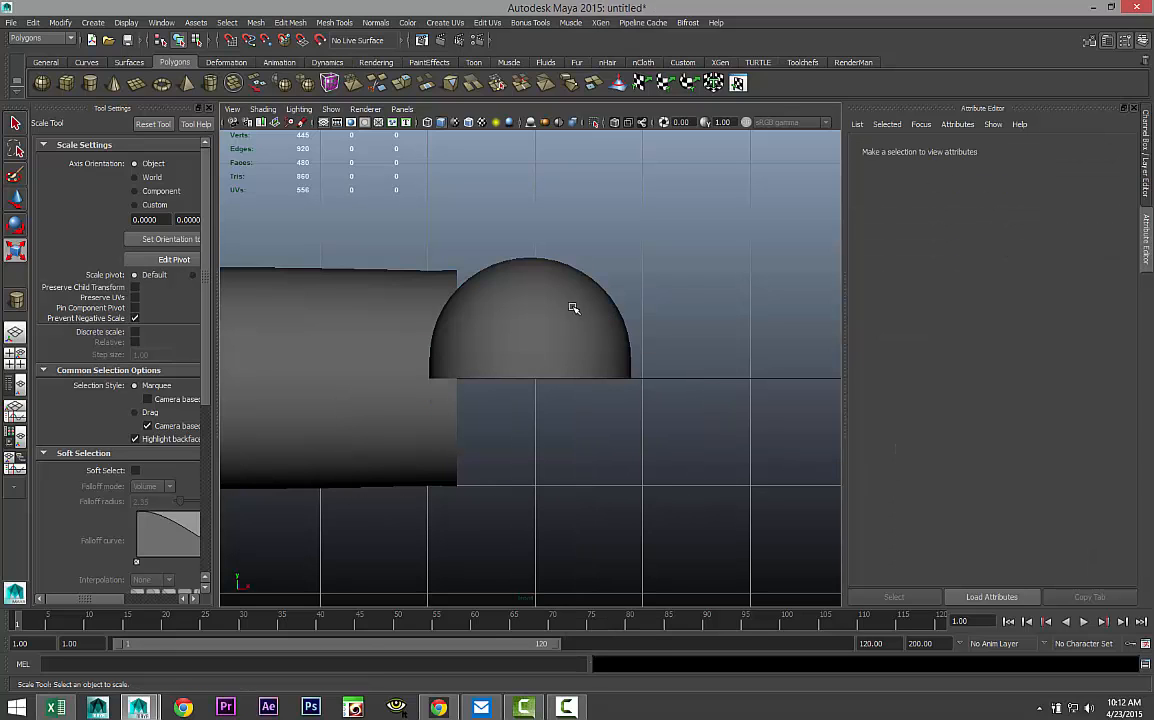
click(573, 308)
key(e)
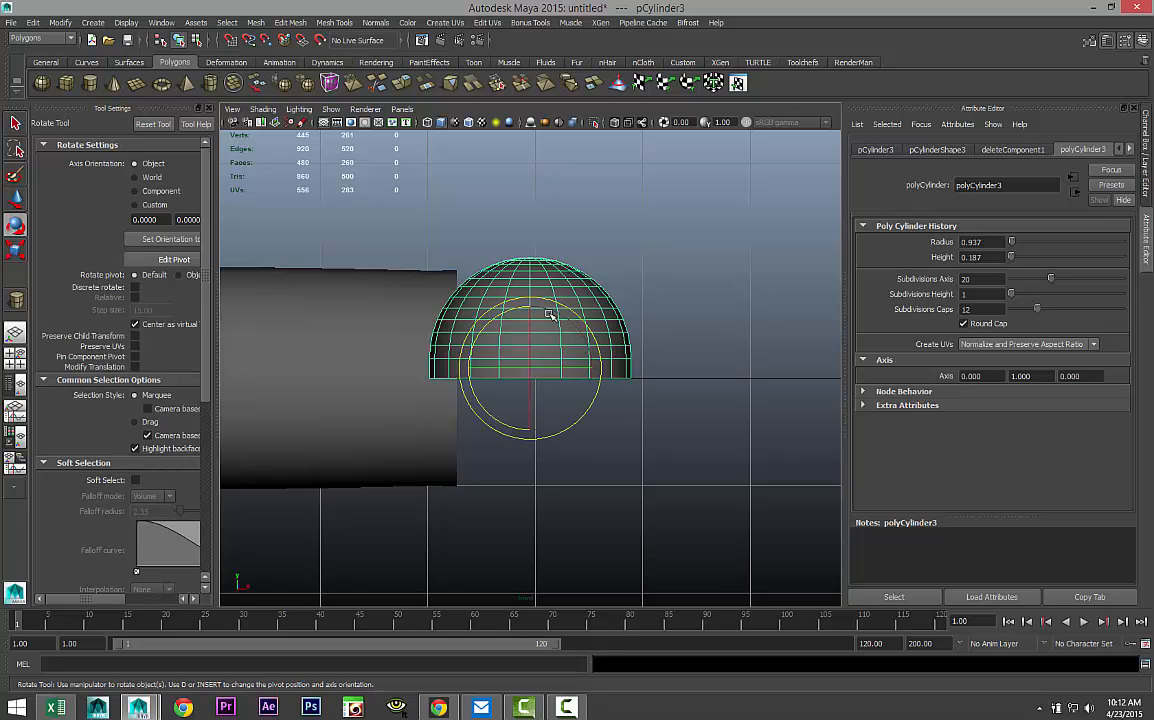
drag(524, 314, 590, 339)
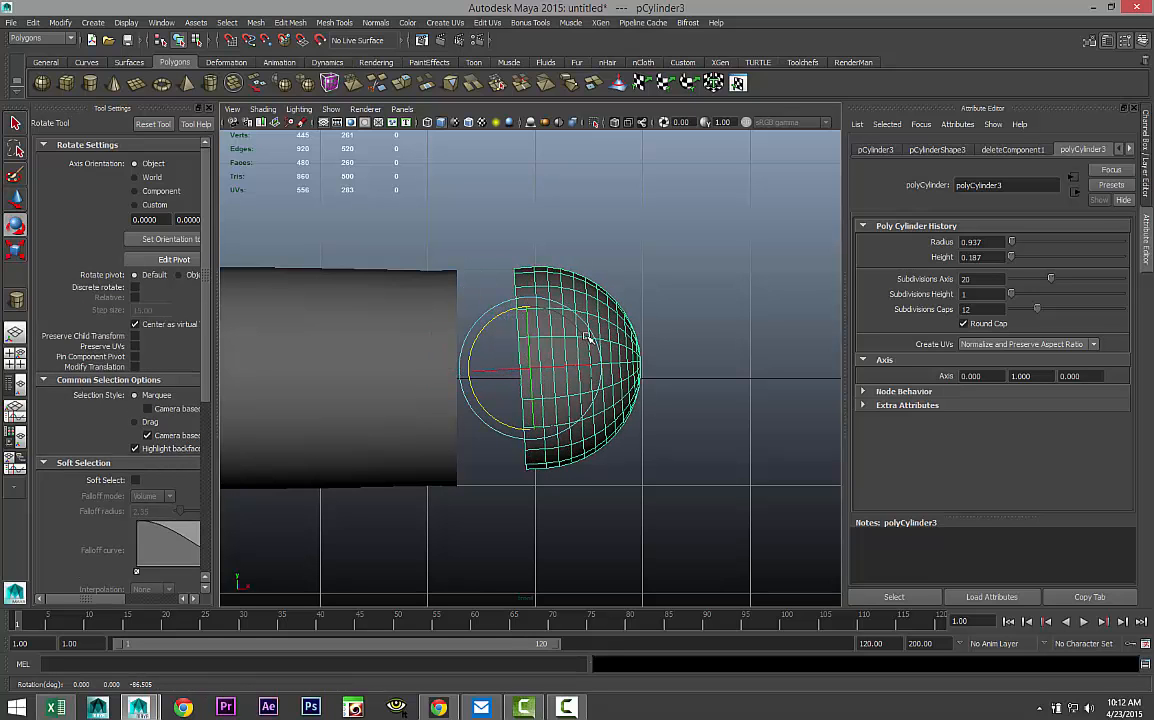
click(873, 150)
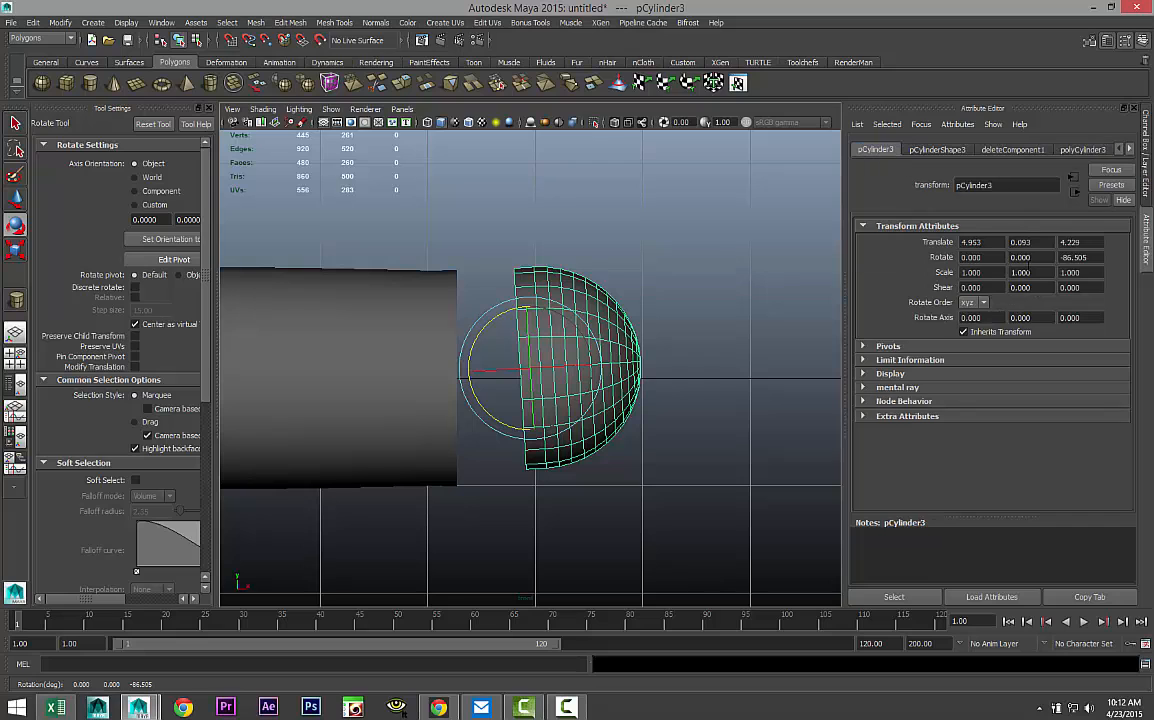
text(-90)
key(Return)
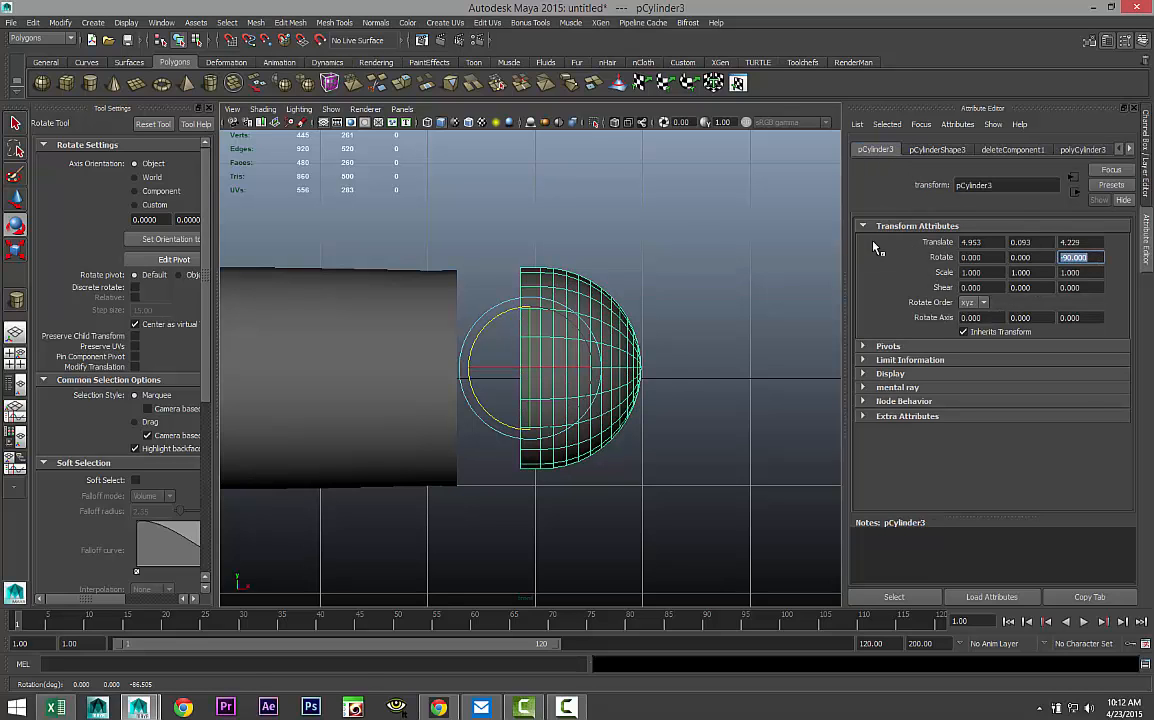
In the side view, snap the dome onto the centre point of the body's end, at Y 0 and Z 0.
click(15, 333)
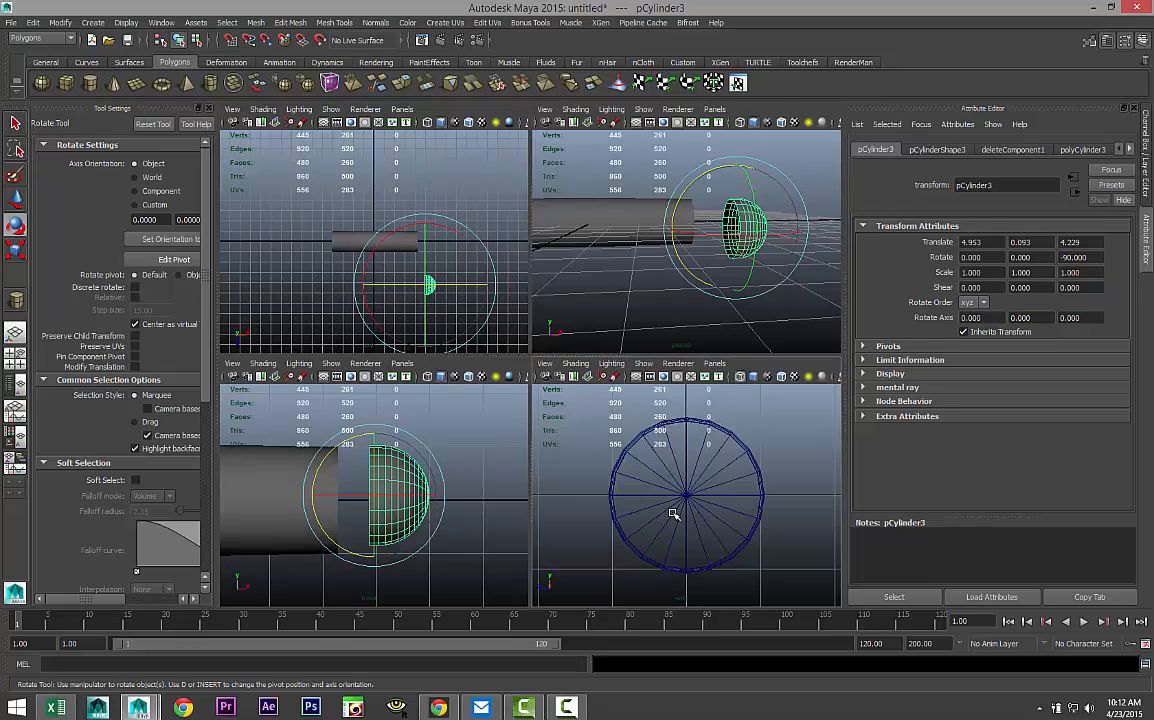
key(space)
key(f)
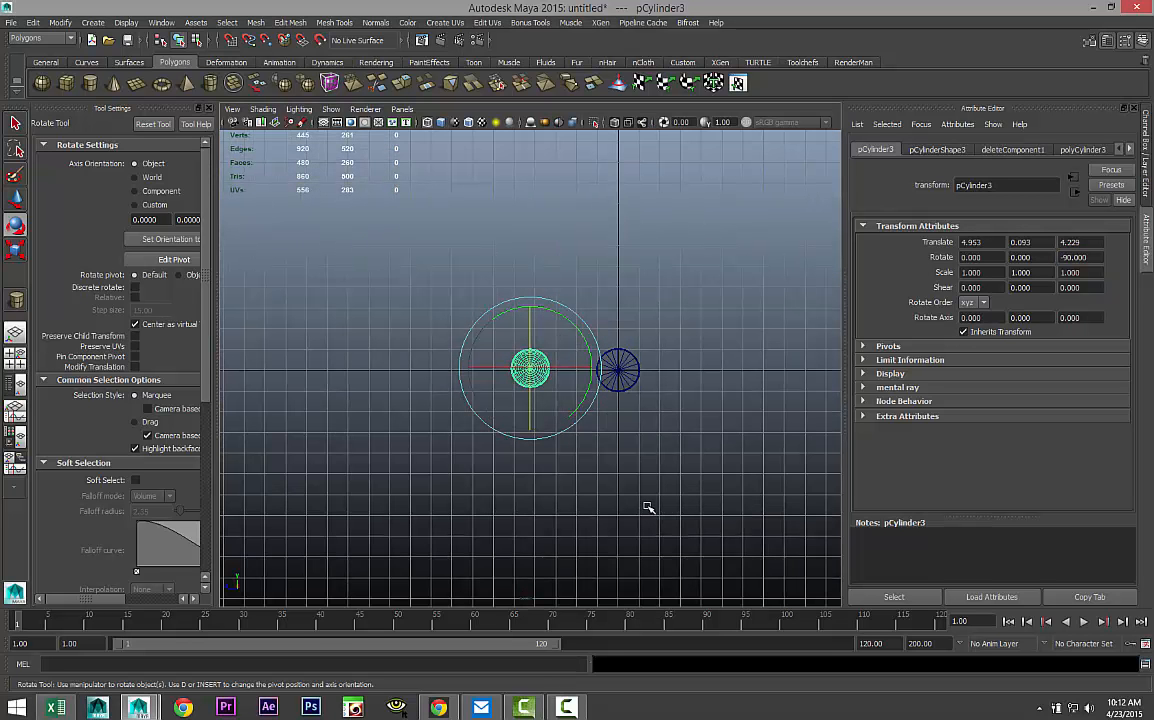
key(w)
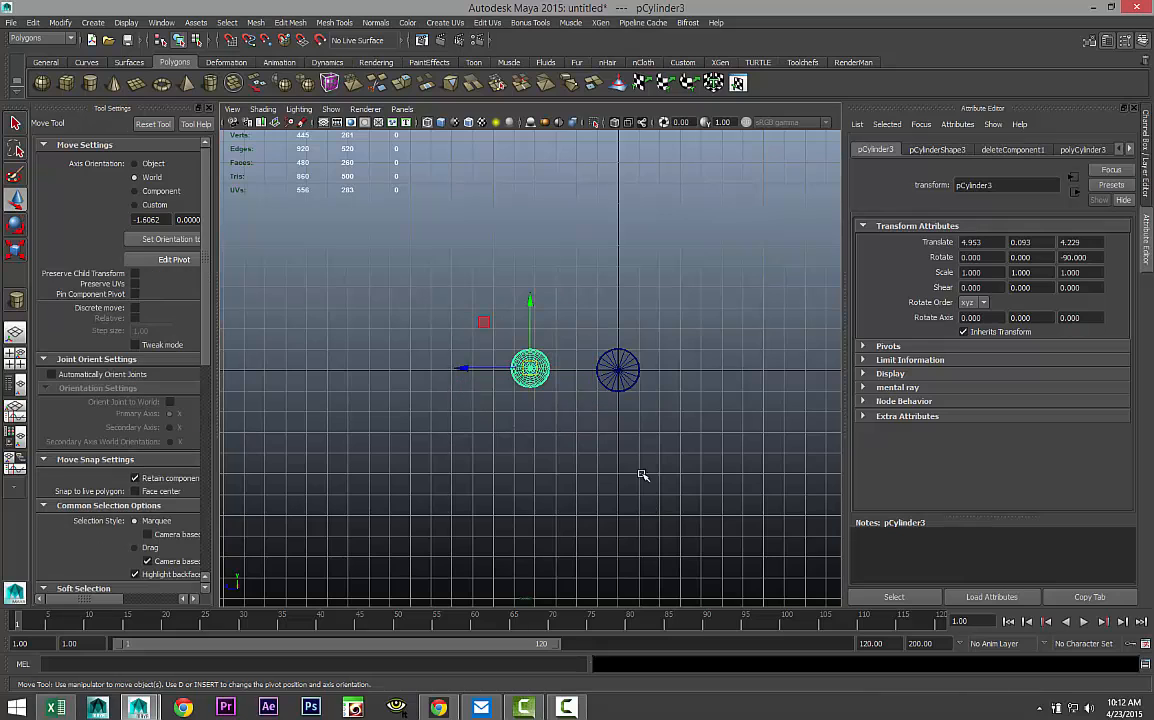
drag(520, 366, 618, 371)
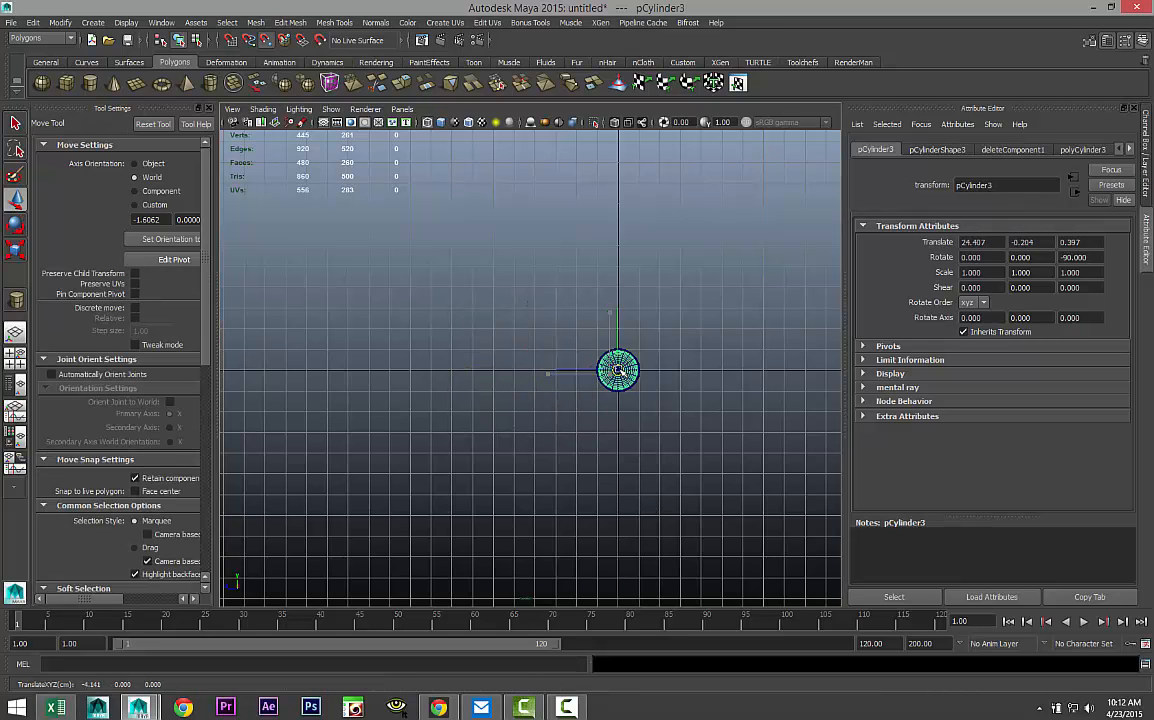
key(f)
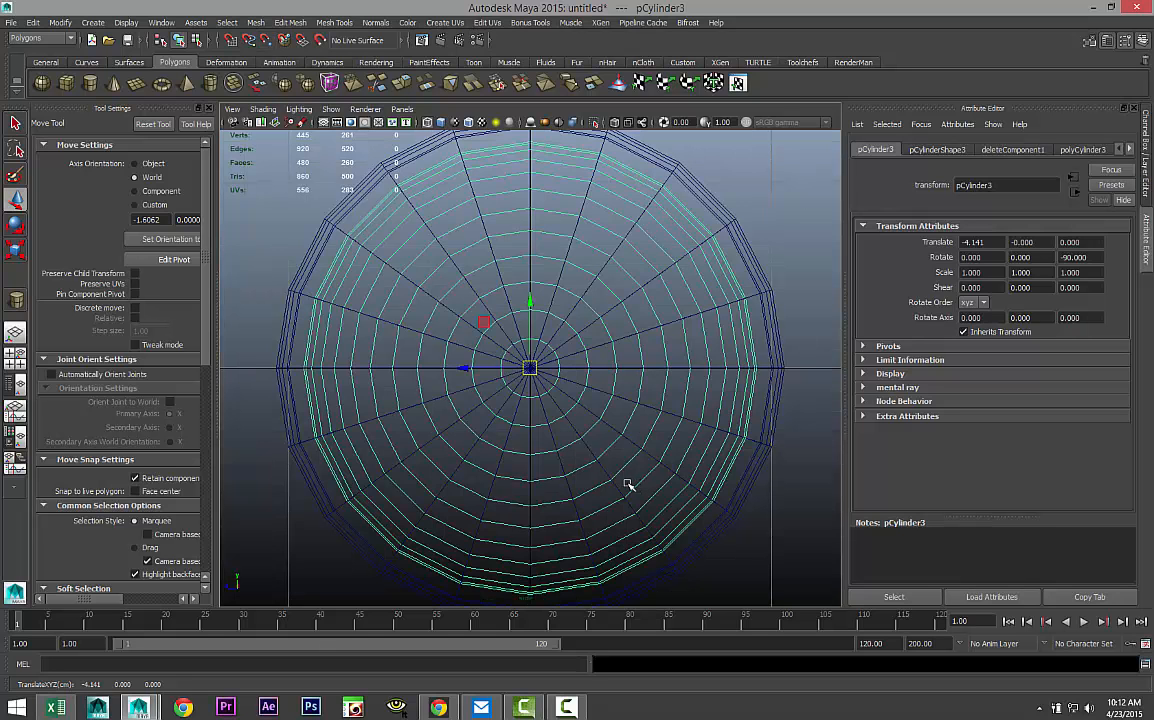
In the perspective view, move the dome along X onto the body's far end, at about X 4.384.
key(space)
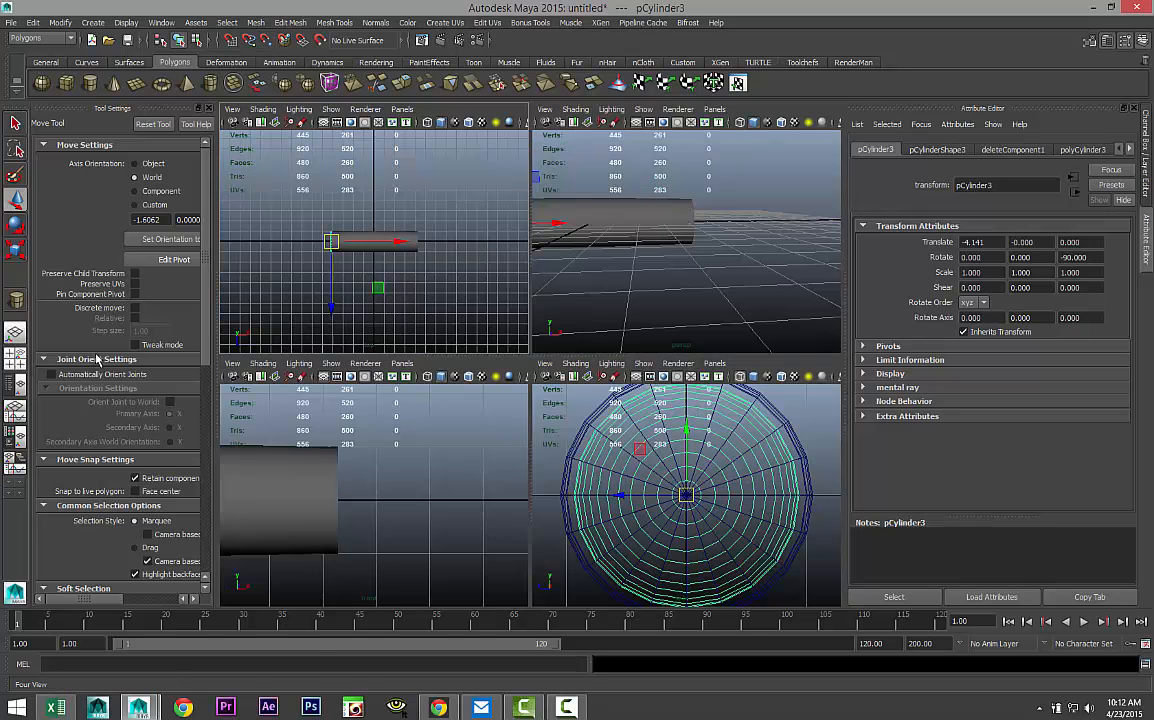
key(space)
key(bracketleft)
key(bracketleft)
key(bracketleft)
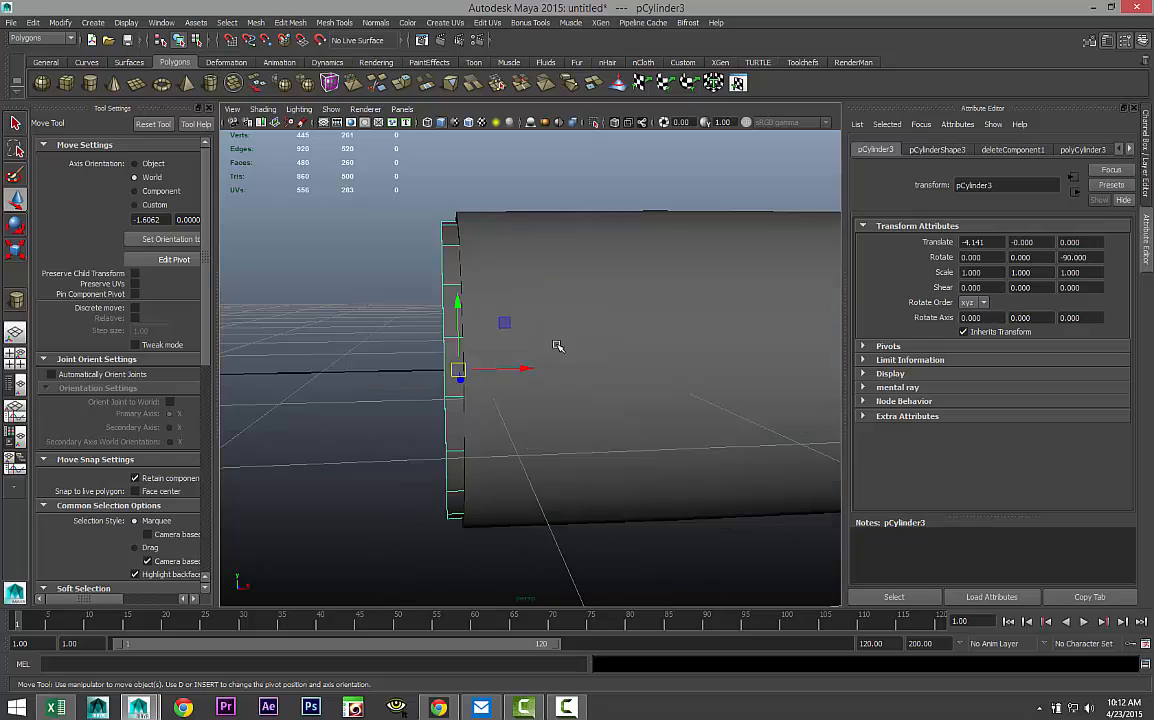
drag(587, 368, 739, 366)
key(f)
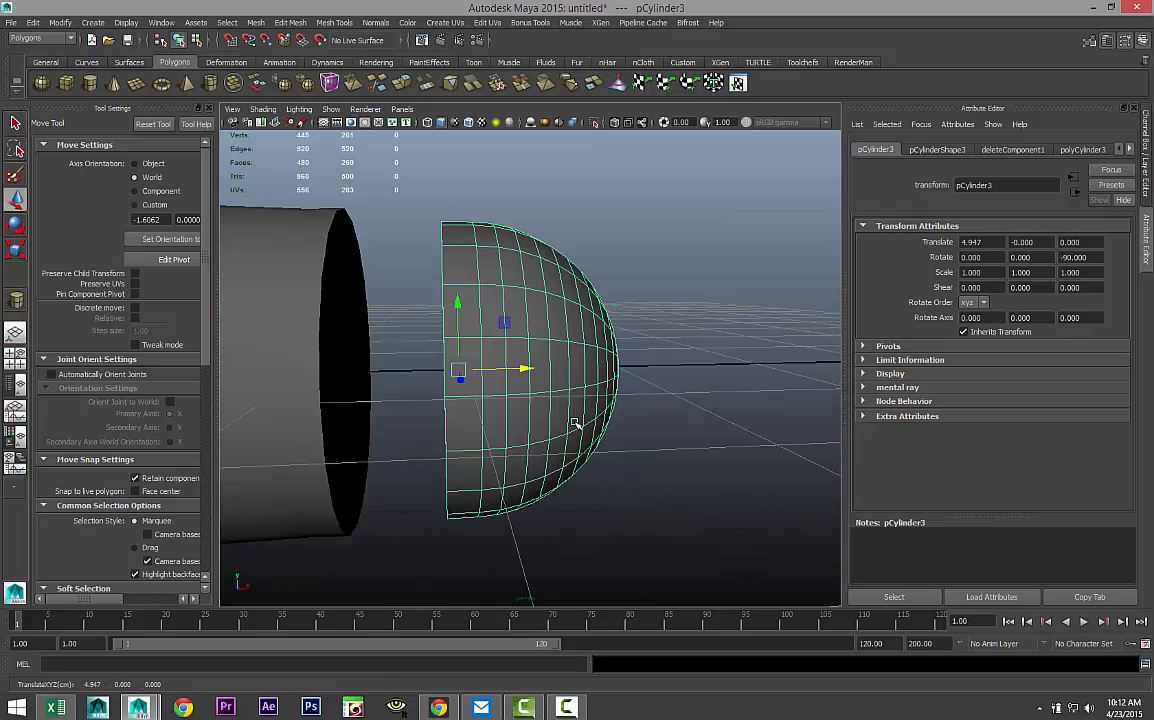
drag(520, 369, 437, 371)
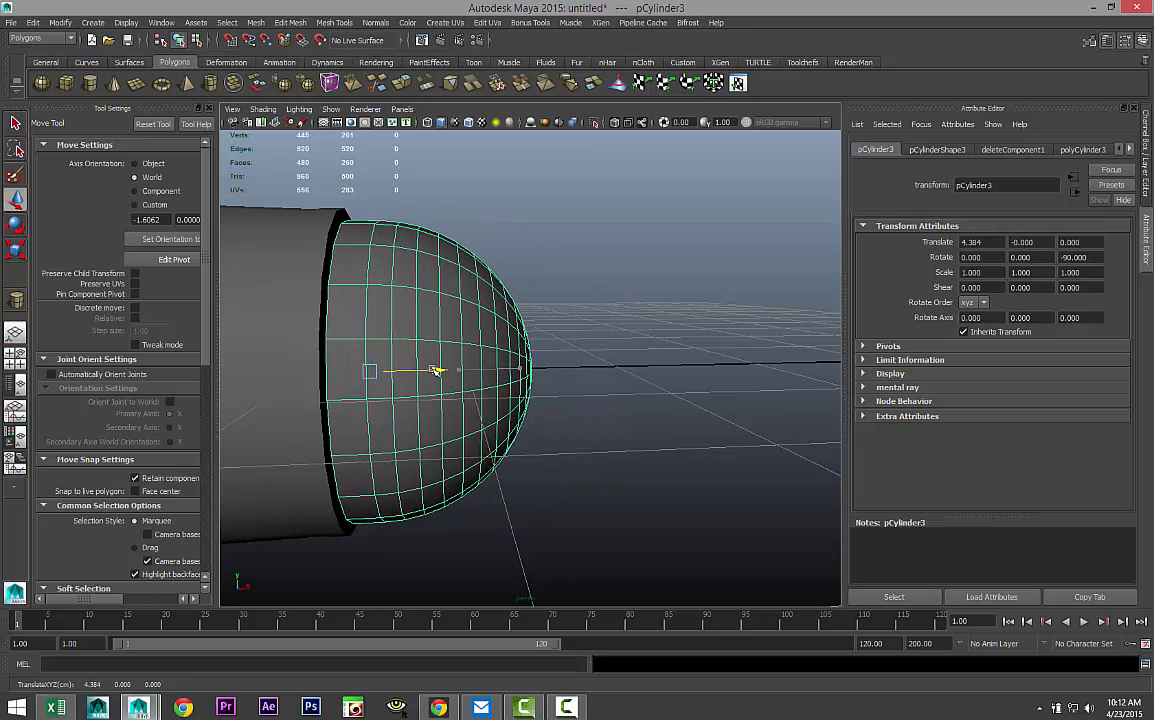
Scale the dome uniformly to about 1.078 to match the body's rim and adjust its position to X 4.380.
key(r)
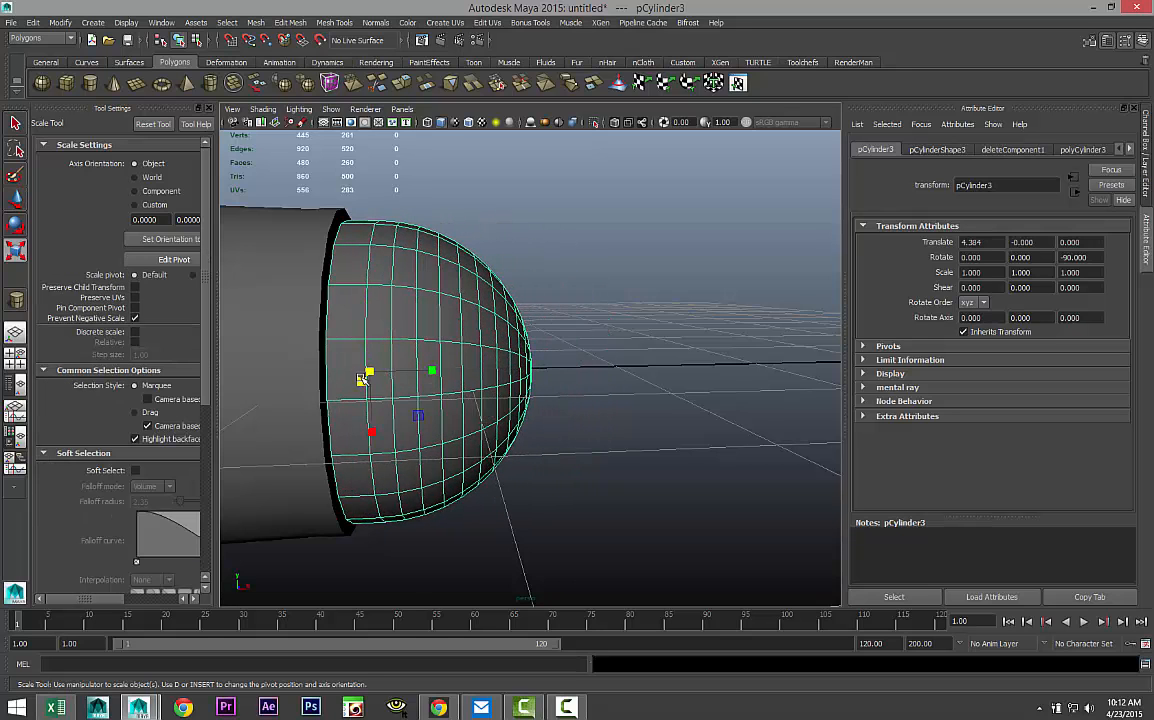
drag(369, 372, 391, 374)
alt+drag(487, 430, 497, 466)
alt+middle_drag(497, 466, 705, 465)
click(299, 312)
key(ctrl+z)
click(420, 303)
click(535, 339)
click(657, 324)
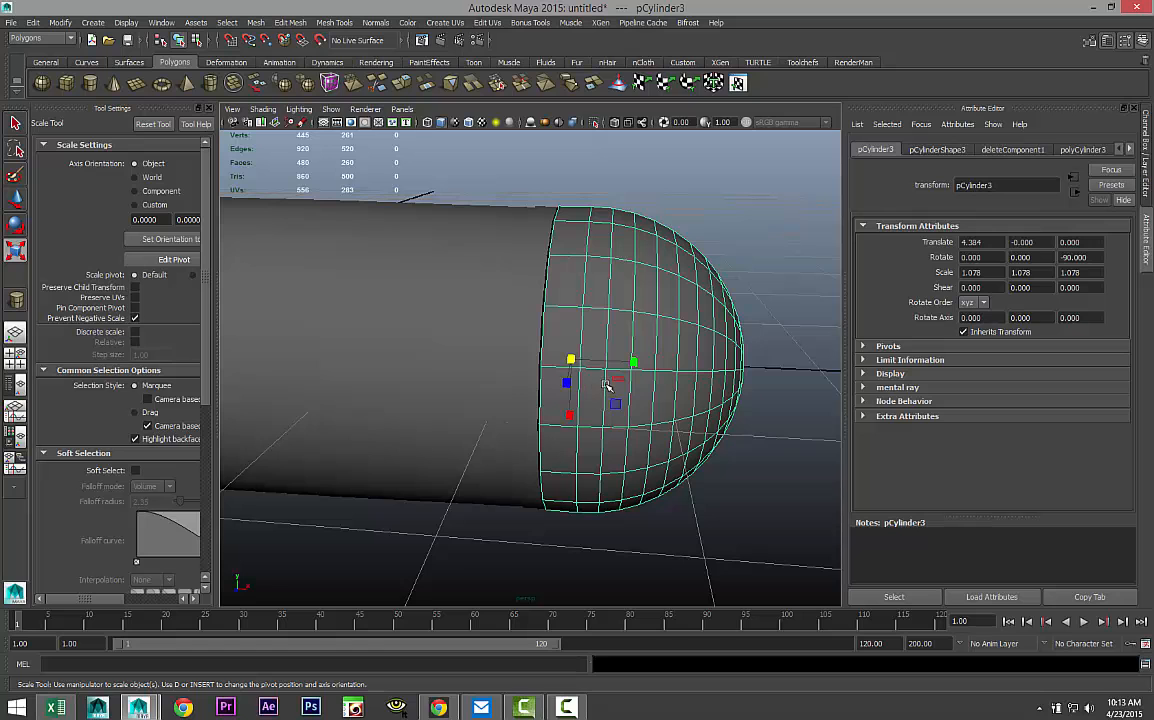
key(w)
drag(636, 362, 636, 362)
scroll(517, 407, down, 3)
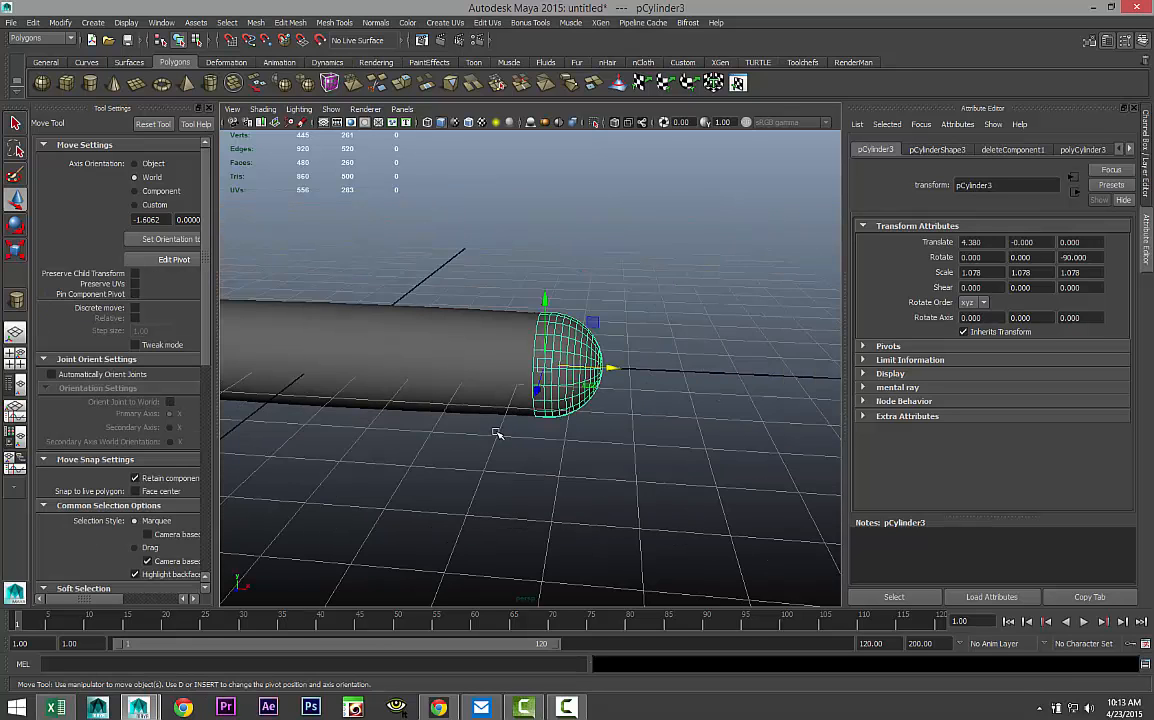
Select all the triangular faces of the body's end cap opposite the dome.
scroll(497, 433, down, 2)
alt+middle_drag(347, 489, 478, 480)
scroll(483, 484, up, 2)
scroll(483, 484, up, 2)
alt+drag(448, 482, 491, 477)
scroll(555, 486, up, 2)
click(471, 328)
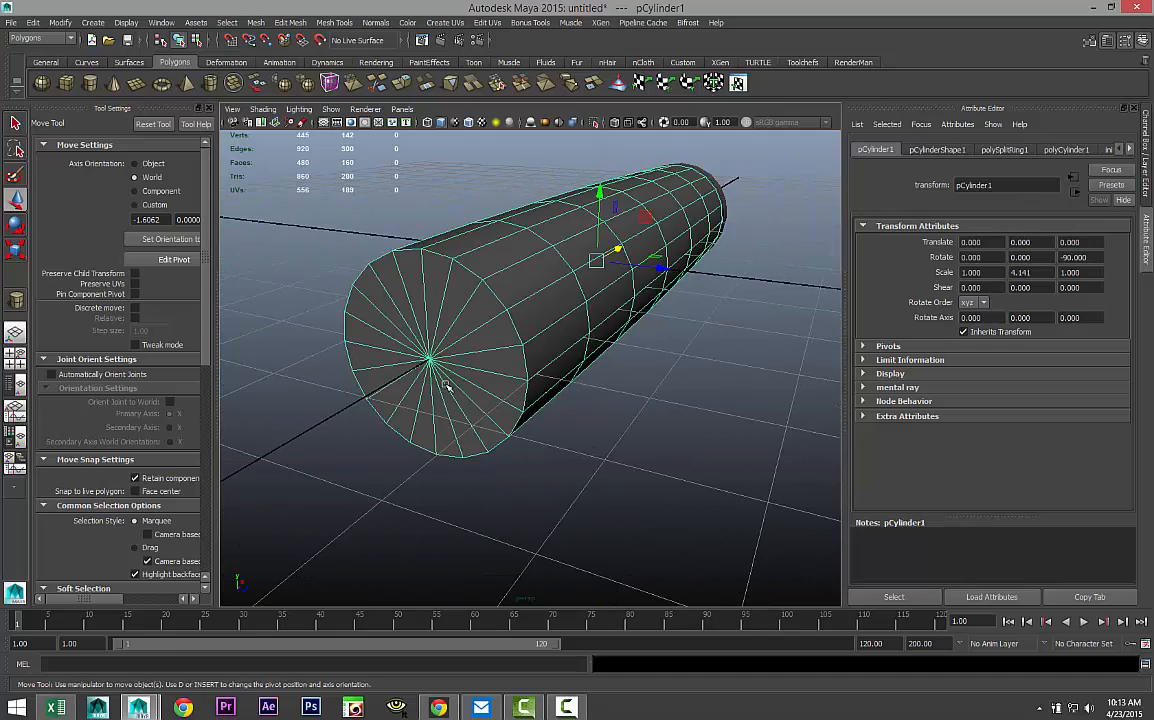
right_drag(463, 321, 463, 357)
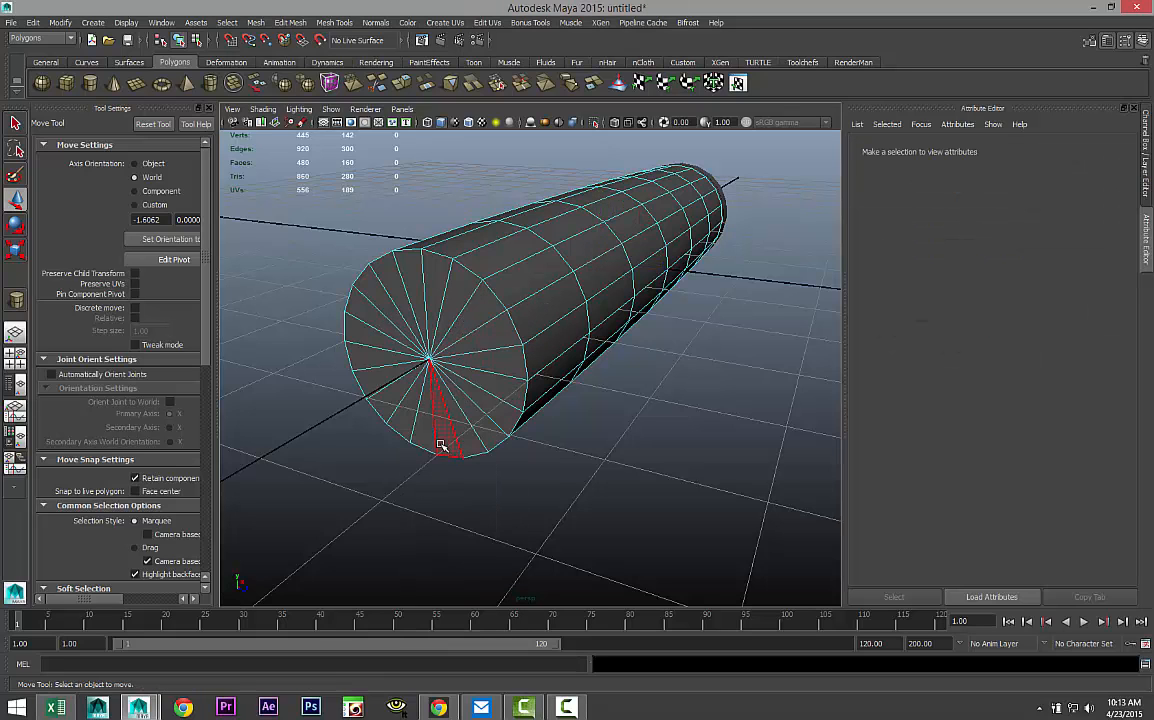
click(480, 315)
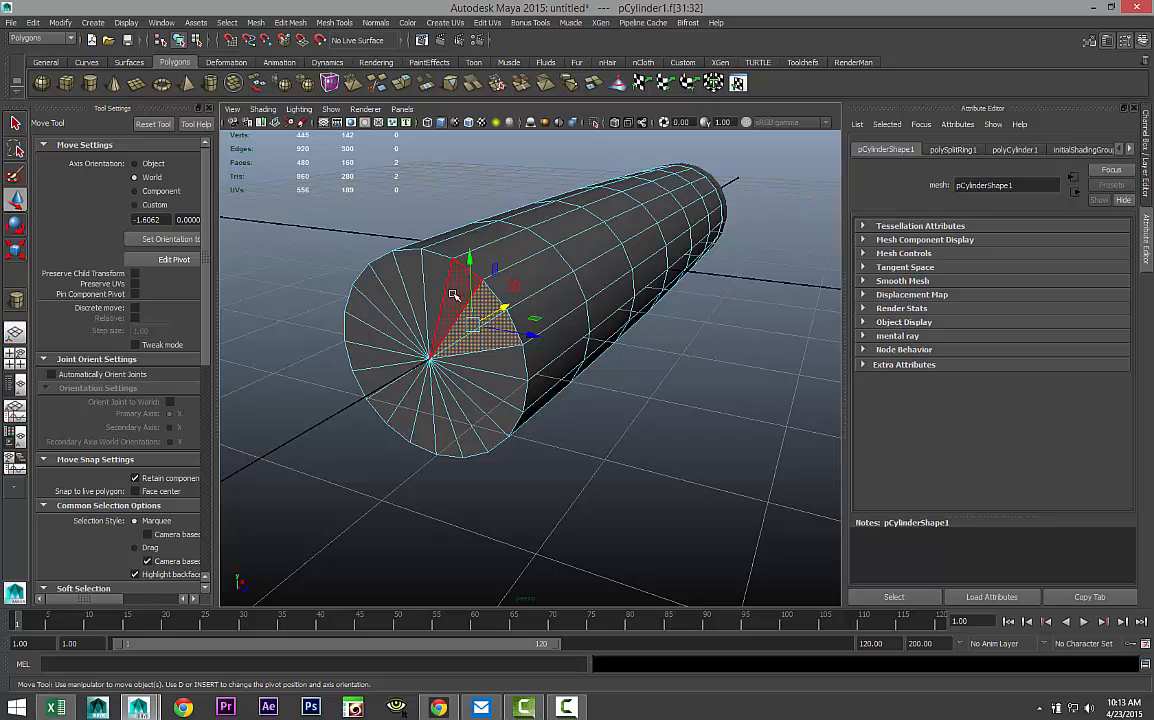
shift+click(453, 295)
shift+click(420, 288)
shift+click(433, 289)
shift+click(395, 288)
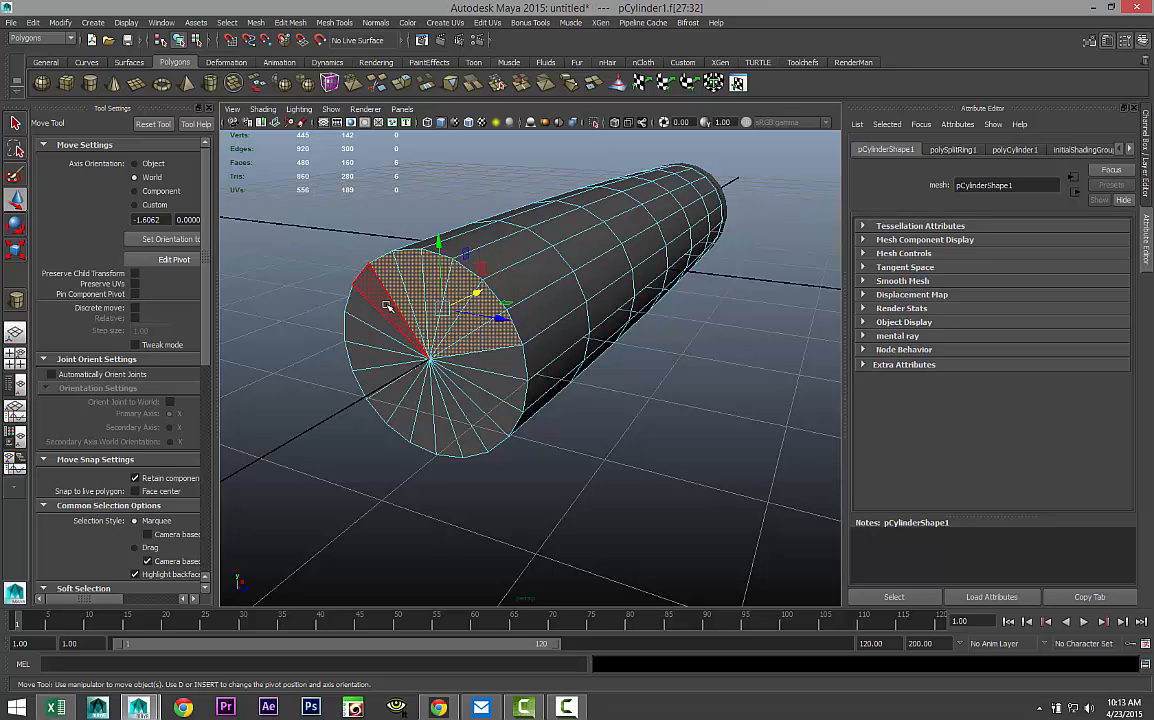
shift+click(388, 300)
shift+click(383, 320)
shift+click(380, 338)
shift+click(380, 360)
shift+click(385, 380)
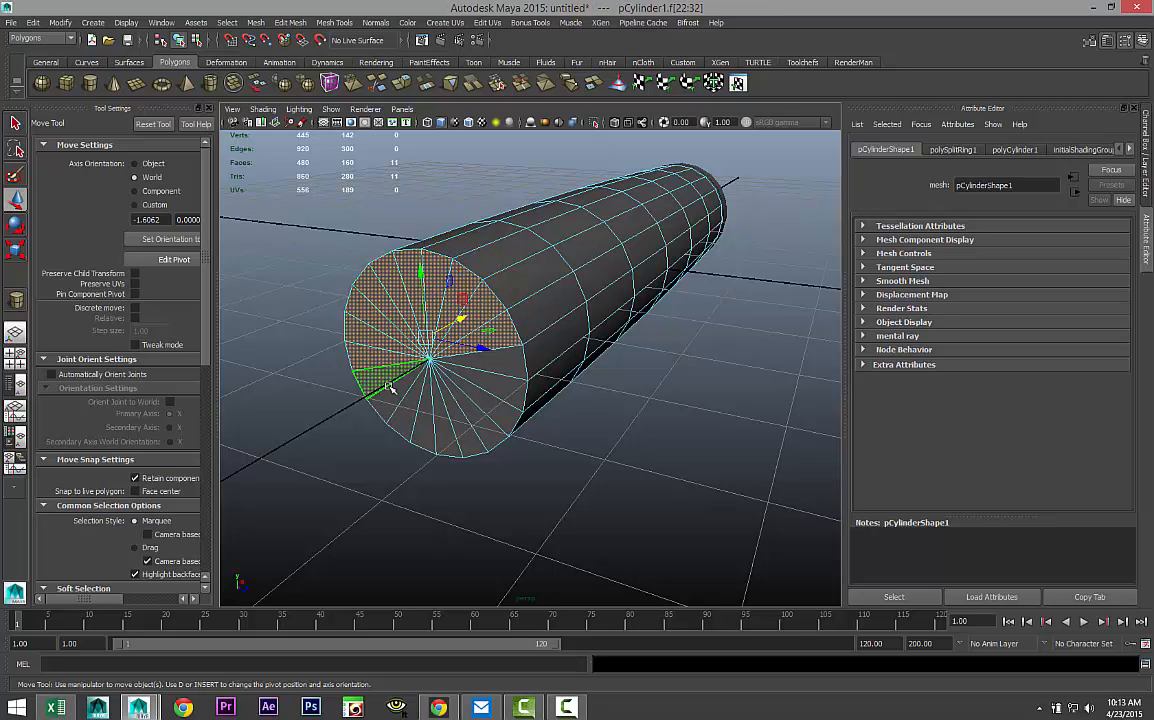
shift+click(395, 400)
shift+click(410, 418)
shift+click(433, 437)
shift+click(452, 440)
shift+click(471, 434)
shift+click(488, 424)
shift+click(502, 412)
shift+click(515, 402)
shift+click(509, 374)
Extrude the selected end-cap faces and scale them slightly inward to leave a narrow rim.
alt+drag(406, 469, 443, 412)
click(289, 24)
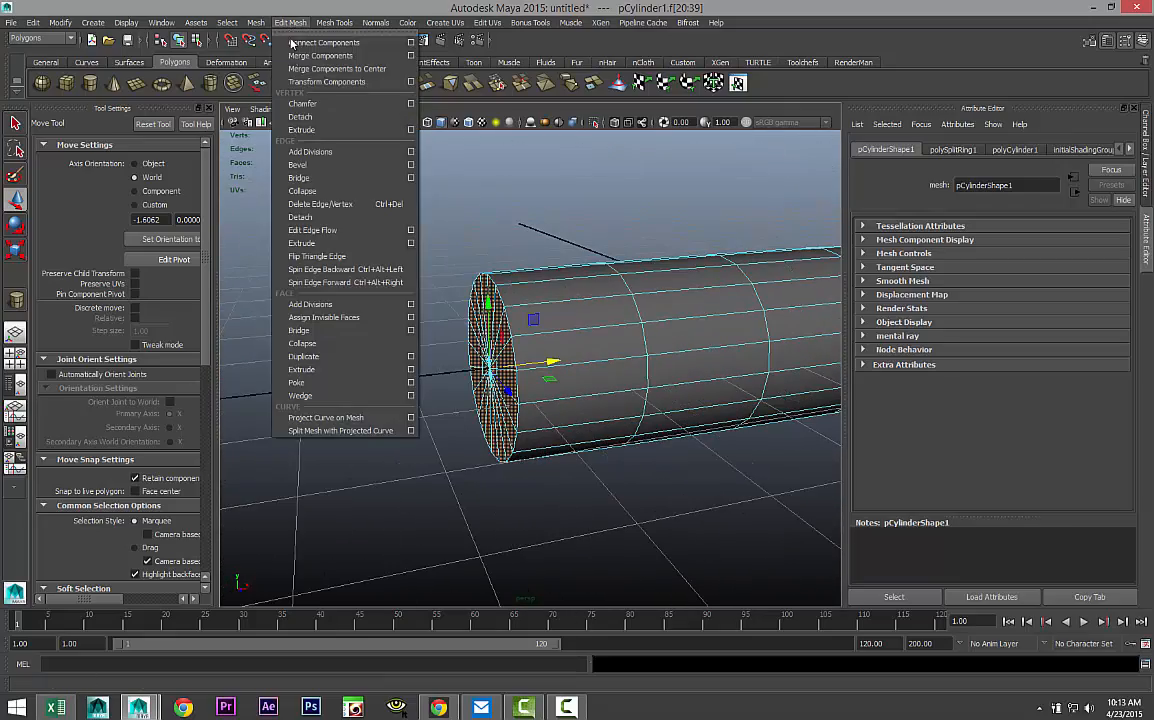
click(340, 377)
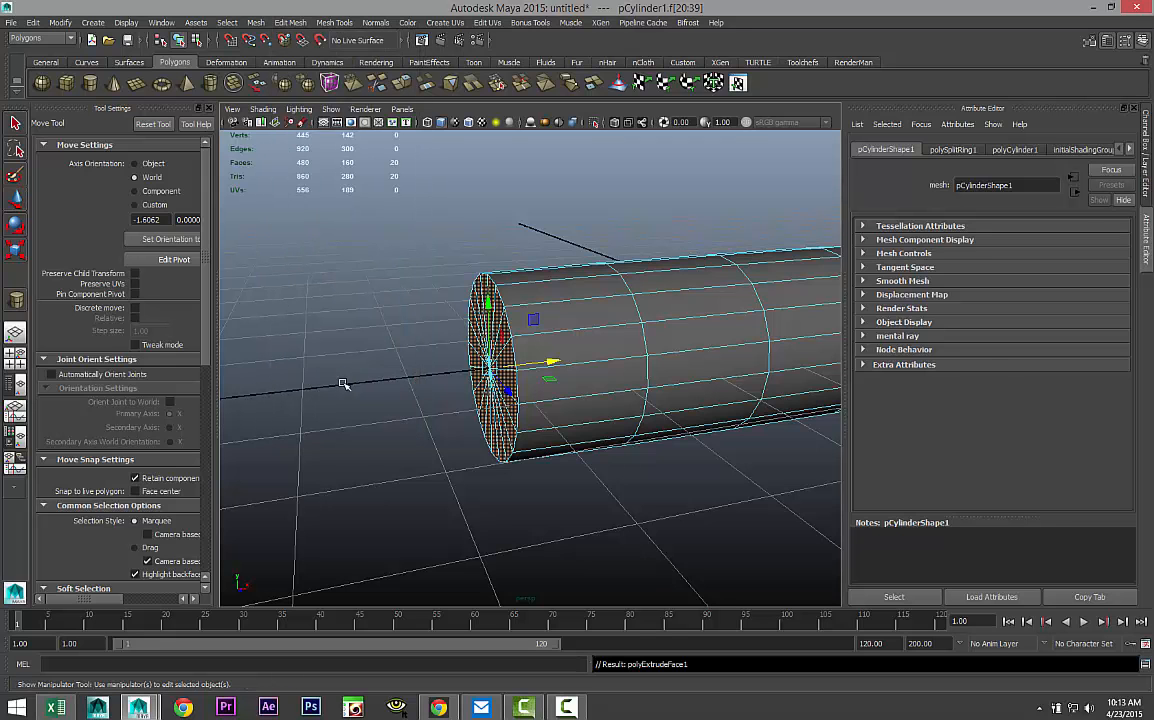
key(r)
alt+drag(427, 441, 540, 480)
drag(515, 389, 500, 394)
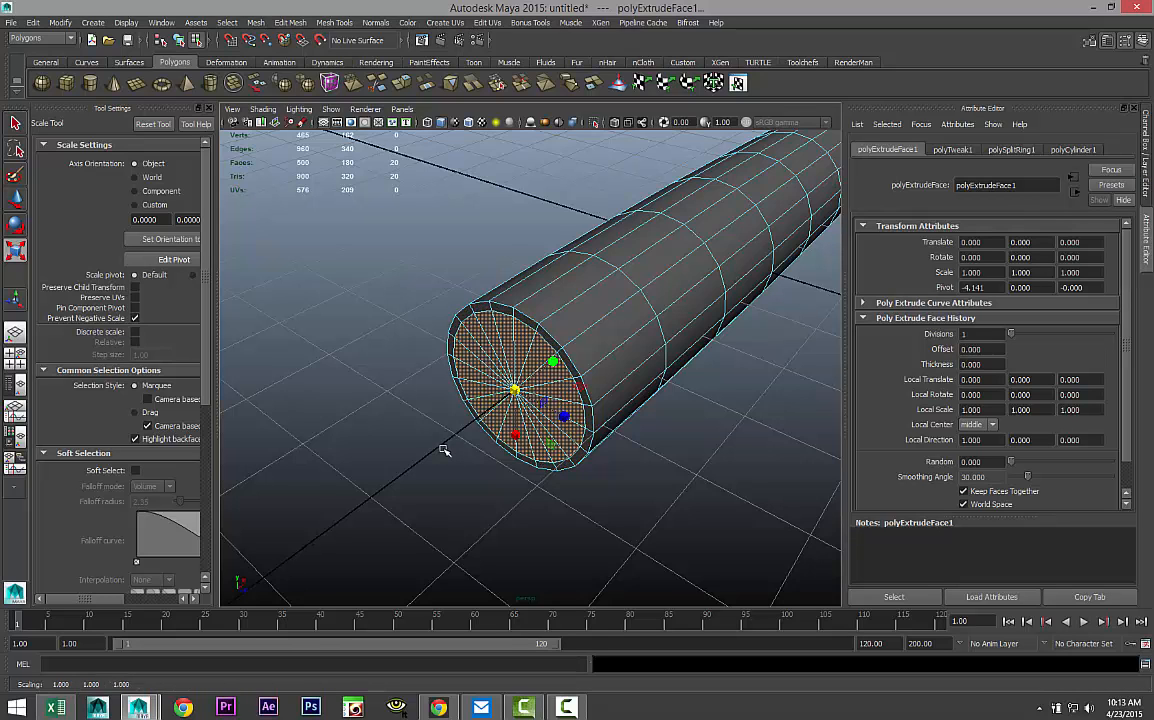
Extrude the inset end faces again and pull them outward along the body's axis into a long handle.
key(ctrl+e)
key(w)
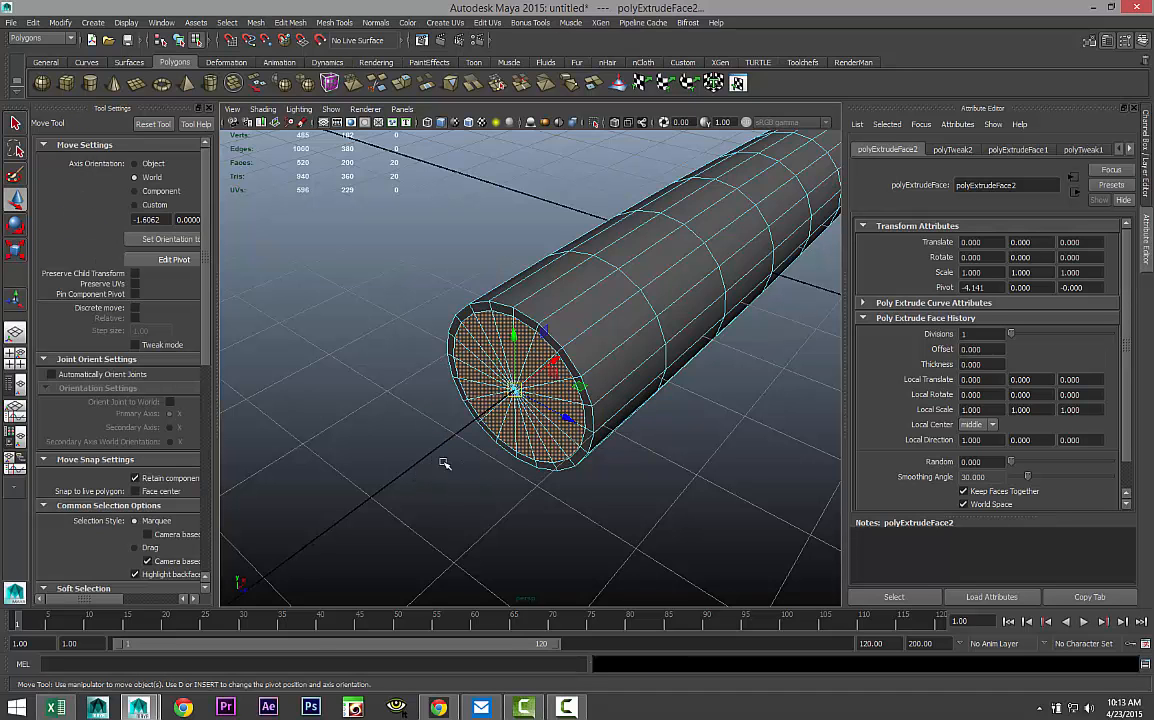
drag(555, 362, 518, 394)
scroll(559, 430, down, 5)
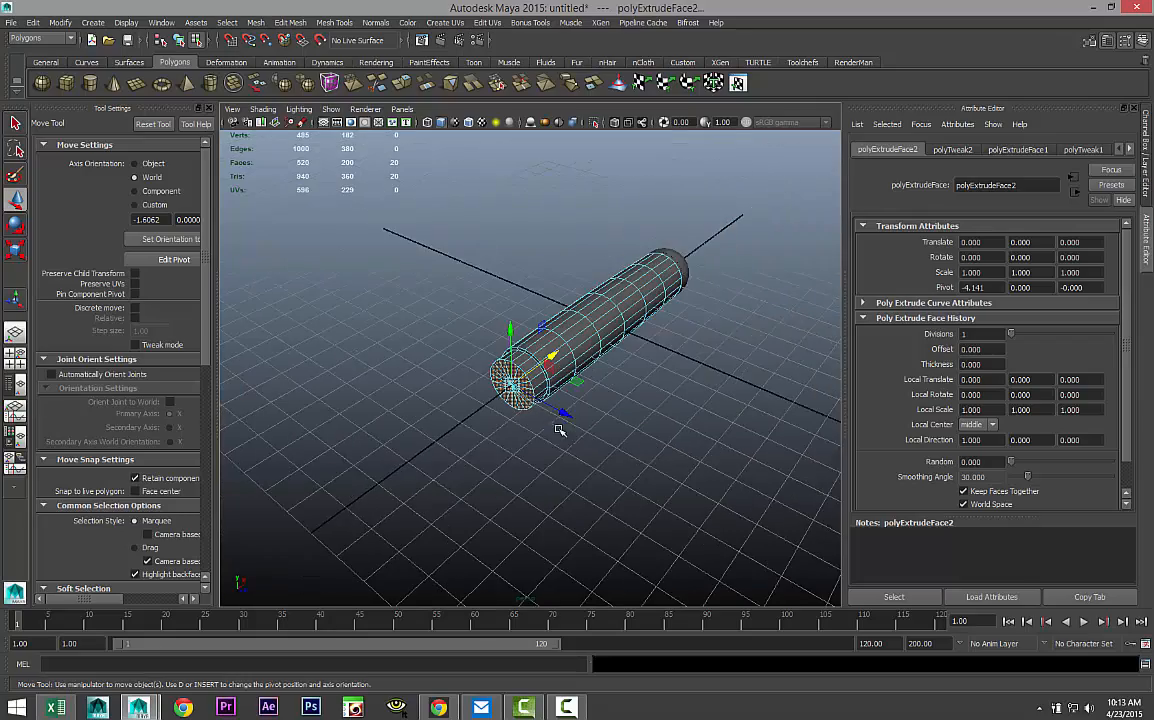
alt+drag(559, 491, 462, 460)
alt+middle_drag(462, 460, 566, 512)
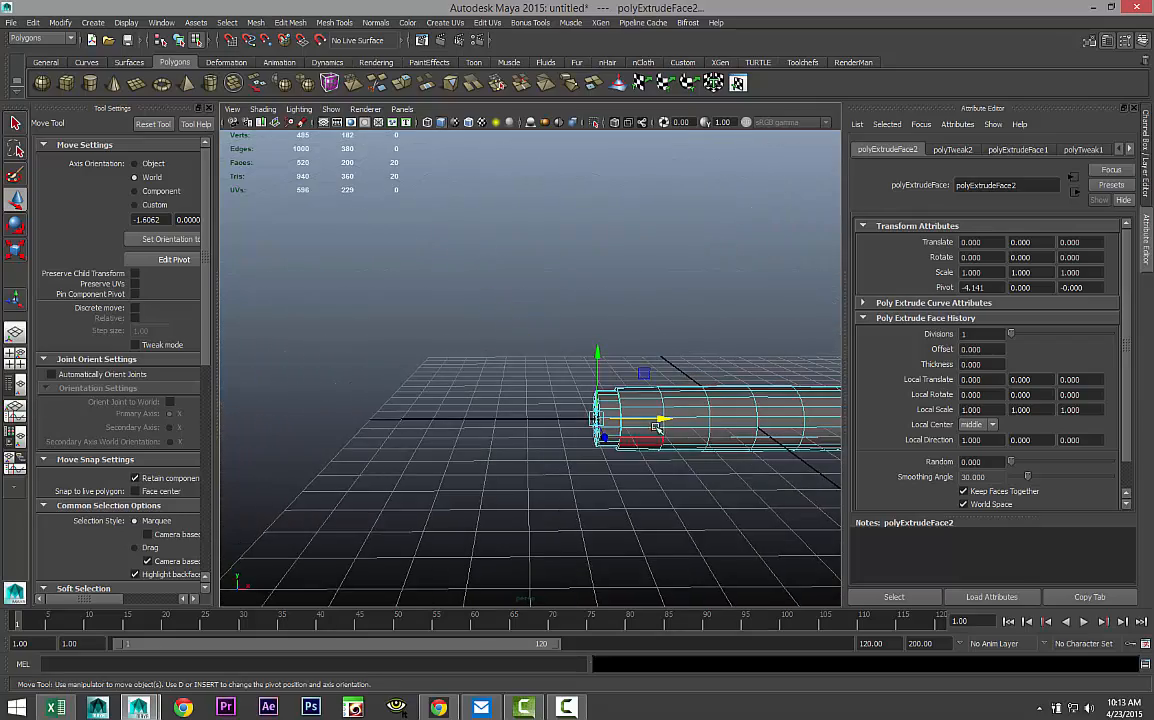
drag(657, 428, 511, 420)
alt+right_drag(565, 472, 537, 458)
alt+middle_drag(537, 458, 545, 459)
mouse_move(482, 404)
mouse_down()
mouse_move(464, 404)
mouse_move(482, 426)
mouse_up()
scroll(500, 415, up, 3)
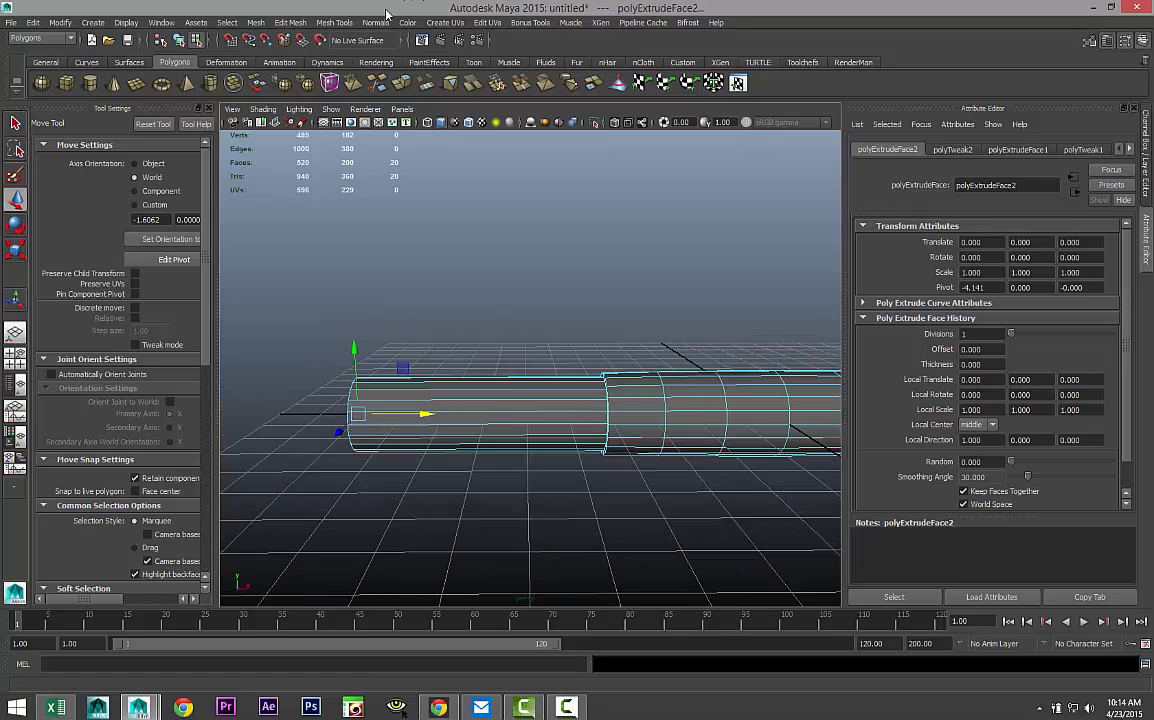
Insert an equal-distance edge loop near each end of the handle and five evenly spaced loops between them.
click(345, 25)
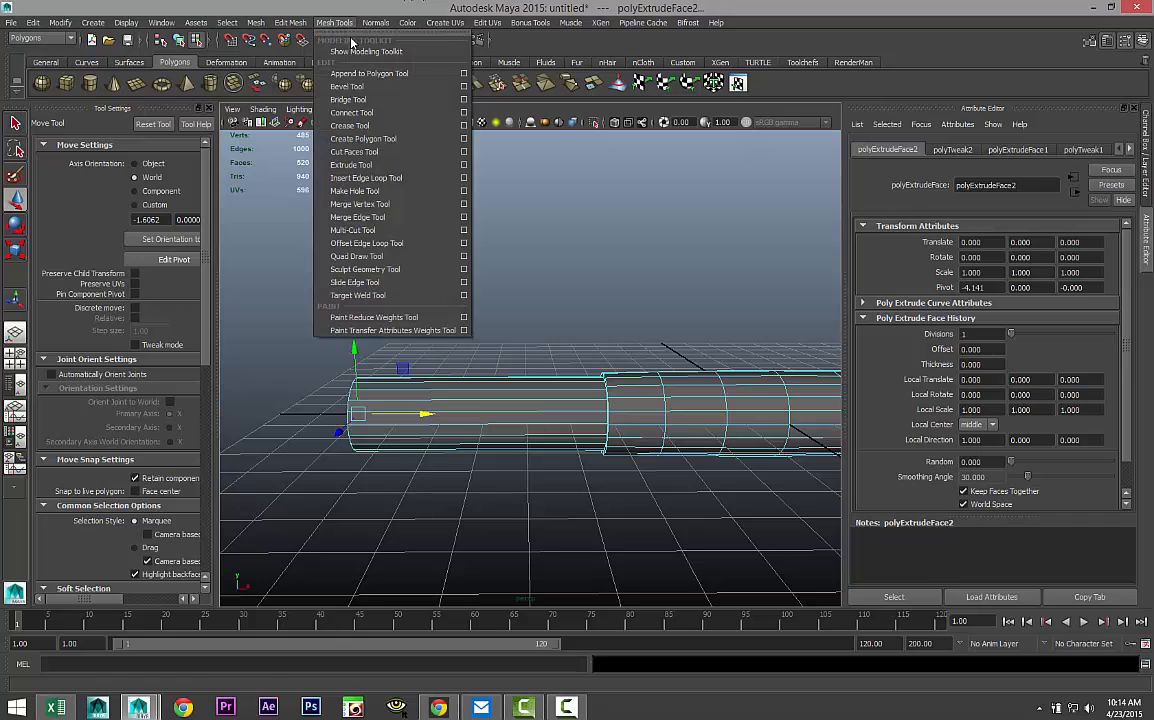
click(463, 178)
click(136, 210)
alt+drag(381, 520, 432, 432)
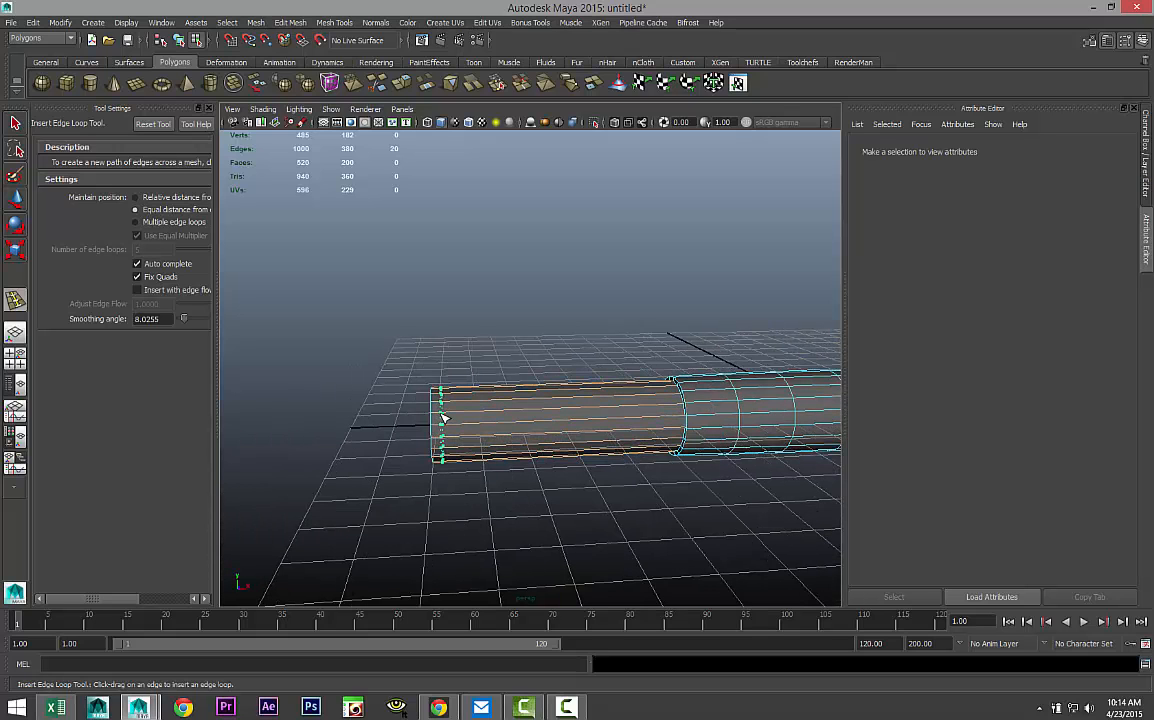
click(443, 418)
drag(672, 410, 676, 408)
click(135, 222)
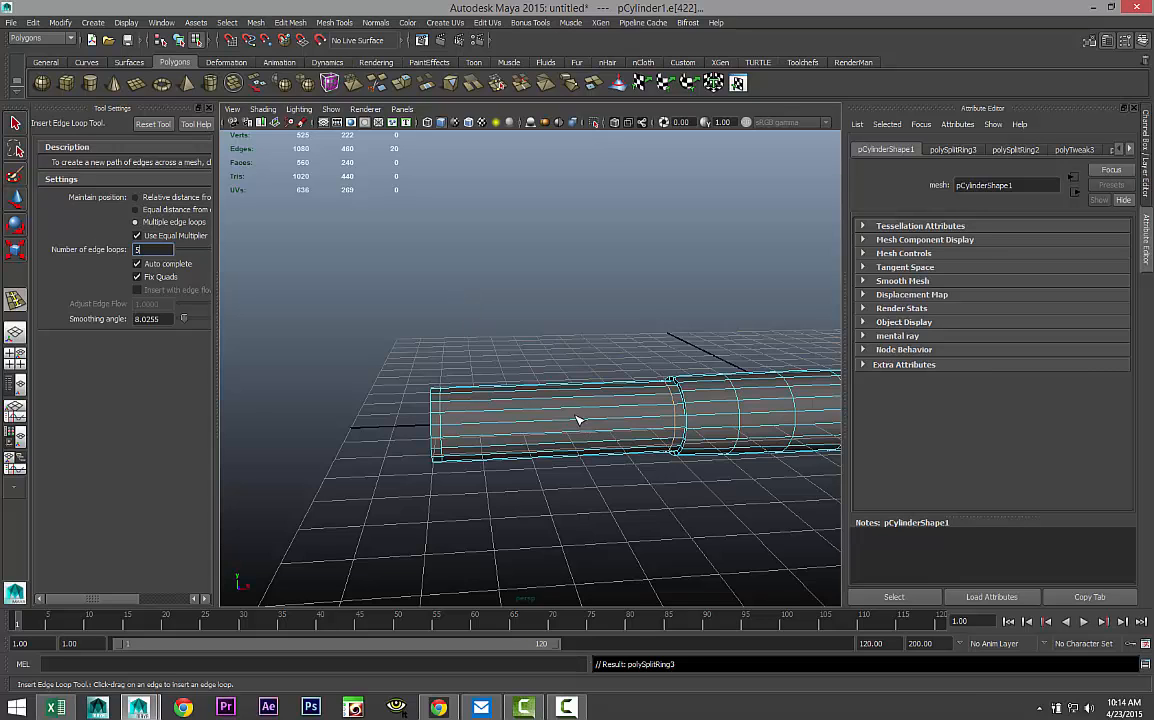
drag(565, 413, 568, 431)
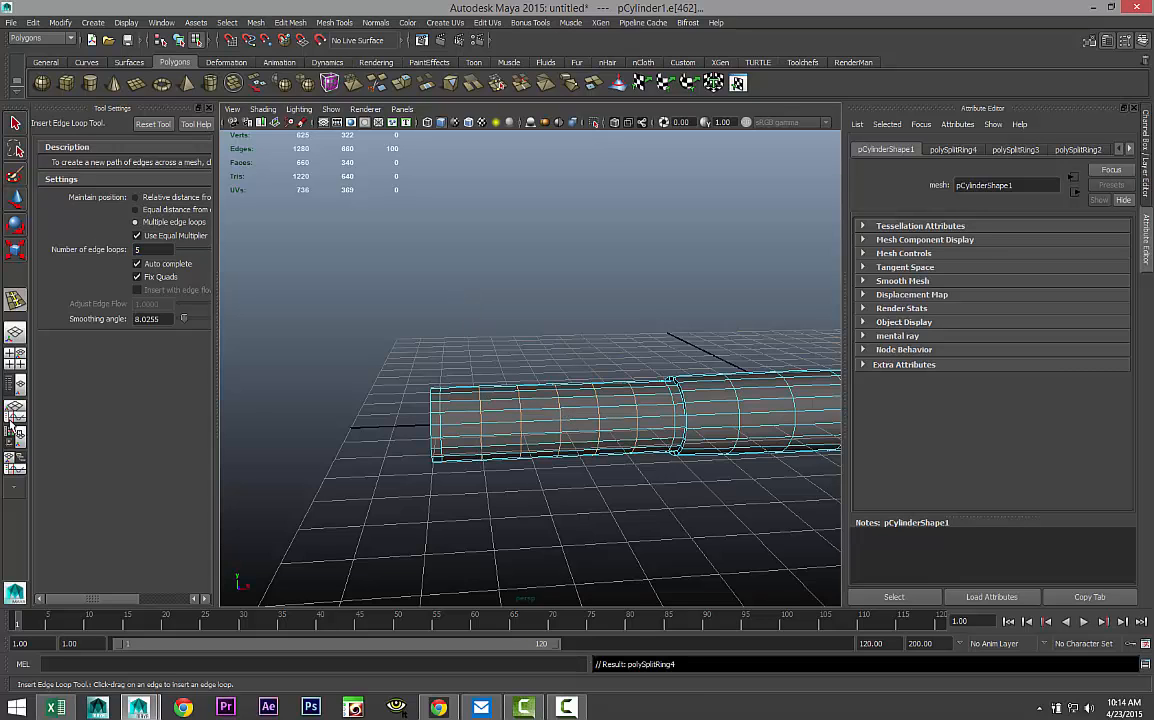
In the front view, select the vertices of the handle's five inner loops and scale them in to narrow the grip.
click(20, 362)
key(space)
key(f)
scroll(432, 514, down, 8)
scroll(479, 531, up, 6)
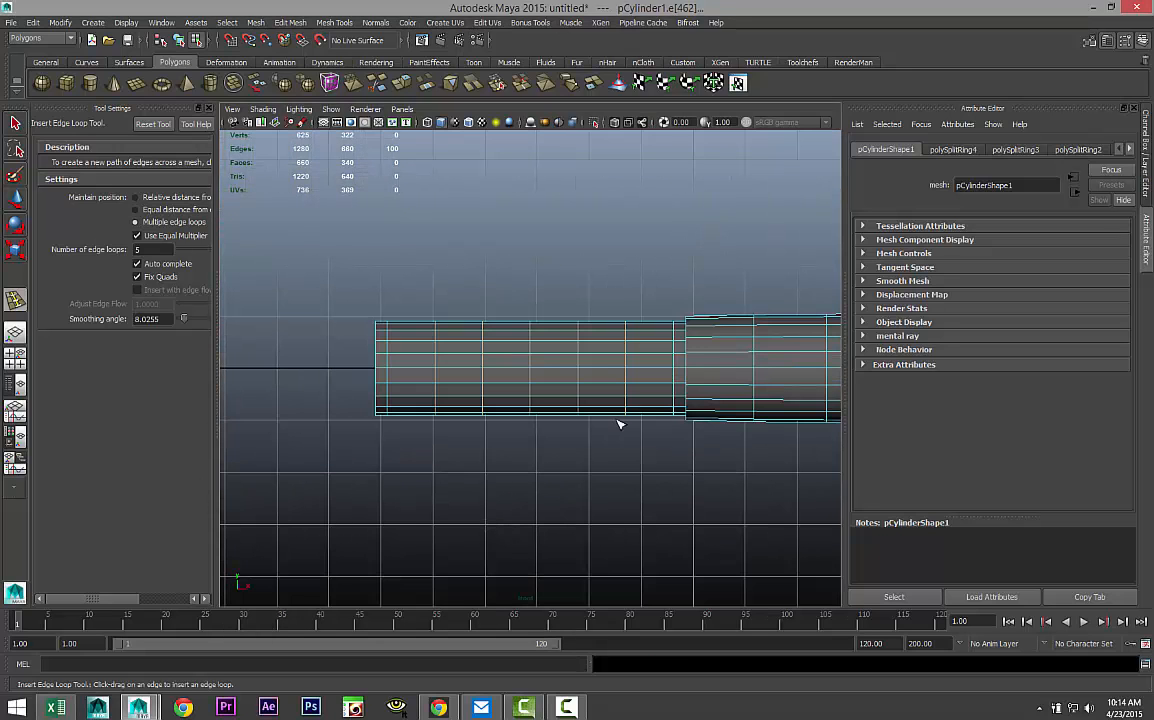
right_drag(578, 370, 537, 371)
drag(440, 432, 638, 488)
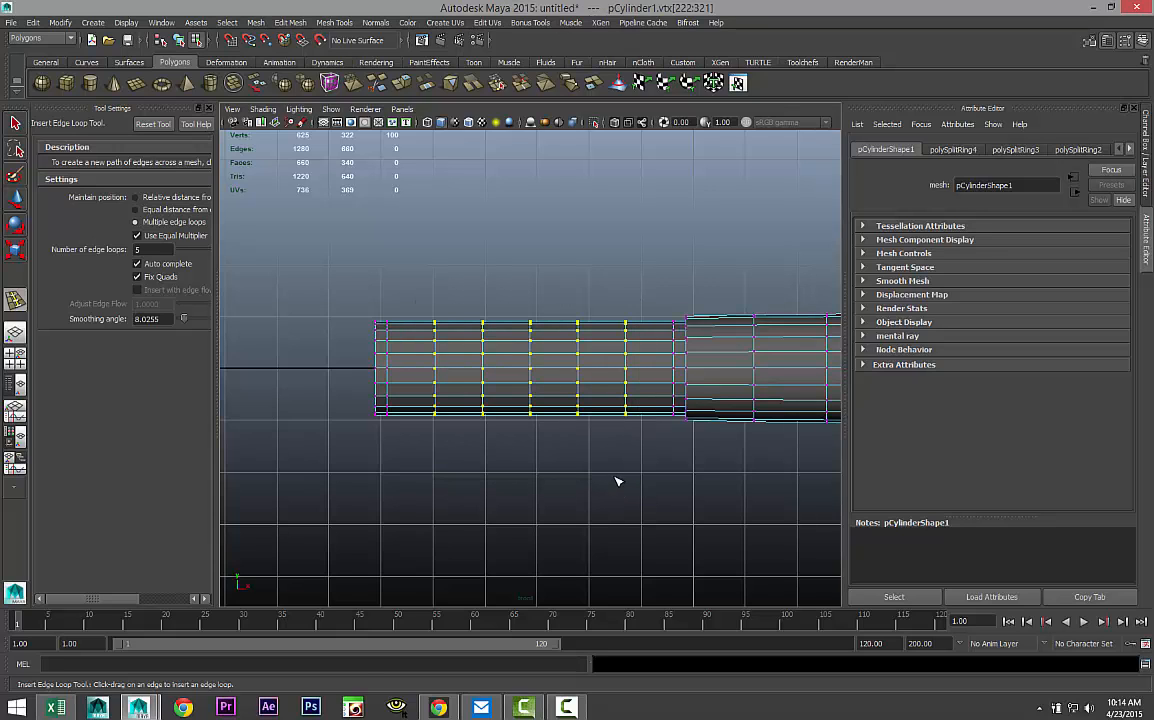
key(r)
mouse_move(530, 372)
mouse_down()
mouse_move(502, 385)
mouse_move(579, 463)
mouse_move(531, 368)
mouse_move(545, 379)
mouse_up()
drag(534, 369, 525, 371)
Scale the middle vertex ring of the handle outward to about 1.107 for a bulge in the grip.
drag(511, 314, 559, 448)
drag(532, 374, 536, 372)
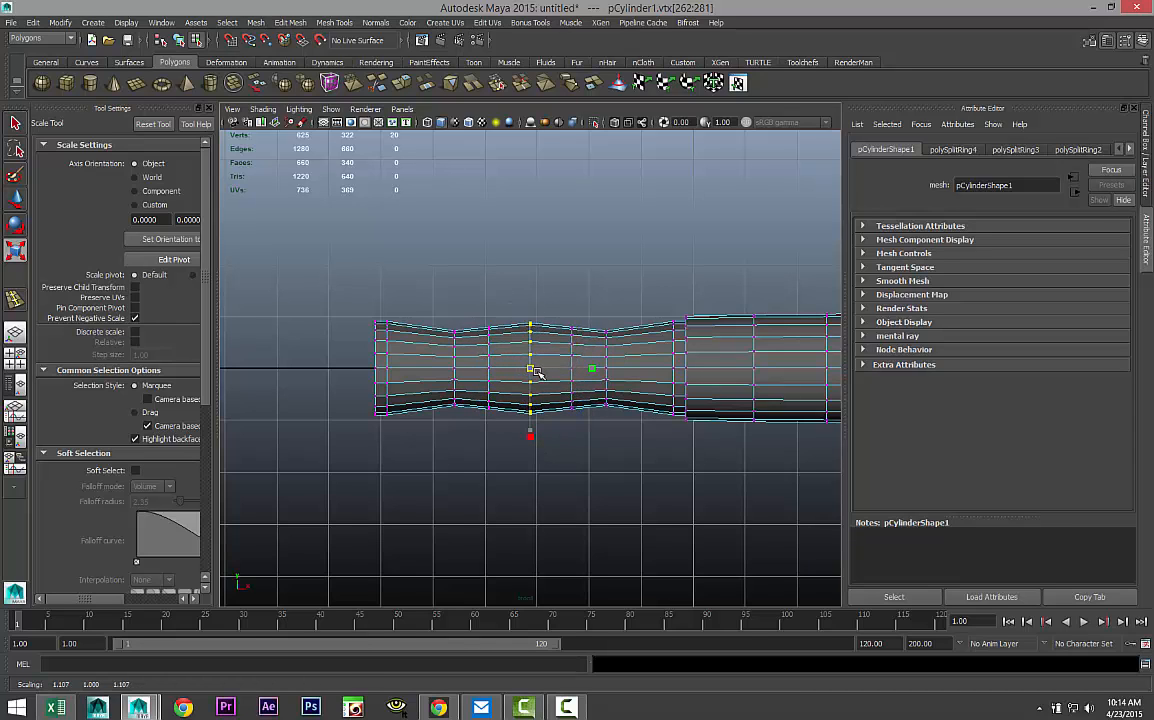
click(495, 482)
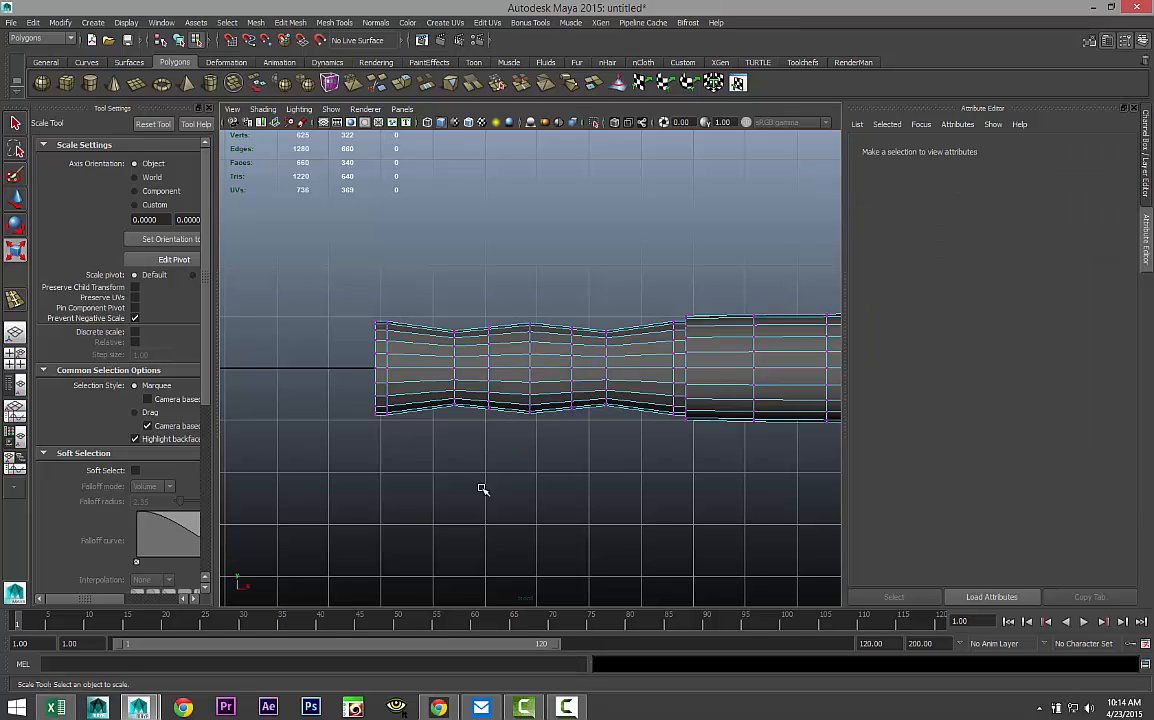
Return the mesh to object mode in the perspective view and select the whole body with its handle.
click(14, 364)
key(space)
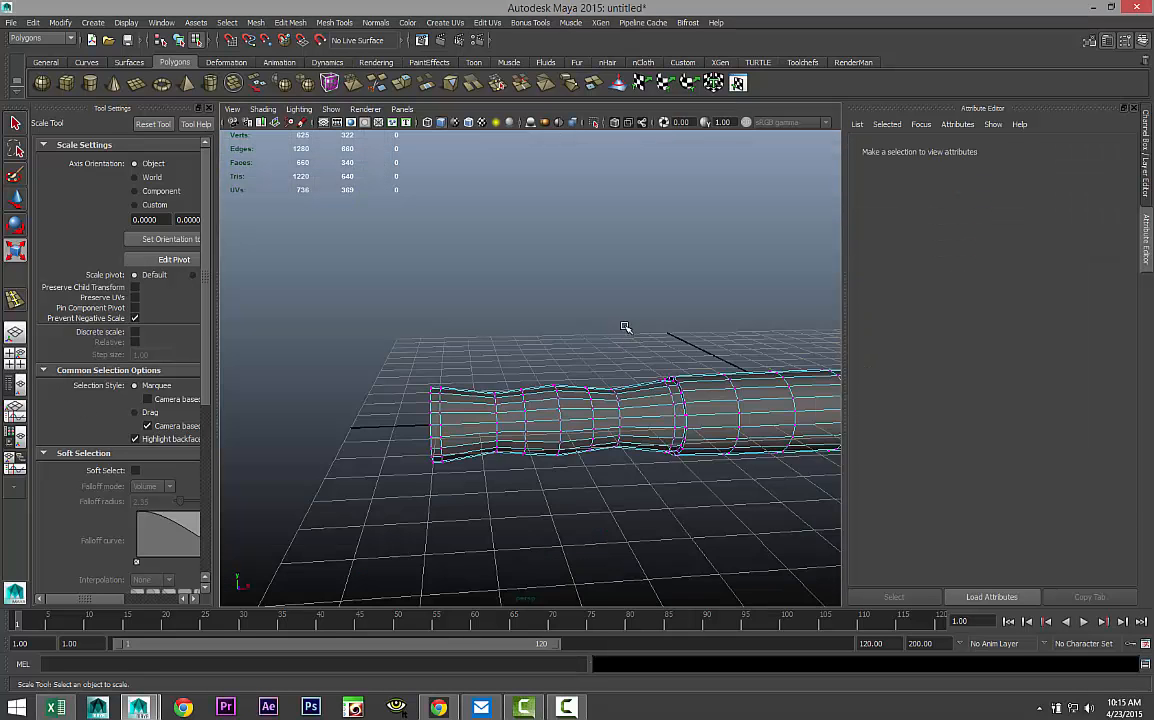
alt+drag(420, 495, 528, 438)
right_click(530, 432)
click(584, 378)
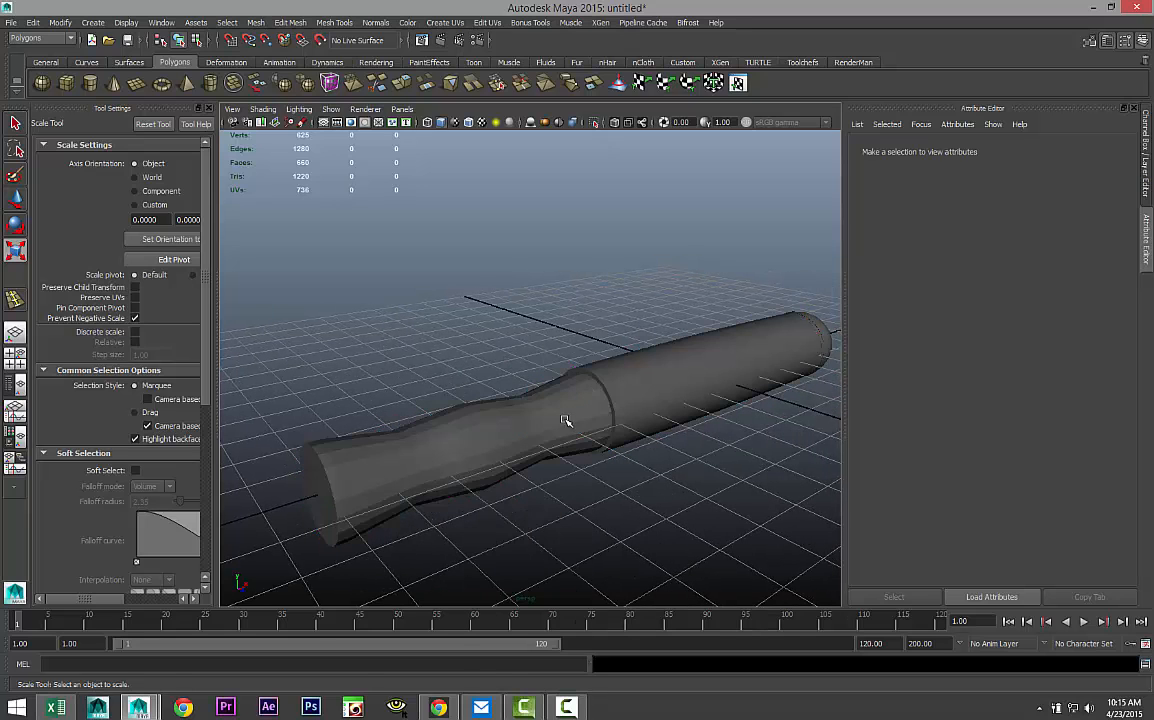
click(565, 427)
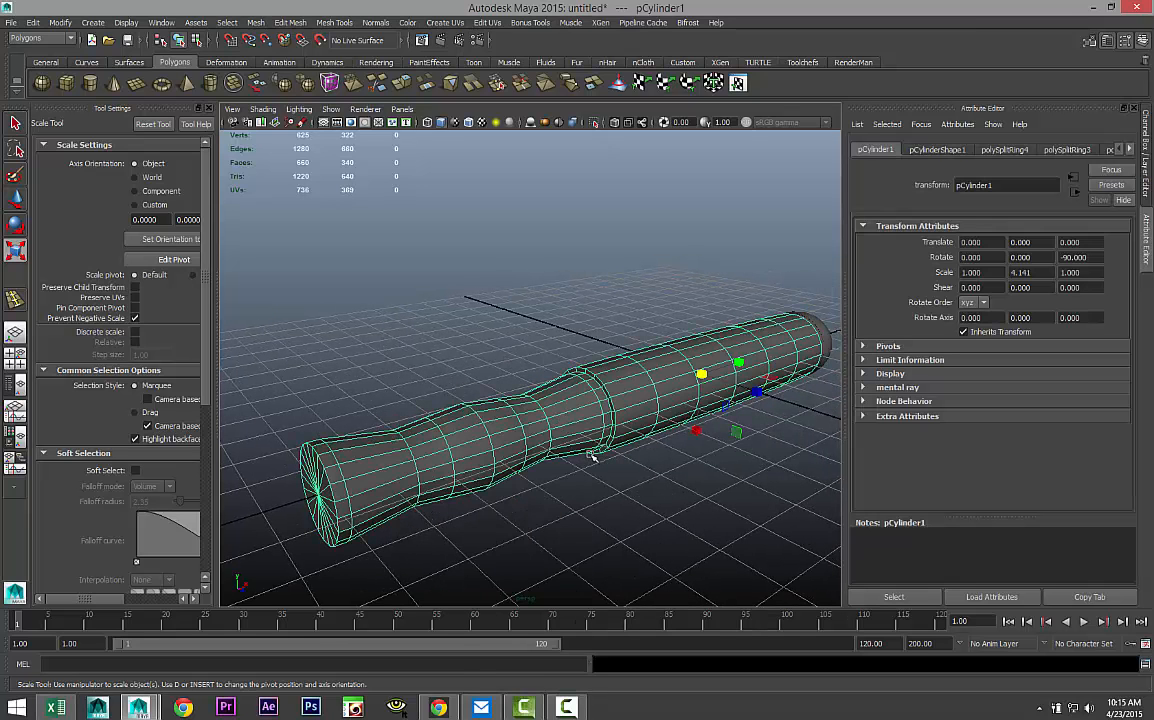
Preview the body smoothed, examine the shoulder between handle and body, and return it to the unsmoothed display.
key(3)
click(583, 507)
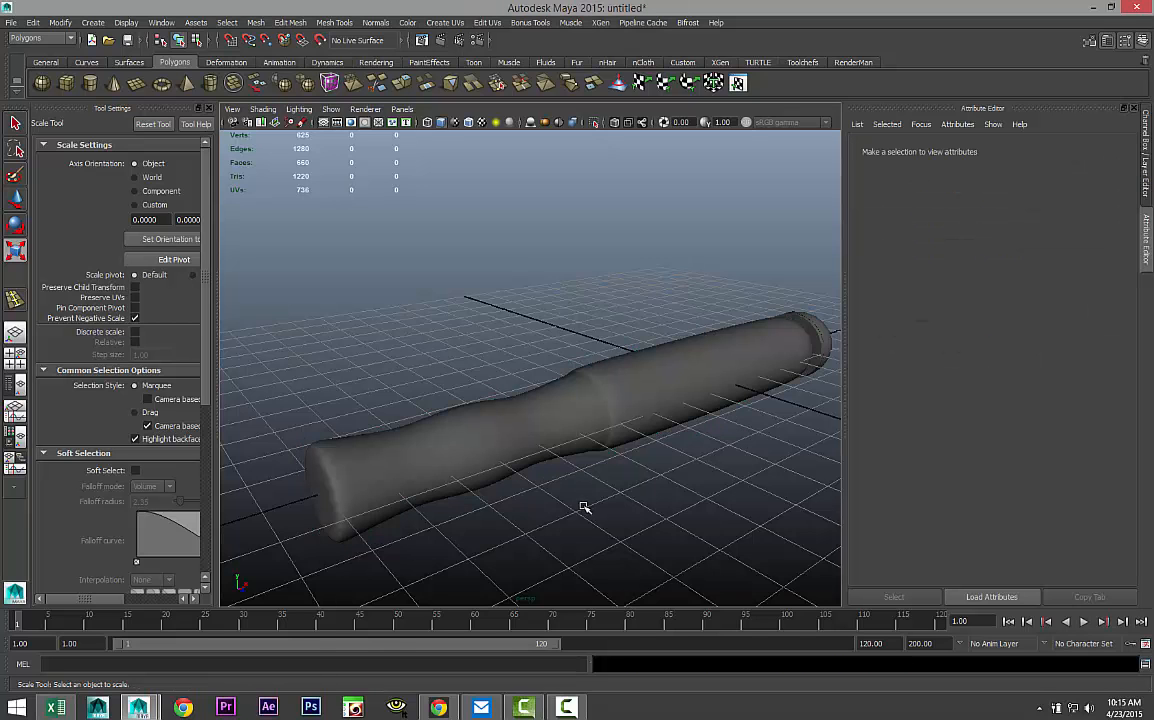
scroll(583, 507, down, 2)
scroll(583, 507, up, 4)
mouse_move(578, 521)
alt+mouse_down()
mouse_move(567, 495)
mouse_move(601, 520)
alt+mouse_up()
alt+middle_drag(619, 520, 580, 525)
alt+drag(580, 525, 566, 525)
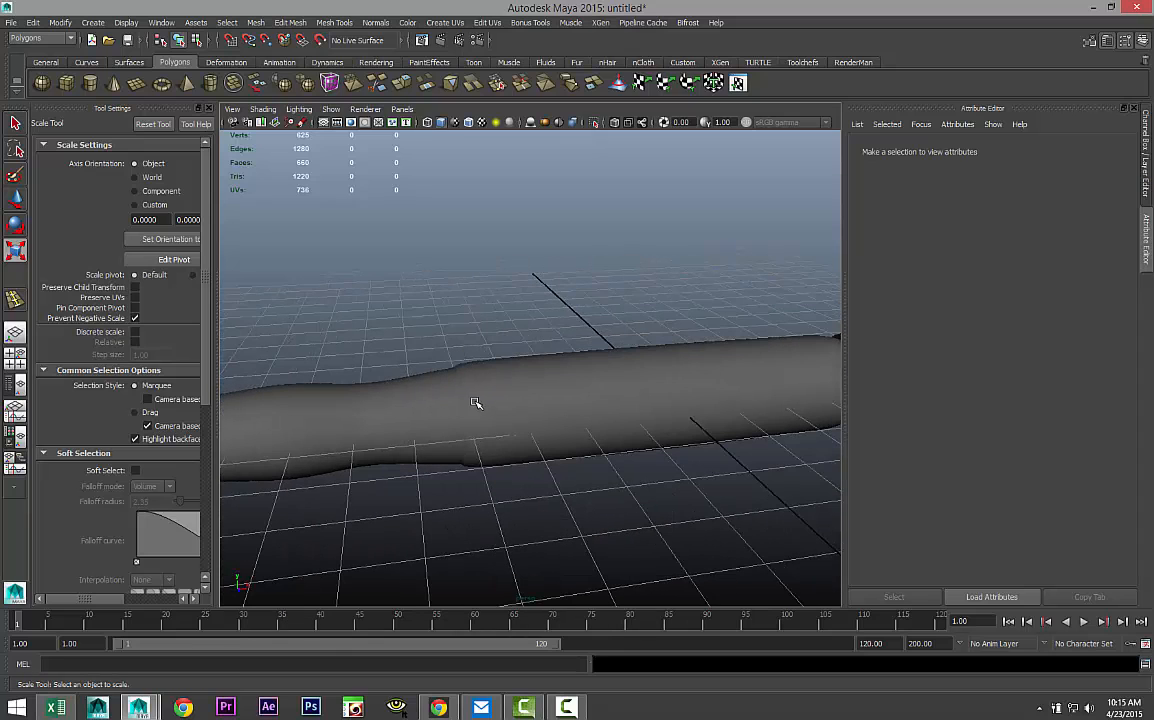
alt+middle_drag(670, 473, 628, 523)
click(545, 423)
key(1)
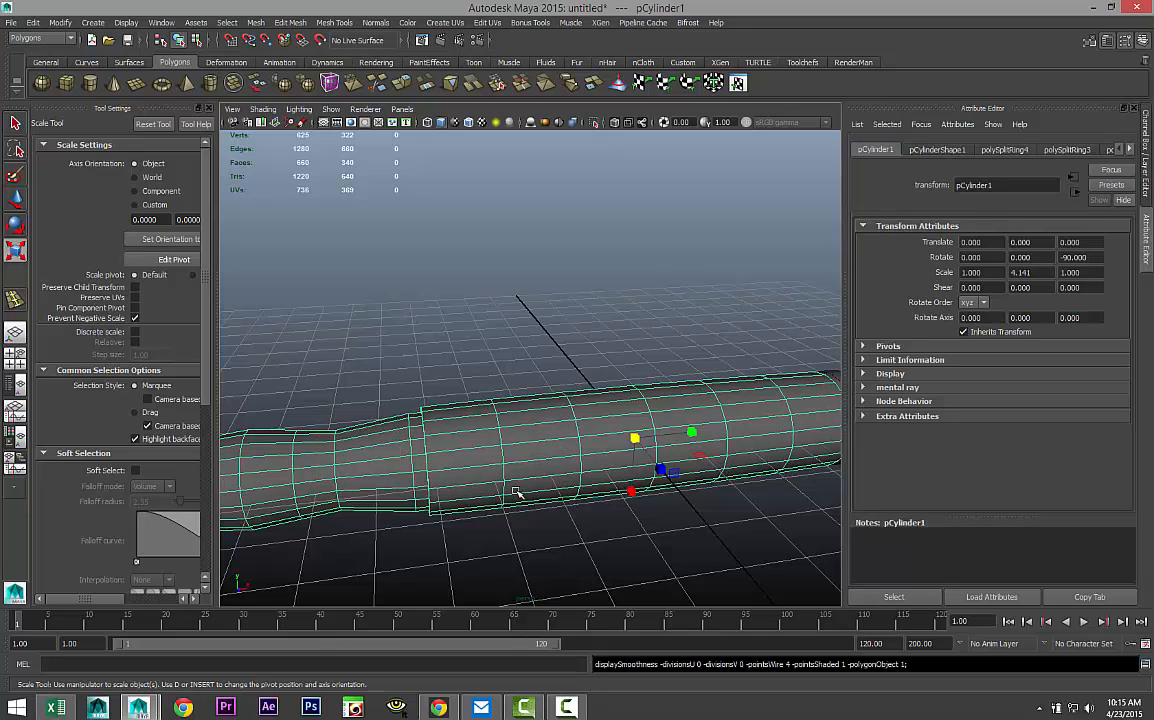
Insert four equal-distance edge loops tight to the edges of the shoulder step where the handle meets the body.
scroll(507, 514, up, 3)
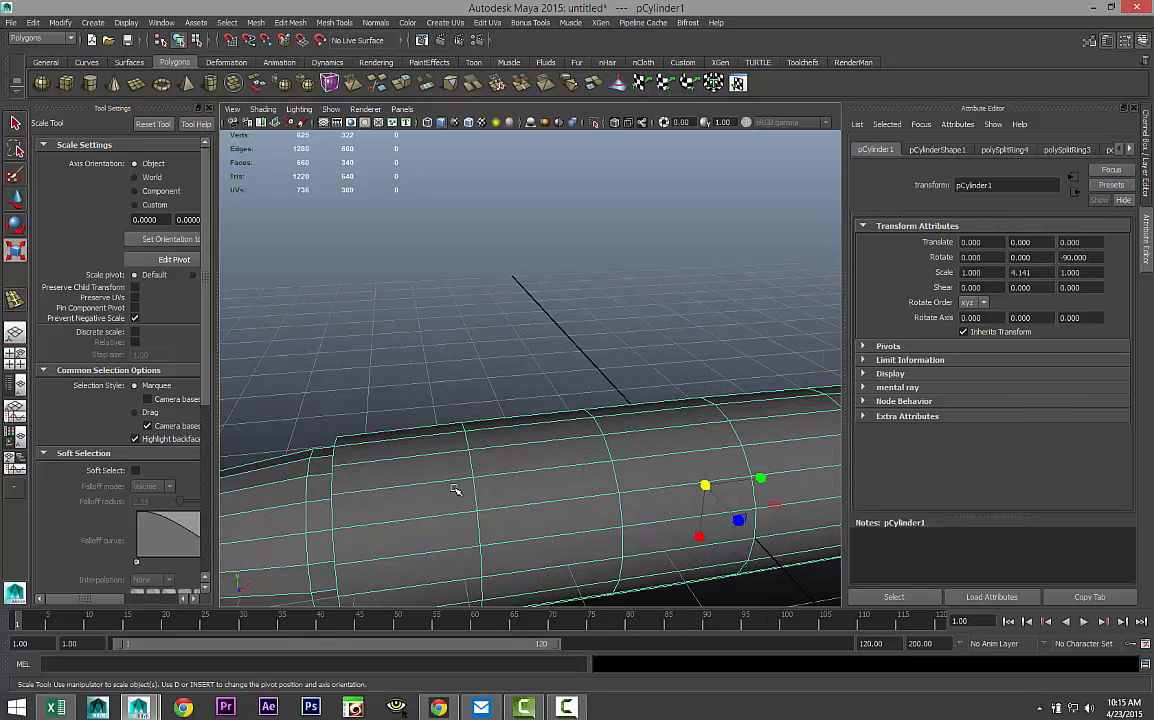
click(334, 22)
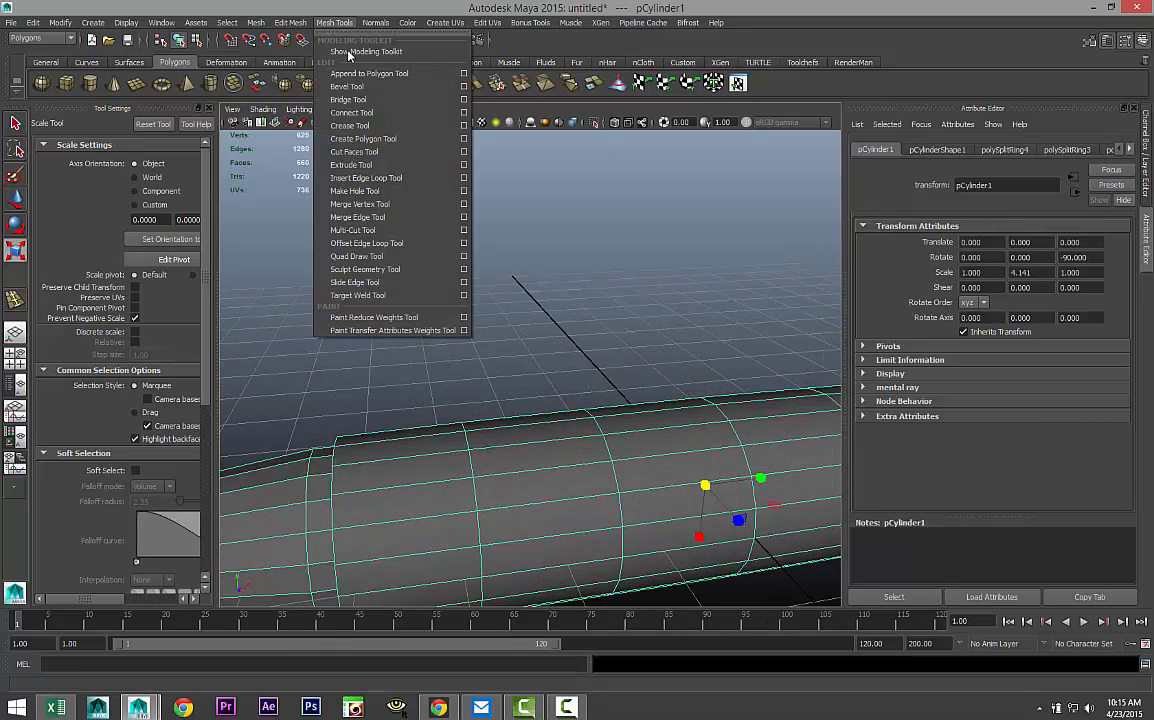
click(463, 178)
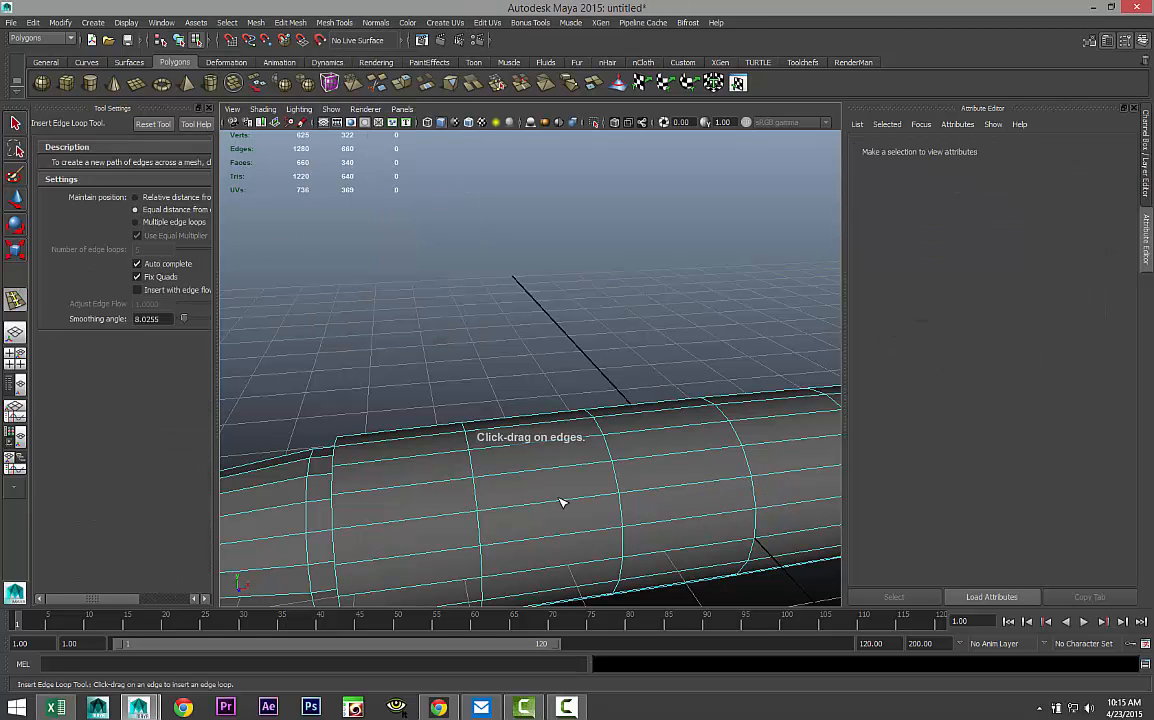
alt+drag(459, 494, 456, 415)
alt+drag(497, 489, 726, 391)
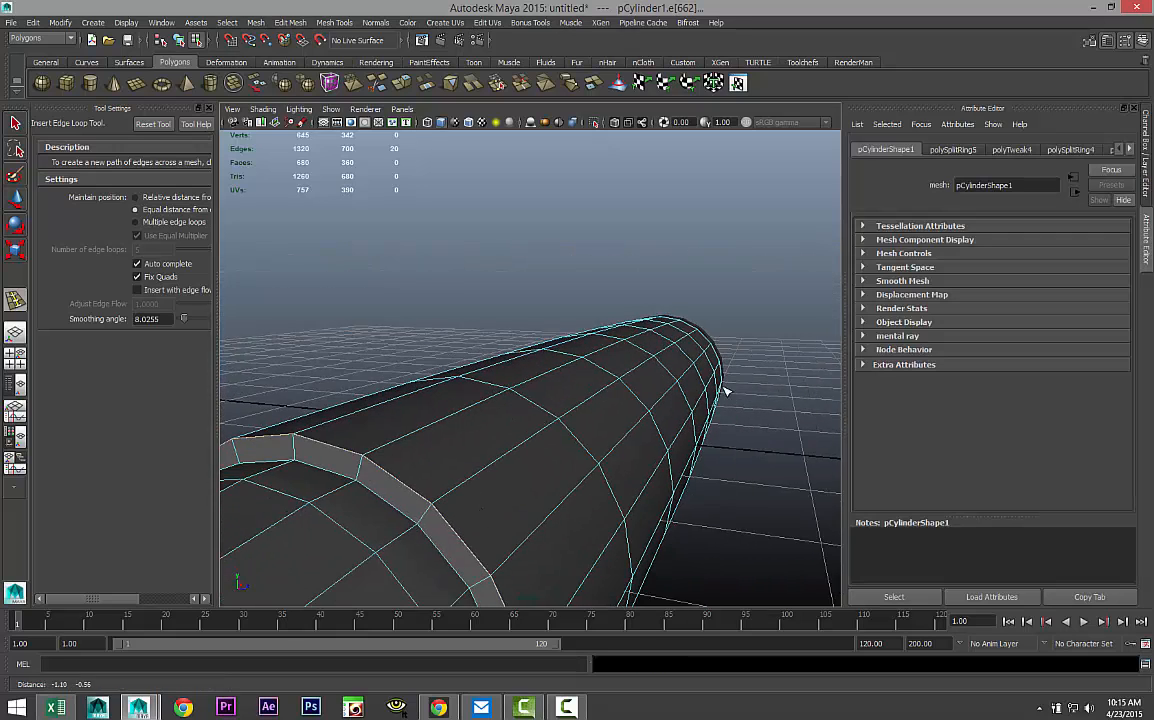
click(366, 457)
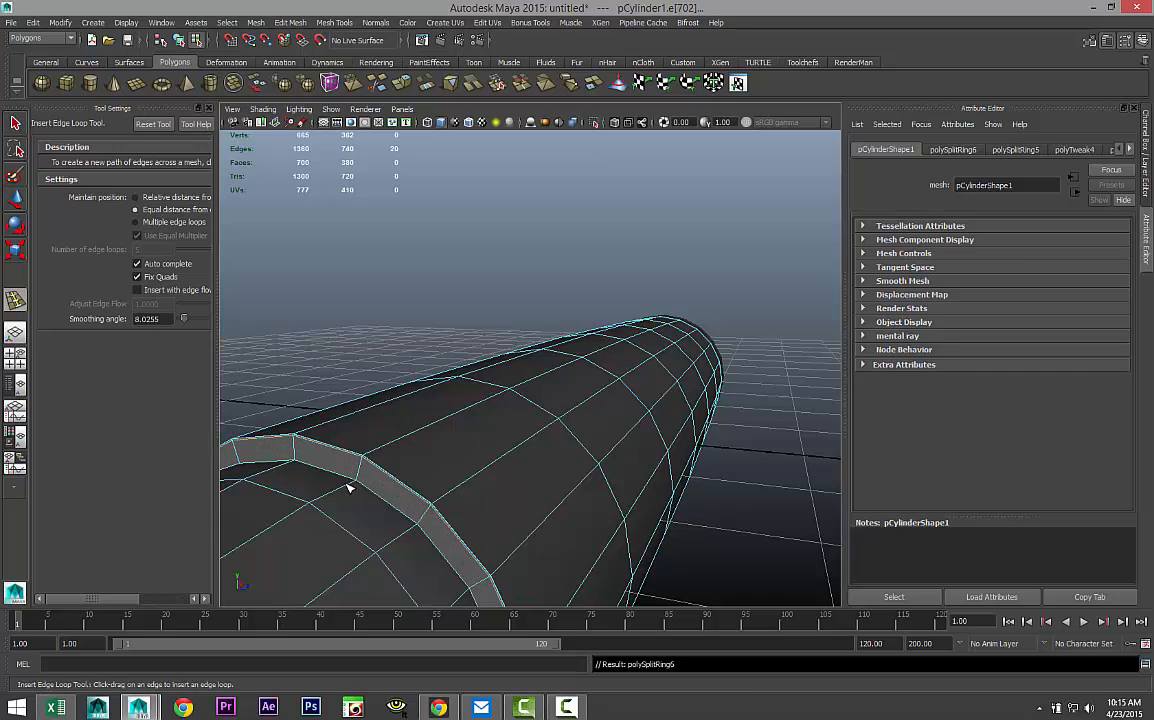
click(355, 483)
click(358, 478)
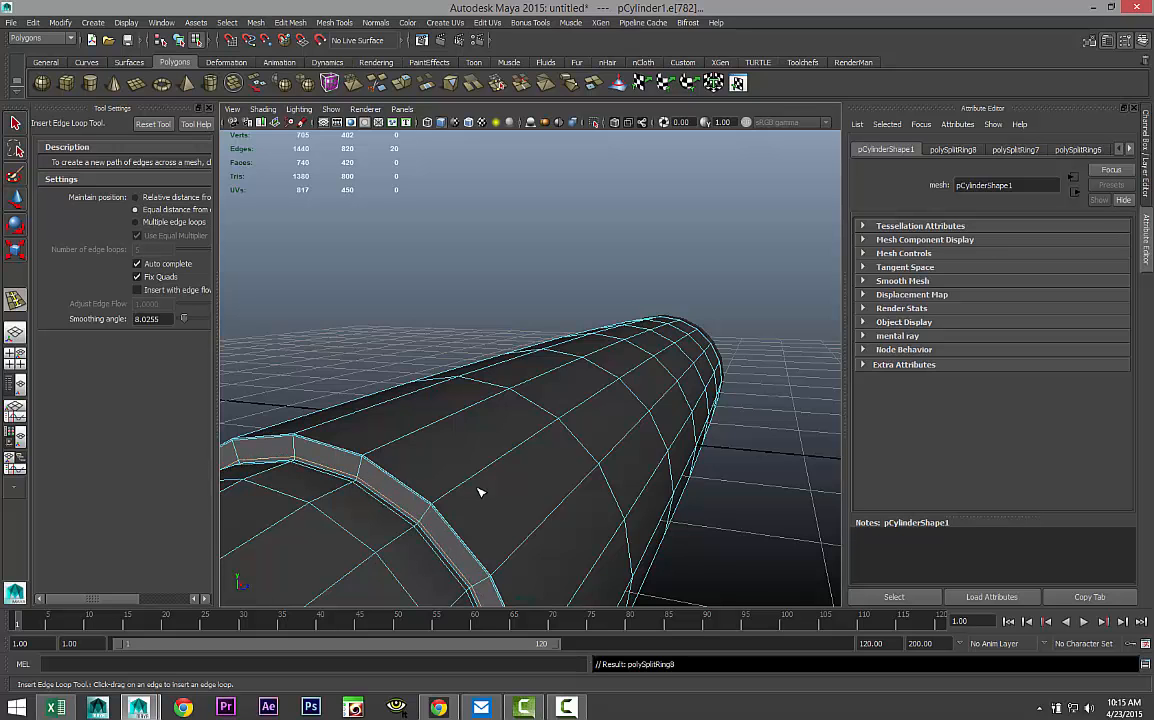
In wireframe display, insert an equal-distance edge loop close to the body's rim at the dome cap end.
alt+drag(479, 489, 613, 477)
alt+middle_drag(638, 480, 294, 520)
alt+drag(480, 504, 322, 516)
alt+middle_drag(592, 534, 436, 514)
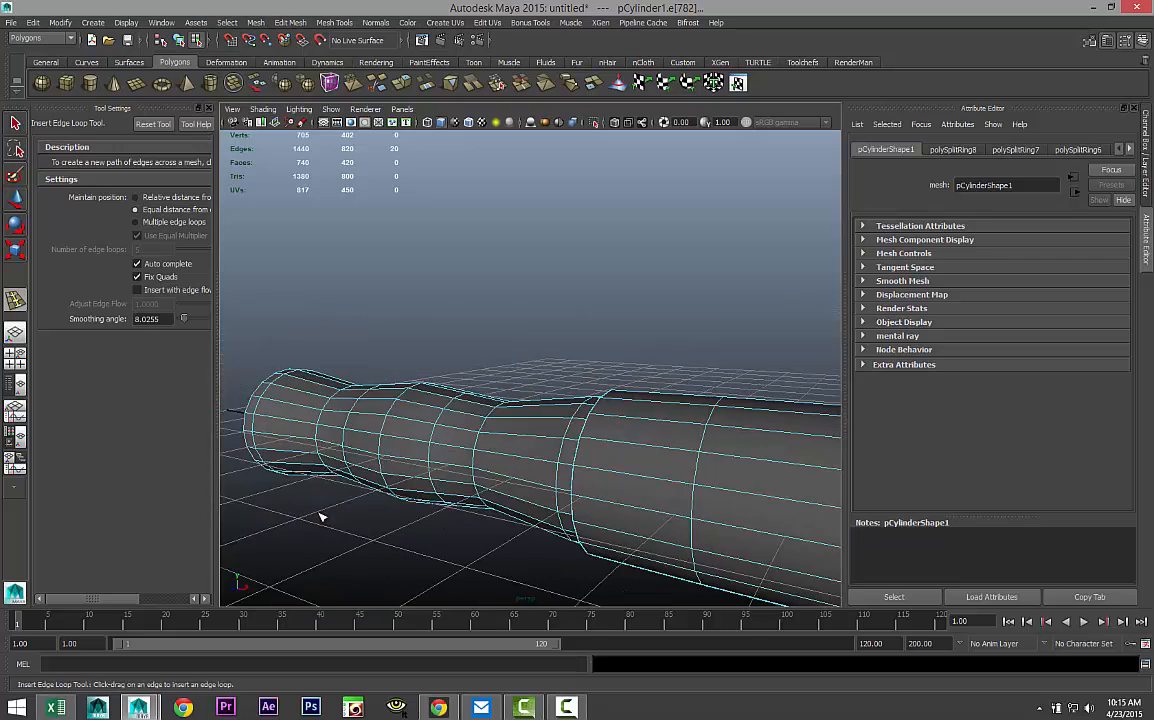
alt+right_drag(436, 514, 618, 507)
alt+middle_drag(618, 507, 395, 479)
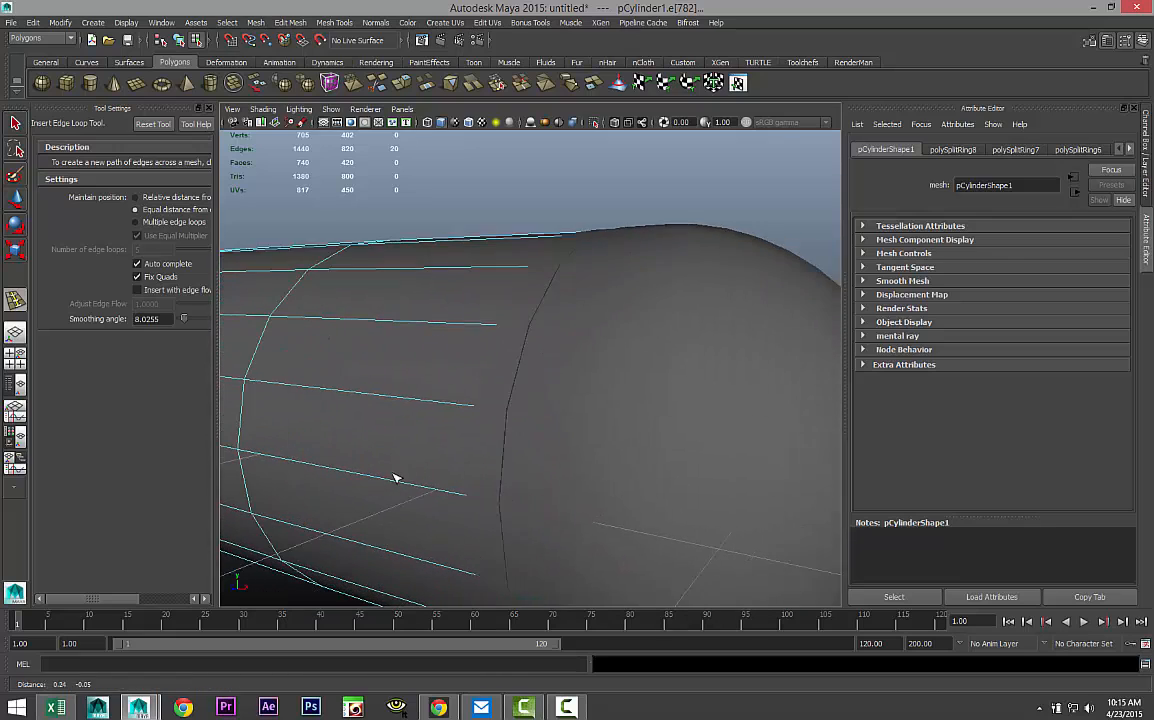
alt+drag(395, 479, 421, 518)
key(4)
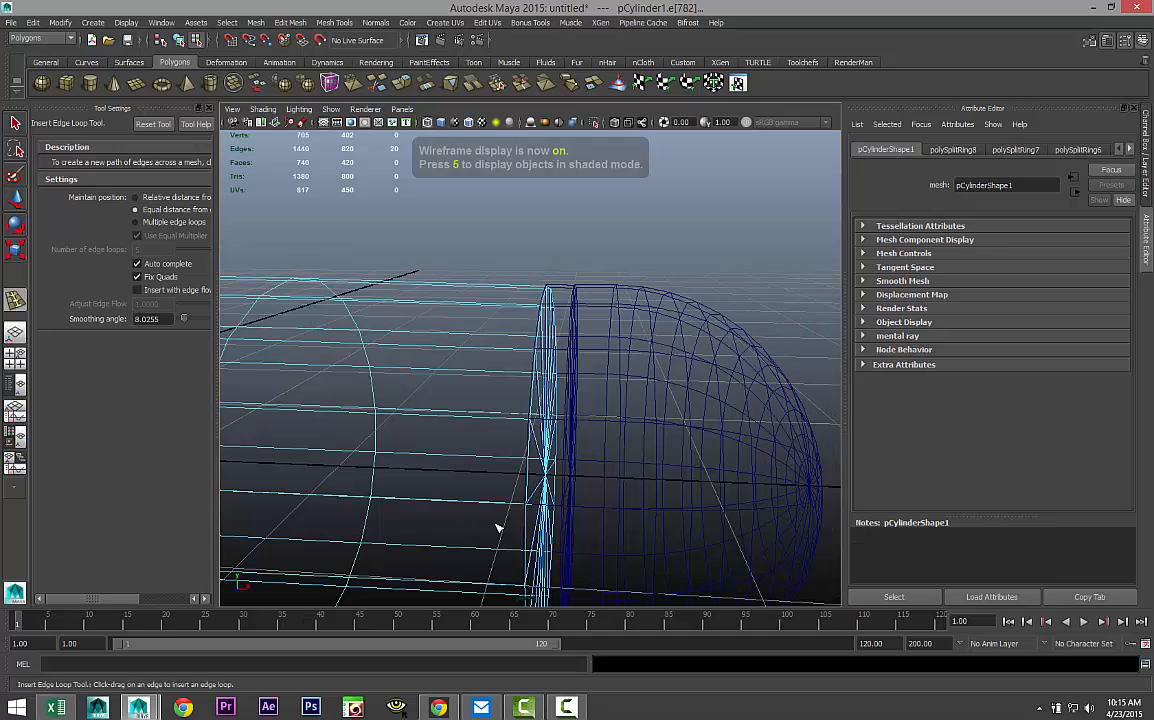
click(533, 355)
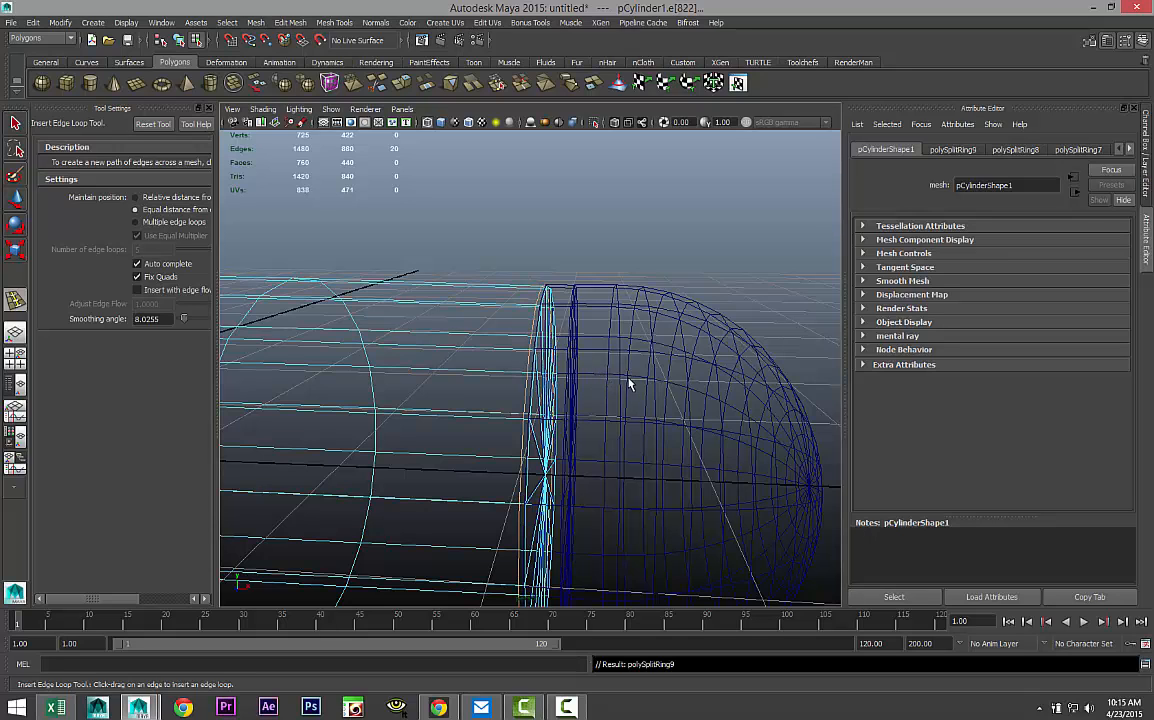
Back in shaded display, insert edge loops near the dome cap's open edge and on the thin ring between cap and body.
key(q)
right_drag(690, 358, 728, 348)
click(694, 360)
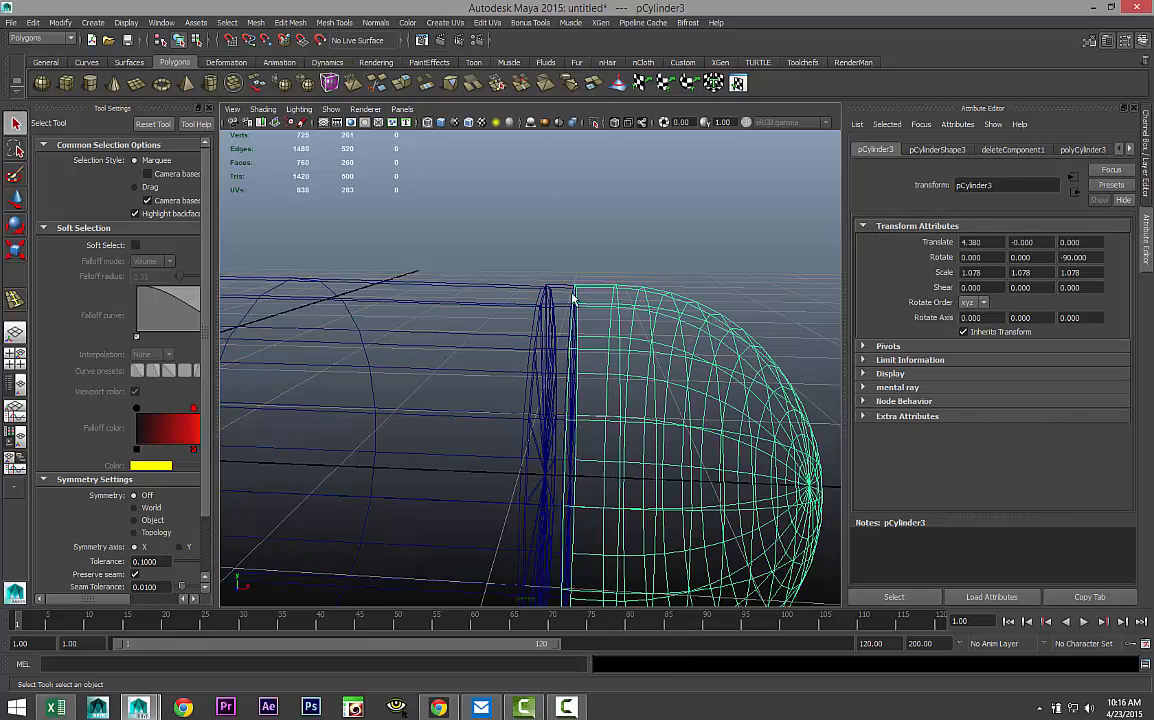
key(5)
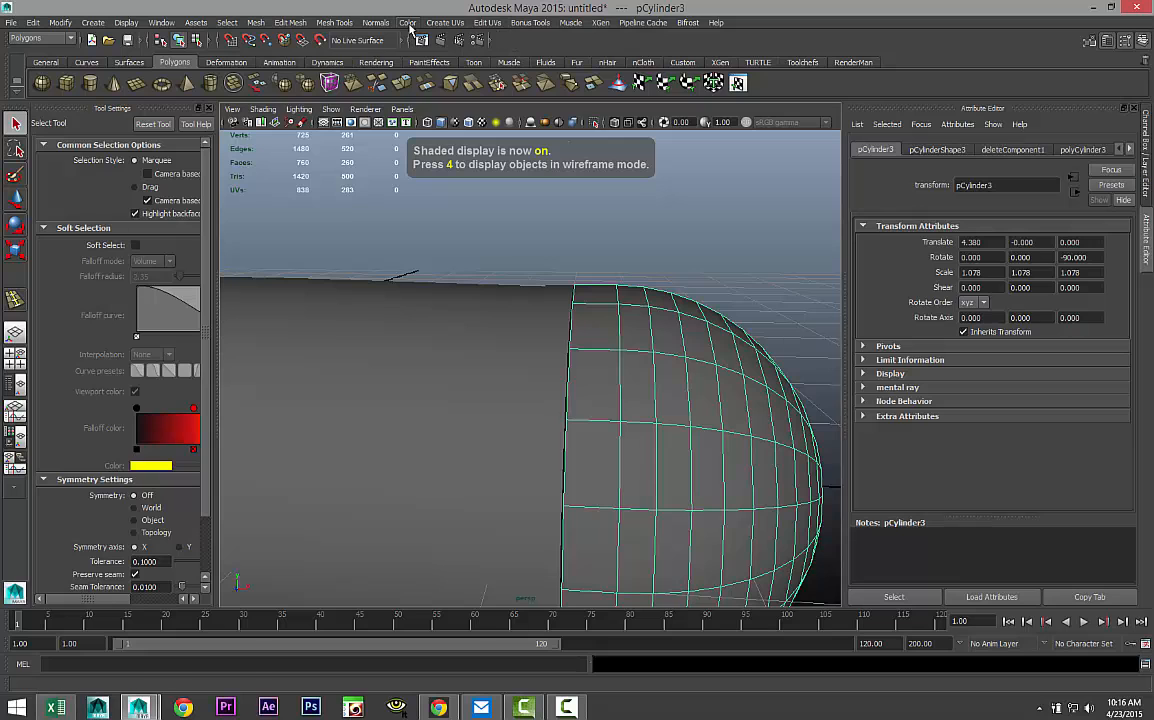
click(335, 22)
click(382, 170)
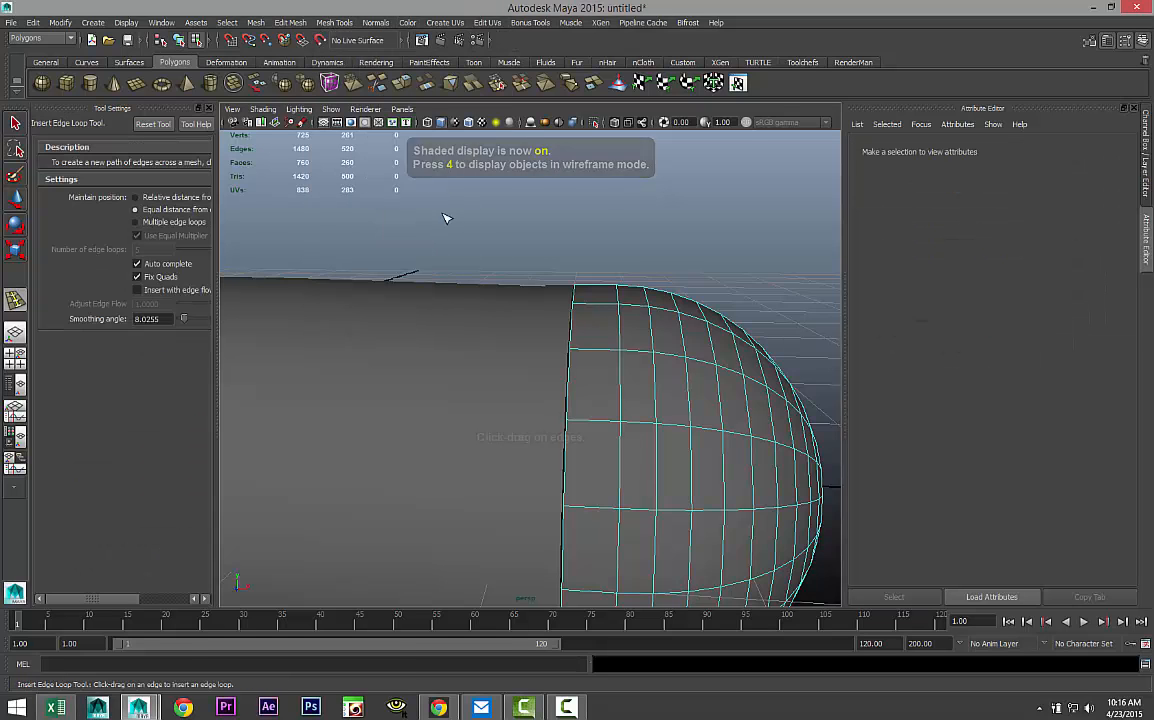
drag(600, 354, 568, 360)
click(550, 364)
Select the dome cap and move it slightly toward the body to an X translation of 4.365.
right_drag(663, 375, 700, 362)
click(688, 387)
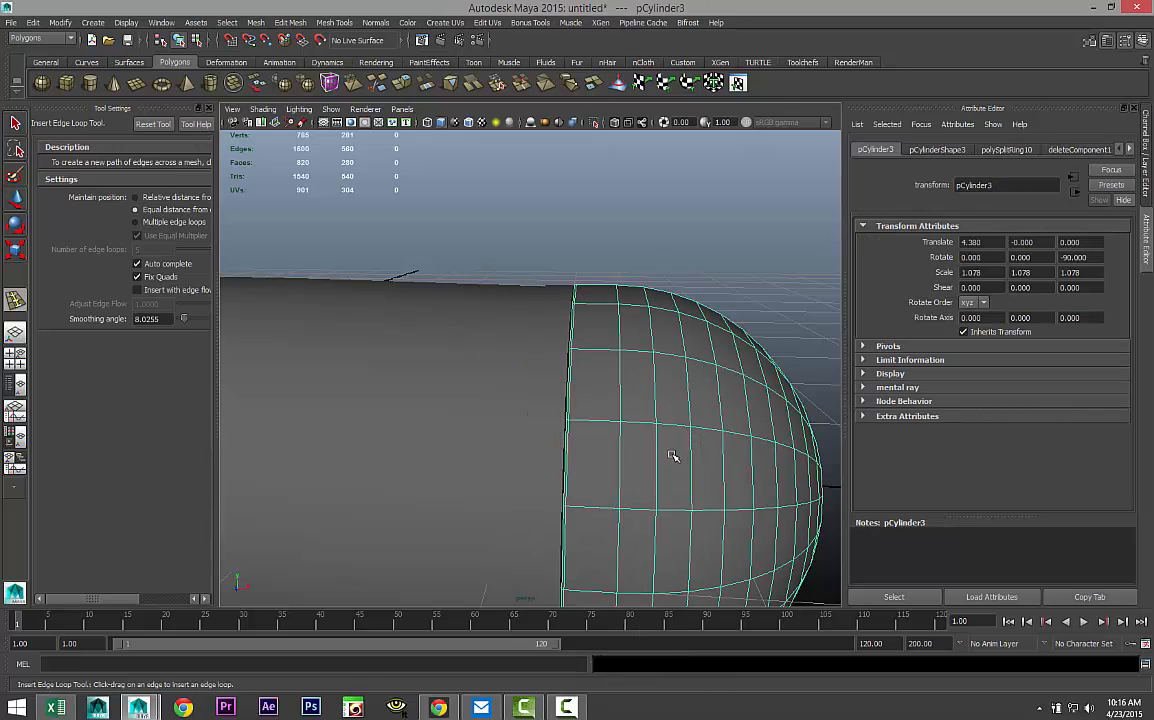
key(w)
drag(660, 481, 654, 479)
Select the body, ring and dome cap together and combine them into one mesh.
scroll(626, 479, down, 6)
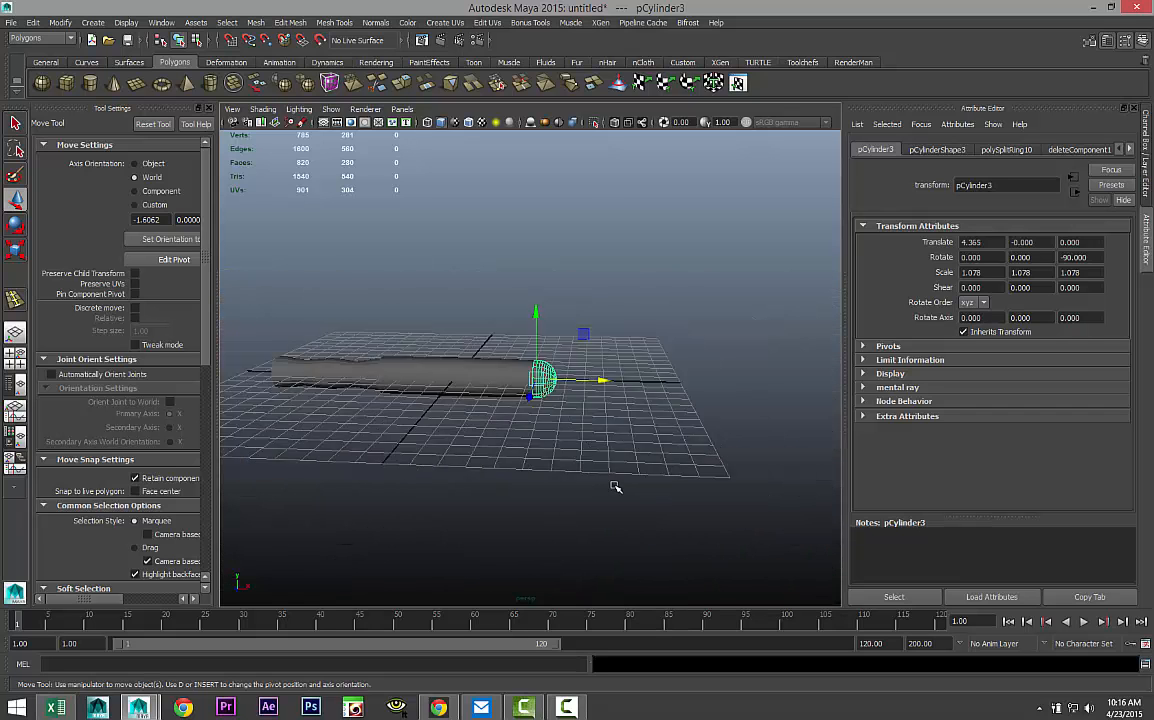
scroll(615, 487, down, 2)
alt+middle_drag(403, 517, 541, 536)
drag(435, 310, 745, 544)
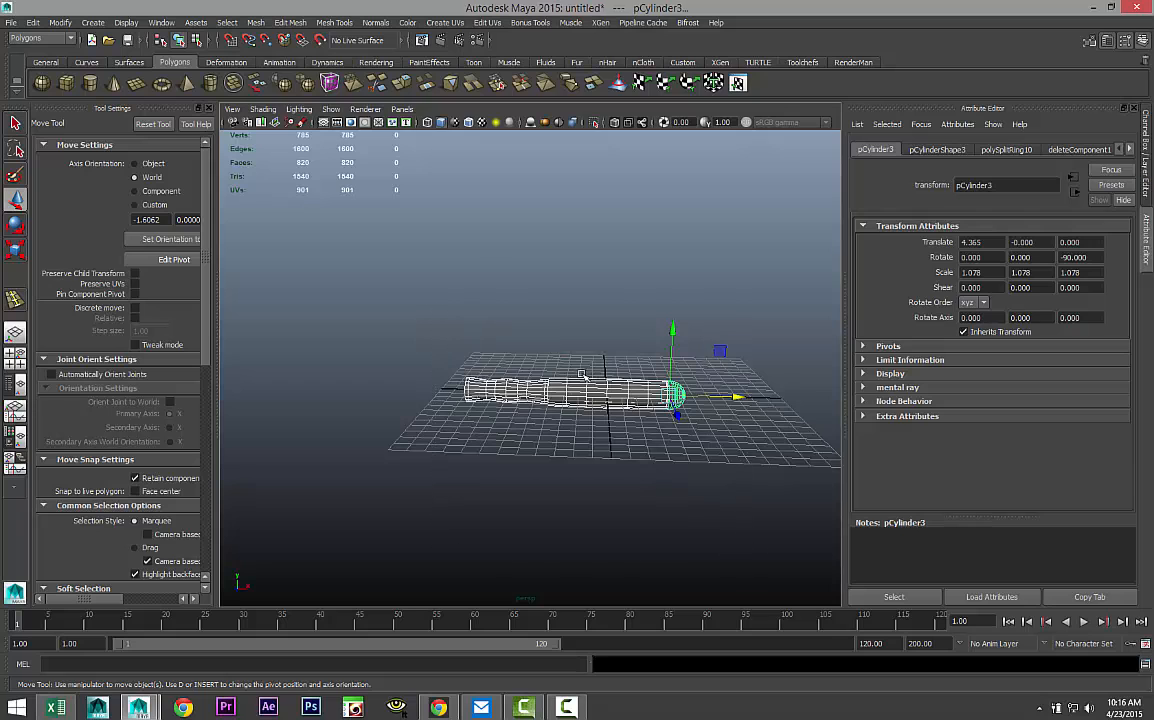
click(257, 24)
click(280, 48)
key(r)
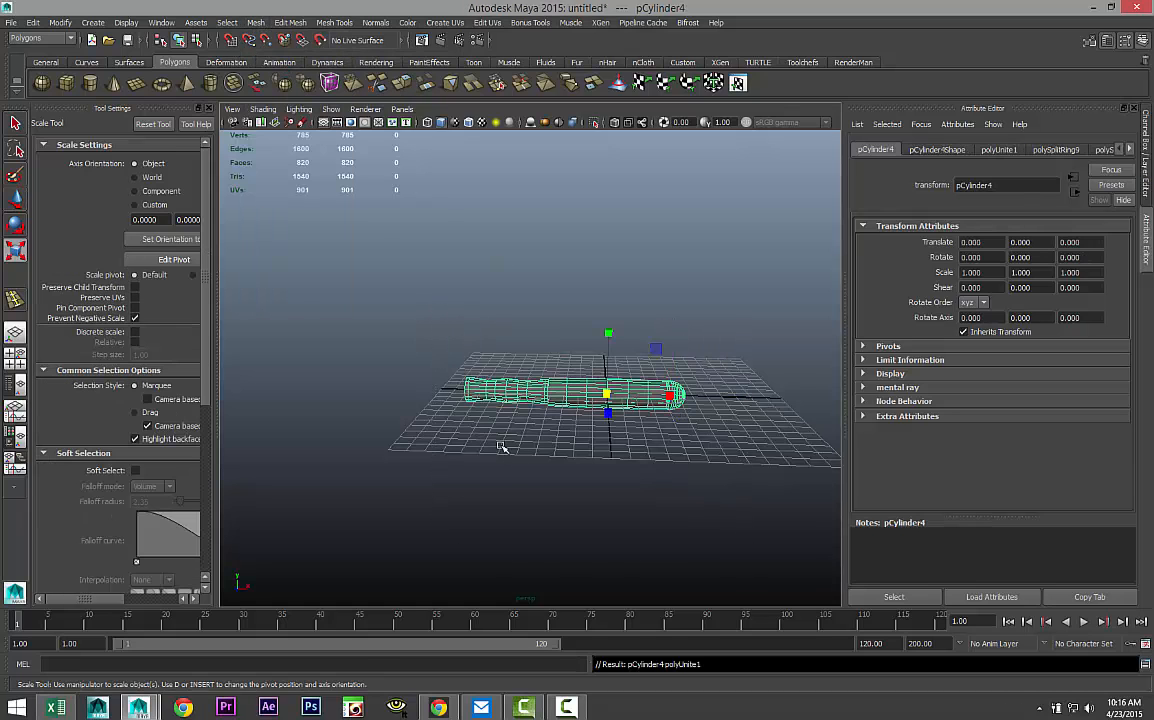
Preview the combined mesh smoothed, examine the handle and the seam at the dome cap, and return to the unsmoothed display.
key(3)
scroll(523, 500, up, 5)
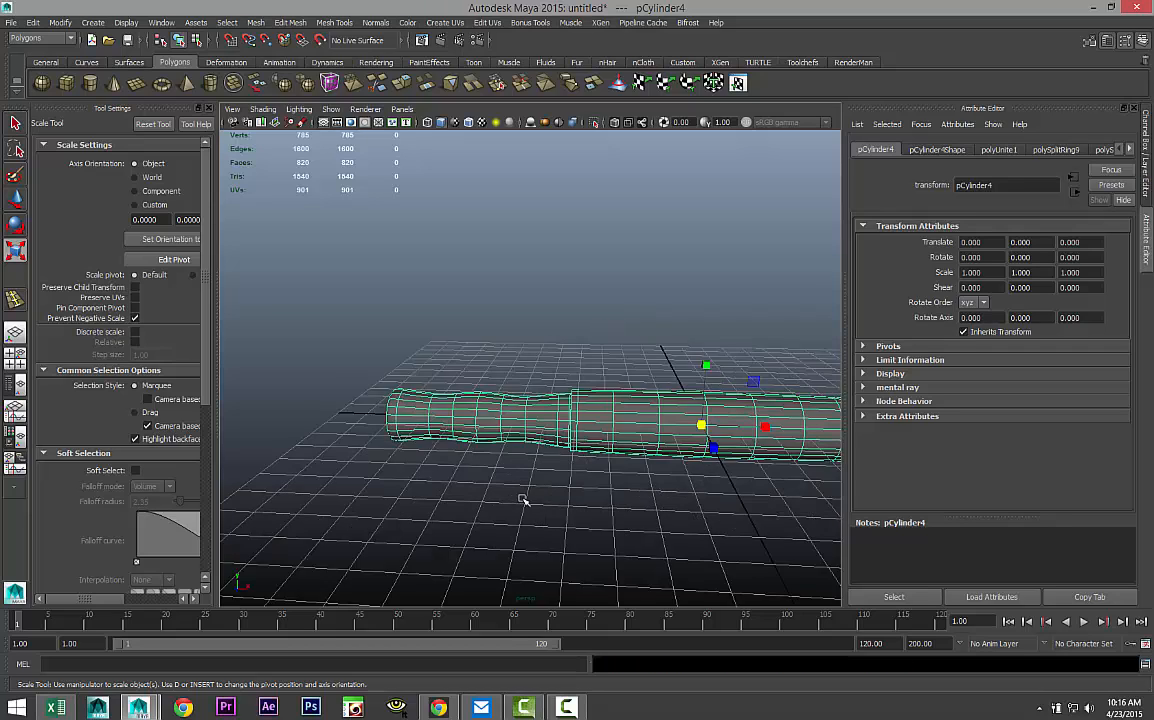
alt+drag(499, 518, 561, 523)
click(595, 525)
scroll(597, 525, down, 5)
scroll(600, 525, up, 3)
alt+drag(690, 502, 562, 517)
scroll(610, 515, up, 4)
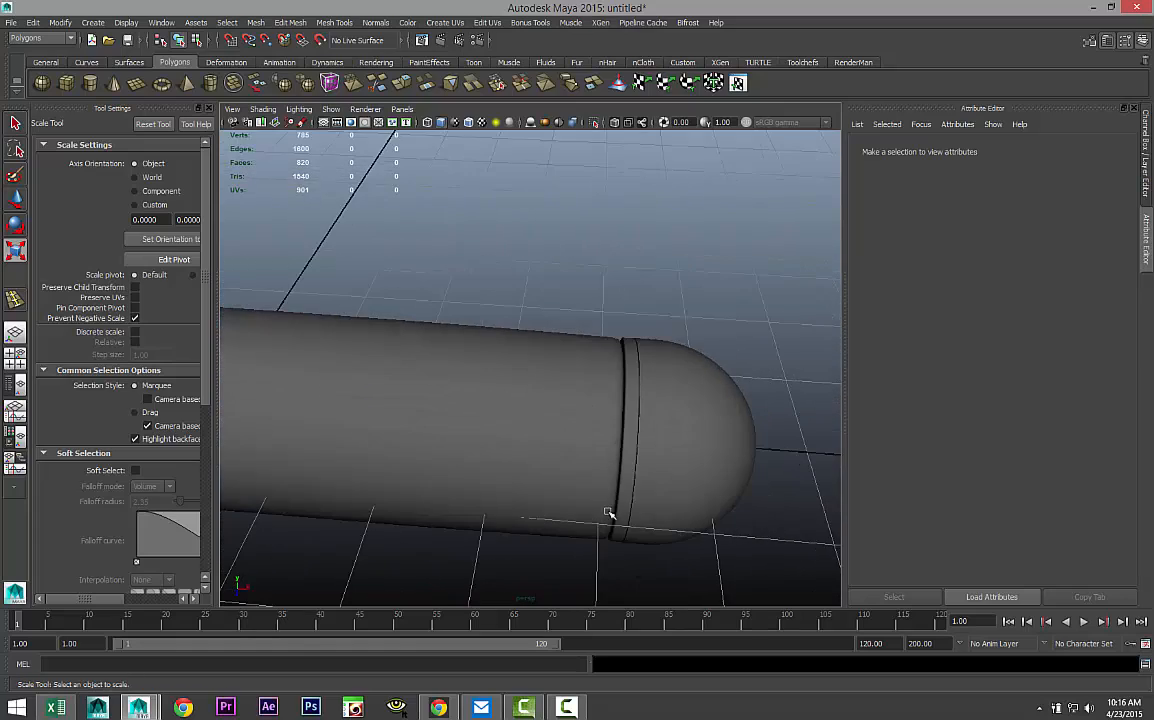
alt+drag(690, 502, 541, 484)
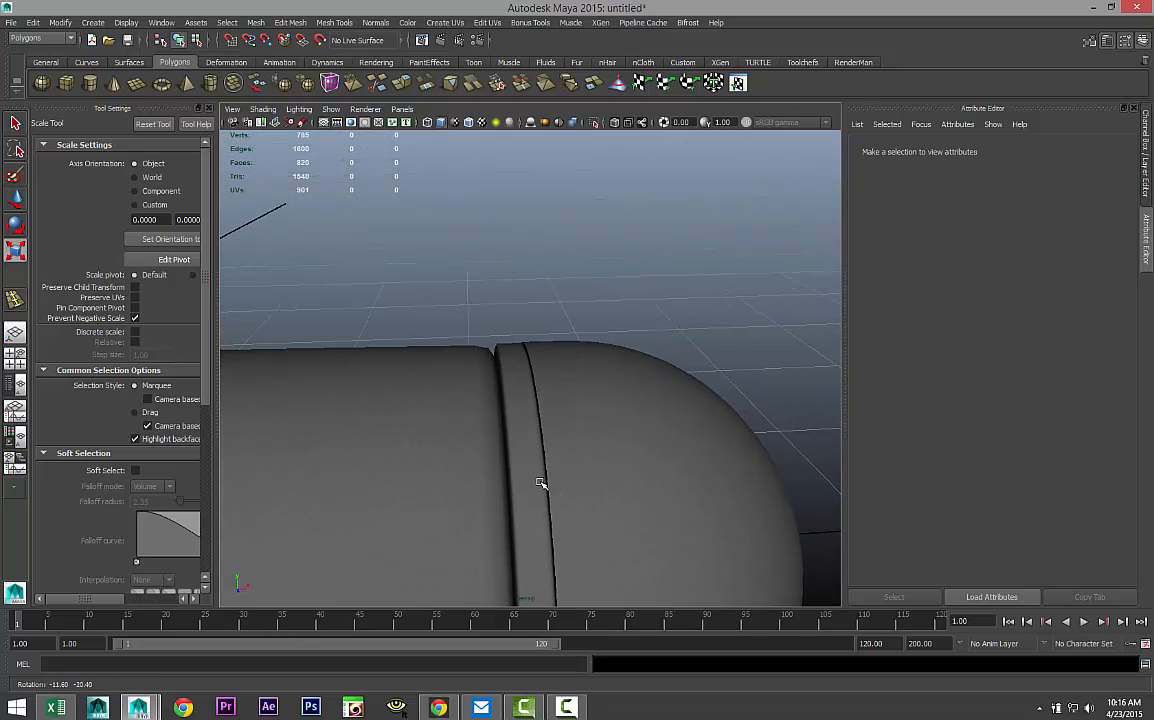
click(463, 480)
key(1)
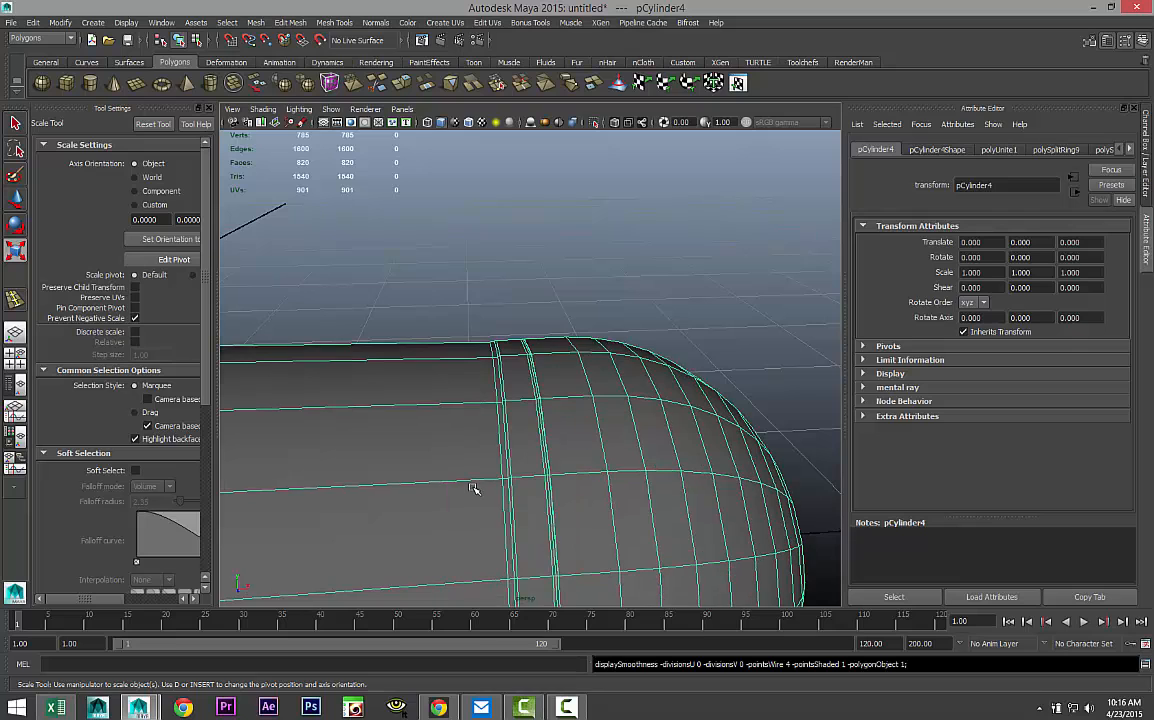
Separate the combined mesh back into its individual pieces.
right_drag(614, 432, 657, 381)
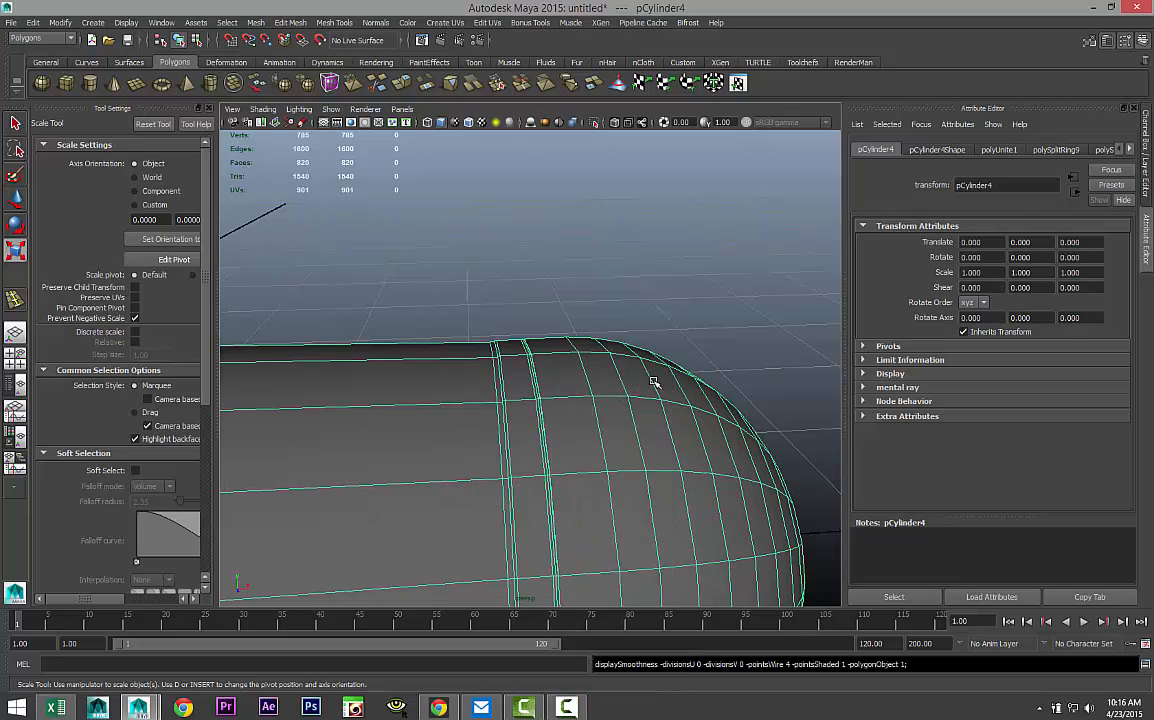
click(256, 27)
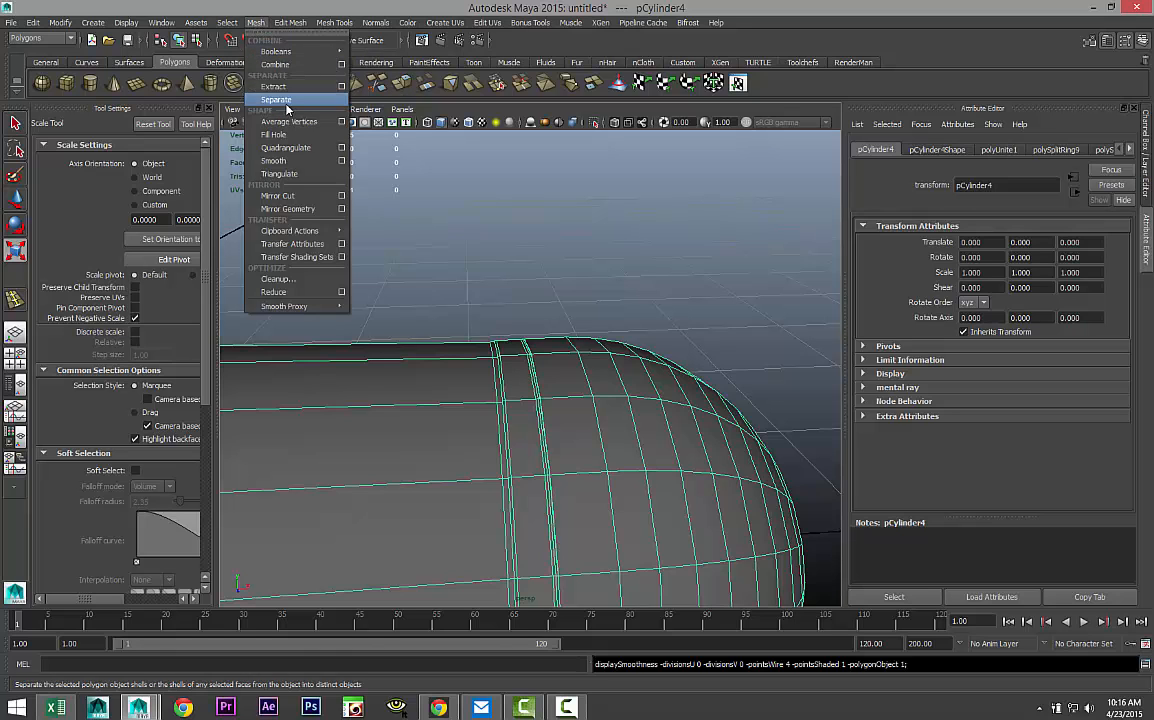
click(293, 114)
Select the thin ring and the dome cap and move them along X away from the body's end.
click(528, 432)
shift+click(578, 488)
key(w)
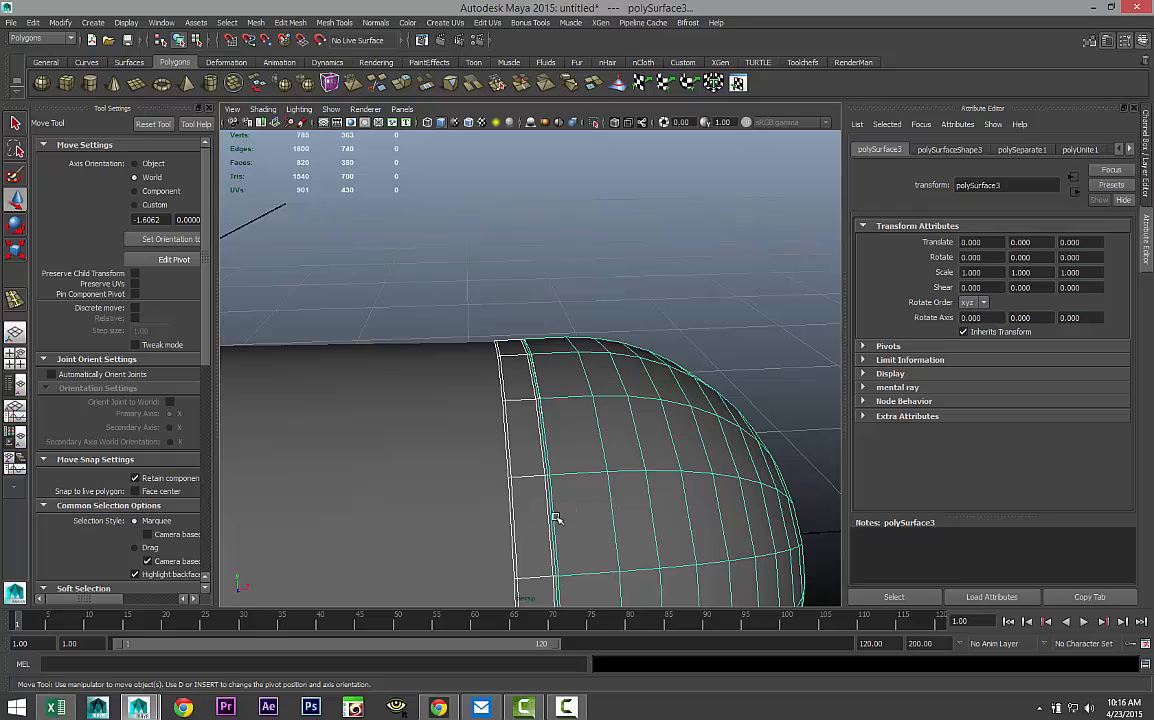
alt+right_drag(557, 518, 357, 492)
drag(227, 459, 308, 467)
Insert an equal-distance edge loop tight to the outer rim of the body's exposed end.
scroll(495, 520, up, 3)
click(505, 450)
alt+drag(531, 502, 452, 466)
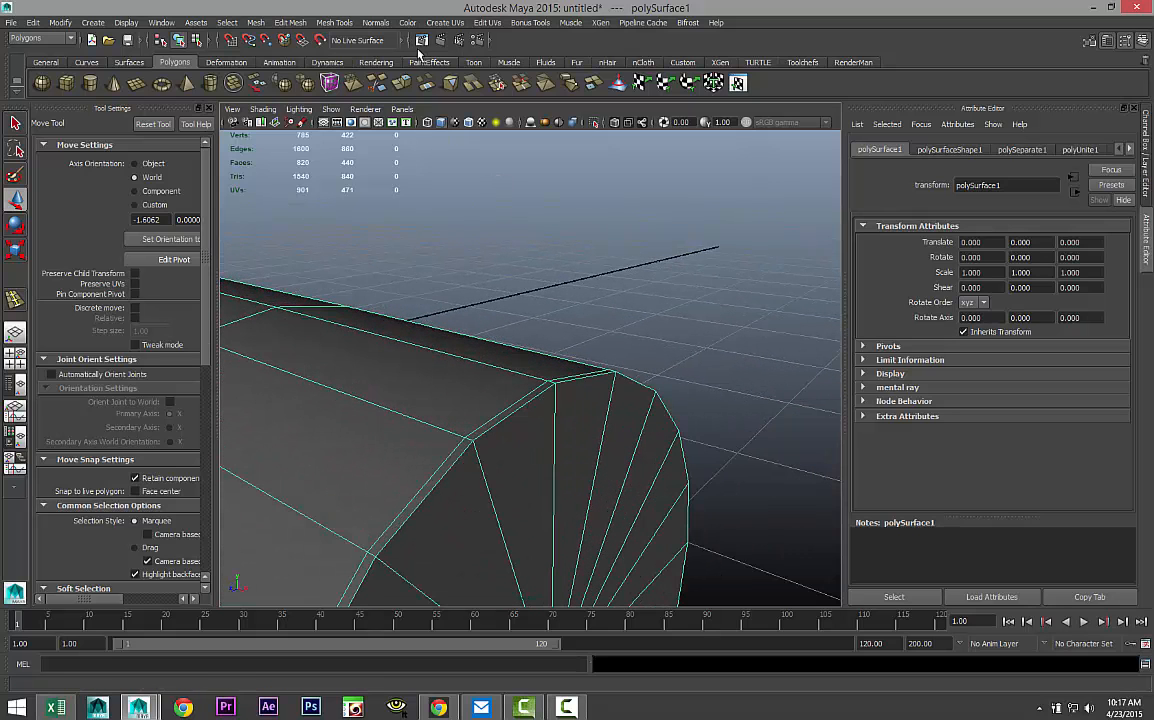
click(329, 25)
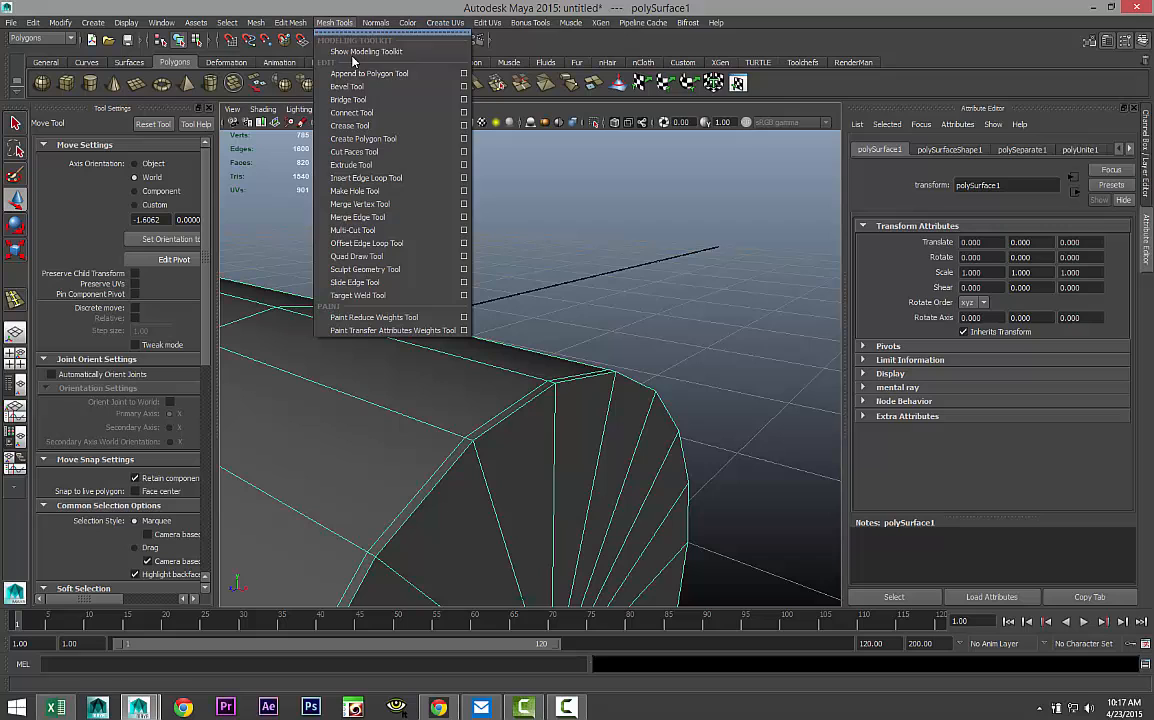
click(418, 186)
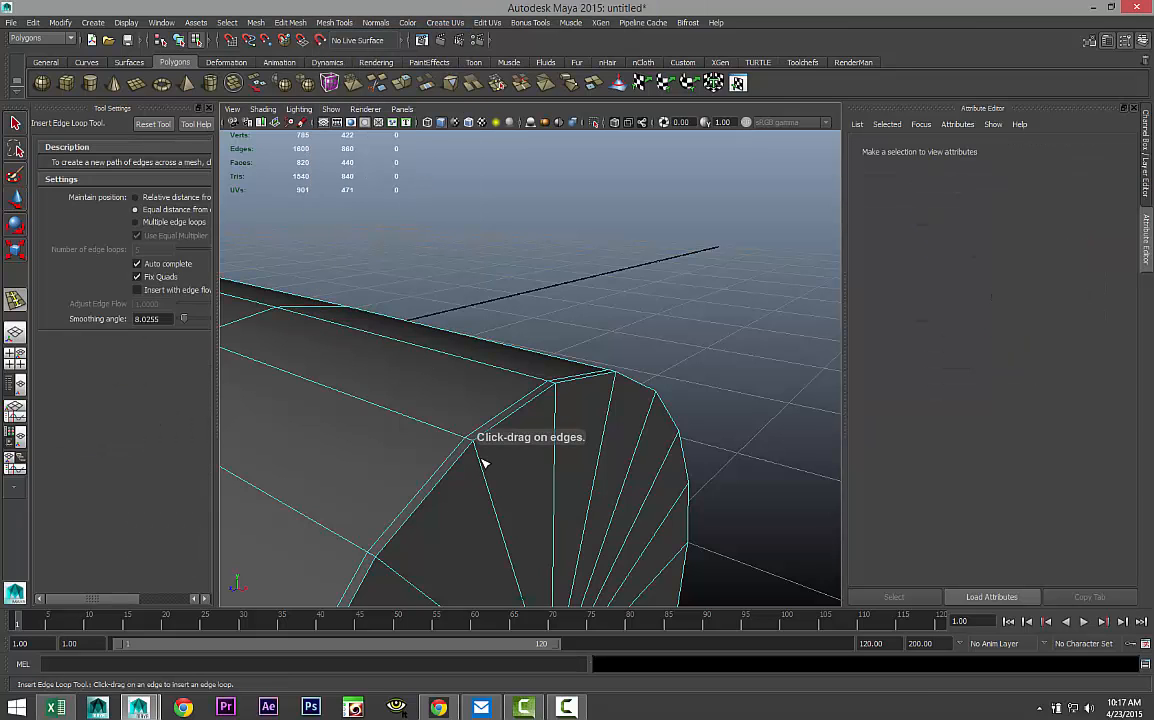
click(478, 448)
drag(474, 444, 538, 482)
key(ctrl+z)
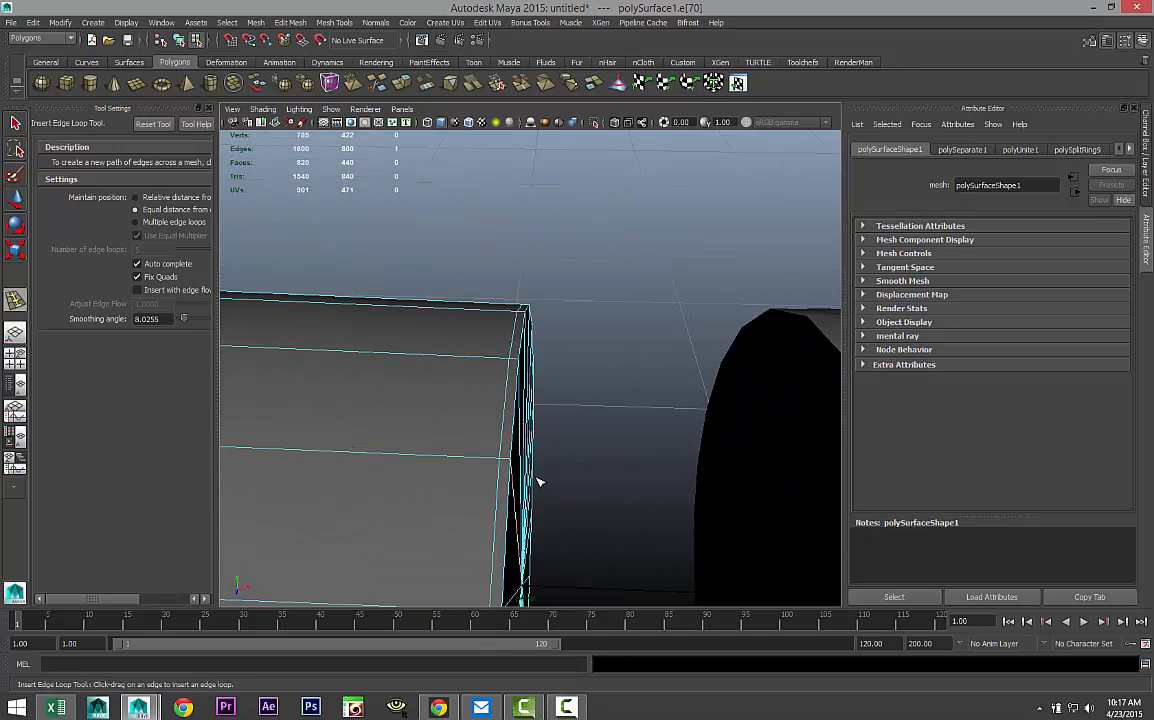
click(511, 462)
alt+drag(511, 462, 494, 444)
Extrude all the triangular cap faces on the body's exposed end and scale them slightly inward from the rim.
right_drag(464, 378, 468, 410)
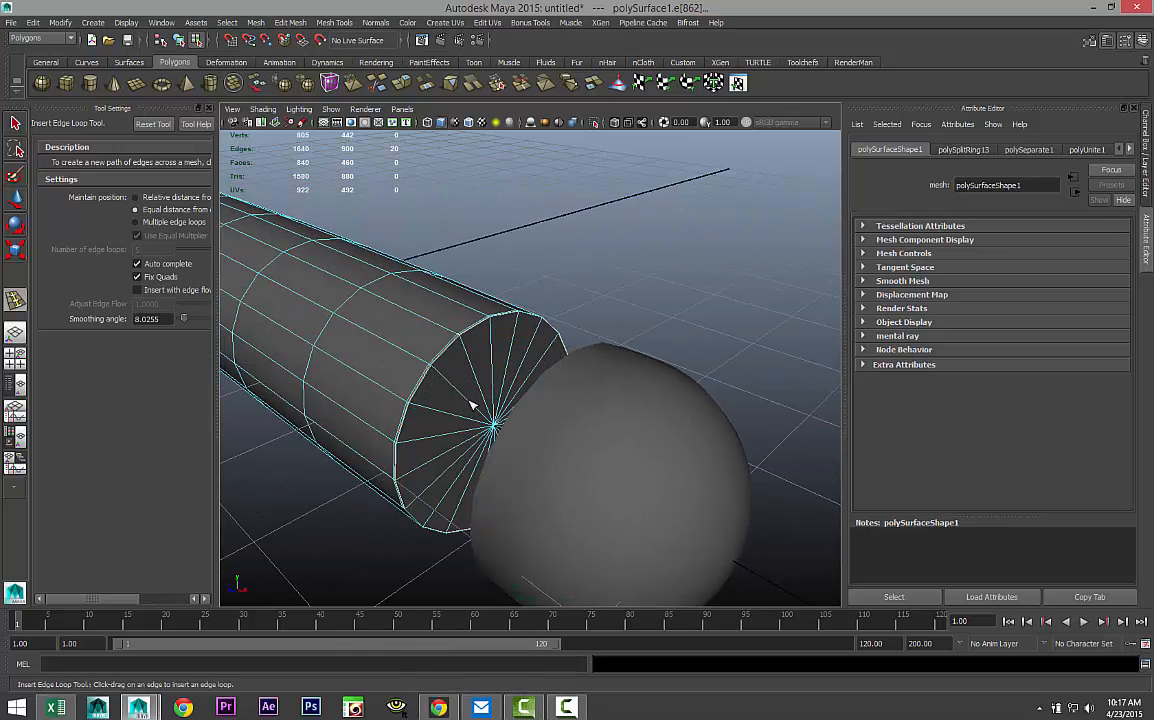
key(q)
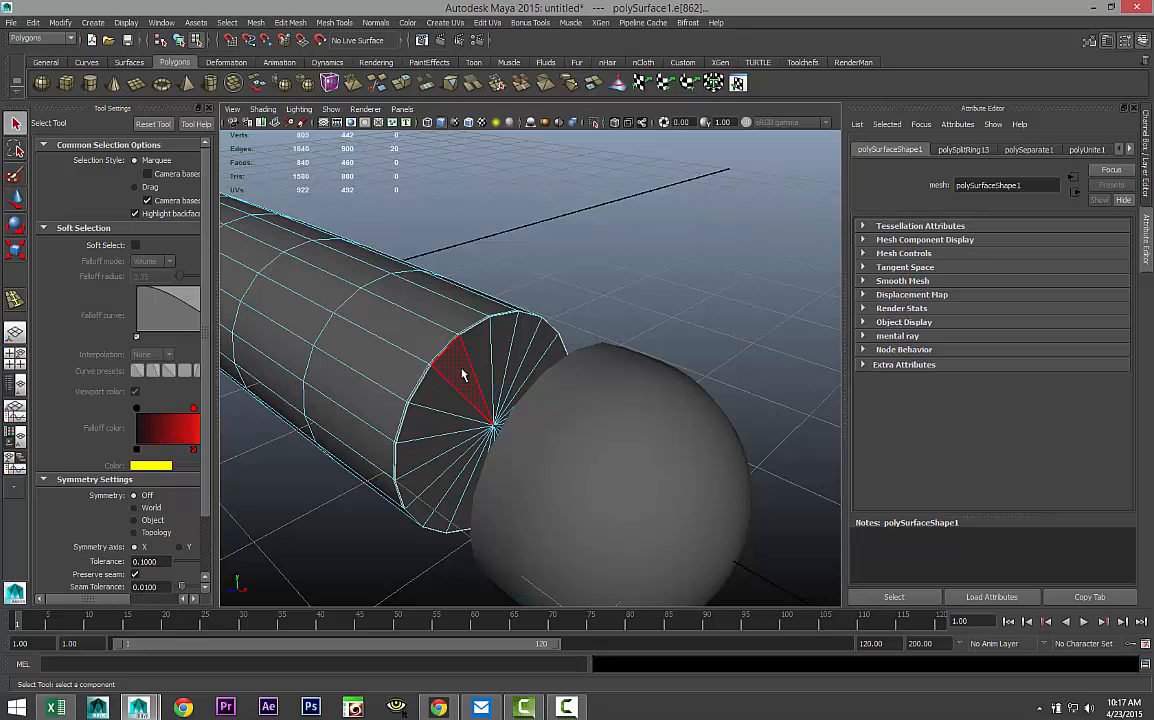
click(463, 377)
shift+click(446, 399)
shift+click(437, 434)
shift+click(436, 449)
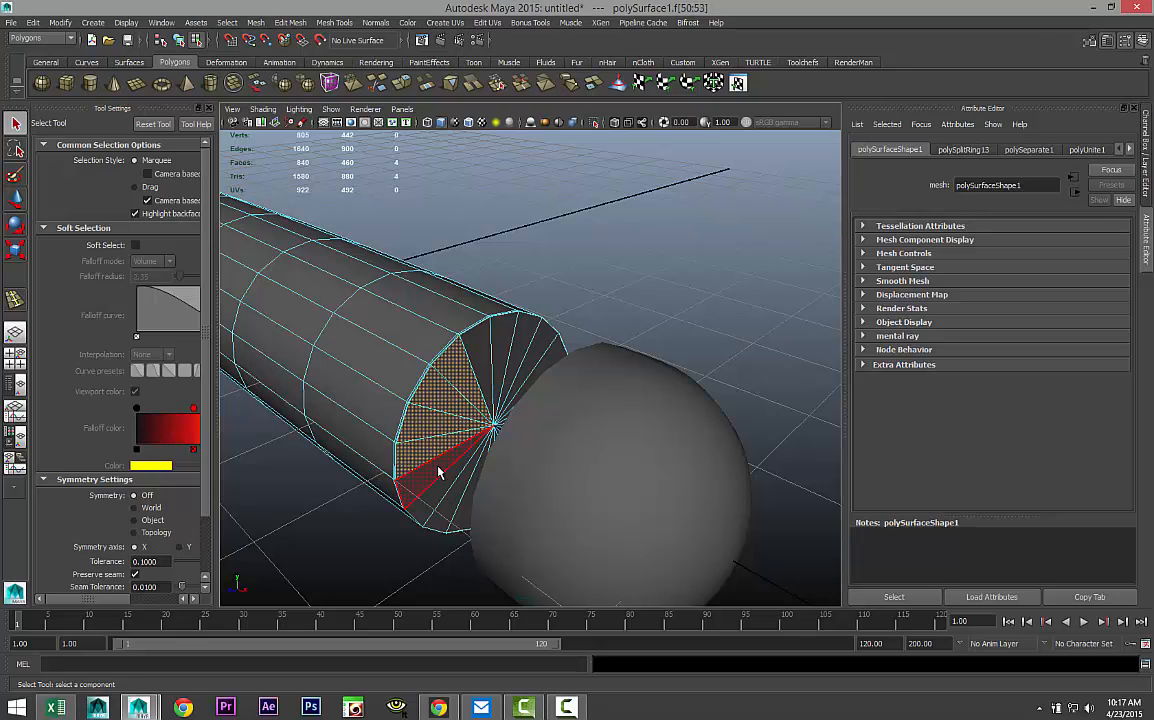
shift+click(438, 473)
shift+click(441, 490)
shift+click(448, 505)
shift+click(464, 521)
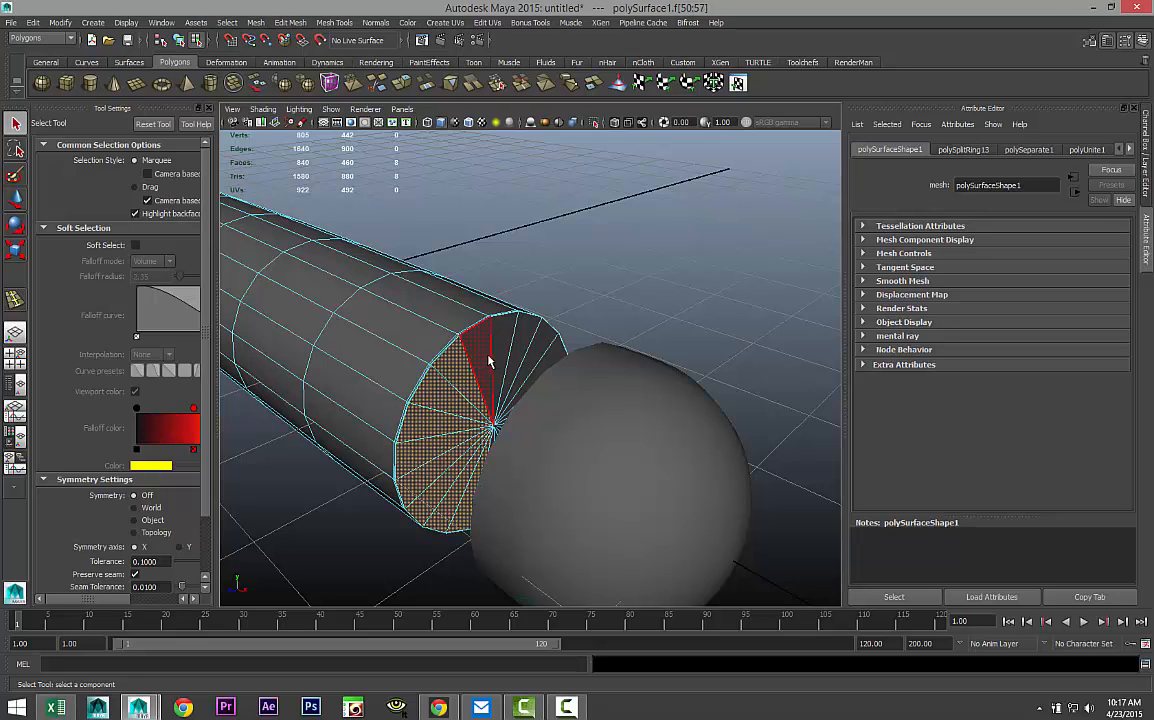
shift+click(474, 356)
shift+click(493, 343)
shift+click(516, 335)
shift+click(539, 352)
shift+click(553, 358)
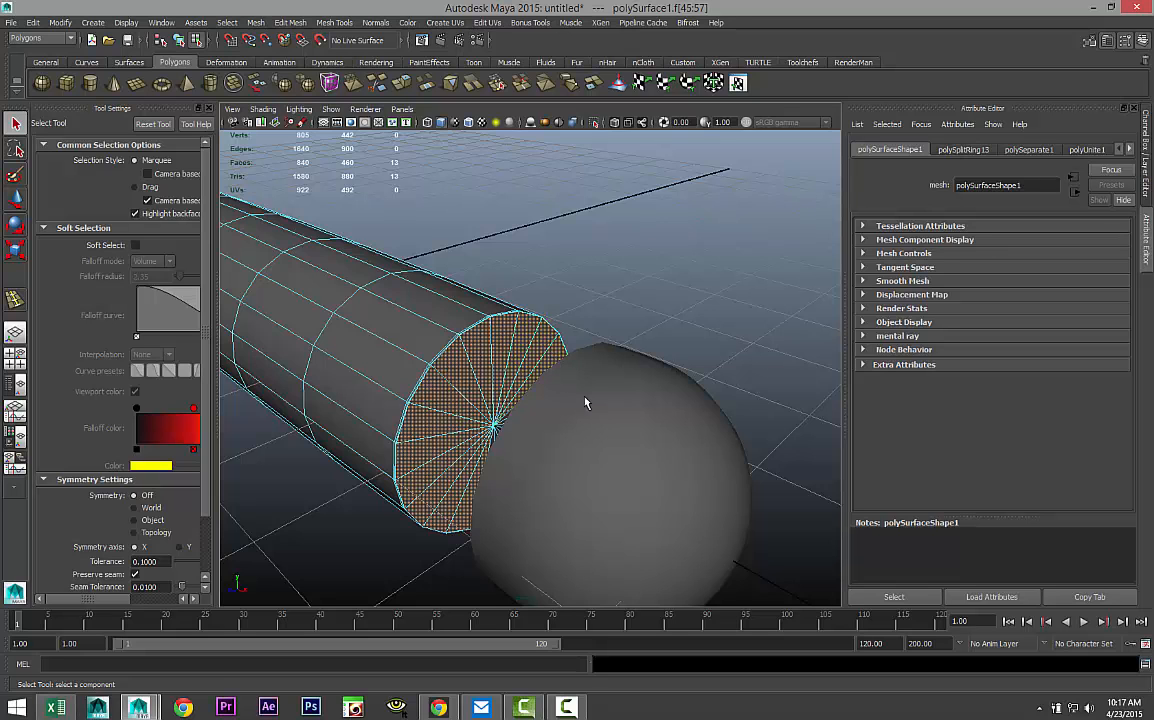
alt+drag(585, 399, 546, 410)
shift+click(537, 383)
shift+click(533, 396)
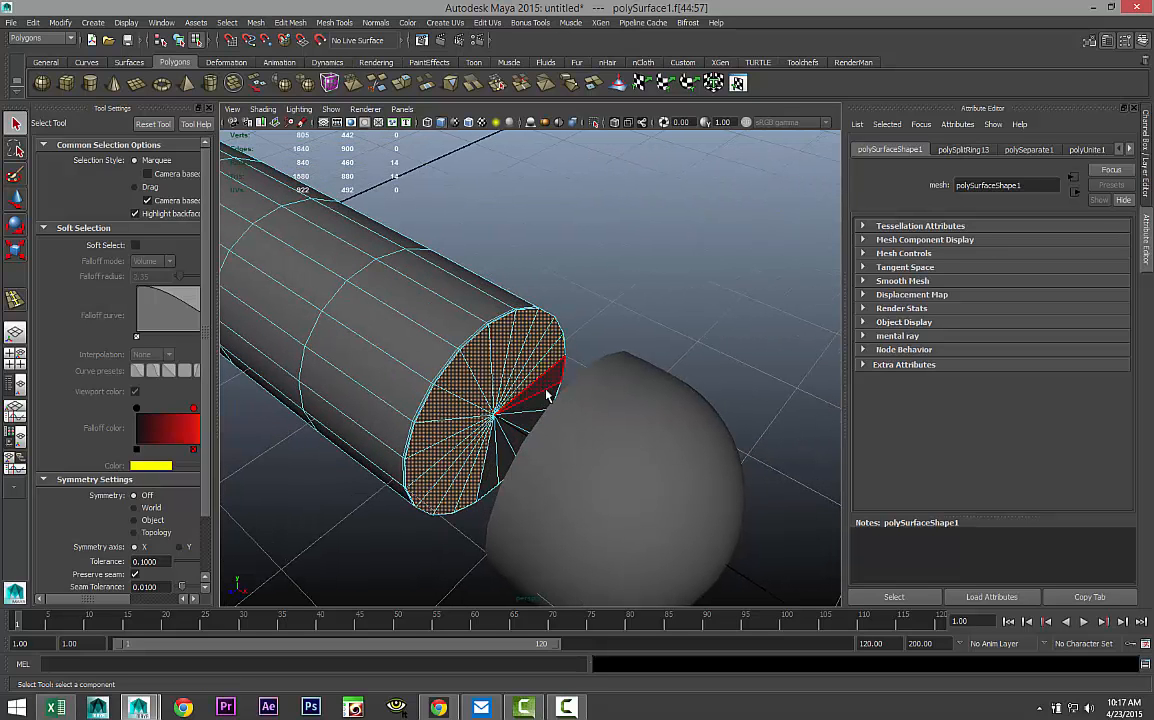
shift+click(528, 411)
shift+click(521, 428)
shift+click(513, 442)
shift+click(501, 464)
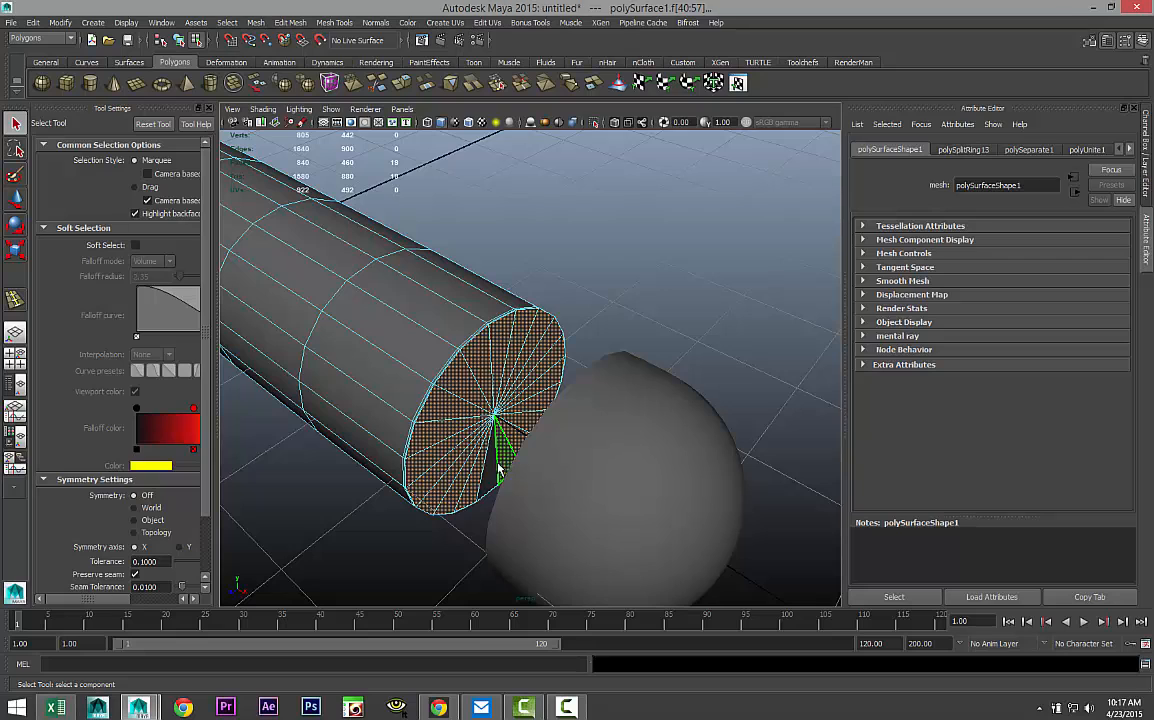
shift+click(491, 469)
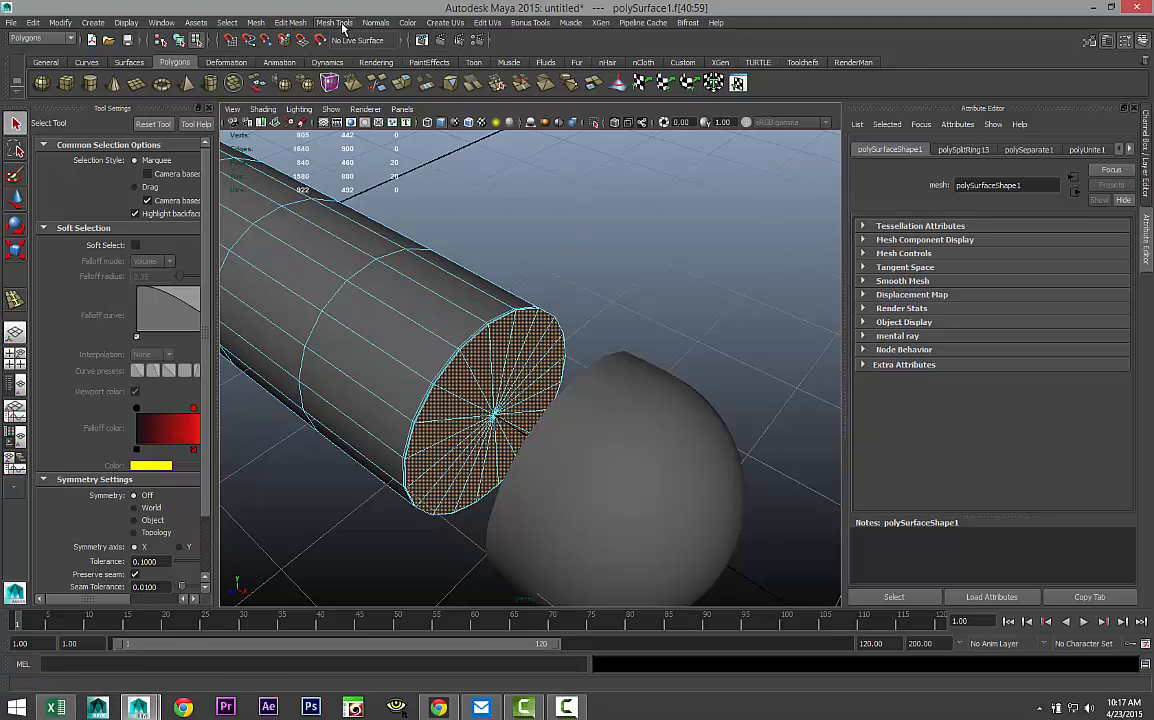
click(293, 25)
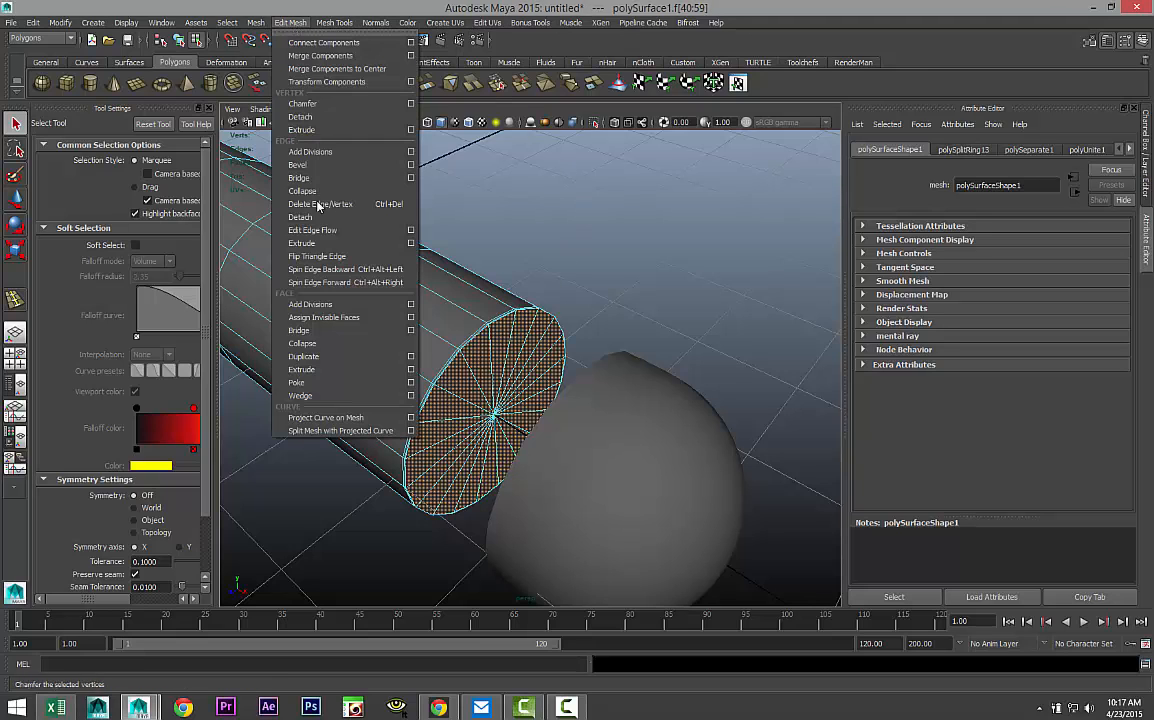
click(327, 370)
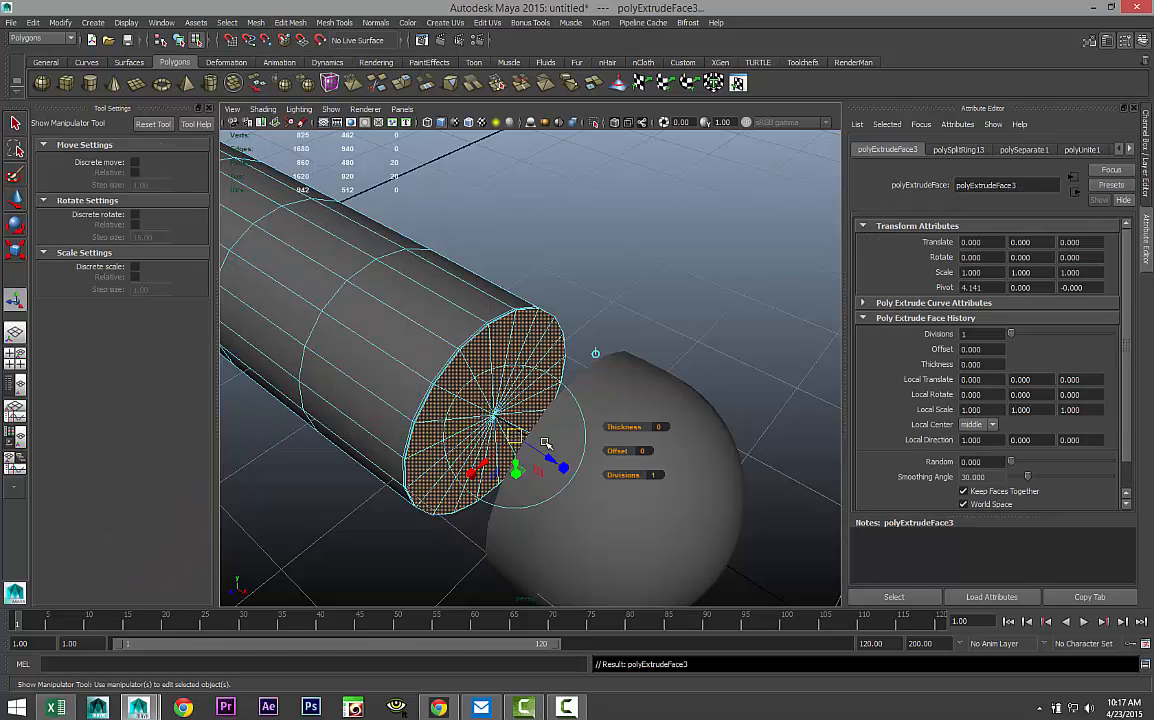
key(r)
drag(492, 412, 493, 413)
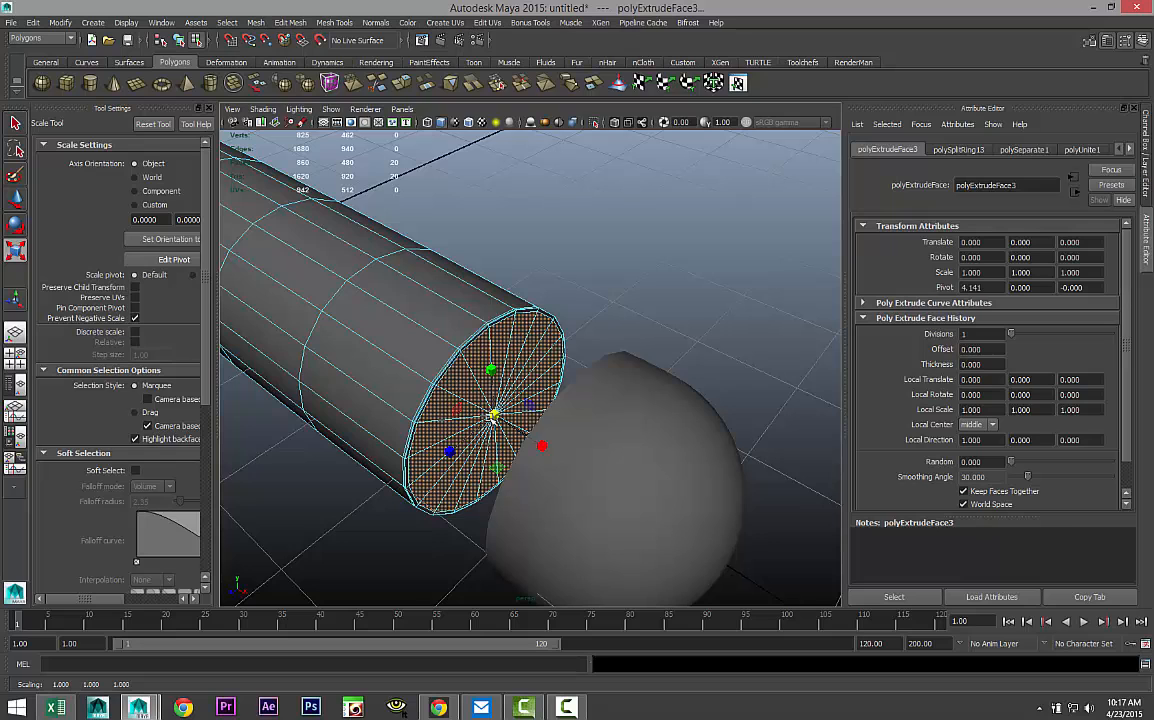
key(q)
Select the thin ring and the dome cap and move them along X back against the body's end.
right_drag(656, 395, 700, 379)
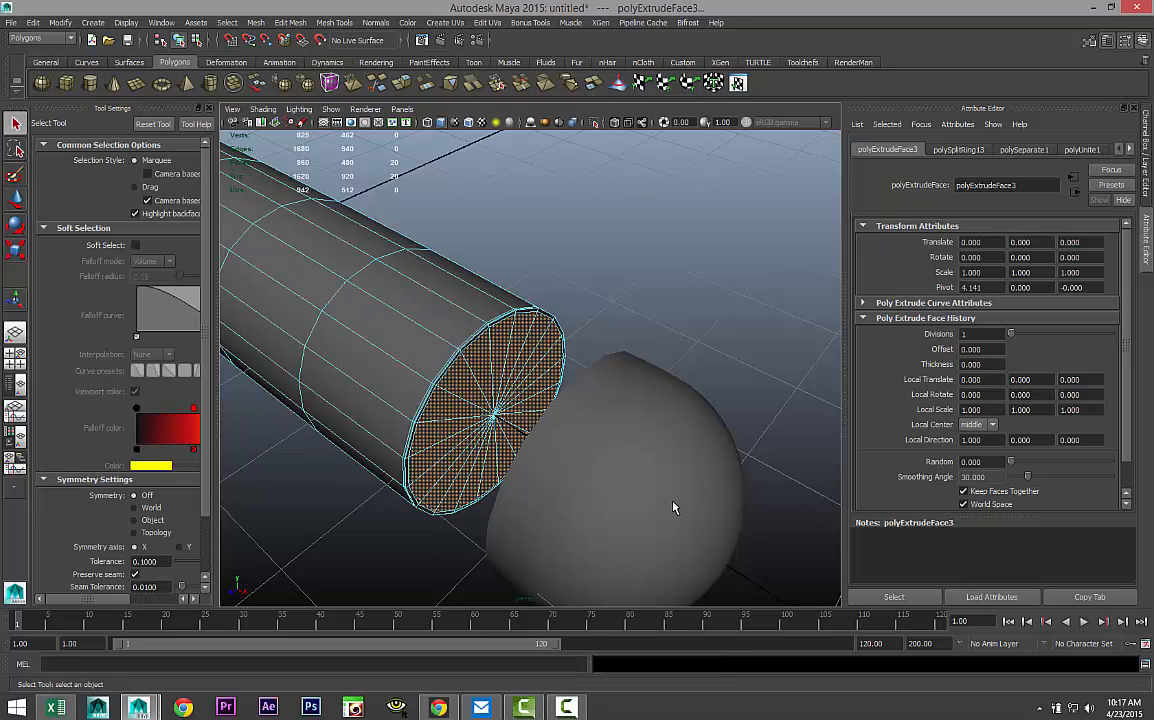
click(566, 515)
alt+drag(461, 483, 520, 470)
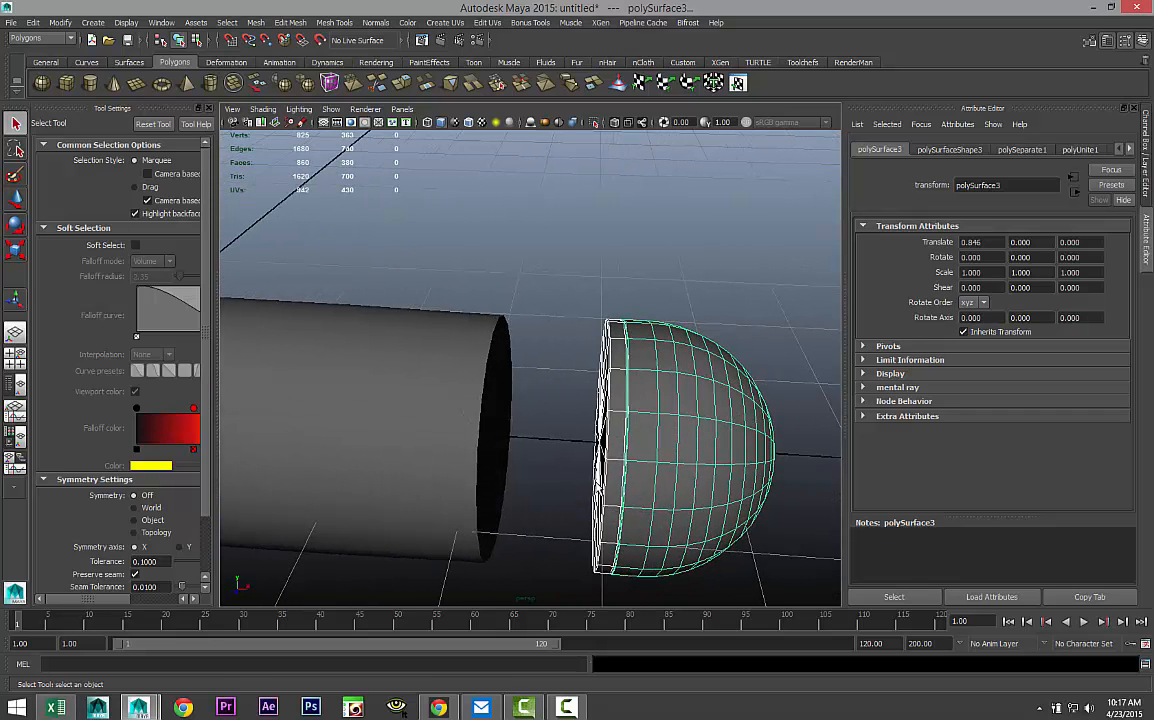
key(w)
scroll(617, 458, down, 5)
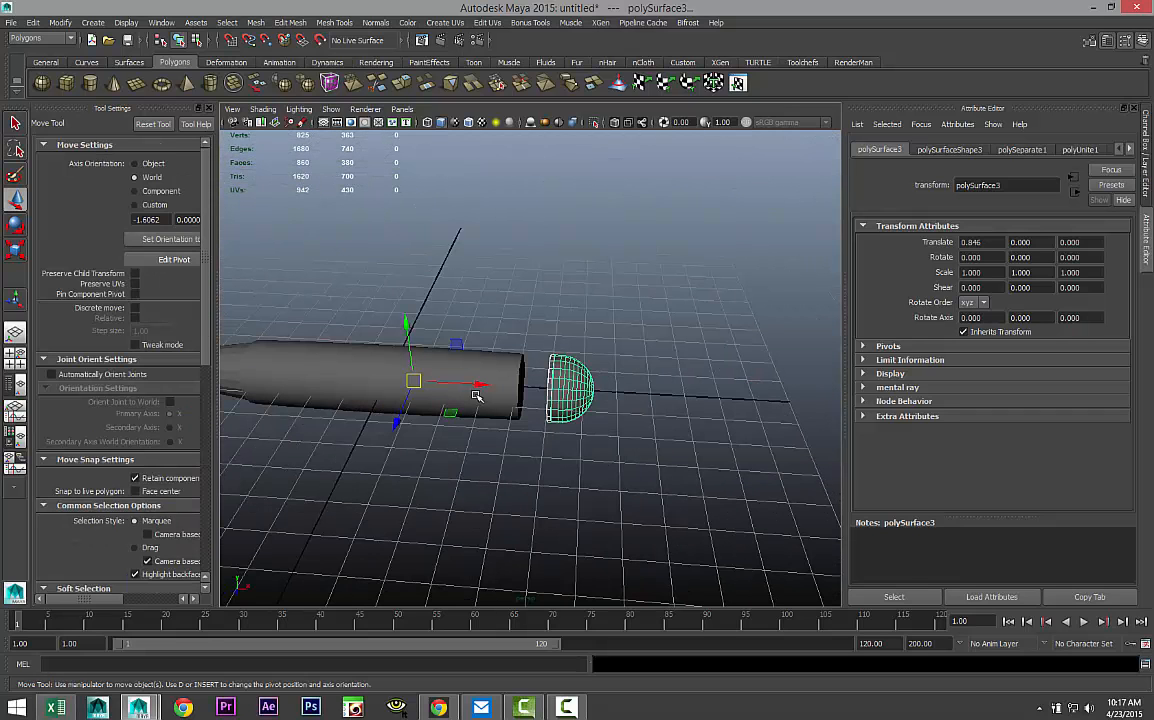
drag(484, 389, 453, 386)
In an orthographic side view, move the pivot of the selected ring and dome cap along X into the dome.
key(space)
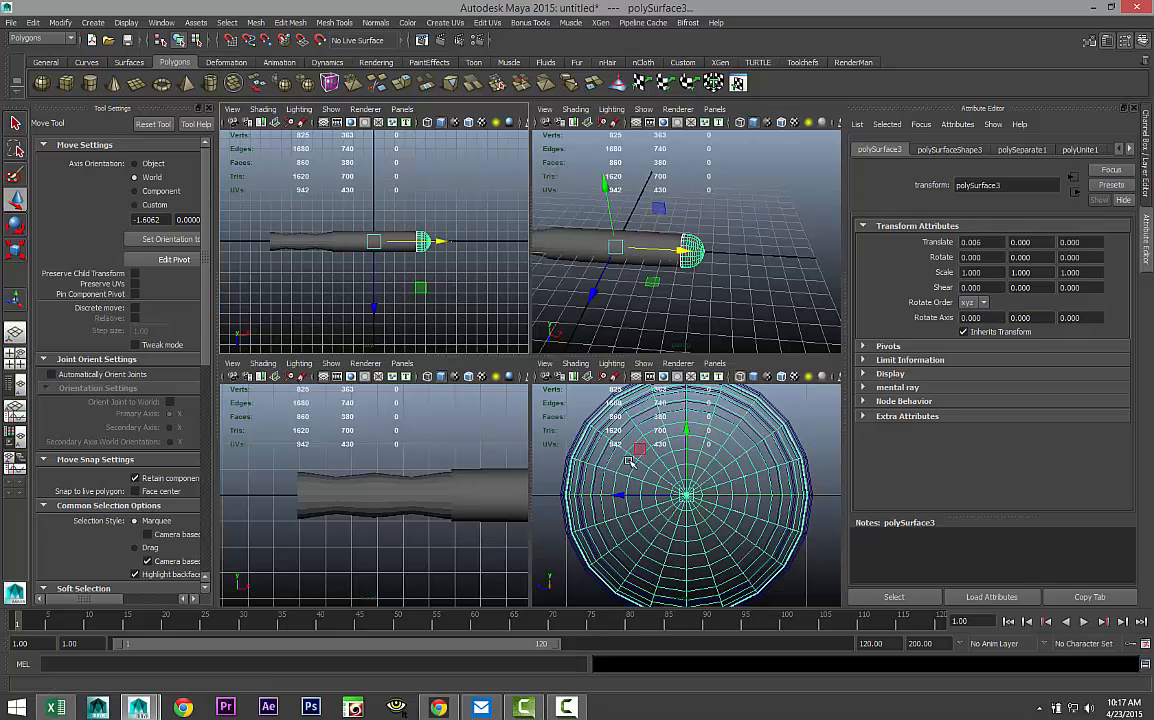
key(space)
key(f)
scroll(459, 518, down, 8)
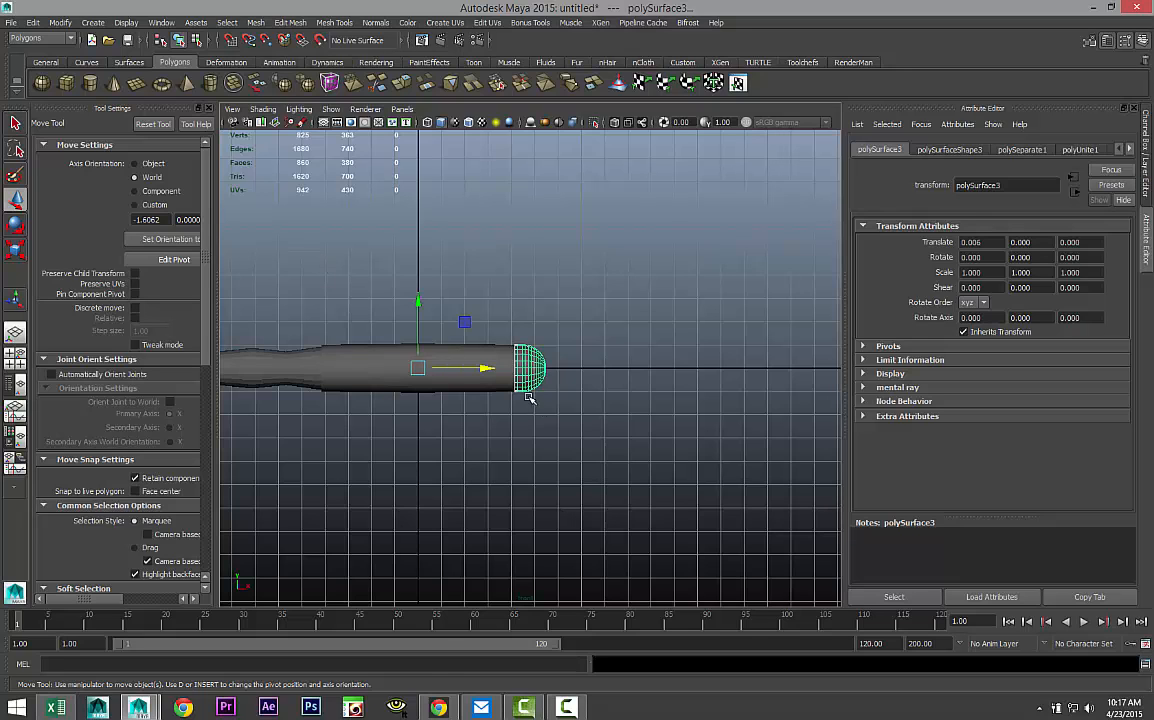
key(Insert)
drag(486, 368, 578, 403)
key(Insert)
key(f)
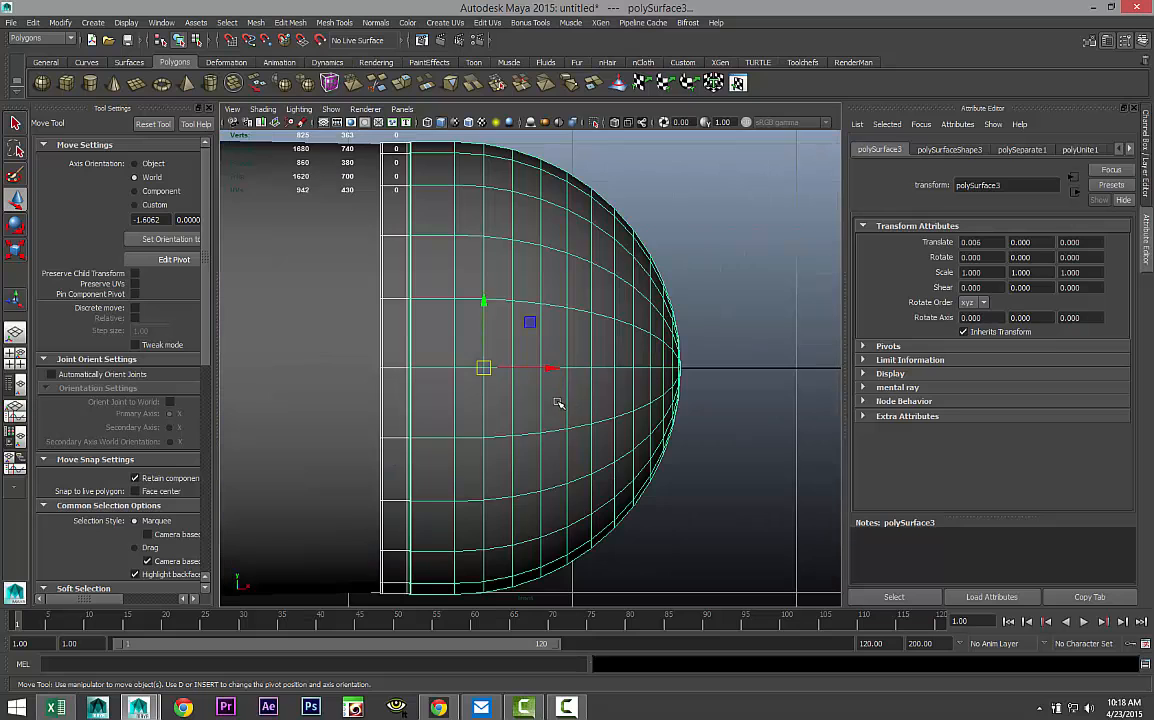
scroll(531, 376, down, 6)
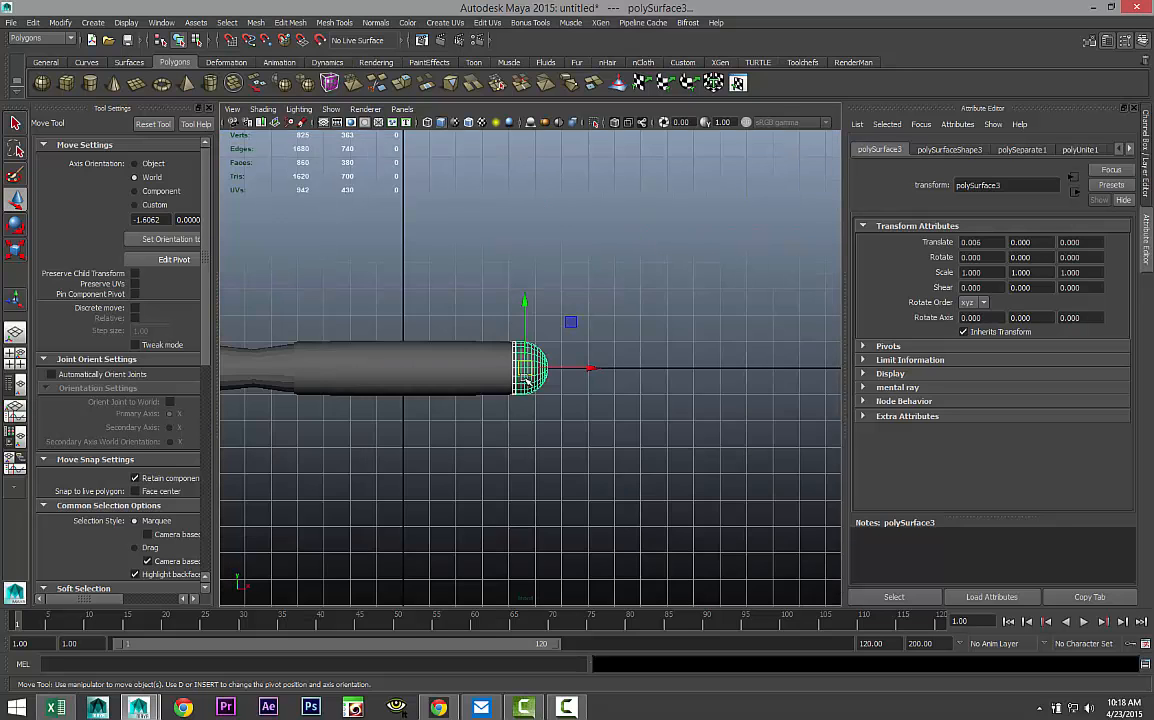
Select all the pieces, preview them smoothed, hide the tool settings and examine the whole handle in the perspective view.
drag(258, 290, 603, 509)
key(3)
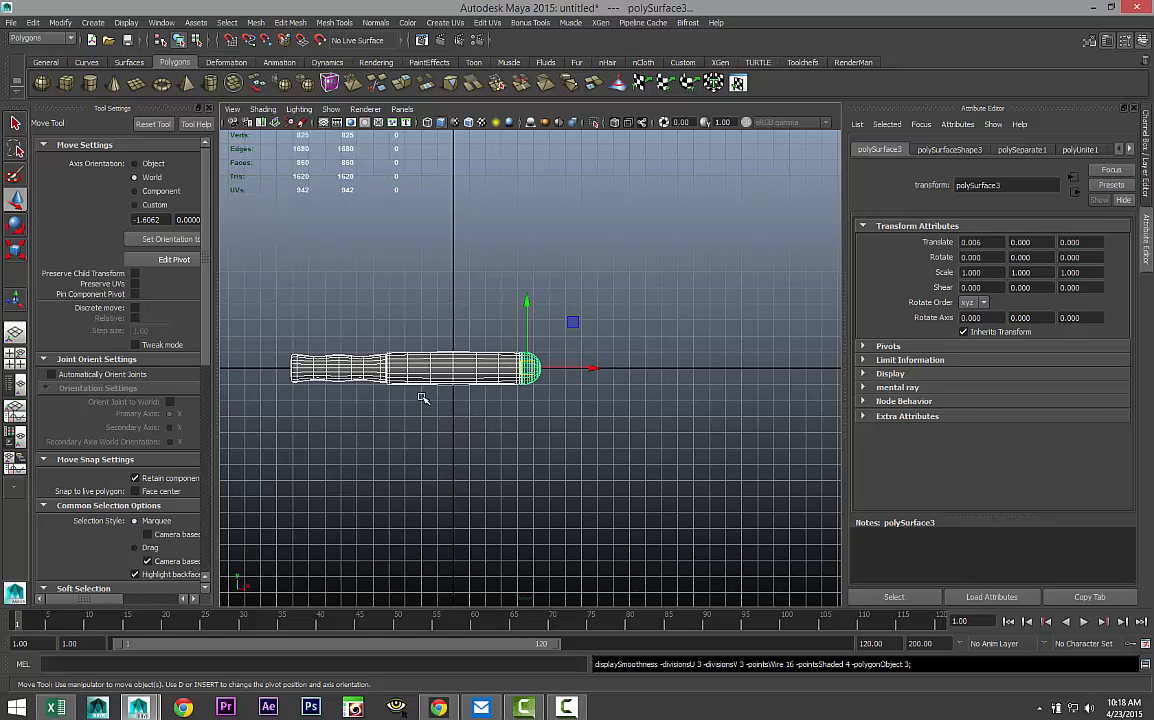
click(16, 358)
key(space)
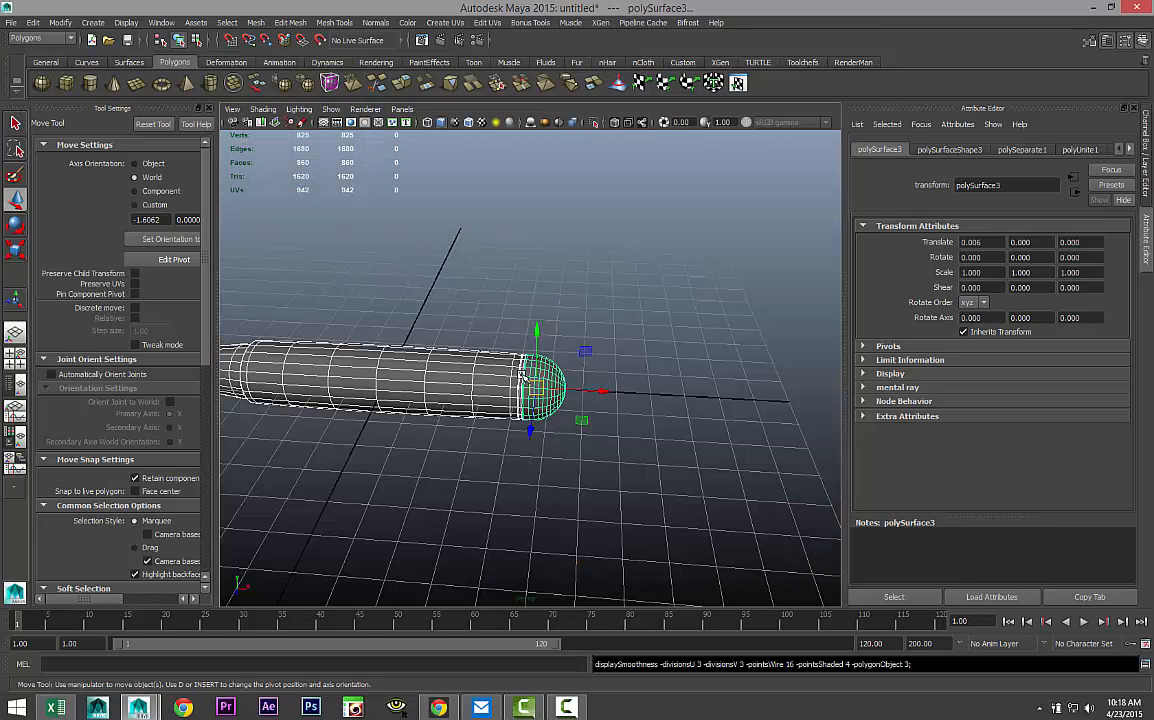
scroll(434, 424, down, 5)
alt+drag(433, 425, 512, 409)
alt+middle_drag(512, 409, 569, 356)
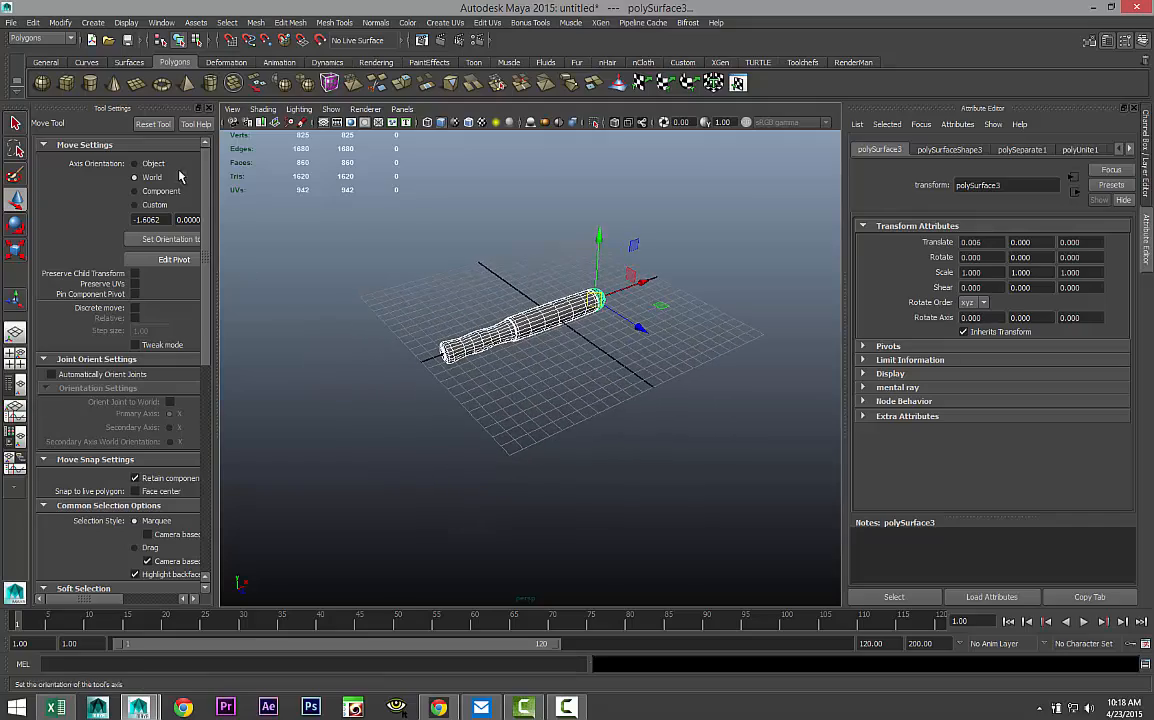
click(210, 108)
scroll(435, 415, up, 4)
alt+middle_drag(428, 407, 450, 513)
alt+drag(450, 513, 531, 515)
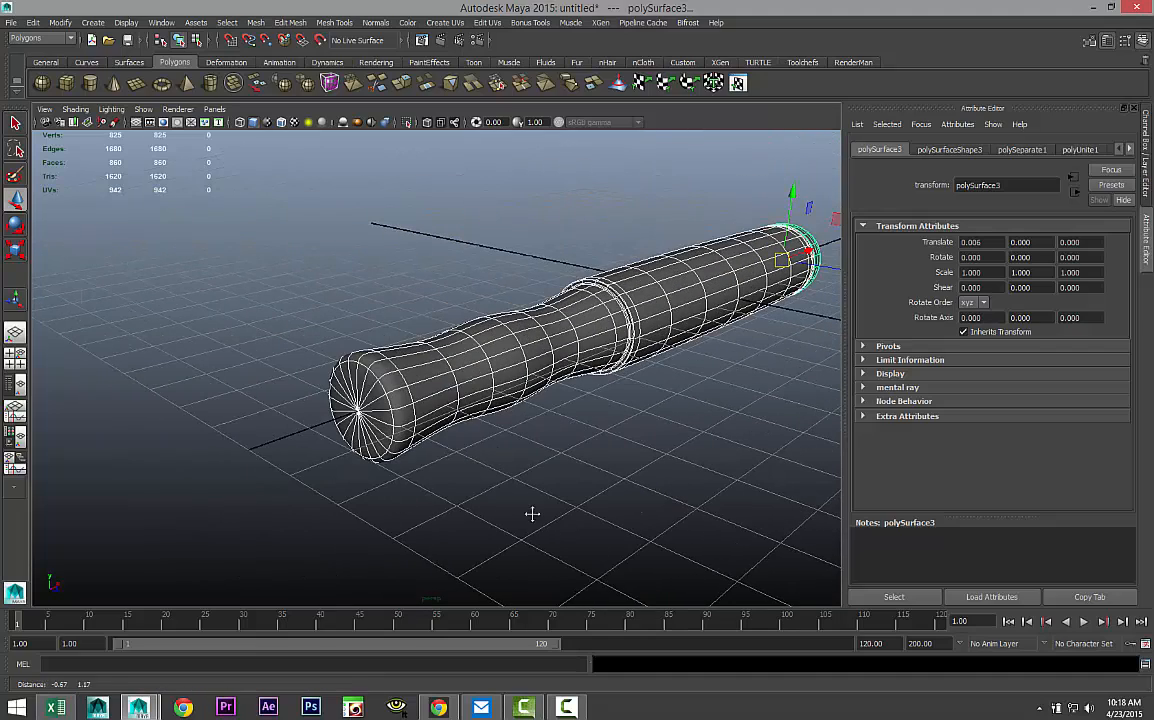
Select only the main body and return it to the unsmoothed display.
right_click(443, 383)
right_drag(443, 383, 497, 366)
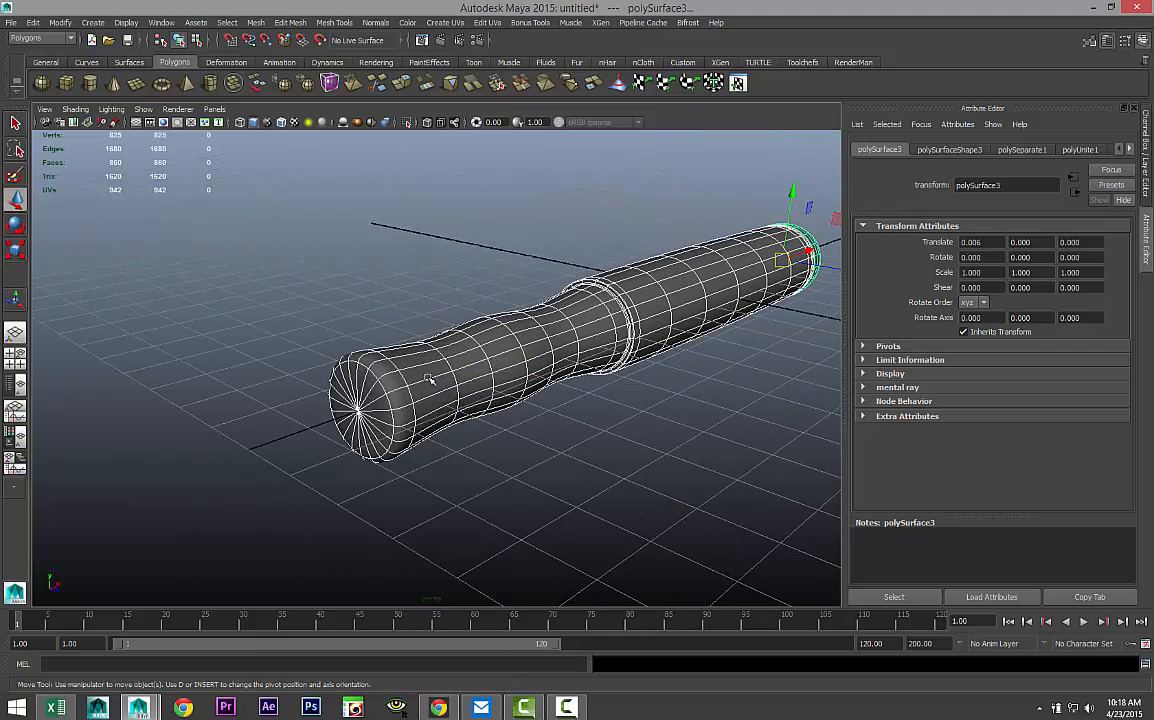
click(424, 379)
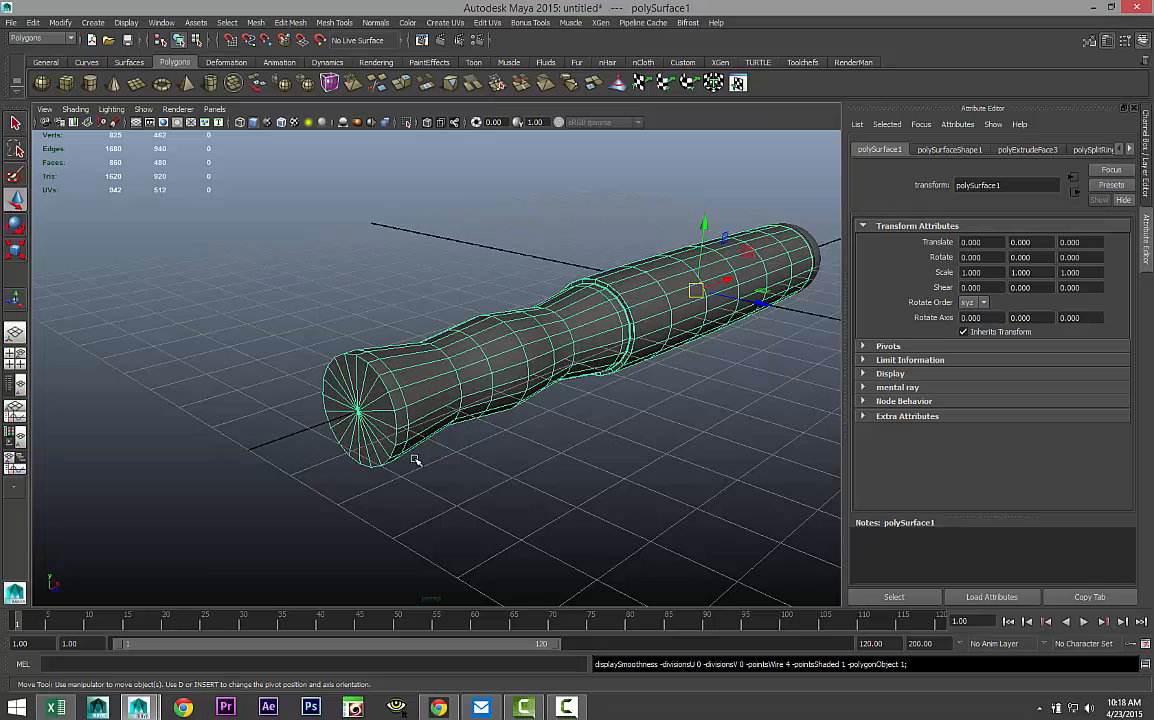
scroll(411, 463, up, 4)
alt+drag(409, 452, 460, 393)
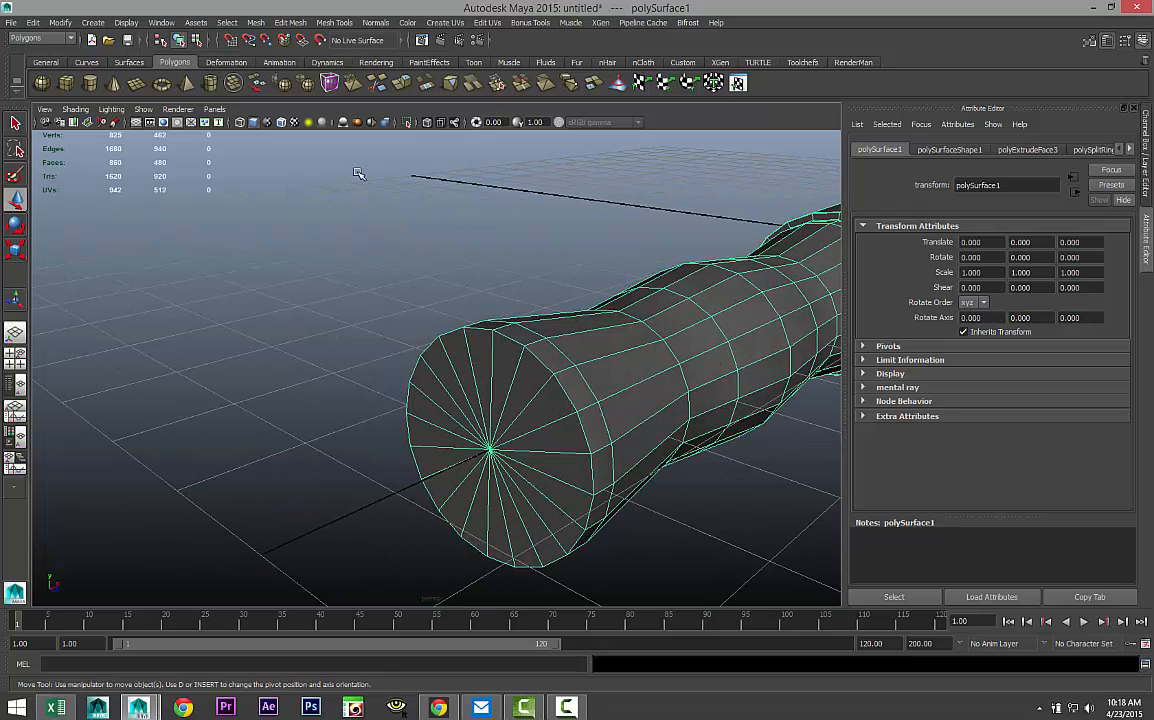
Insert an edge loop around the grip, tight to the rim of its flat end.
click(335, 22)
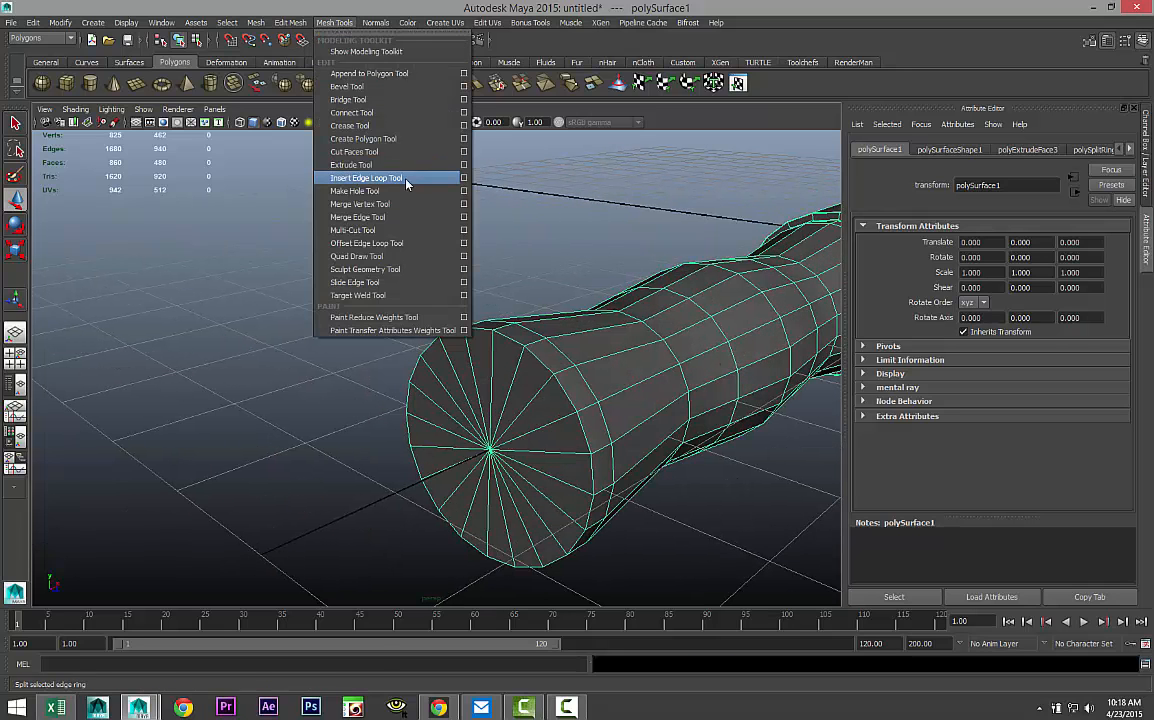
click(365, 160)
alt+drag(562, 404, 211, 438)
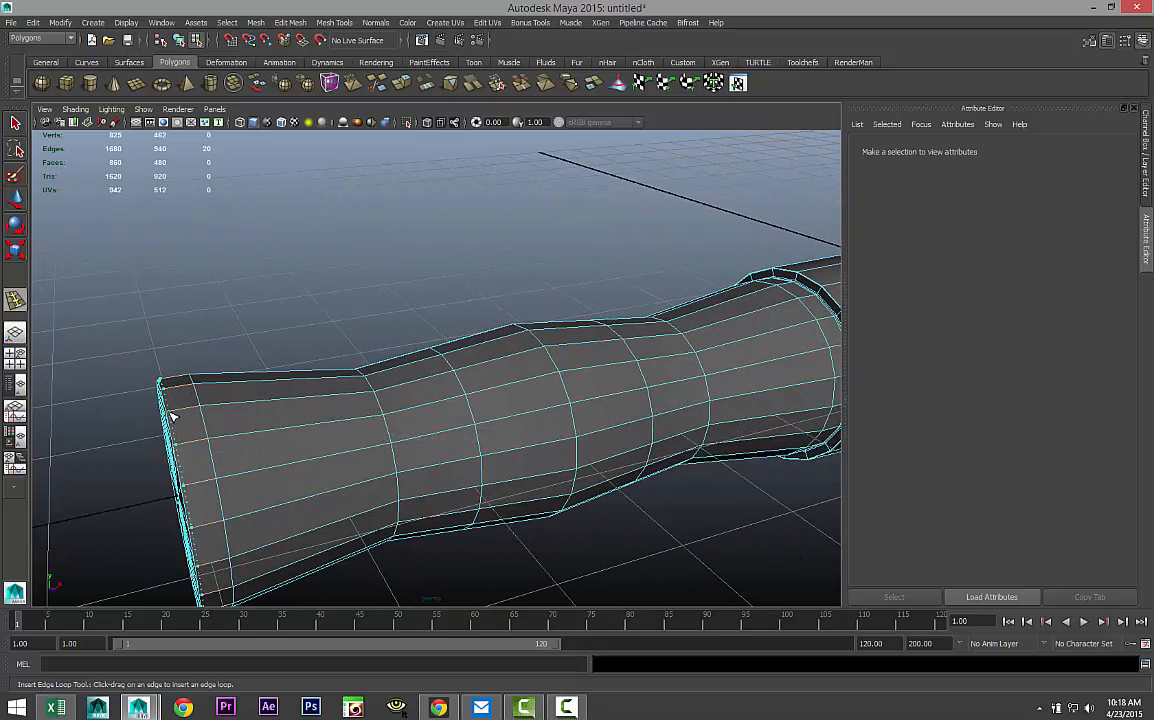
click(171, 416)
alt+drag(227, 476, 283, 476)
key(q)
Select all the triangular faces that make up the grip's flat end cap.
scroll(277, 482, up, 5)
scroll(283, 477, down, 5)
scroll(284, 478, up, 3)
right_drag(604, 257, 604, 284)
click(594, 271)
shift+click(550, 288)
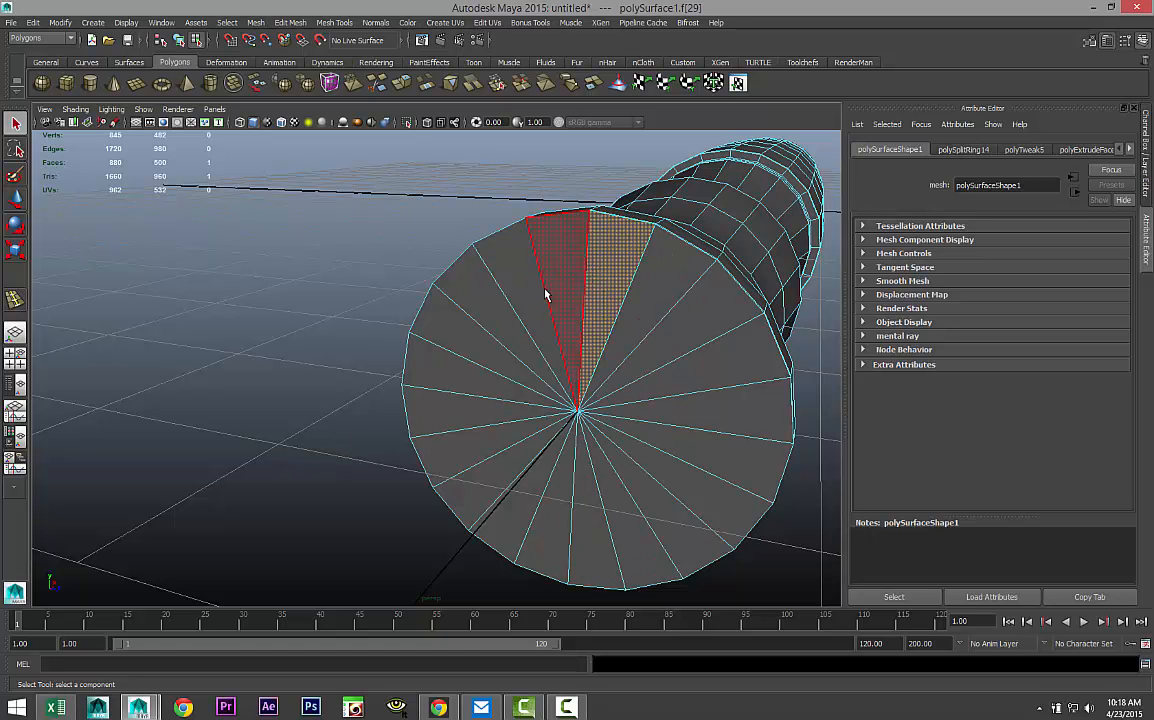
shift+click(505, 266)
shift+click(475, 295)
shift+click(472, 358)
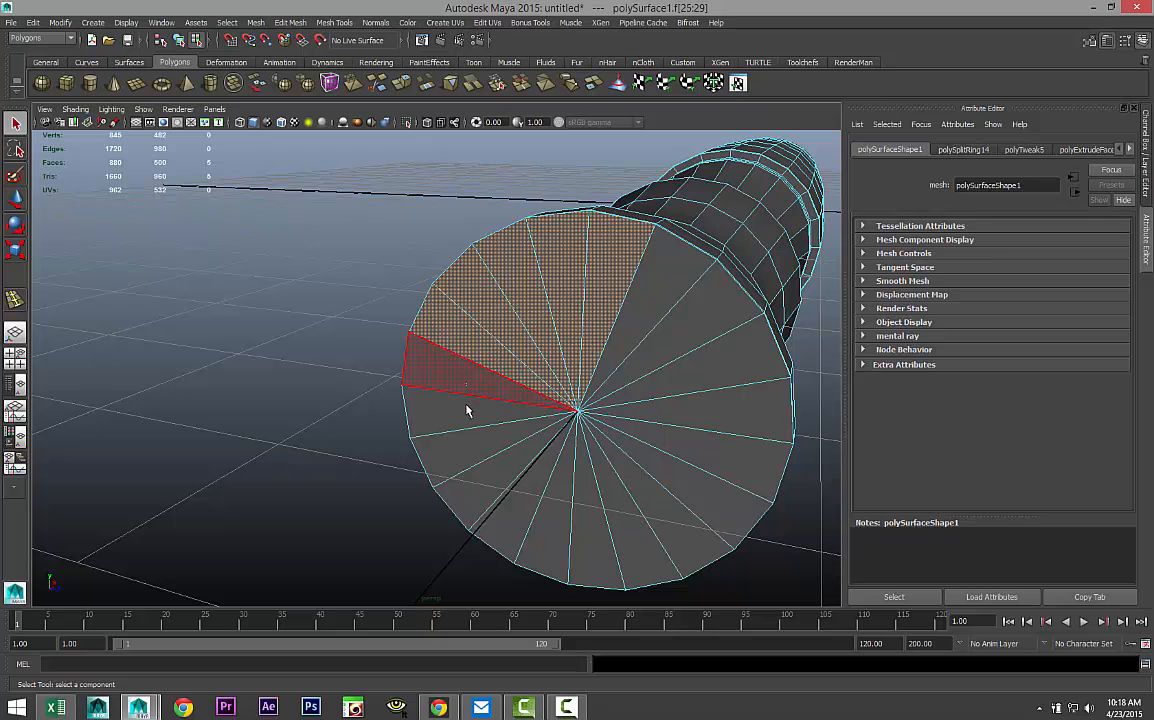
shift+click(466, 392)
shift+click(440, 420)
shift+click(430, 448)
shift+click(500, 478)
shift+click(525, 505)
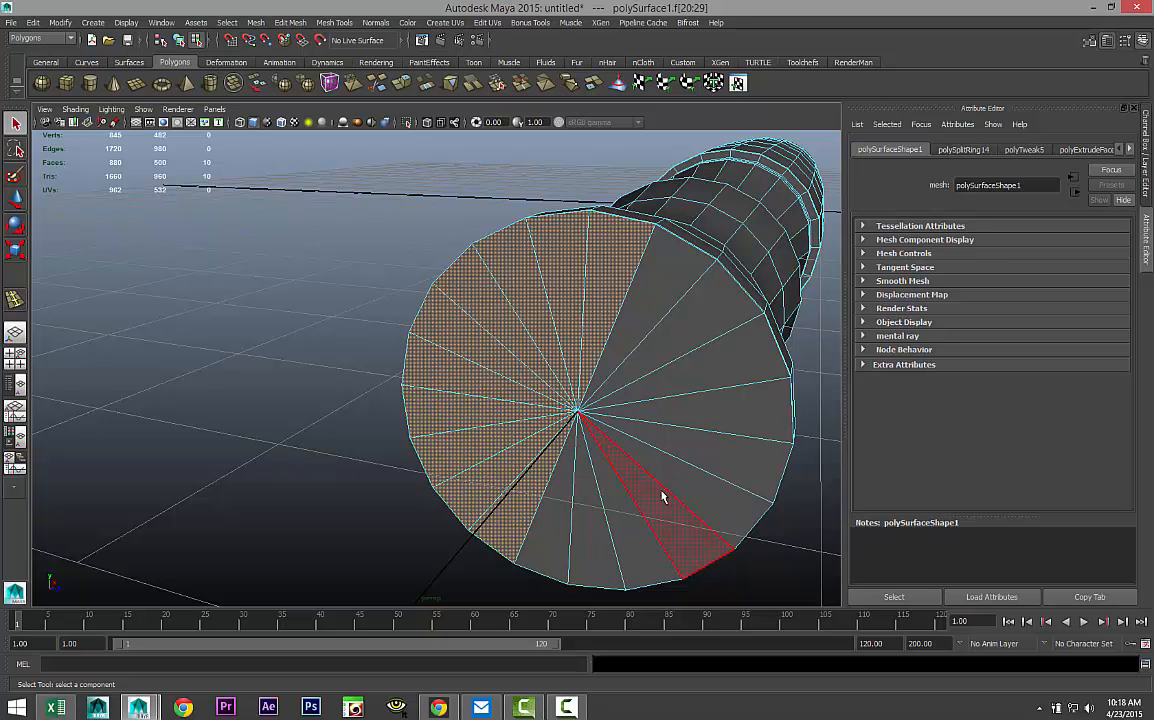
shift+double_click(697, 495)
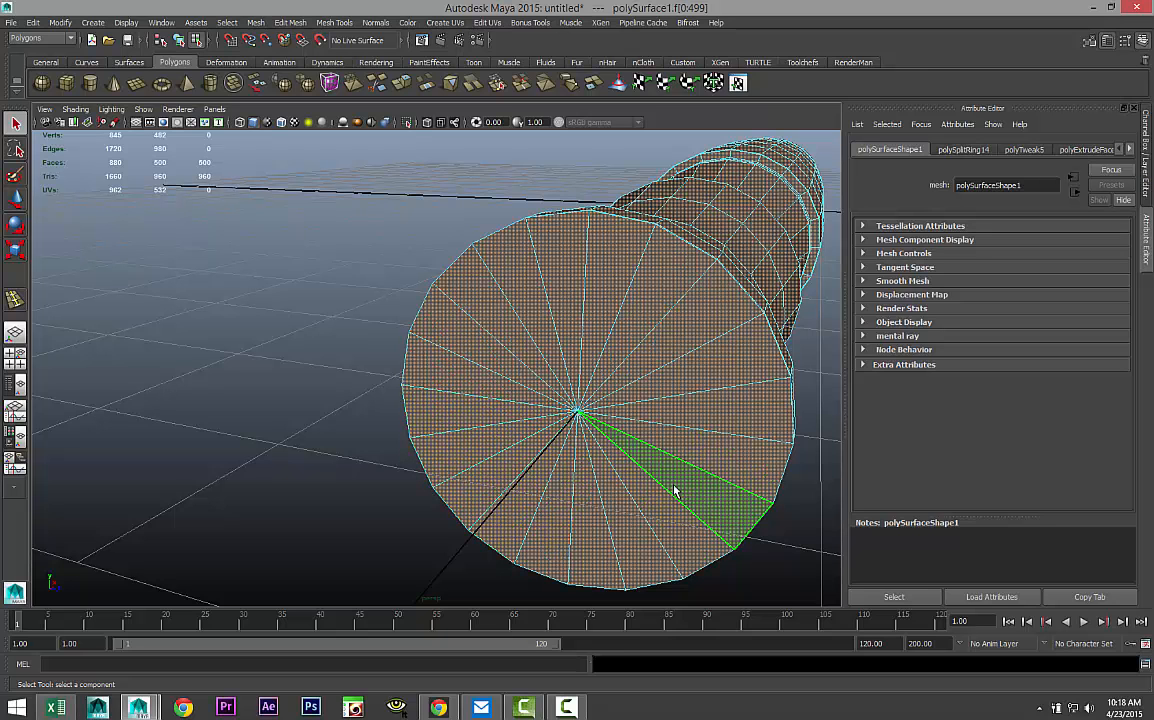
key(ctrl+z)
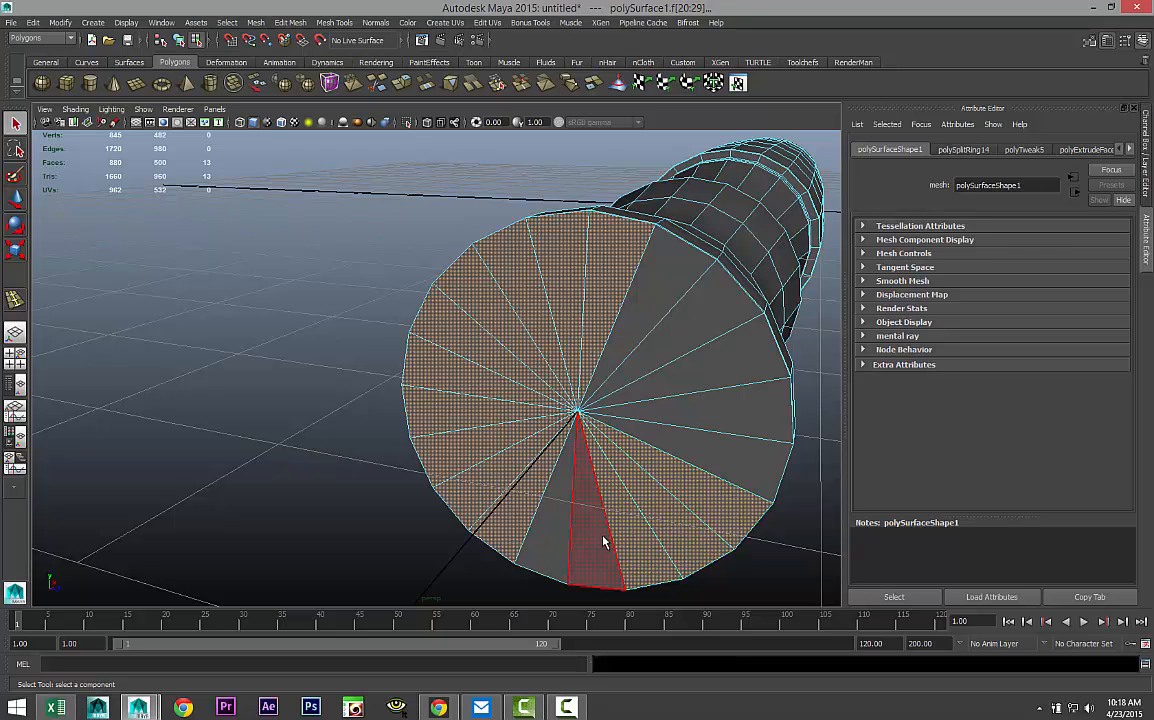
shift+click(602, 536)
shift+click(559, 532)
shift+click(768, 454)
shift+click(752, 416)
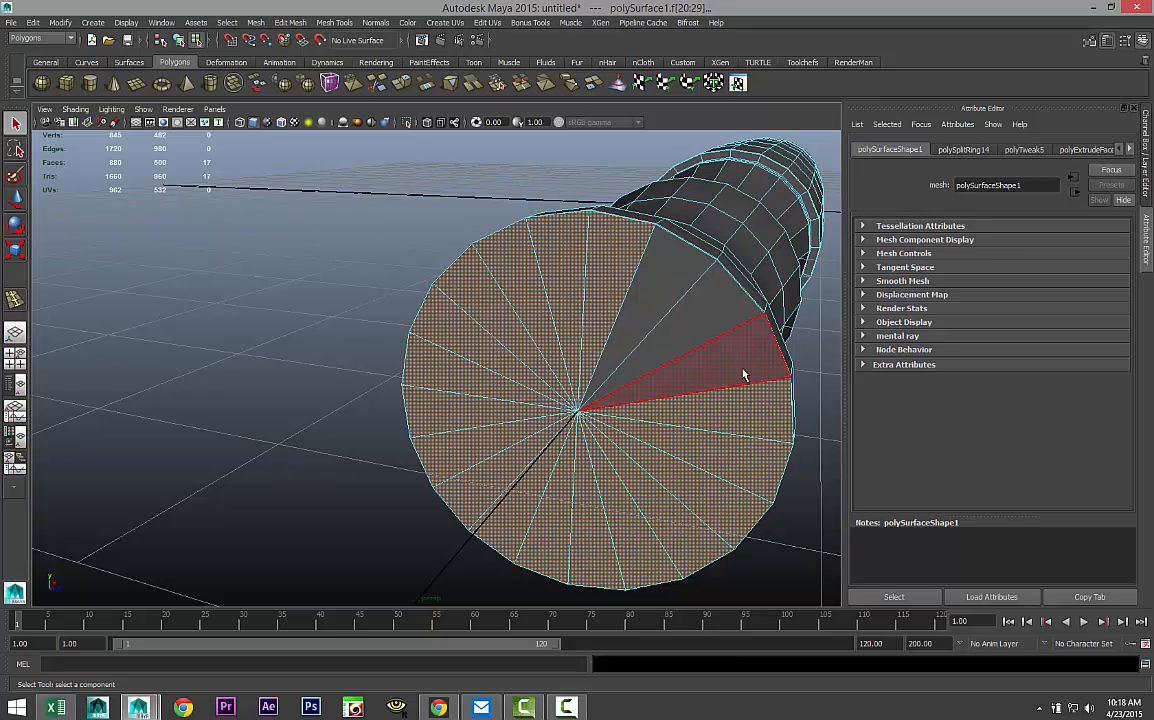
shift+click(743, 375)
shift+click(712, 322)
shift+click(676, 292)
alt+drag(566, 375, 339, 345)
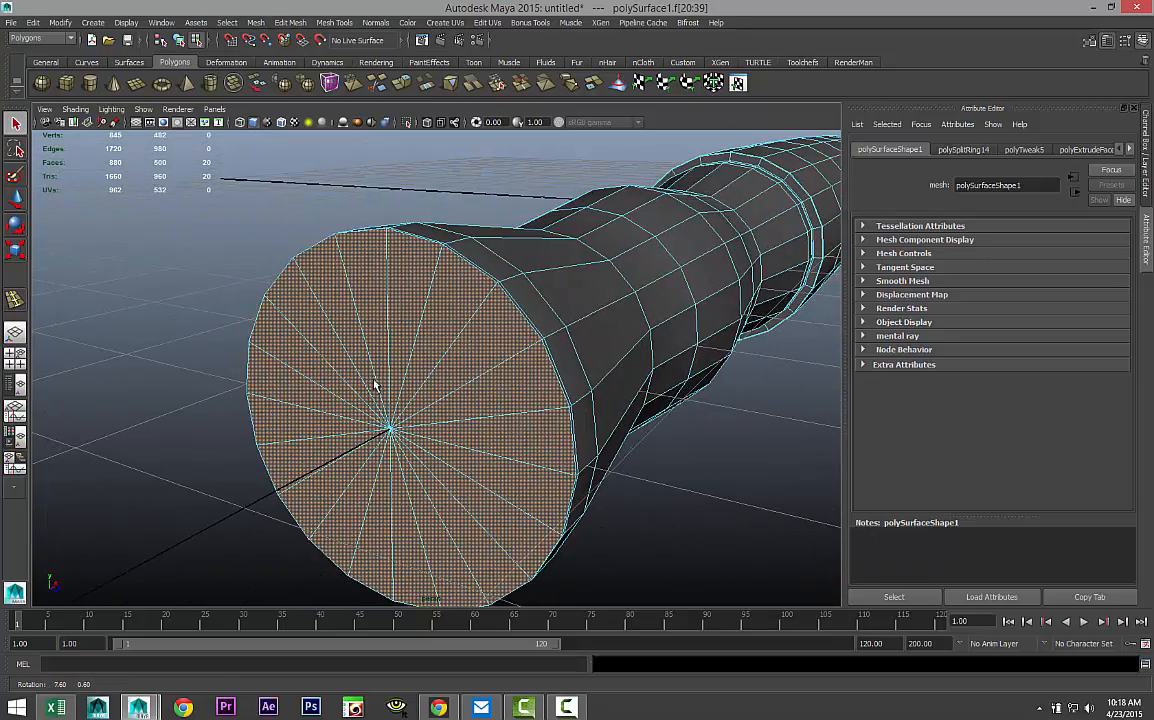
Extrude the end cap faces twice, scaling each extrusion slightly inward to form two narrow rings beside the rim.
click(290, 22)
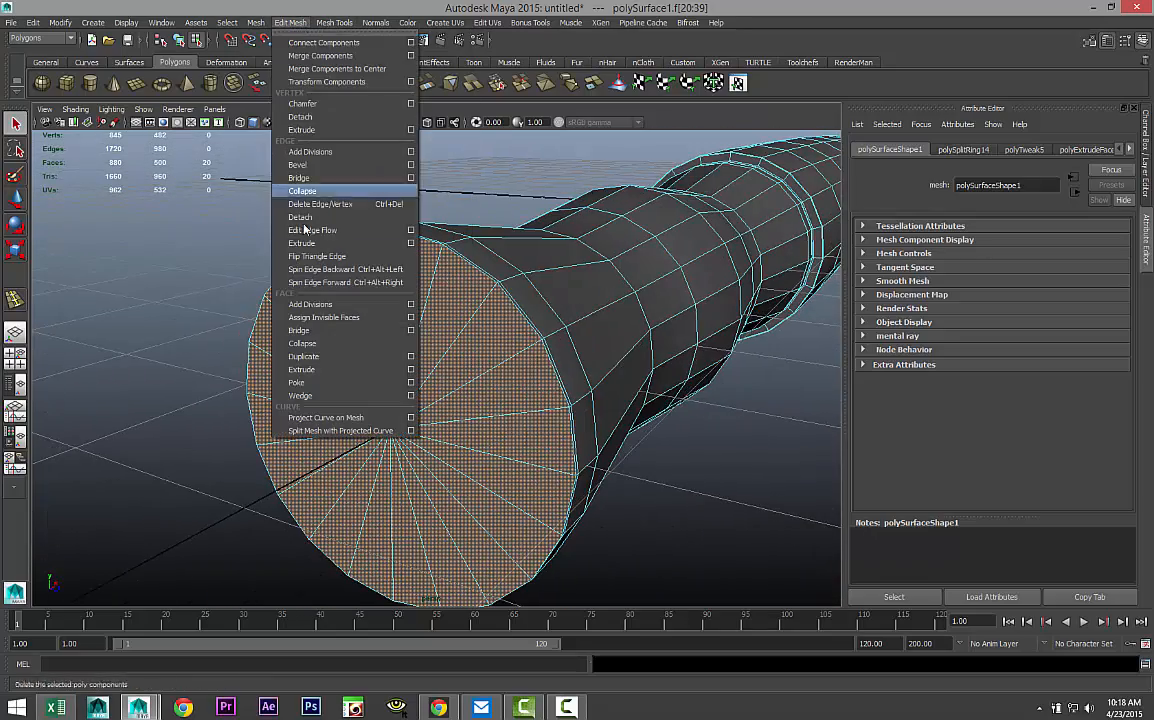
click(330, 370)
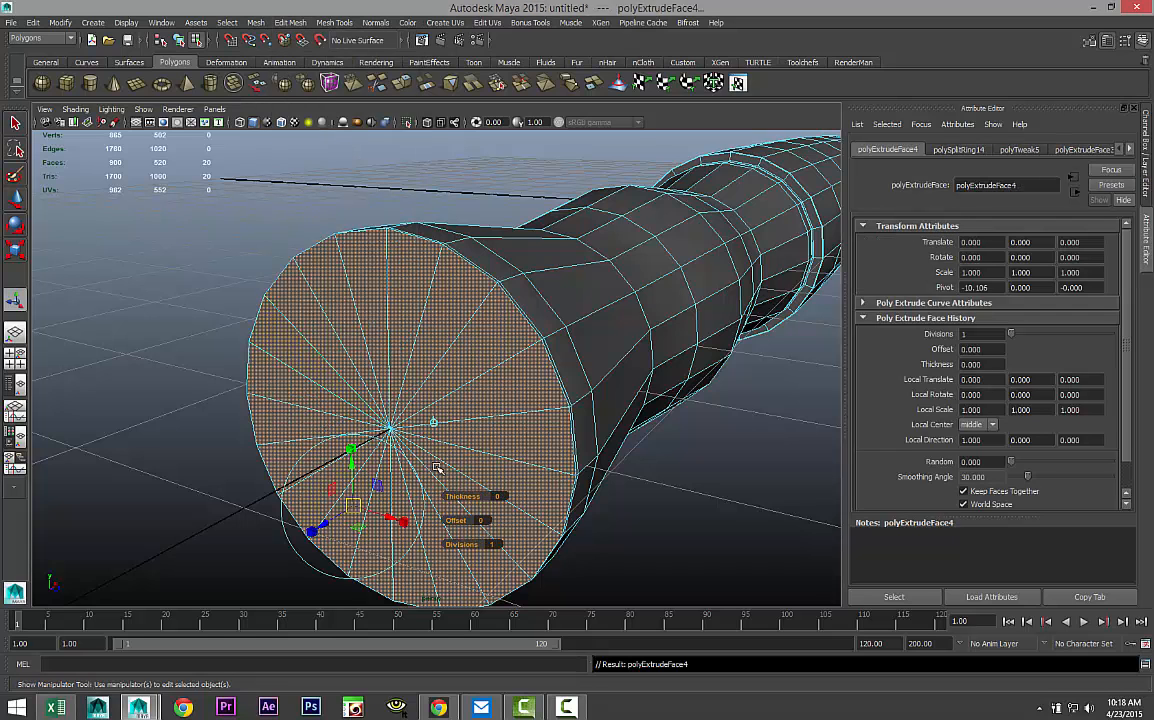
key(r)
drag(389, 429, 372, 428)
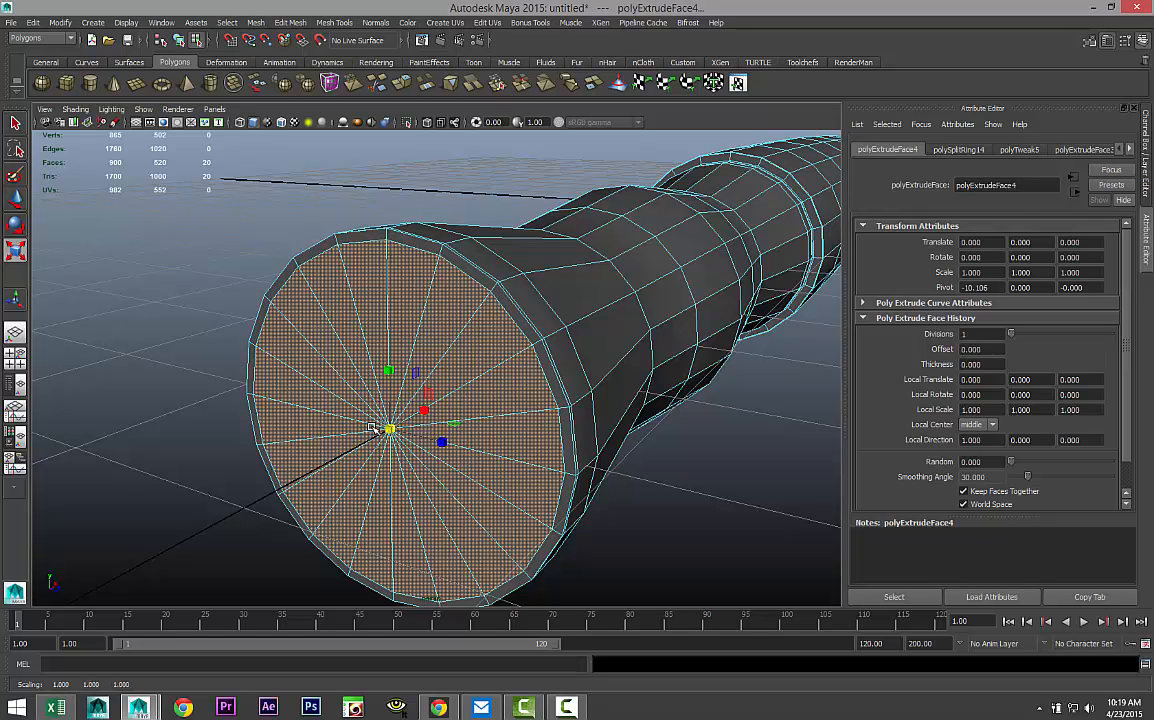
key(ctrl+e)
key(r)
drag(390, 429, 379, 430)
scroll(379, 430, down, 5)
scroll(379, 430, up, 5)
scroll(381, 430, up, 3)
scroll(381, 430, down, 3)
Extrude the end cap faces inward at about 0.85 scale for a wide ring, and add one more narrow inset inside it.
key(ctrl+e)
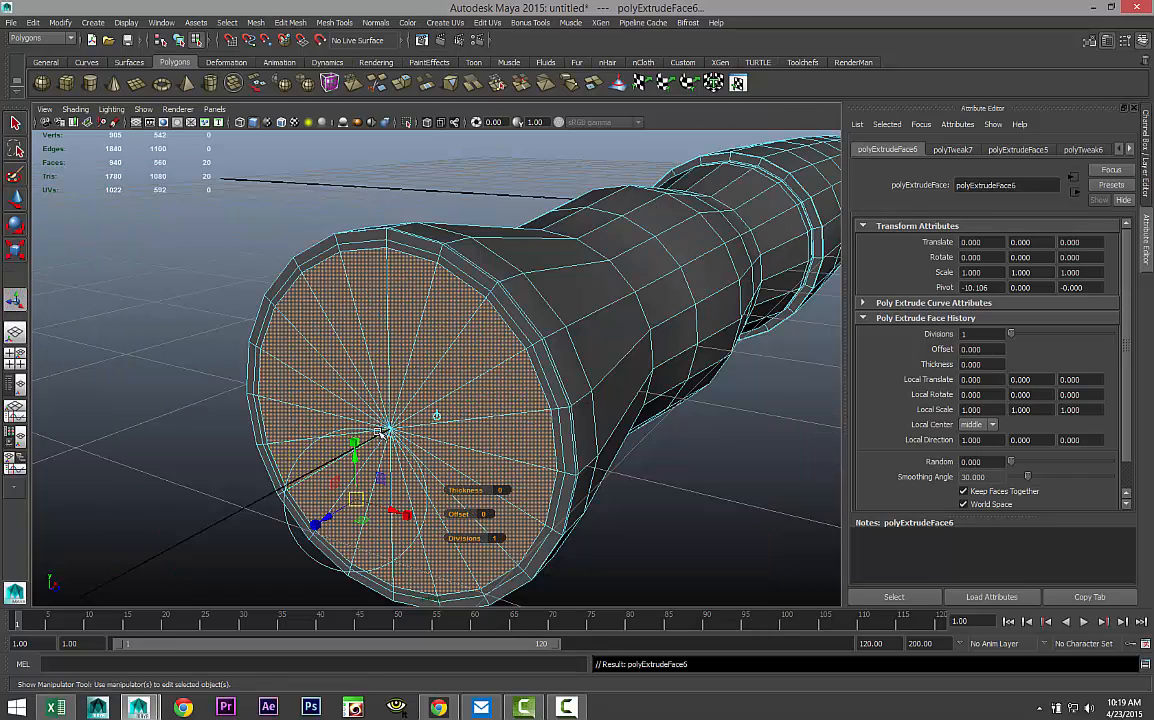
key(r)
drag(387, 430, 352, 424)
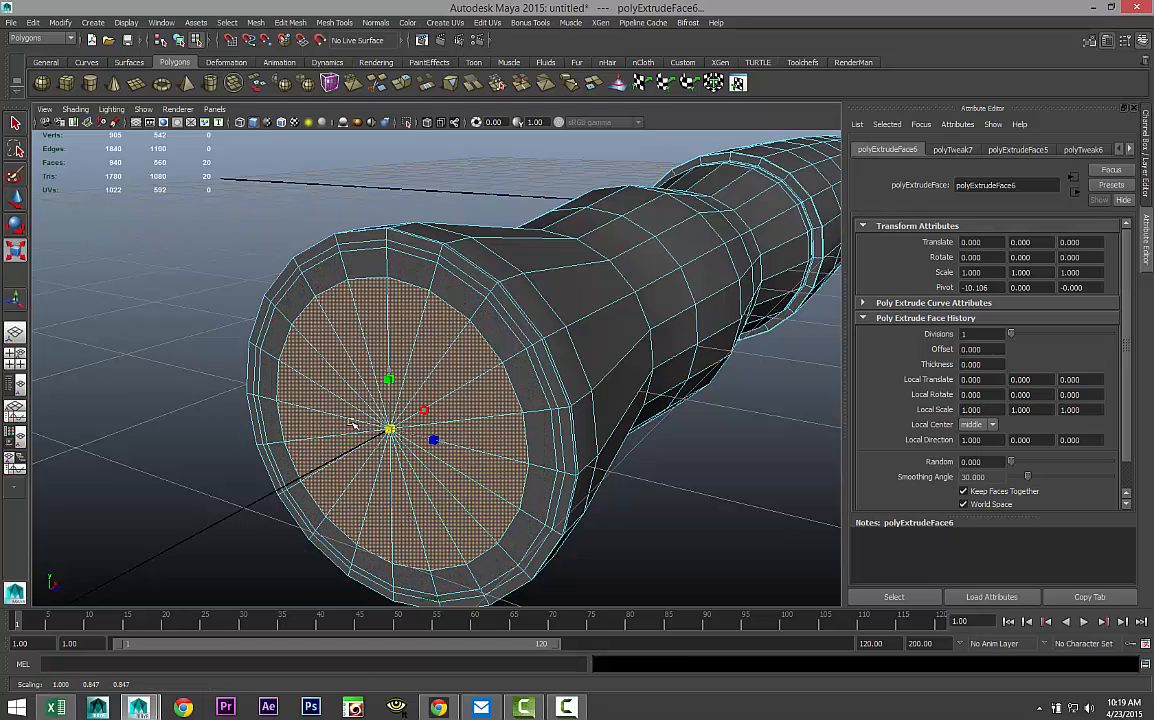
key(ctrl+e)
key(r)
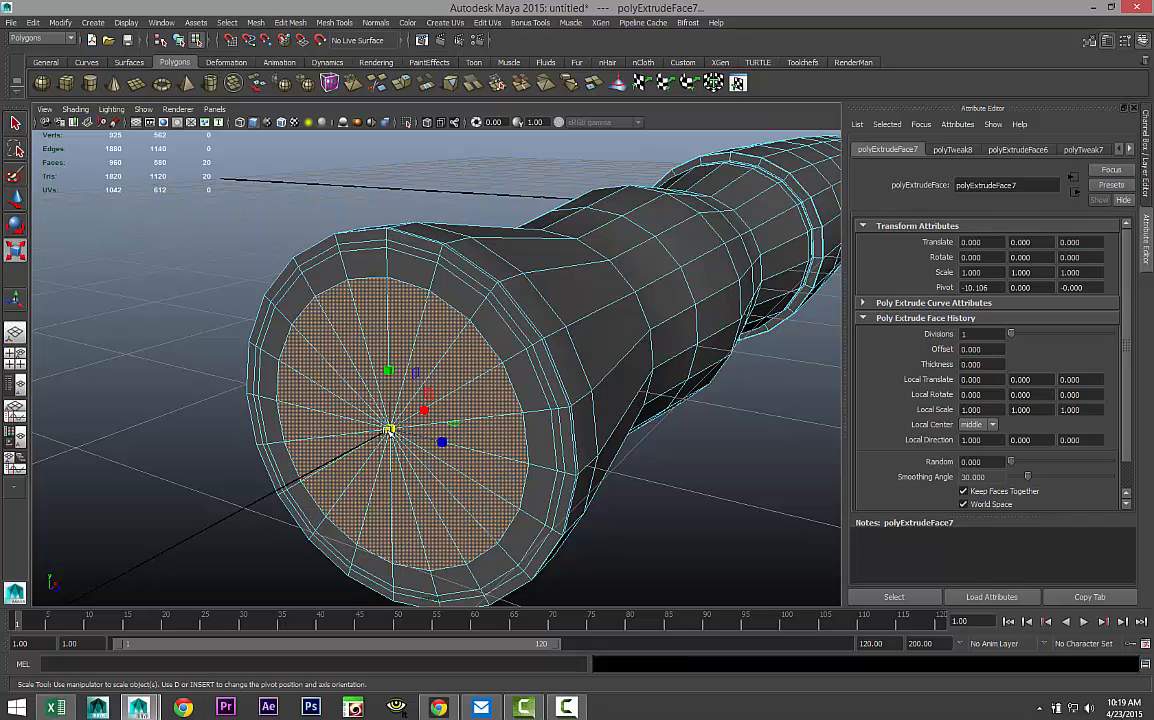
drag(388, 430, 378, 430)
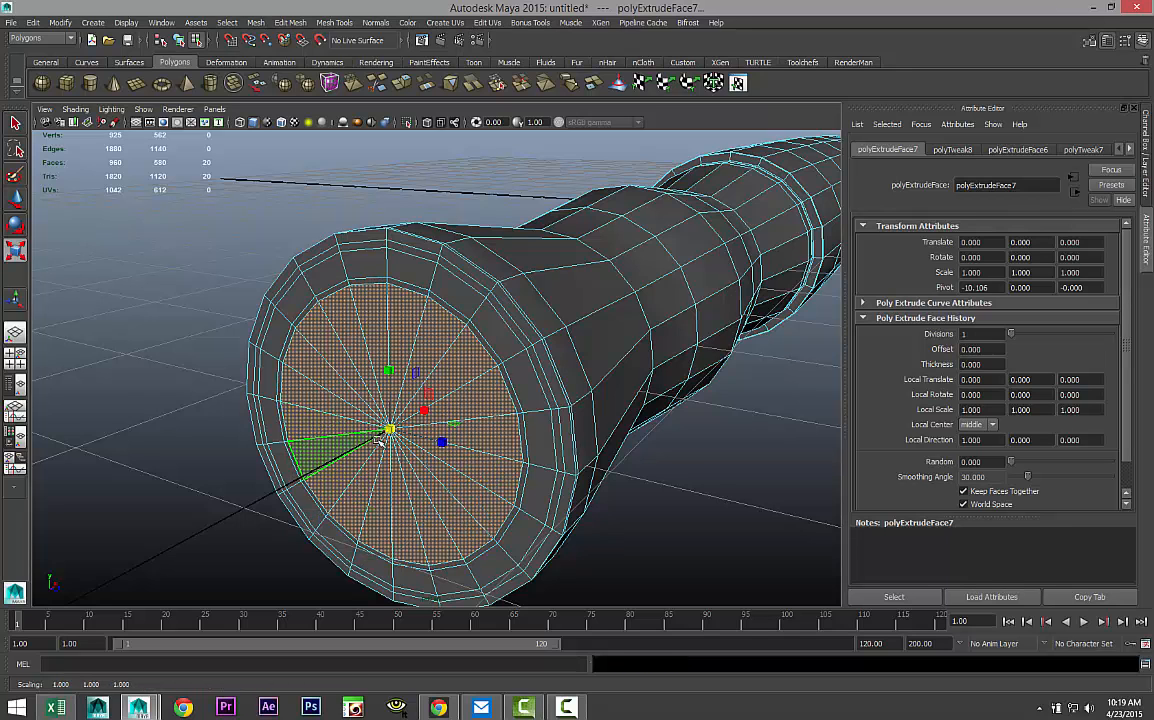
Extrude the wide ring of faces on the end cap and move it along X into the grip to form a groove.
click(737, 530)
click(453, 298)
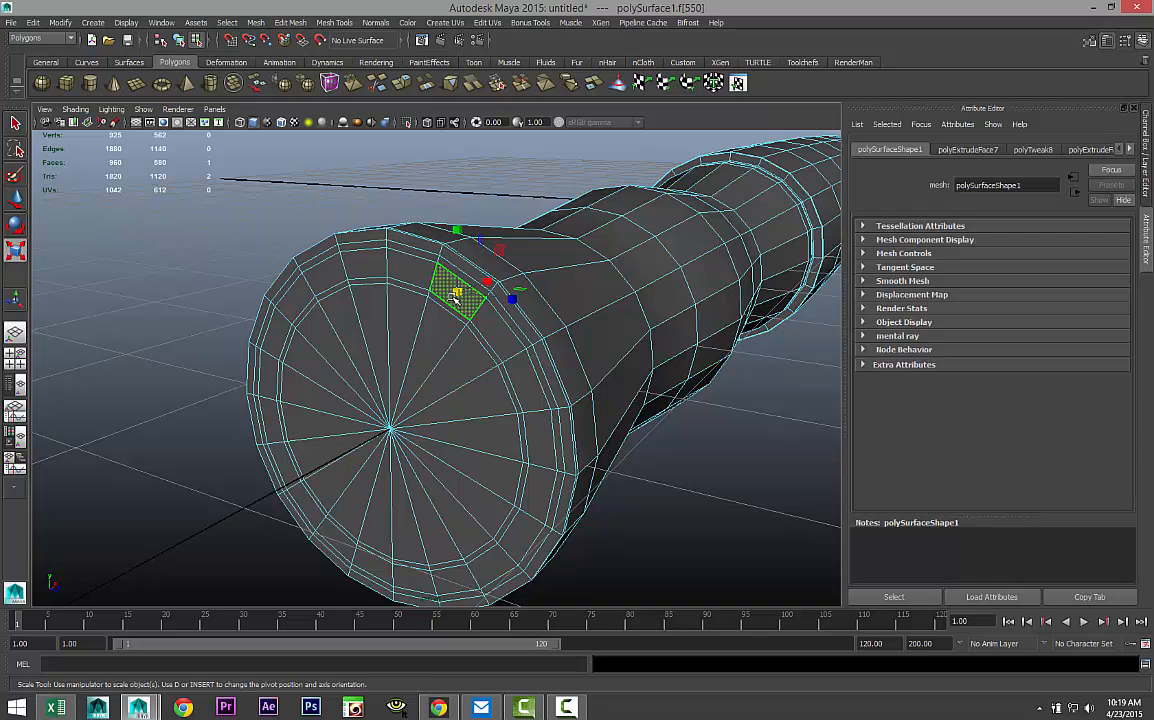
double_click(402, 260)
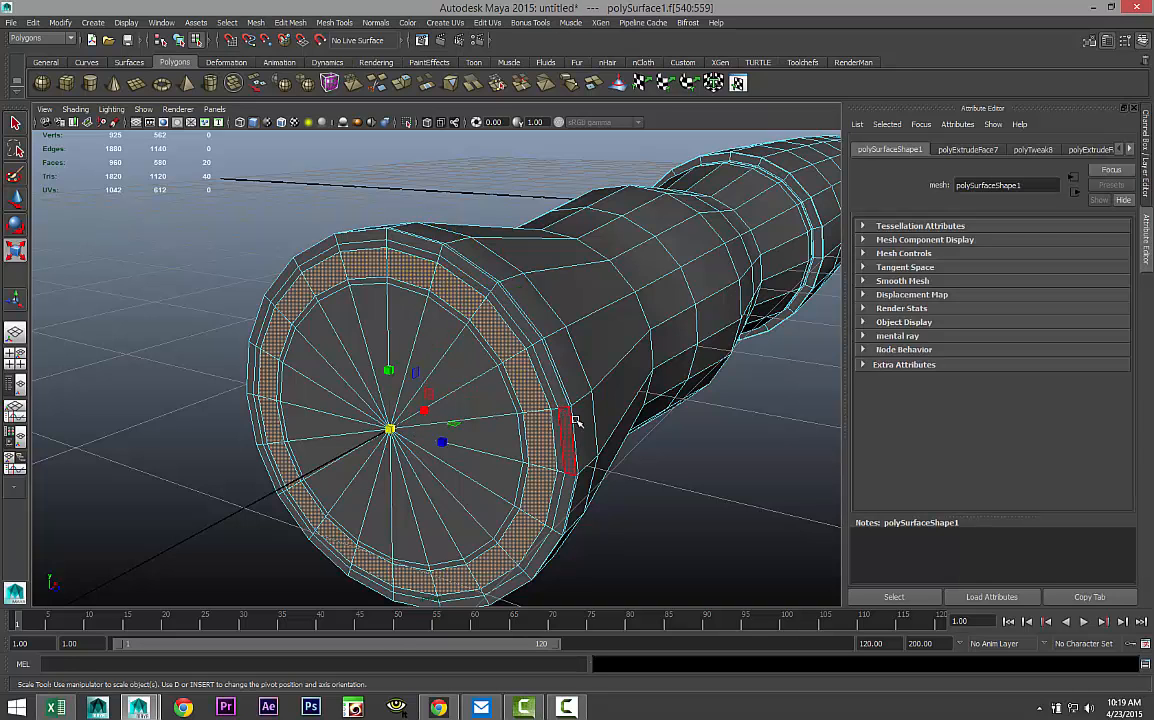
click(285, 23)
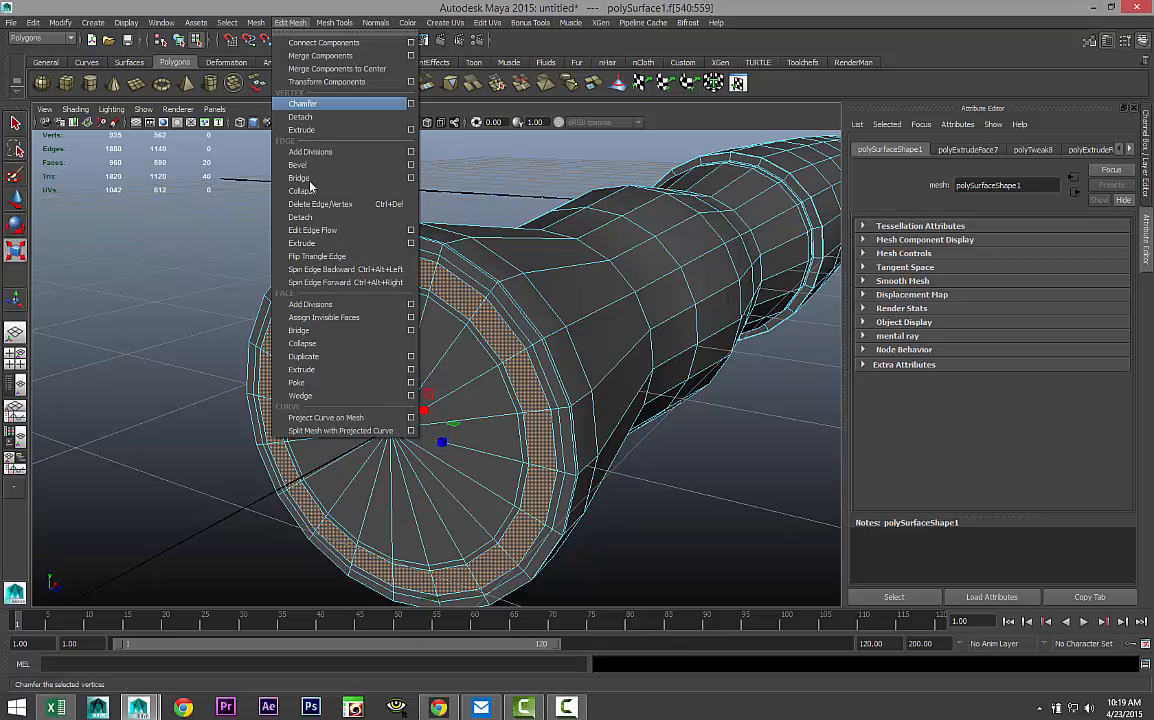
click(325, 372)
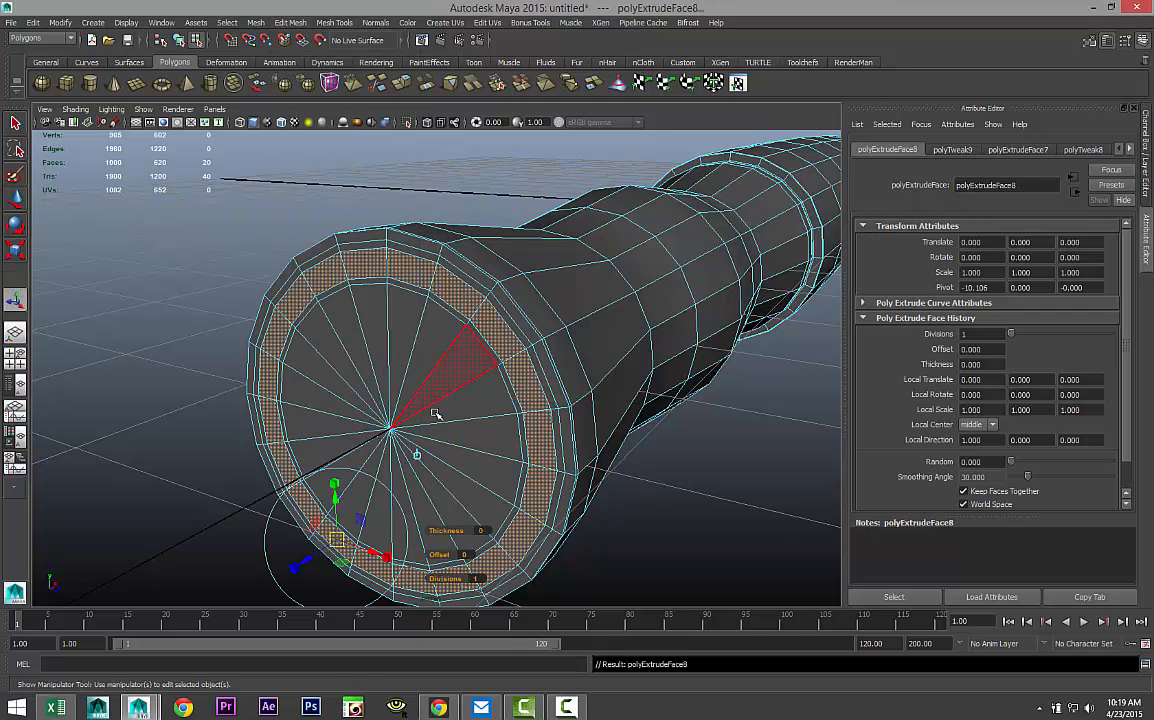
key(w)
drag(426, 410, 352, 427)
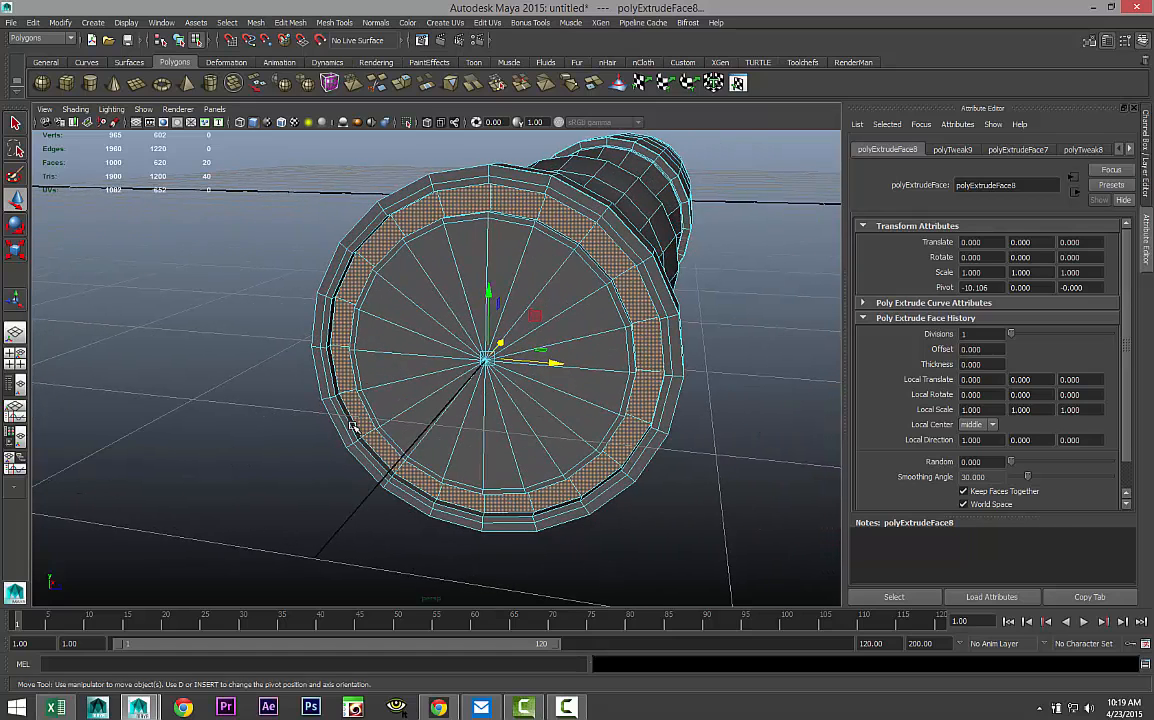
Extrude the upper half of the groove's inner wall faces and pull them outward along X into a half-tube.
click(632, 362)
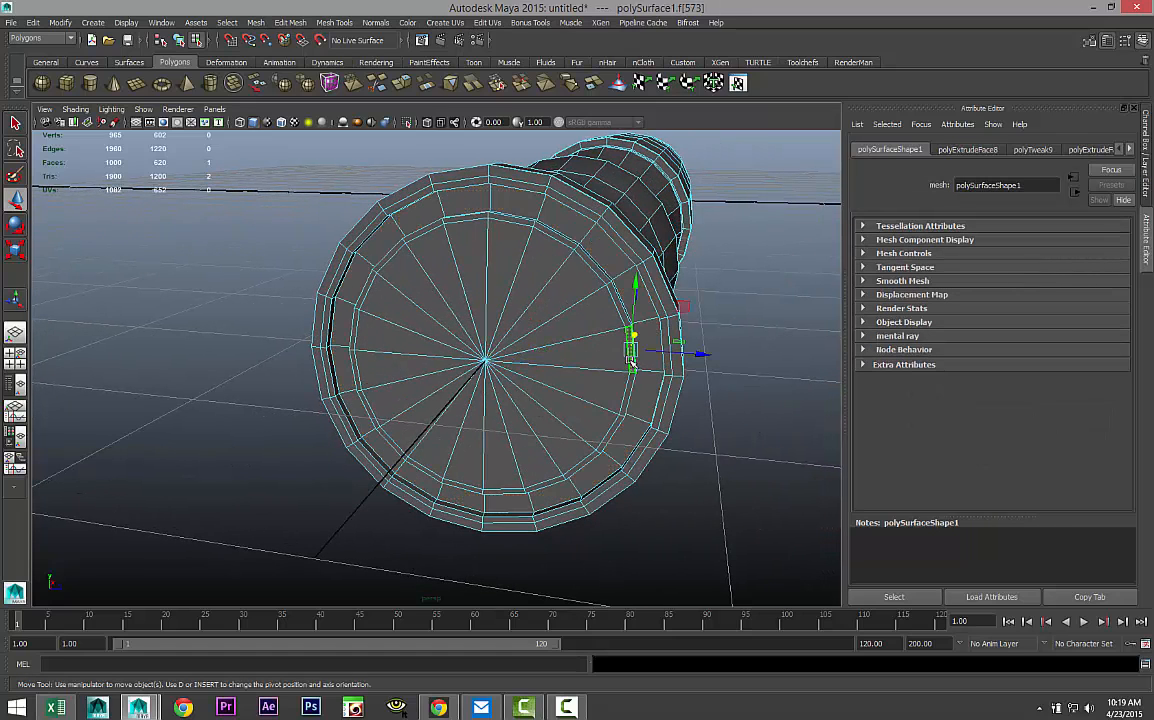
shift+double_click(352, 340)
alt+drag(362, 341, 348, 264)
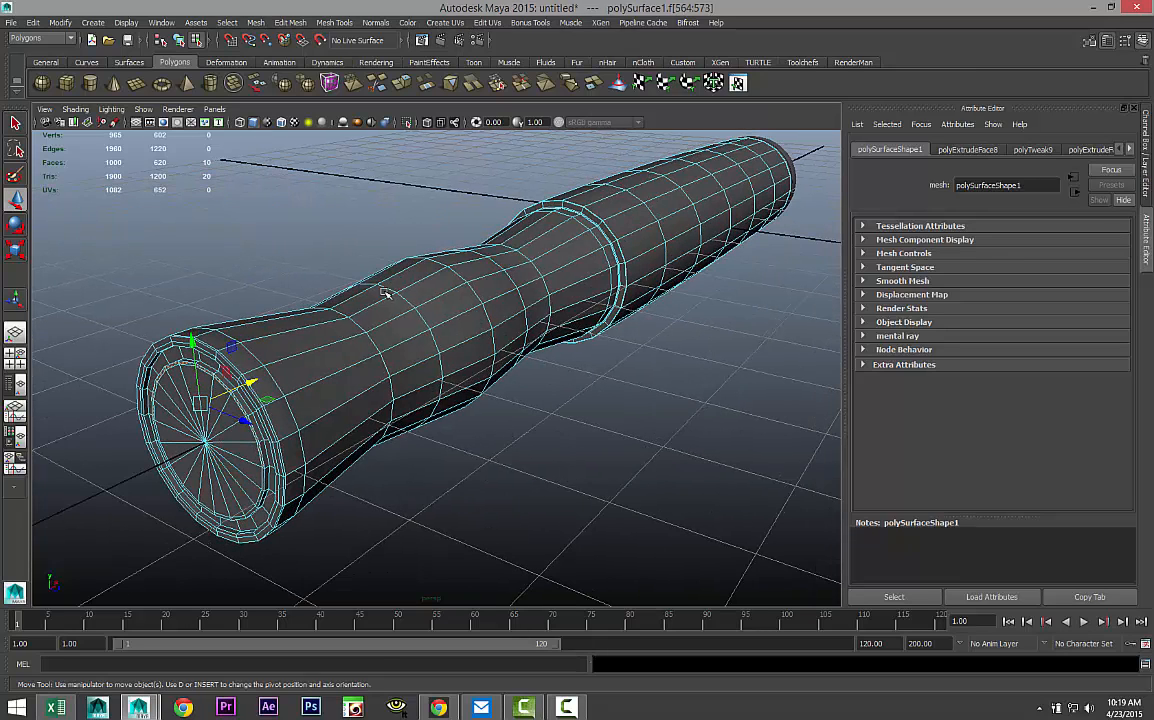
click(290, 22)
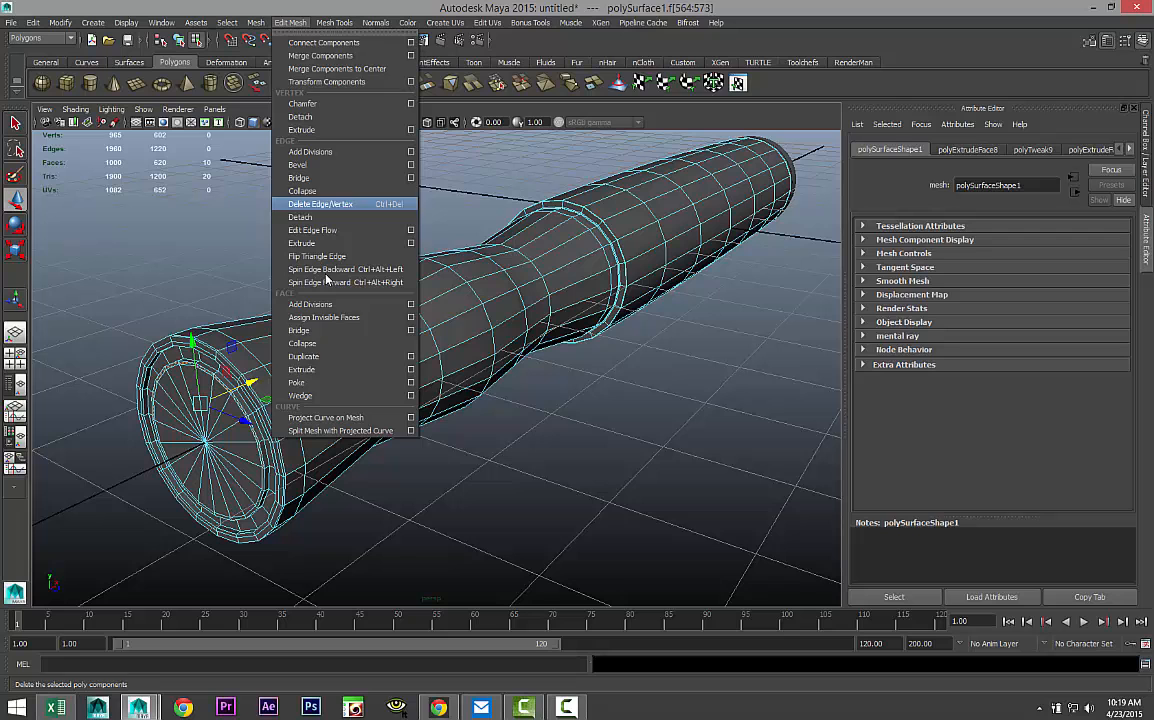
click(336, 370)
scroll(386, 424, down, 3)
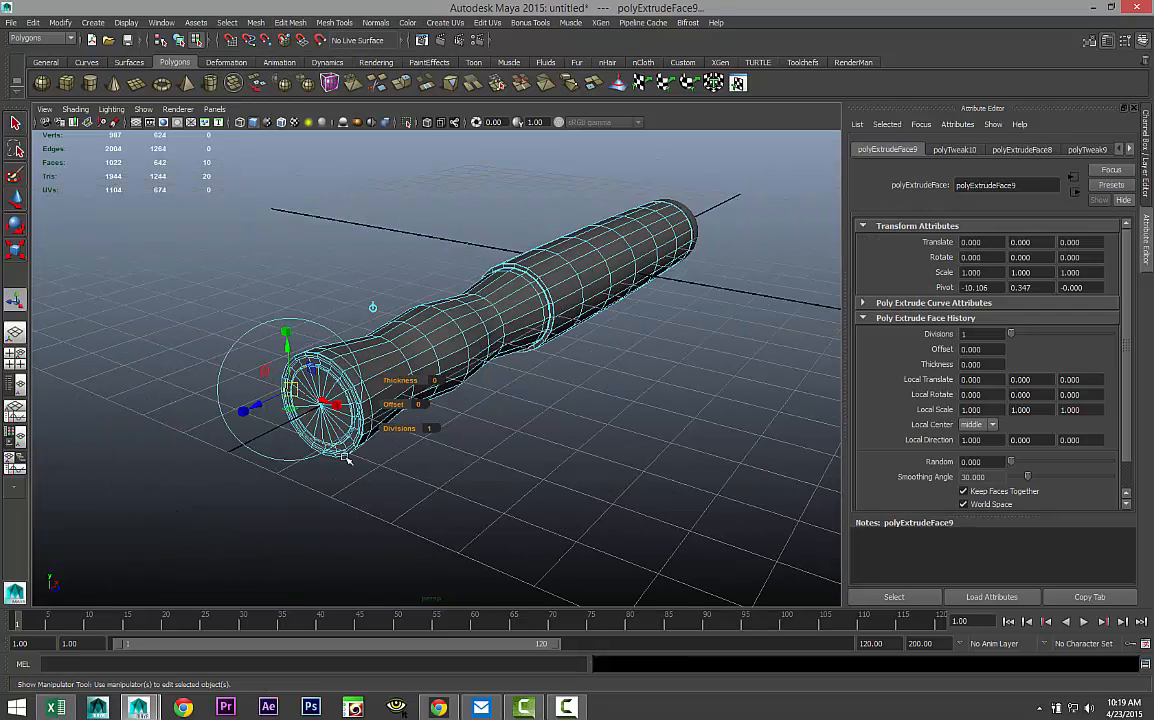
key(w)
drag(362, 366, 300, 402)
alt+drag(478, 430, 410, 436)
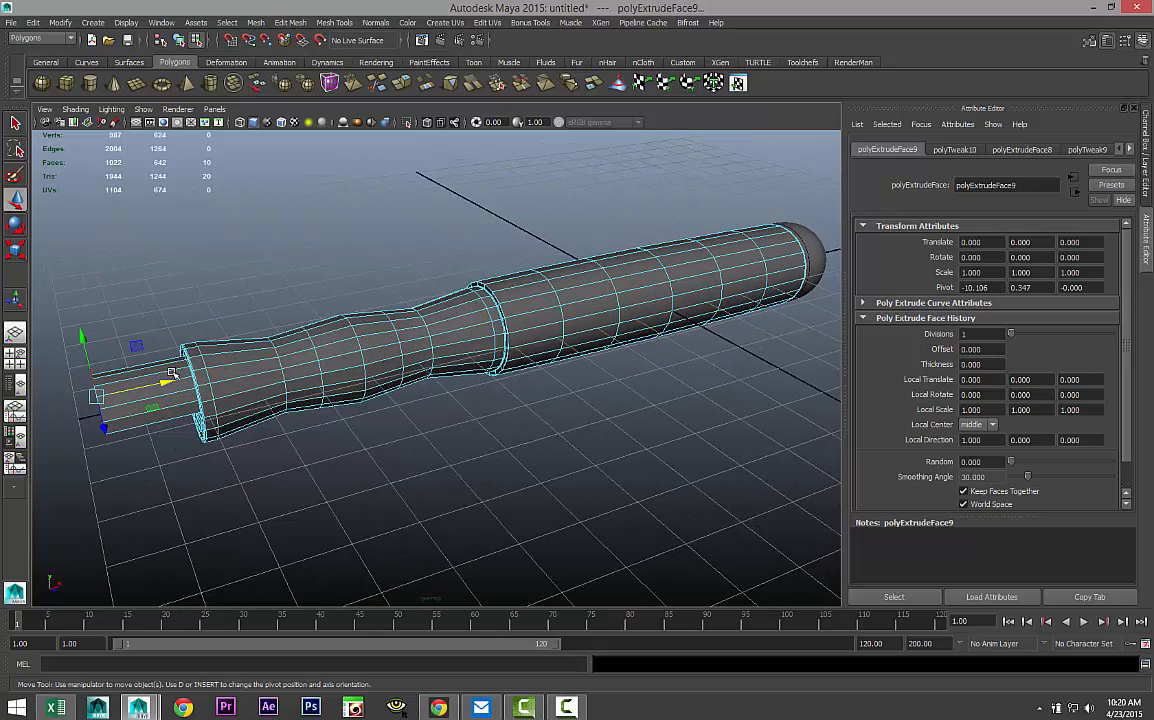
drag(170, 385, 161, 387)
Try to select the vertices along the half-tube's open end and push them along X back toward the grip.
alt+drag(248, 448, 251, 440)
alt+middle_drag(243, 438, 369, 448)
scroll(375, 450, up, 5)
alt+drag(378, 458, 425, 461)
alt+middle_drag(425, 461, 366, 451)
mouse_move(368, 452)
alt+mouse_down()
mouse_move(399, 461)
mouse_move(387, 451)
alt+mouse_up()
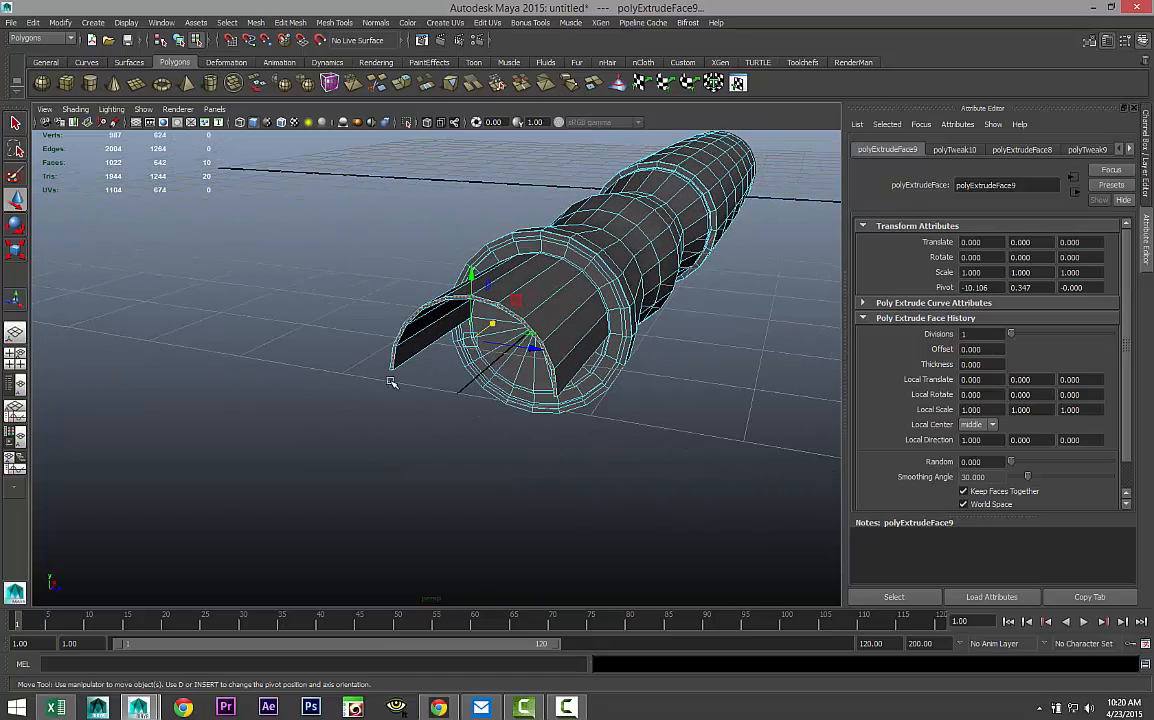
right_drag(390, 378, 346, 369)
click(391, 370)
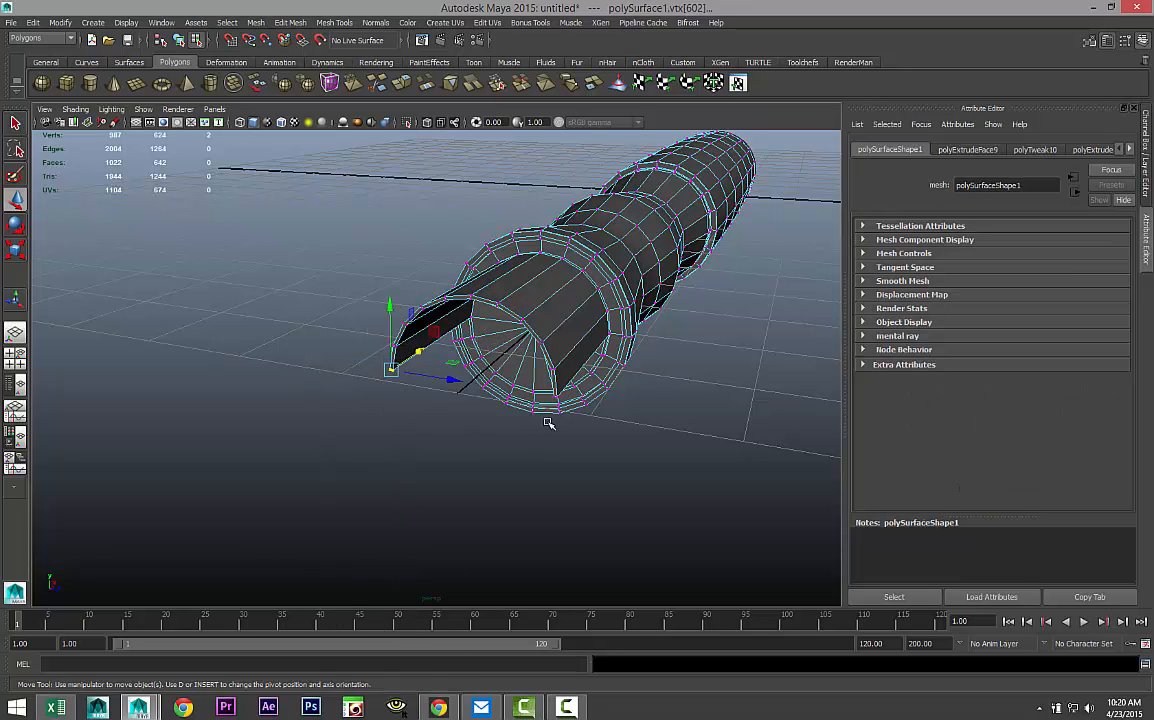
alt+drag(566, 466, 543, 471)
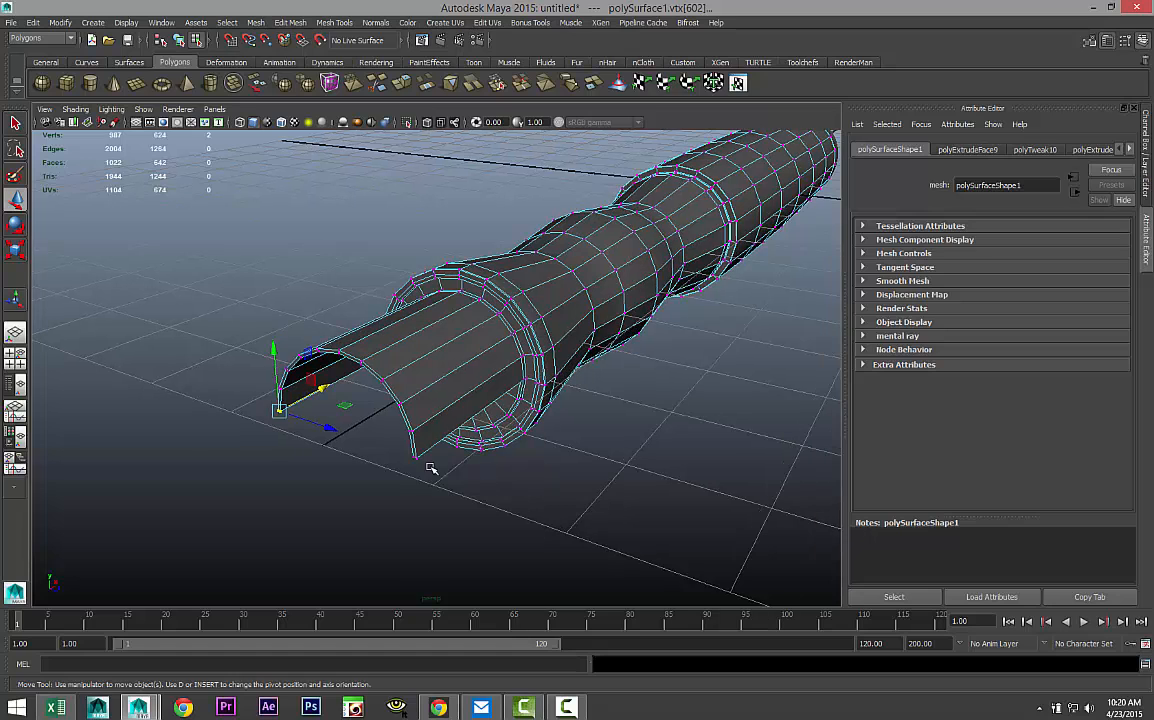
shift+click(414, 451)
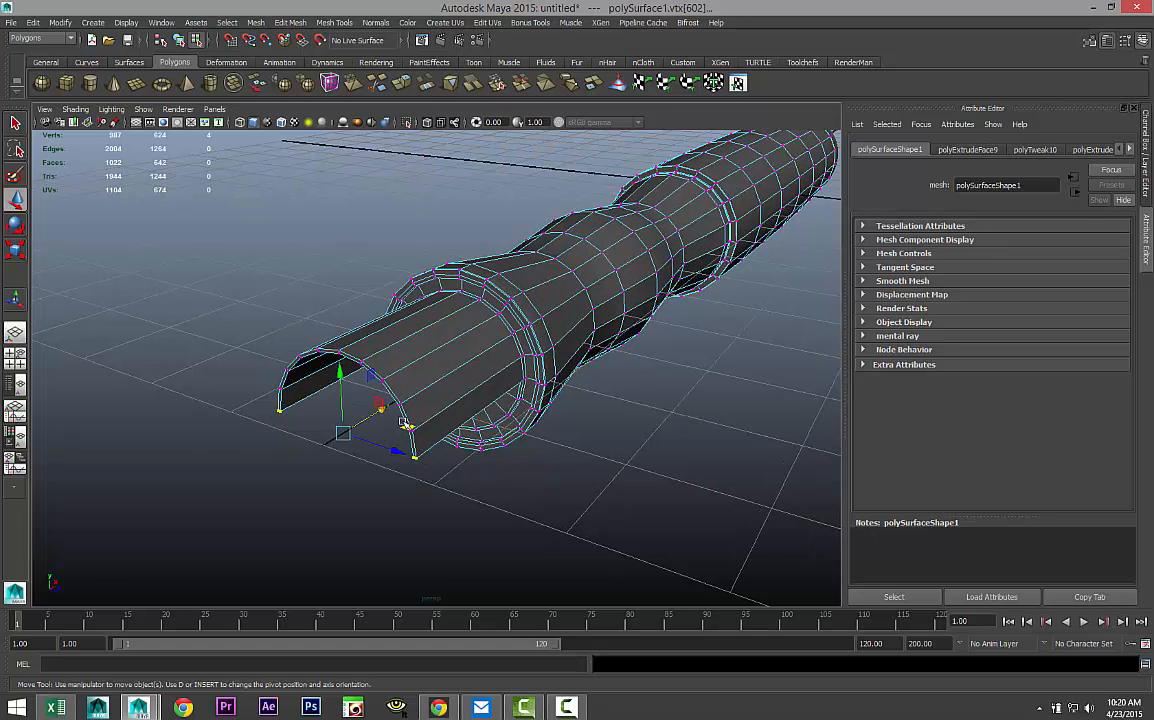
click(420, 436)
shift+drag(270, 382, 371, 390)
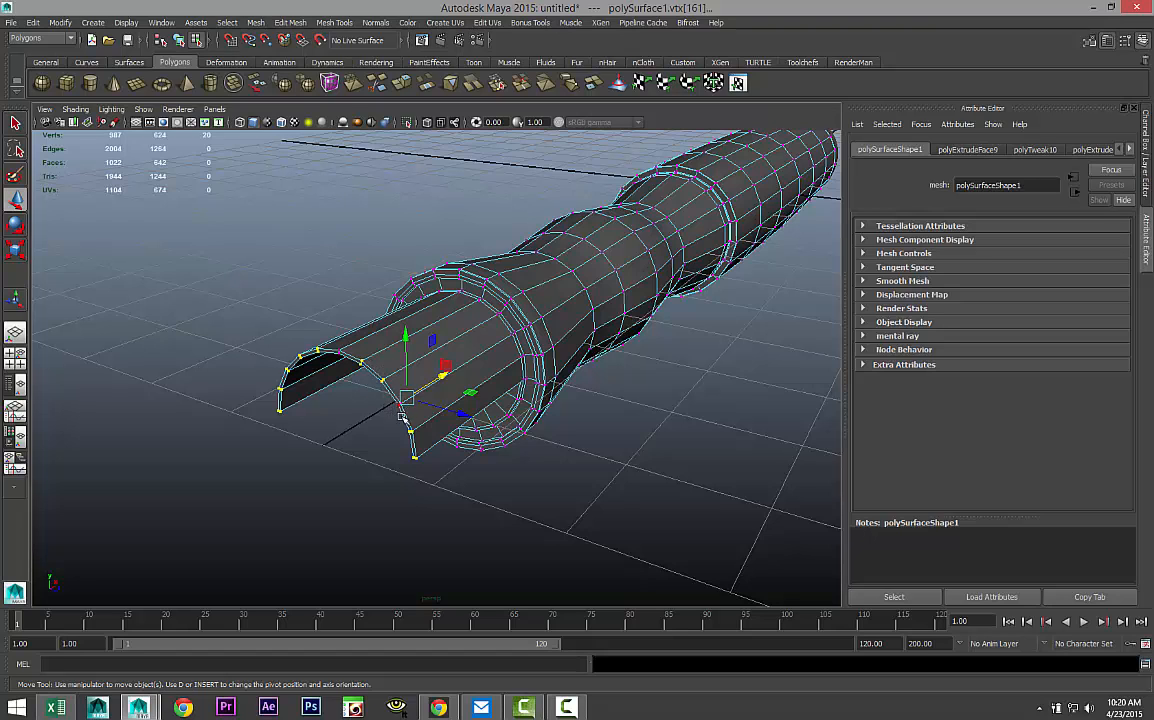
drag(445, 375, 470, 370)
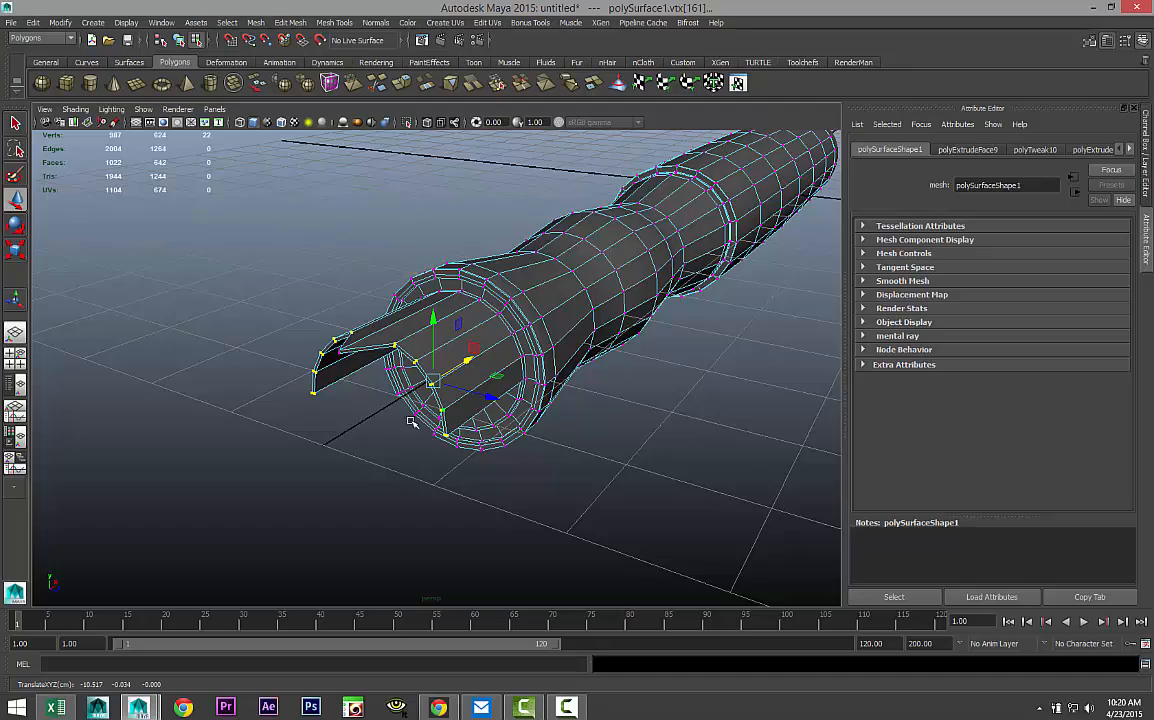
Try to adjust the vertex selection at the half-tube's open end and shorten the half-tube further along X.
mouse_move(323, 446)
alt+mouse_down()
mouse_move(332, 464)
mouse_move(314, 430)
mouse_move(285, 426)
mouse_move(317, 462)
alt+mouse_up()
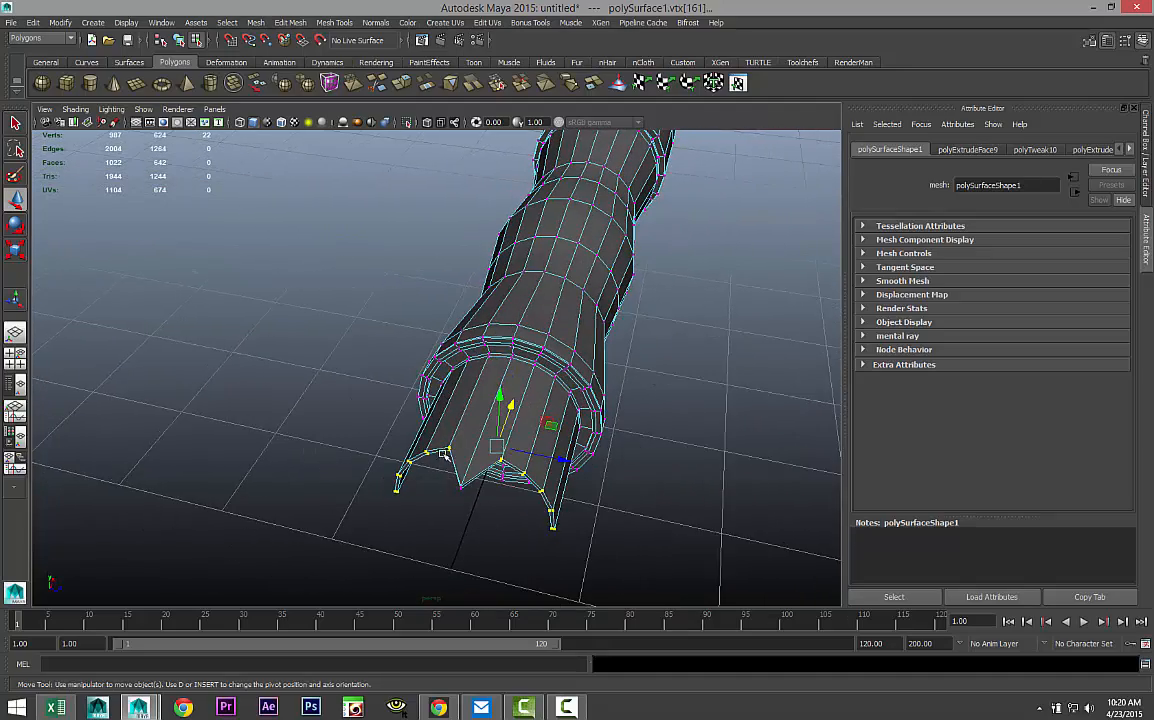
drag(497, 449, 475, 511)
alt+drag(667, 539, 563, 469)
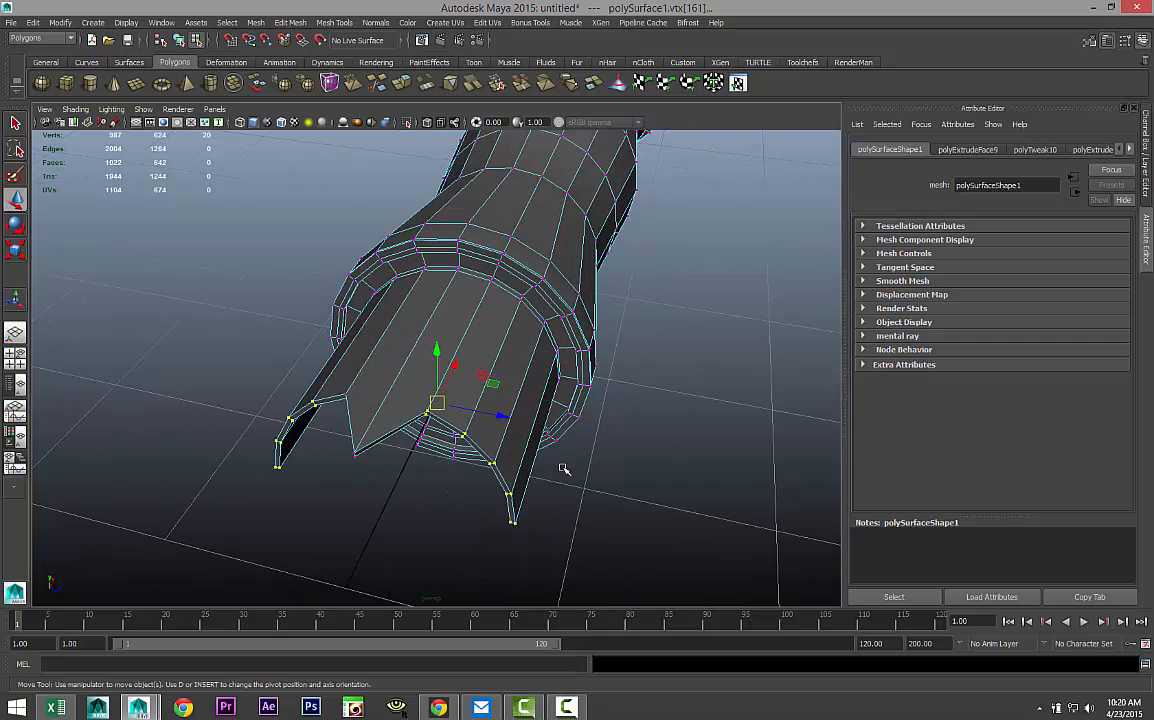
mouse_move(433, 432)
shift+mouse_down()
mouse_move(449, 458)
mouse_move(428, 482)
mouse_move(443, 451)
shift+mouse_up()
ctrl+drag(453, 408, 453, 414)
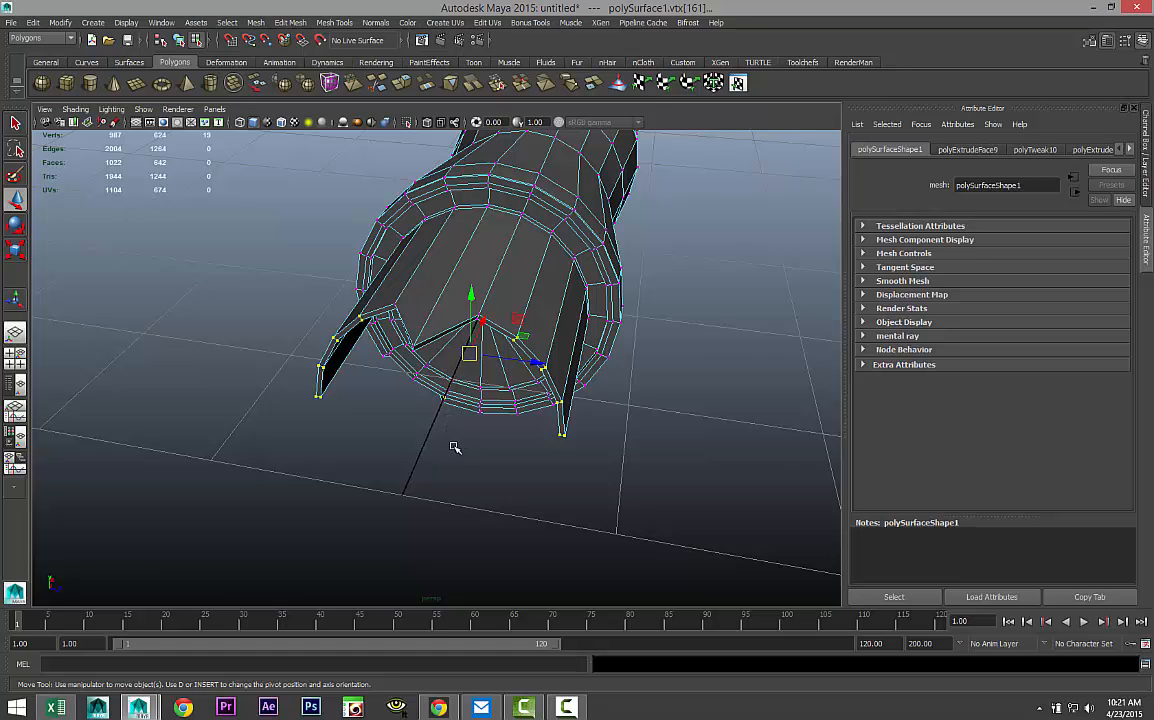
scroll(456, 453, up, 4)
alt+drag(447, 474, 448, 446)
alt+middle_drag(448, 448, 436, 515)
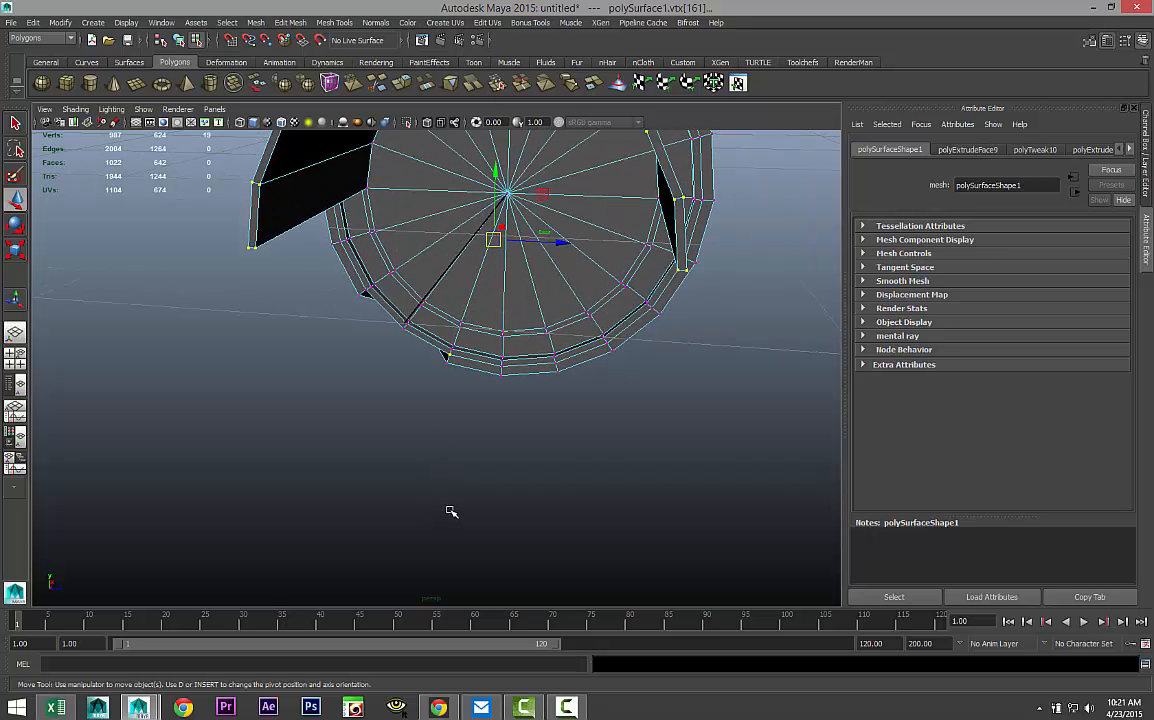
Undo the recent vertex selection changes and moves on the half-tube's open end.
key(ctrl+z)
key(ctrl+z)
key(ctrl+z)
key(ctrl+z)
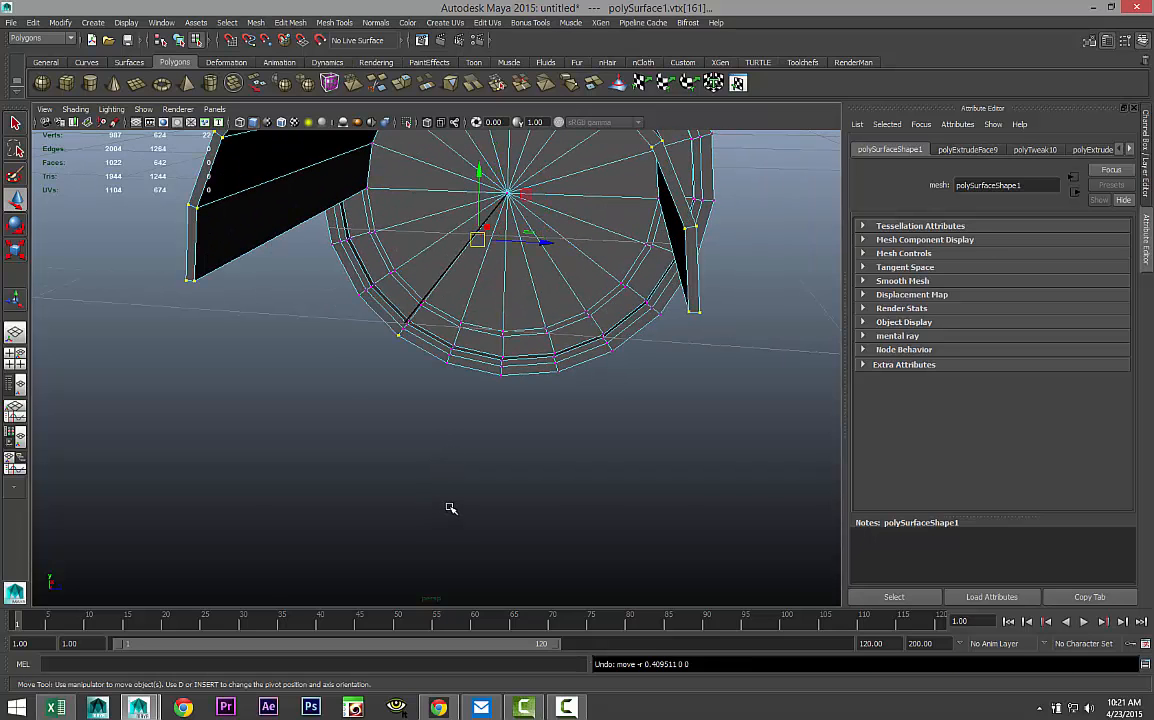
Push the half-tube's open-end vertices back toward the grip along X, leaving the top centre vertices in place as a tip.
alt+drag(431, 487, 453, 466)
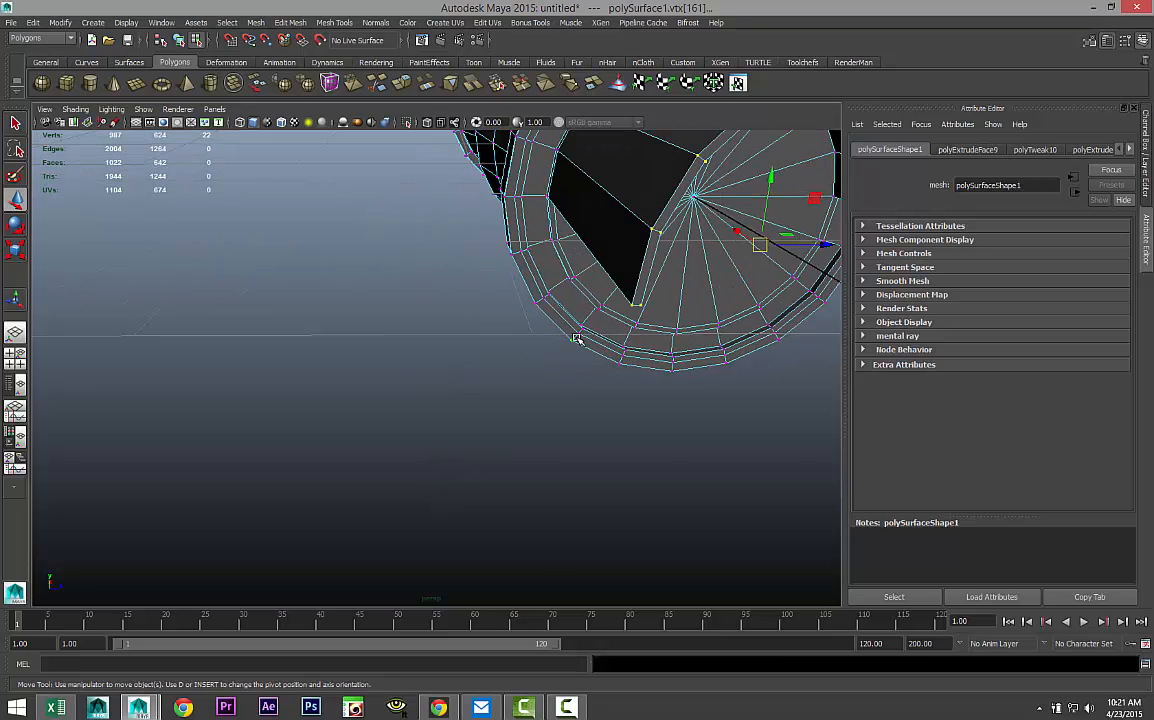
alt+drag(572, 389, 625, 416)
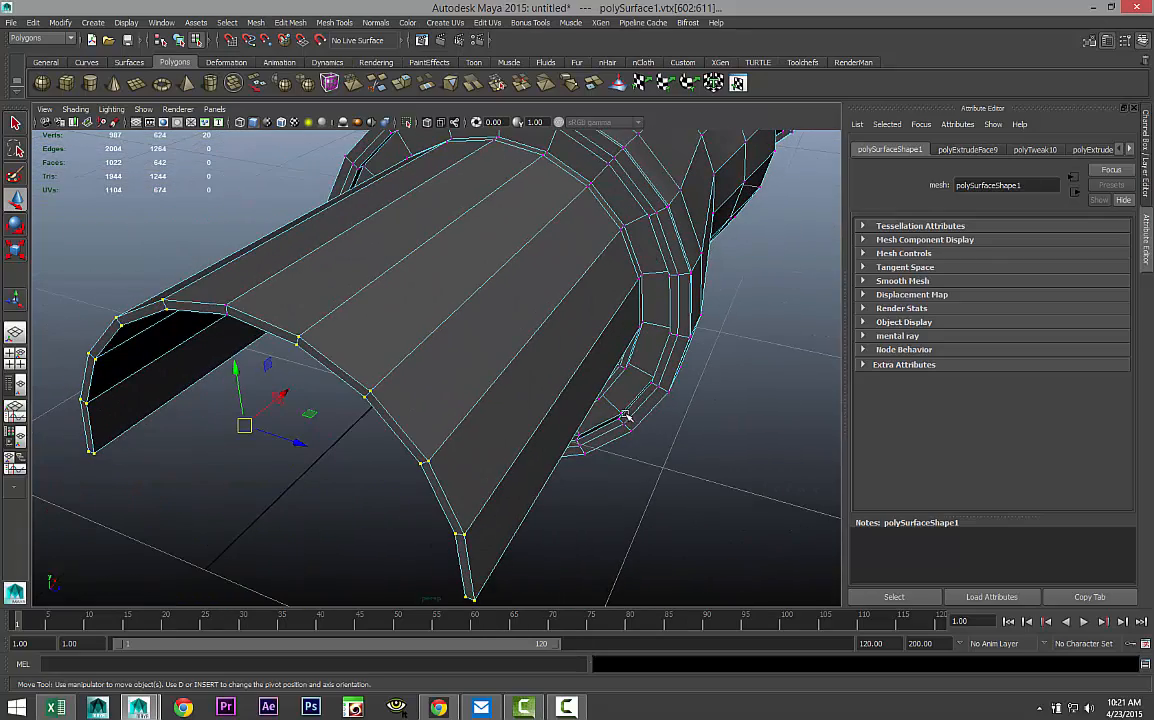
drag(285, 393, 368, 358)
key(ctrl+z)
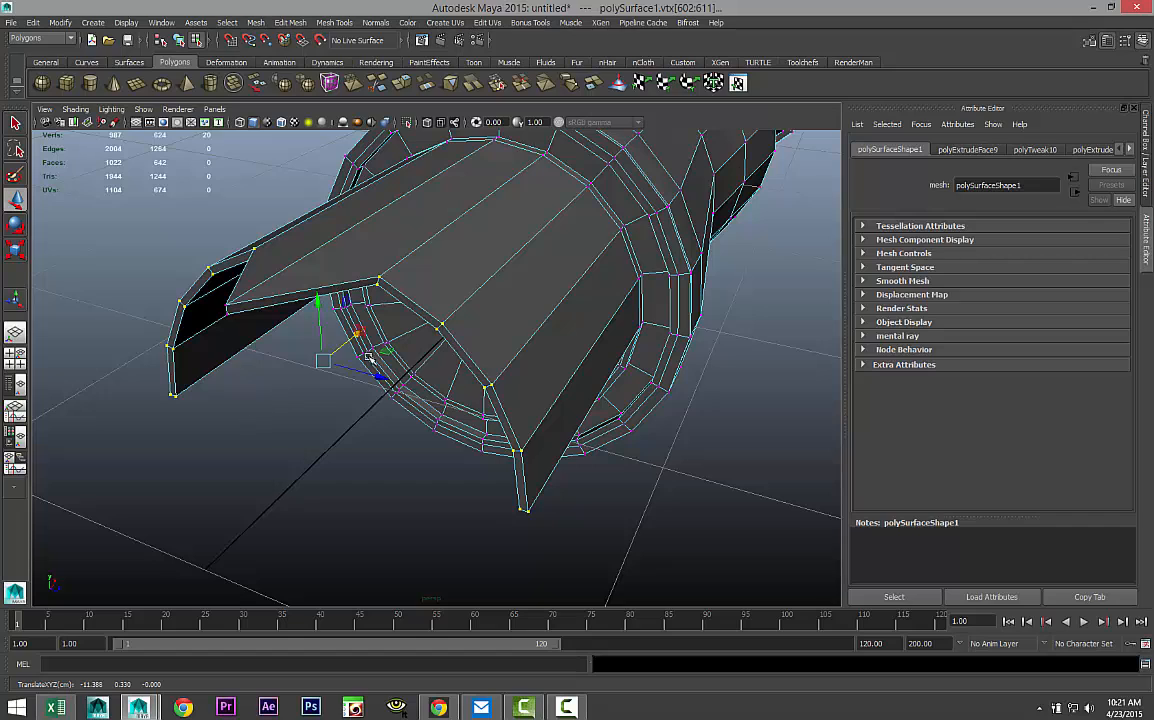
alt+drag(300, 384, 340, 438)
alt+middle_drag(340, 438, 338, 361)
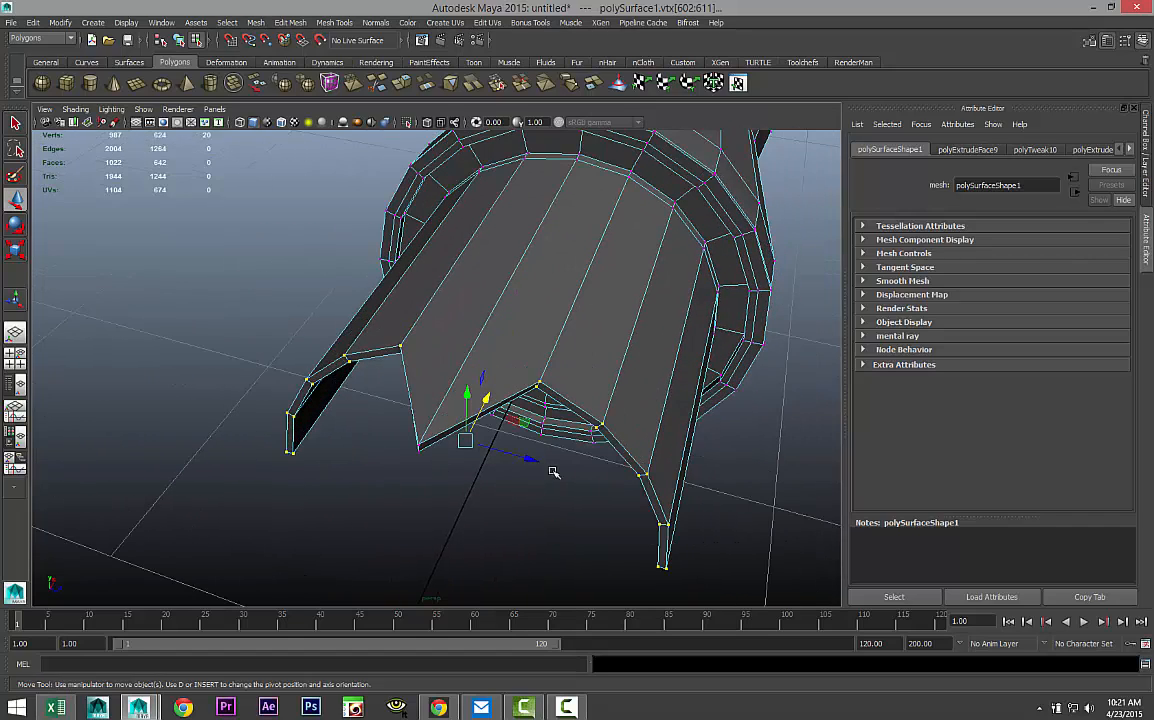
mouse_move(580, 460)
alt+mouse_down()
mouse_move(523, 459)
mouse_move(579, 448)
alt+mouse_up()
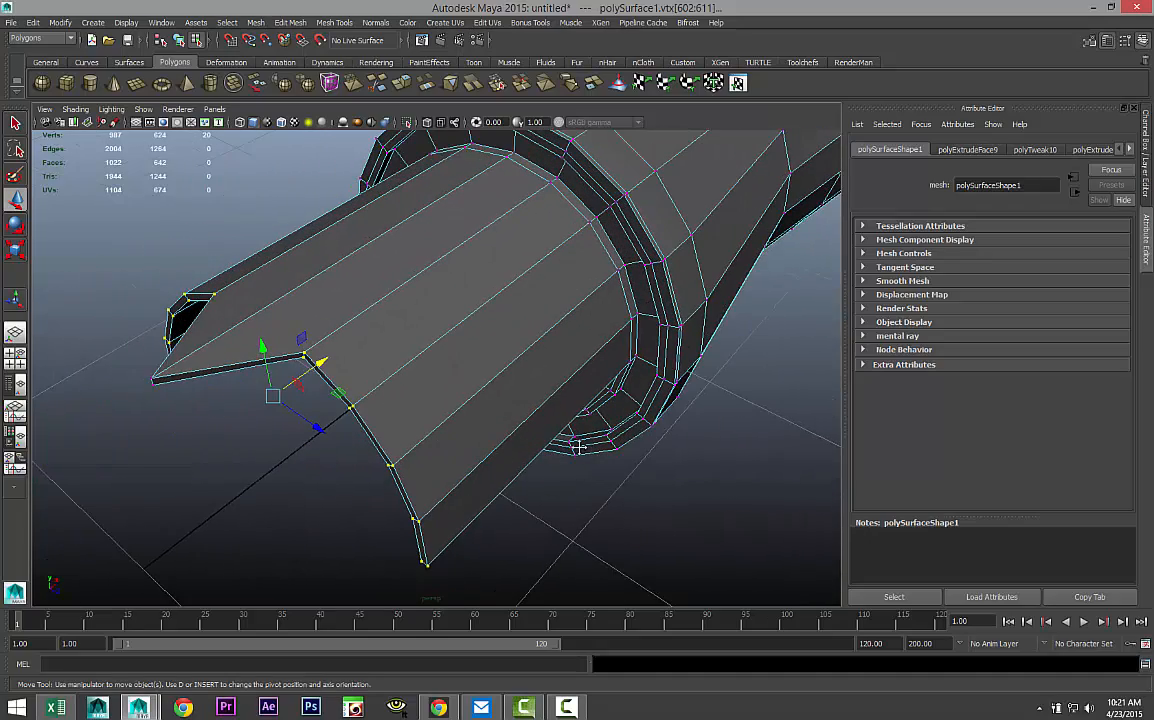
In the top view, push the end vertices outside the pair flanking the tip toward the grip along X on both sides.
click(15, 355)
key(space)
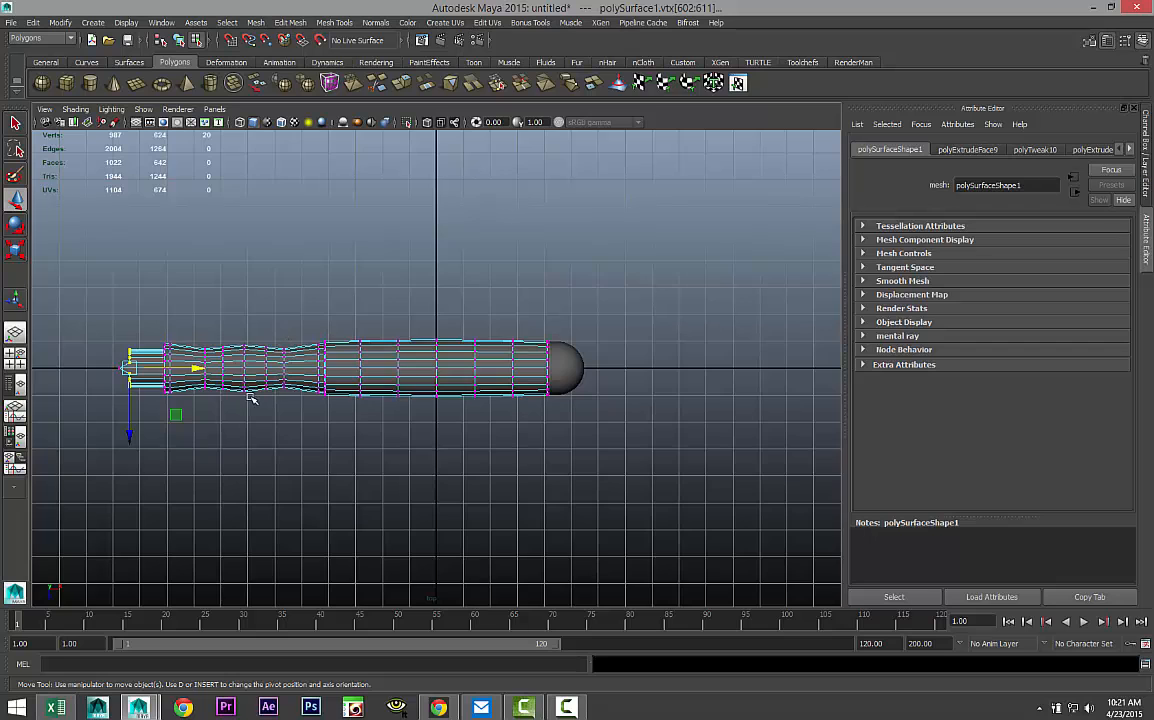
key(f)
scroll(300, 391, down, 5)
scroll(314, 396, up, 4)
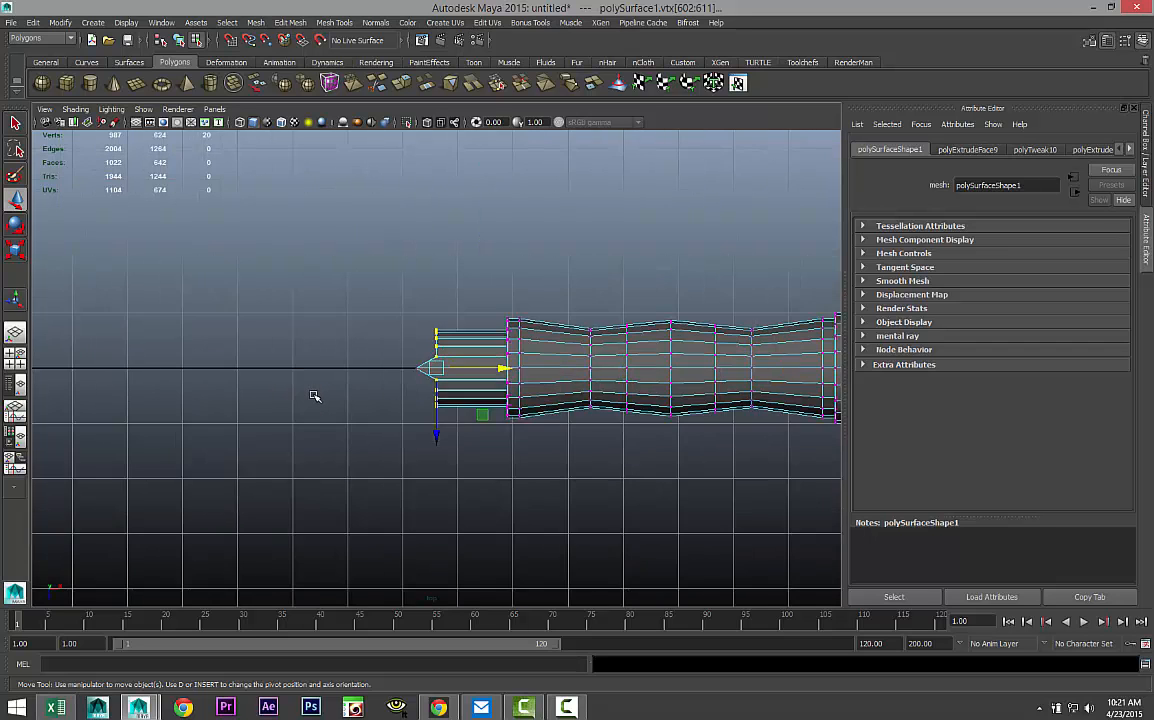
scroll(369, 386, up, 2)
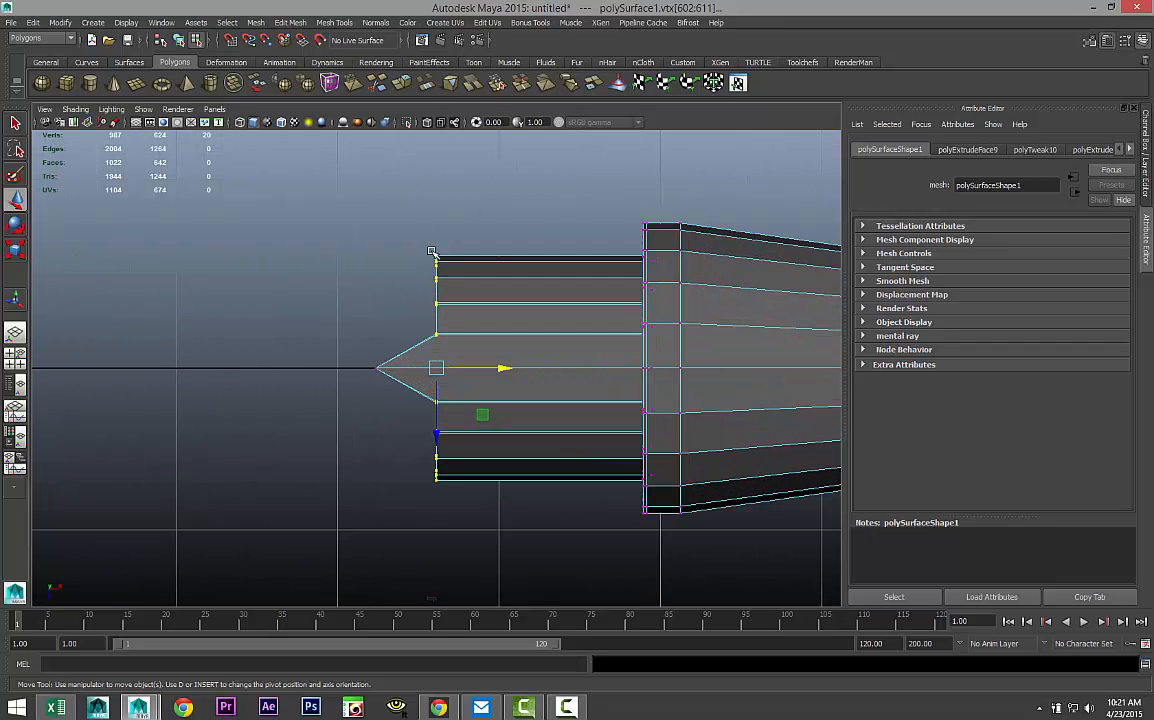
drag(416, 242, 456, 318)
shift+drag(413, 503, 462, 425)
drag(505, 371, 559, 380)
Continue the taper by pushing the successively outer vertex groups on both sides farther along X toward the grip.
drag(470, 242, 503, 281)
shift+drag(465, 507, 520, 452)
drag(557, 369, 600, 388)
drag(520, 246, 549, 271)
shift+drag(552, 497, 524, 455)
drag(603, 372, 640, 372)
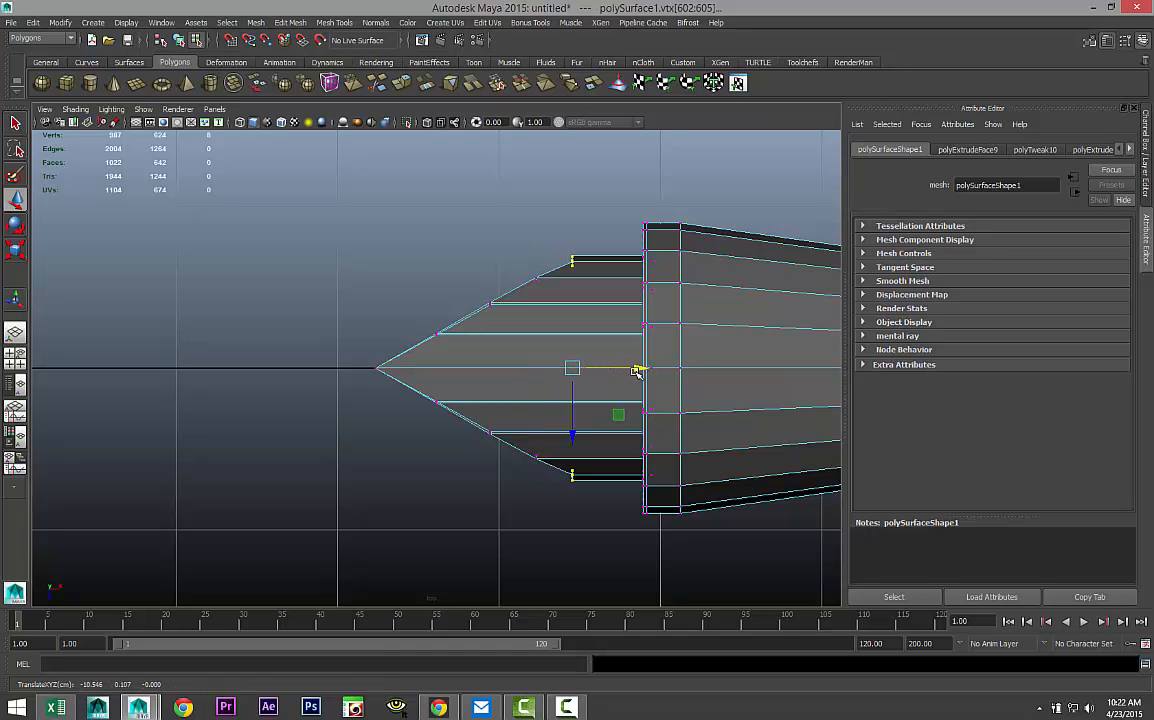
Try to nudge the outermost end vertices on both sides of the half-tube along X toward the grip.
scroll(599, 288, up, 1)
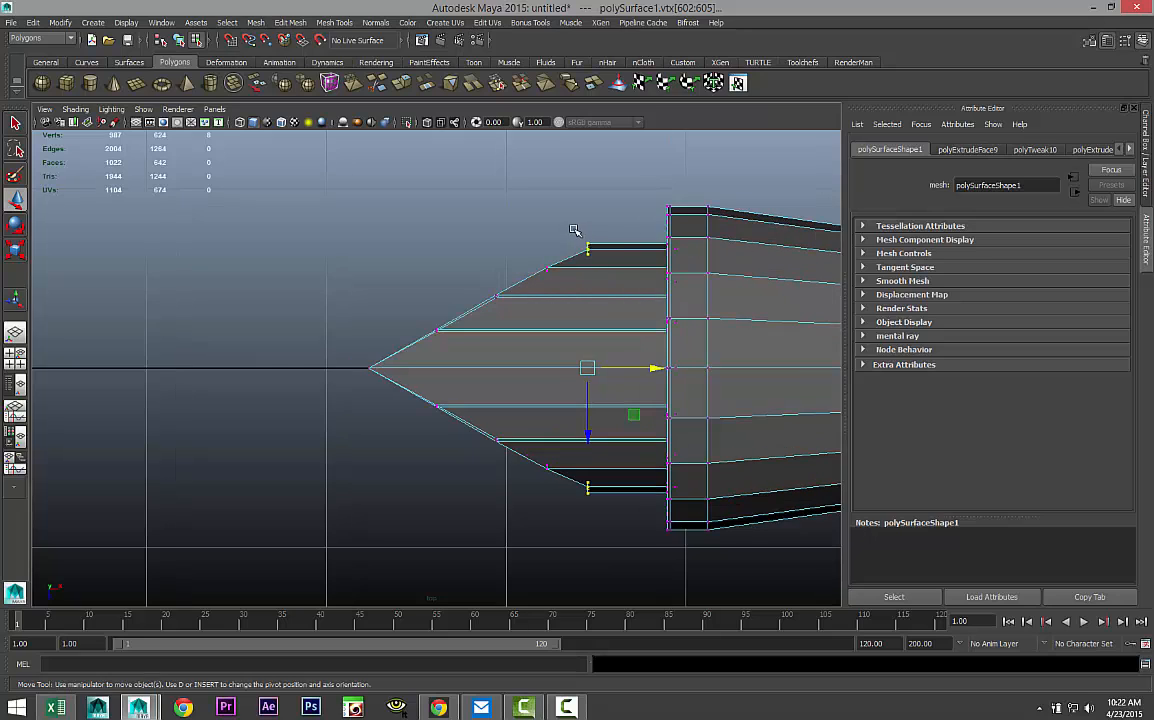
drag(574, 230, 604, 258)
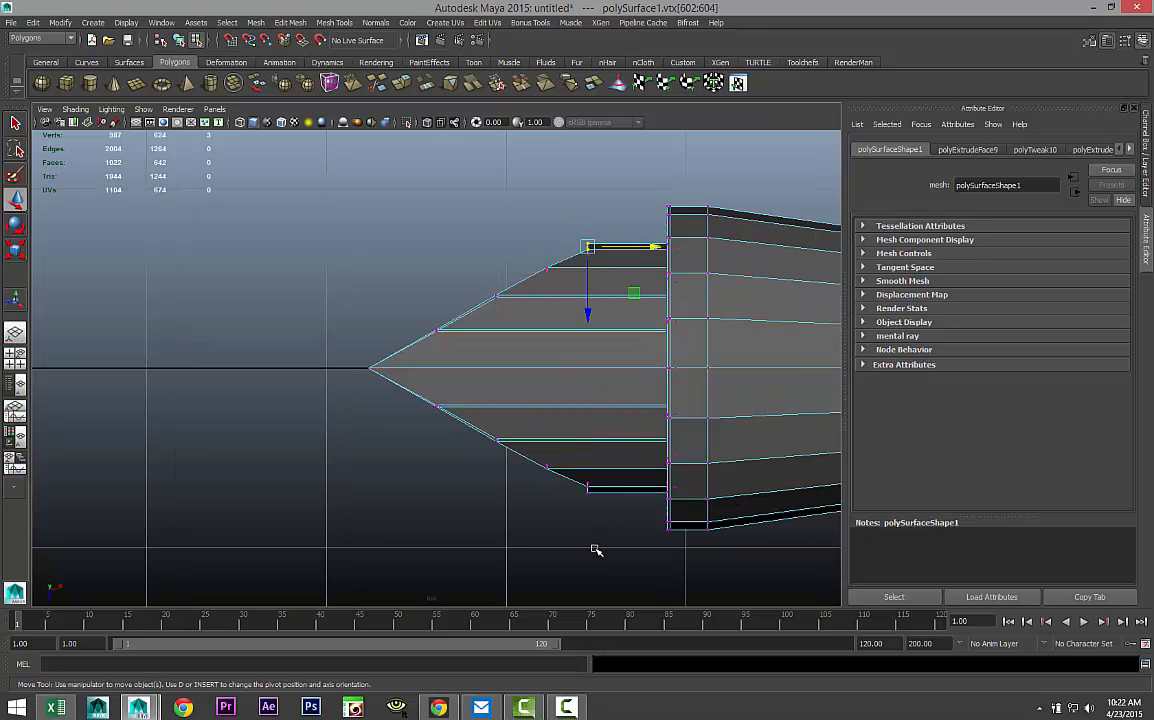
drag(567, 519, 605, 487)
shift+click(603, 486)
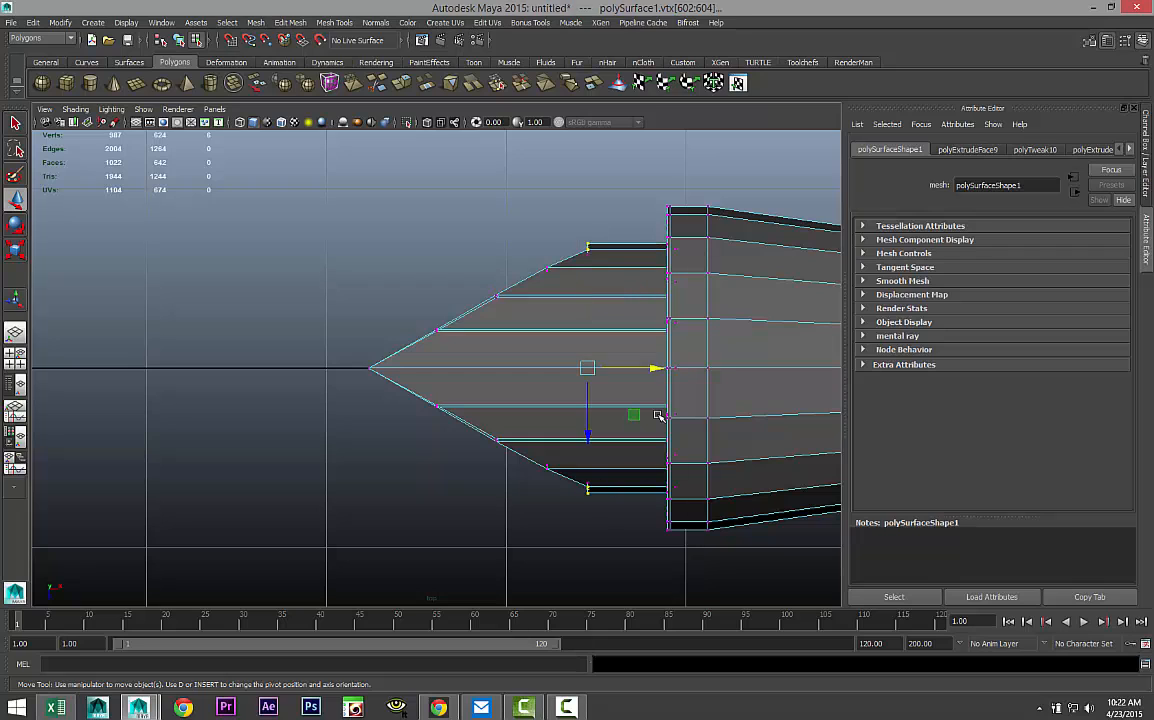
mouse_move(656, 370)
mouse_down()
mouse_move(695, 376)
mouse_move(657, 375)
mouse_up()
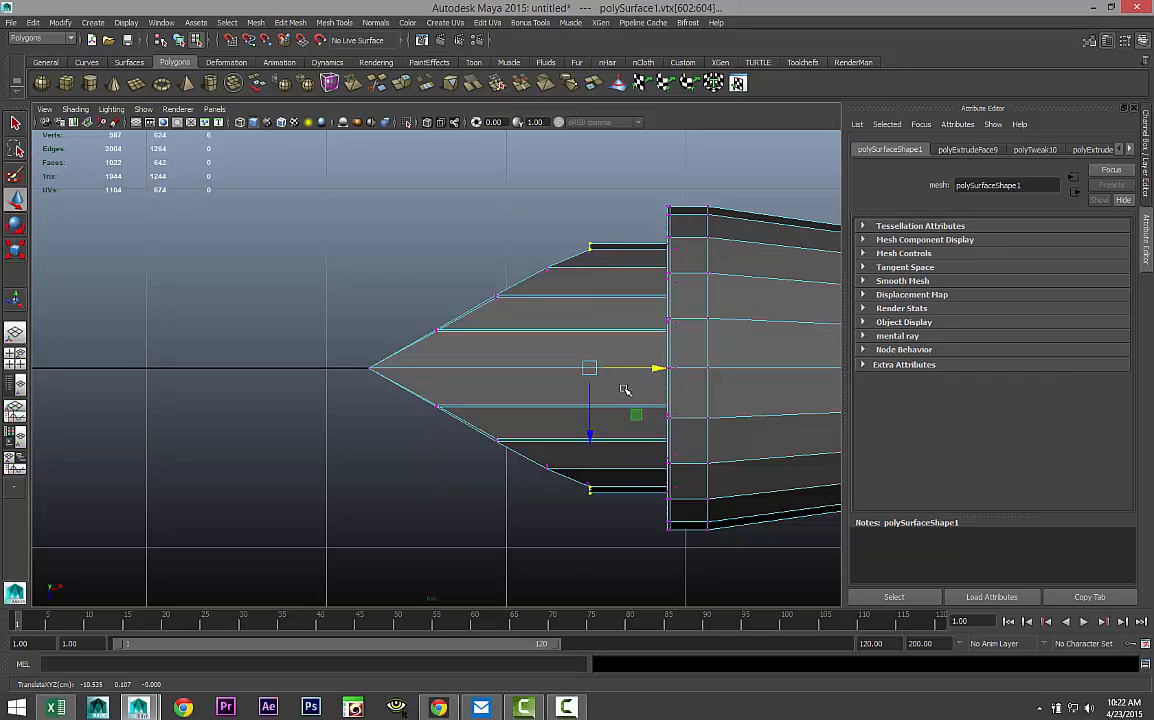
key(ctrl+z)
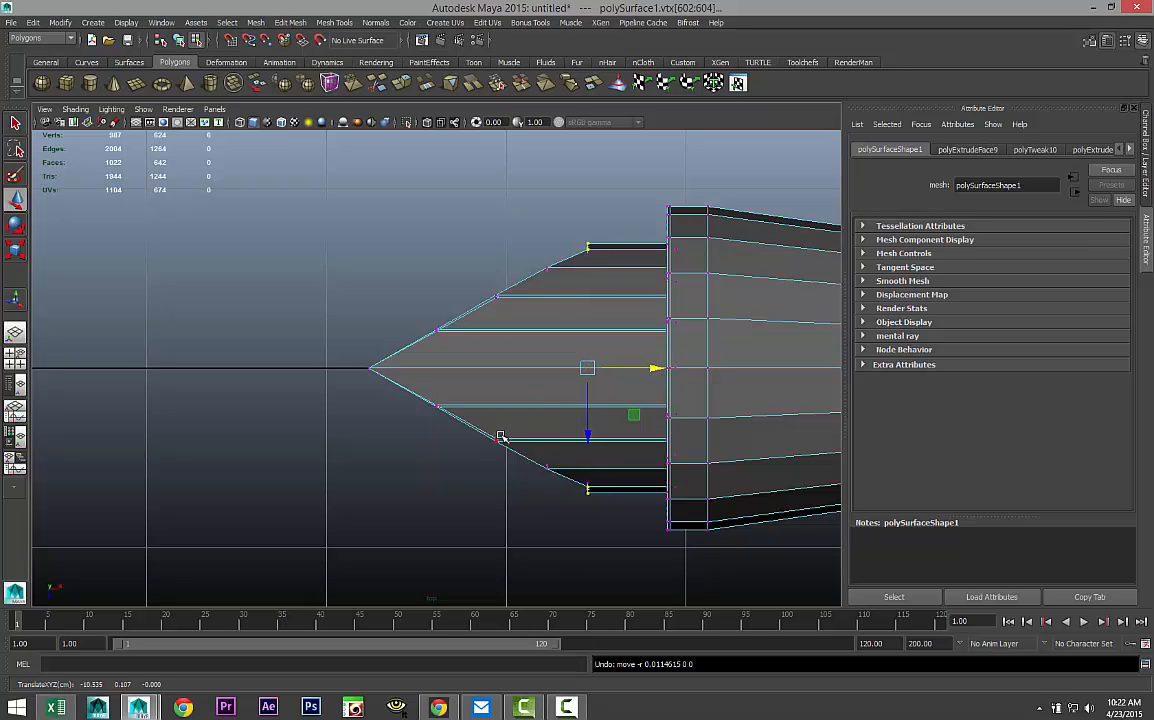
In the perspective view, limit the selection to the half-tube's lowest corner vertices on both sides and push them along X toward the grip.
click(15, 355)
key(space)
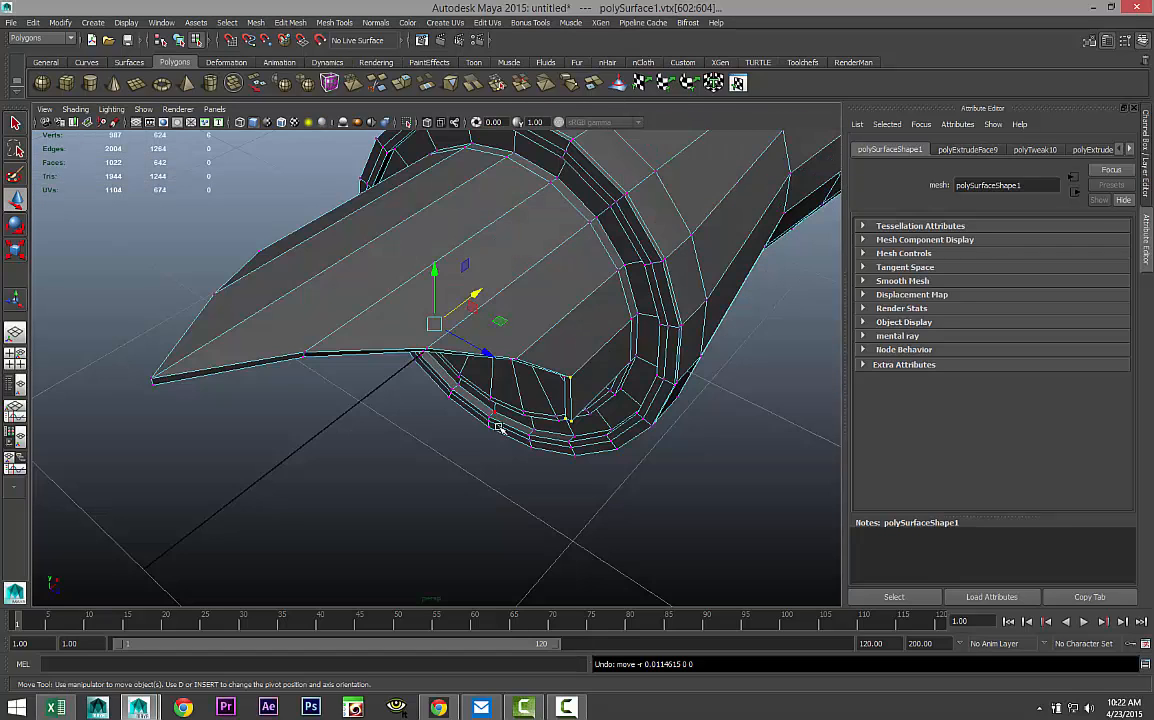
alt+drag(490, 451, 491, 430)
alt+drag(479, 363, 487, 447)
scroll(483, 445, up, 3)
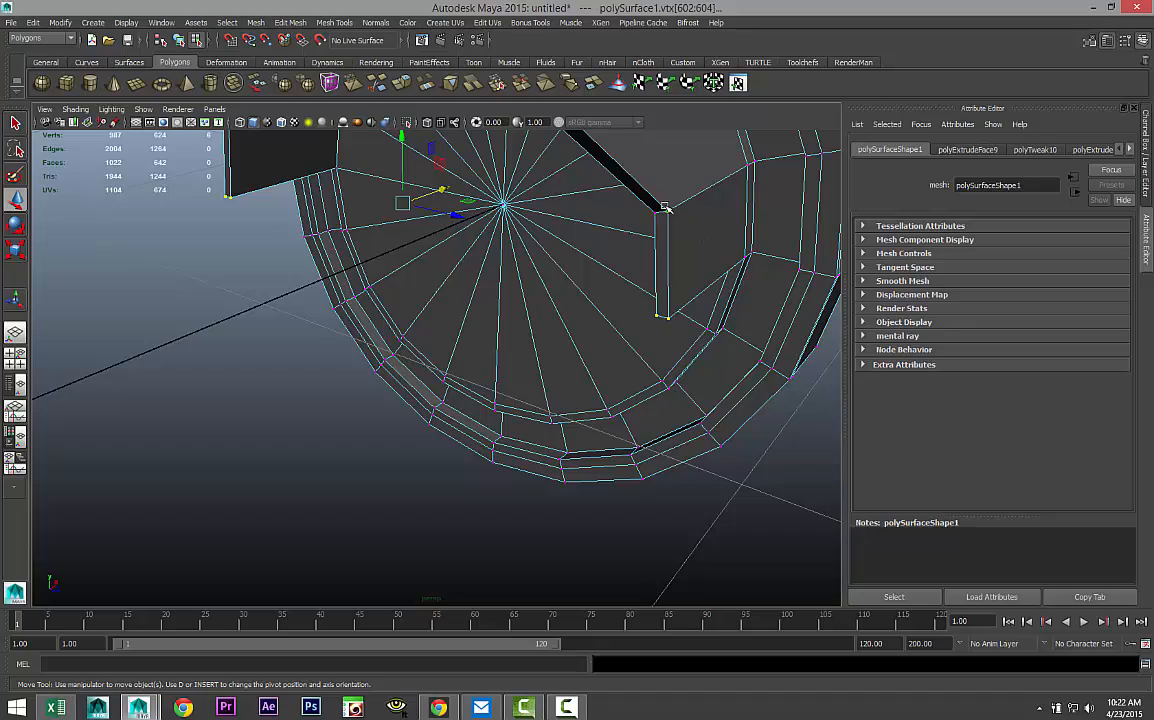
scroll(290, 371, down, 5)
alt+drag(301, 378, 482, 370)
alt+middle_drag(505, 367, 384, 416)
alt+drag(384, 416, 443, 443)
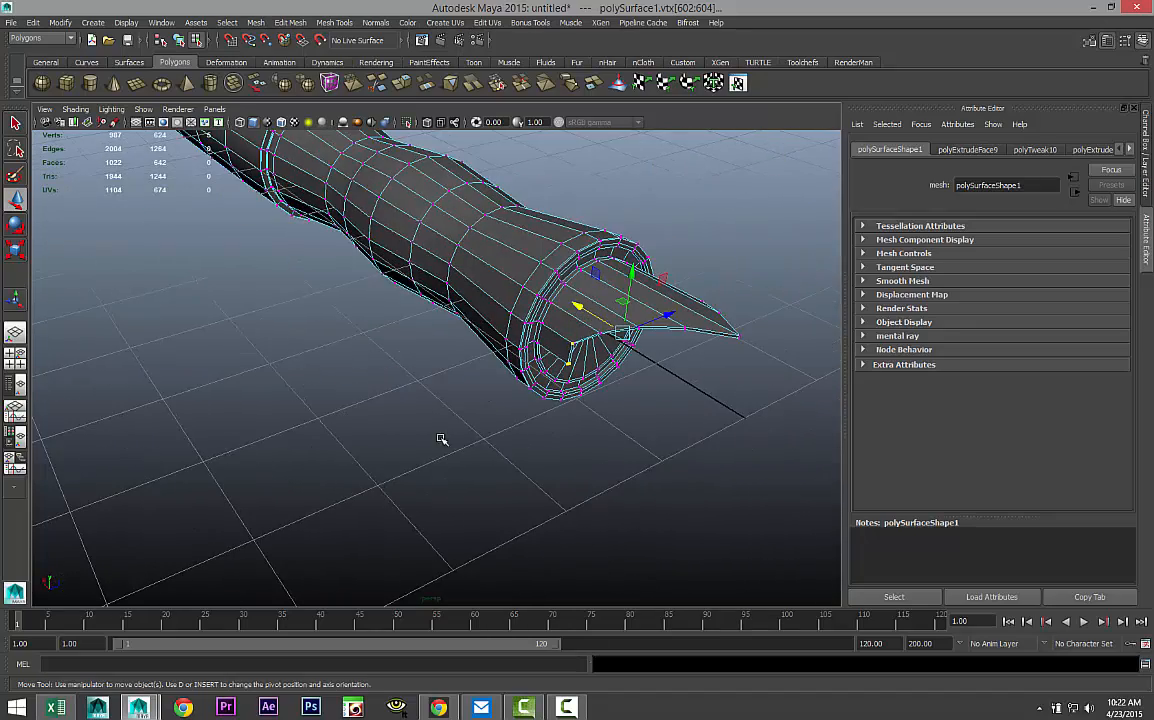
scroll(484, 433, up, 3)
click(716, 404)
scroll(716, 404, down, 2)
scroll(716, 403, up, 3)
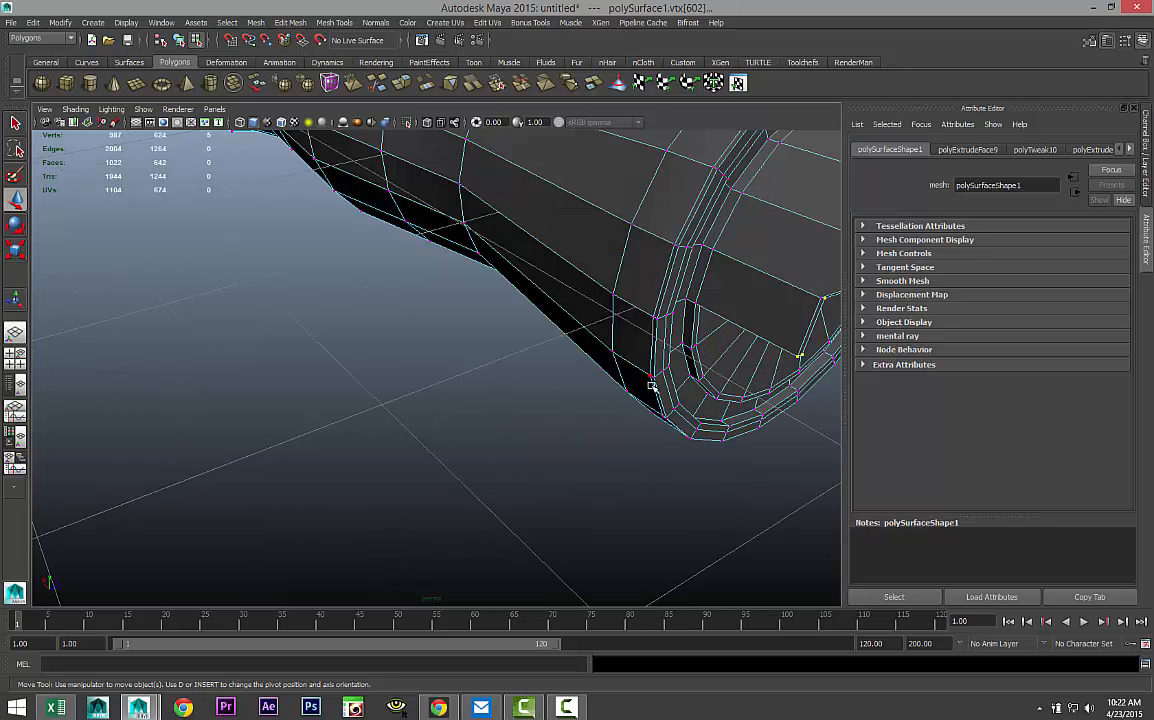
scroll(651, 388, down, 2)
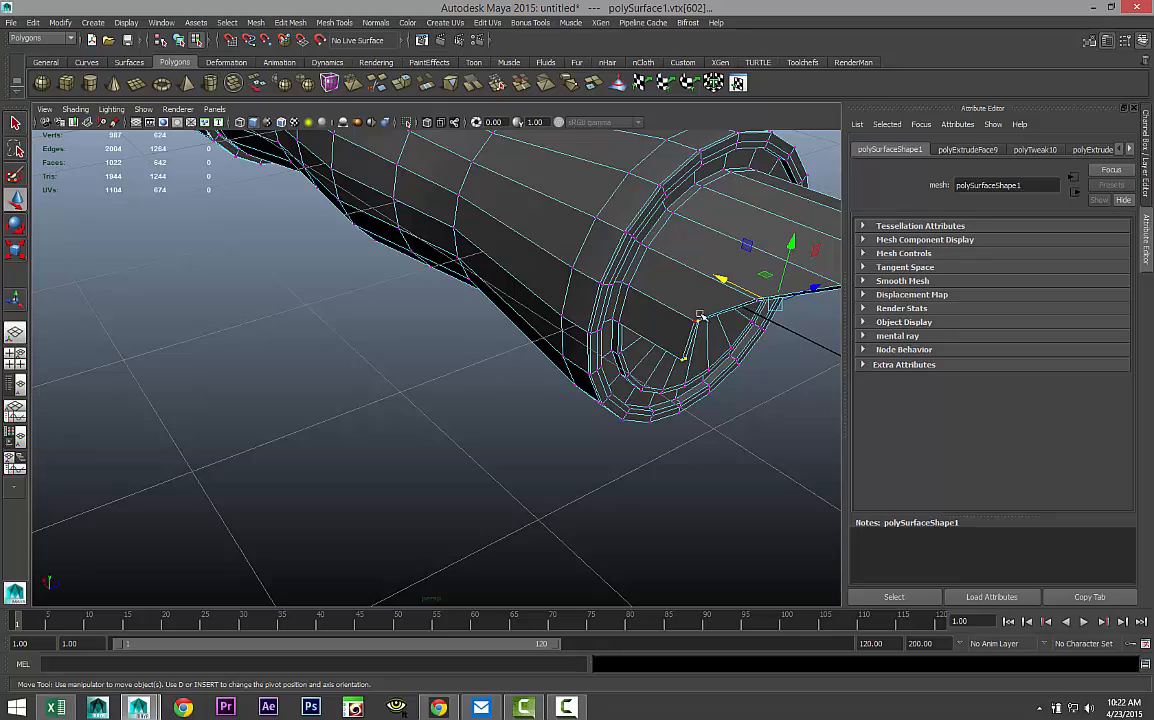
middle_drag(703, 323, 705, 333)
alt+drag(708, 382, 458, 436)
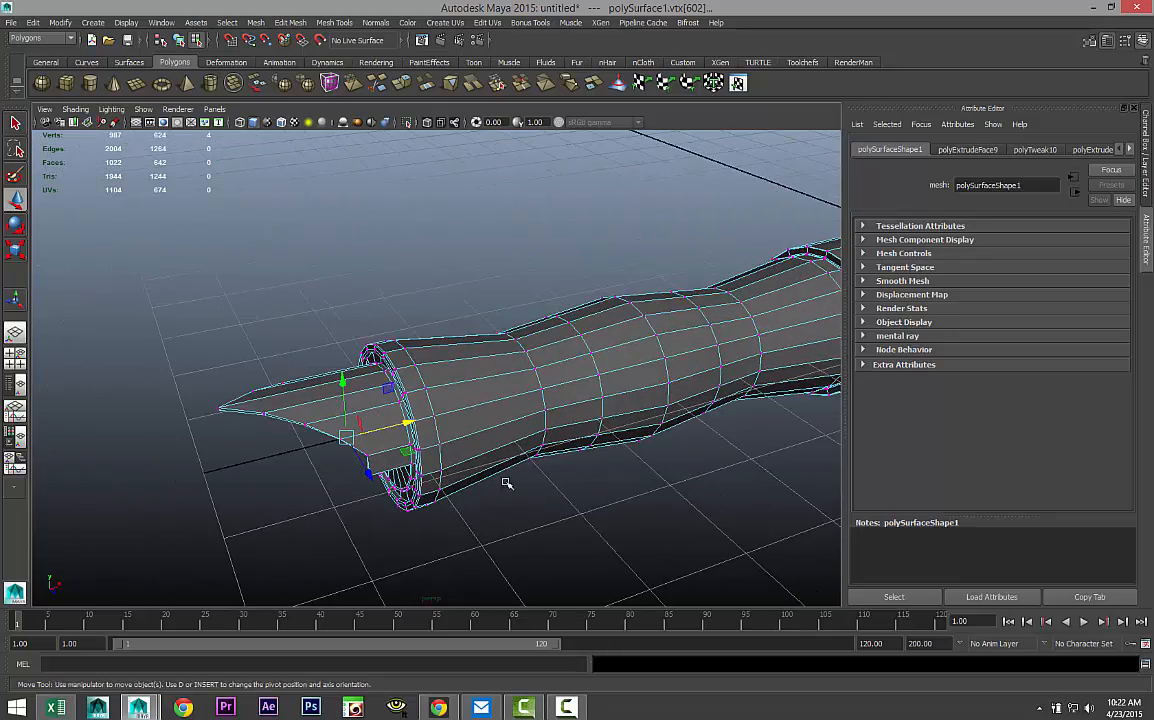
drag(370, 381, 316, 393)
drag(413, 421, 430, 421)
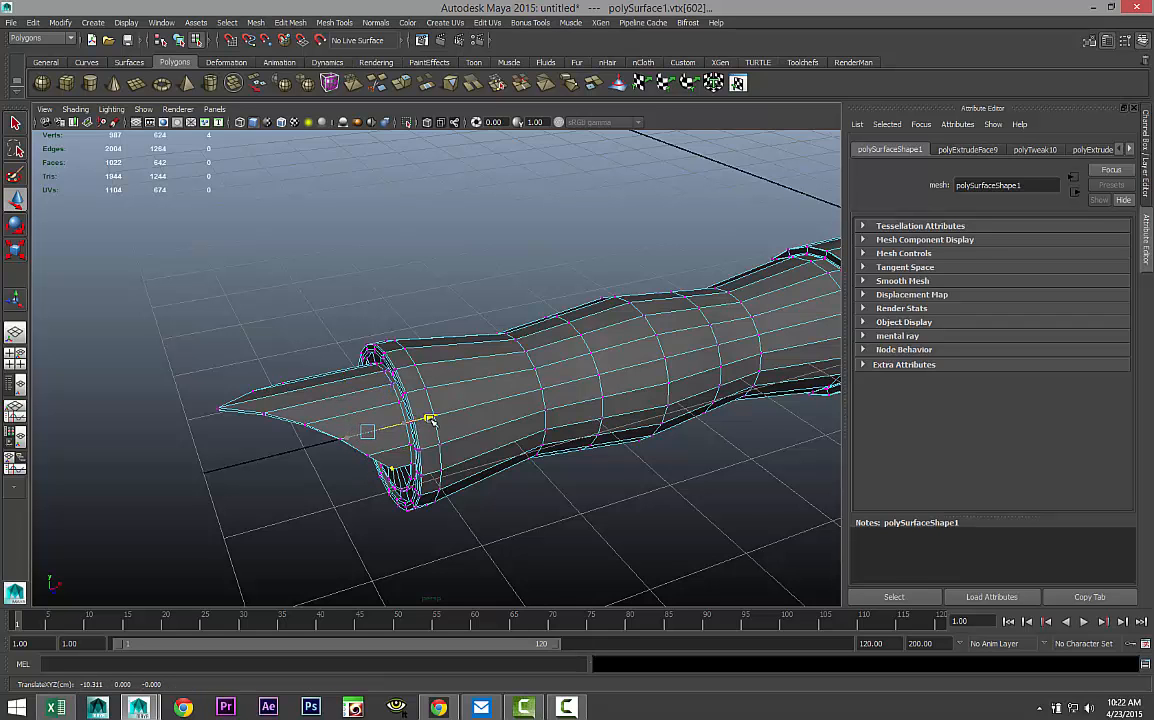
alt+drag(443, 510, 370, 470)
click(410, 482)
In the top view, select all vertices of the pointed end and pull them outward along X to lengthen the half-tube.
click(30, 366)
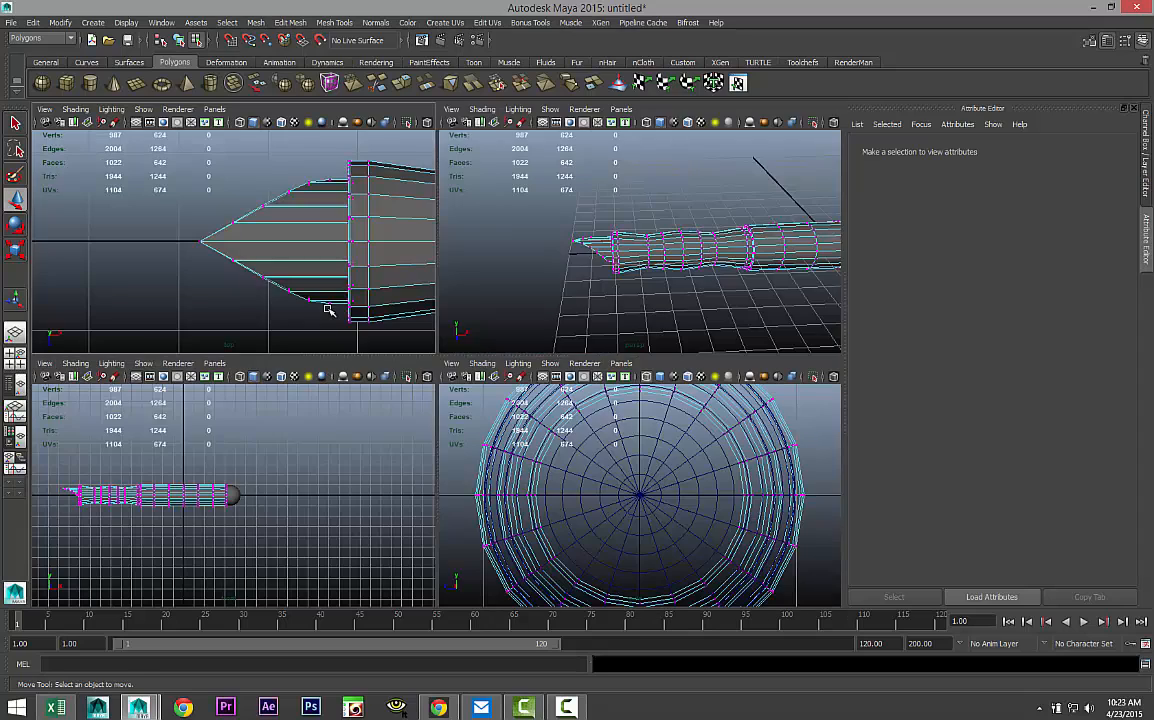
key(space)
drag(335, 199, 643, 547)
drag(566, 368, 417, 367)
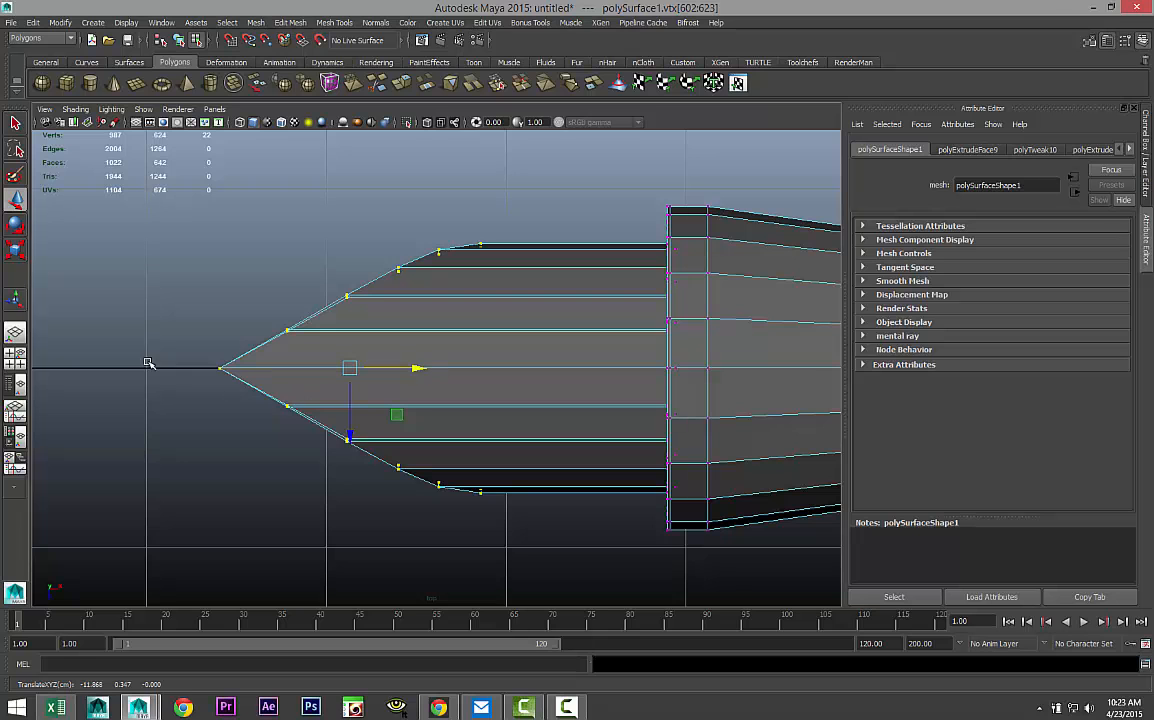
In the perspective view, pull the pointed end's vertices slightly farther out along X.
click(14, 330)
key(space)
scroll(567, 360, down, 3)
scroll(565, 360, up, 5)
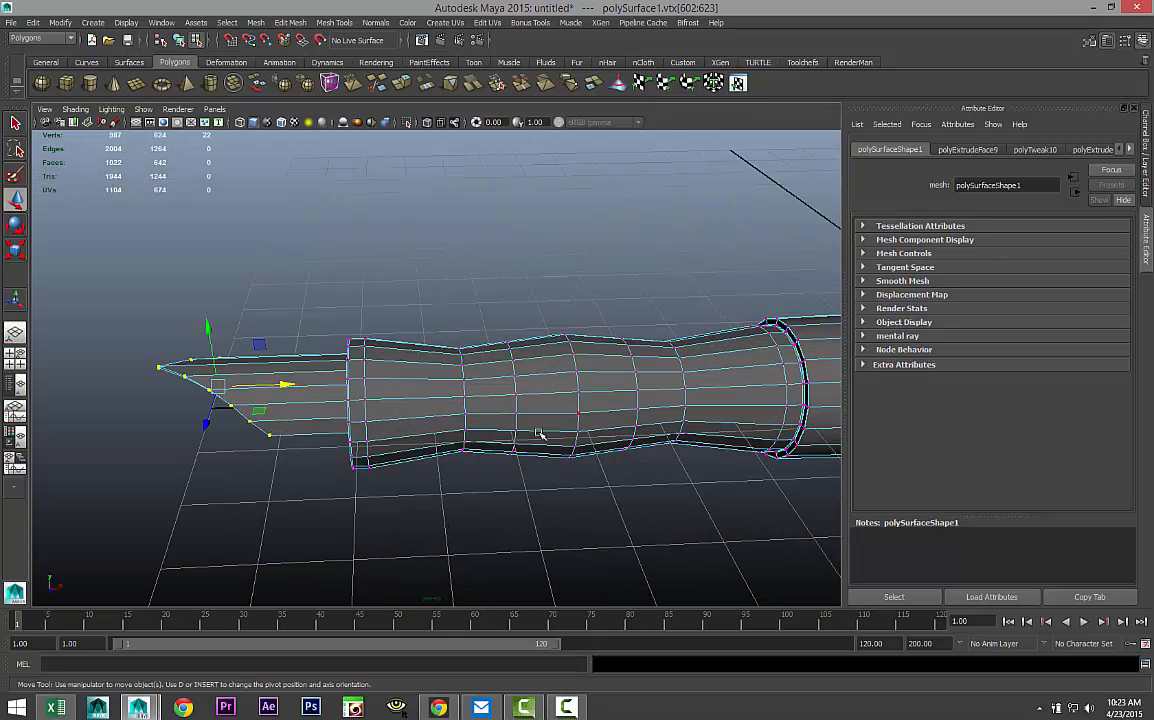
mouse_move(525, 486)
alt+mouse_down()
mouse_move(564, 474)
mouse_move(559, 495)
mouse_move(545, 490)
alt+mouse_up()
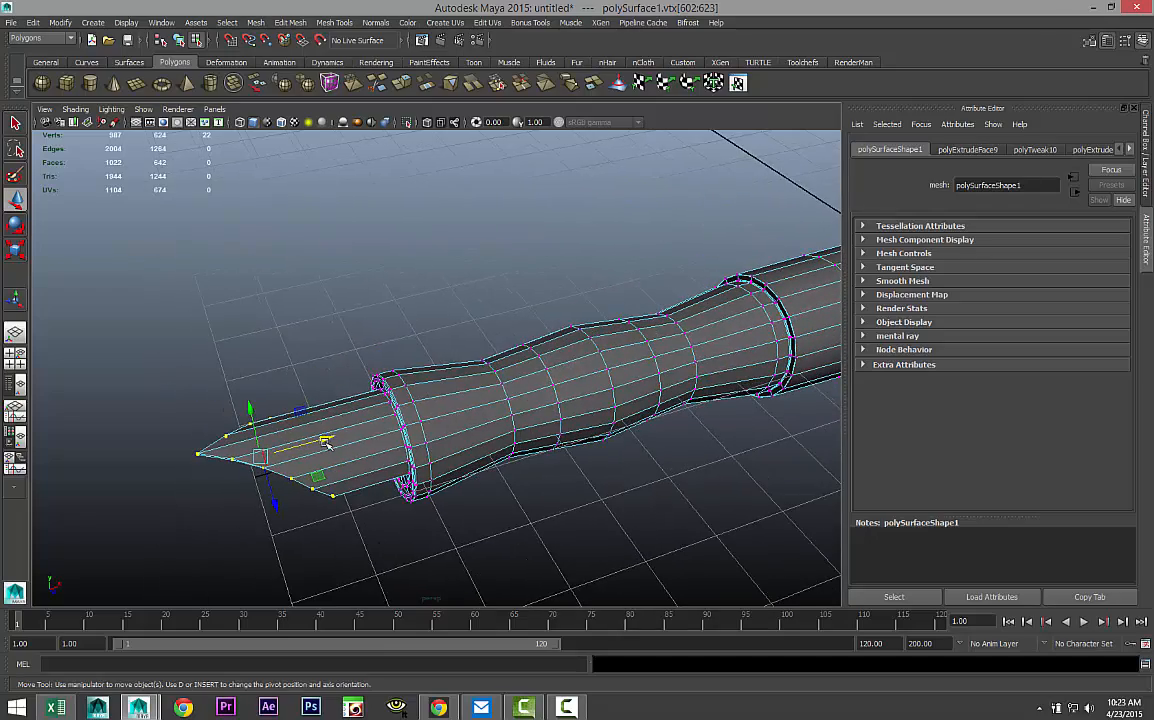
drag(326, 440, 305, 443)
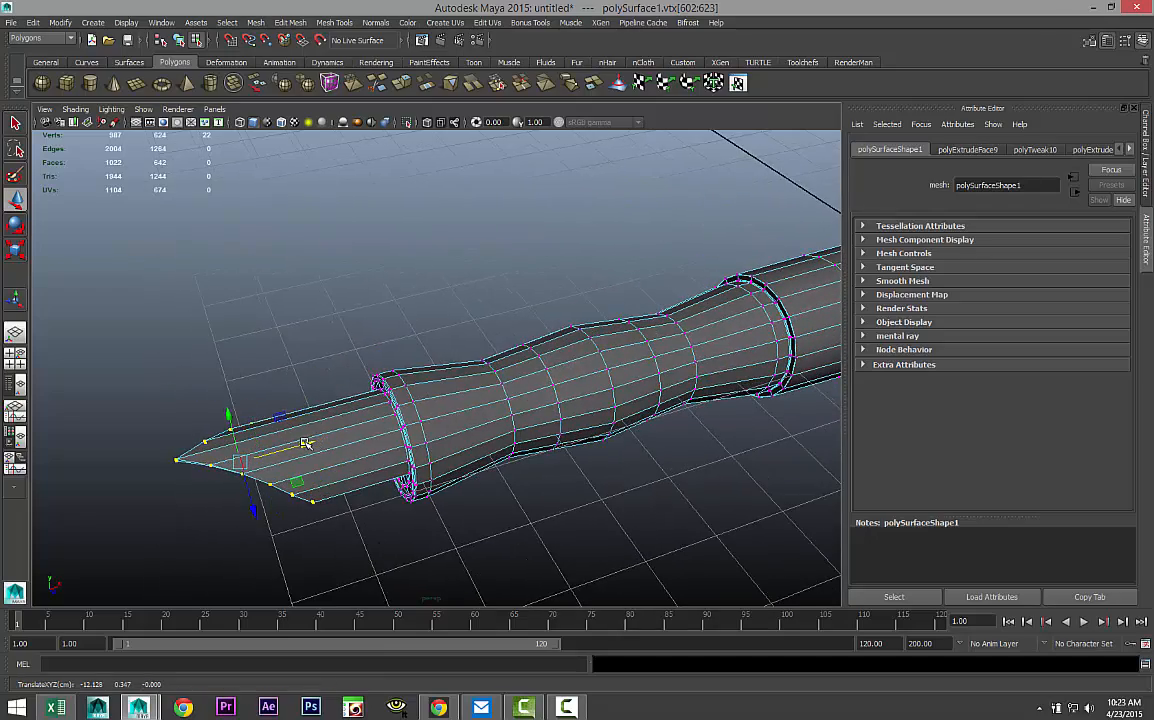
Scale the pointed end's vertices up slightly and uniformly, then clear the selection.
alt+drag(441, 503, 510, 482)
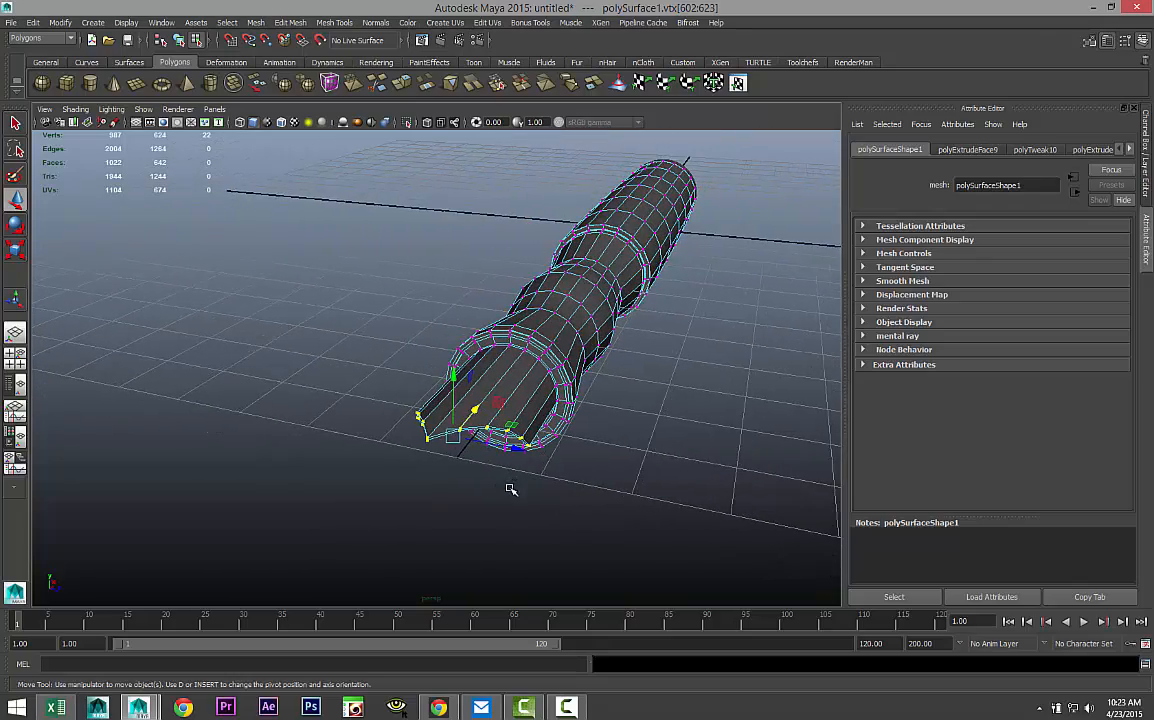
key(r)
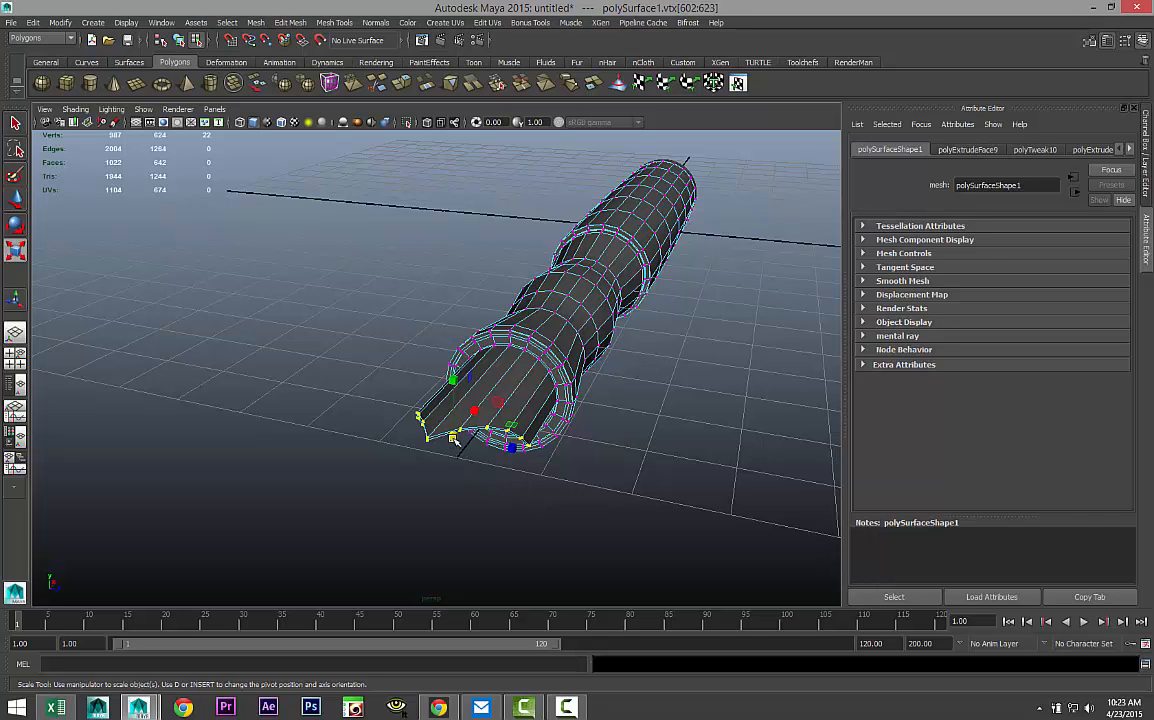
drag(453, 438, 461, 445)
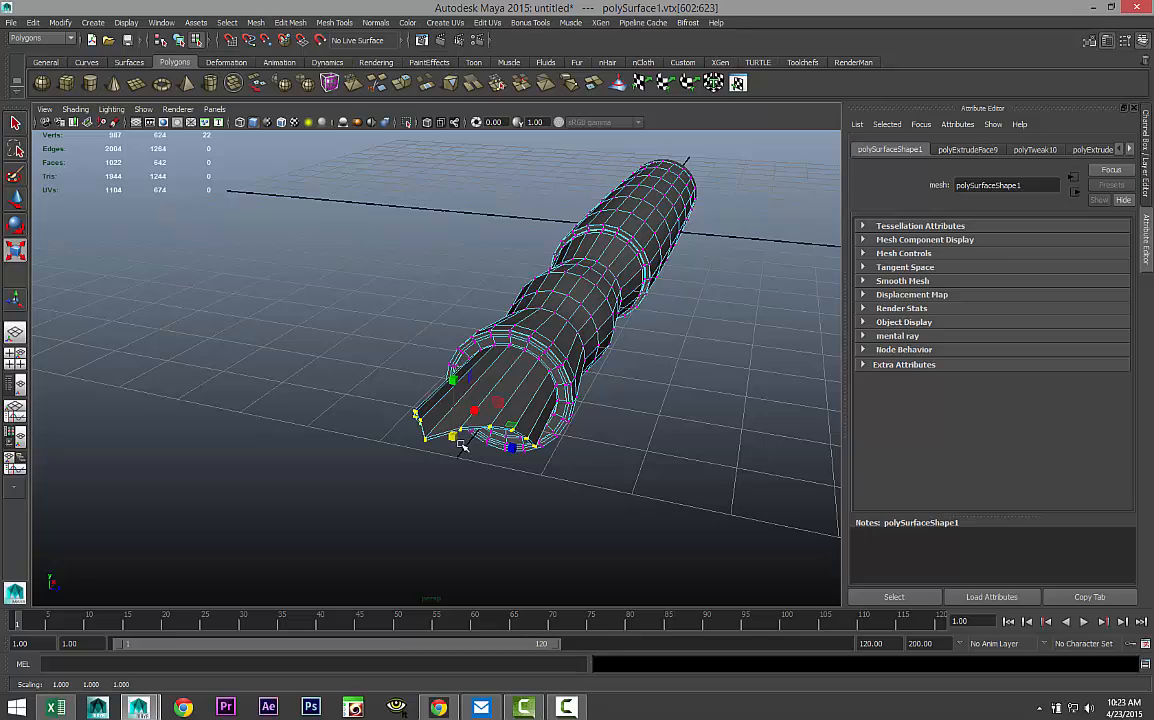
mouse_move(497, 503)
alt+mouse_down()
mouse_move(520, 482)
mouse_move(484, 513)
alt+mouse_up()
click(594, 517)
Return to object mode, select the handle body together with the dome cap, and combine them into one mesh.
scroll(595, 512, down, 4)
alt+drag(594, 508, 479, 428)
right_drag(455, 383, 515, 366)
click(462, 390)
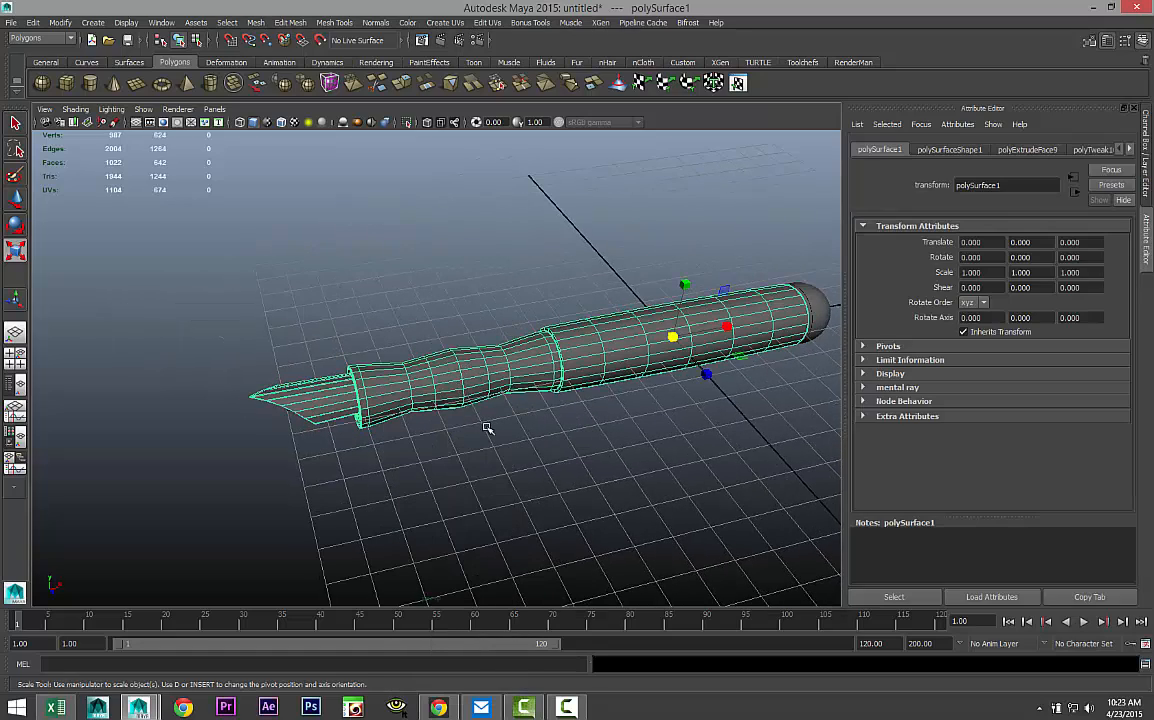
scroll(499, 436, down, 4)
alt+middle_drag(698, 341, 592, 372)
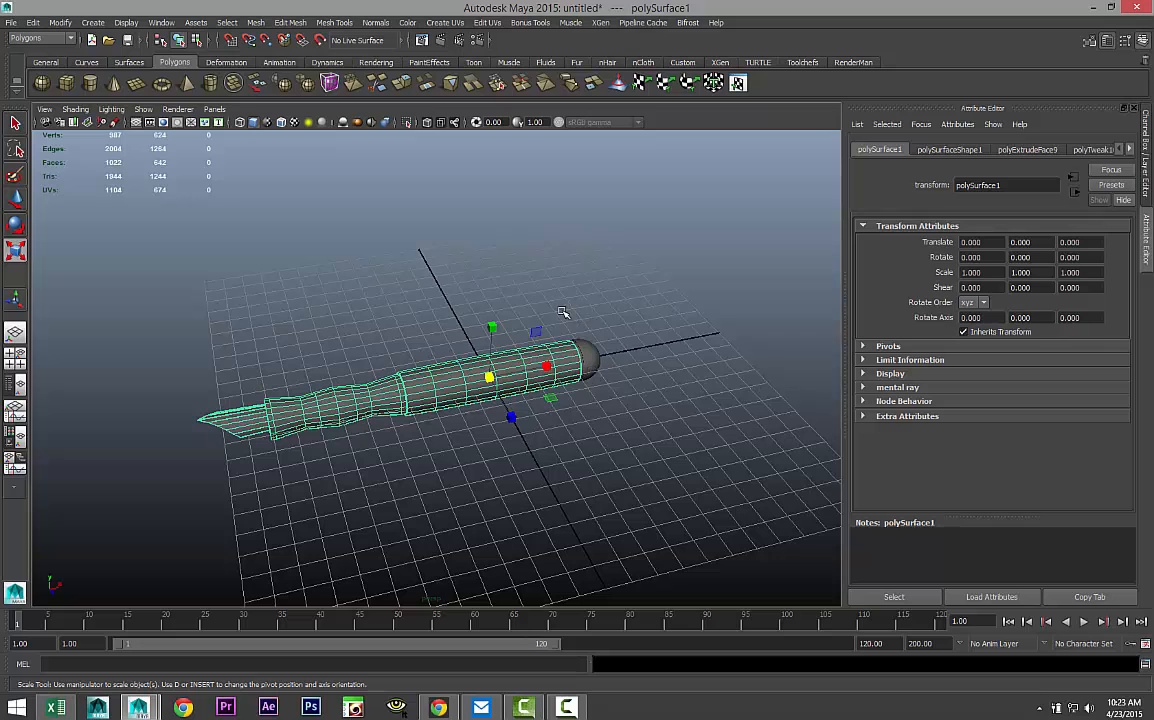
shift+drag(562, 312, 623, 391)
shift+drag(302, 302, 419, 514)
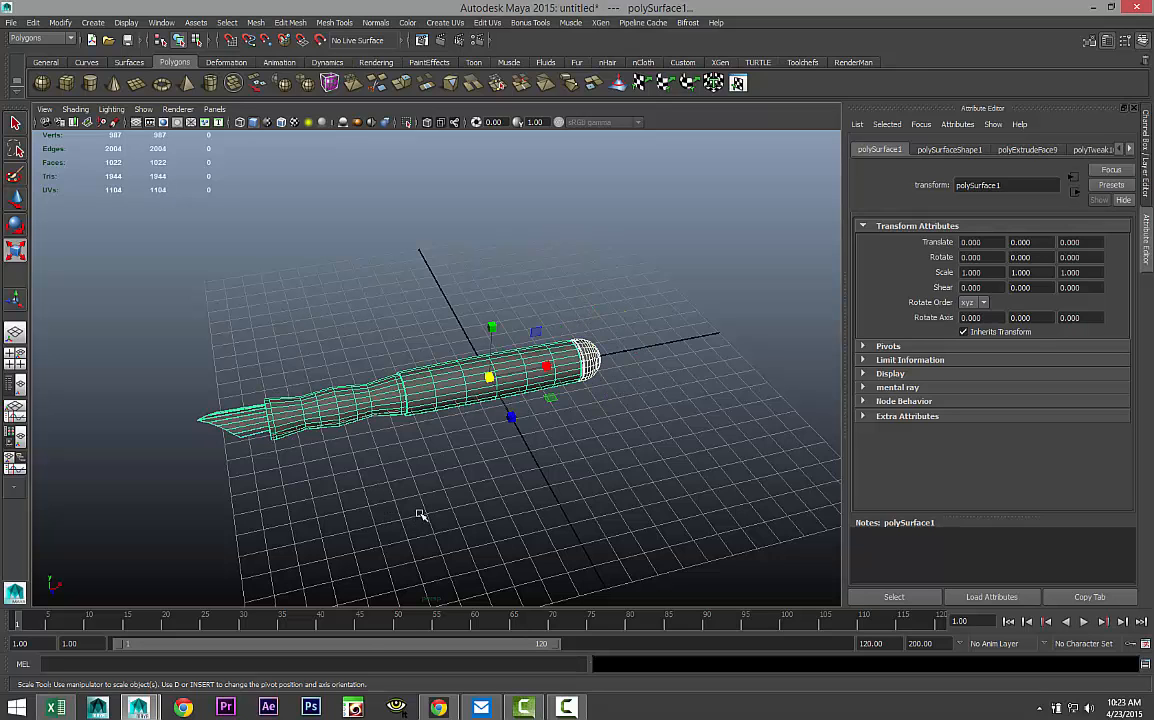
click(259, 22)
click(262, 58)
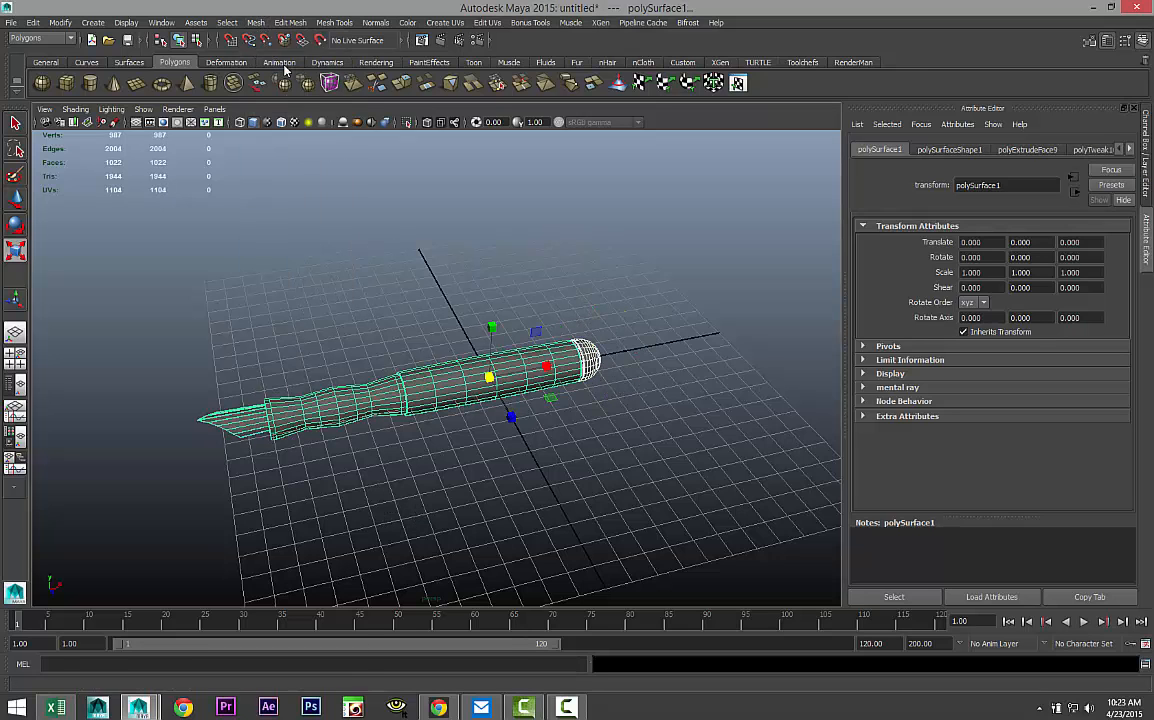
Turn on the smooth mesh preview for the combined handle and deselect it.
key(3)
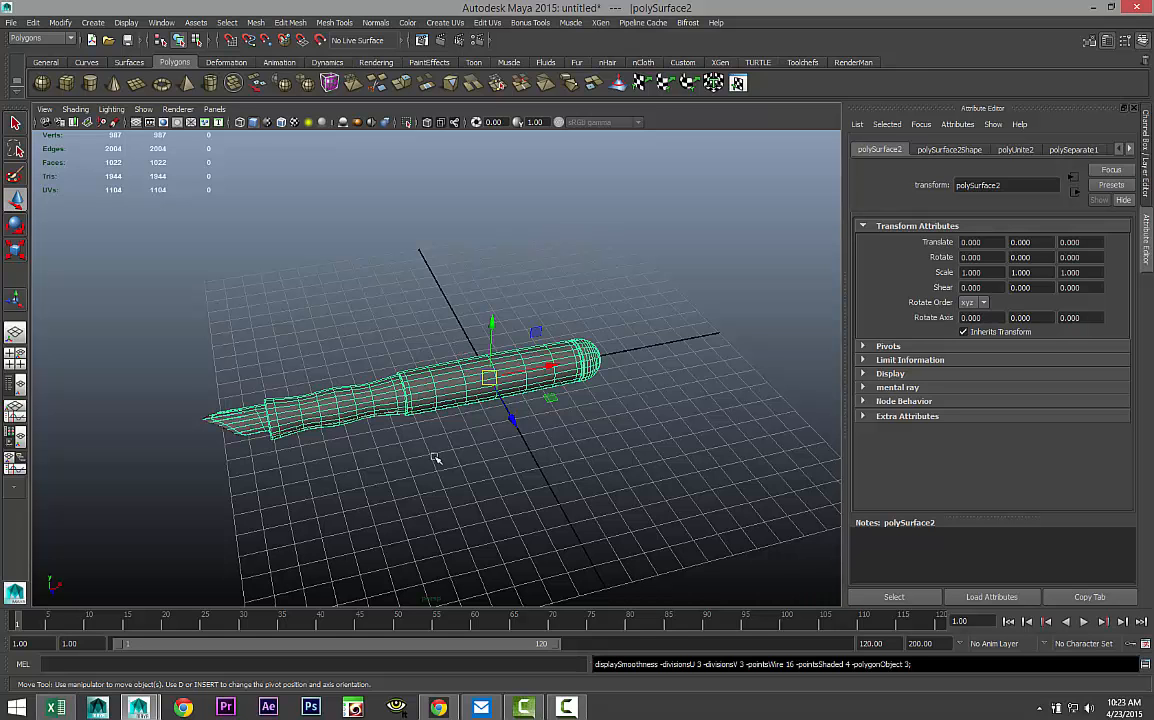
click(360, 492)
scroll(355, 493, up, 4)
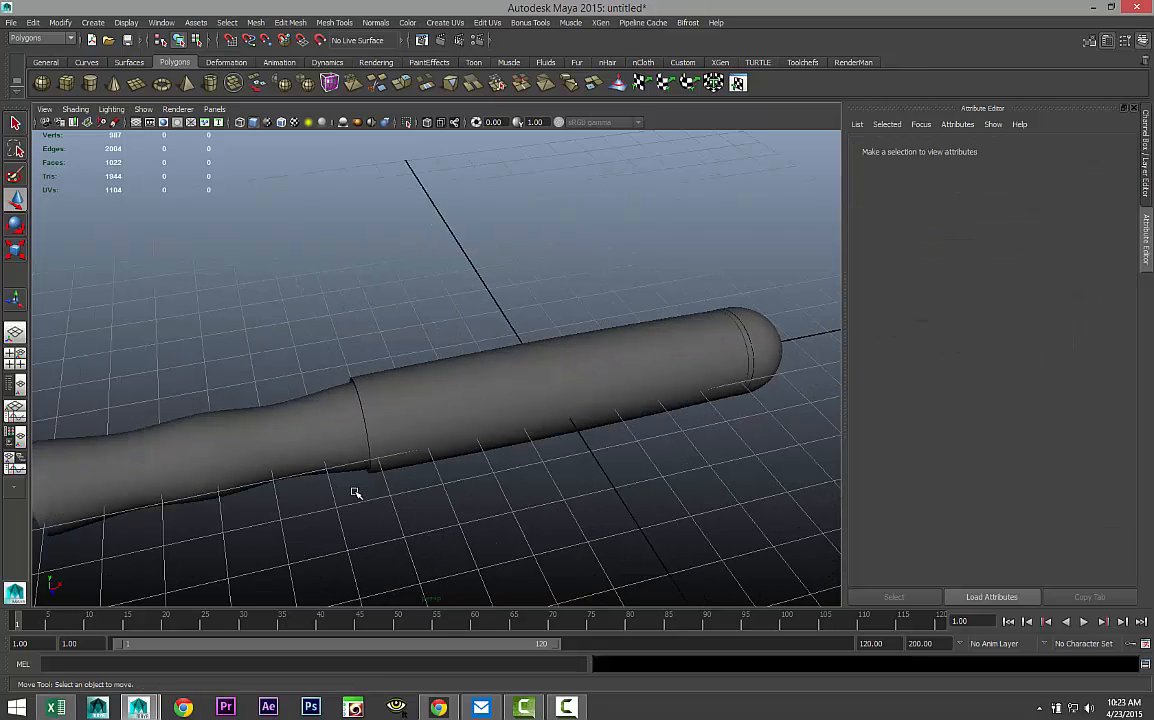
Select the handle mesh and turn off its smooth preview to show the pointed end's base geometry.
alt+drag(244, 525, 619, 440)
alt+middle_drag(619, 440, 568, 388)
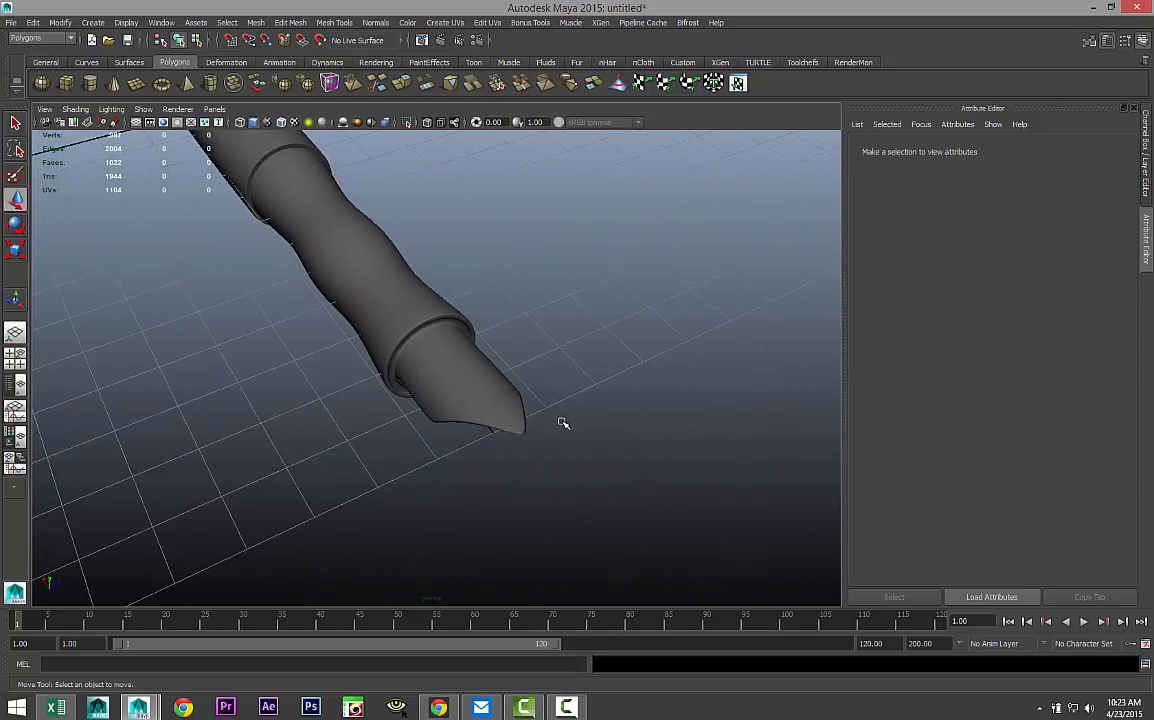
scroll(560, 430, up, 4)
alt+drag(519, 462, 564, 440)
click(591, 464)
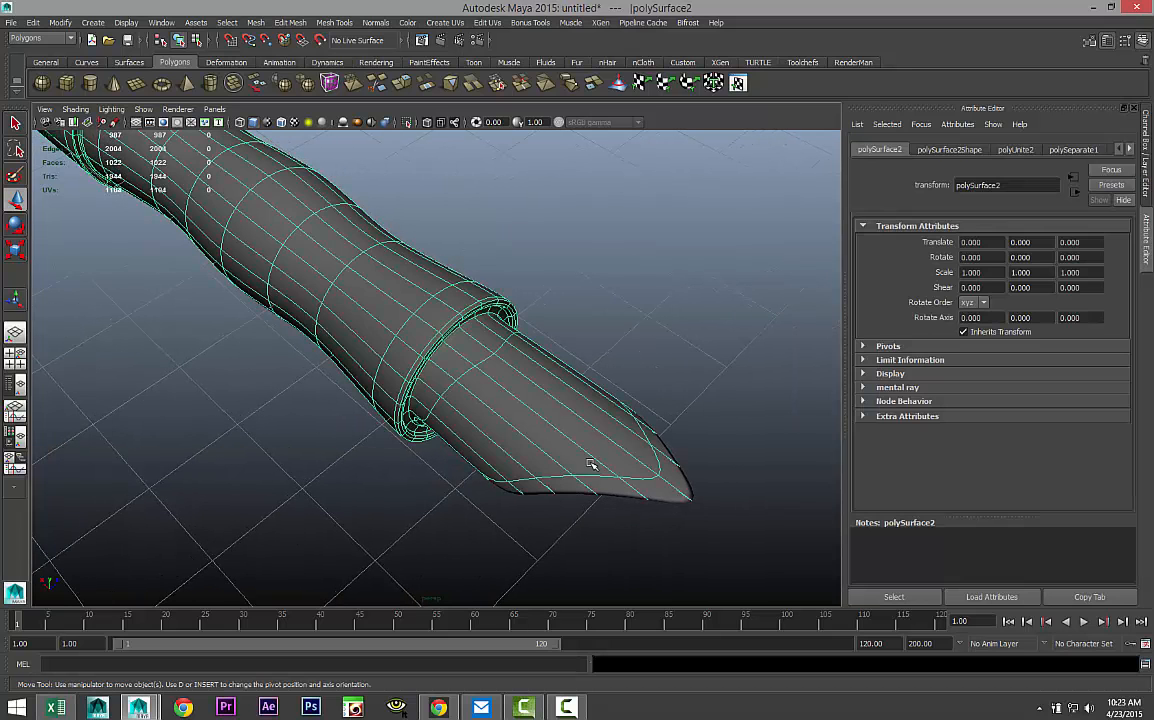
key(1)
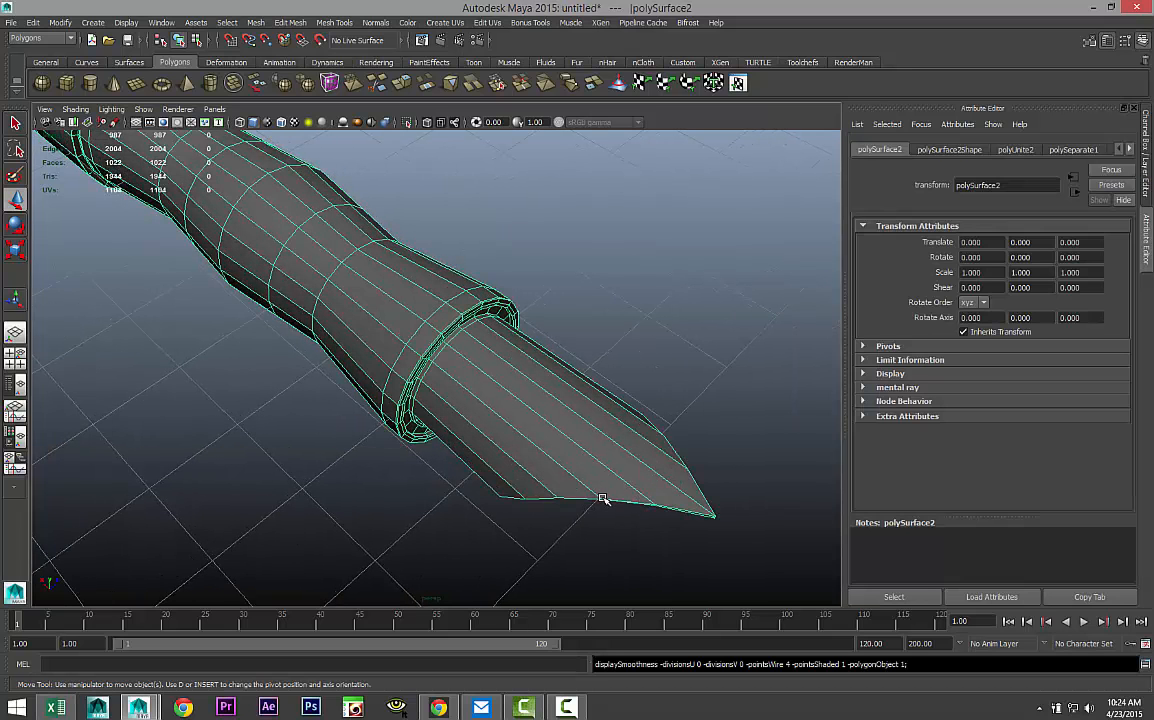
Insert an edge loop with the Insert Edge Loop Tool on the pointed end's surface, close to its outline.
alt+drag(602, 507, 515, 469)
click(334, 22)
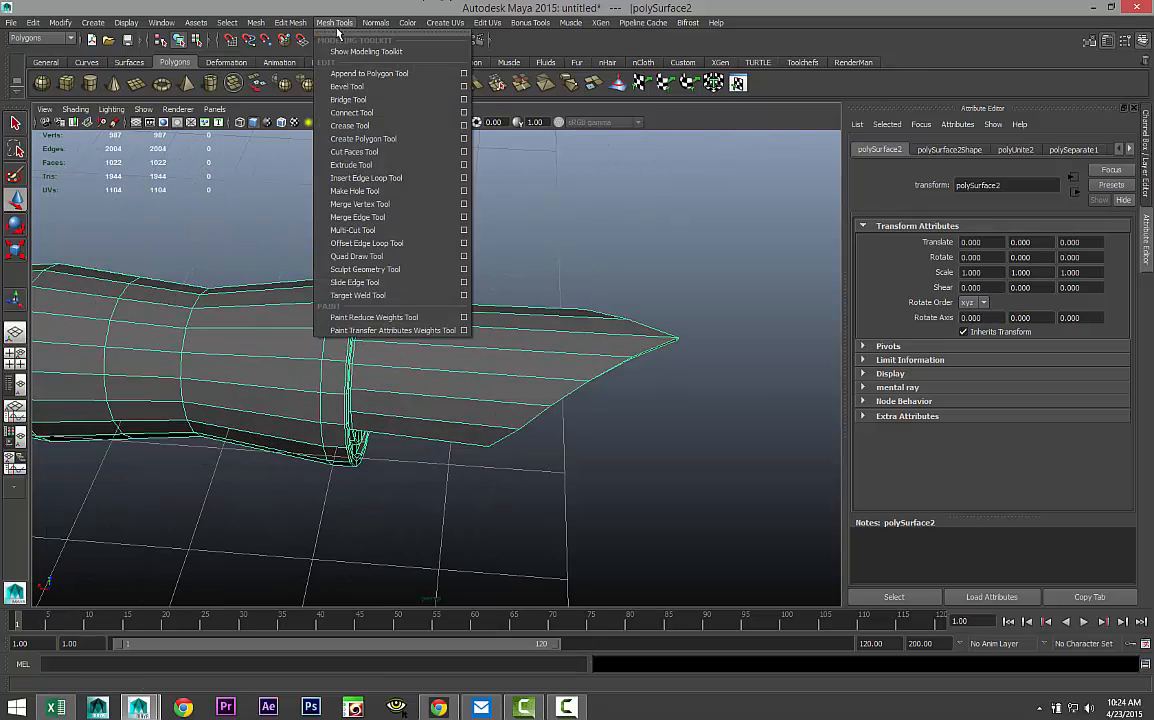
click(463, 180)
alt+middle_drag(666, 420, 549, 425)
scroll(545, 421, up, 5)
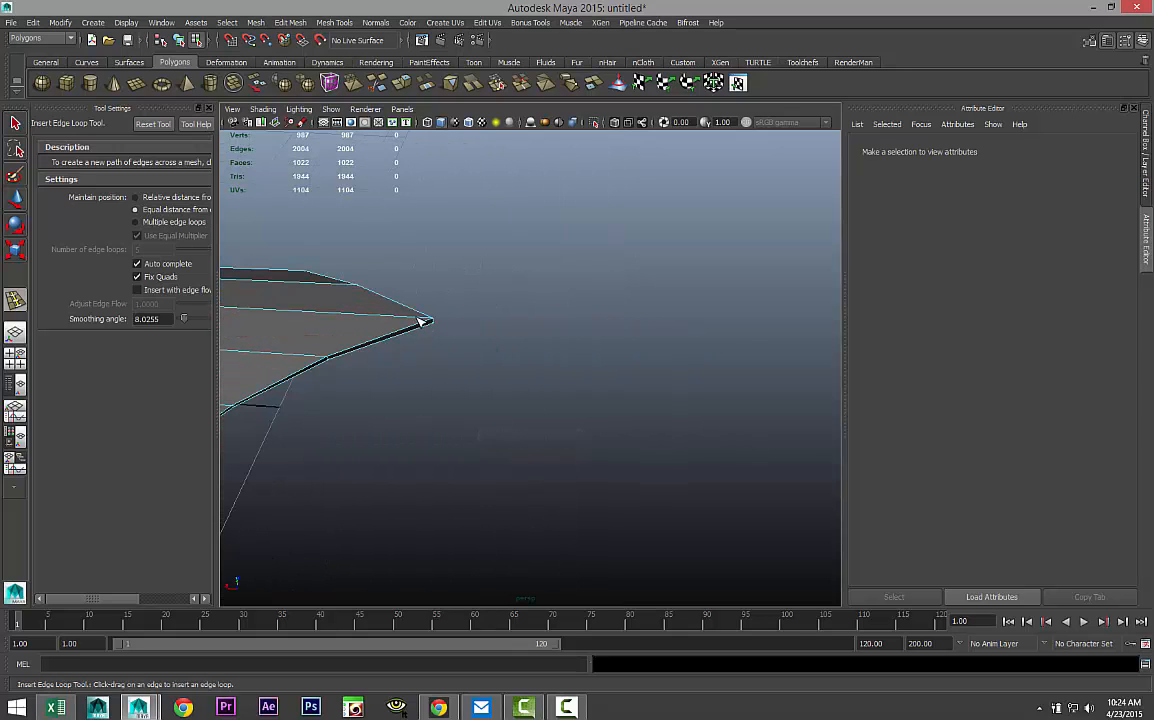
drag(424, 320, 432, 326)
Insert two edge loops along the pointed end's thin rim, one near each of its two border edges.
scroll(500, 425, up, 4)
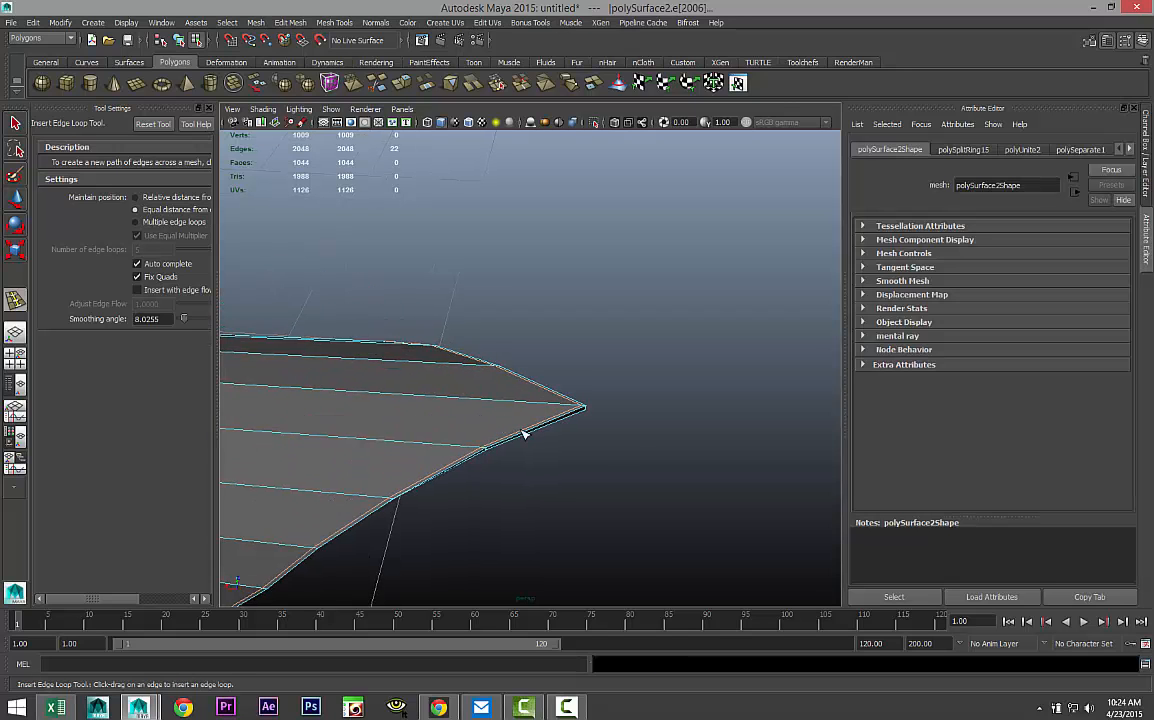
alt+drag(612, 475, 595, 461)
alt+middle_drag(595, 461, 497, 426)
alt+right_drag(497, 426, 574, 466)
alt+drag(574, 466, 553, 453)
scroll(551, 453, down, 3)
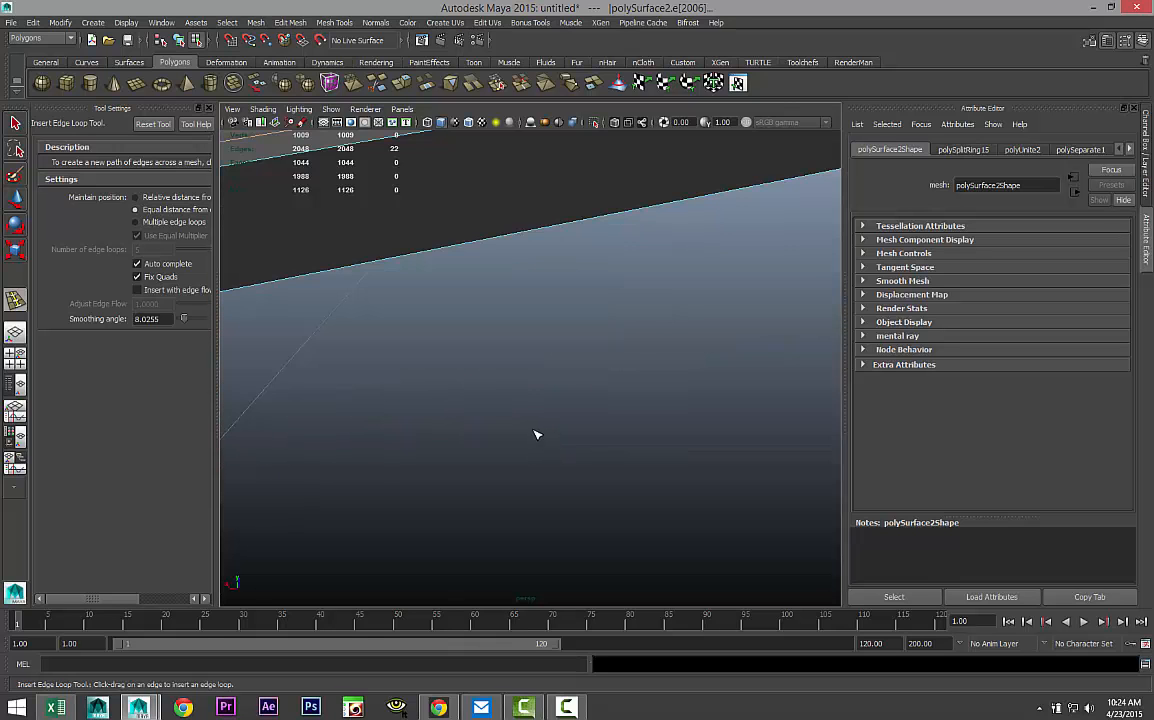
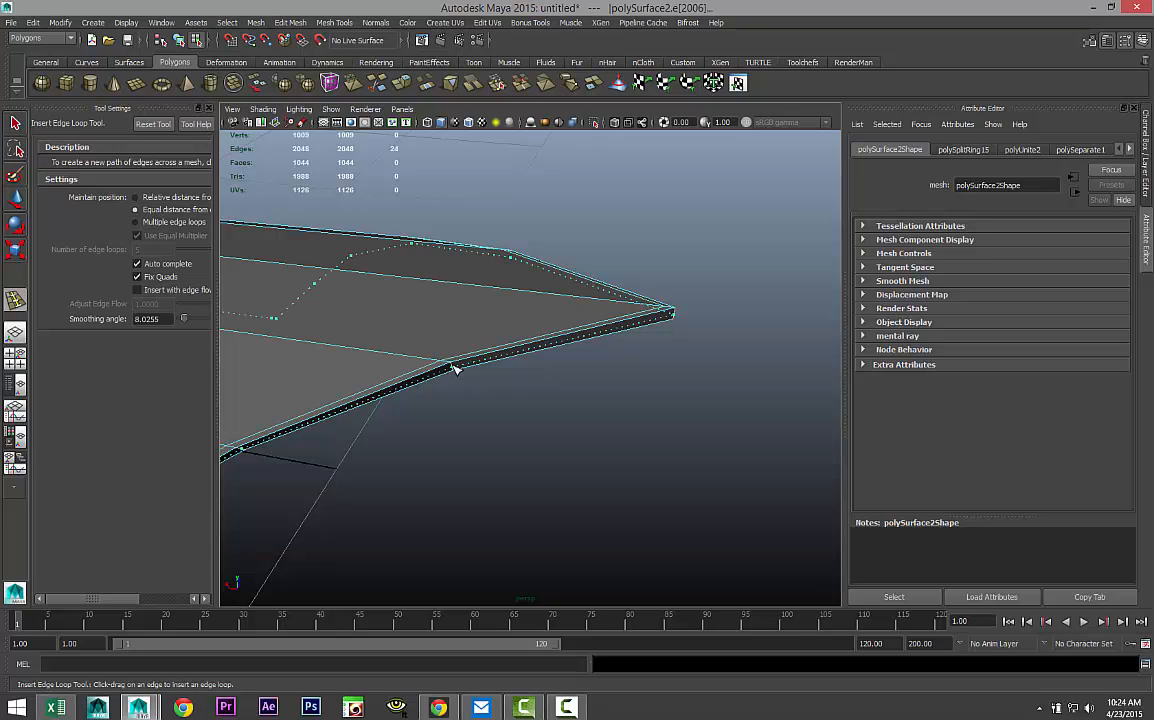
click(453, 367)
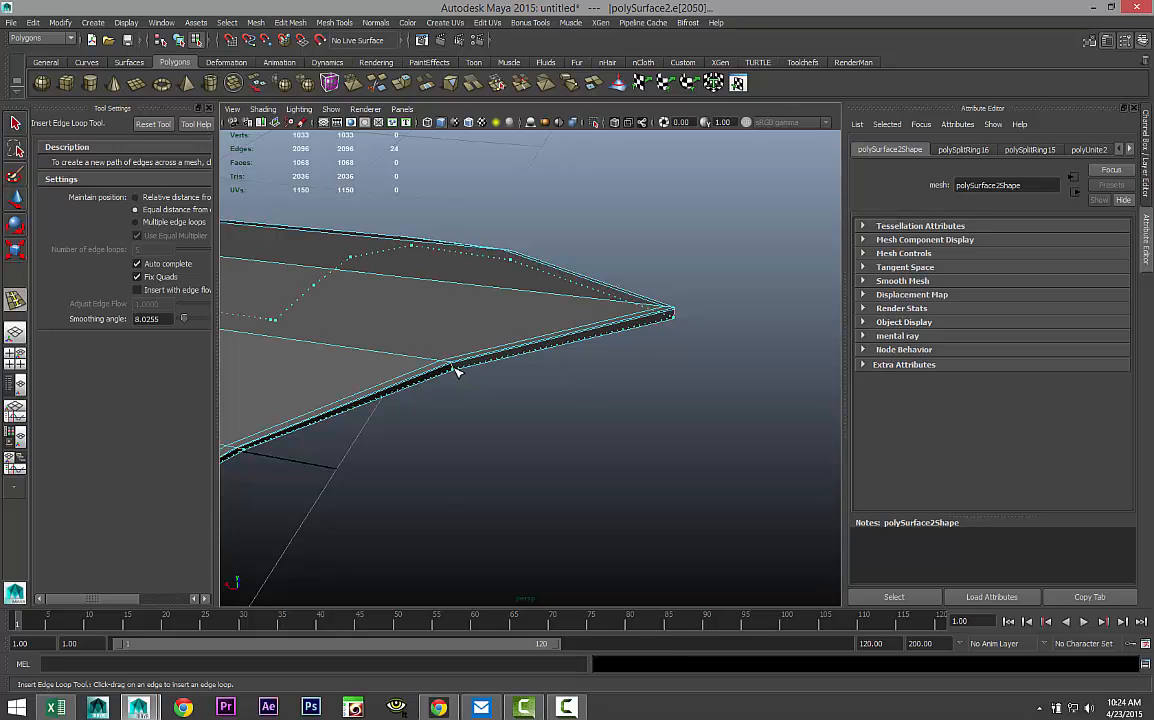
click(454, 367)
Leave the edge loop tool, reselect the handle, and turn its smooth mesh preview back on.
right_drag(504, 337, 545, 323)
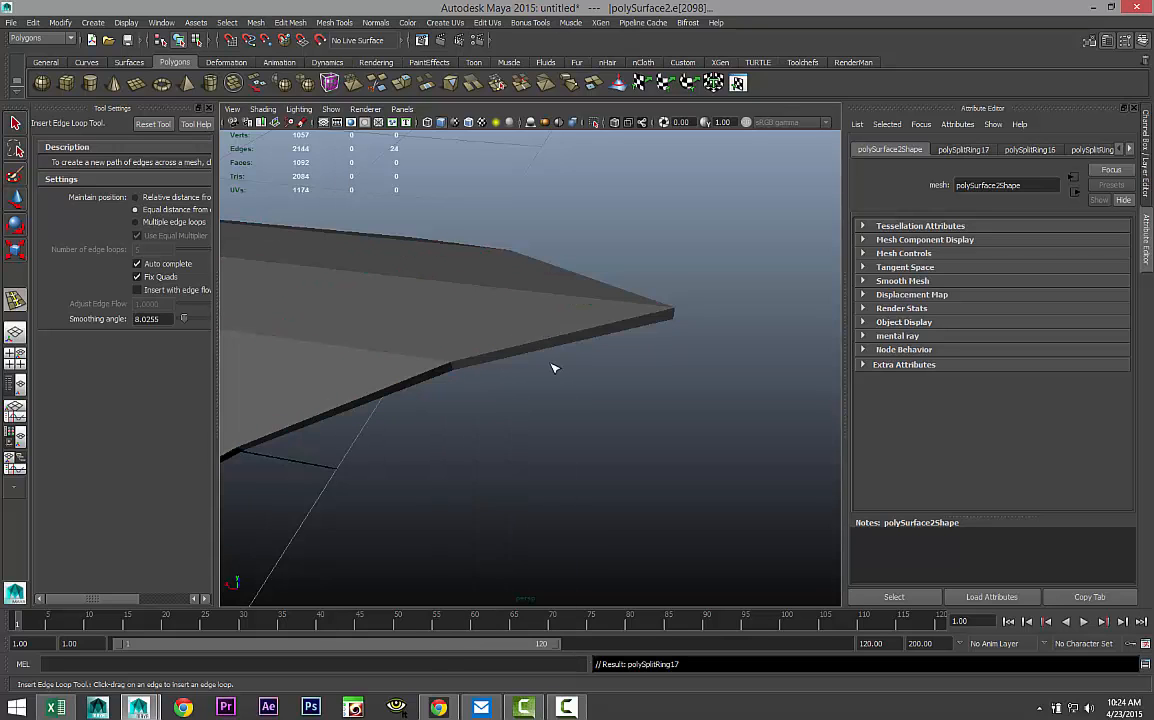
key(q)
click(549, 321)
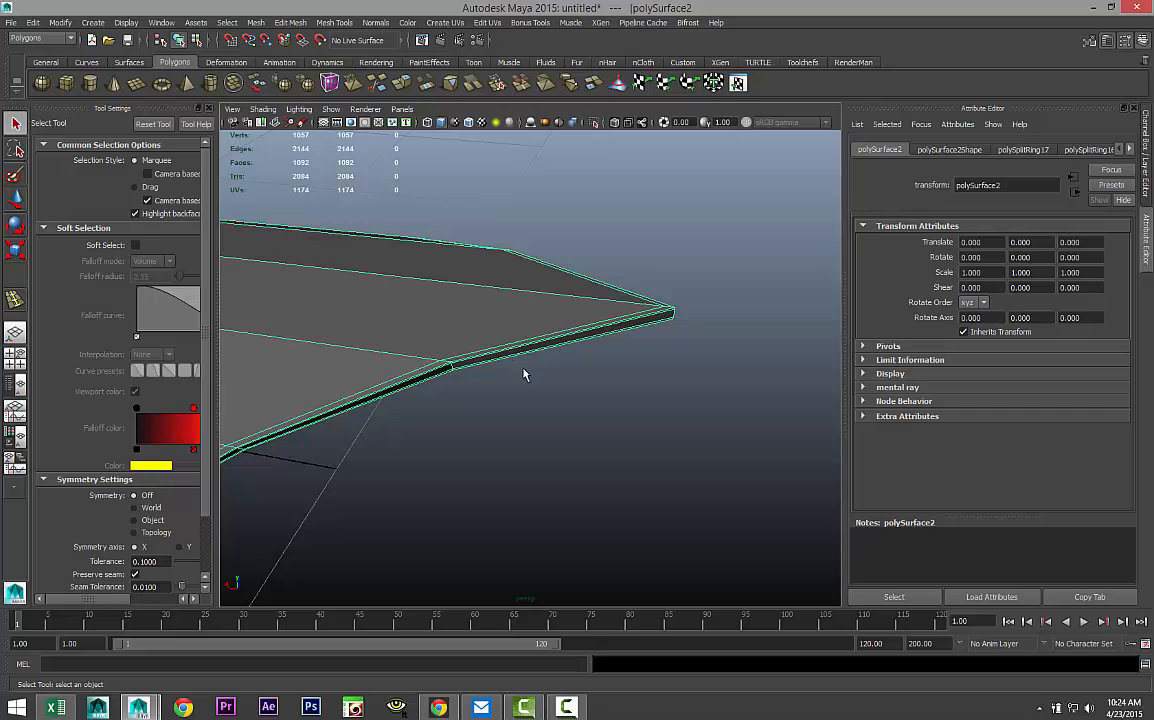
key(3)
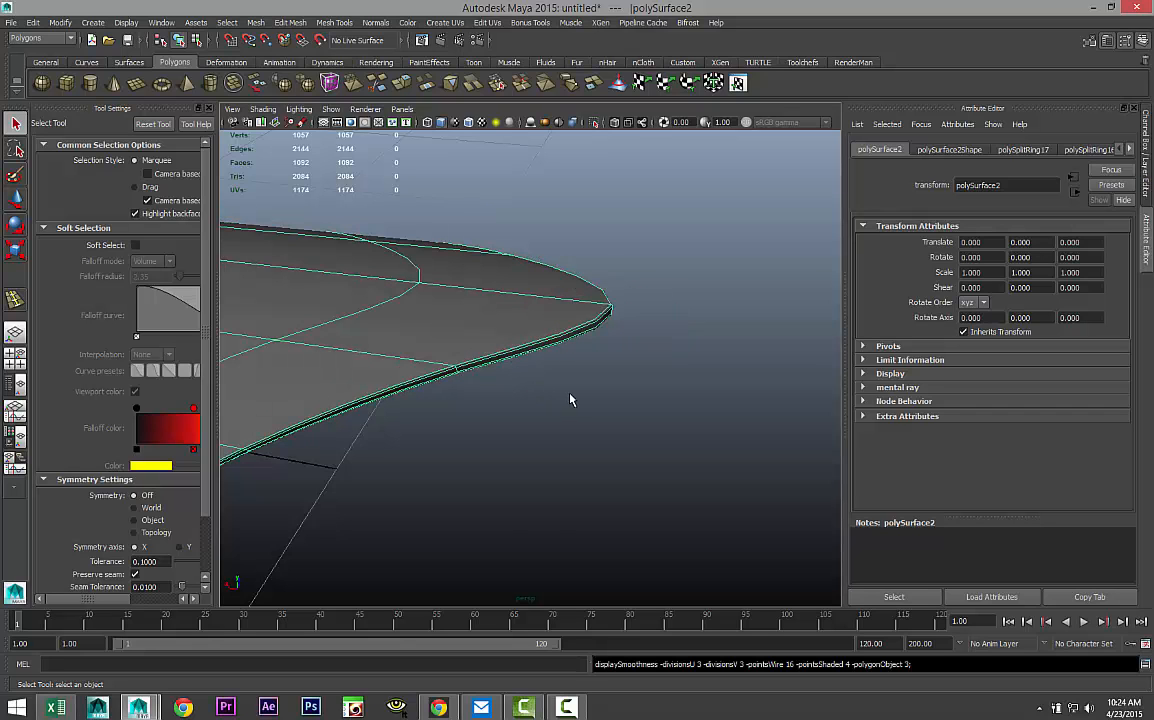
alt+drag(570, 400, 437, 372)
scroll(654, 428, up, 2)
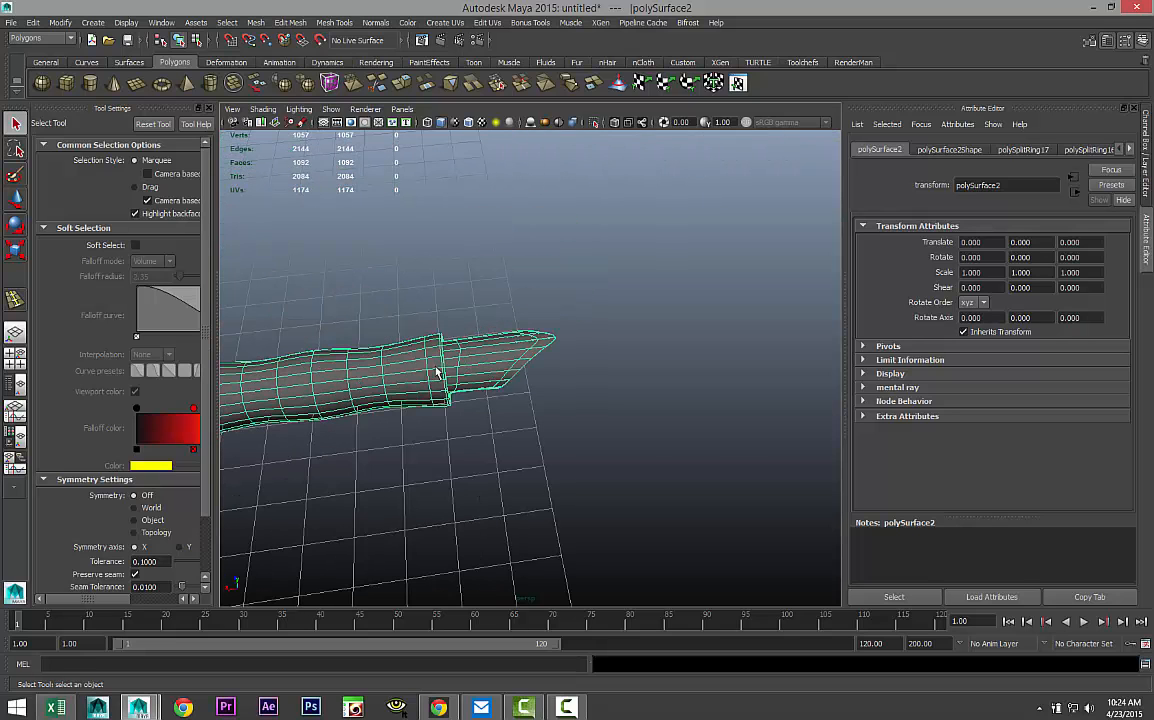
Create a thin vertical polygon cylinder about 4.117 high and, in the top view, move it over the pointed end to X about -11.419.
click(89, 83)
drag(464, 529, 443, 410)
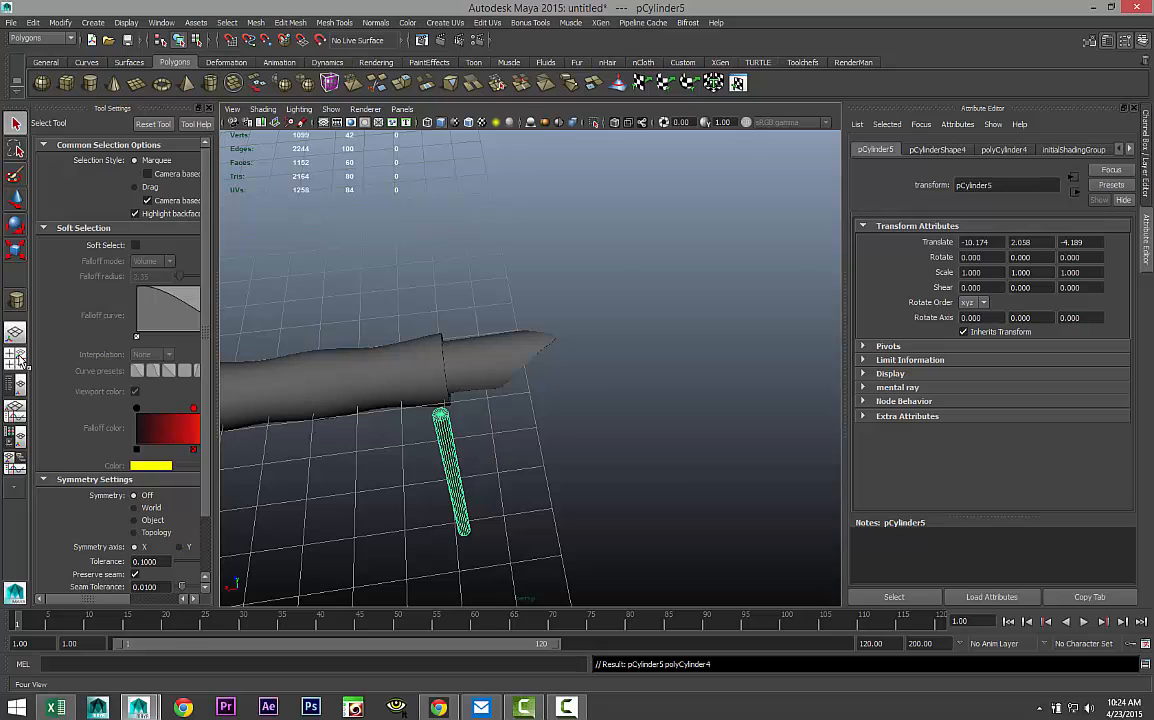
click(16, 359)
key(space)
scroll(400, 310, down, 5)
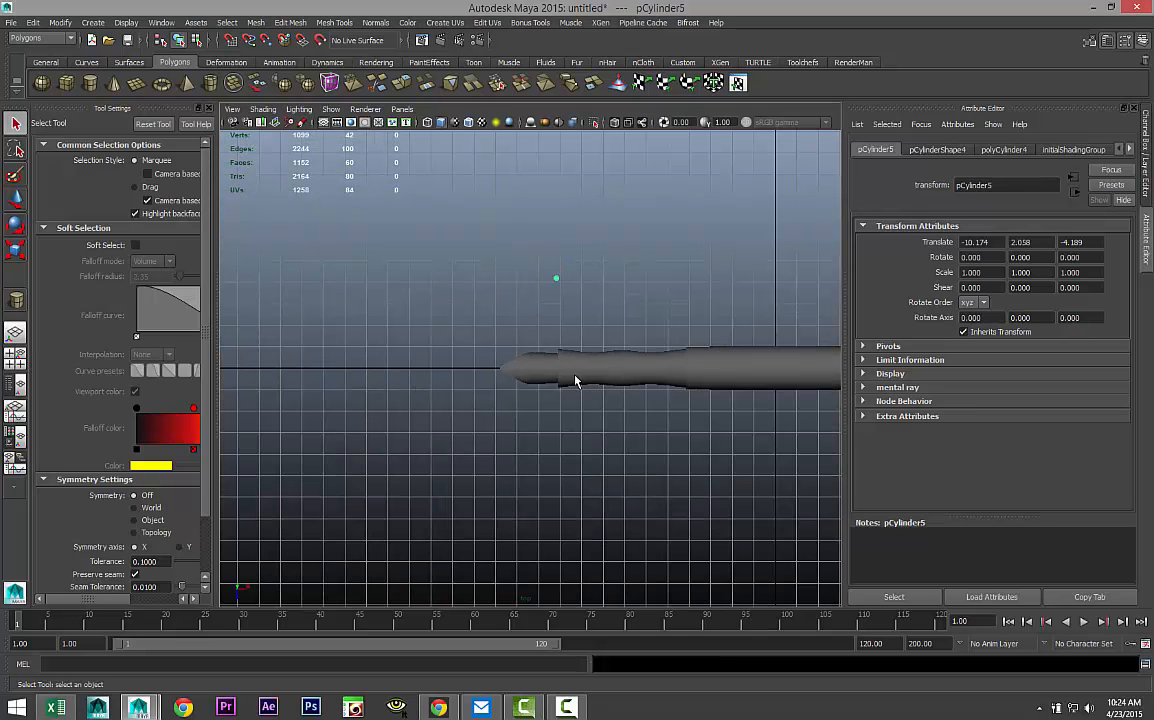
key(w)
drag(568, 344, 568, 435)
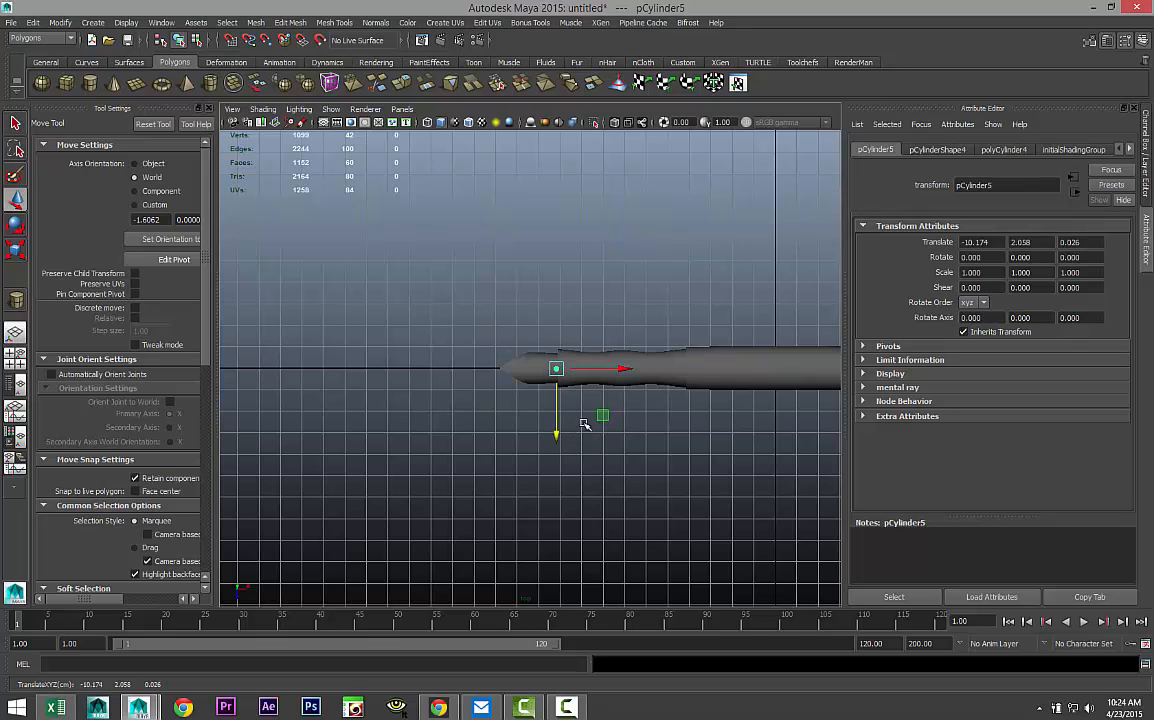
drag(627, 376, 599, 371)
In wireframe display, move the cylinder along Z to 0 so it sits on the pointed end's centerline.
key(f)
scroll(562, 397, down, 5)
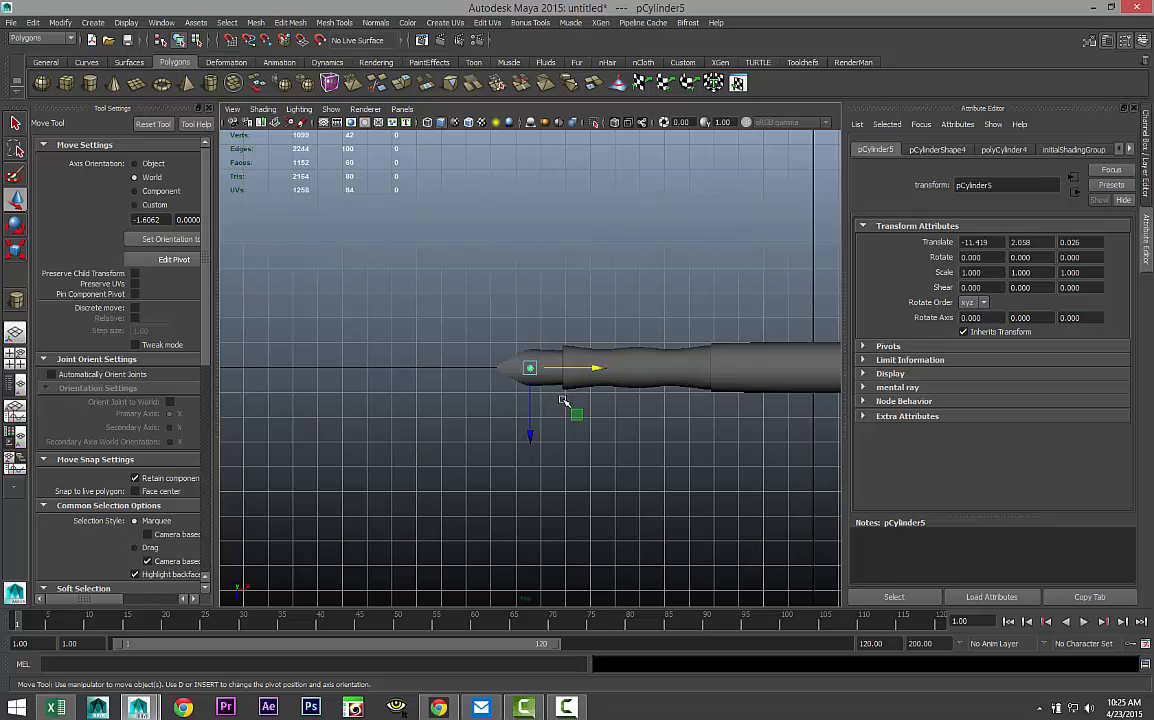
key(4)
scroll(563, 405, up, 4)
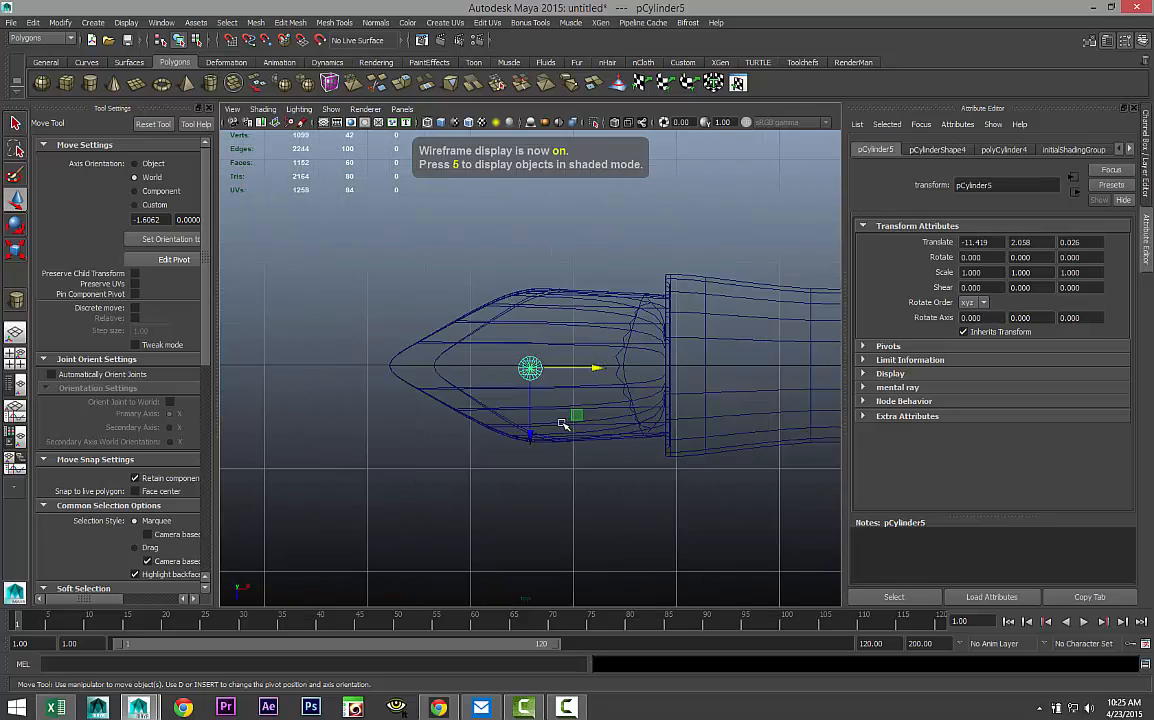
scroll(563, 424, up, 3)
drag(531, 430, 531, 430)
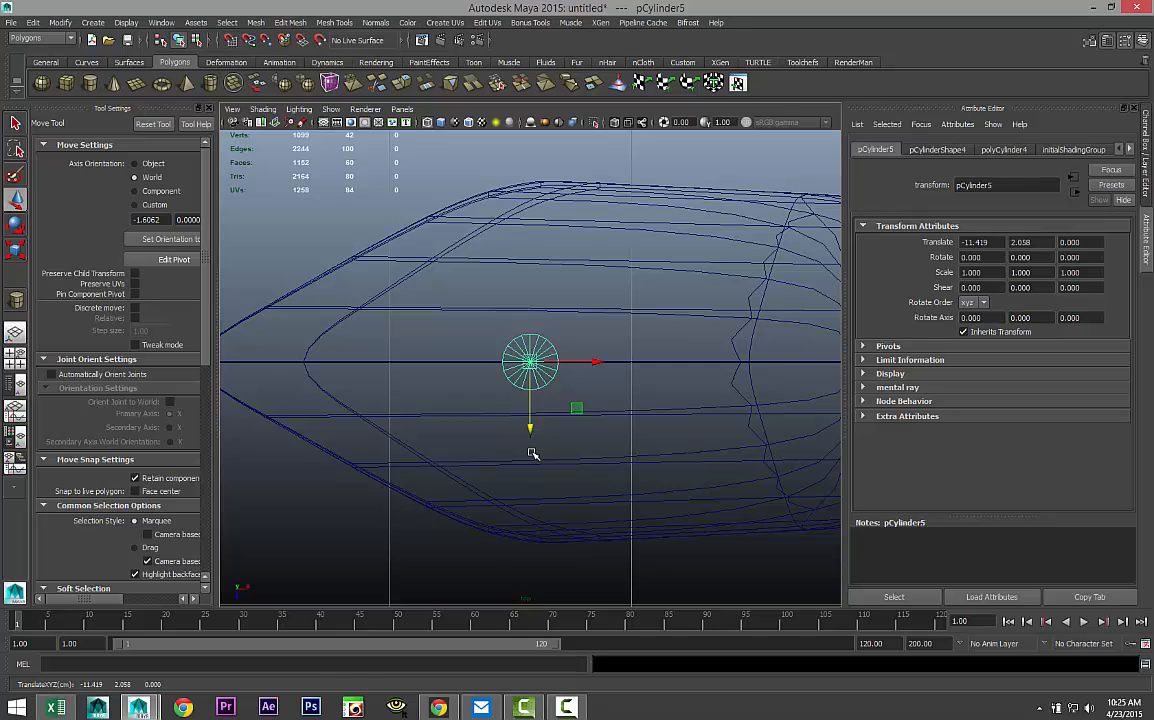
Scale the cylinder down uniformly to about 0.573.
scroll(533, 452, down, 6)
scroll(531, 443, up, 5)
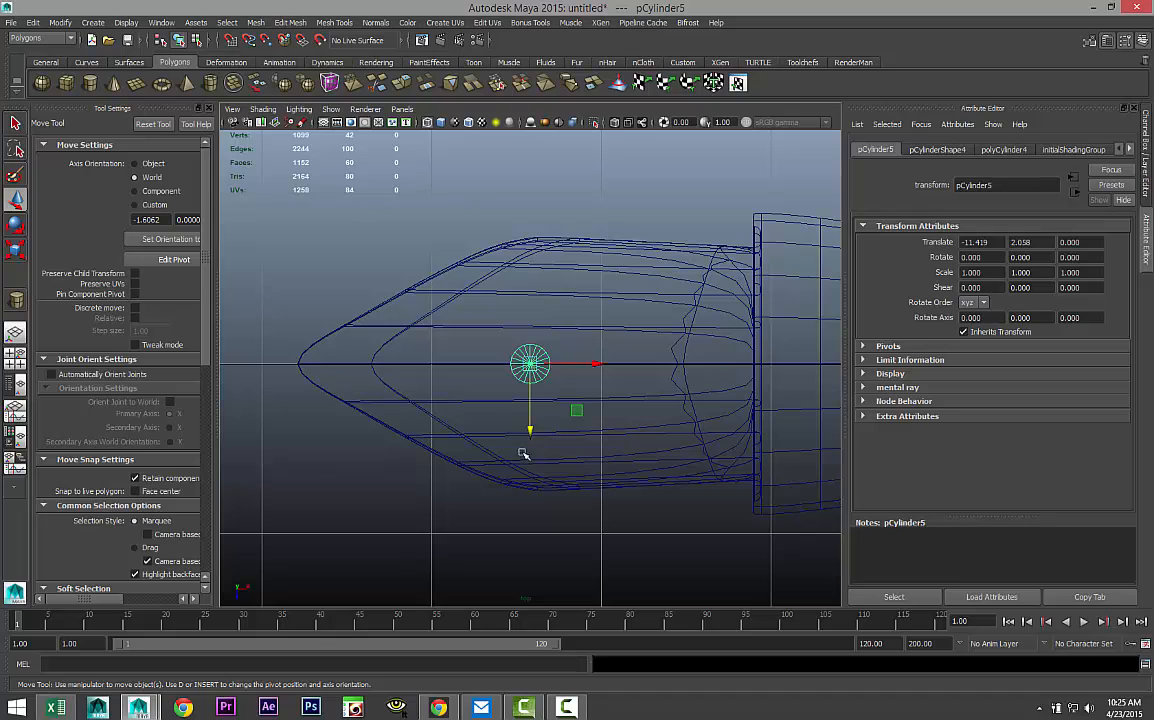
key(r)
drag(530, 366, 382, 392)
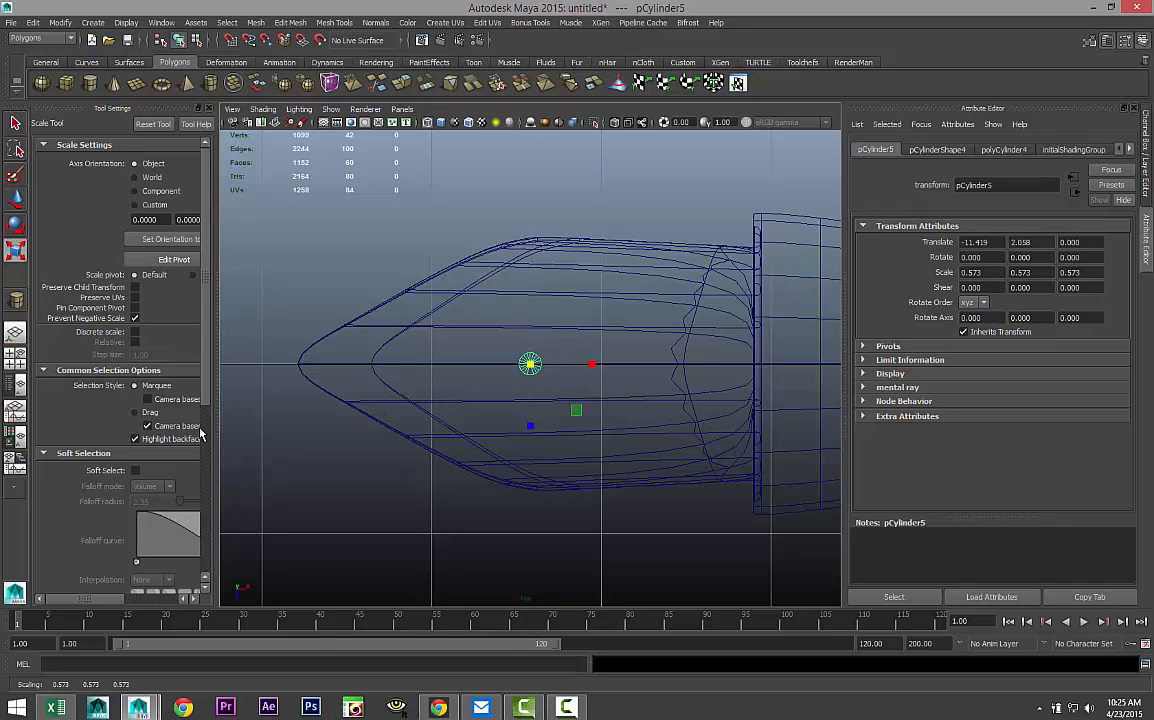
In the perspective view, switch the cylinder to face selection and select one long side face toward the handle's tip.
click(15, 330)
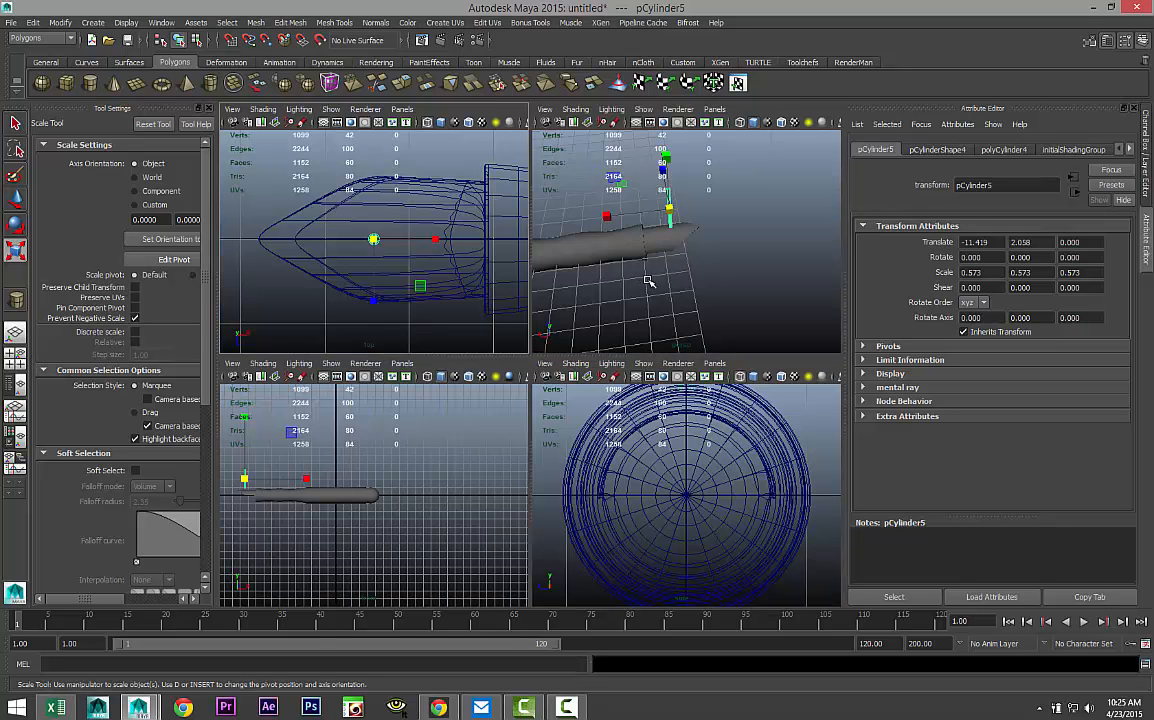
key(space)
key(f)
alt+drag(645, 313, 537, 380)
alt+middle_drag(534, 400, 533, 365)
scroll(547, 413, up, 5)
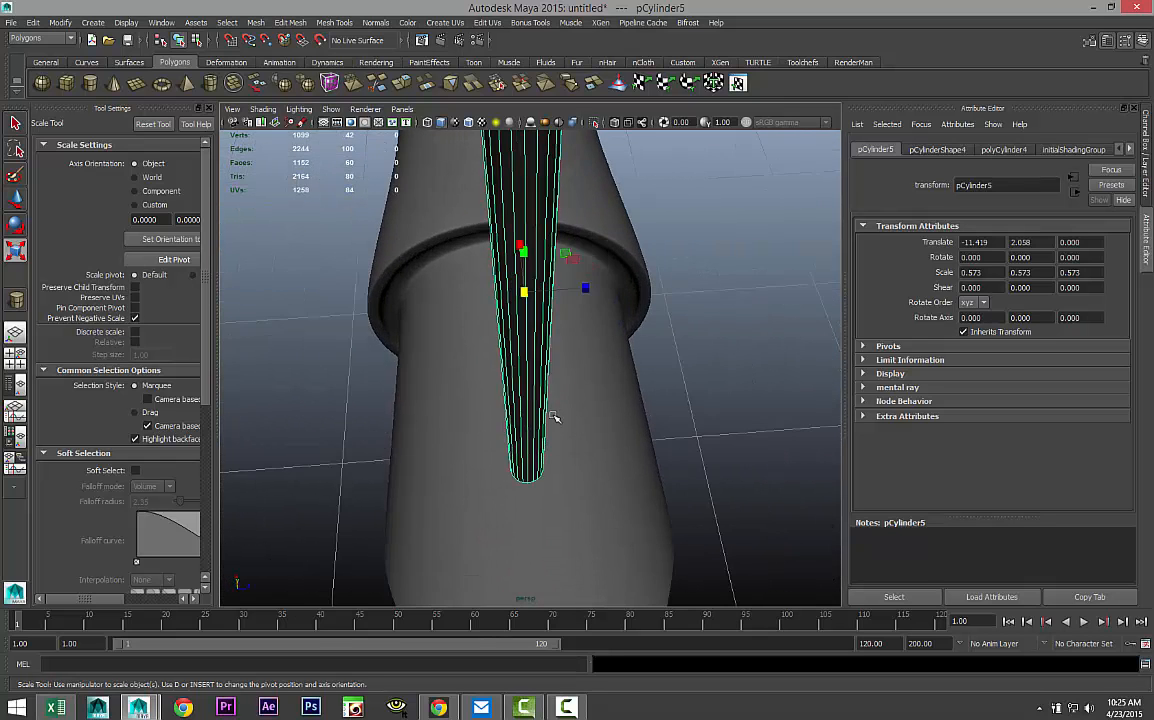
right_drag(512, 362, 513, 391)
click(512, 376)
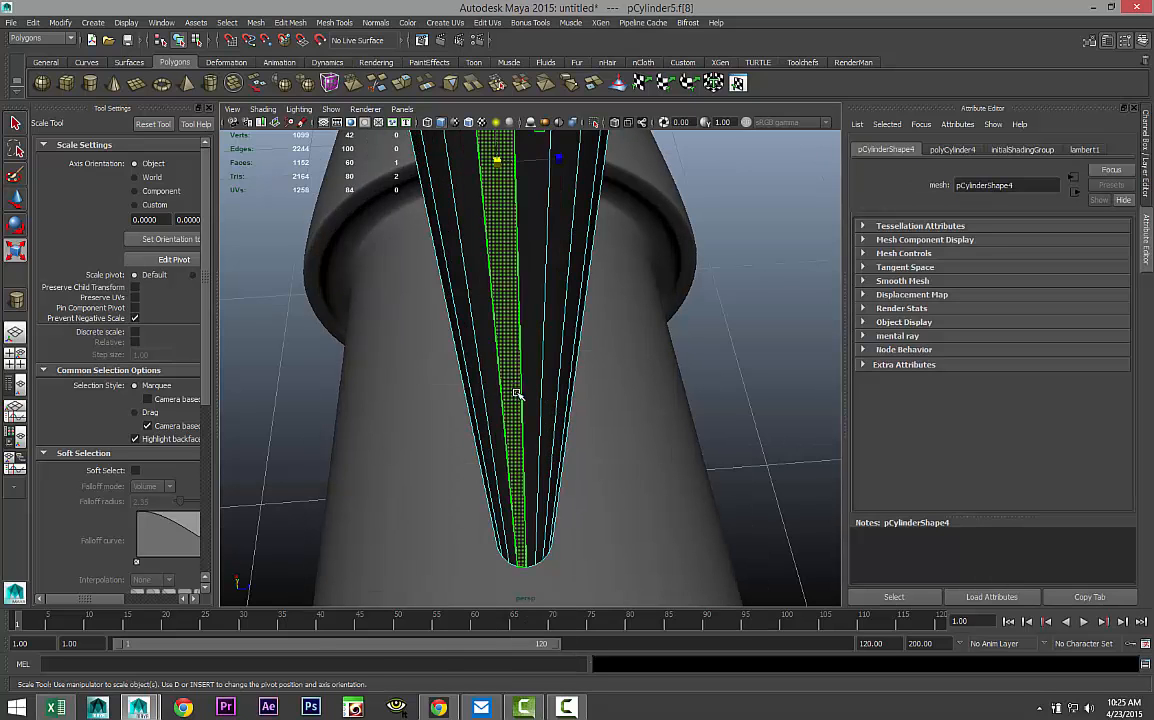
scroll(517, 396, down, 4)
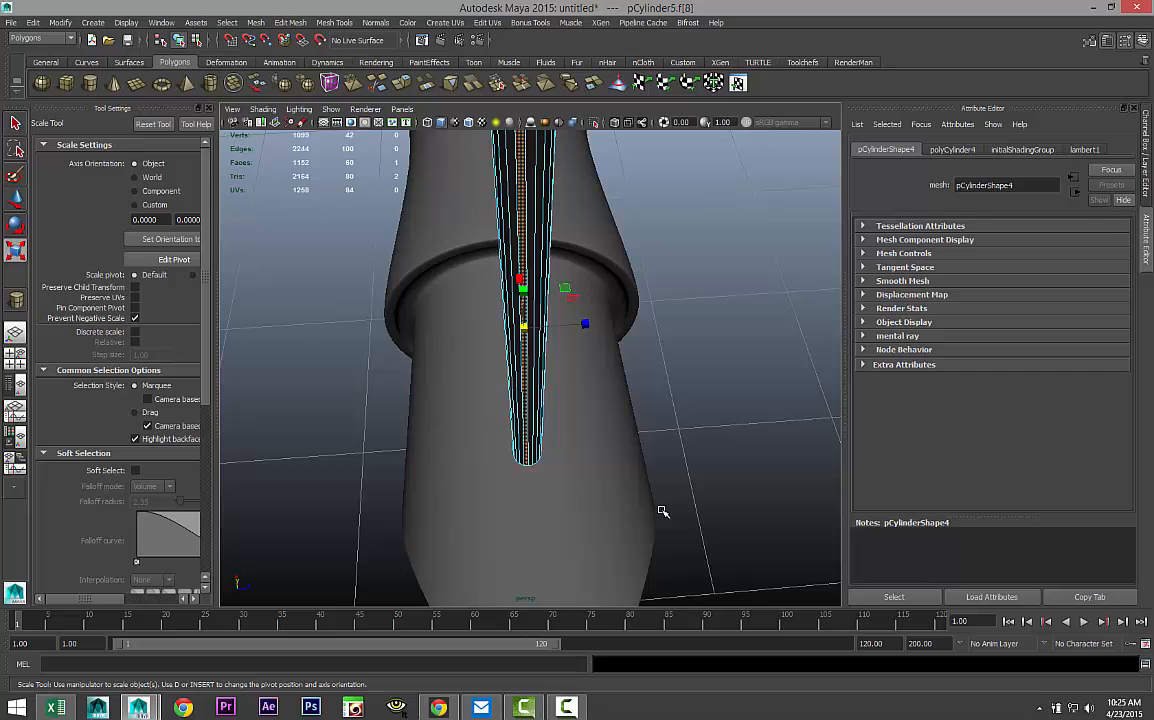
scroll(661, 511, up, 2)
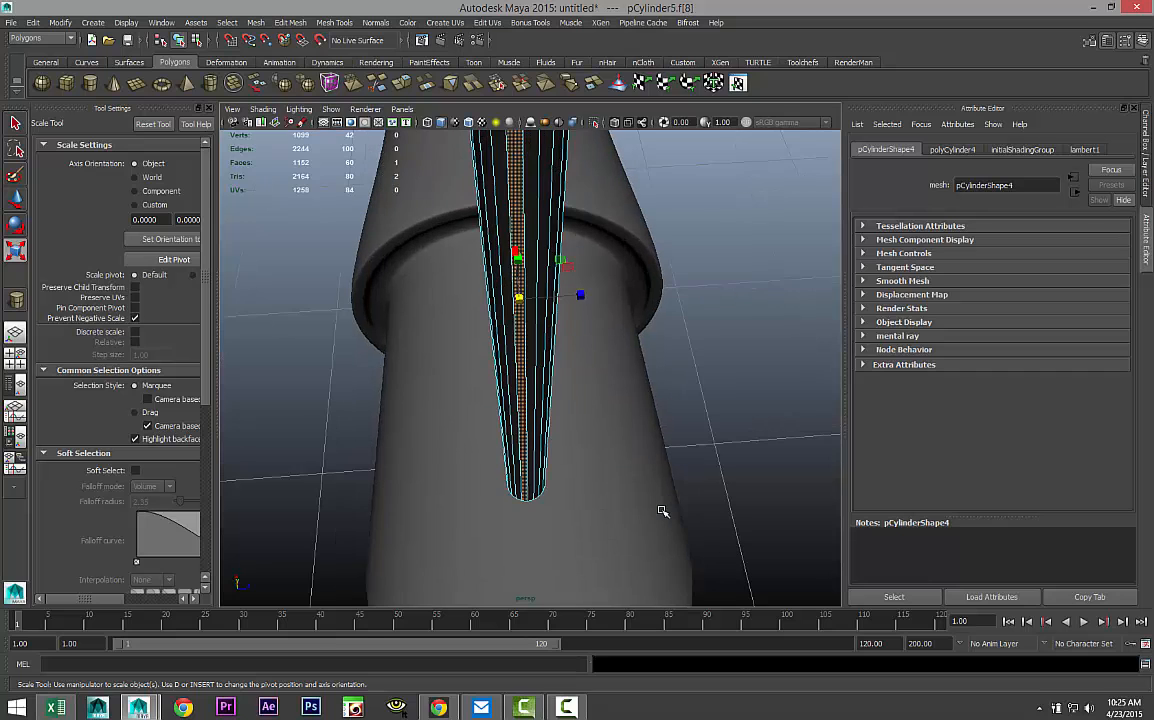
Examine in the top view how the cylinder's sides line up with the handle's centerline.
click(17, 359)
key(space)
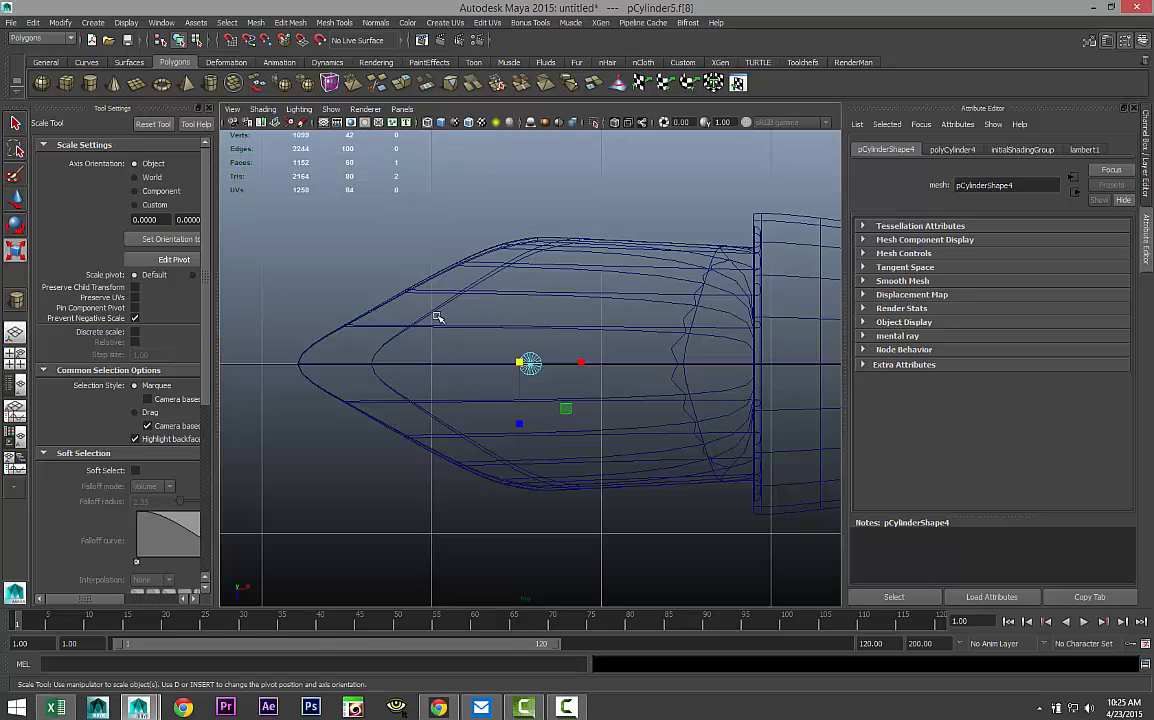
key(f)
scroll(515, 411, up, 7)
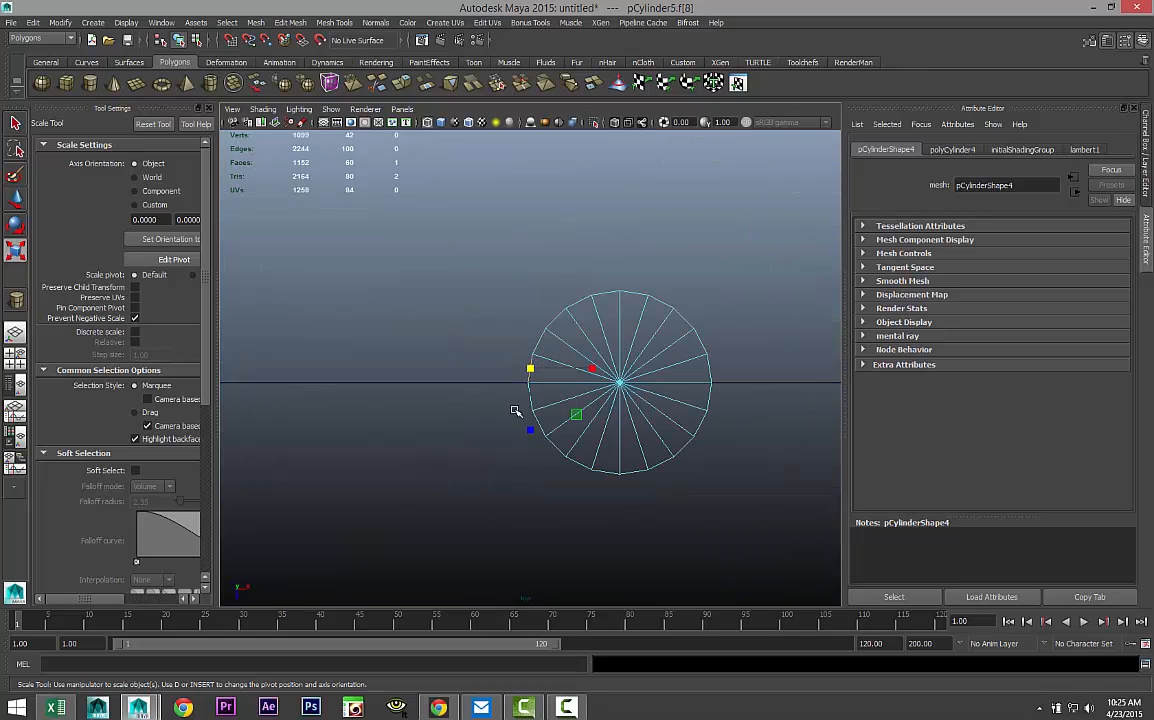
scroll(515, 411, up, 1)
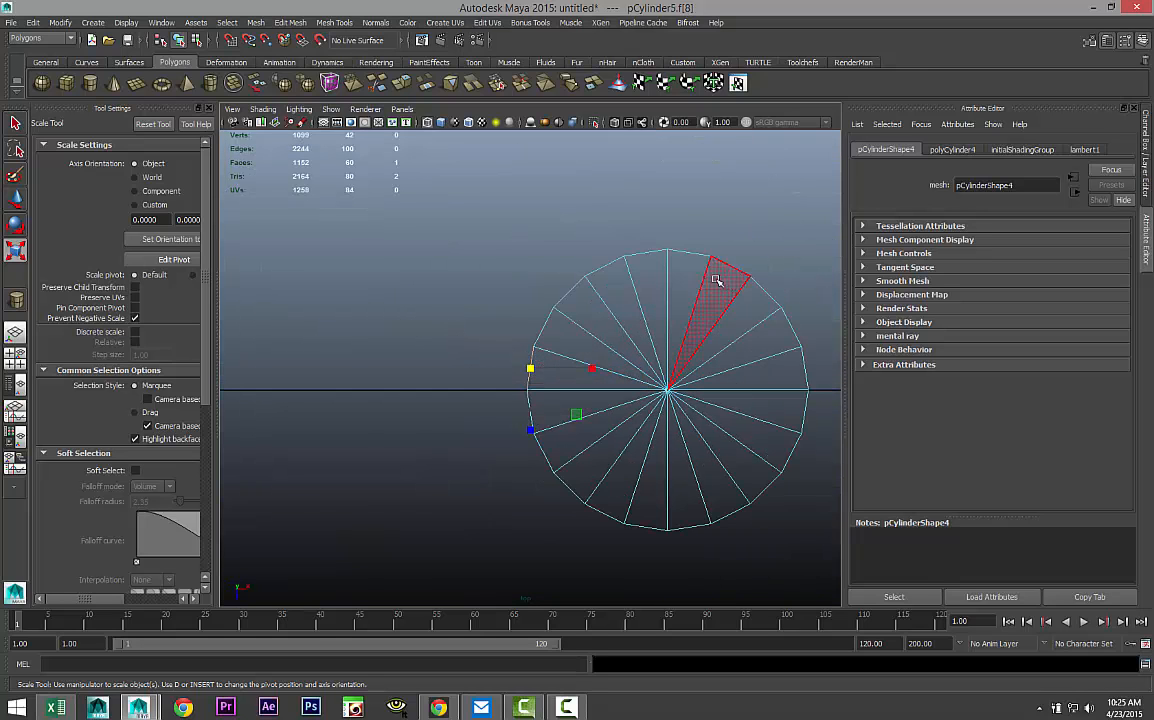
Return the cylinder to object mode and set its axis subdivisions to 21.
mouse_move(695, 253)
right_down()
mouse_move(755, 234)
mouse_move(708, 252)
right_up()
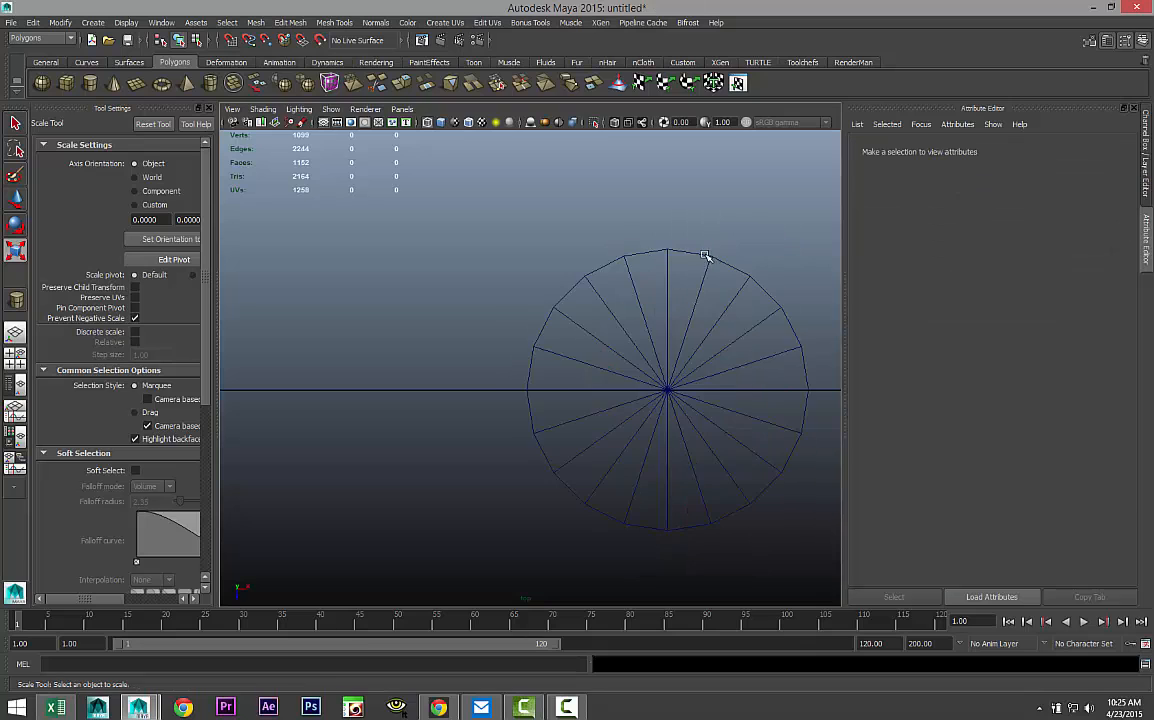
click(703, 256)
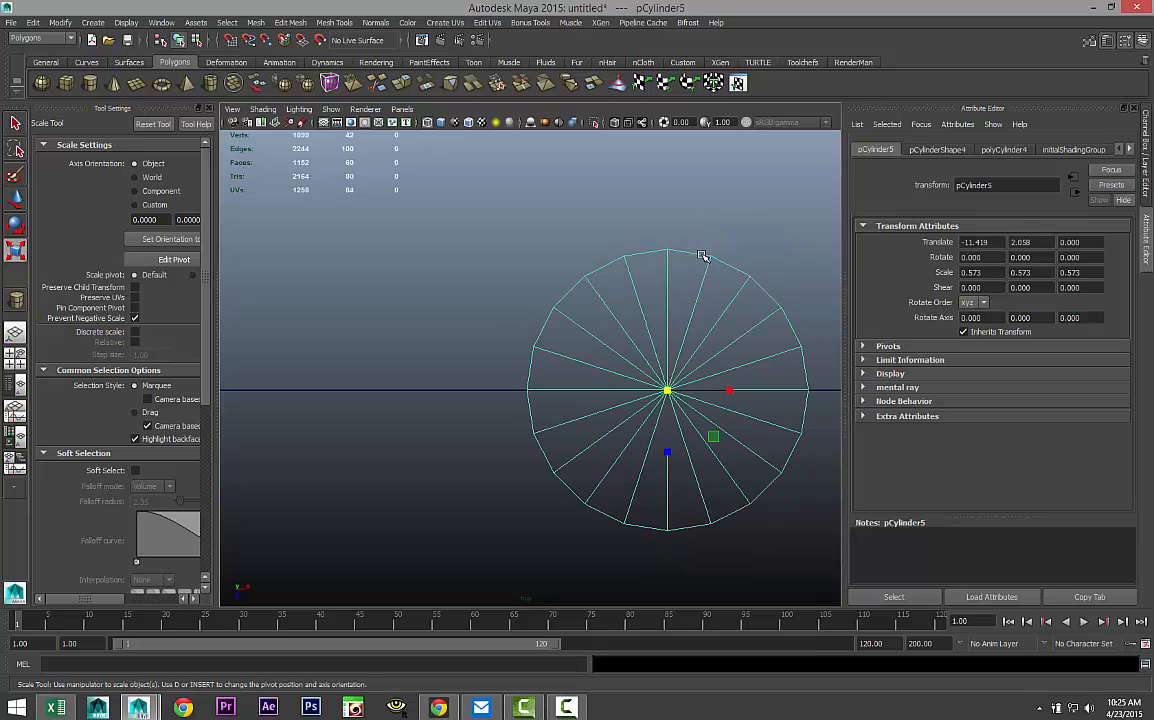
click(1017, 151)
double_click(988, 279)
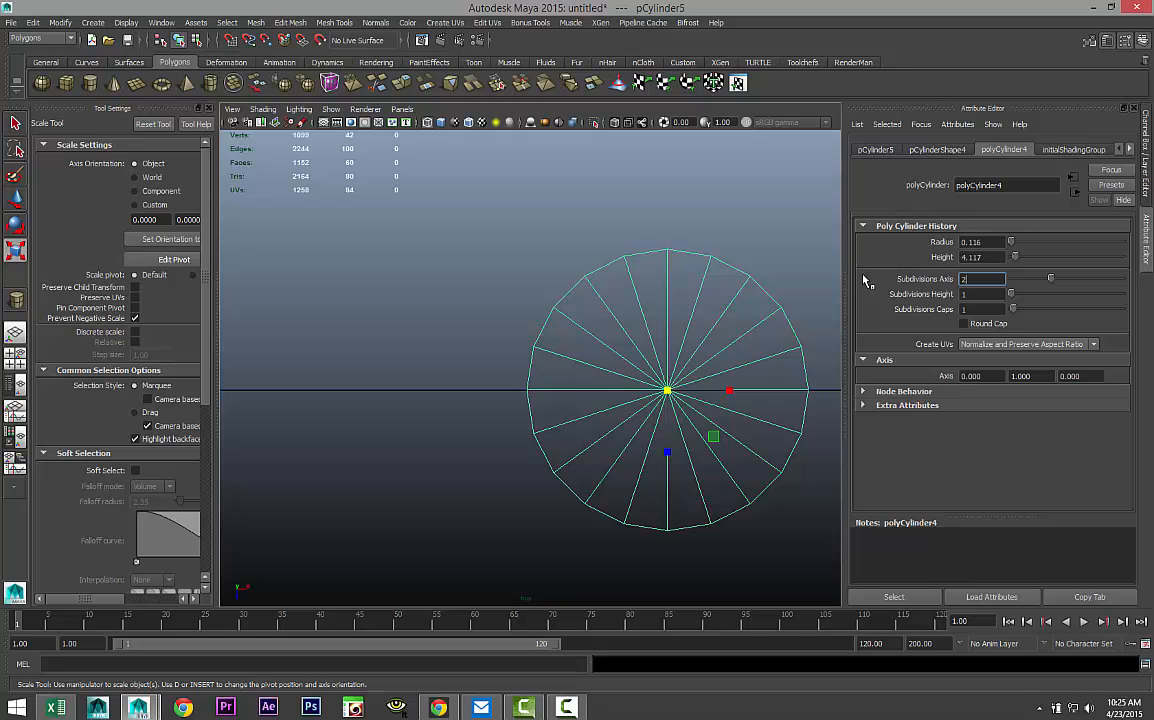
text(21)
key(Return)
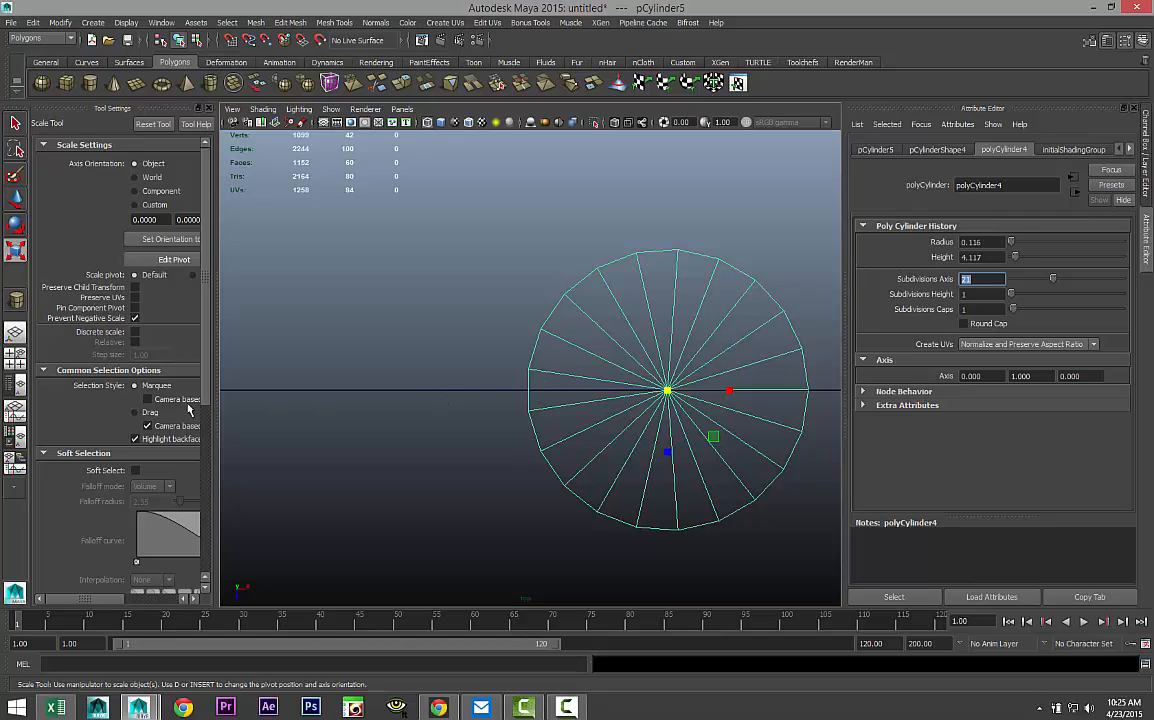
In the top view, switch the cylinder to edge selection and select the rim edge centered on the axis toward the tip.
click(15, 356)
scroll(436, 315, up, 5)
shift+right_drag(369, 275, 340, 232)
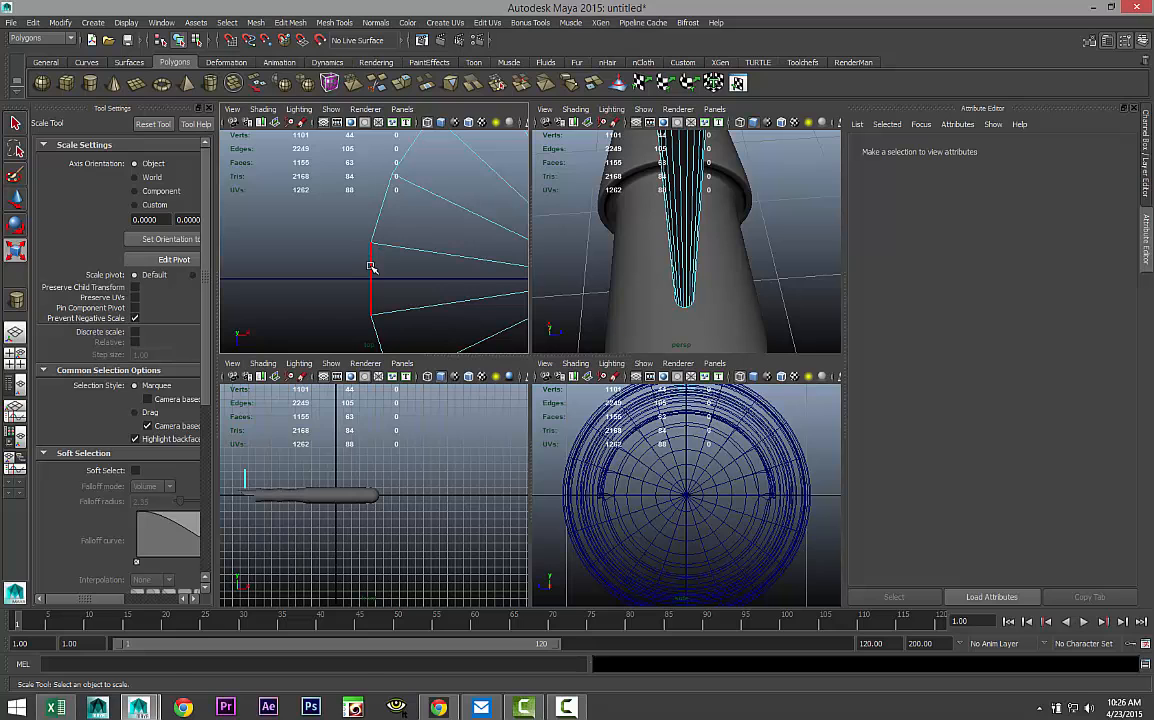
click(369, 268)
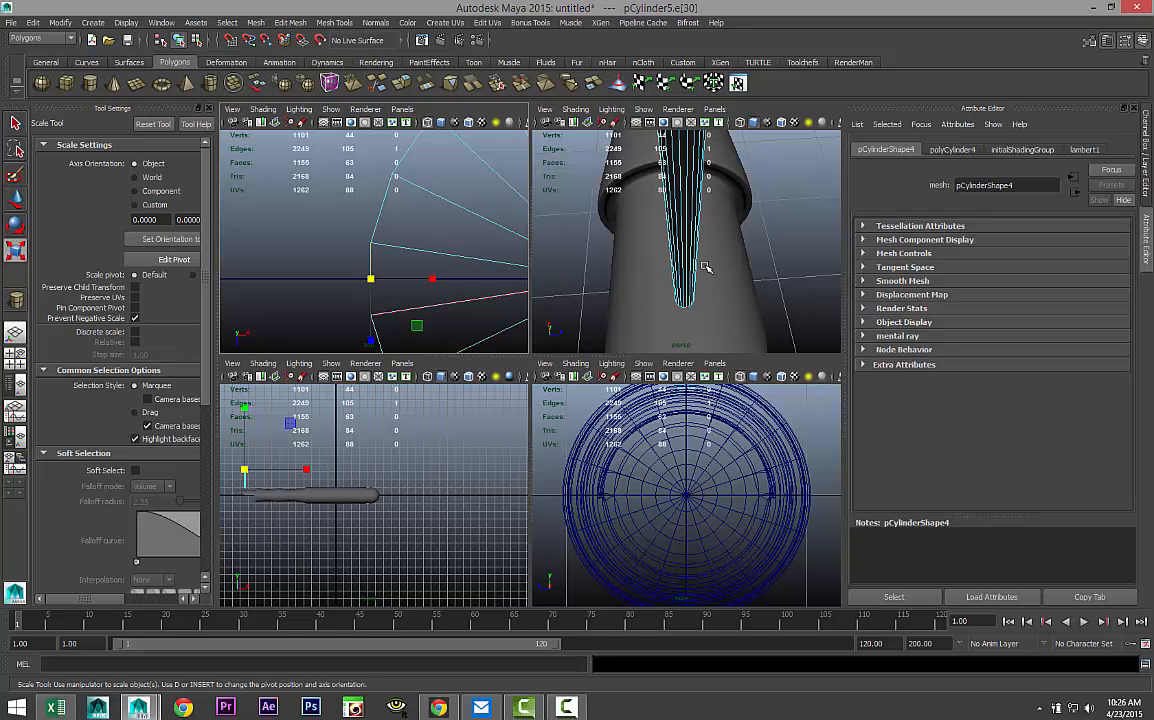
scroll(704, 268, down, 5)
scroll(702, 269, up, 4)
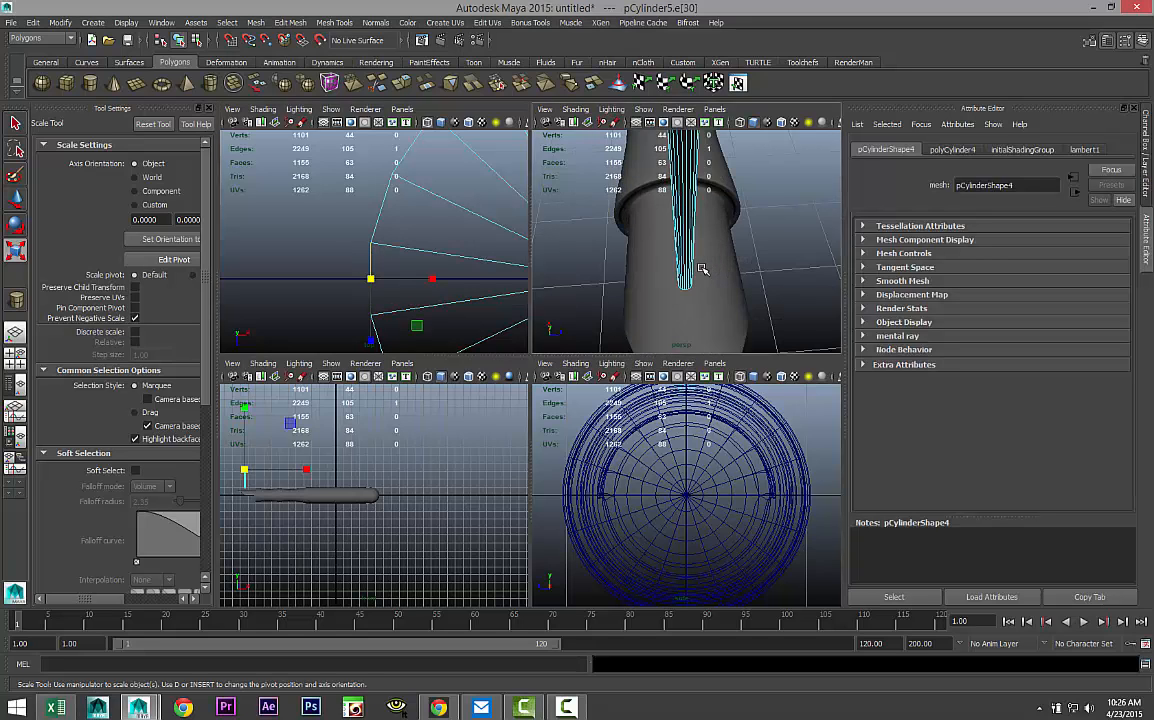
Select the long side face below that rim edge and extrude it outward past the pointed tip as a thin flat slab.
key(space)
scroll(643, 291, down, 2)
alt+middle_drag(645, 286, 649, 368)
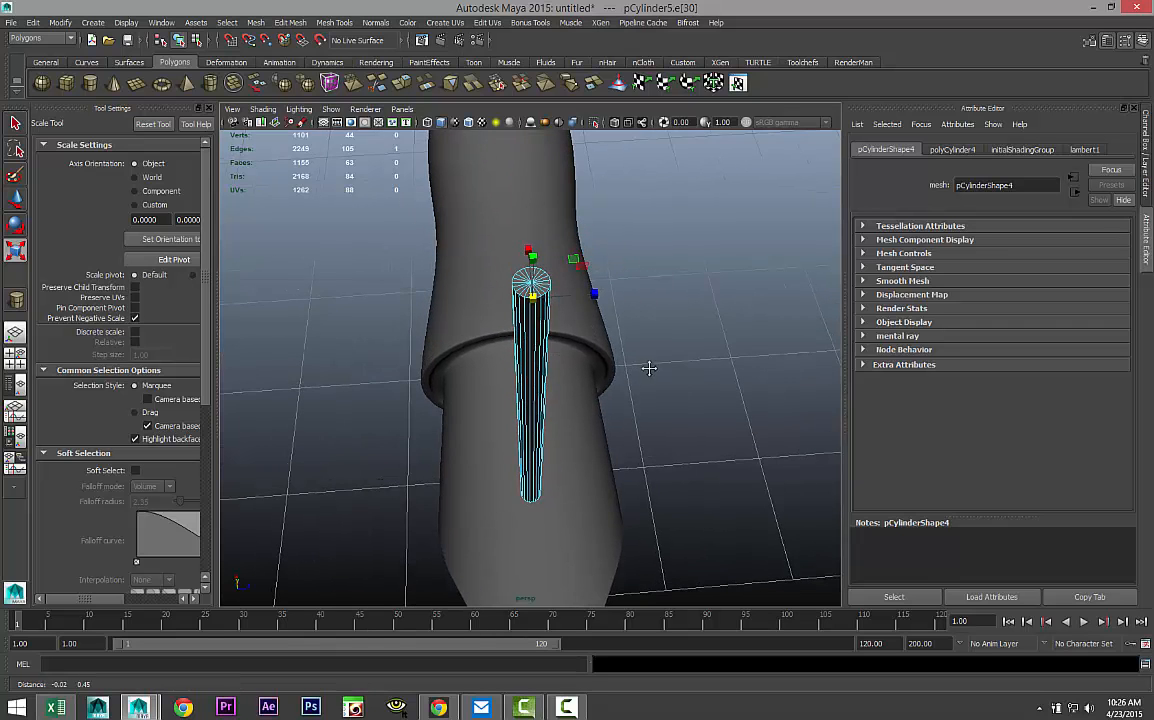
scroll(640, 358, up, 2)
alt+drag(633, 315, 618, 368)
scroll(618, 368, up, 2)
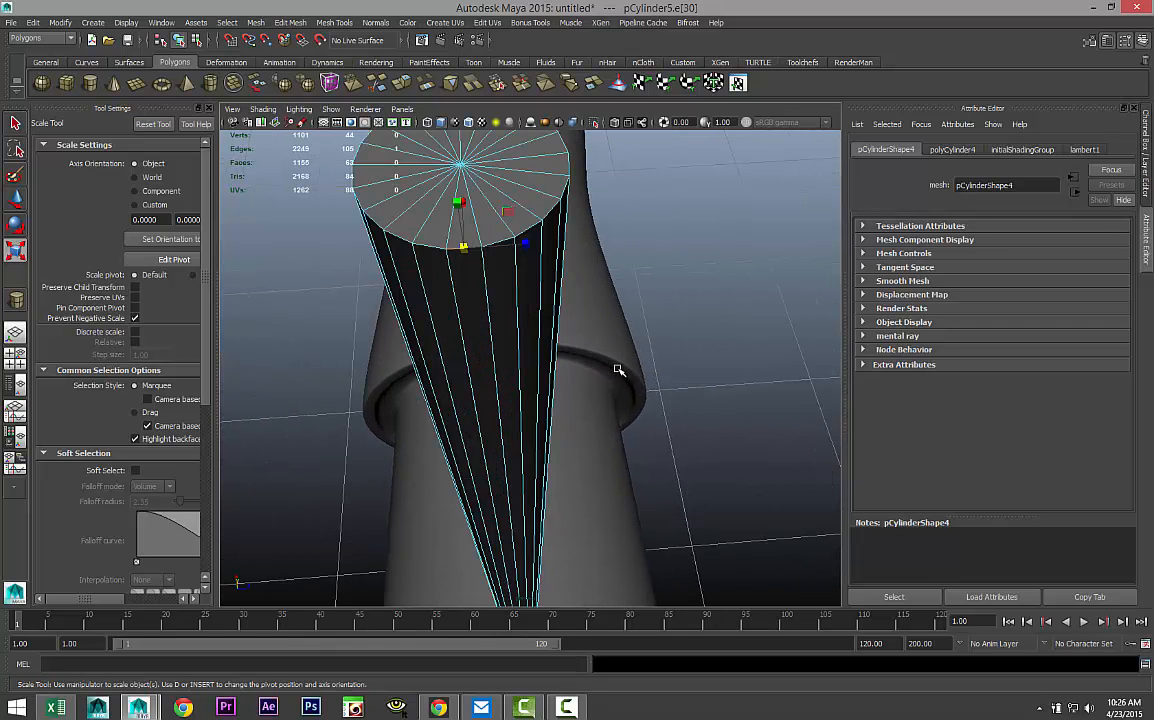
right_drag(470, 318, 478, 334)
click(478, 334)
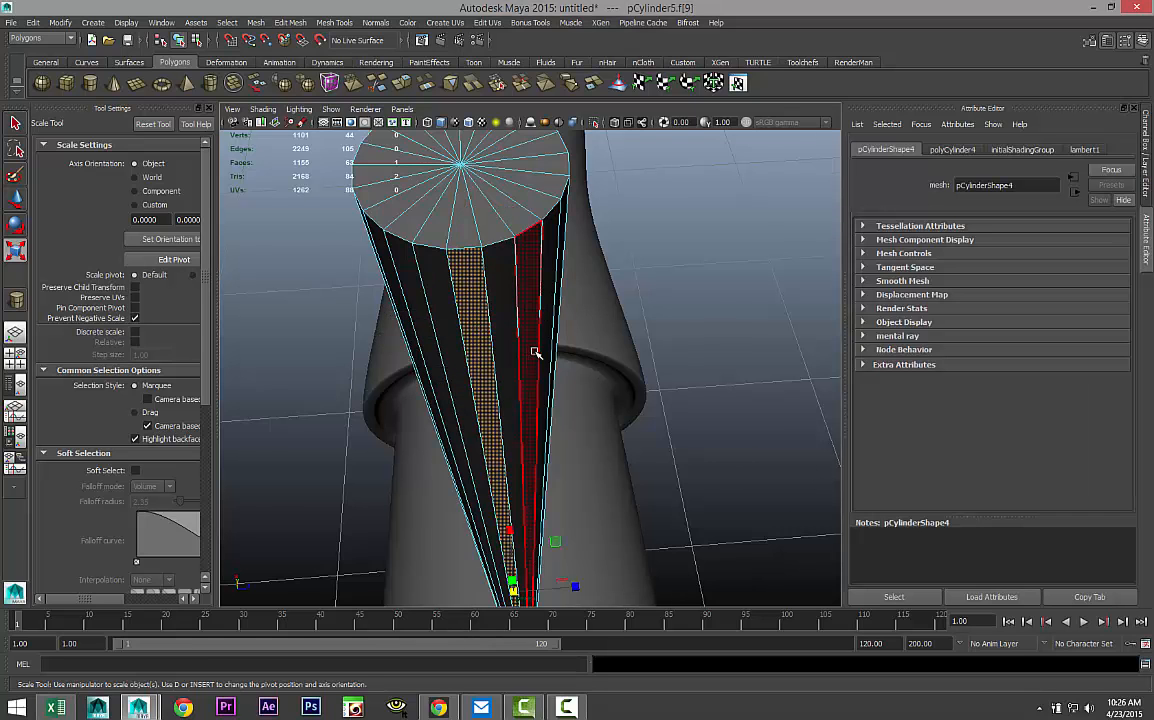
scroll(533, 326, down, 3)
click(291, 22)
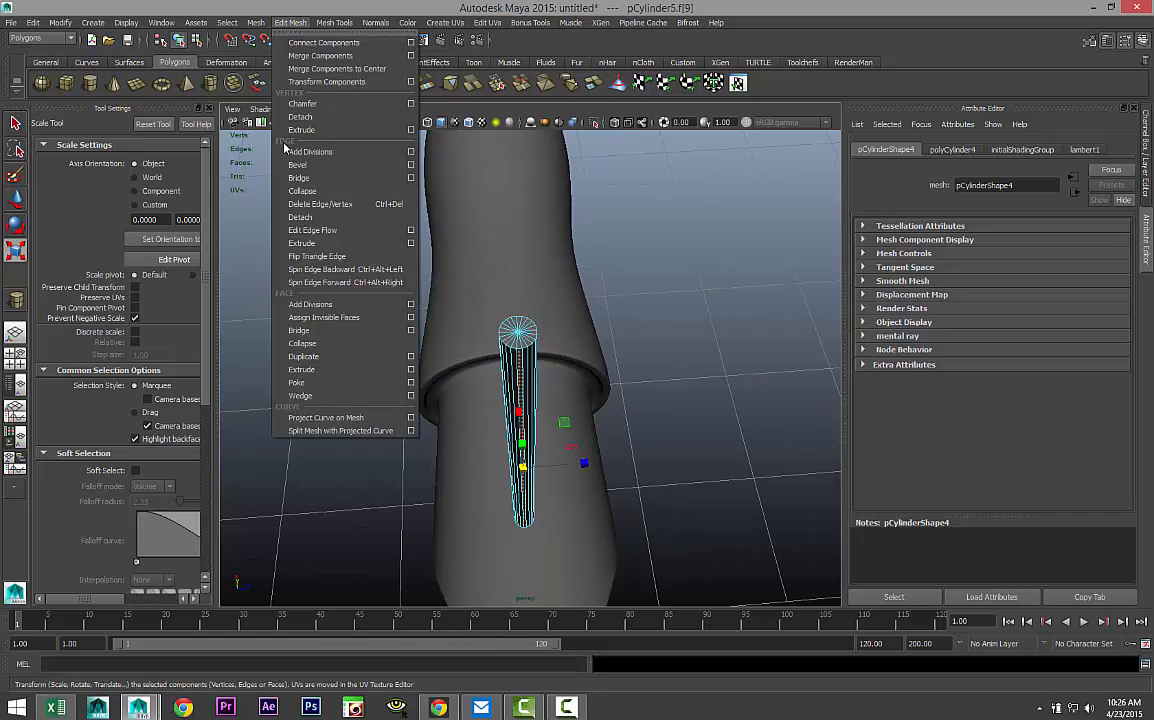
click(329, 370)
scroll(590, 480, down, 3)
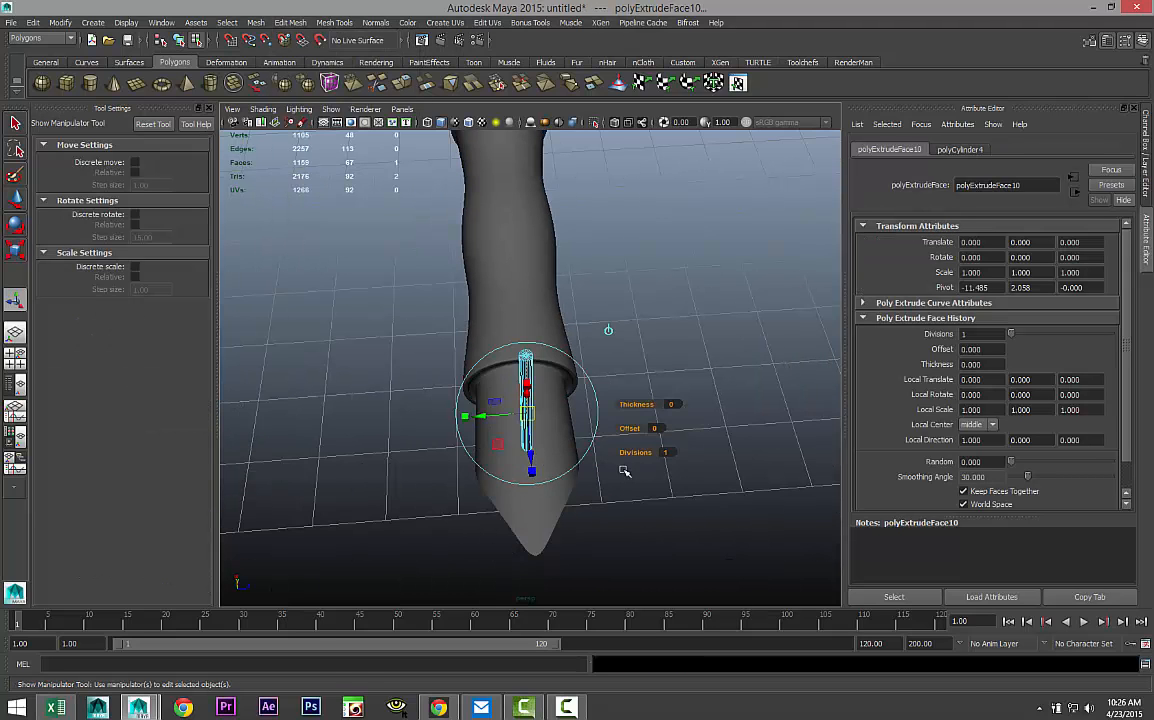
key(w)
alt+drag(540, 505, 587, 464)
drag(503, 373, 627, 465)
alt+drag(587, 525, 605, 400)
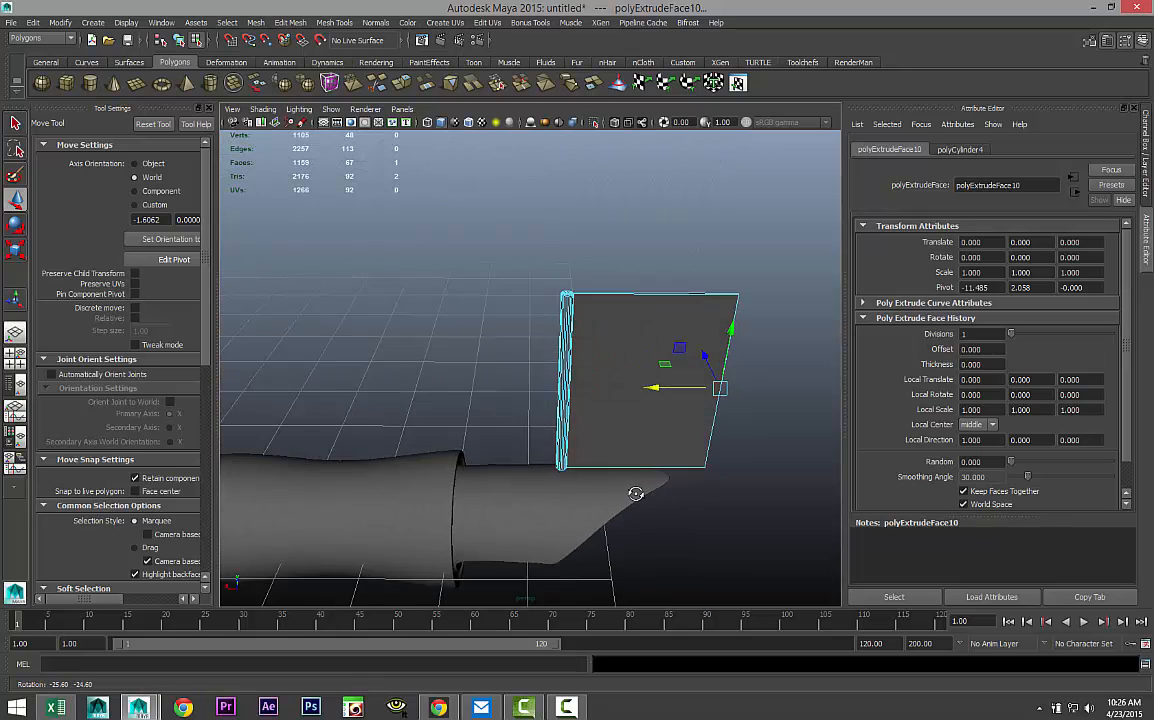
Return the cylinder with its slab to object mode and lower it until it passes through the handle's pointed end.
right_click(610, 343)
click(669, 325)
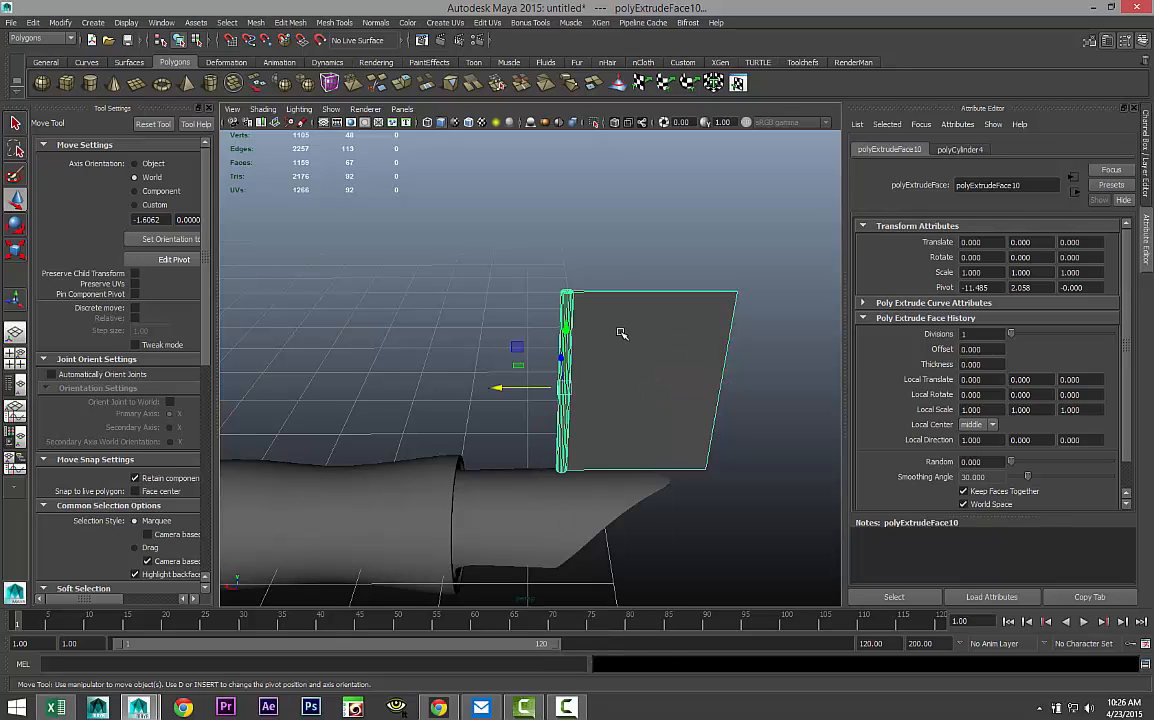
drag(567, 328, 641, 523)
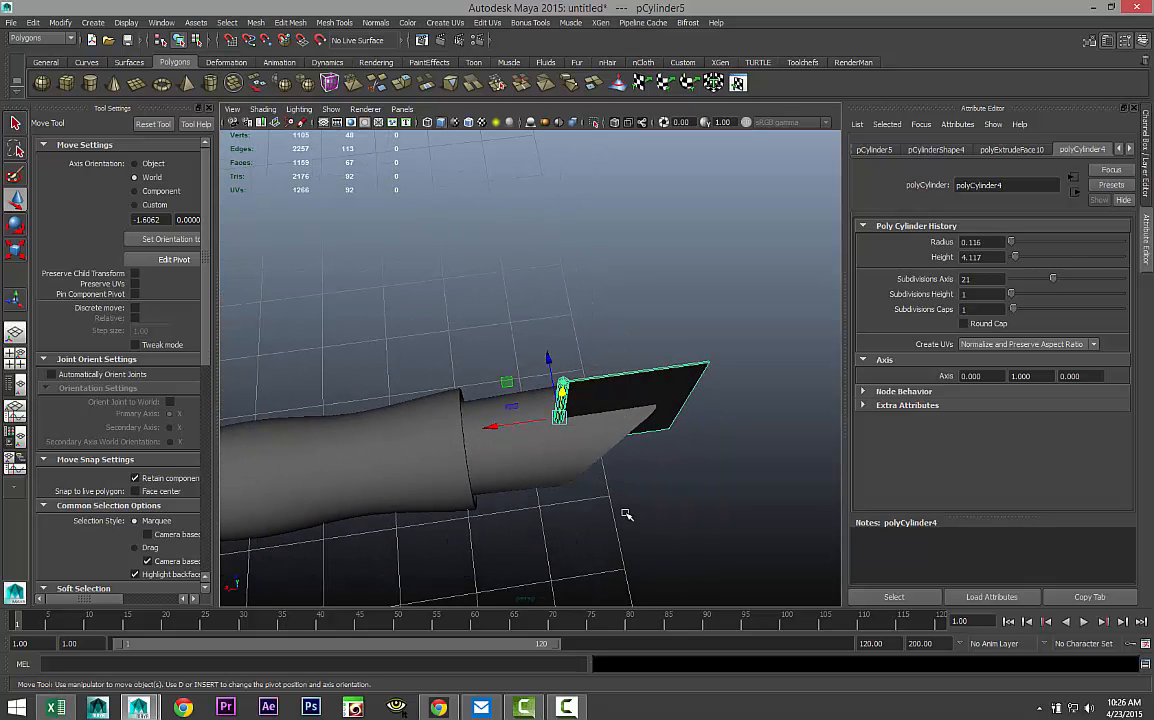
Try a Boolean difference with the cylinder cutter selected first and the handle second, and undo it.
click(600, 452)
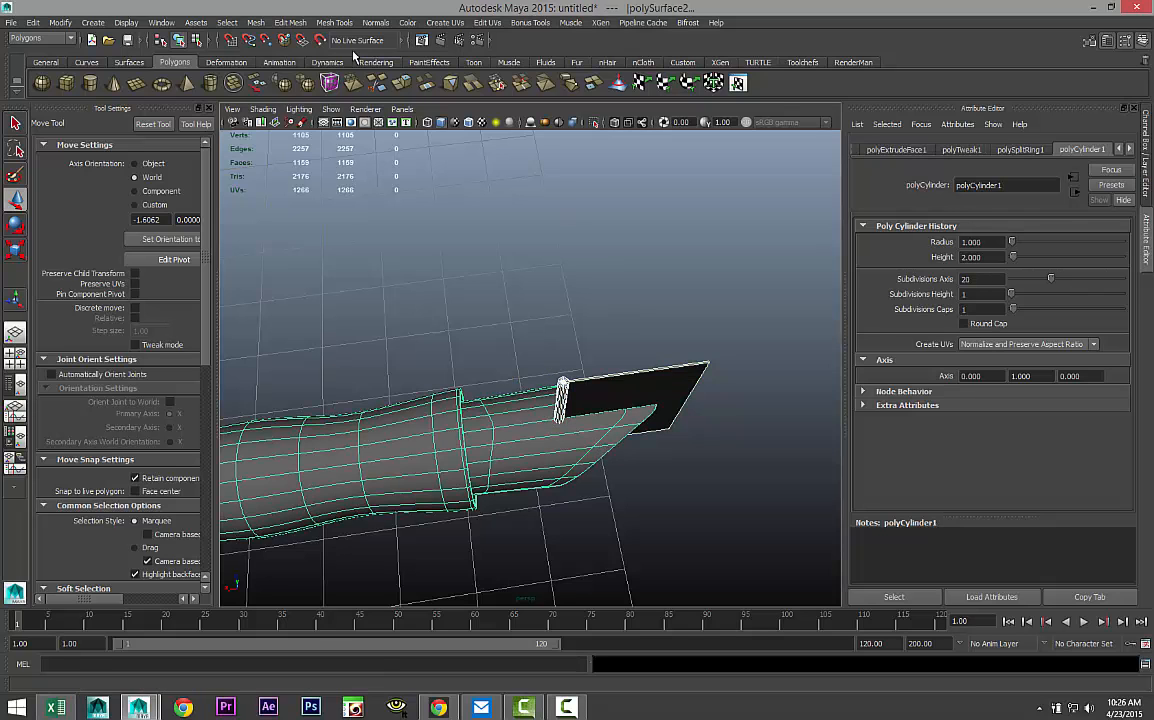
click(257, 24)
mouse_move(280, 51)
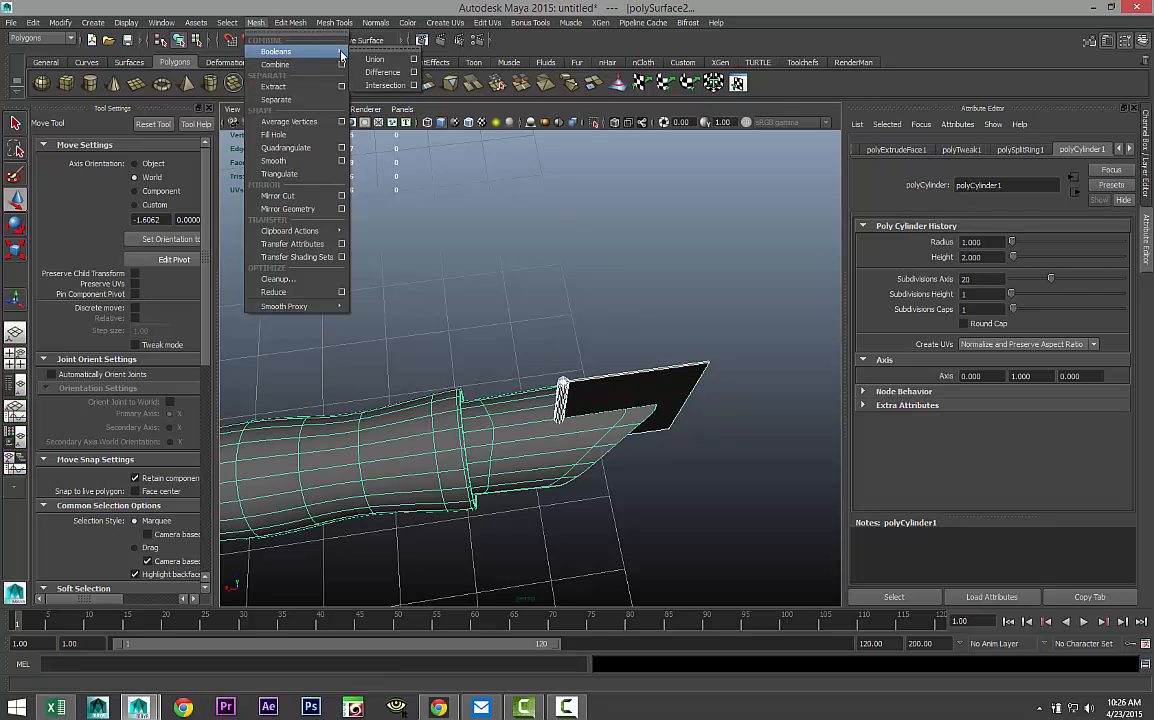
click(376, 73)
key(r)
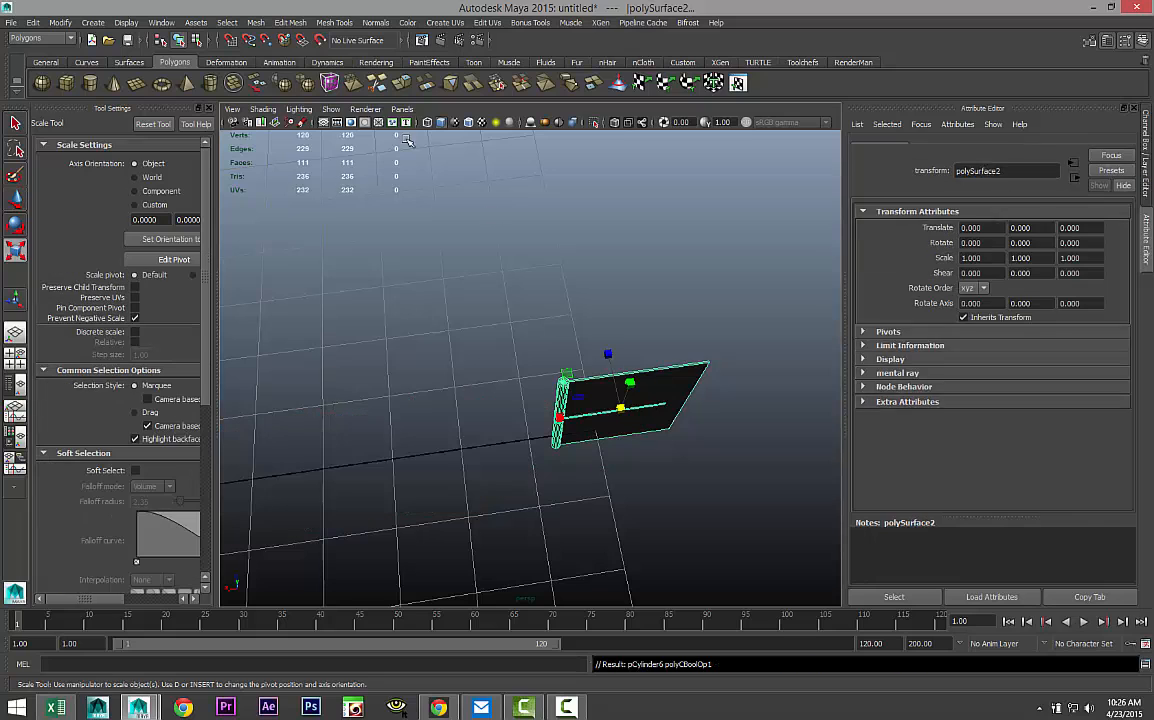
key(ctrl+z)
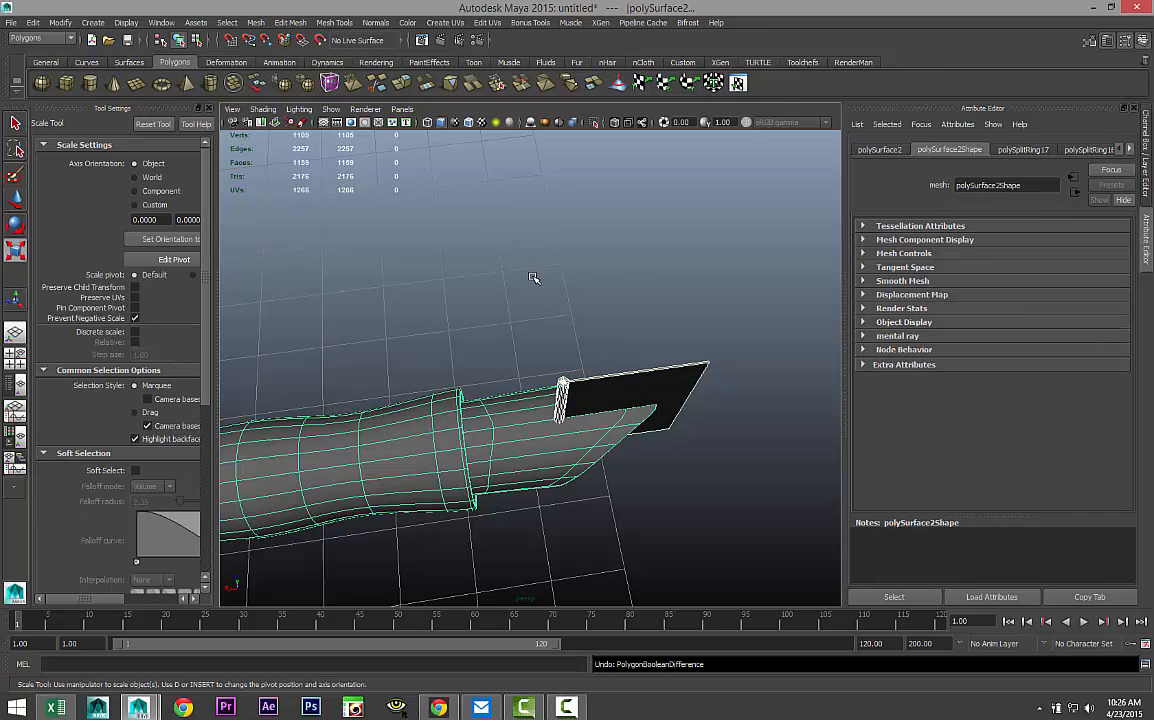
Select the handle first and the cylinder cutter second, and subtract the cutter from the pointed end with a Boolean difference.
click(613, 280)
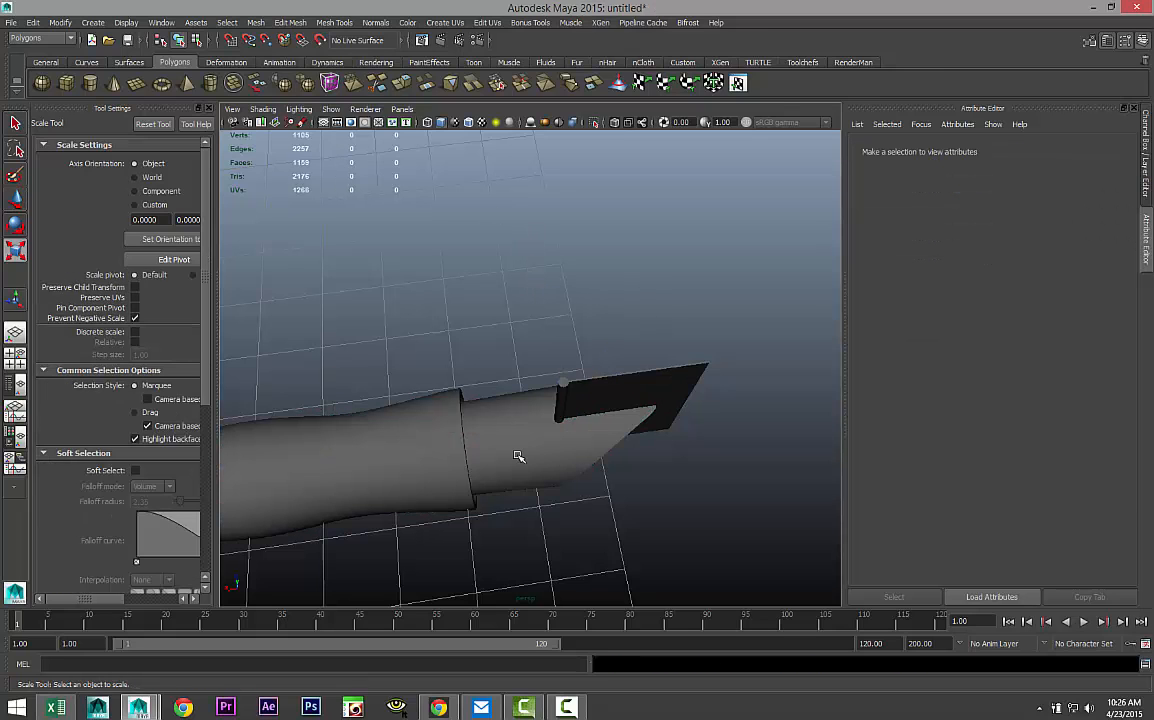
click(570, 446)
shift+click(673, 385)
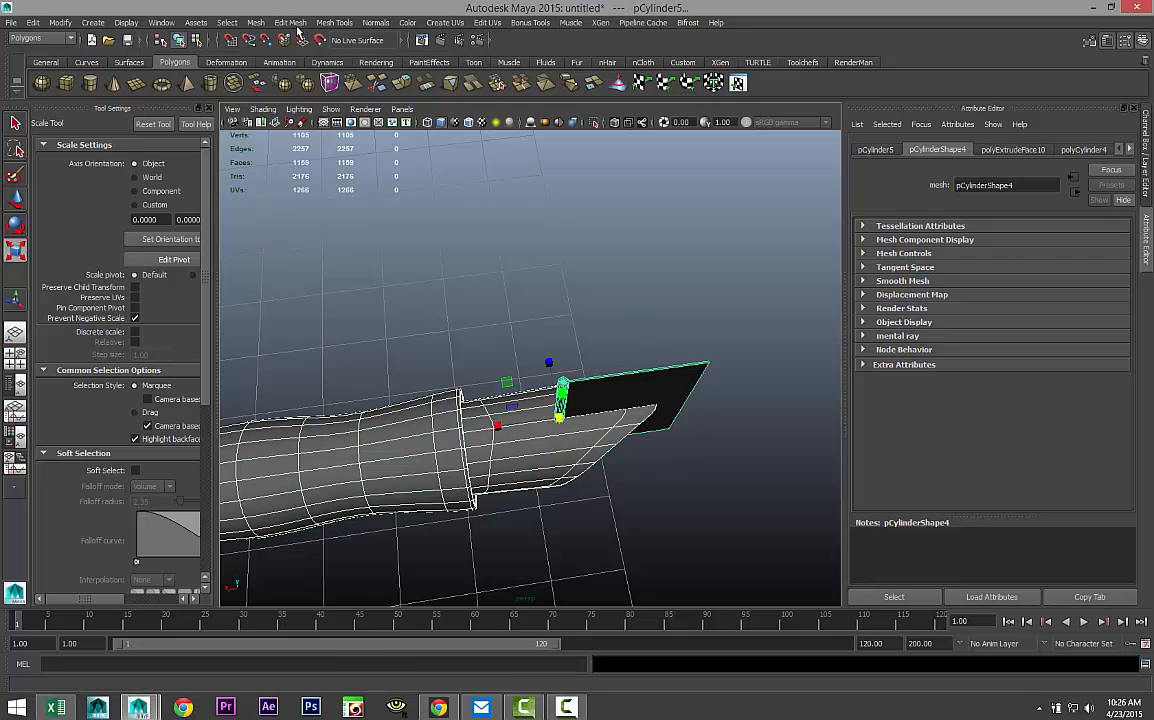
click(257, 23)
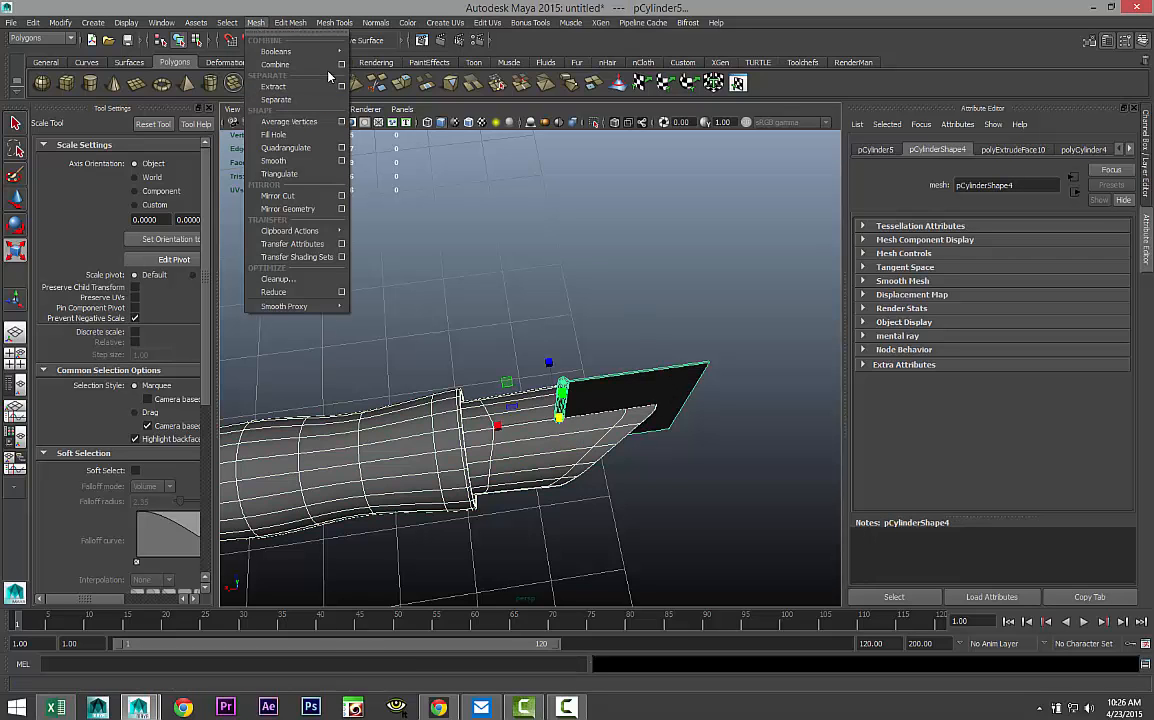
mouse_move(336, 53)
click(373, 75)
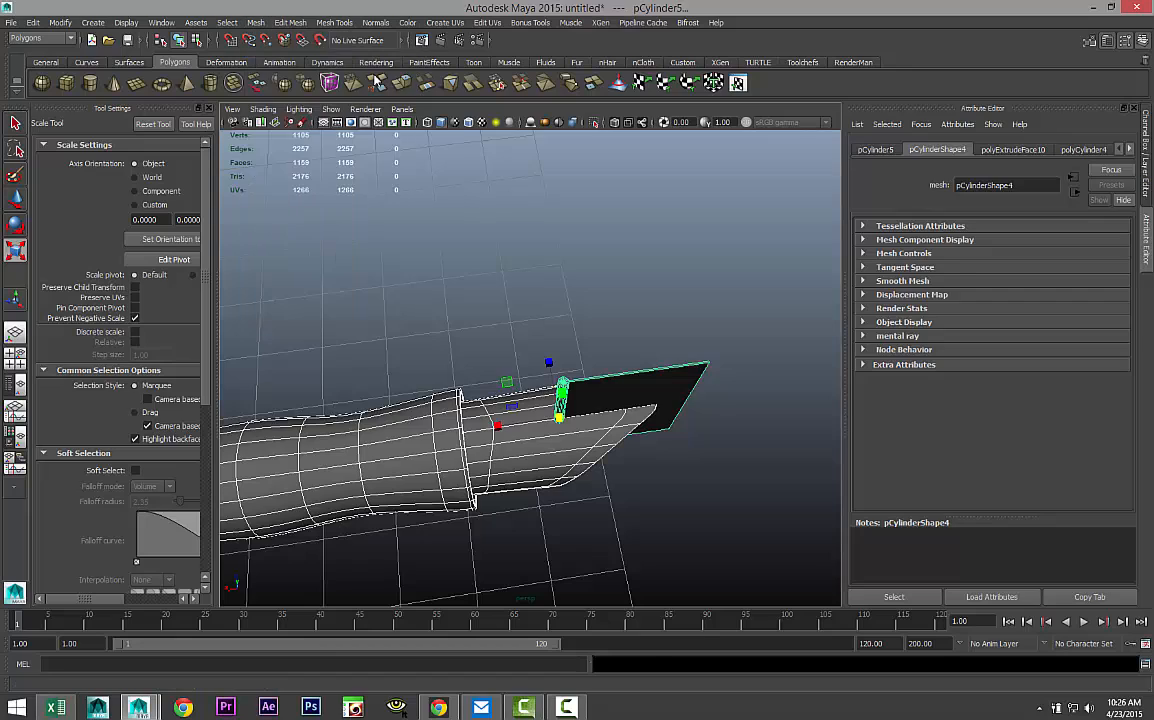
Examine the hole and slit cut into the pointed end, and the rest of the handle up to the dome cap.
scroll(625, 398, up, 8)
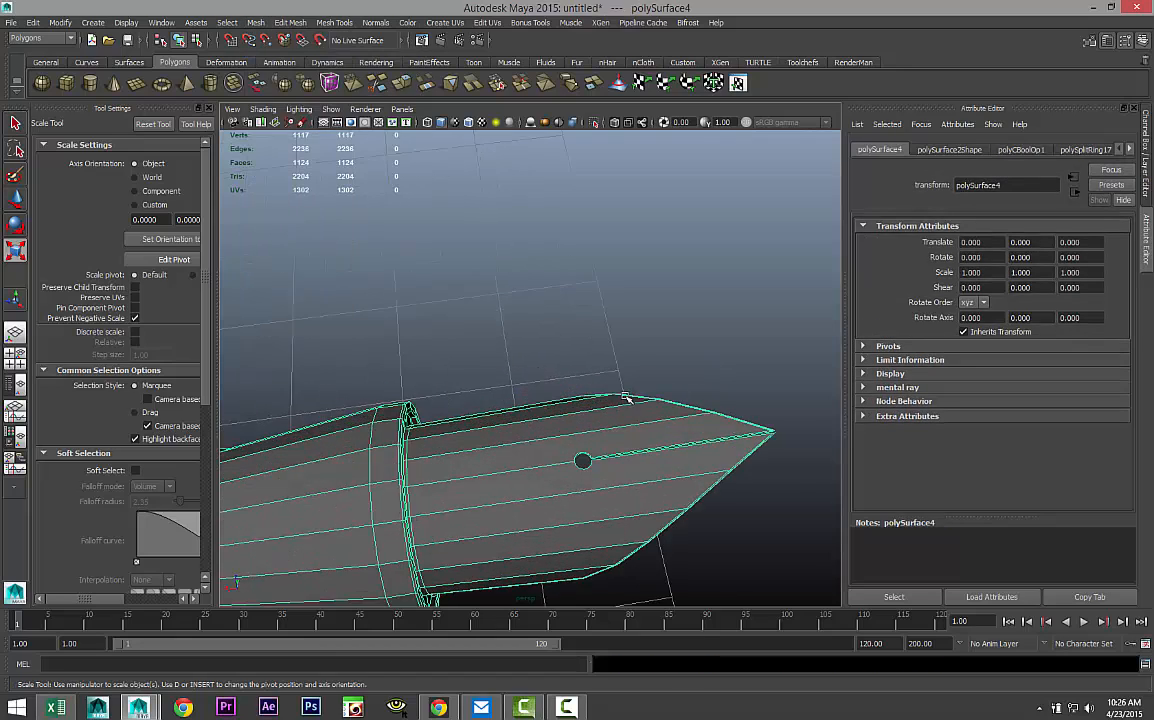
alt+drag(625, 398, 725, 408)
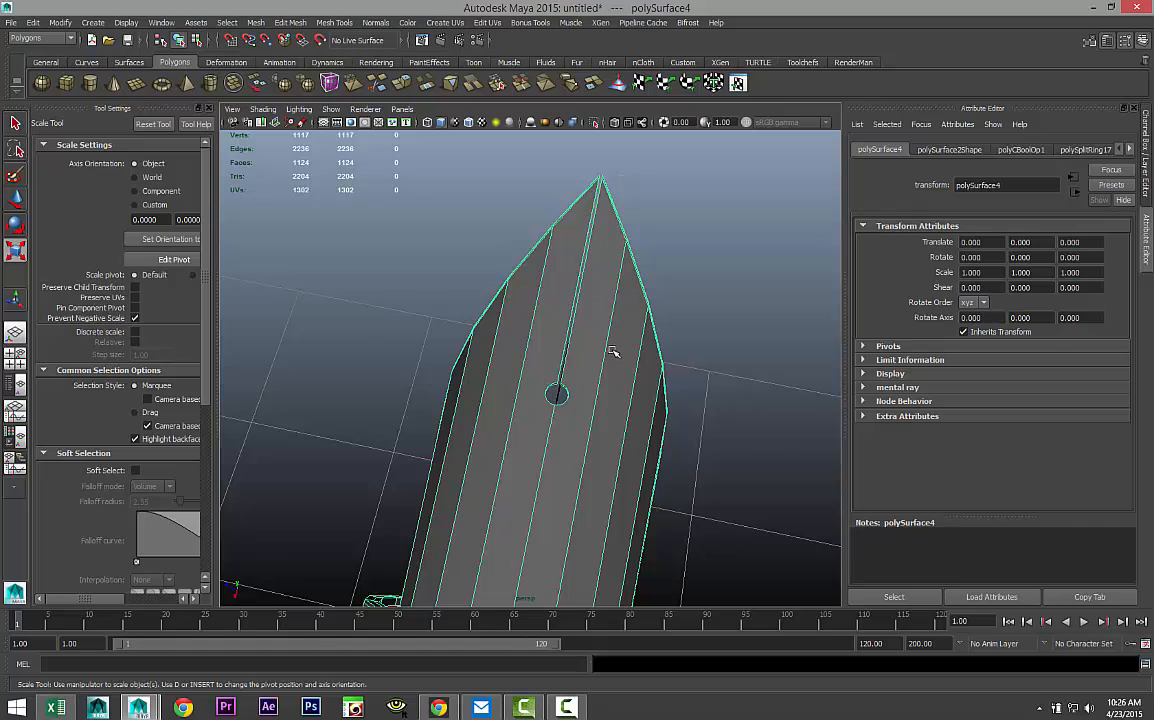
scroll(613, 351, down, 5)
alt+drag(623, 361, 440, 428)
alt+drag(489, 471, 509, 476)
alt+middle_drag(509, 476, 572, 461)
scroll(572, 470, down, 5)
alt+drag(454, 479, 561, 487)
scroll(557, 484, up, 5)
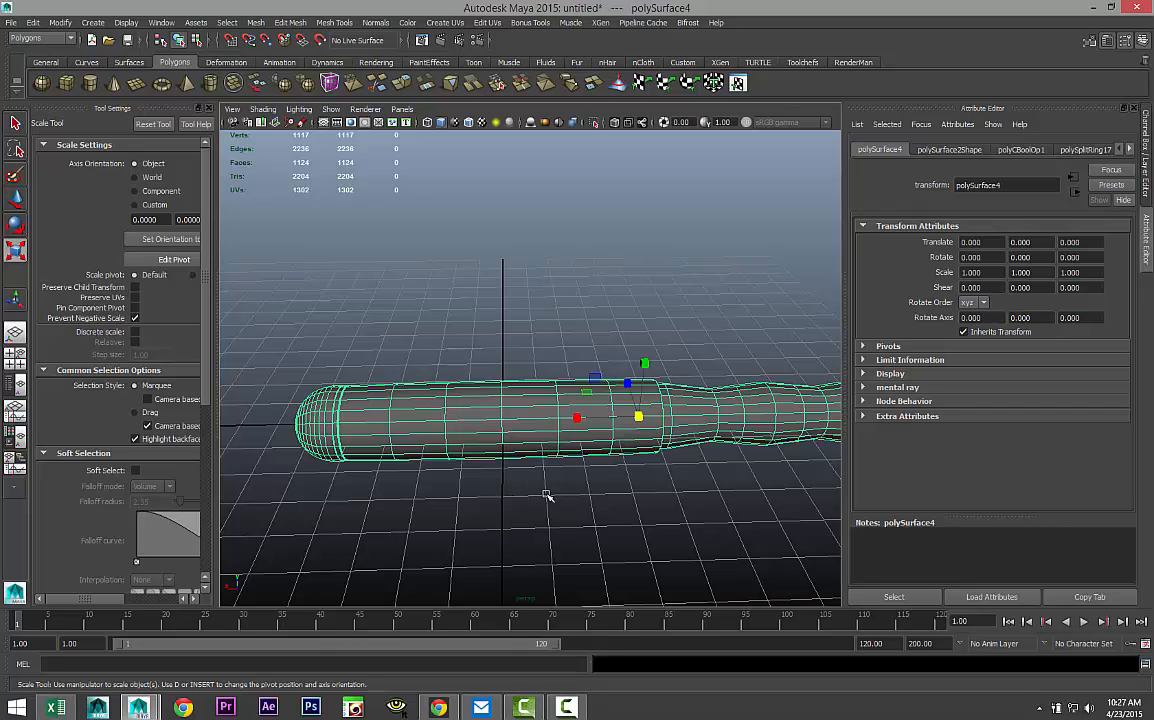
mouse_move(479, 496)
alt+mouse_down()
mouse_move(500, 478)
mouse_move(500, 440)
mouse_move(477, 474)
alt+mouse_up()
alt+middle_drag(477, 474, 576, 506)
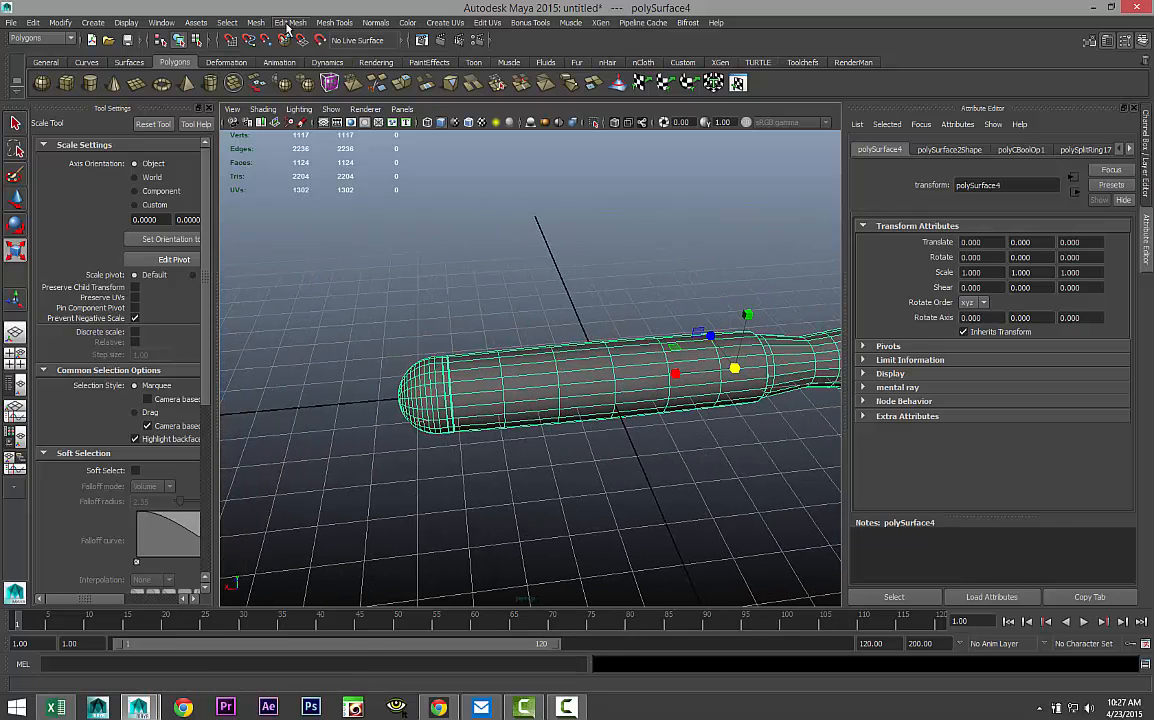
Separate the handle mesh into its individual shells.
click(256, 22)
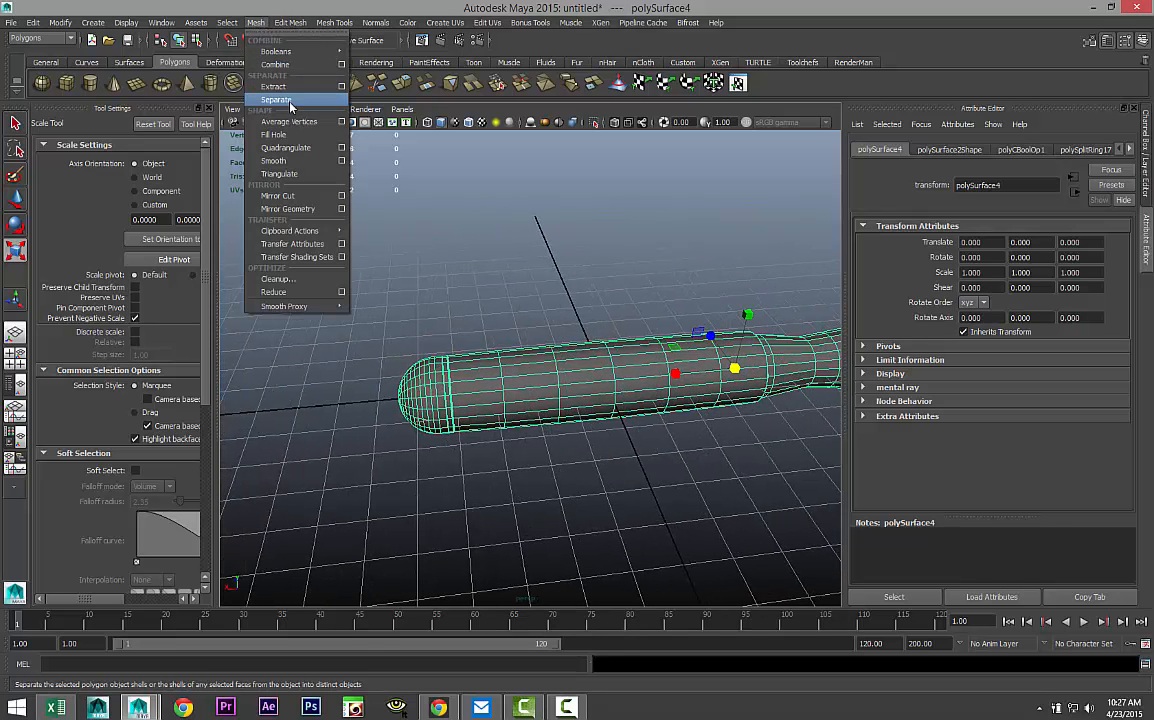
click(276, 100)
scroll(423, 436, up, 3)
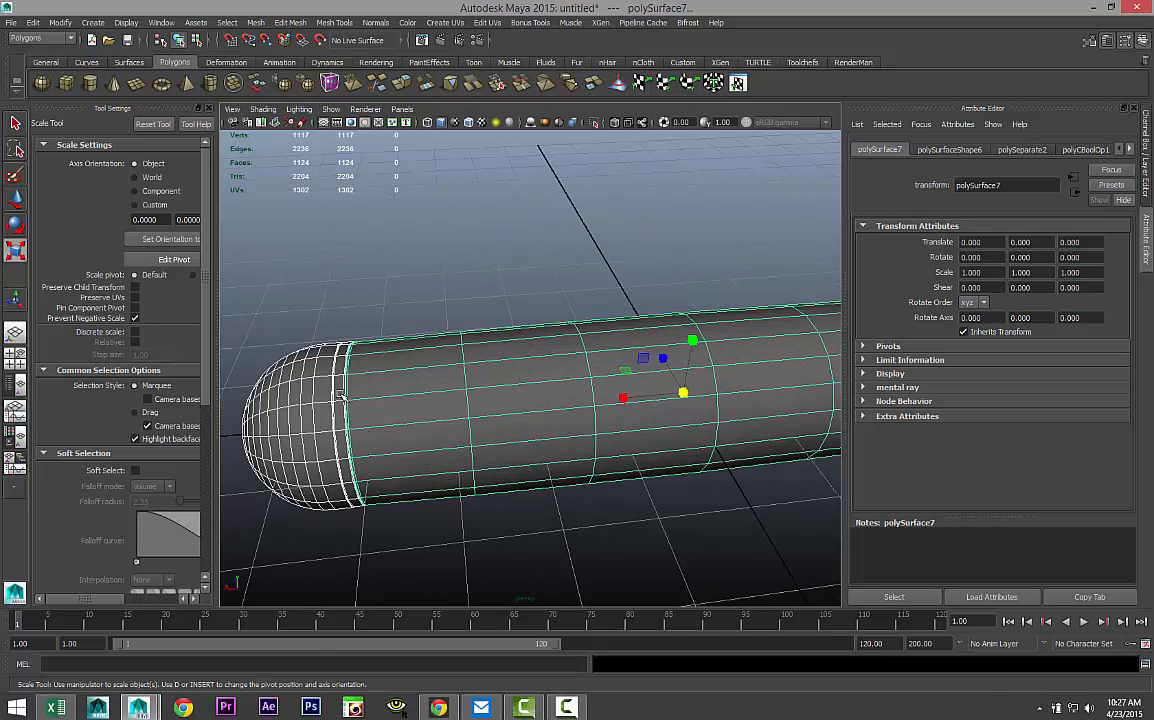
On the narrow ring beside the dome cap, extrude the two adjacent top faces and raise them to a height of about 1.066.
click(340, 395)
scroll(355, 421, down, 3)
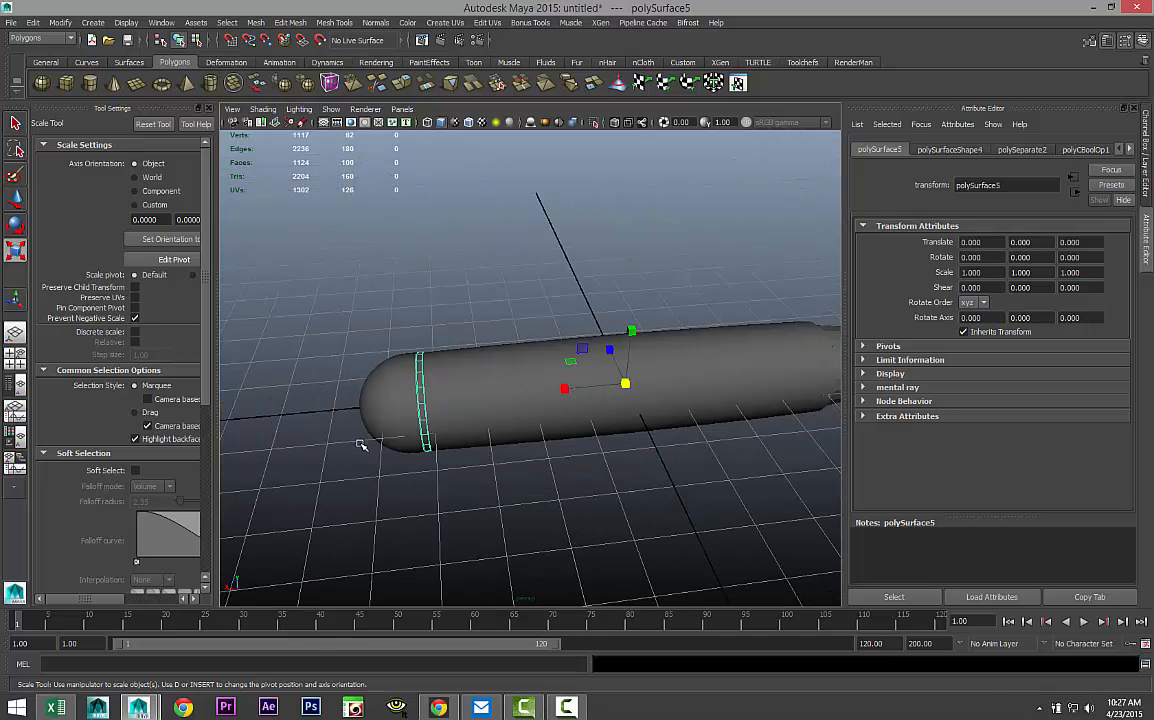
alt+drag(380, 468, 553, 421)
scroll(521, 481, up, 3)
right_drag(550, 421, 497, 387)
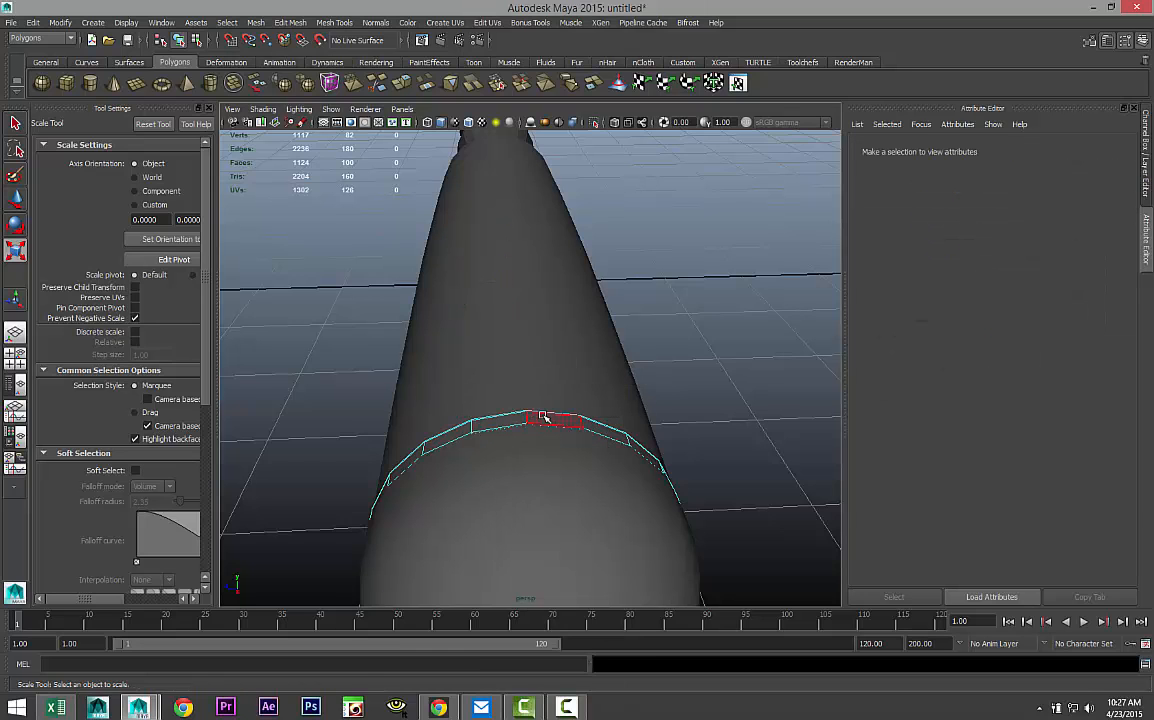
click(542, 416)
shift+click(509, 422)
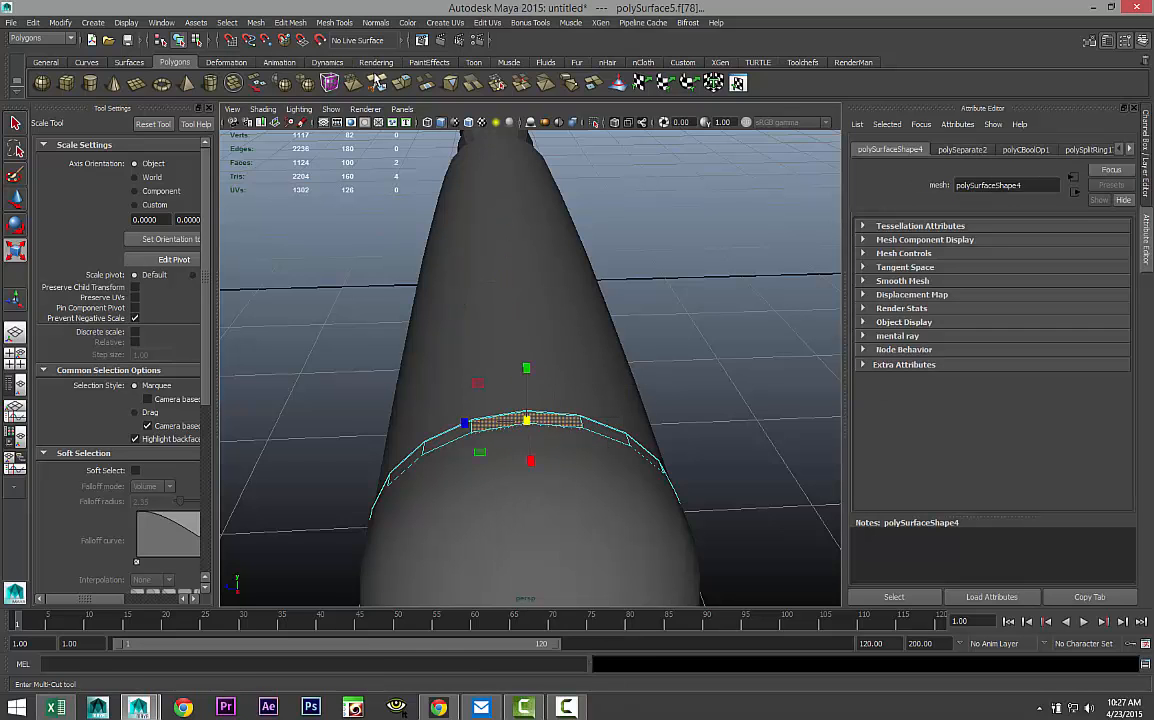
click(289, 23)
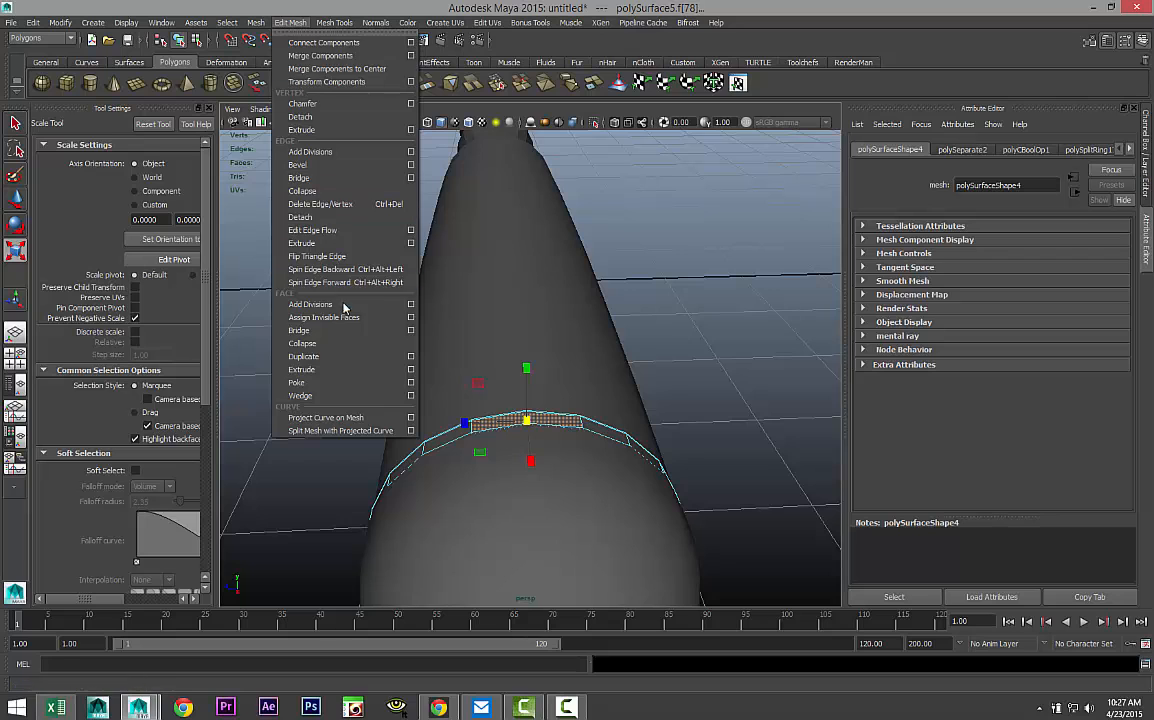
click(344, 370)
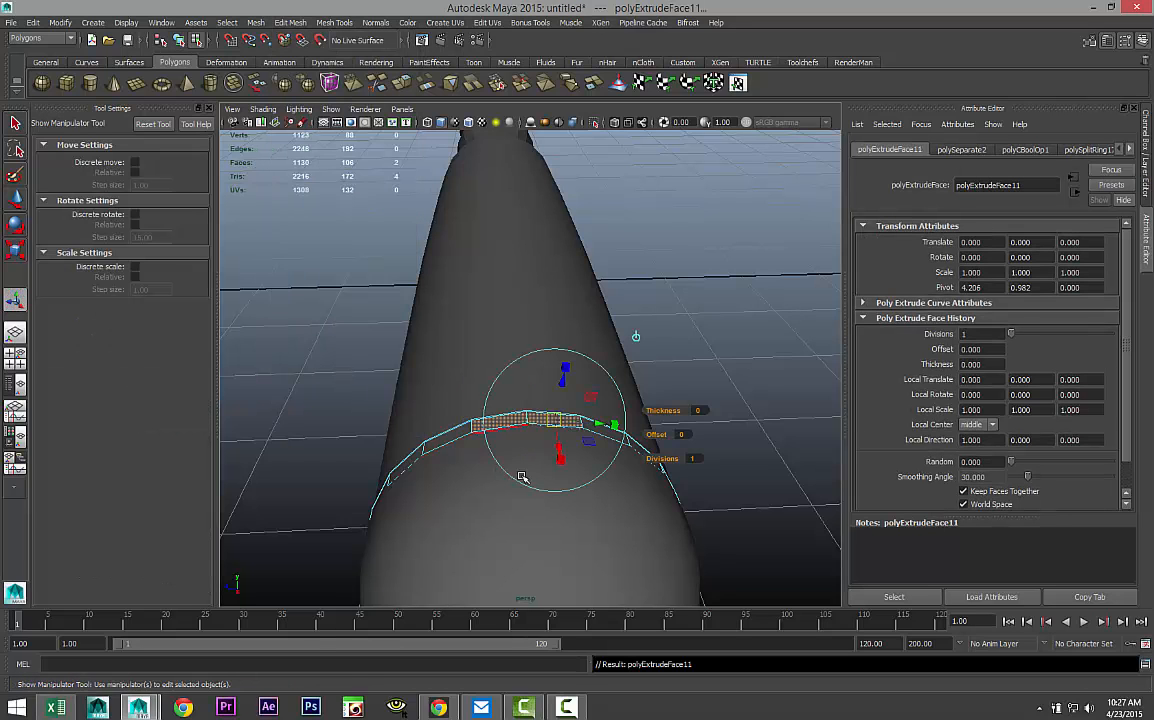
key(w)
drag(527, 363, 529, 350)
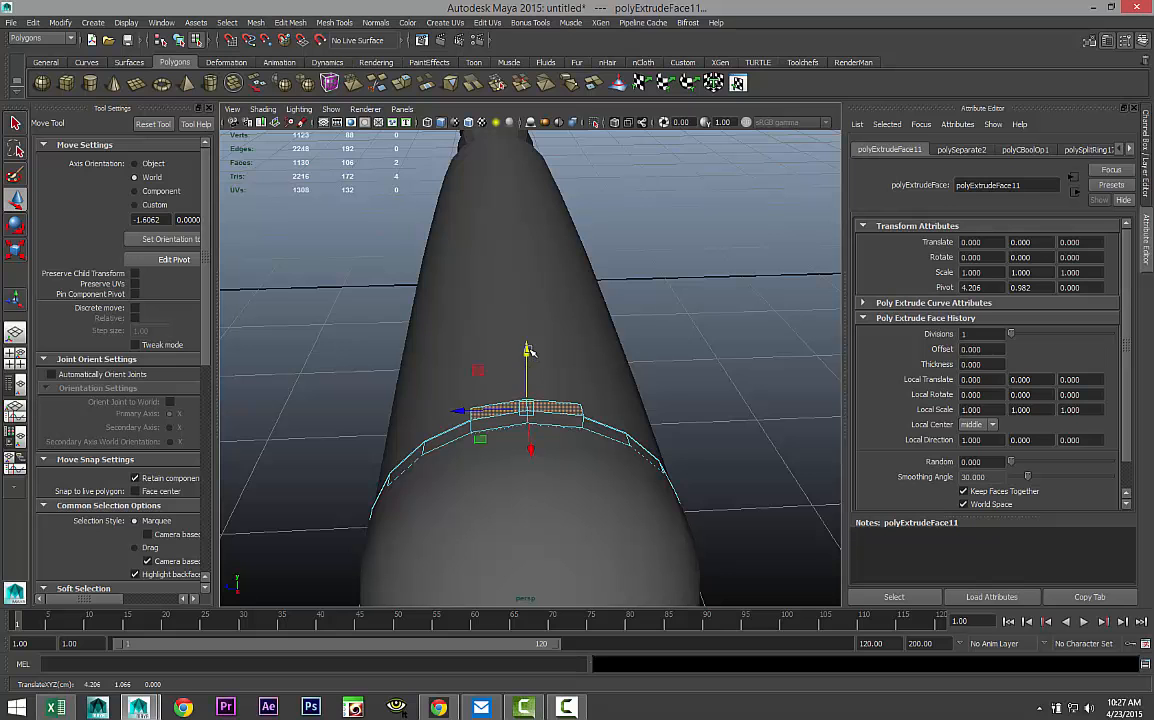
Insert two edge loops around the raised block, close together just below its top edge.
alt+drag(355, 458, 570, 579)
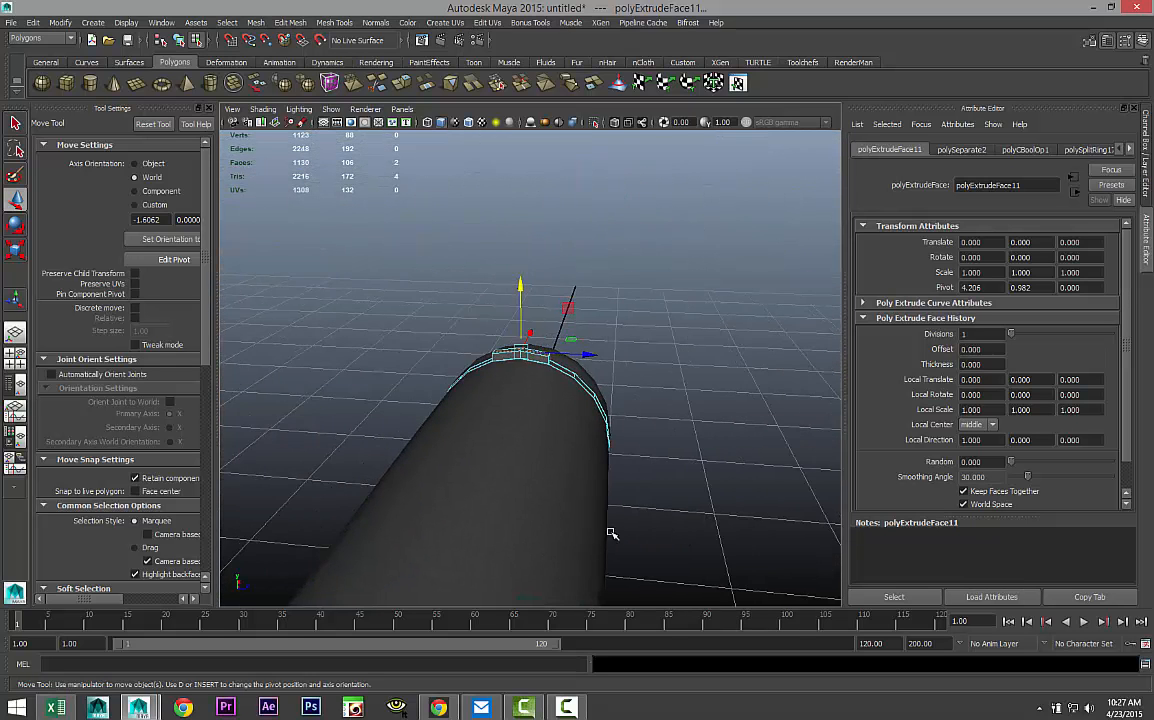
scroll(616, 526, up, 10)
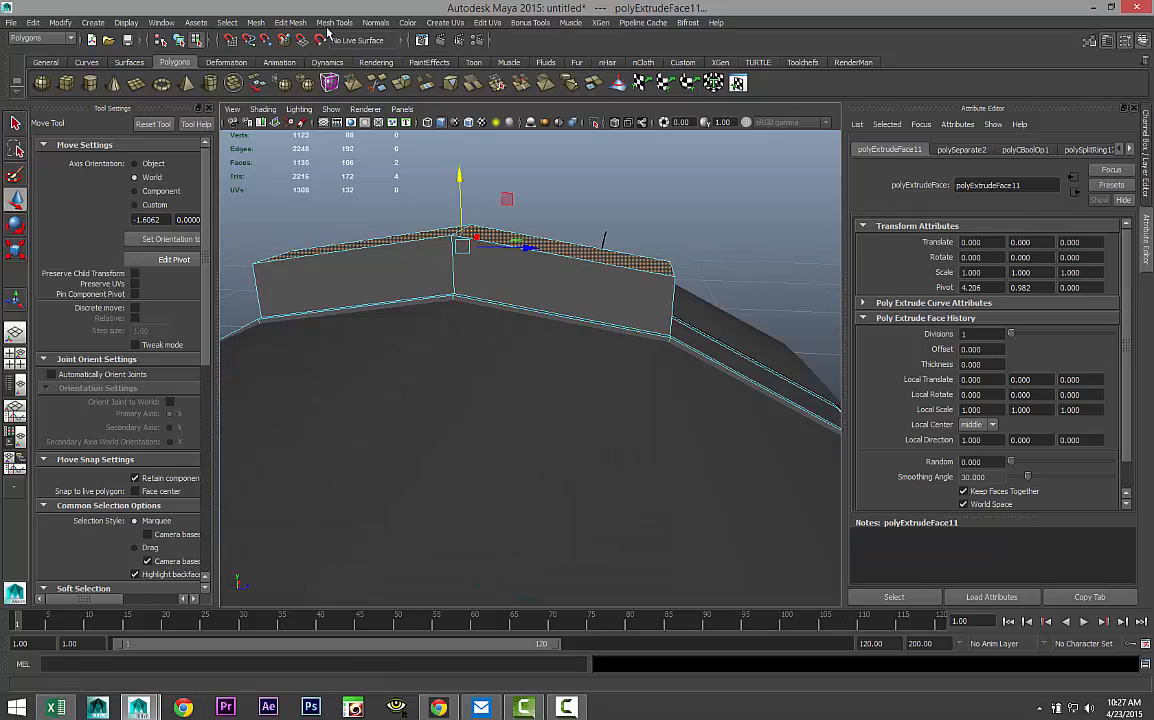
click(335, 22)
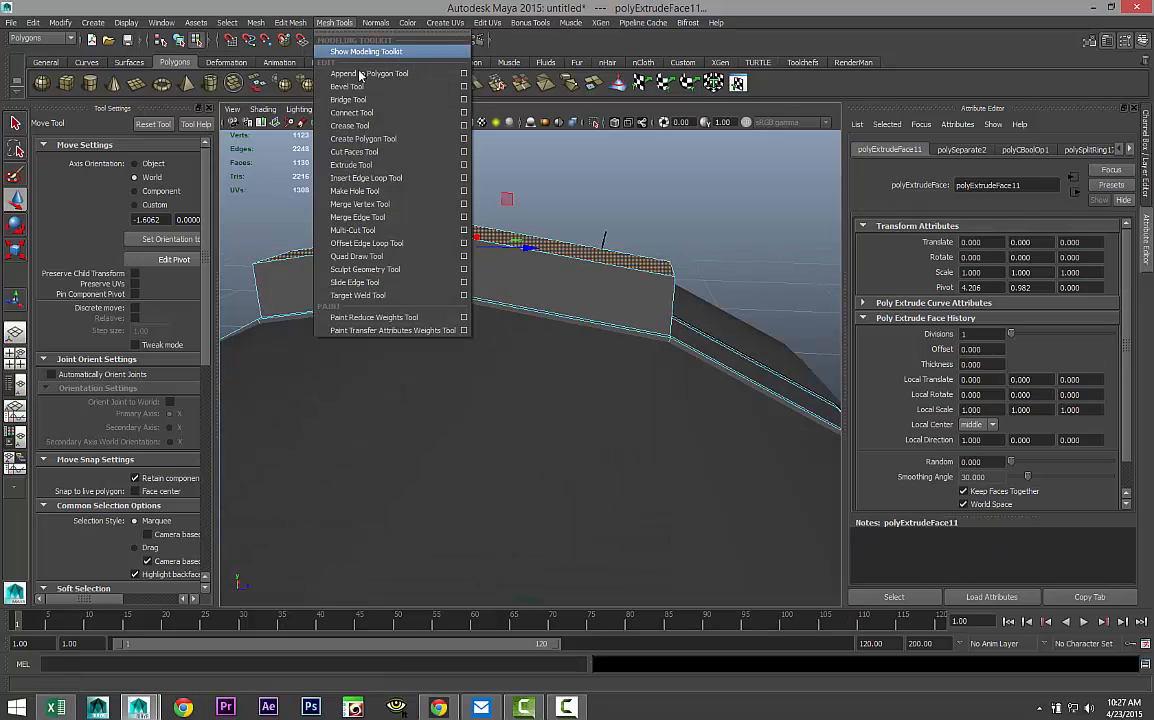
click(390, 177)
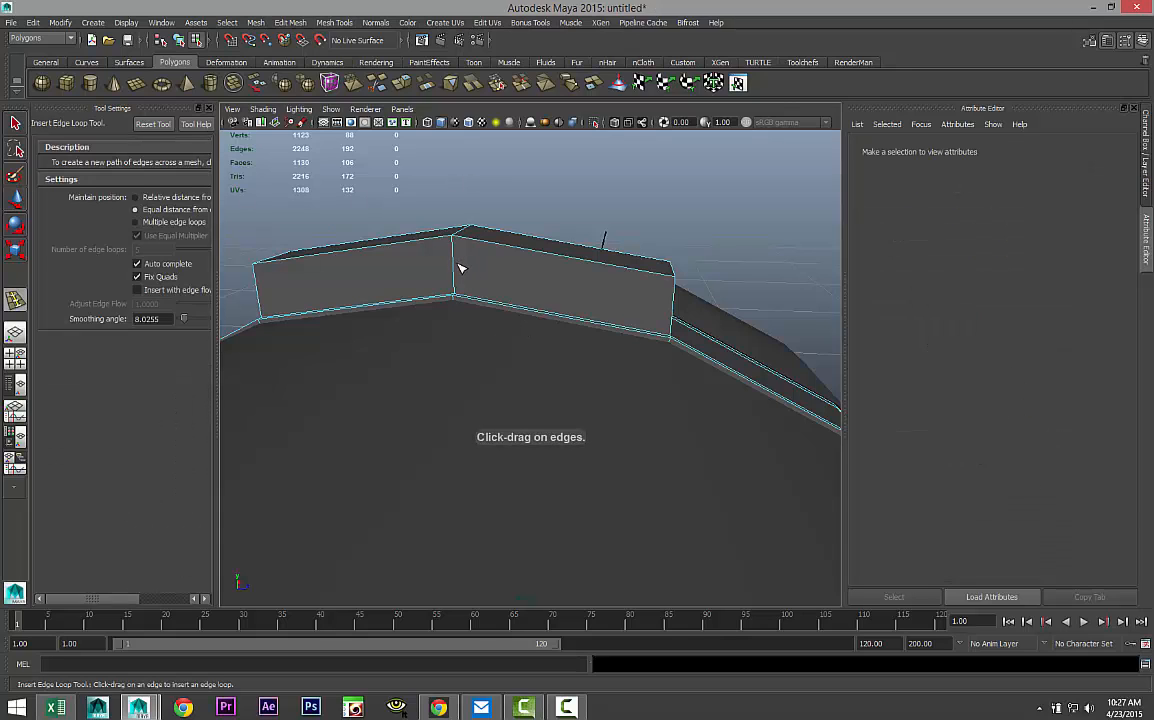
drag(459, 267, 457, 259)
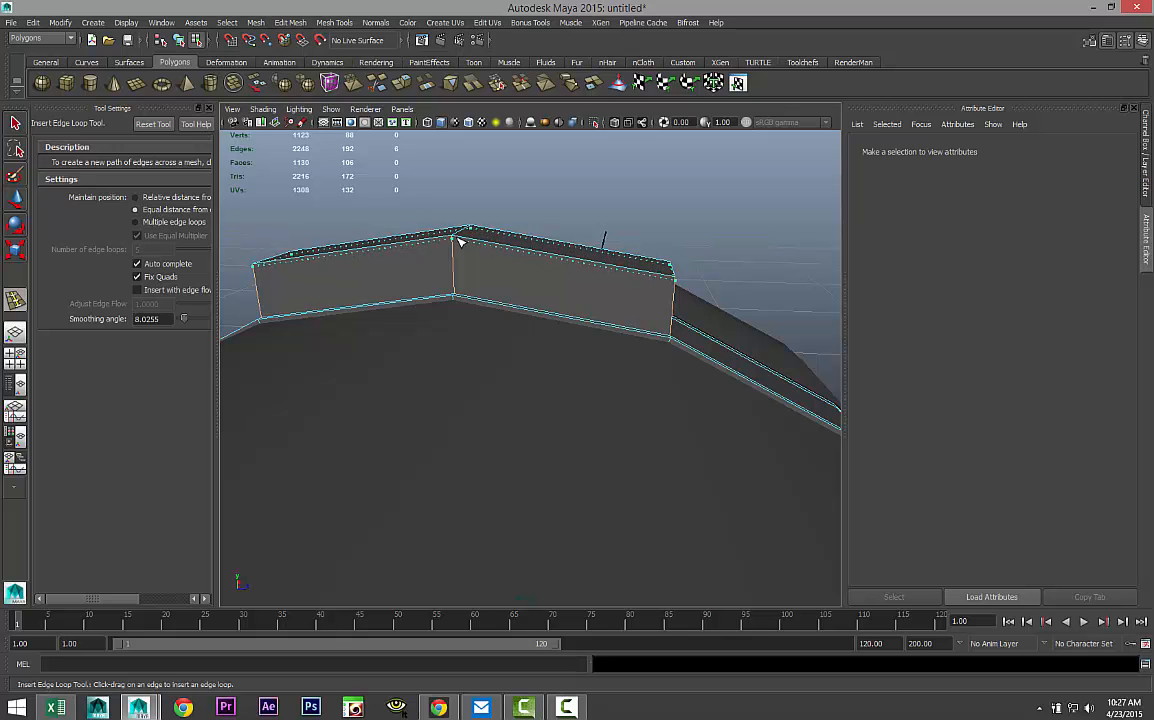
drag(460, 241, 458, 250)
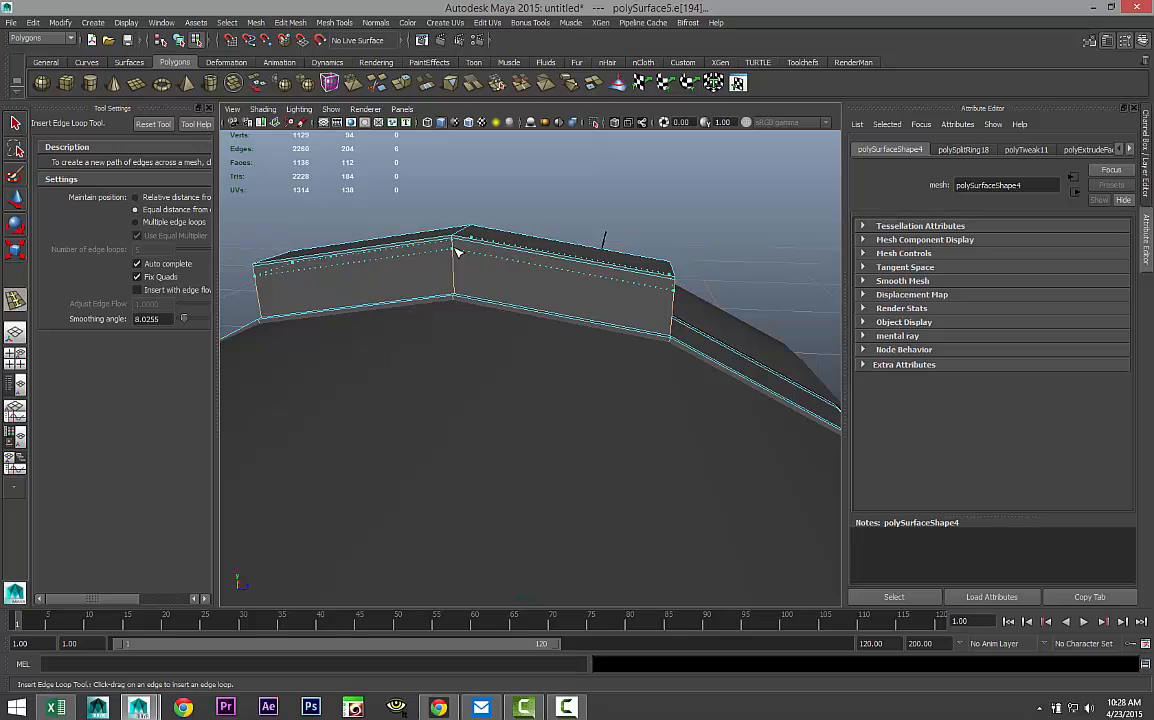
drag(456, 252, 456, 253)
key(q)
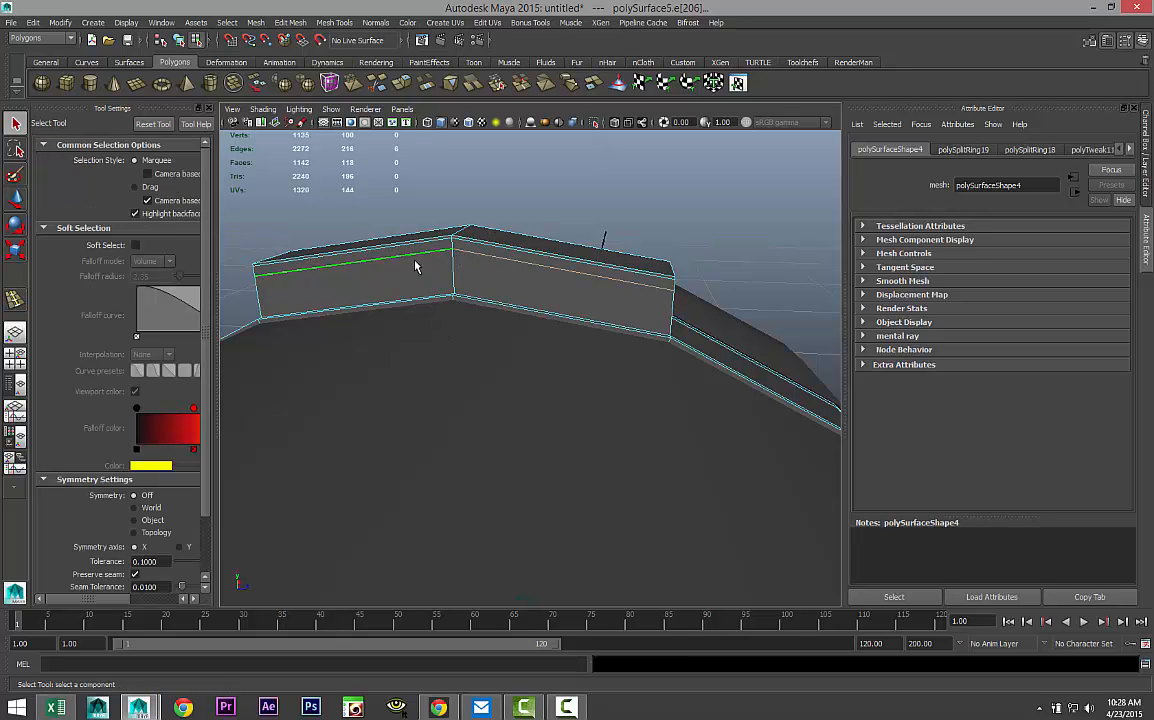
Select the two narrow adjacent faces between the new edge loops on the block's handle-facing side and extrude them.
right_drag(427, 246, 432, 279)
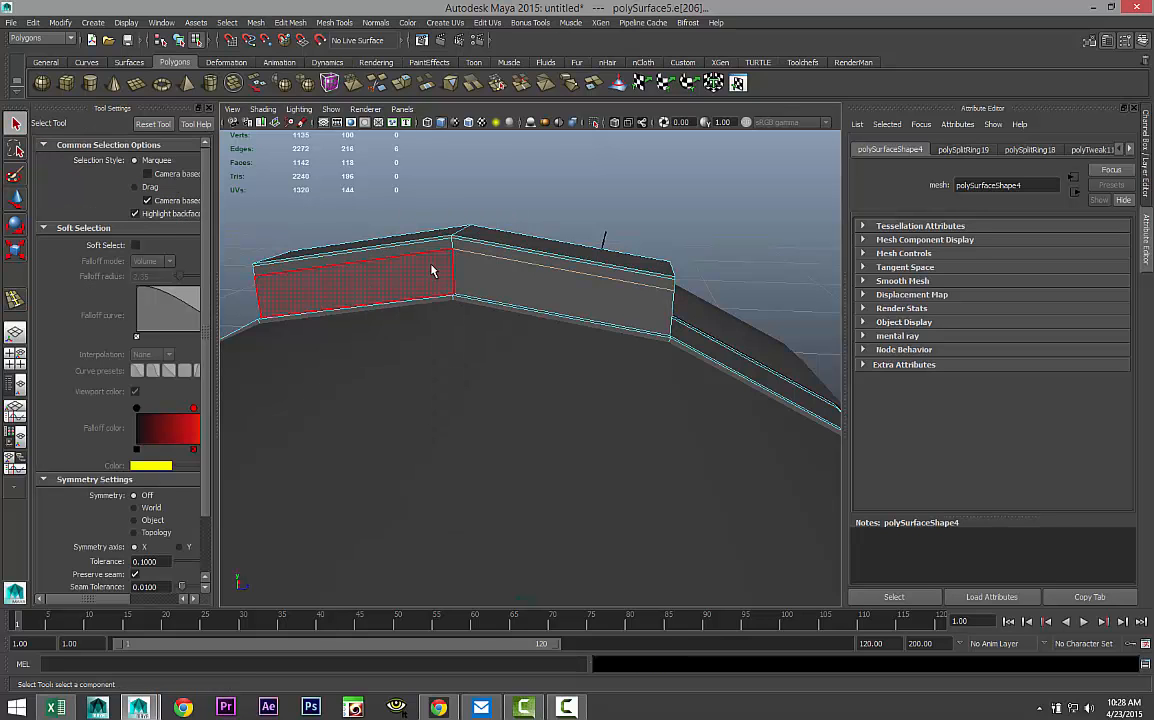
click(435, 248)
shift+click(480, 257)
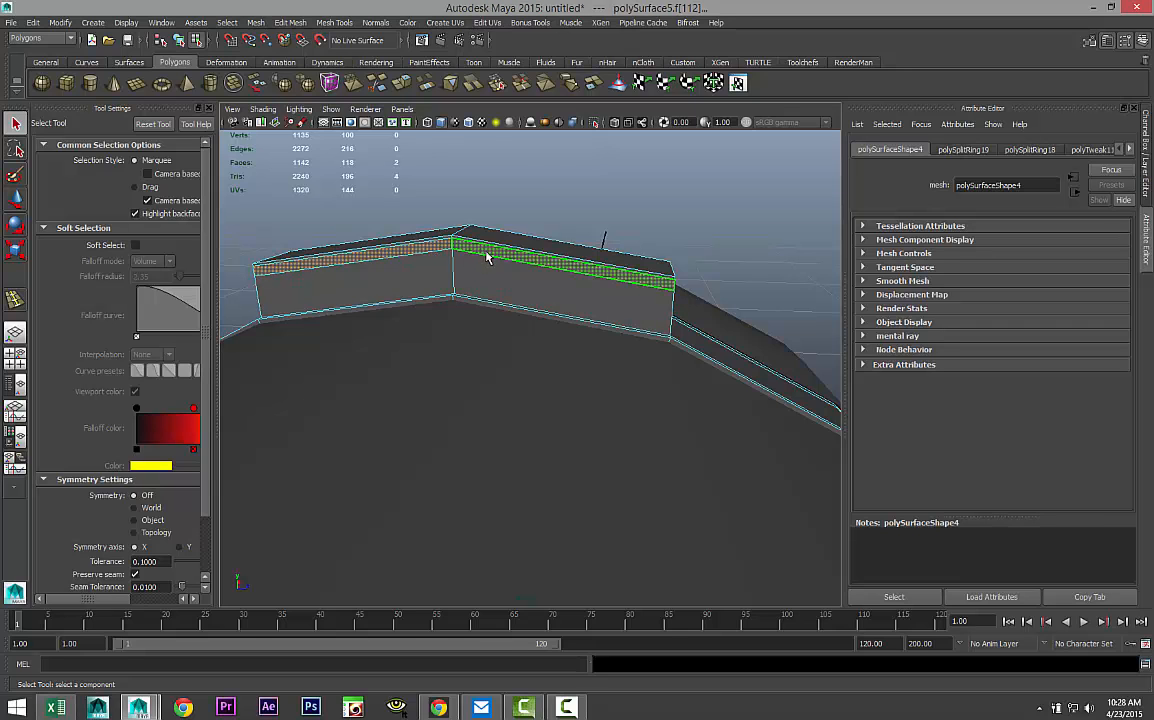
click(291, 22)
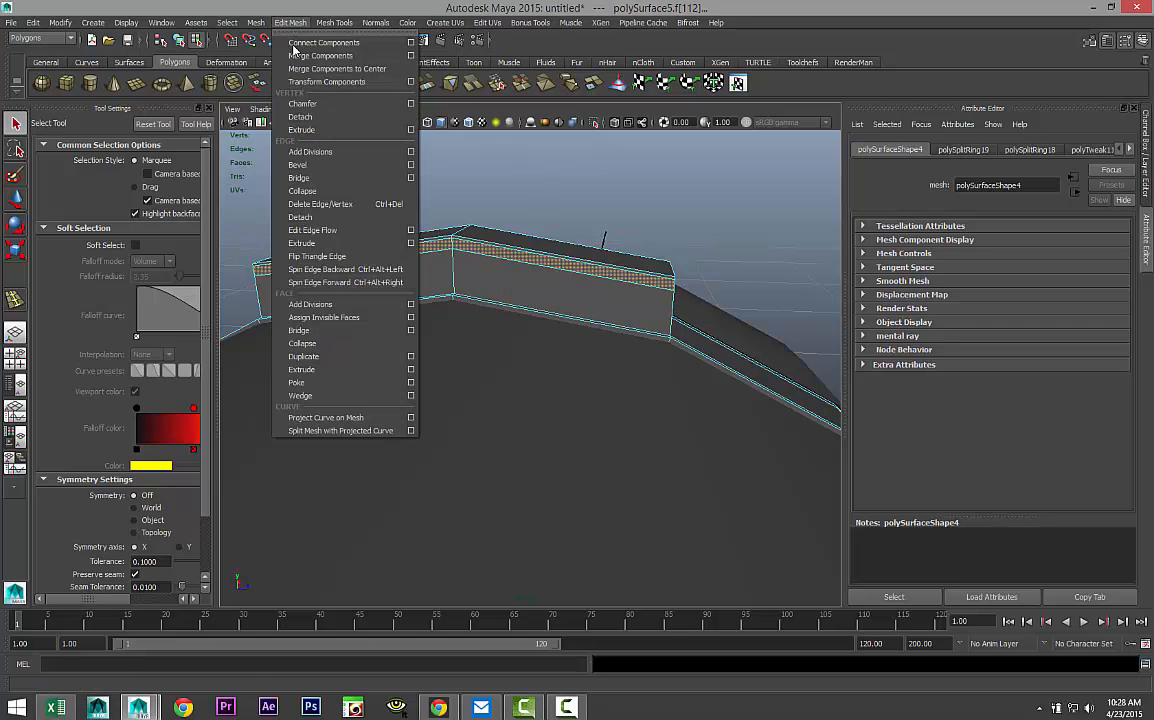
click(327, 365)
Pull the extruded faces along the handle away from the dome cap to form a long flat clip.
alt+drag(327, 363, 479, 455)
key(w)
alt+drag(543, 483, 670, 401)
drag(684, 339, 330, 416)
scroll(378, 486, down, 3)
alt+drag(378, 486, 486, 464)
scroll(508, 447, up, 5)
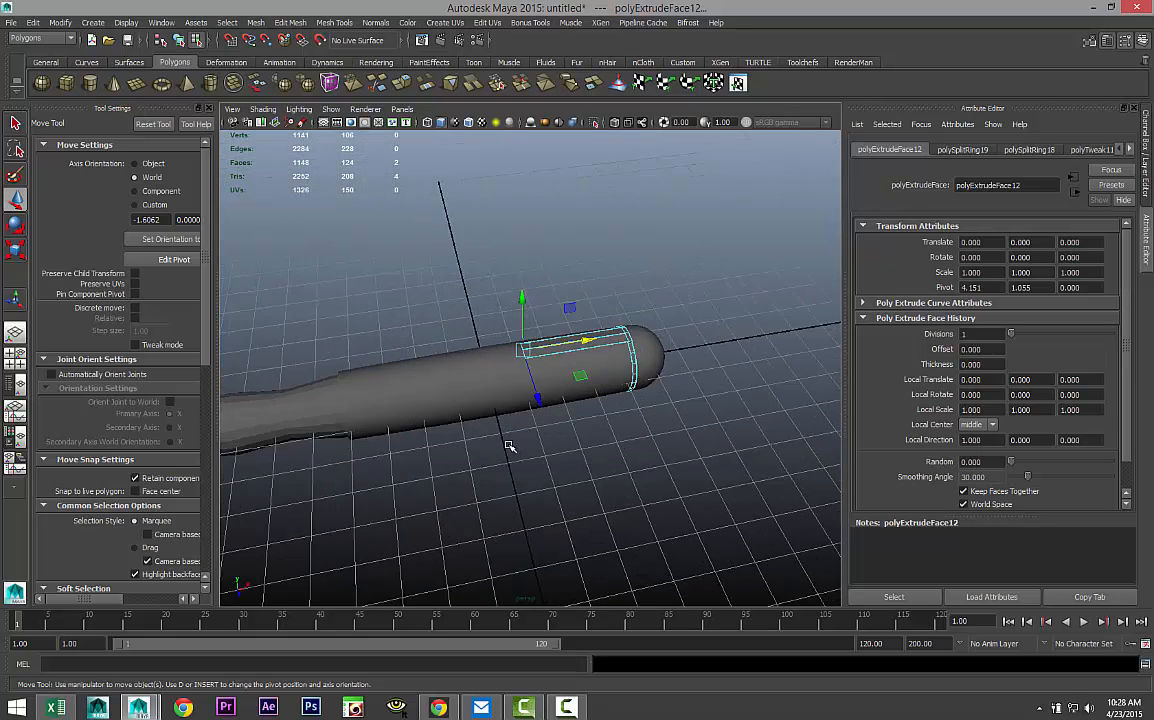
drag(586, 331, 500, 348)
scroll(505, 386, up, 5)
scroll(505, 386, down, 4)
In the top view, move the middle vertices at the clip's free end outward along its length to make a pointed tip.
right_drag(500, 348, 410, 305)
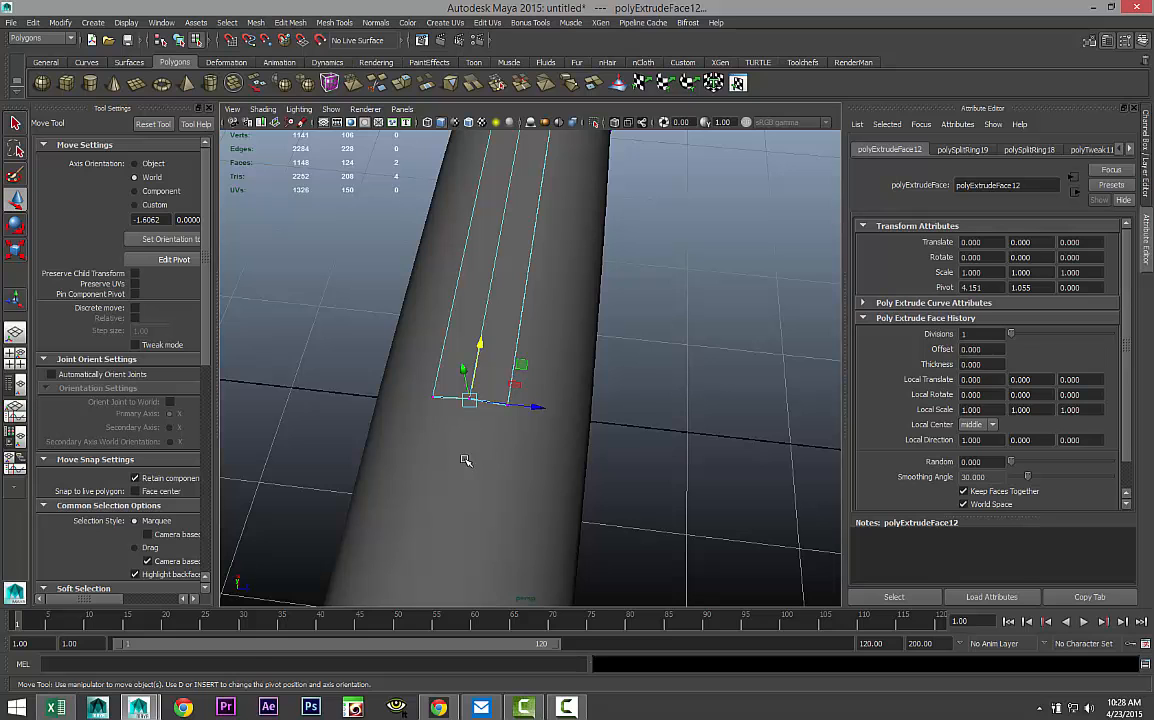
key(space)
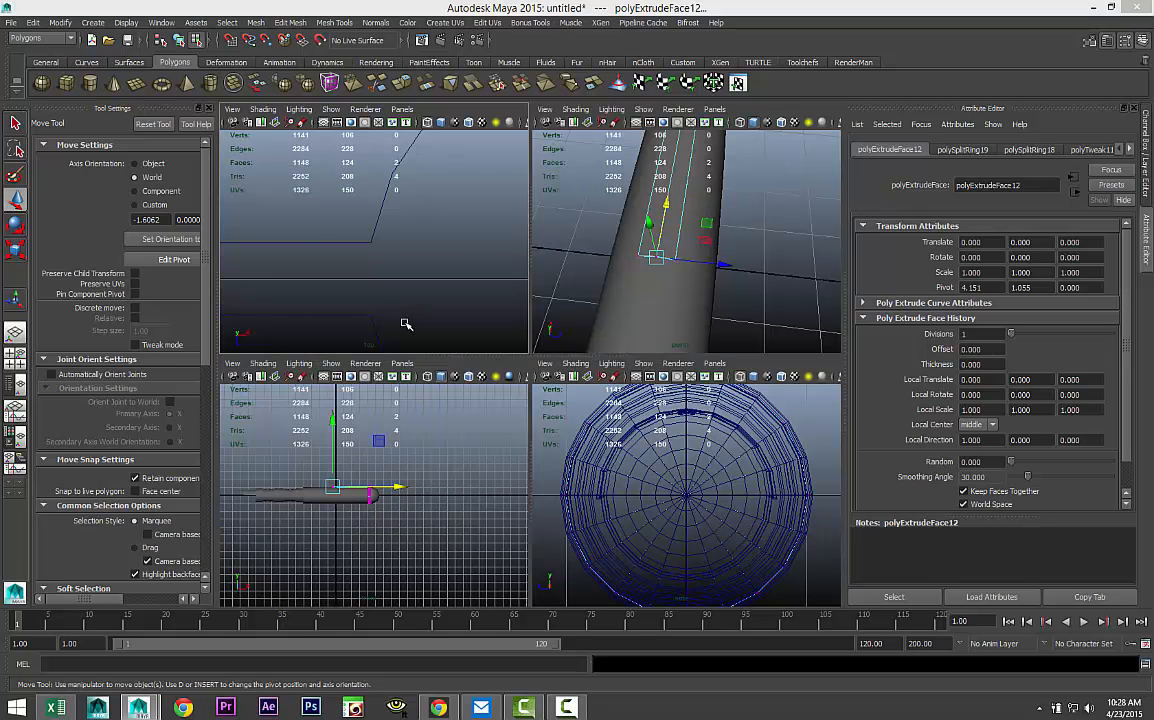
key(space)
key(f)
scroll(437, 368, down, 10)
scroll(440, 370, up, 10)
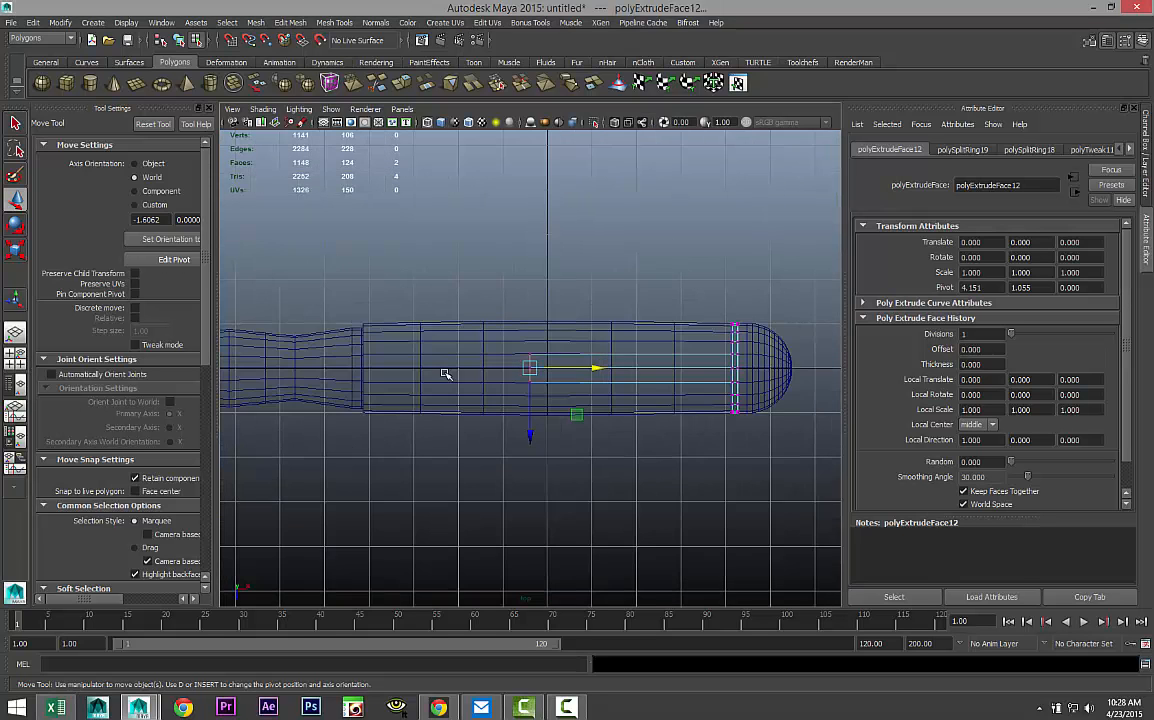
click(530, 367)
drag(595, 370, 547, 373)
alt+middle_drag(577, 438, 327, 427)
Insert five equally spaced edge loops across the length of the clip with the Insert Edge Loop Tool's multiple loops option.
scroll(366, 429, down, 7)
scroll(368, 428, up, 2)
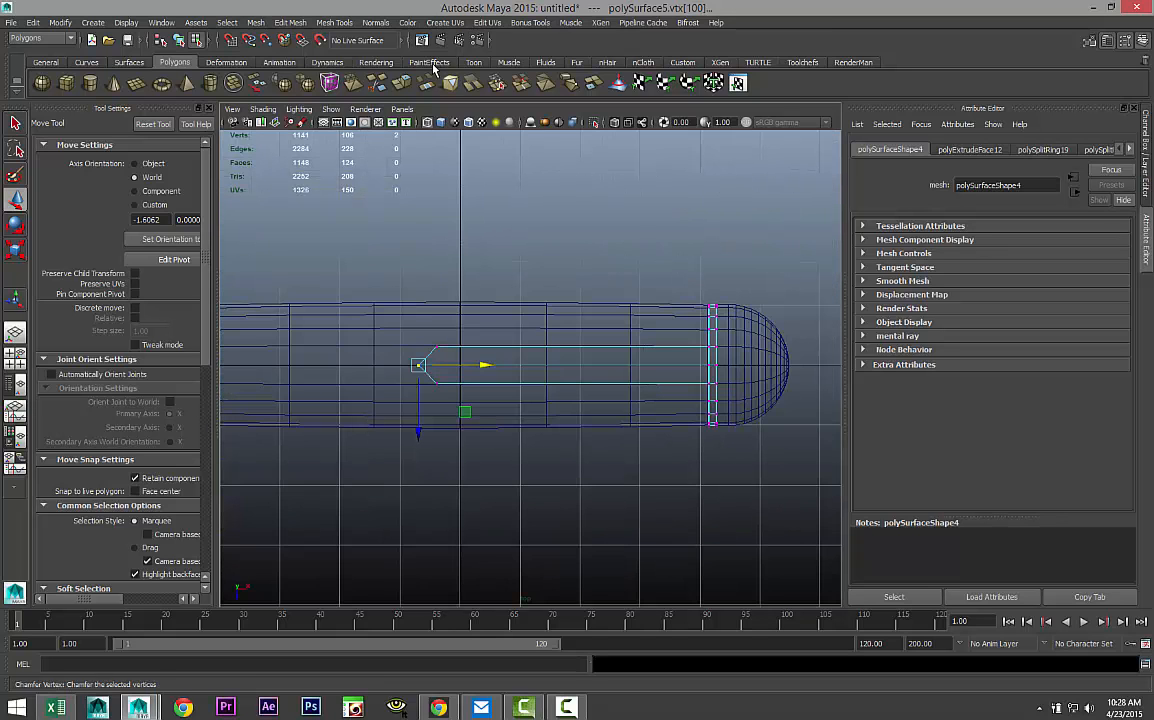
click(335, 23)
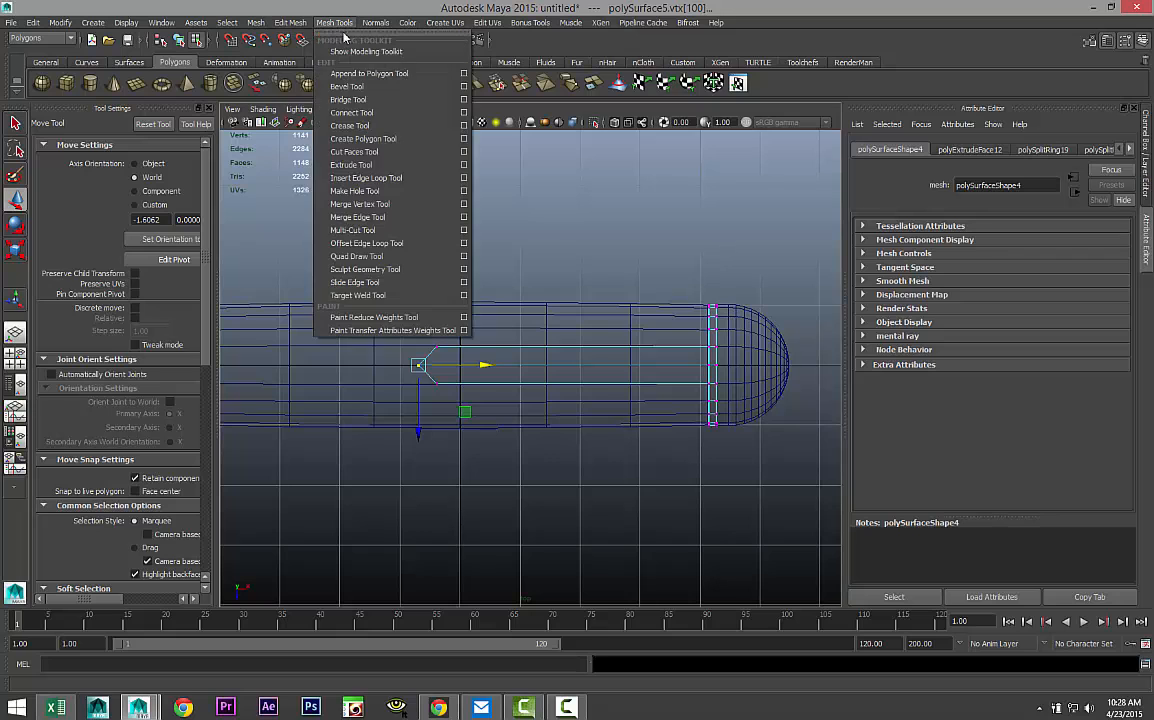
click(462, 179)
click(136, 223)
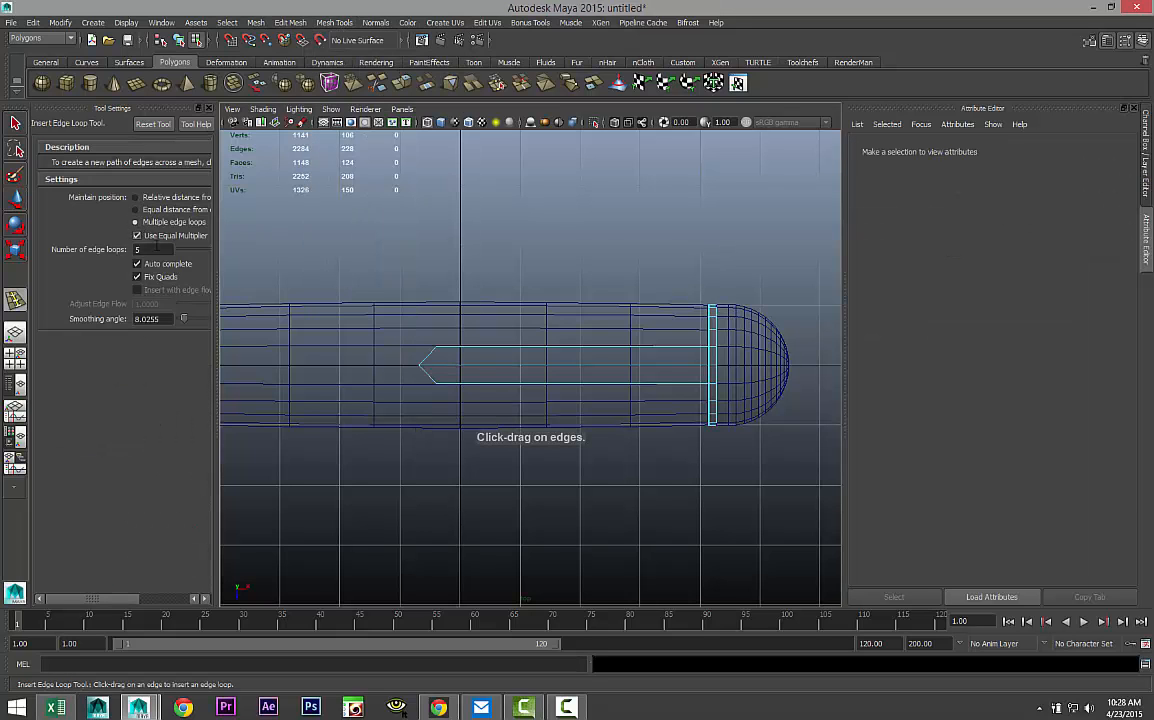
click(582, 369)
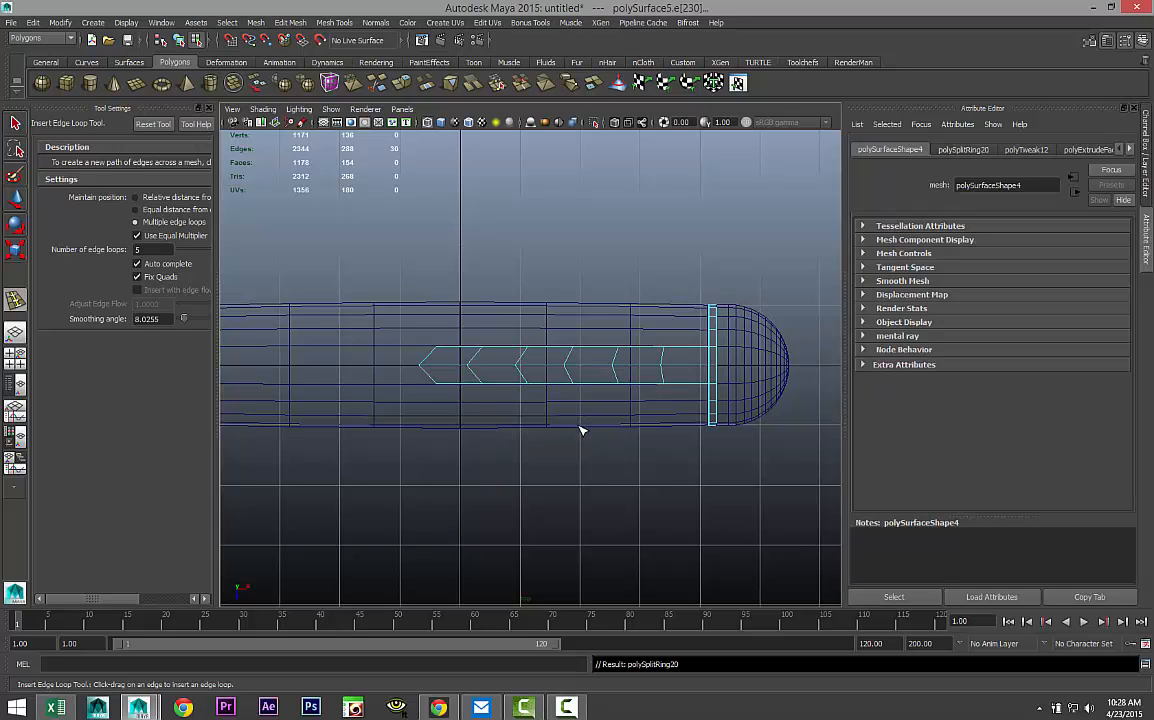
Scale the clip strip's five inner vertex rows inward in the top view, narrowing the middle three rows further to form a waist.
key(q)
scroll(533, 395, up, 2)
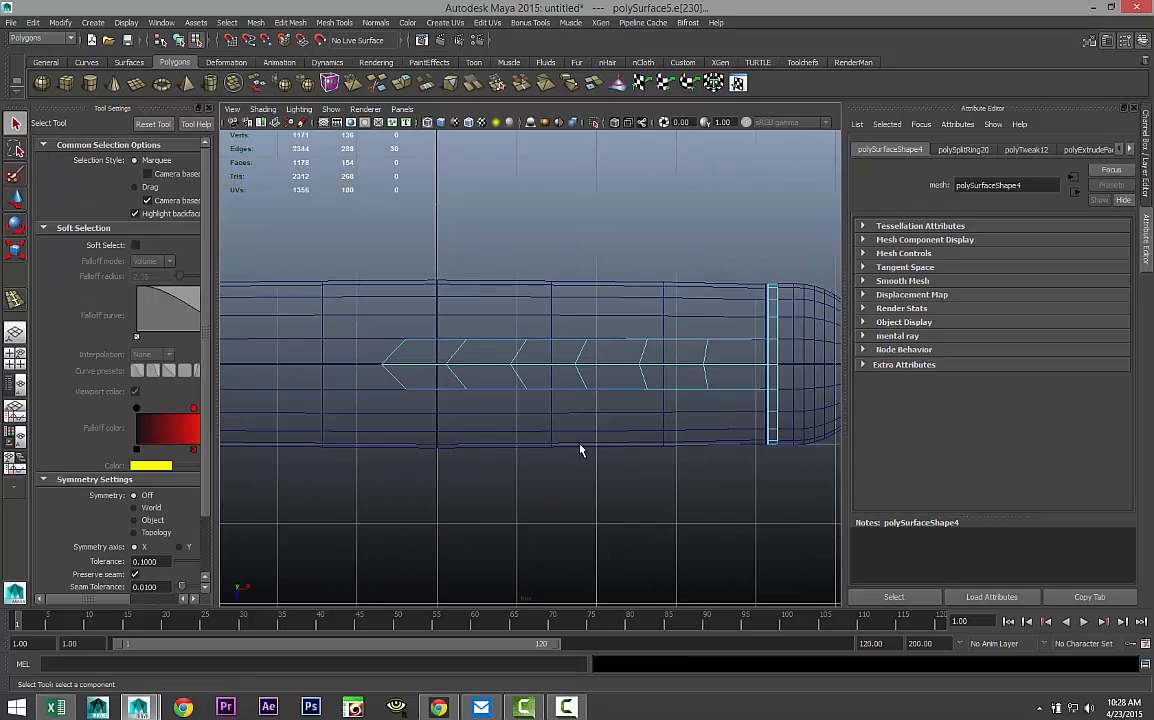
alt+middle_drag(645, 480, 635, 397)
right_drag(632, 372, 578, 369)
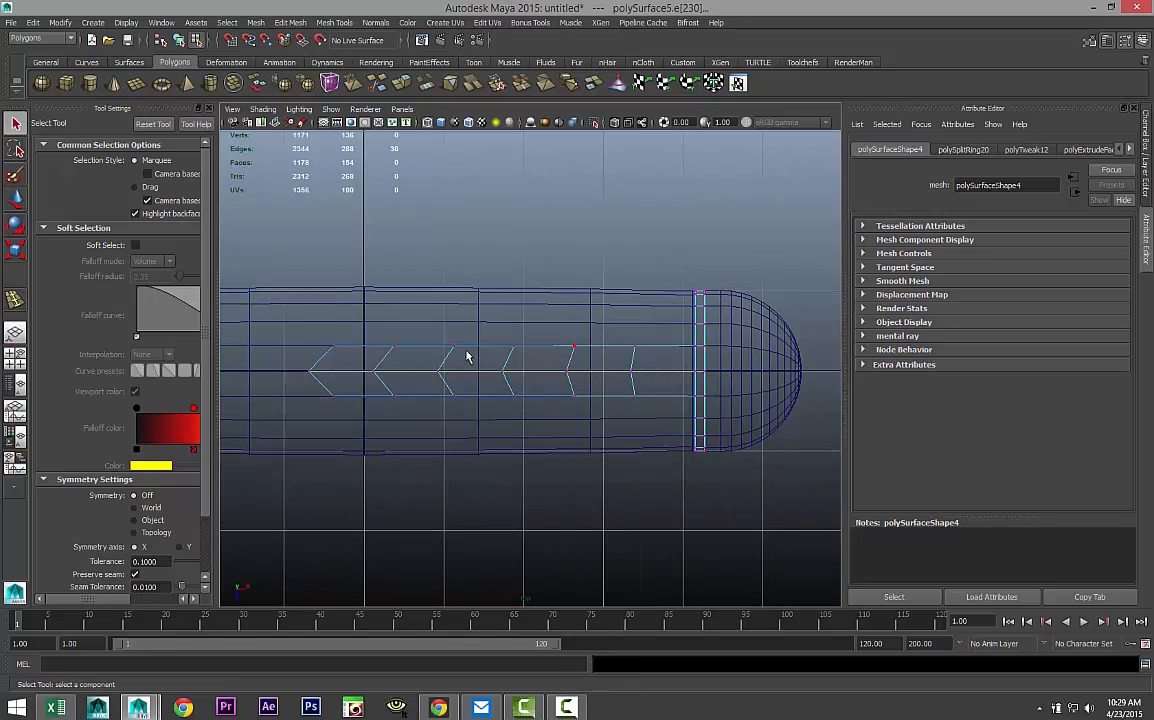
drag(388, 410, 650, 449)
key(r)
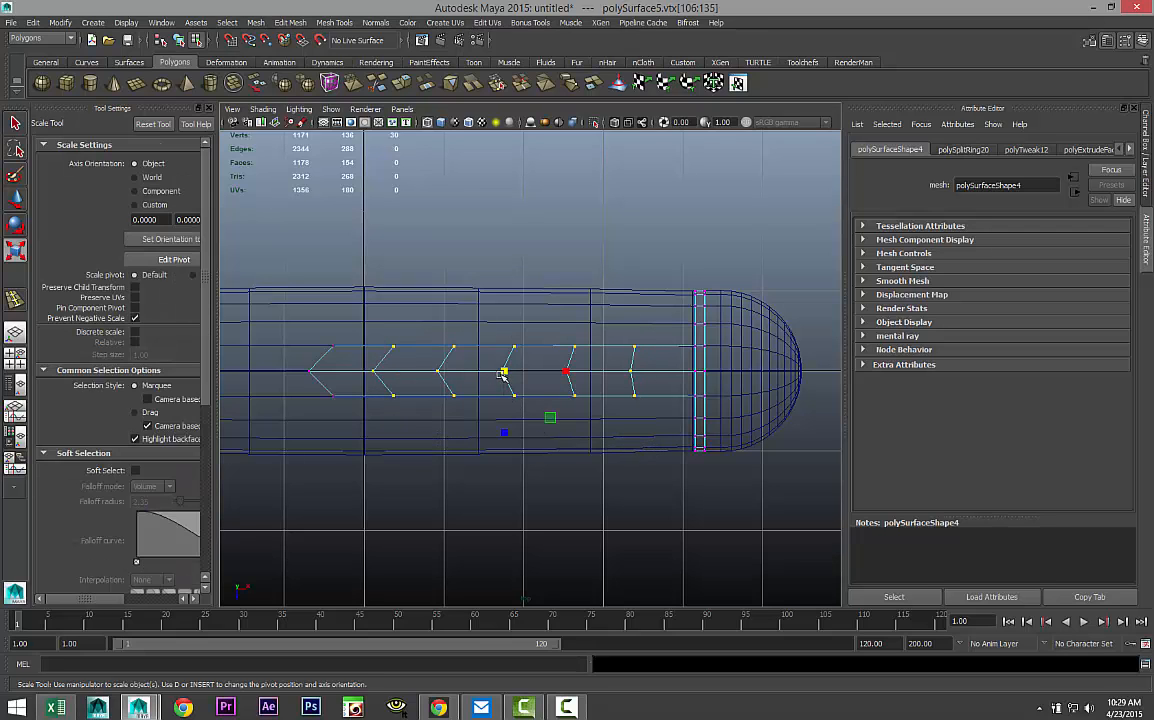
drag(505, 376, 564, 440)
drag(510, 372, 495, 374)
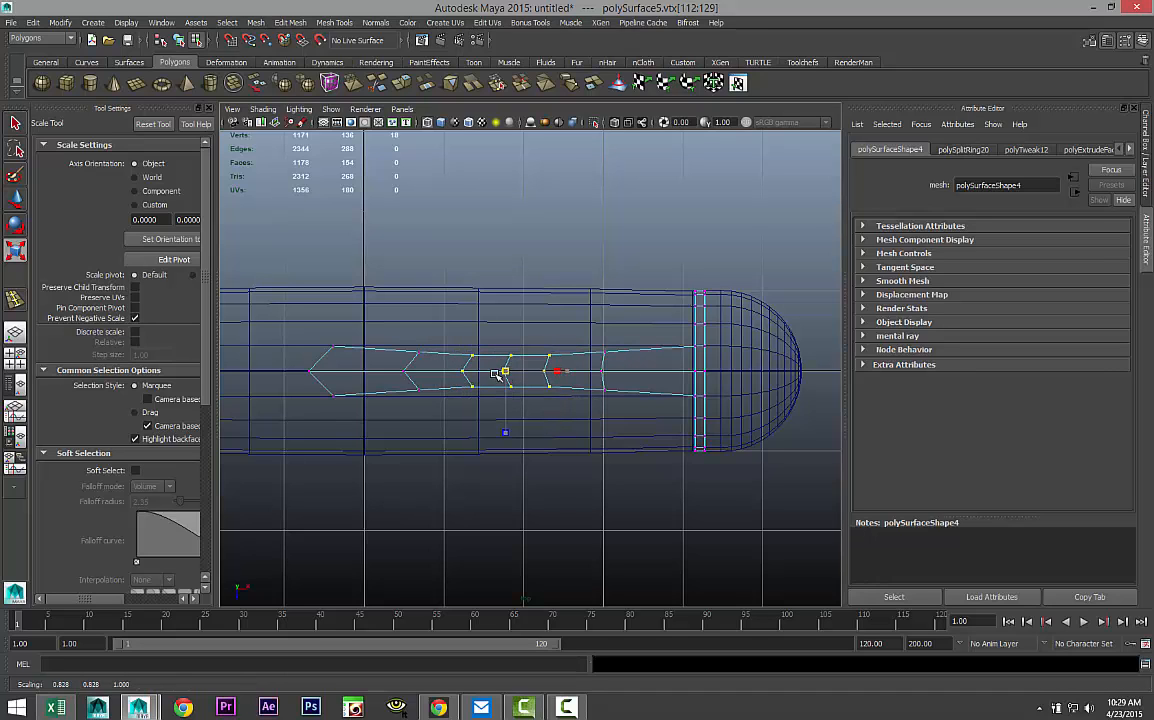
Move the inner vertex row nearest the ring band slightly toward the band.
drag(597, 331, 628, 440)
key(w)
drag(667, 373, 688, 374)
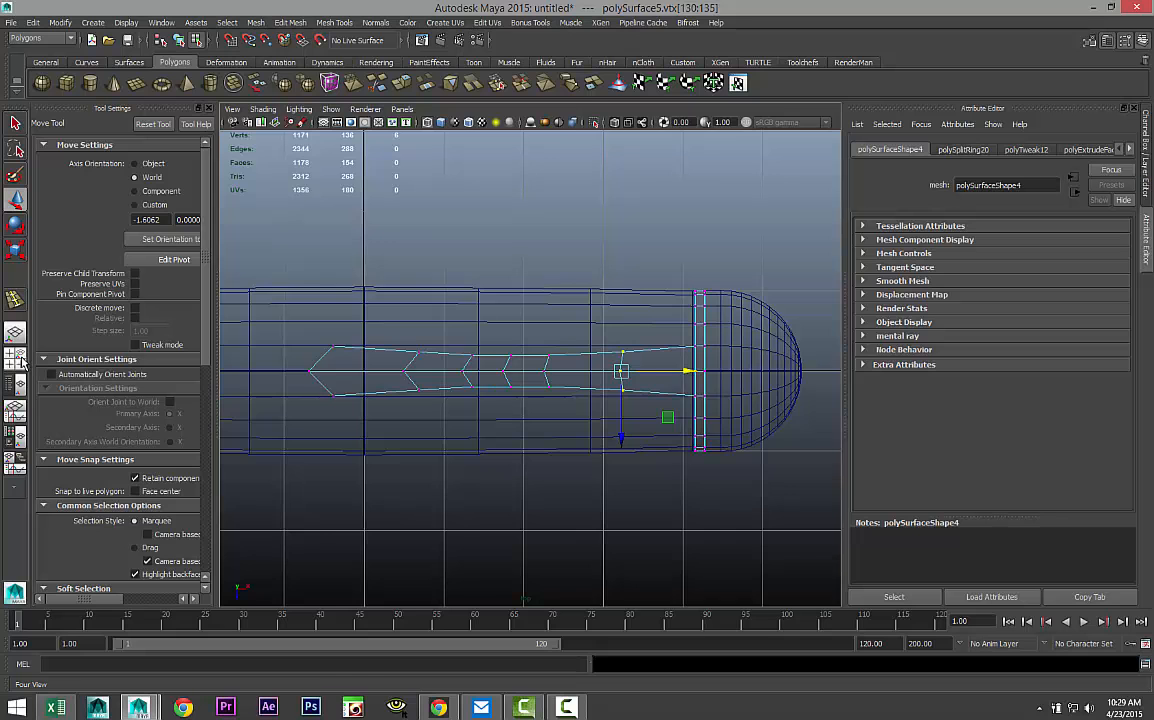
Preview the clip smoothed in the perspective view, inspect its shape from both ends, and restore the unsmoothed display.
click(22, 360)
key(space)
alt+drag(648, 333, 537, 386)
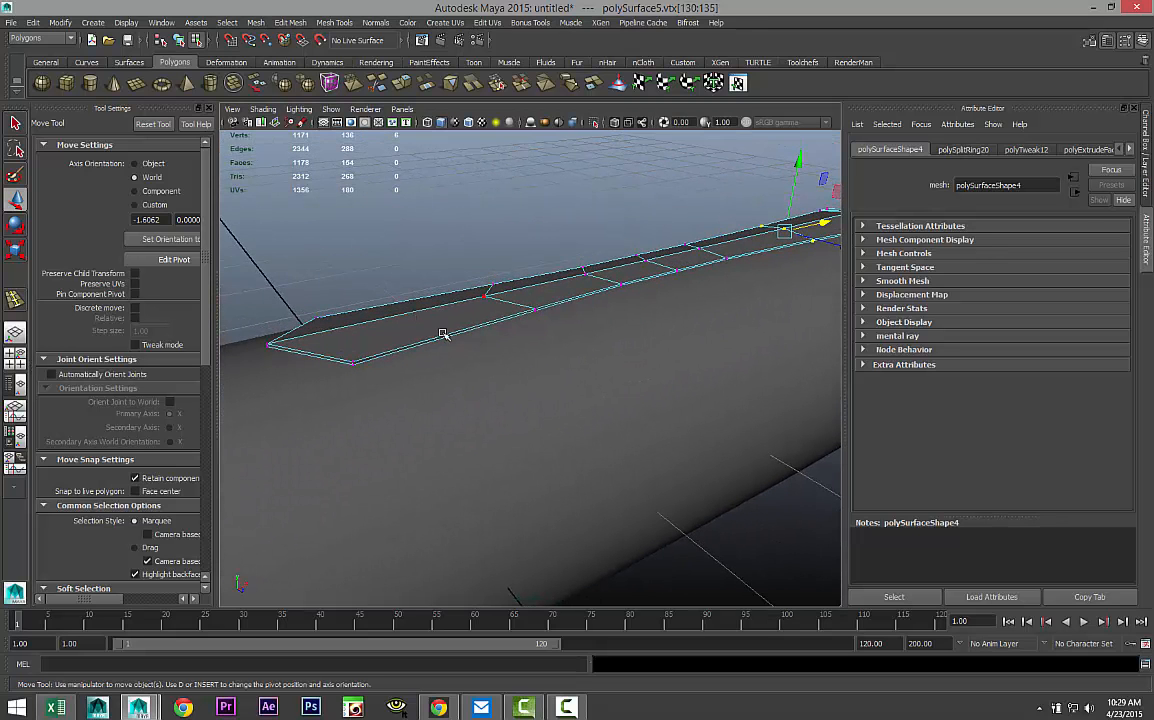
right_drag(438, 326, 476, 306)
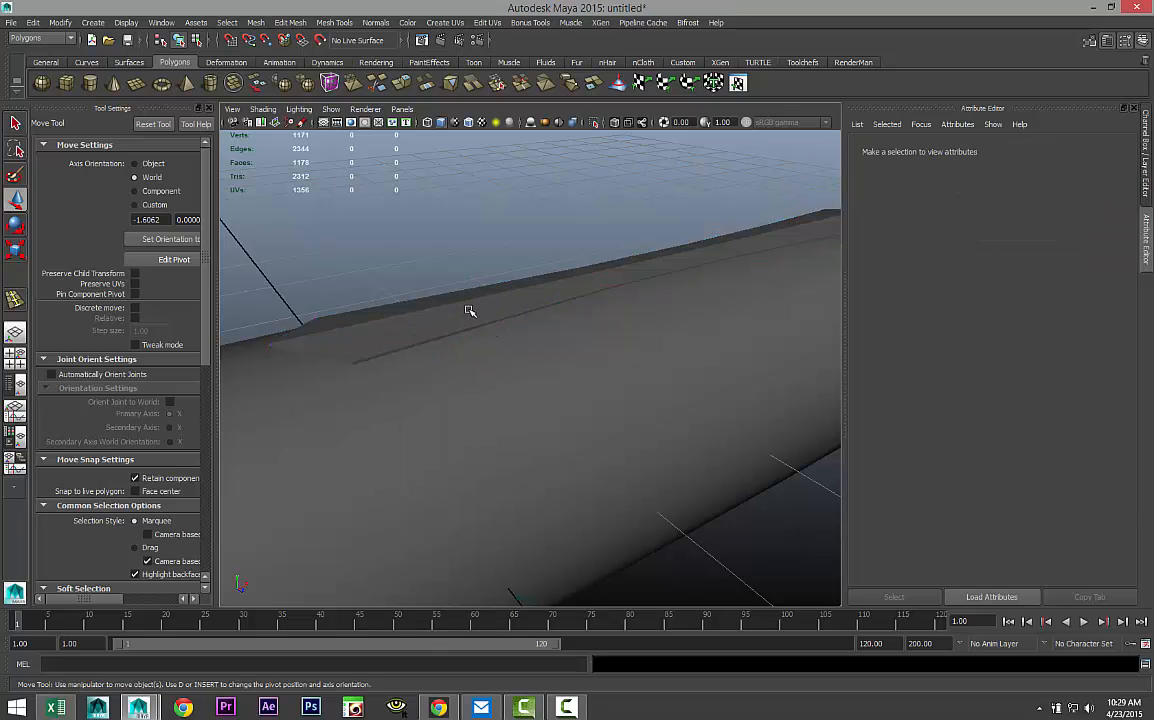
click(471, 312)
key(3)
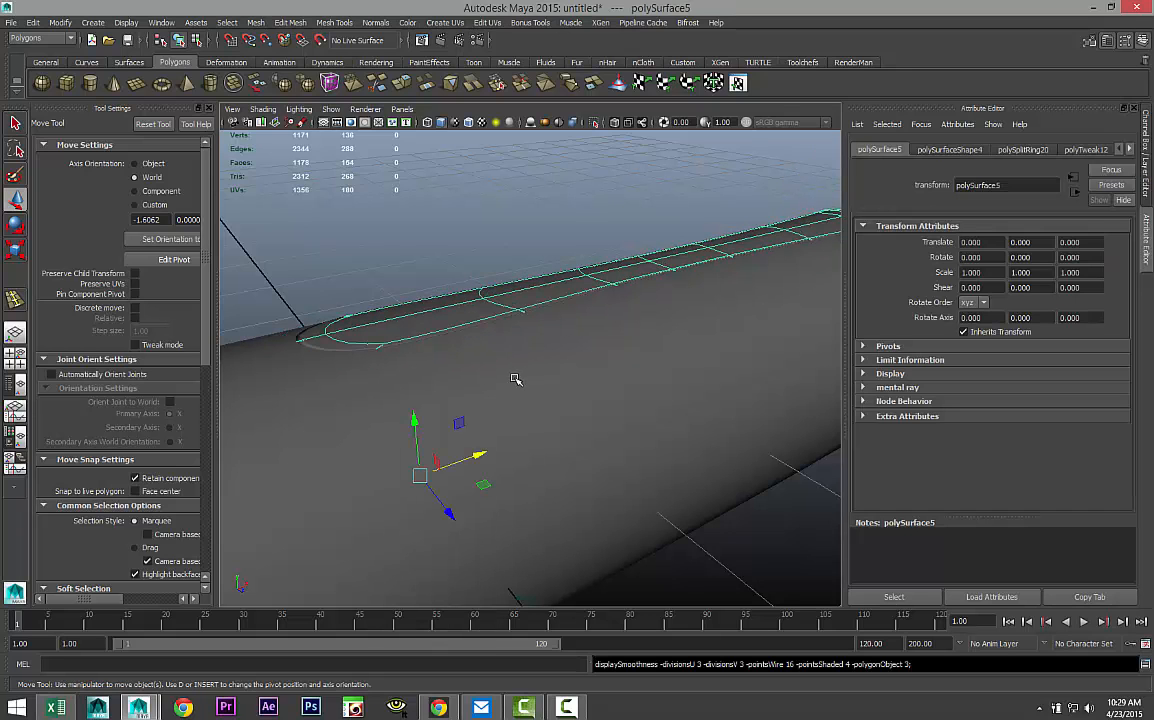
click(410, 248)
scroll(471, 328, down, 5)
scroll(472, 331, up, 4)
alt+drag(465, 341, 699, 347)
alt+drag(510, 361, 446, 394)
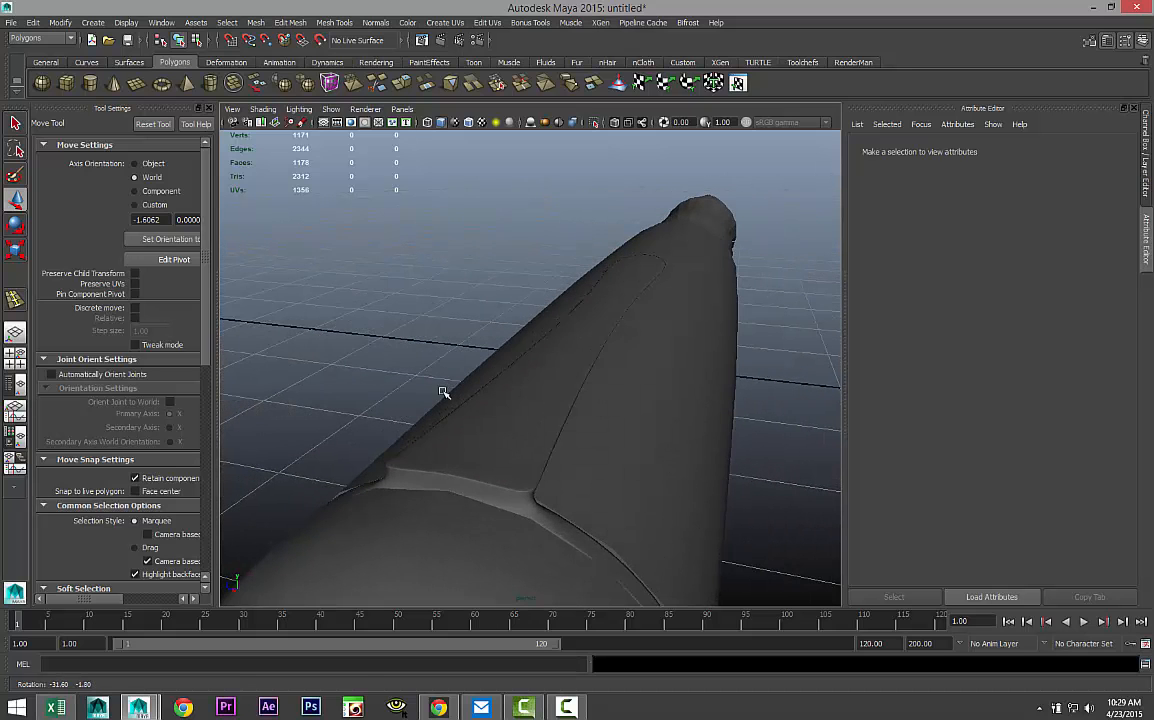
click(481, 432)
key(1)
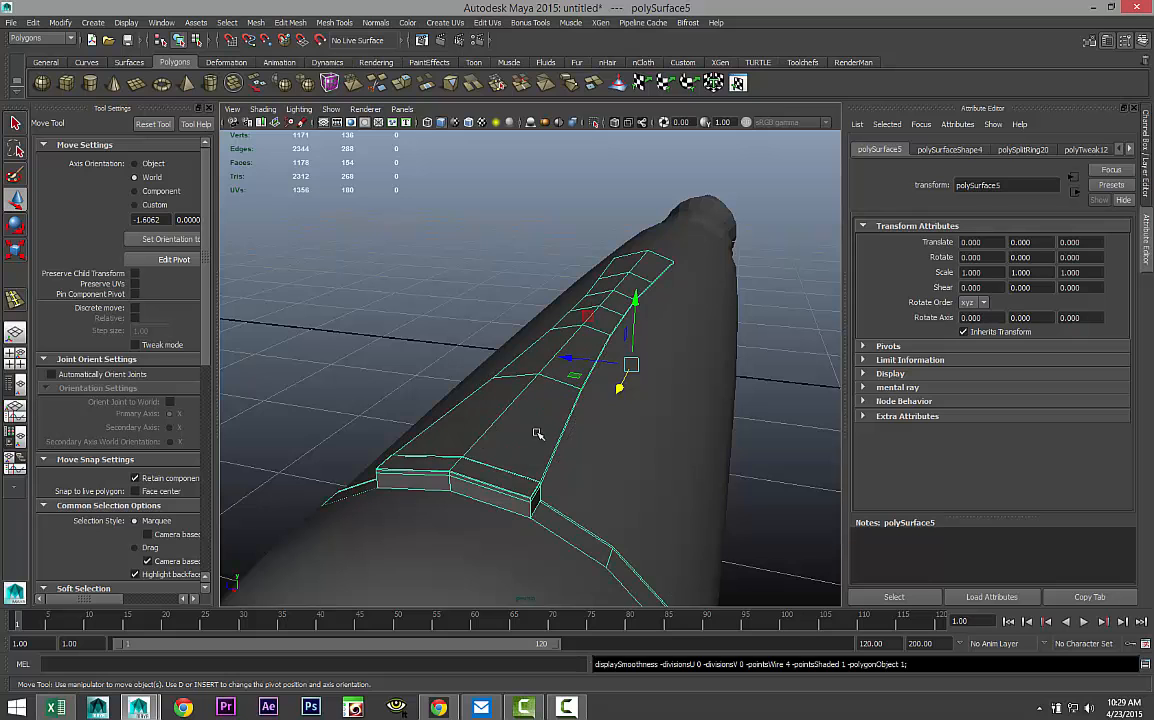
Extrude all the top faces along the clip strip, including those over the band, and raise them slightly to thicken the clip.
scroll(547, 434, up, 2)
alt+drag(557, 441, 345, 432)
mouse_move(345, 427)
right_down()
mouse_move(330, 366)
mouse_move(345, 420)
right_up()
click(345, 420)
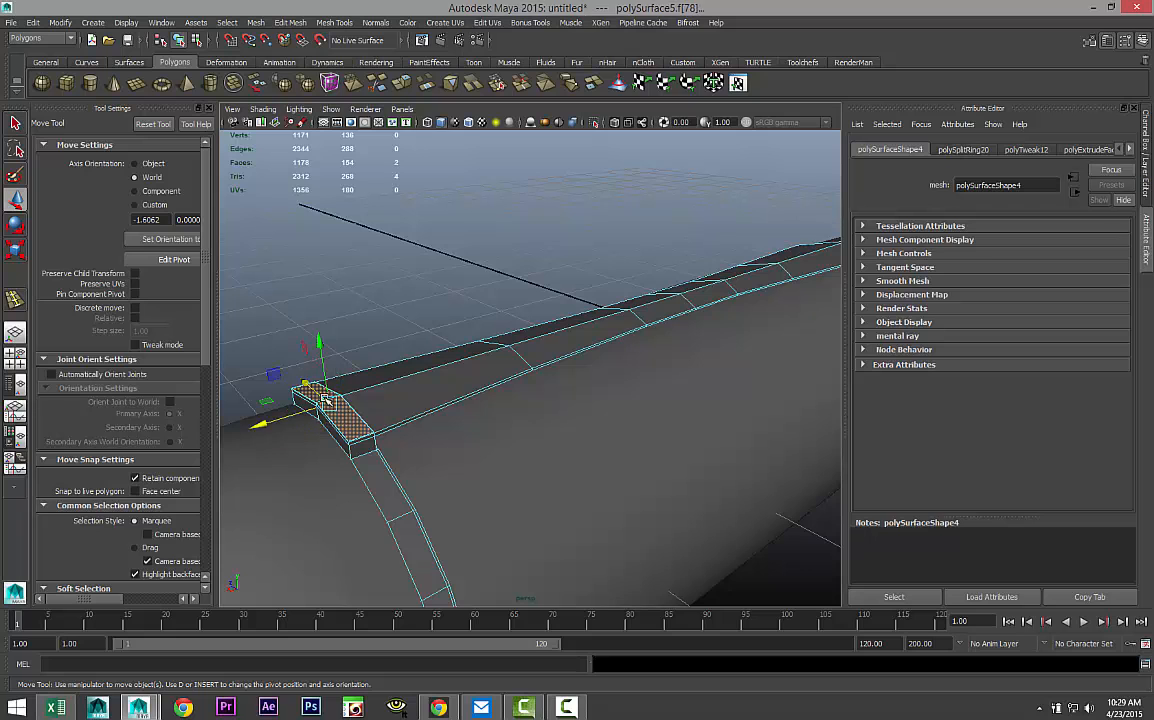
shift+click(407, 402)
alt+middle_drag(590, 411, 482, 480)
shift+double_click(732, 314)
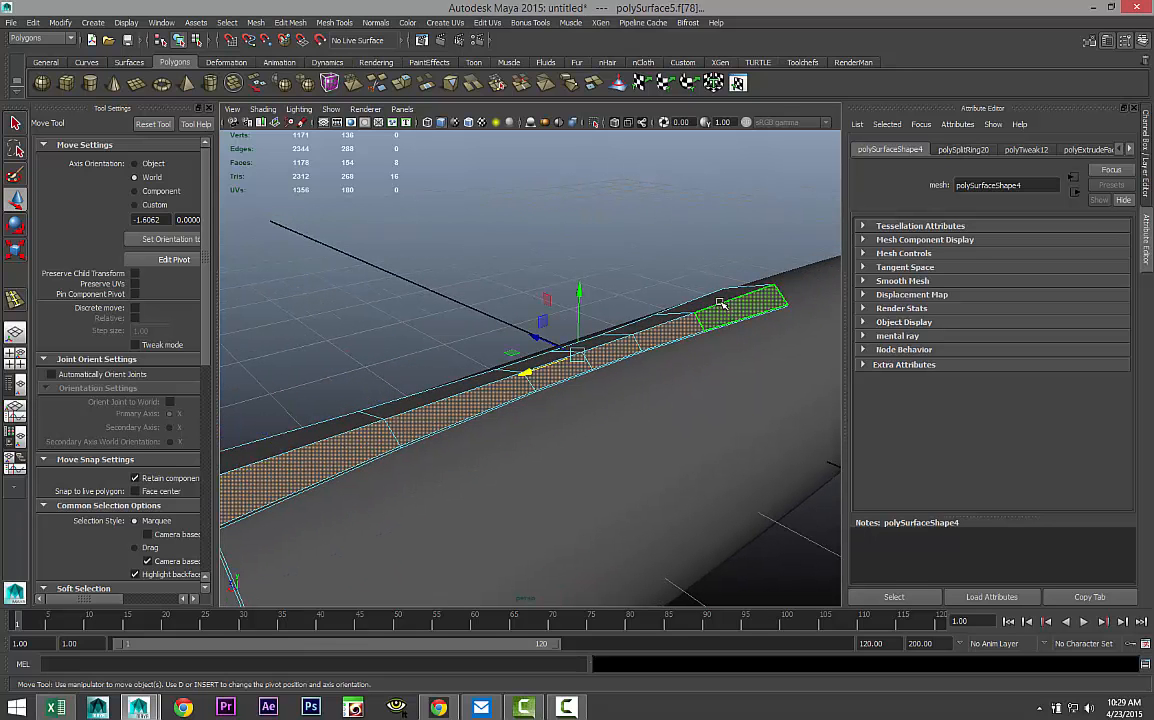
shift+click(719, 302)
alt+middle_drag(579, 468, 670, 443)
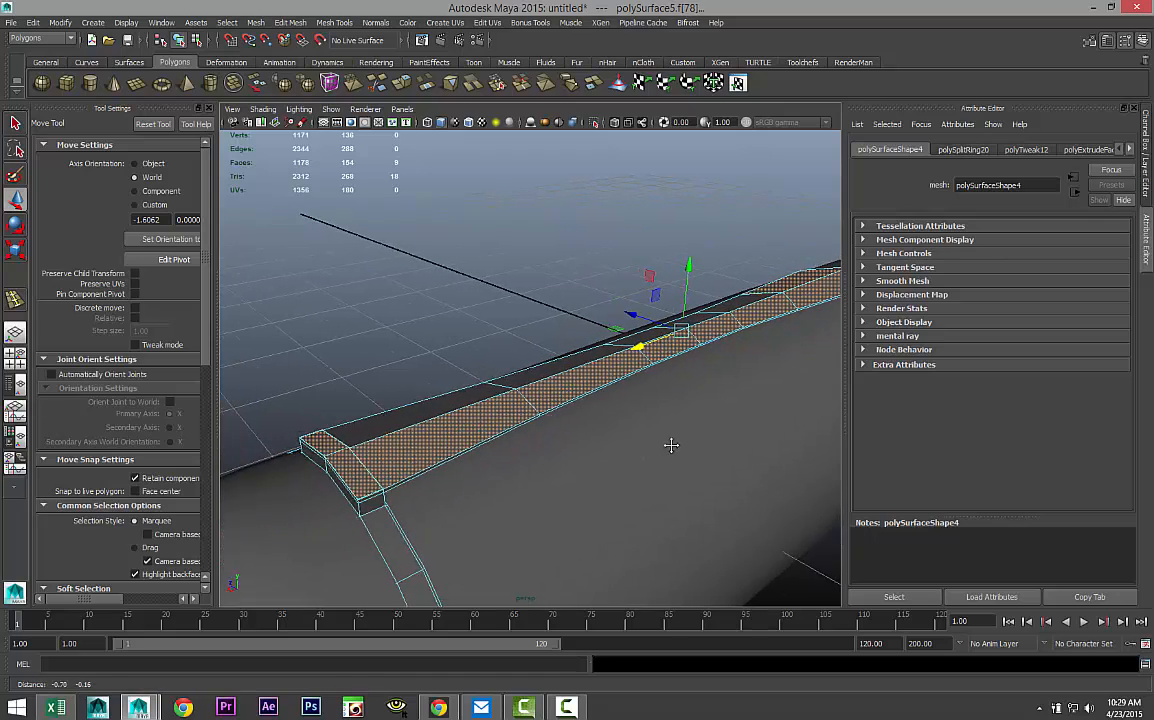
shift+double_click(407, 420)
alt+drag(343, 391, 578, 330)
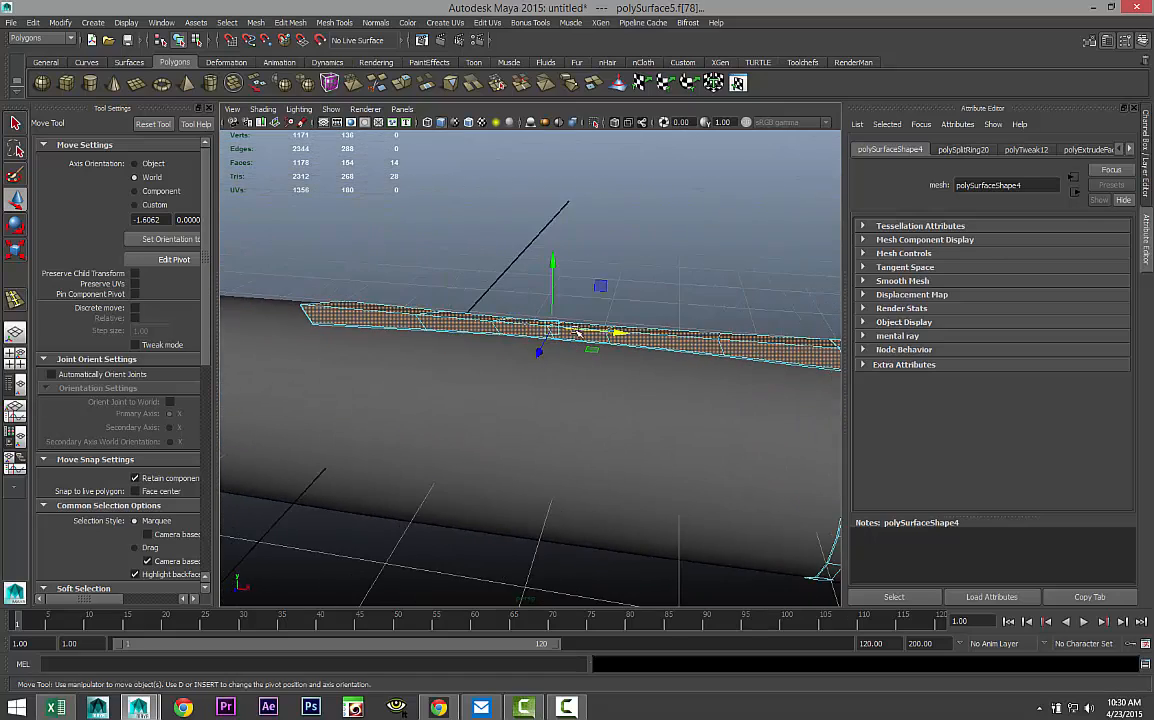
click(292, 23)
click(305, 333)
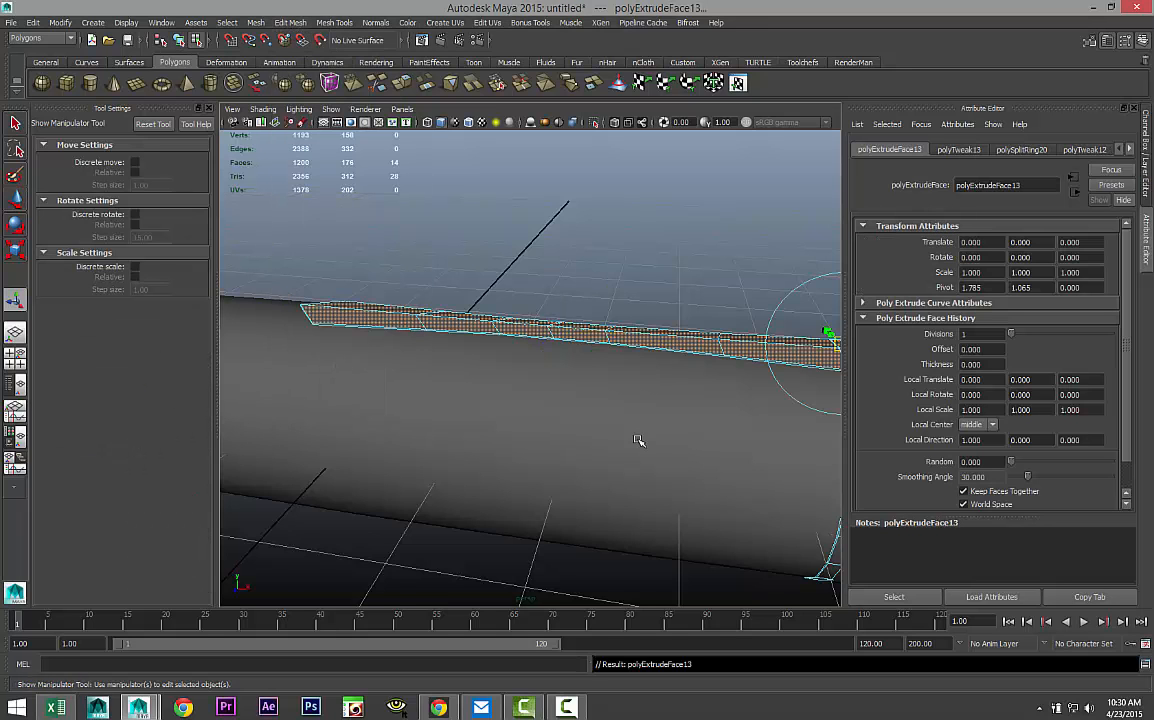
scroll(638, 441, down, 5)
key(w)
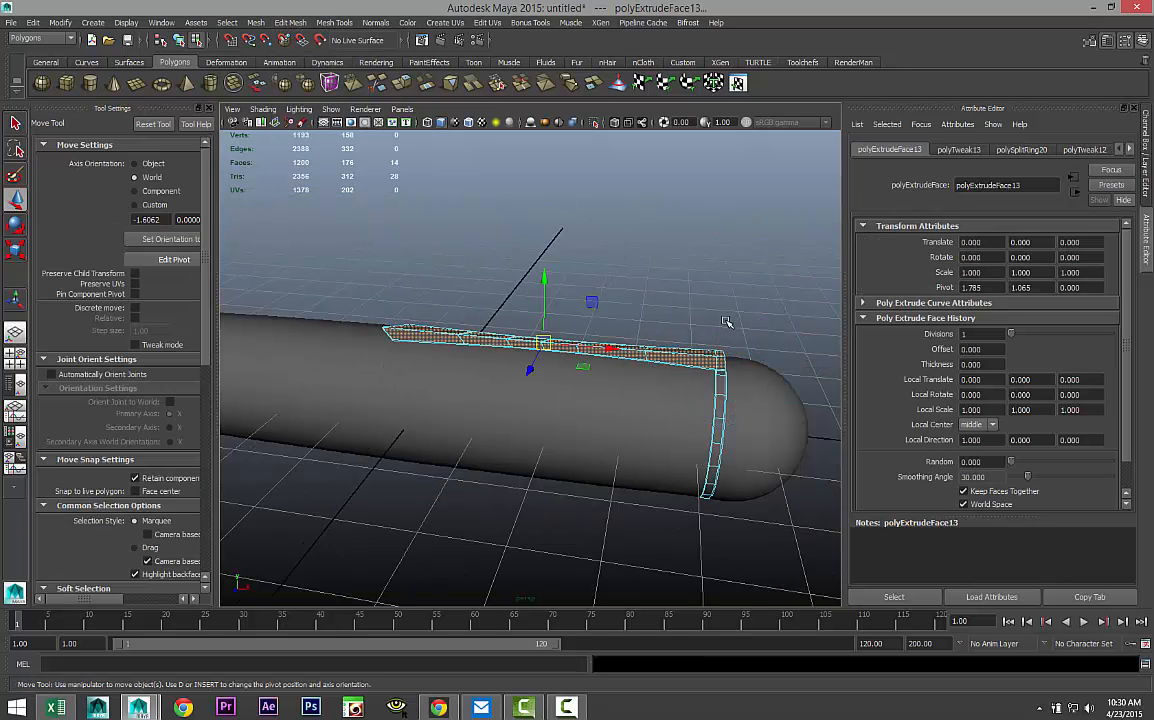
drag(545, 277, 546, 289)
Bevel the edge loop running along the clip's centre line to create a narrow lengthwise strip of faces.
scroll(531, 420, up, 4)
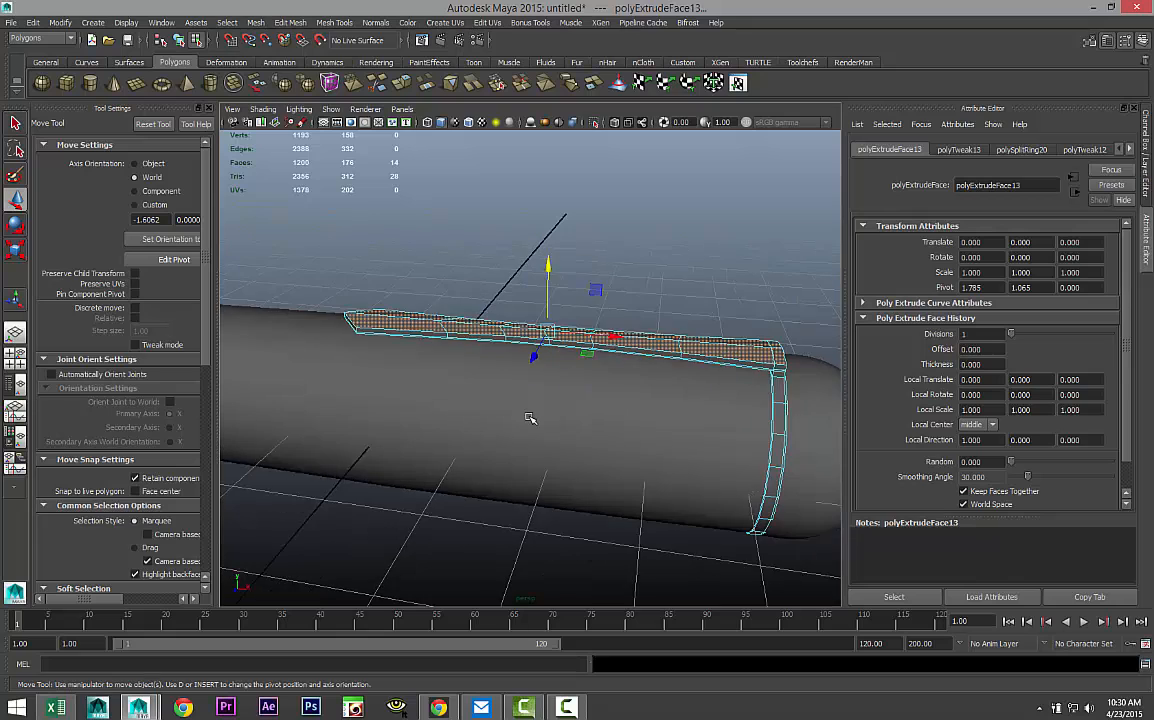
alt+drag(466, 471, 510, 488)
alt+middle_drag(455, 471, 622, 508)
scroll(535, 488, up, 4)
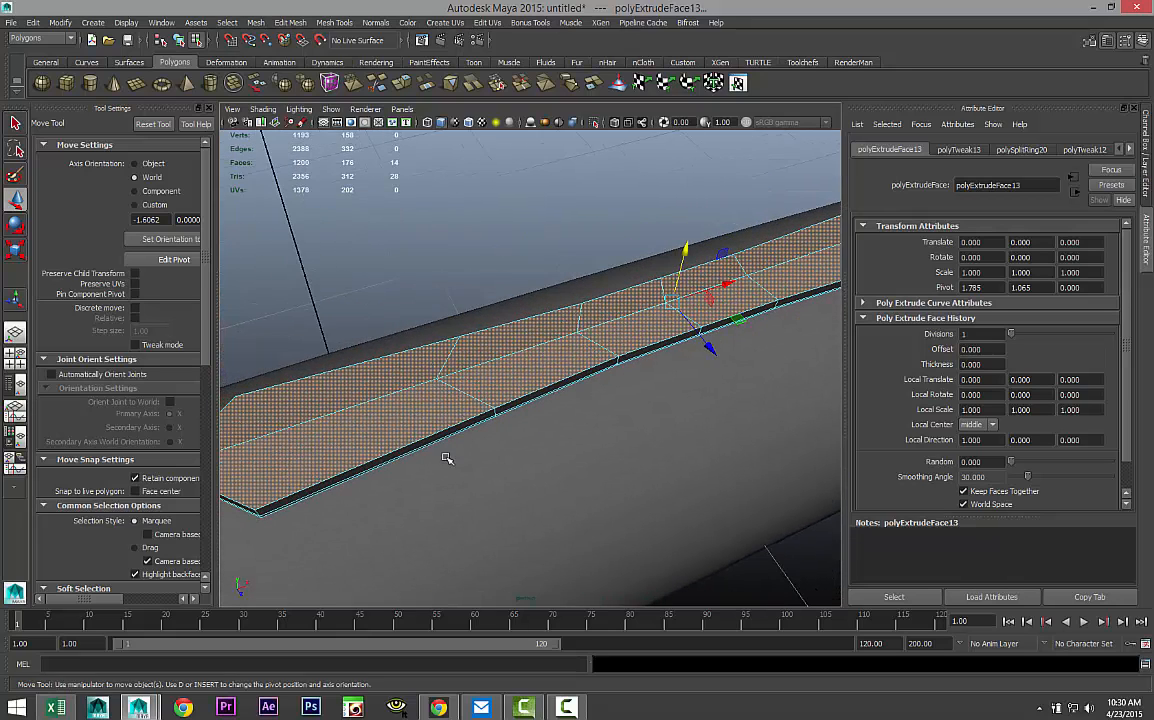
right_drag(342, 412, 318, 335)
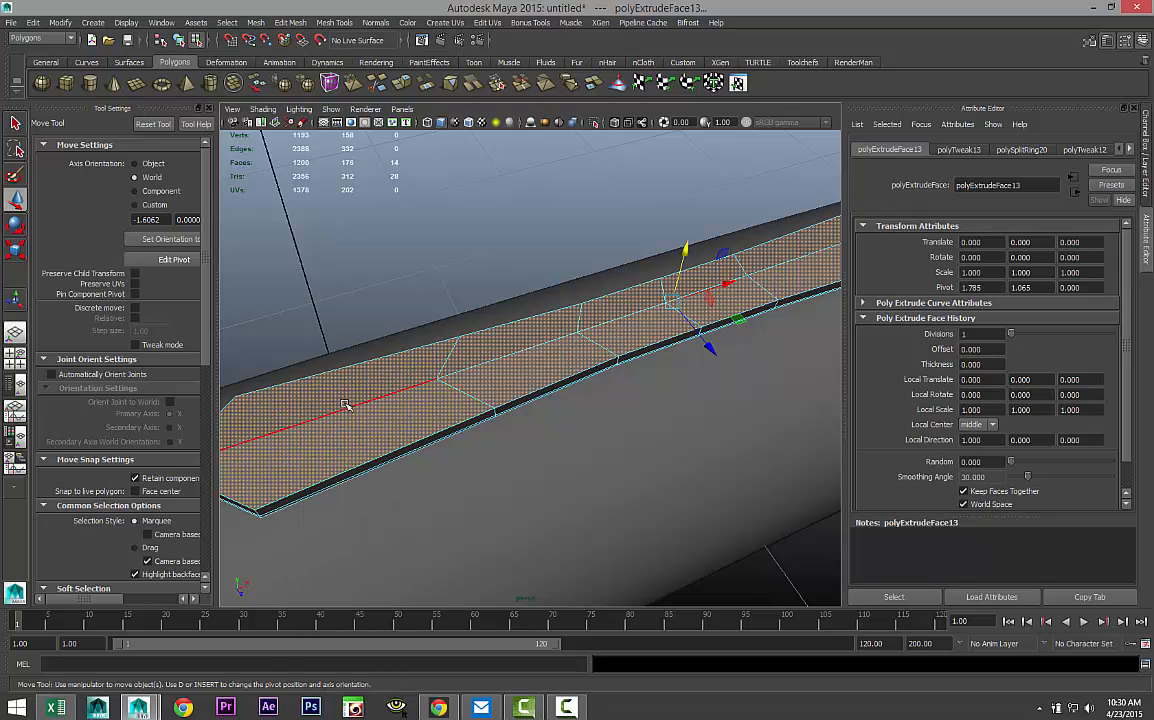
click(346, 409)
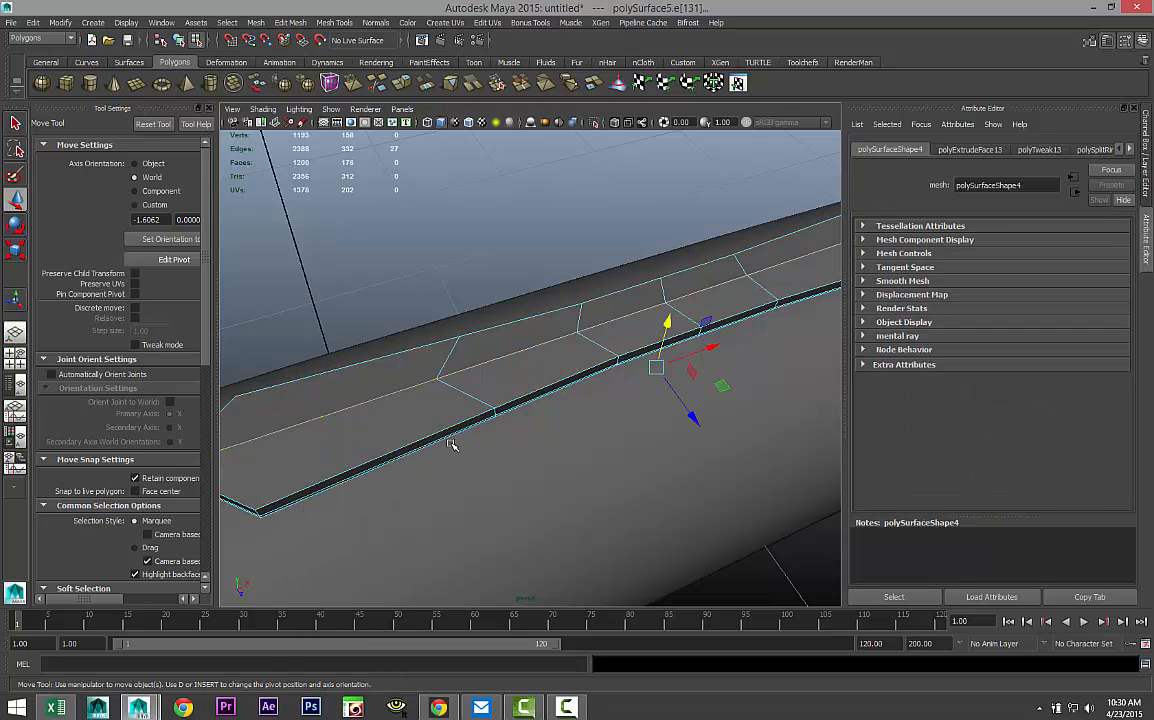
scroll(452, 445, down, 3)
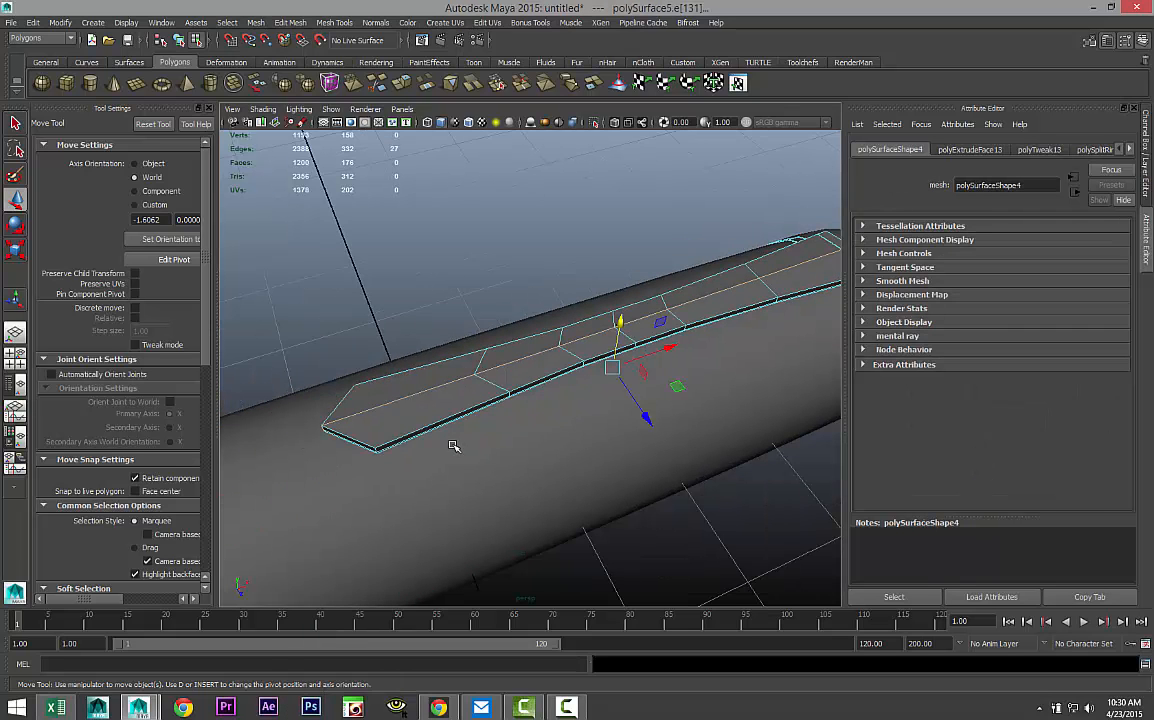
click(256, 22)
mouse_move(290, 24)
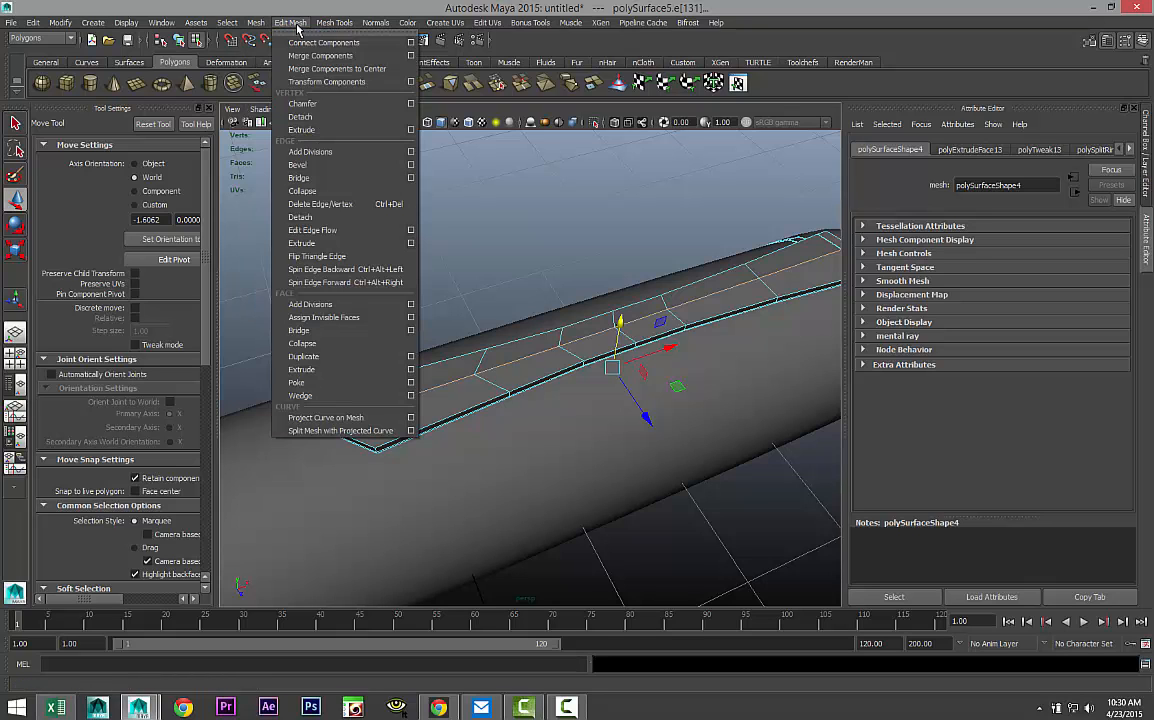
click(317, 167)
alt+drag(408, 302, 442, 453)
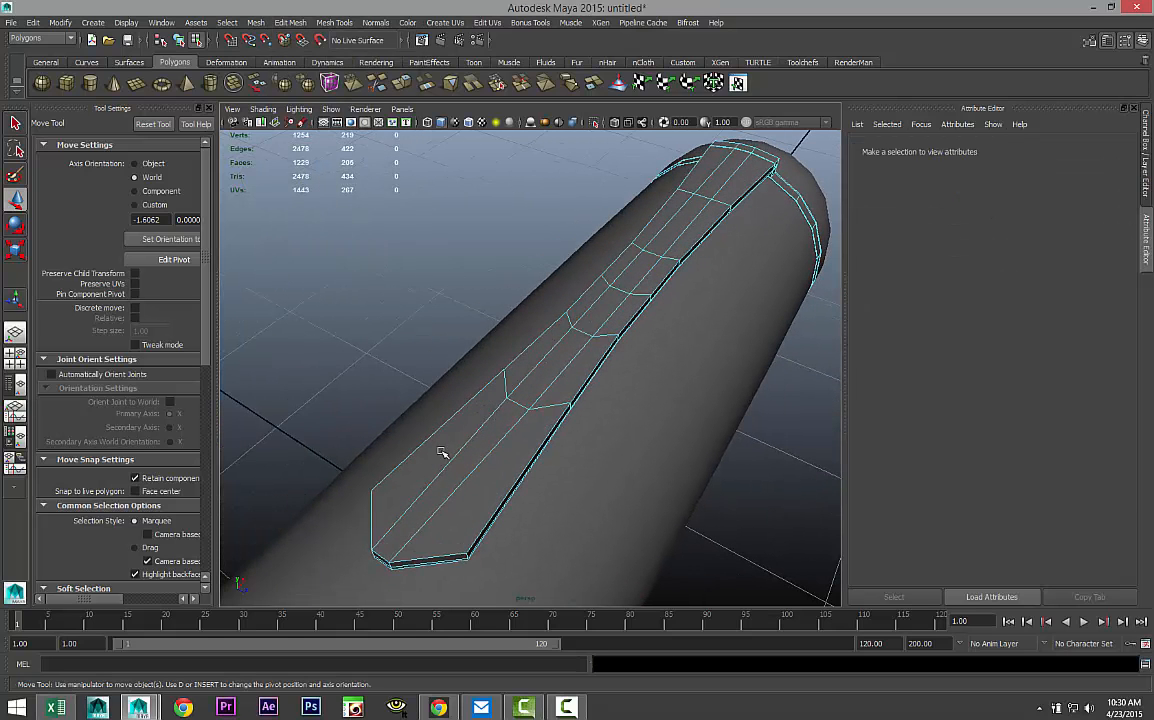
Extrude the narrow central strip of faces along the clip's top and raise it slightly to form a ridge.
right_drag(437, 492, 443, 431)
click(451, 473)
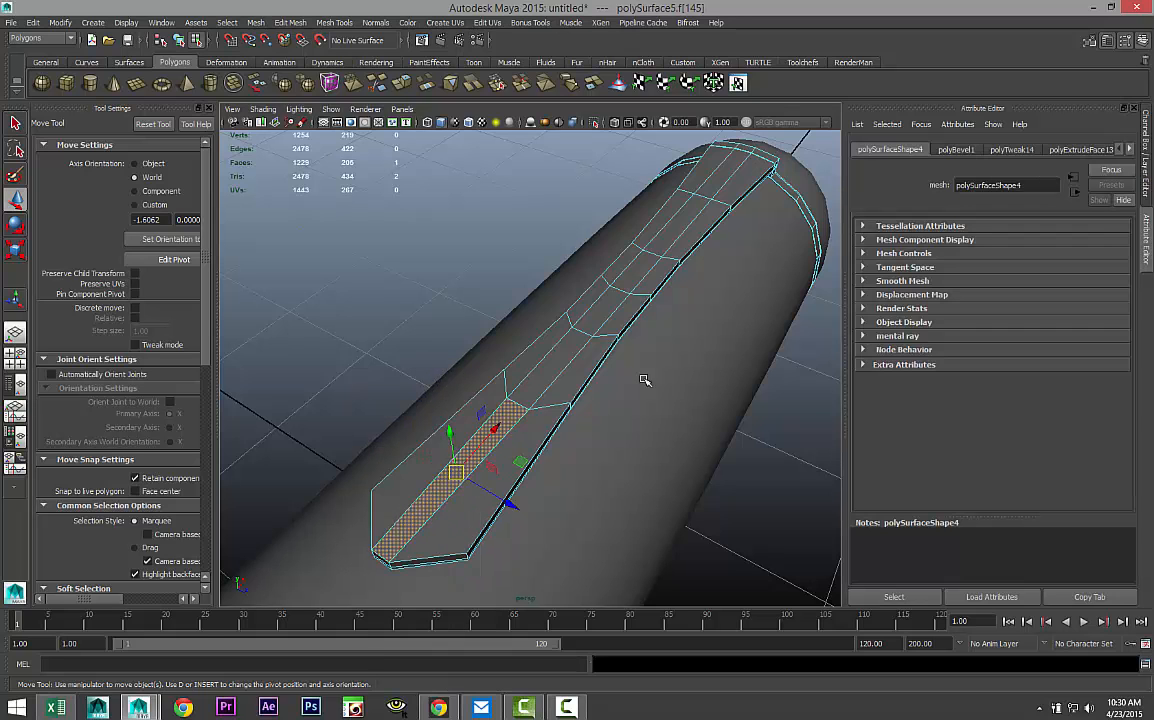
key(ctrl+z)
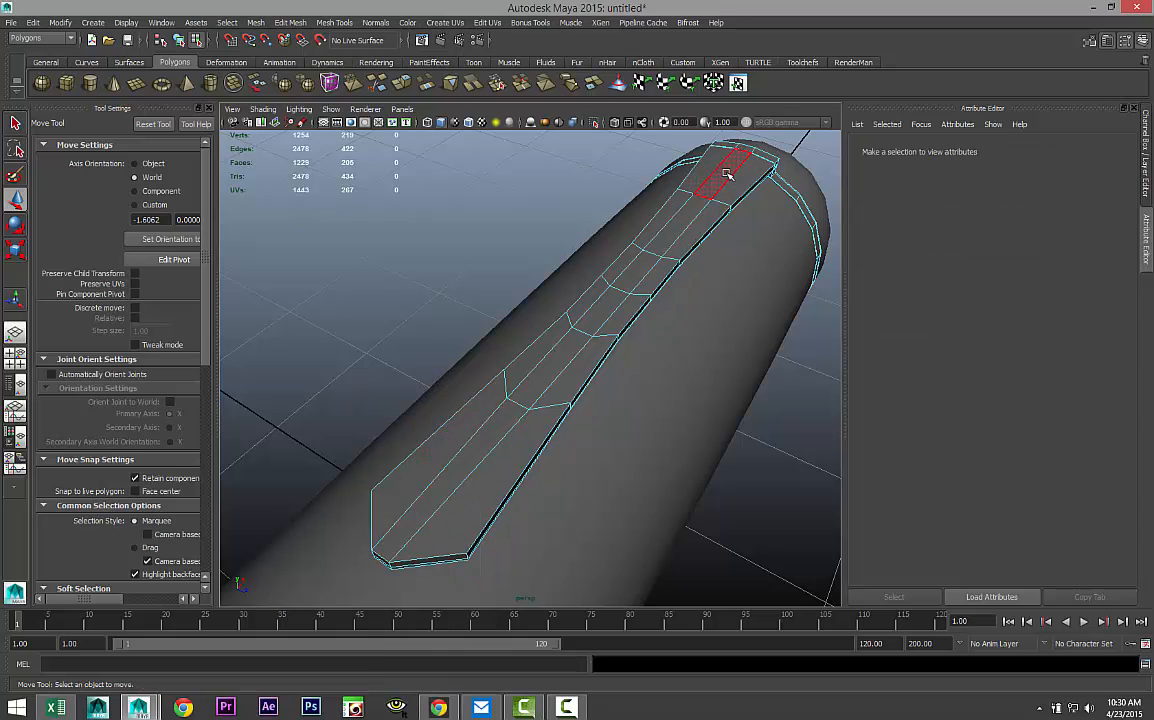
click(722, 172)
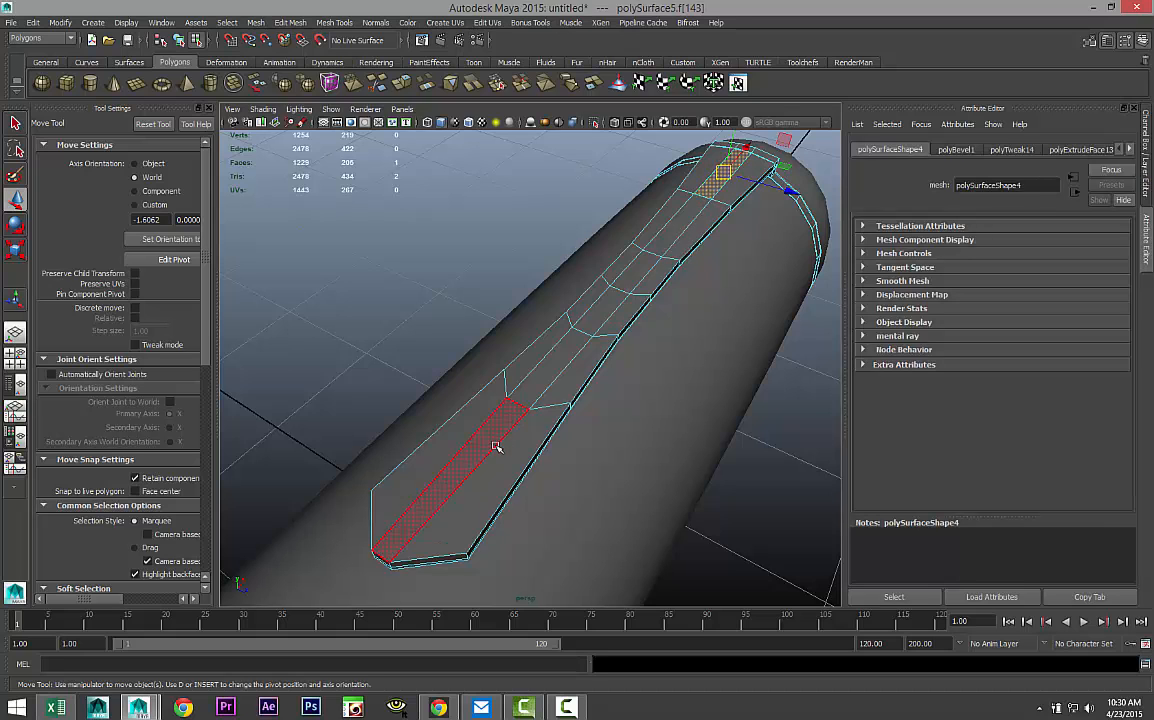
key(ctrl+z)
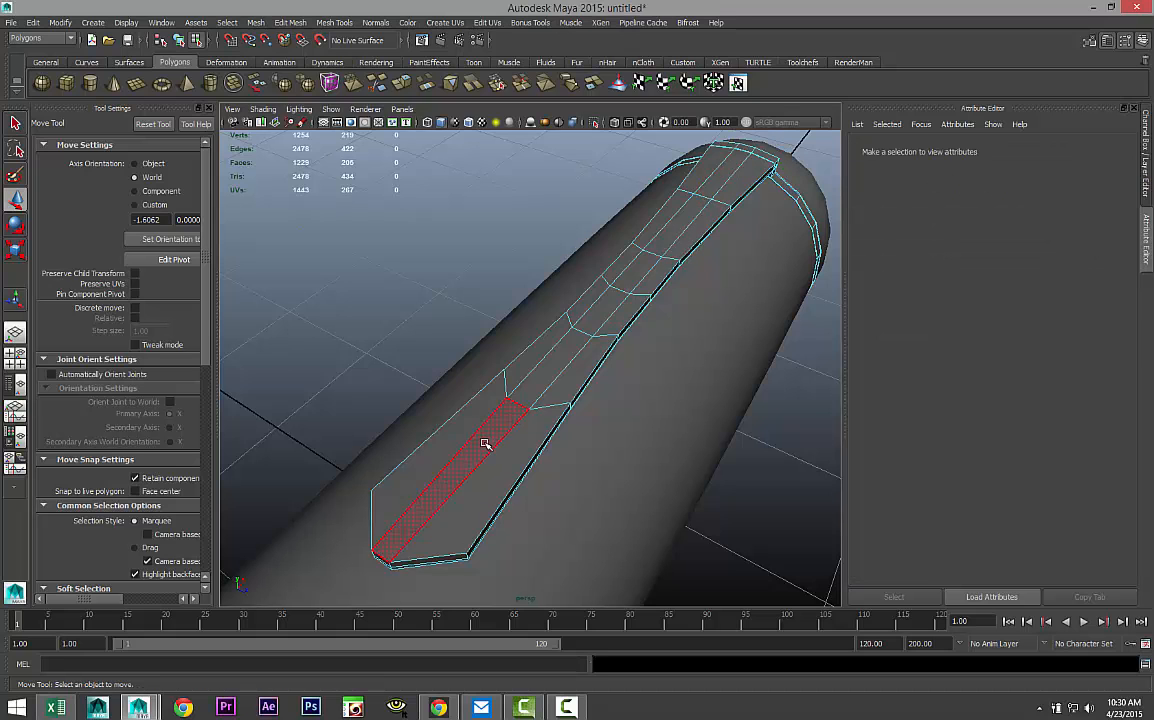
click(724, 170)
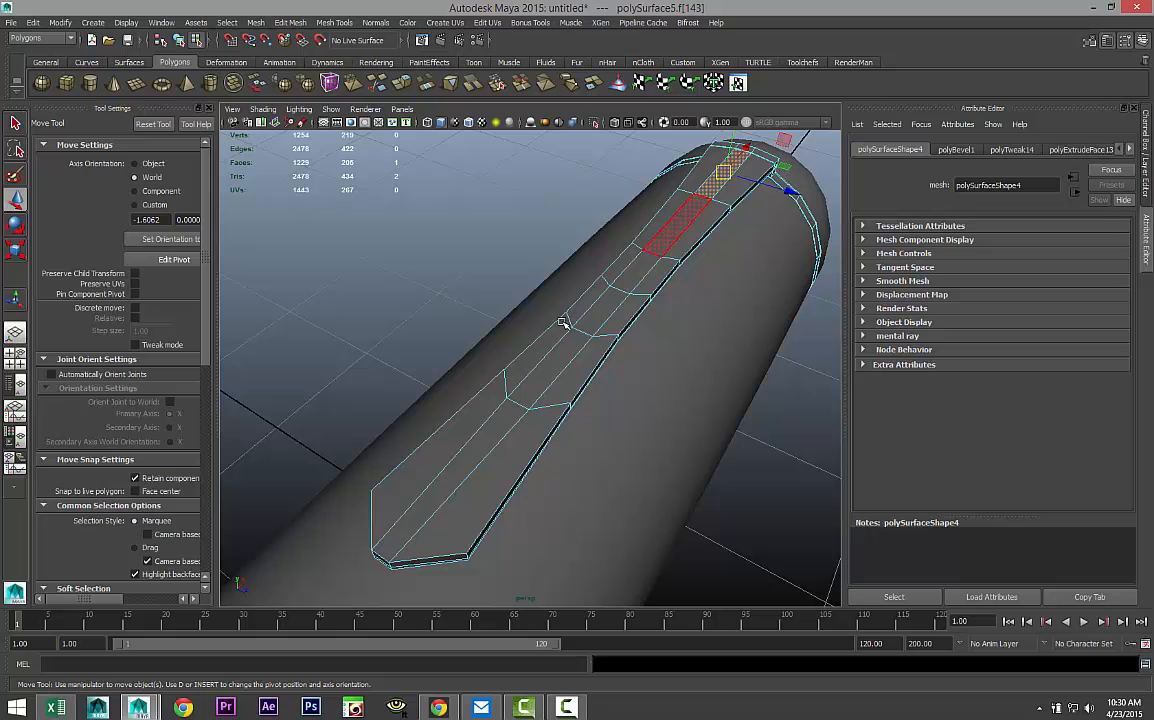
shift+double_click(467, 456)
alt+middle_drag(669, 455, 568, 505)
scroll(567, 490, up, 1)
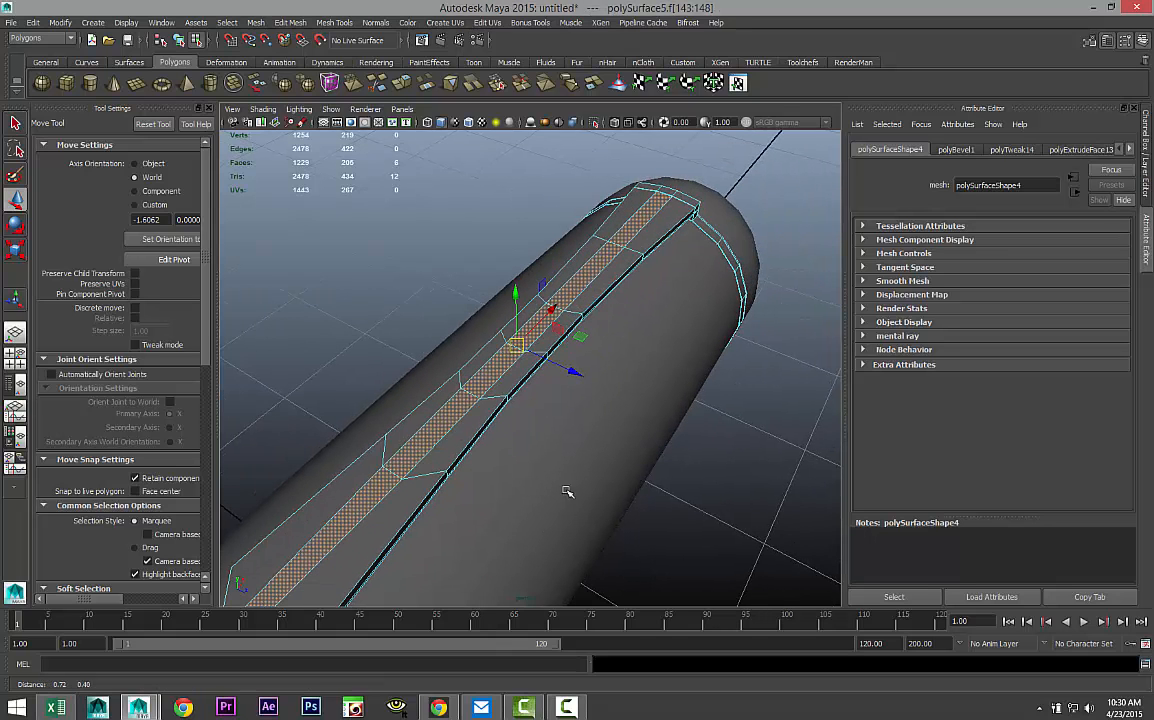
scroll(618, 373, down, 2)
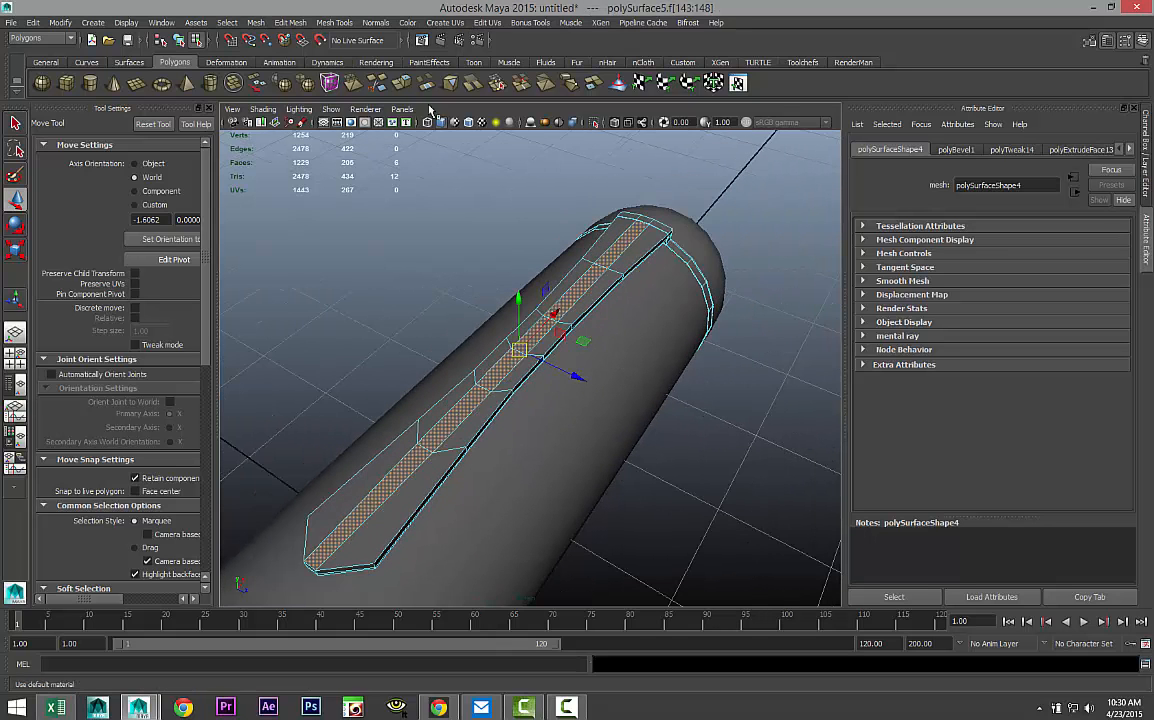
click(290, 22)
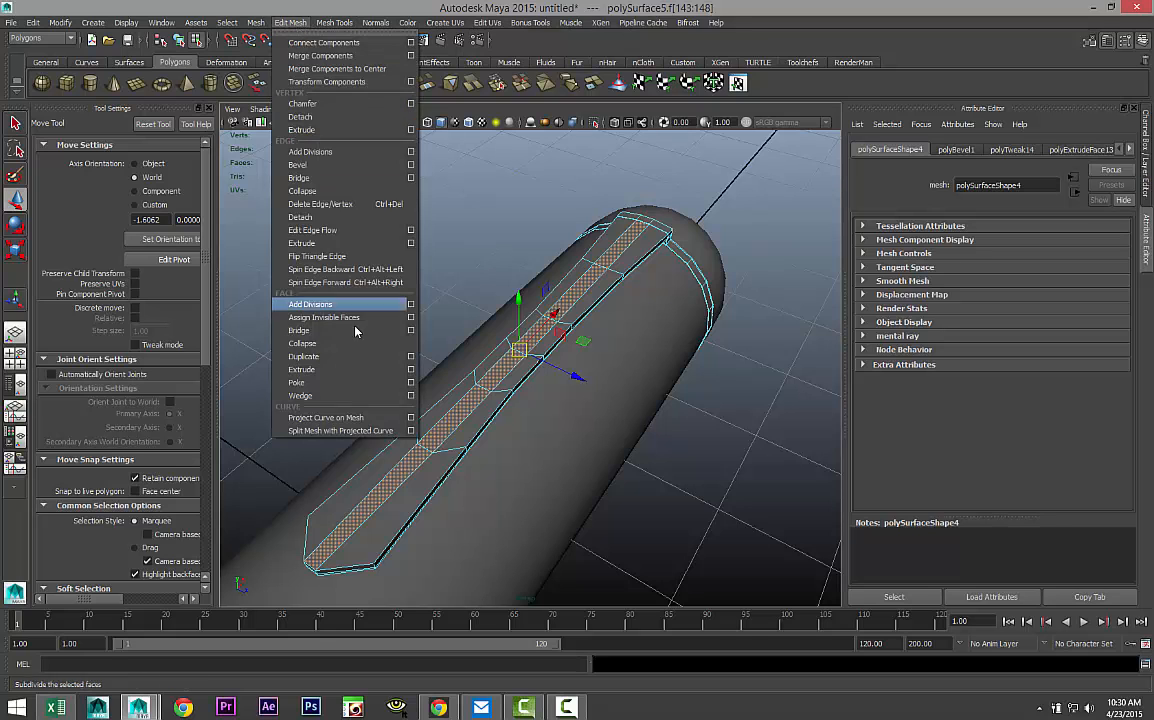
click(328, 369)
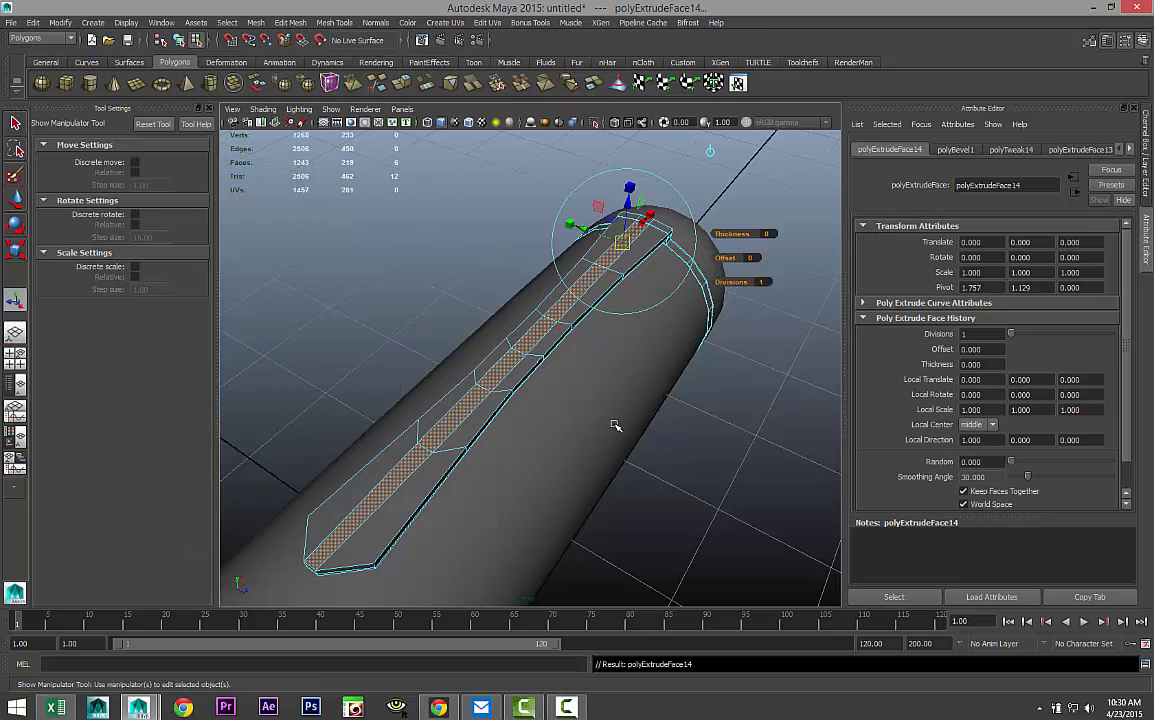
key(w)
drag(517, 298, 519, 293)
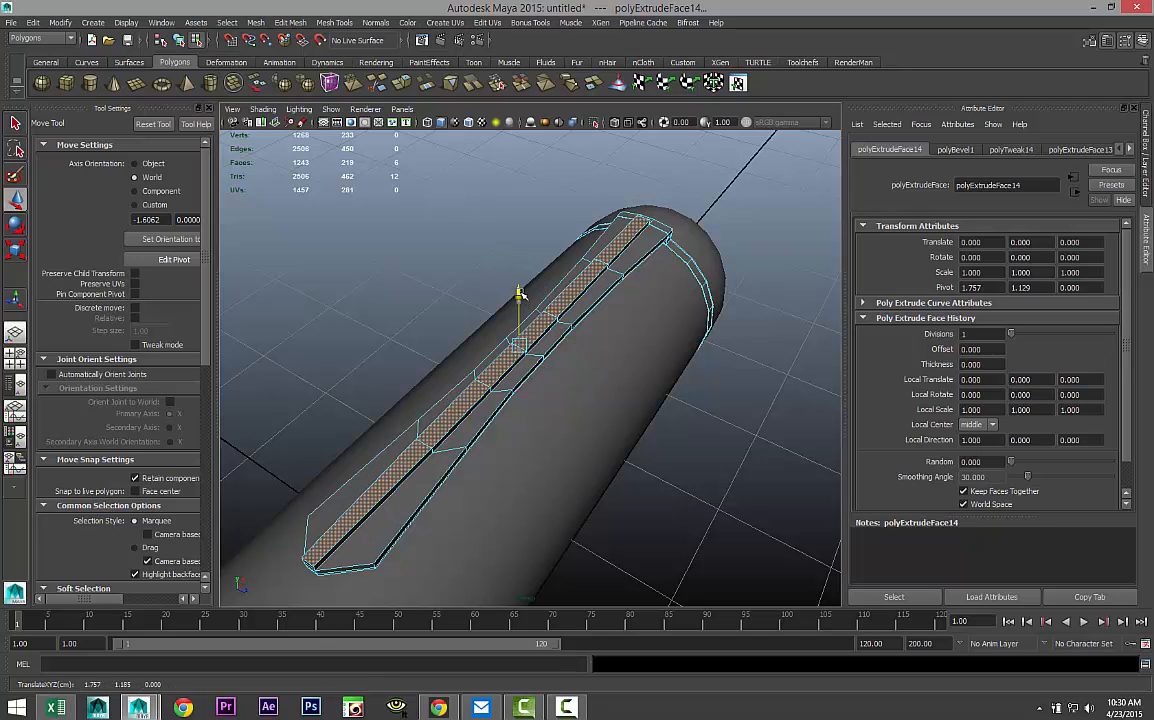
click(727, 440)
Switch the clip back to object mode, display it in smooth preview, and deselect it.
right_drag(518, 380, 546, 343)
click(570, 390)
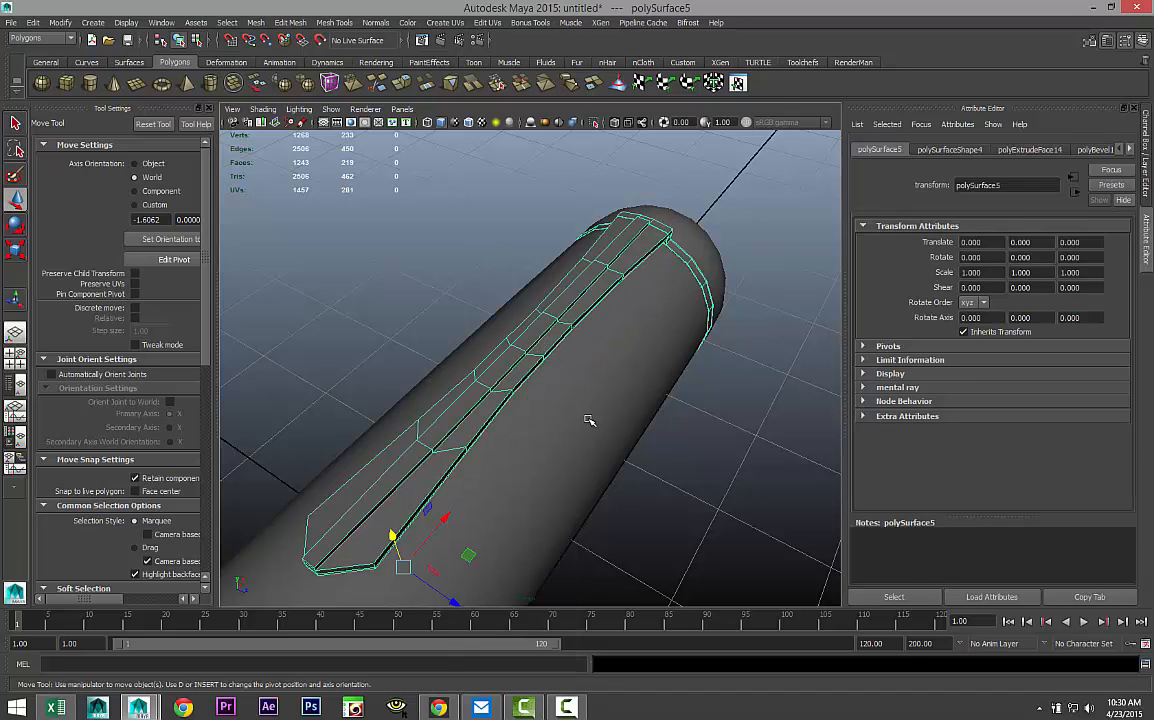
key(3)
click(676, 462)
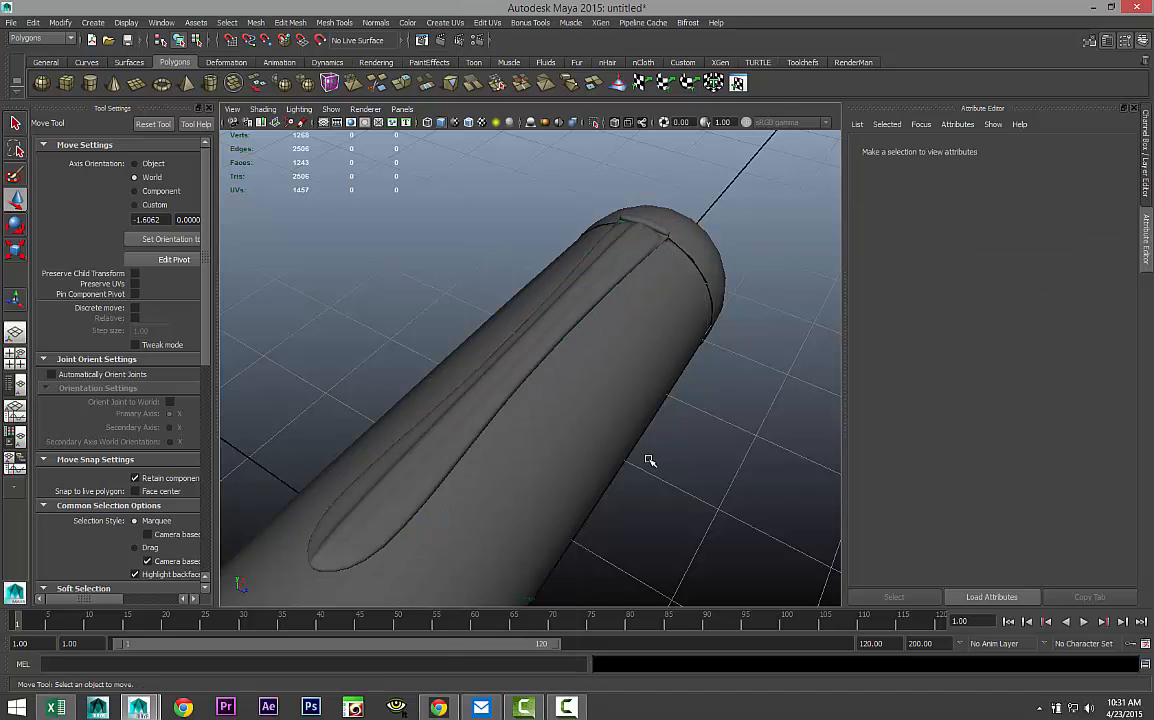
Show the clip unsmoothed and set up the Insert Edge Loop tool to keep an equal distance from the edge.
scroll(648, 460, up, 2)
mouse_move(666, 448)
alt+mouse_down()
mouse_move(459, 484)
mouse_move(572, 443)
mouse_move(654, 466)
alt+mouse_up()
alt+drag(428, 425, 605, 488)
alt+drag(549, 420, 640, 388)
click(627, 320)
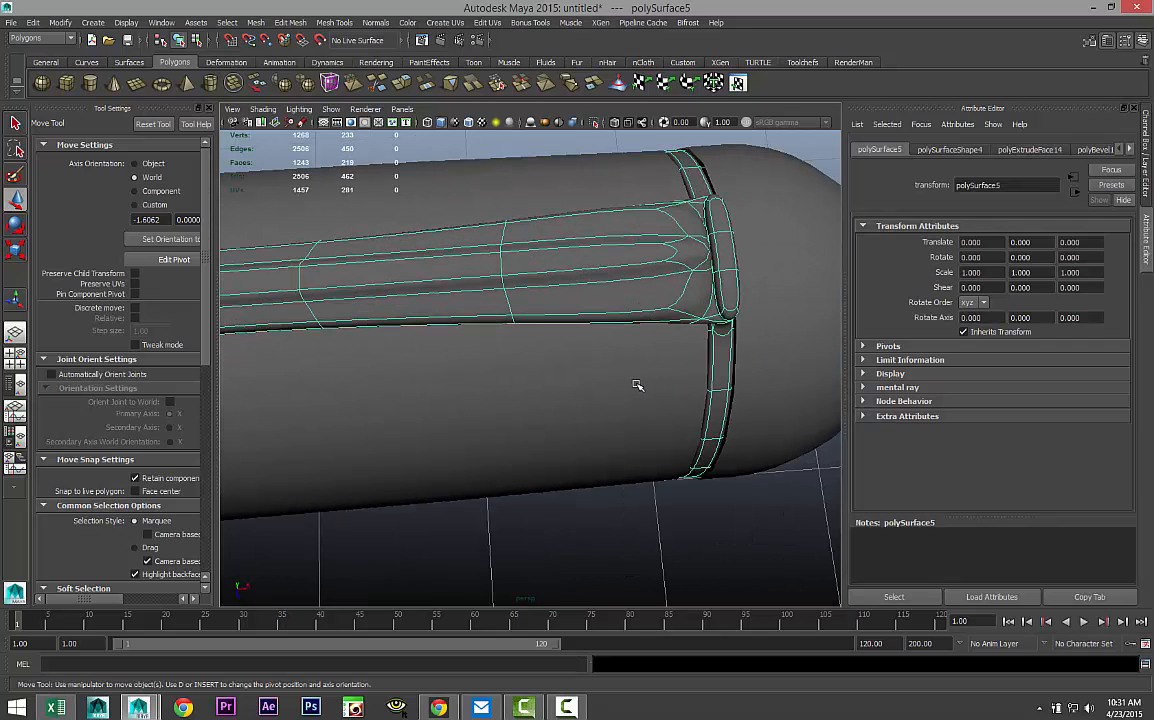
key(1)
alt+drag(604, 383, 631, 451)
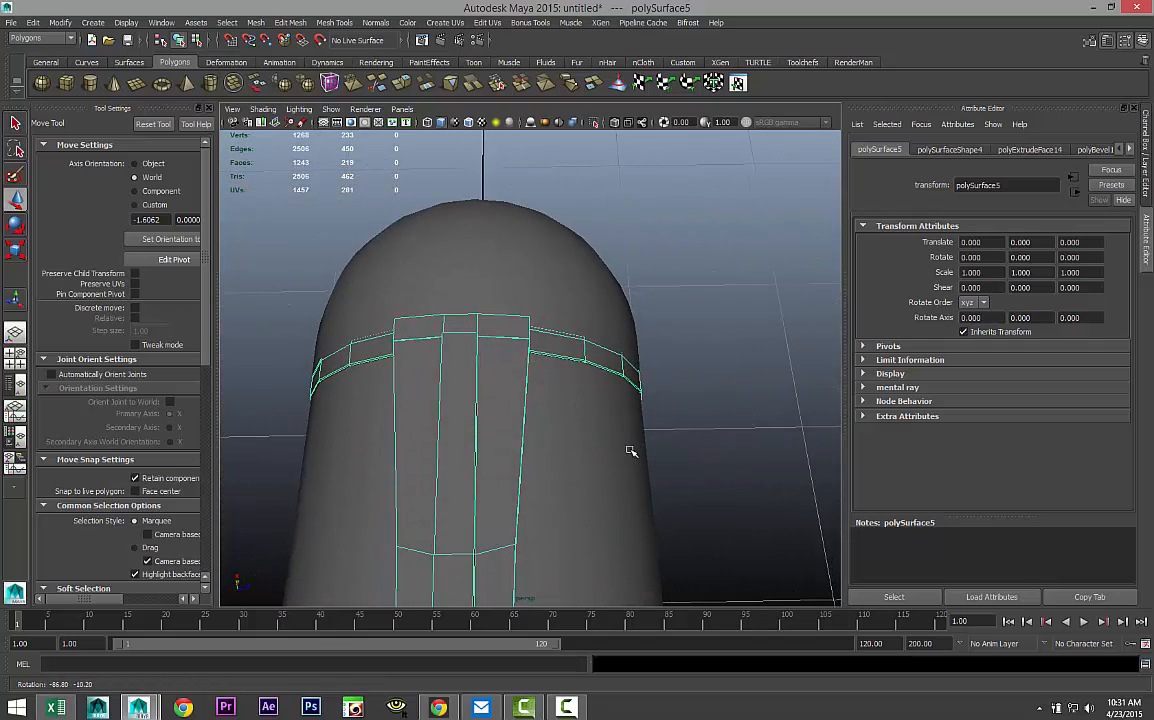
click(342, 24)
click(420, 166)
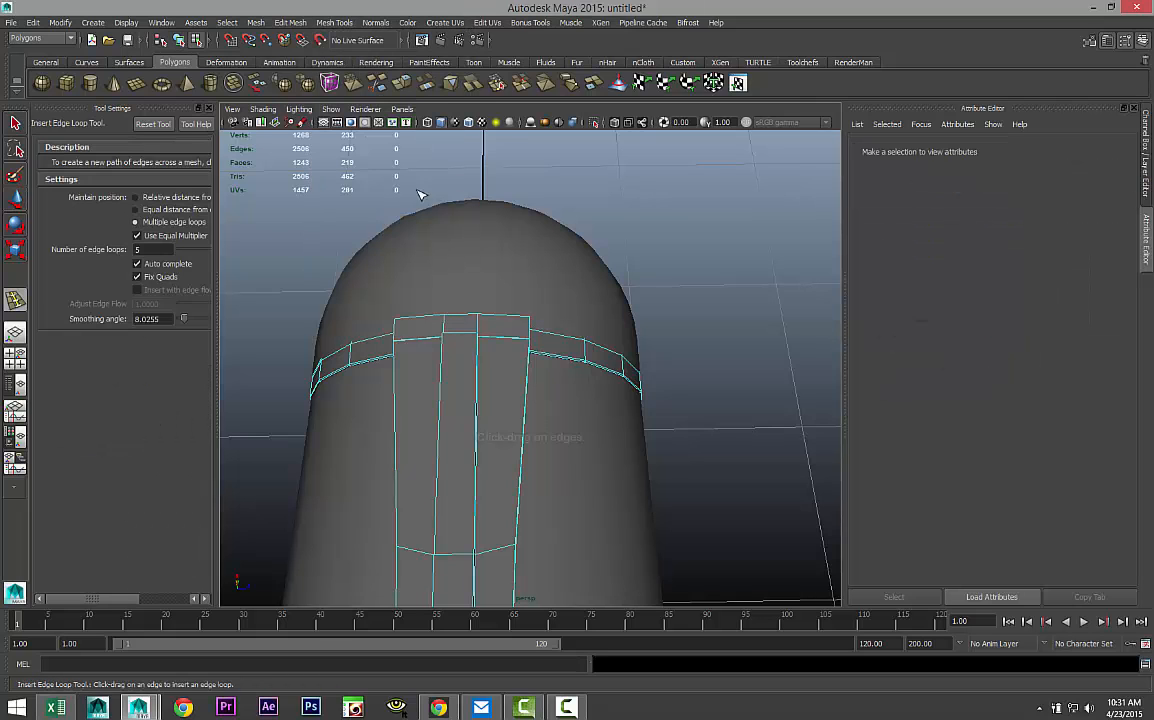
click(136, 210)
scroll(498, 354, up, 2)
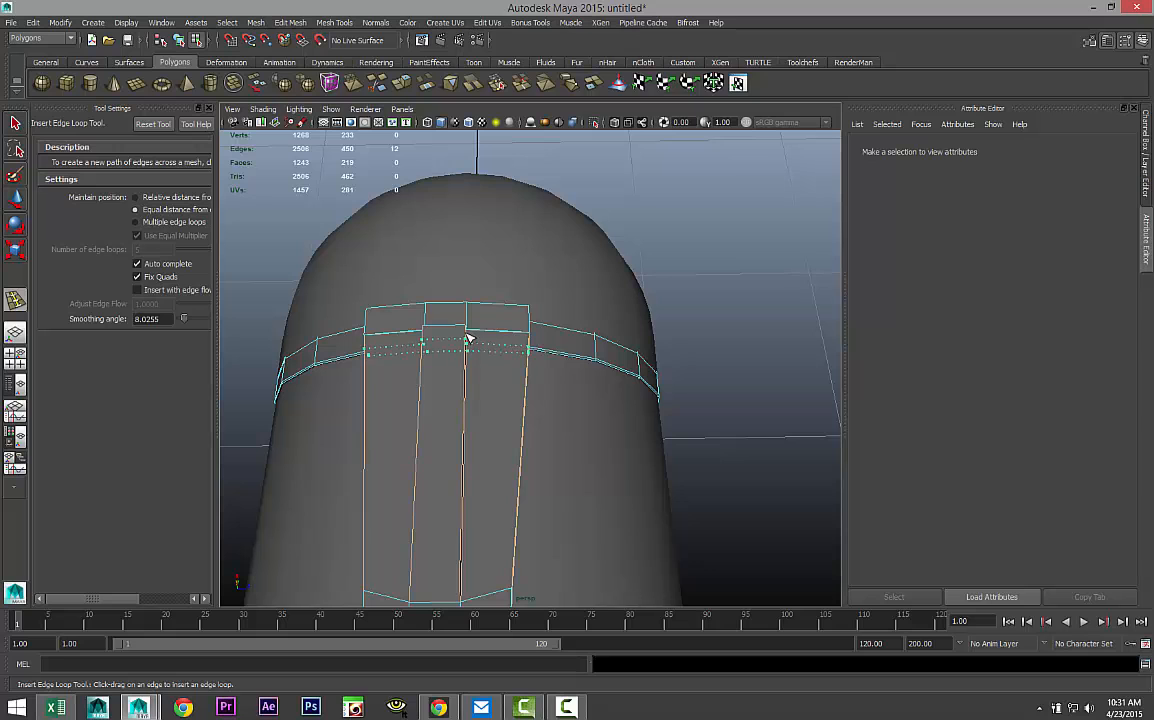
Insert supporting edge loops across the clip just beside the band and close to both rims of the band.
drag(470, 332, 518, 365)
mouse_move(533, 258)
mouse_down()
mouse_move(536, 240)
mouse_move(540, 251)
mouse_up()
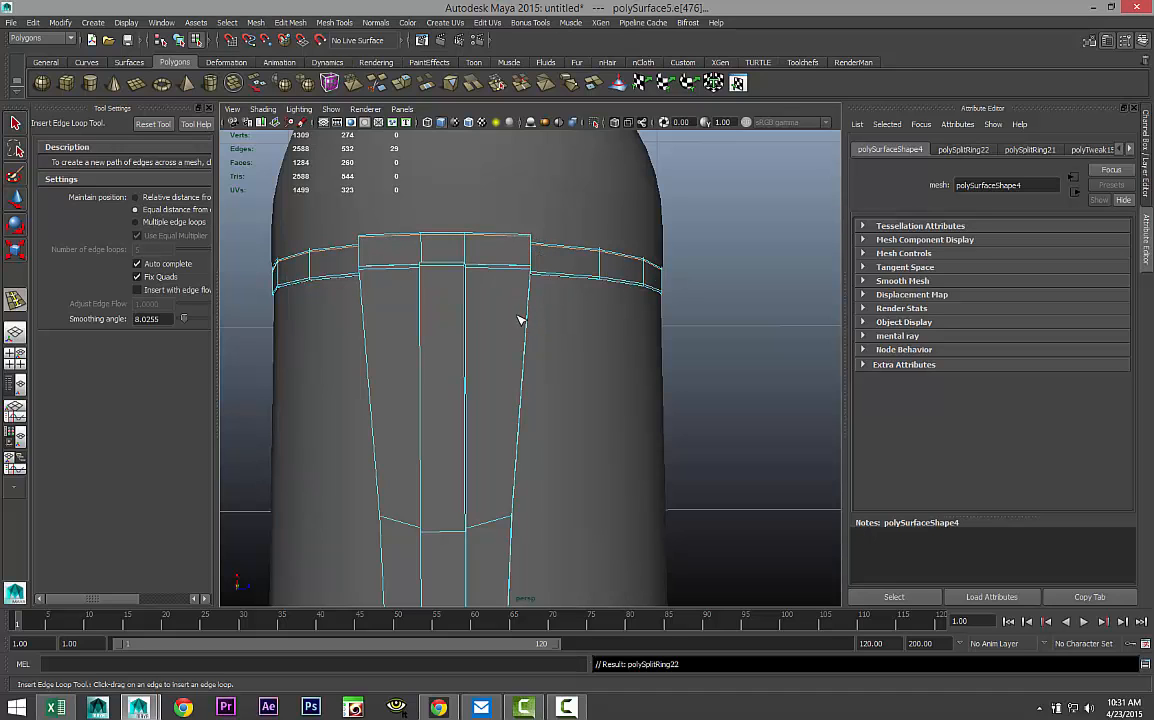
drag(603, 270, 572, 328)
key(q)
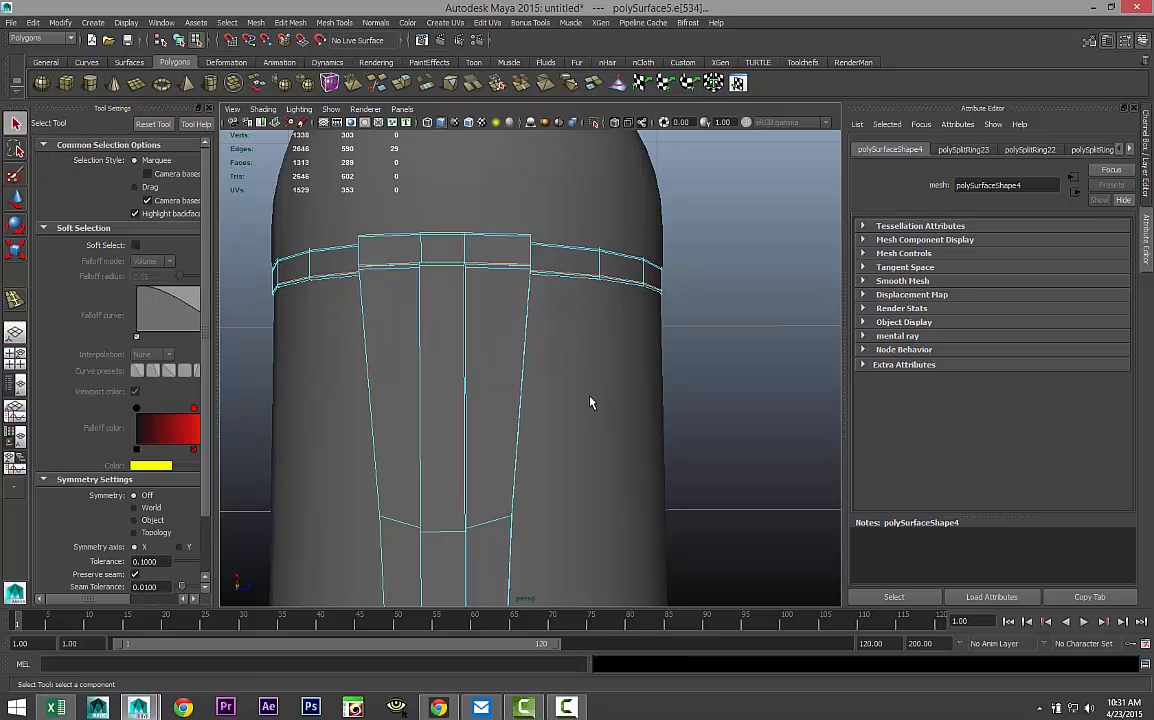
Return the clip to object mode, show it in smooth preview, deselect it and inspect its side profile.
scroll(592, 399, down, 8)
alt+drag(605, 419, 548, 403)
right_drag(548, 403, 587, 384)
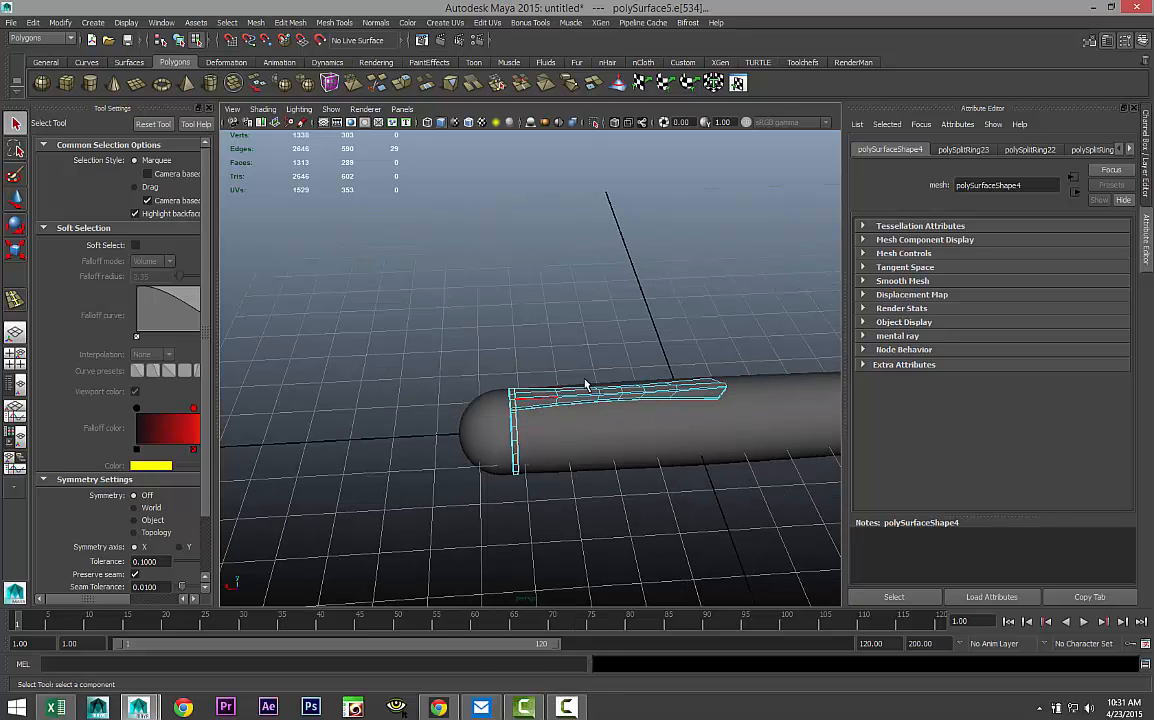
click(573, 401)
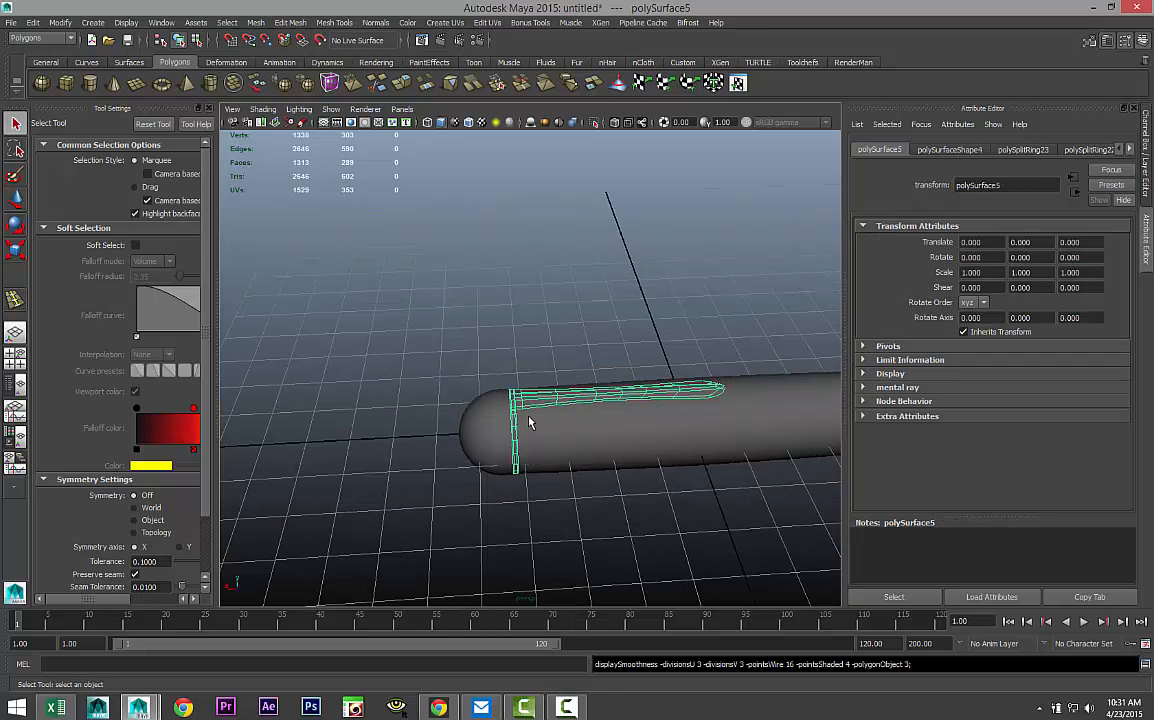
click(459, 337)
scroll(487, 444, up, 5)
alt+drag(487, 444, 546, 412)
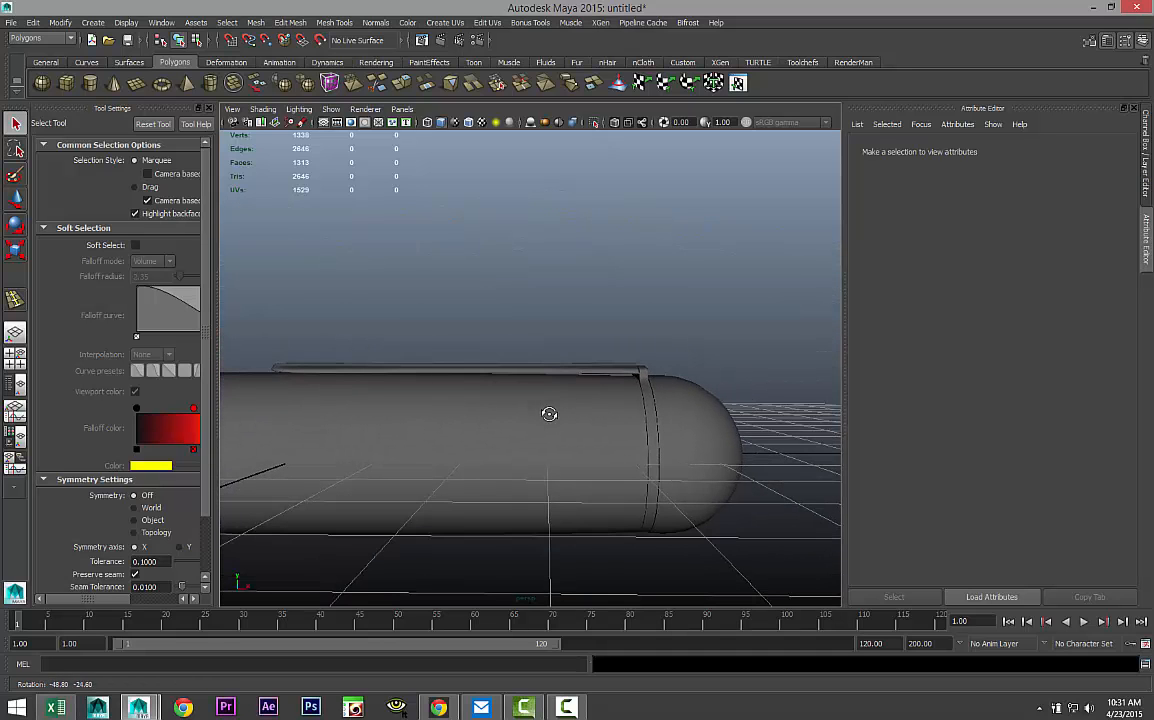
Switch to the front view and put the clip into vertex selection mode.
click(15, 359)
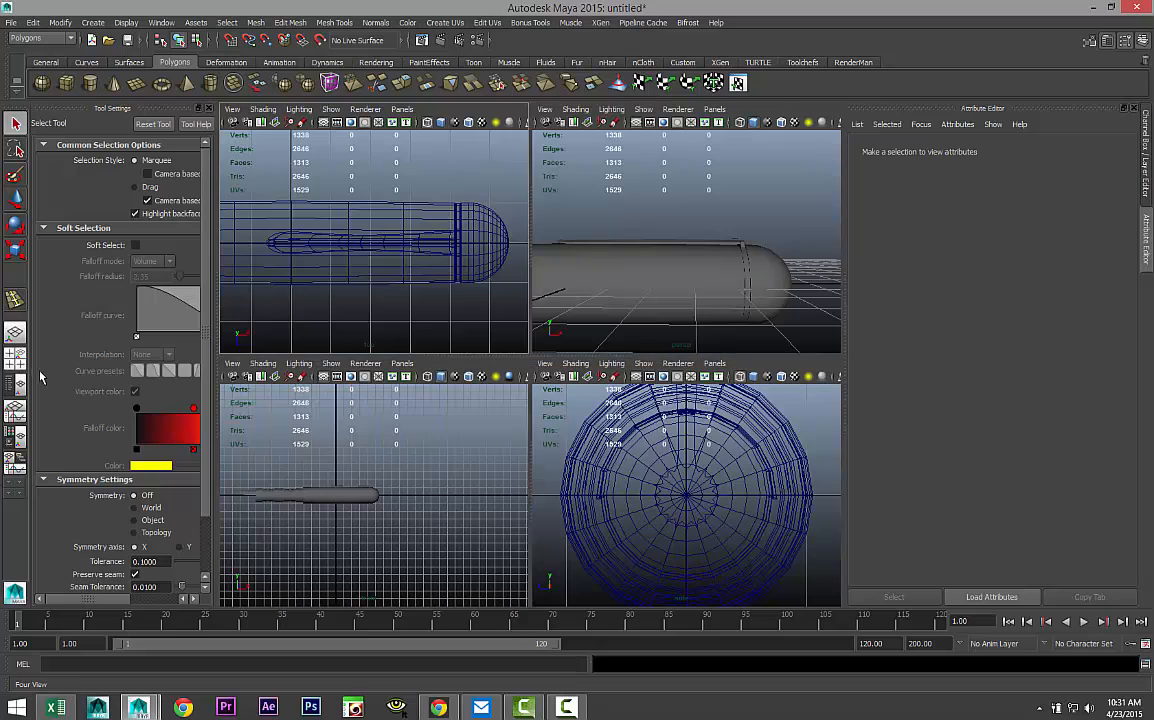
key(space)
scroll(401, 500, up, 3)
alt+middle_drag(585, 471, 378, 529)
scroll(505, 505, up, 4)
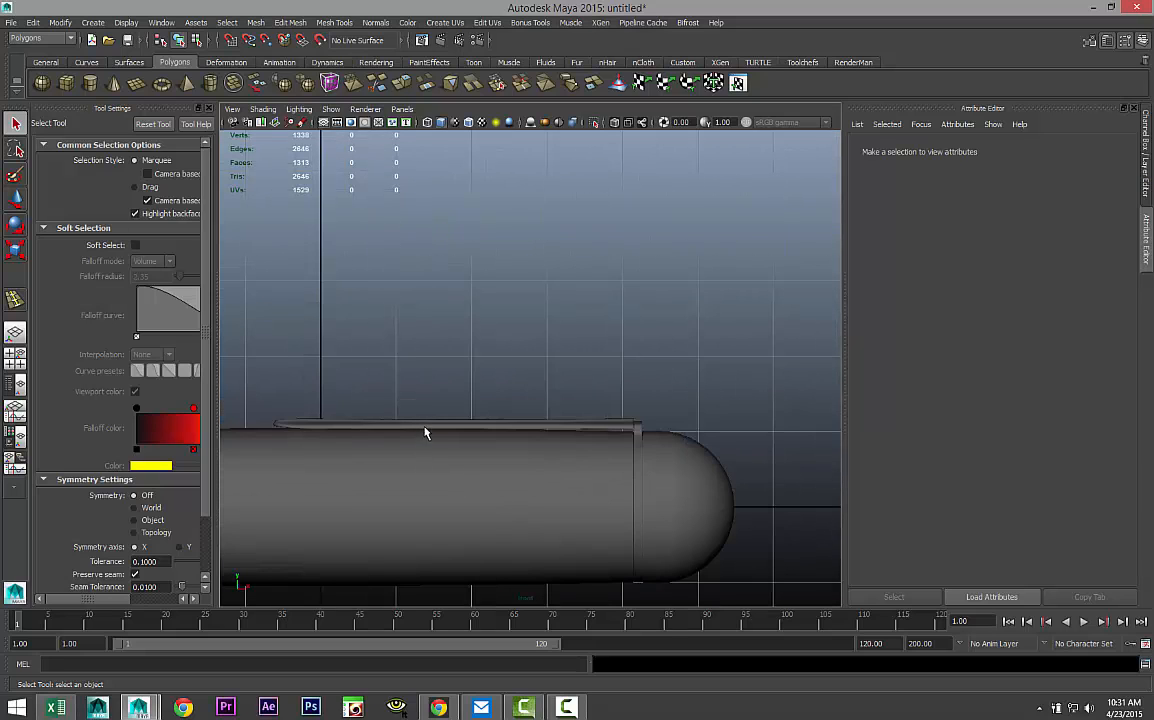
click(424, 430)
right_drag(424, 430, 368, 406)
drag(245, 398, 636, 438)
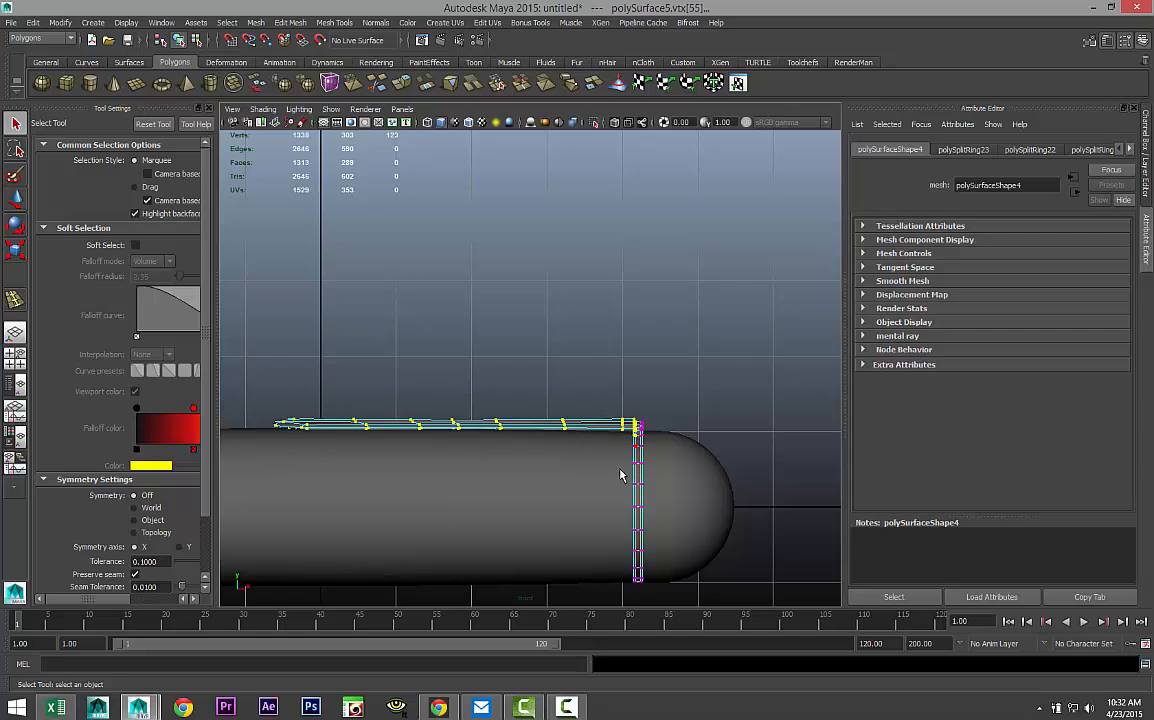
scroll(622, 490, up, 3)
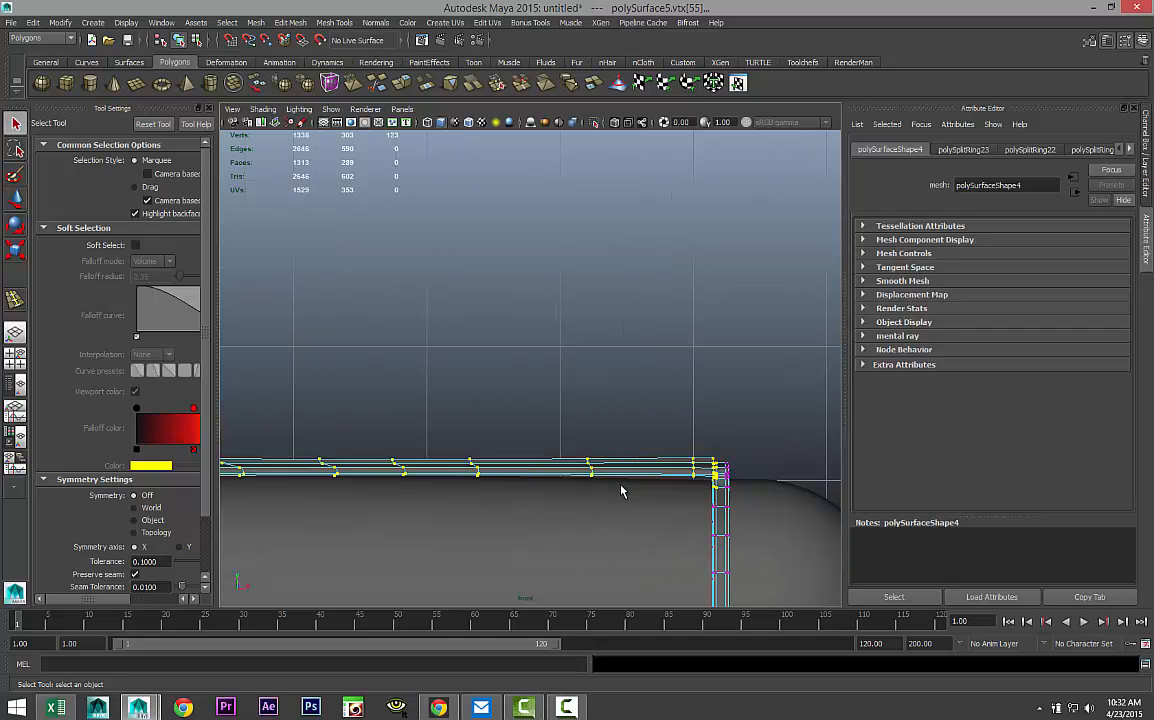
click(627, 410)
scroll(691, 444, down, 3)
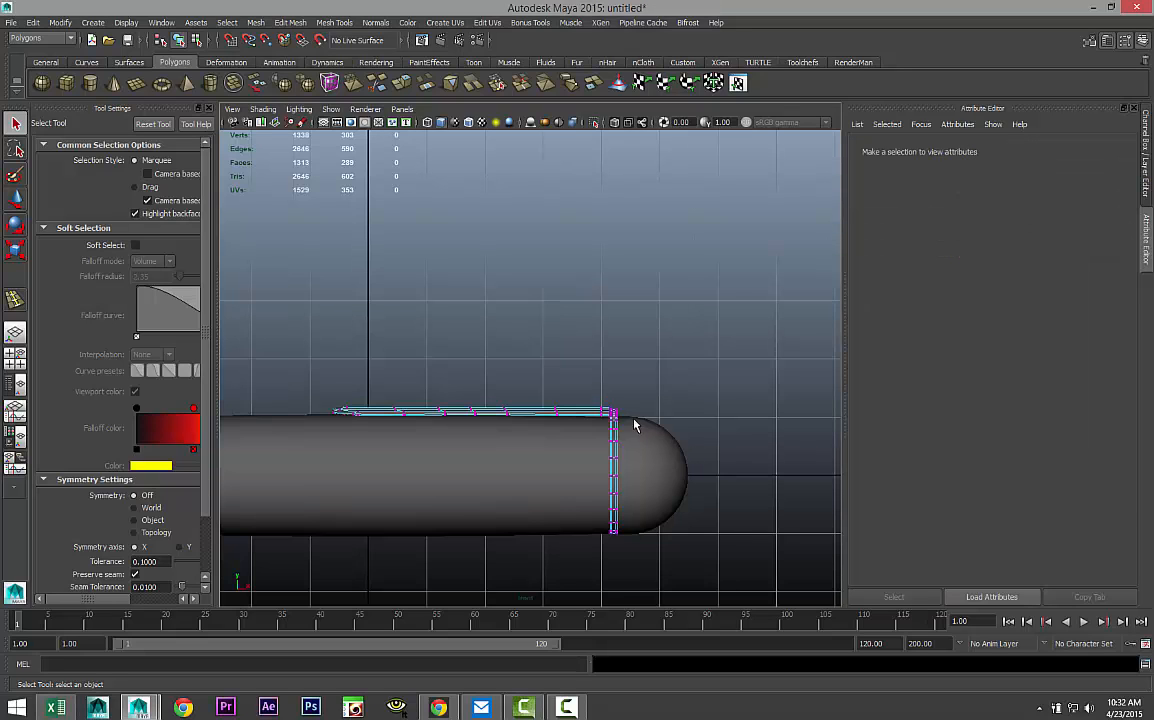
Select the clip's vertices up to but excluding the band and raise them slightly away from the body.
drag(609, 430, 324, 449)
scroll(368, 457, up, 1)
scroll(368, 457, up, 2)
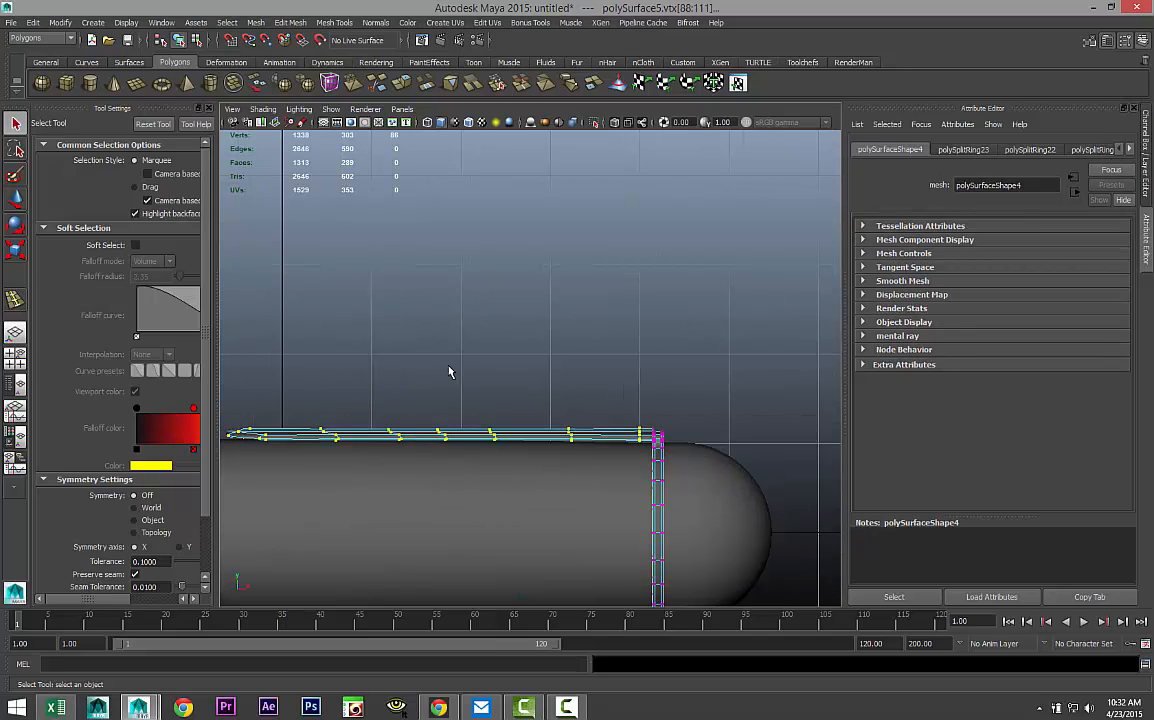
key(w)
drag(440, 373, 439, 360)
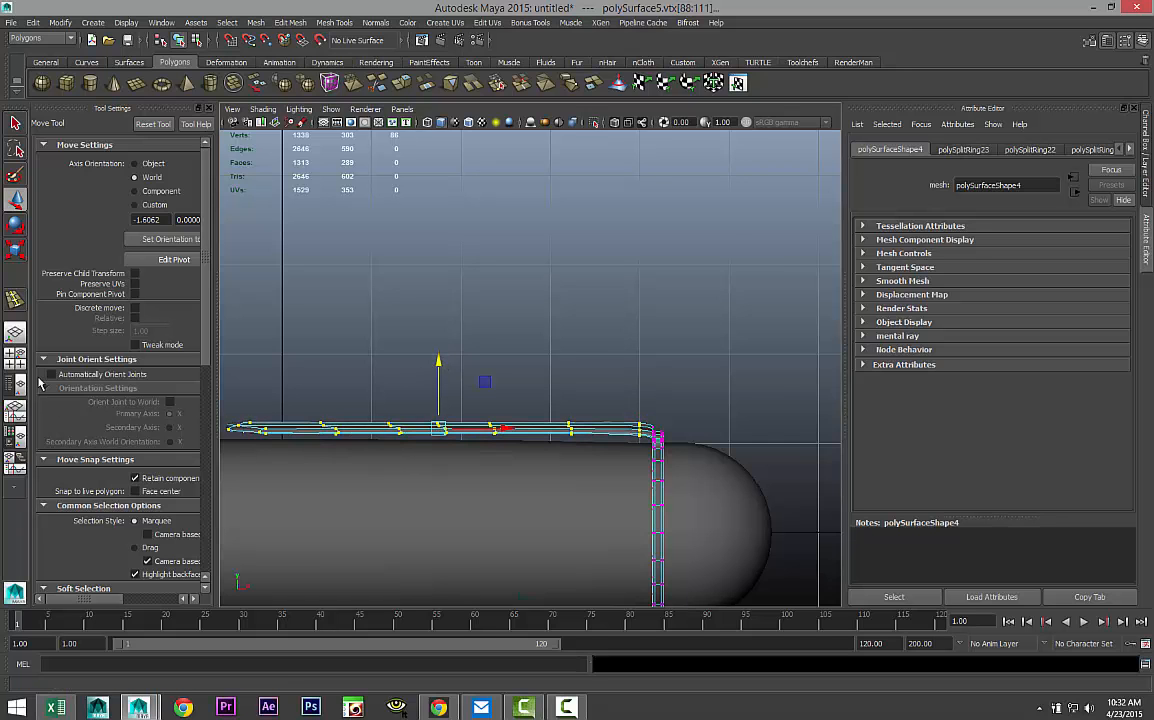
Go back to the perspective view, return the clip to object mode, preview it smoothed and deselect it.
key(space)
key(space)
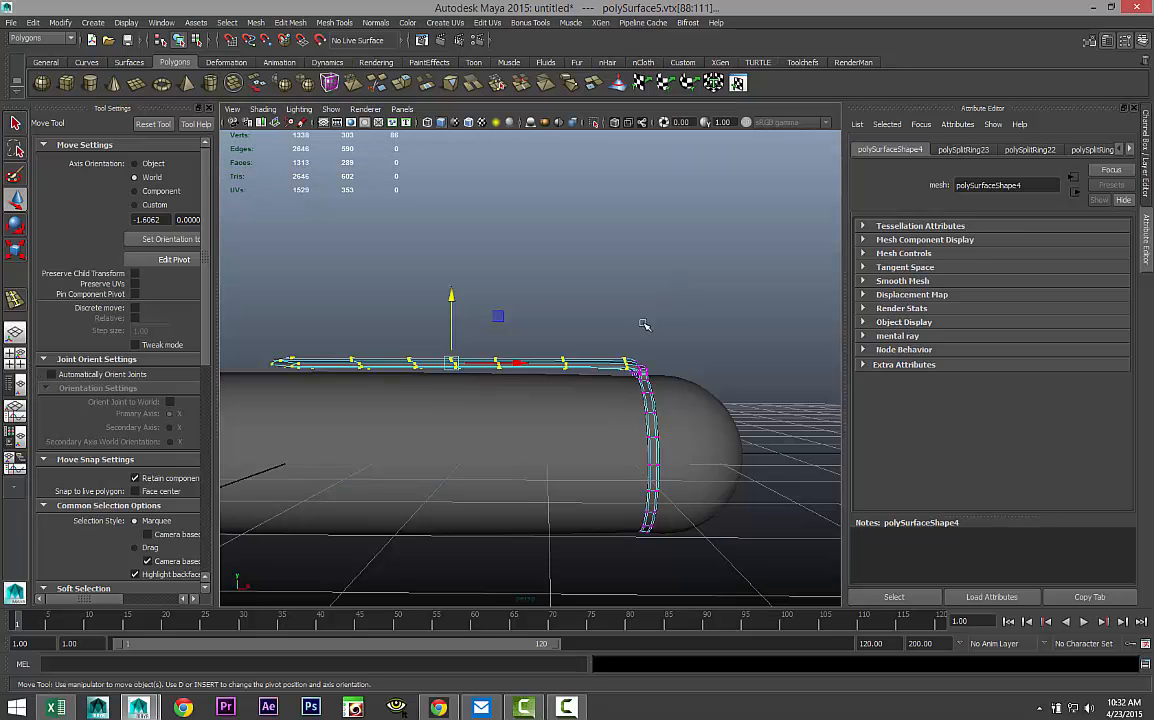
alt+drag(644, 325, 630, 336)
alt+drag(572, 367, 580, 303)
right_click(643, 335)
click(675, 324)
click(655, 402)
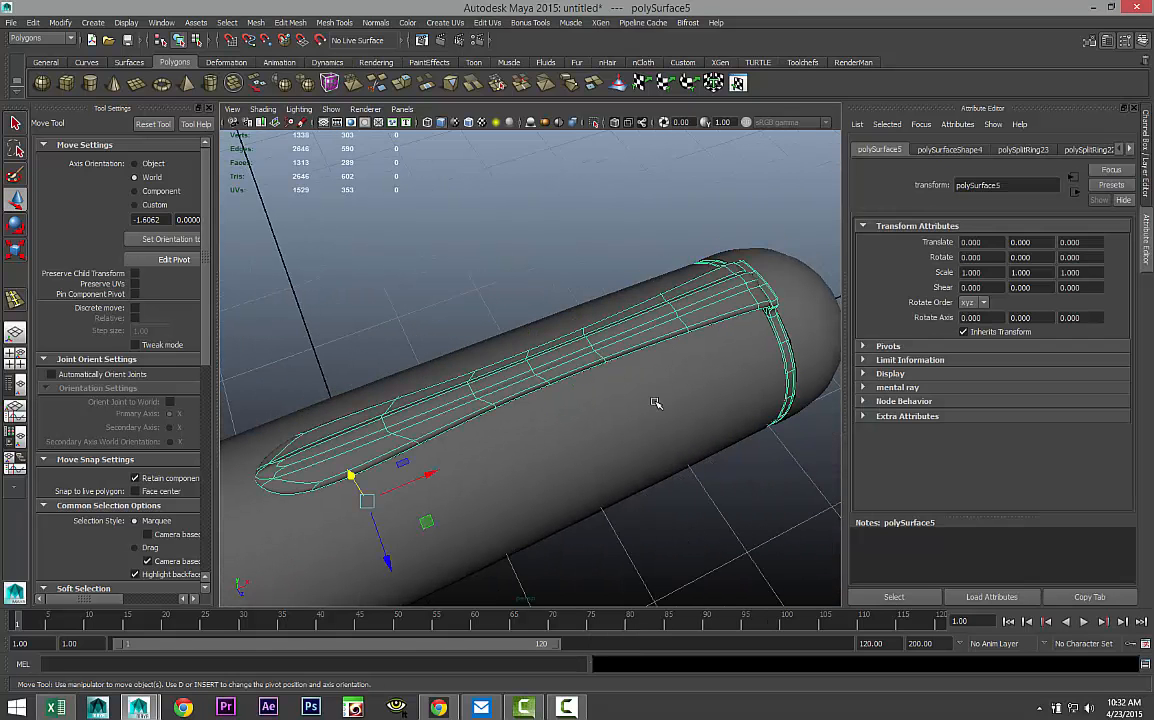
key(3)
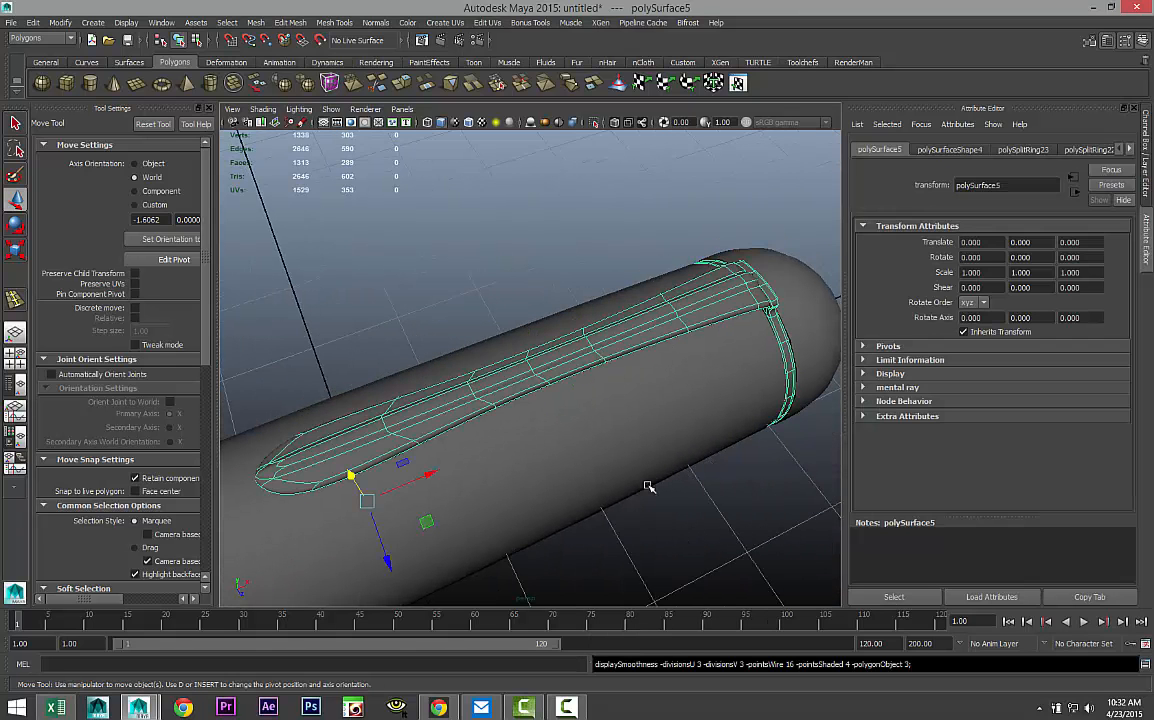
click(688, 523)
Select all the pen parts, combine them into one mesh and deselect the result.
alt+drag(695, 513, 634, 462)
scroll(561, 465, down, 5)
scroll(543, 468, up, 3)
scroll(421, 402, down, 8)
drag(310, 300, 688, 437)
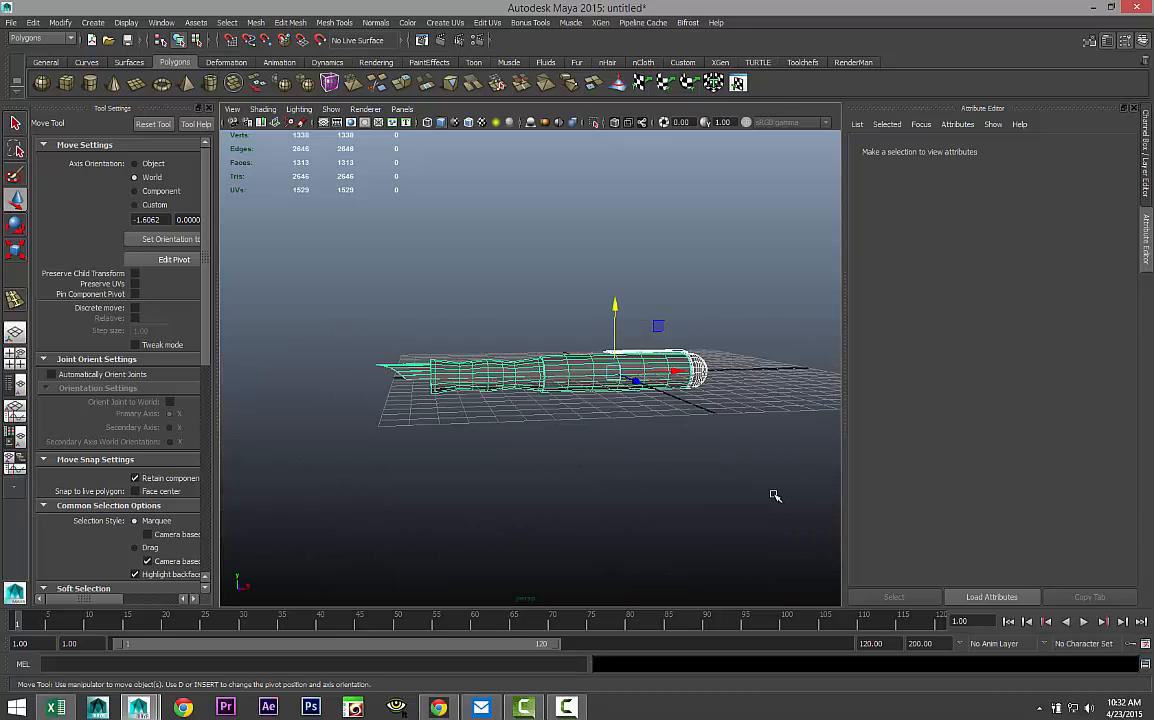
click(256, 23)
click(250, 45)
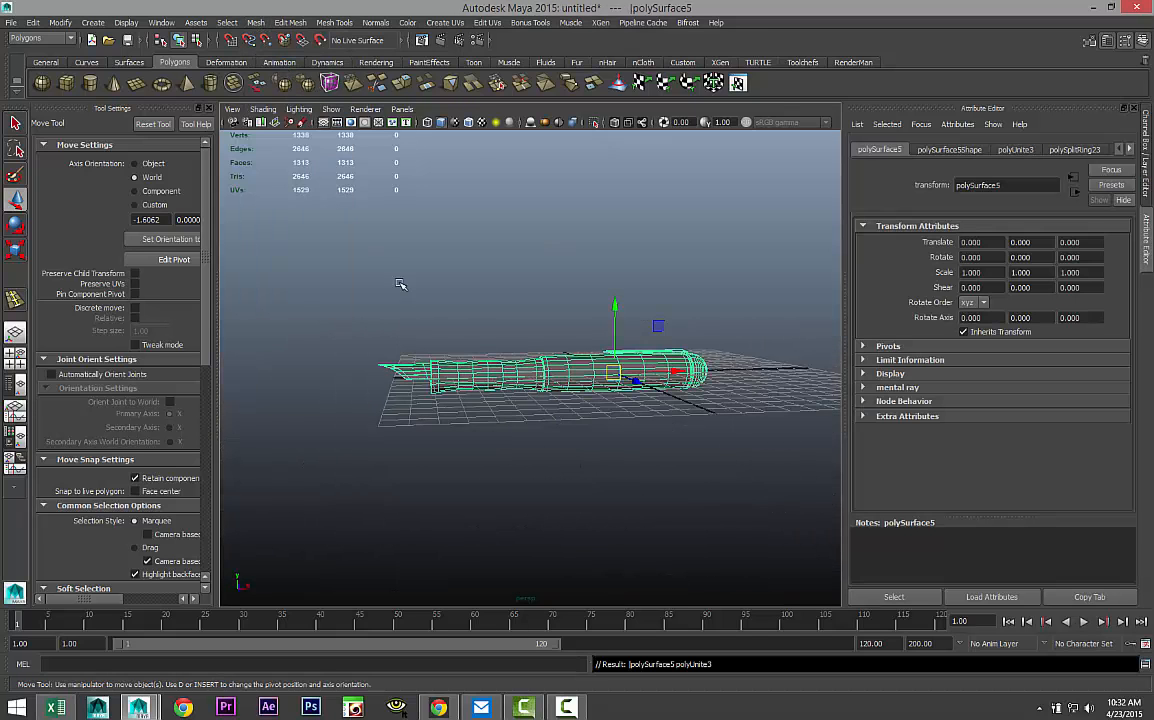
click(515, 458)
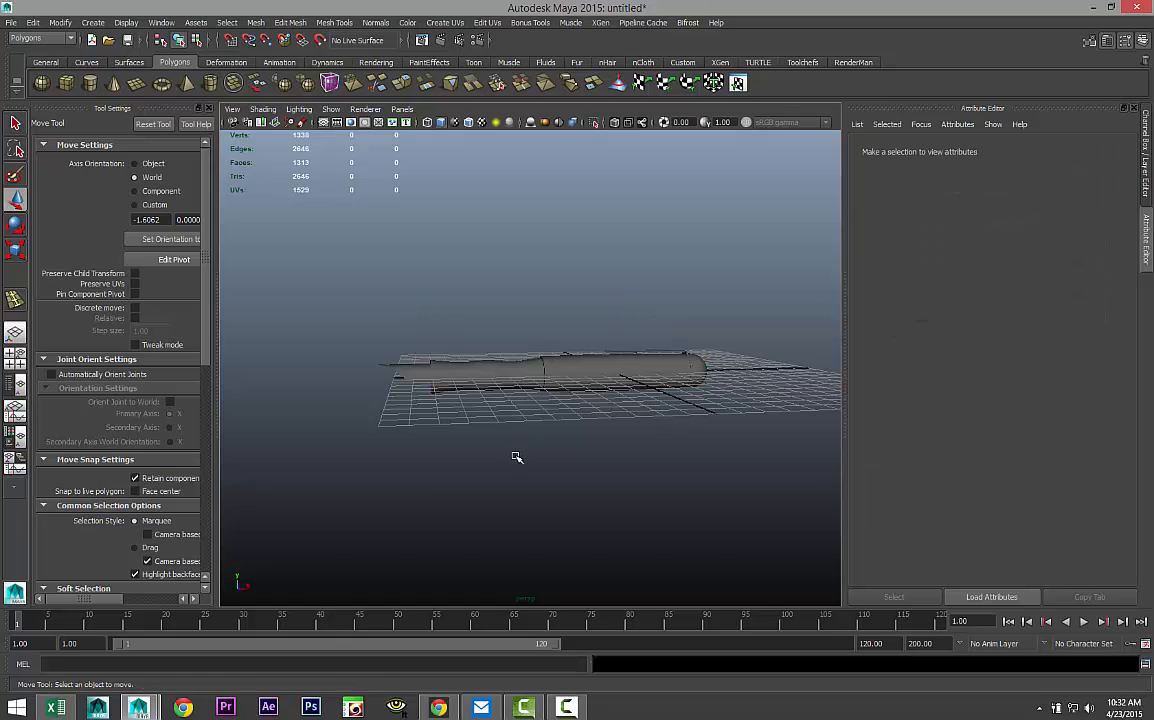
Create a polygon cylinder beside the pen with a radius of about 1.17 and a height of about 7.87.
scroll(518, 457, up, 5)
alt+drag(518, 457, 592, 360)
scroll(588, 394, down, 5)
alt+drag(513, 452, 453, 424)
scroll(428, 492, down, 3)
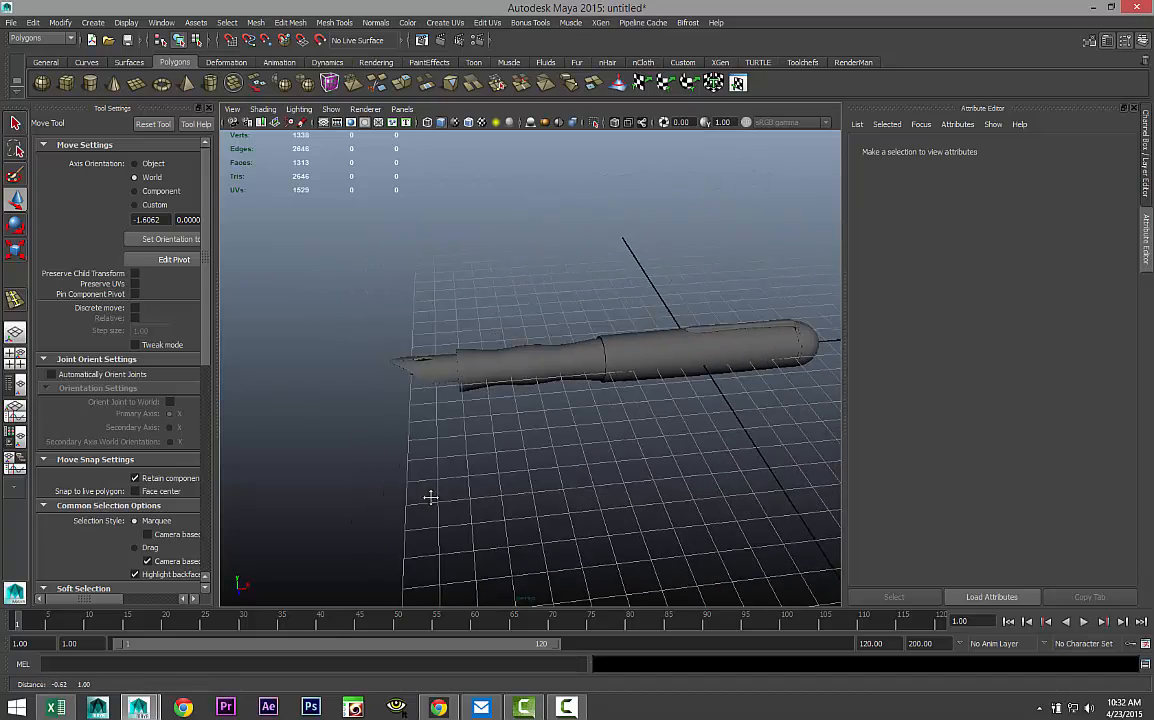
scroll(448, 514, down, 3)
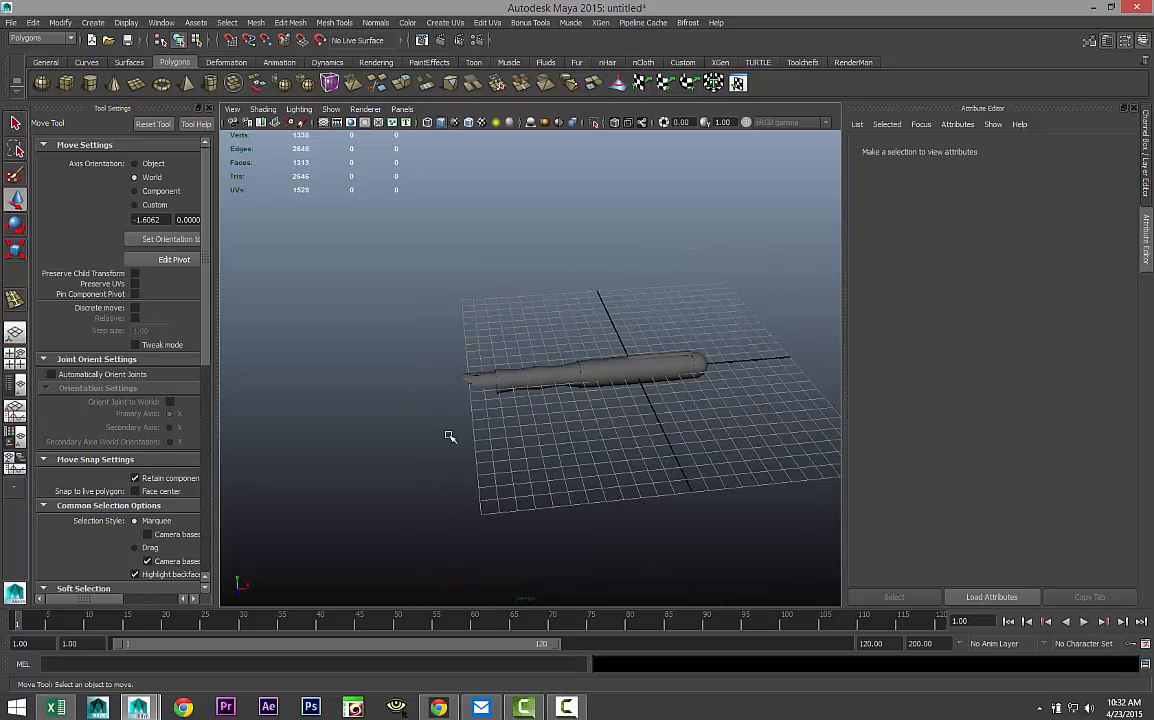
click(90, 86)
drag(530, 480, 554, 475)
drag(554, 475, 548, 374)
Rotate the new cylinder to -90 degrees around Z so it lies parallel to the pen.
key(e)
drag(485, 399, 580, 404)
drag(1095, 257, 987, 254)
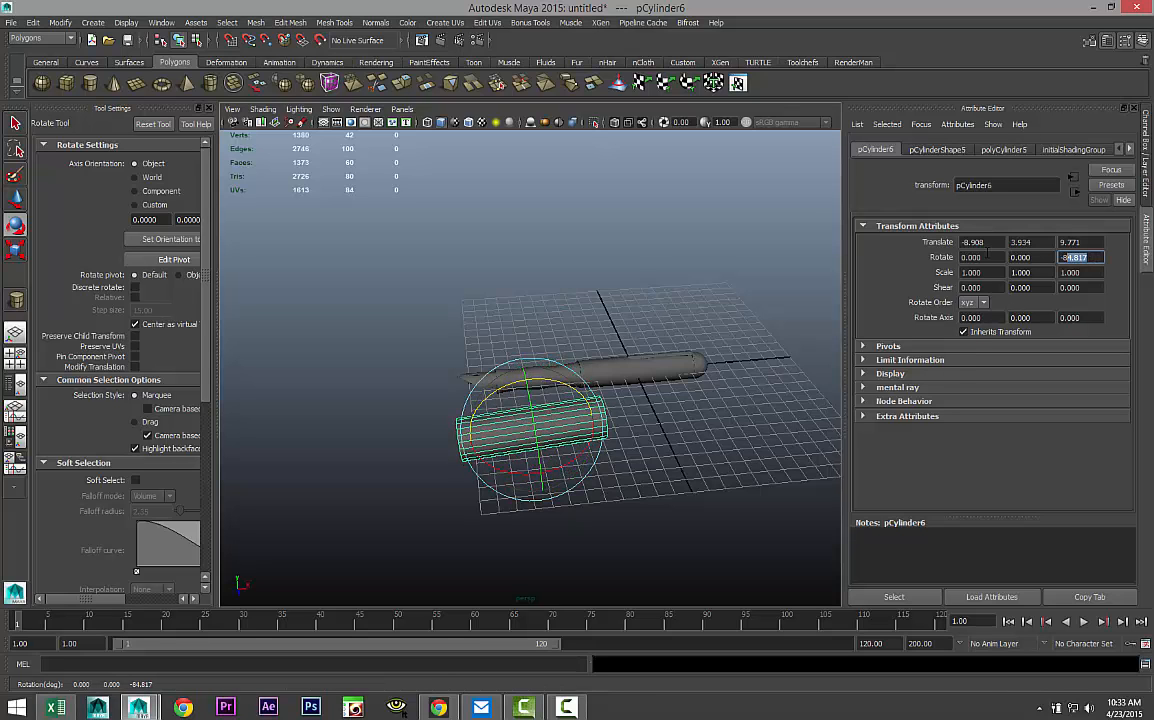
text(-90)
key(Return)
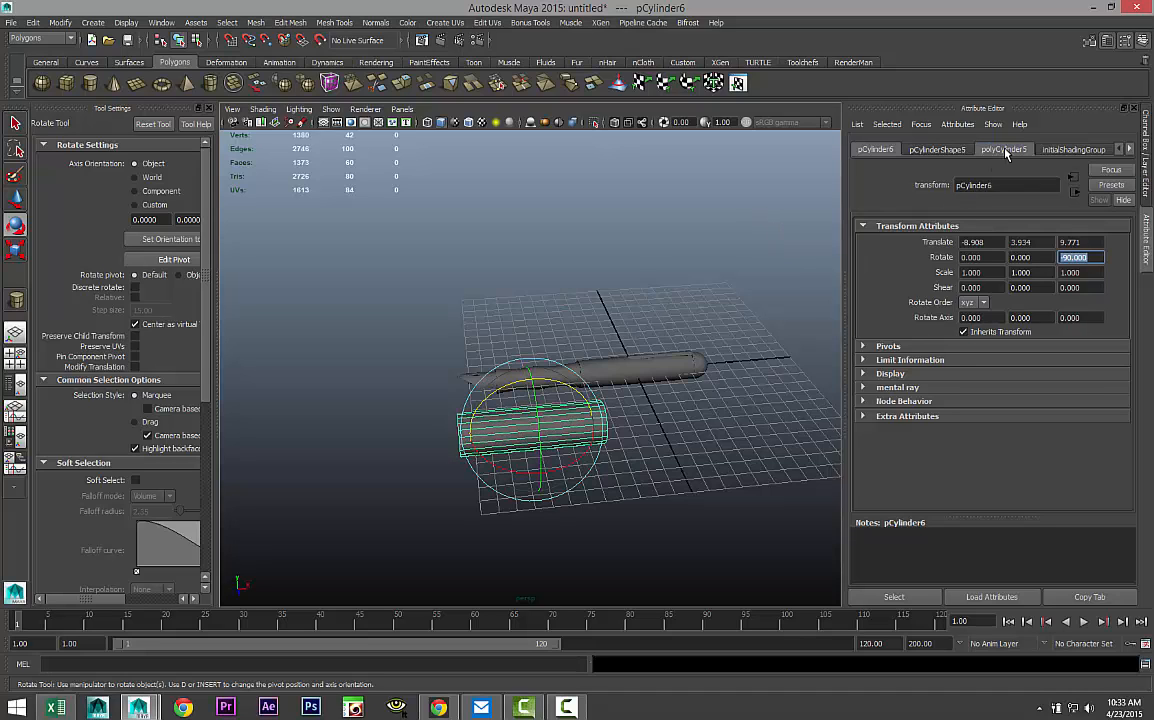
Give the cylinder round caps with 15 cap subdivisions.
click(1003, 149)
click(985, 310)
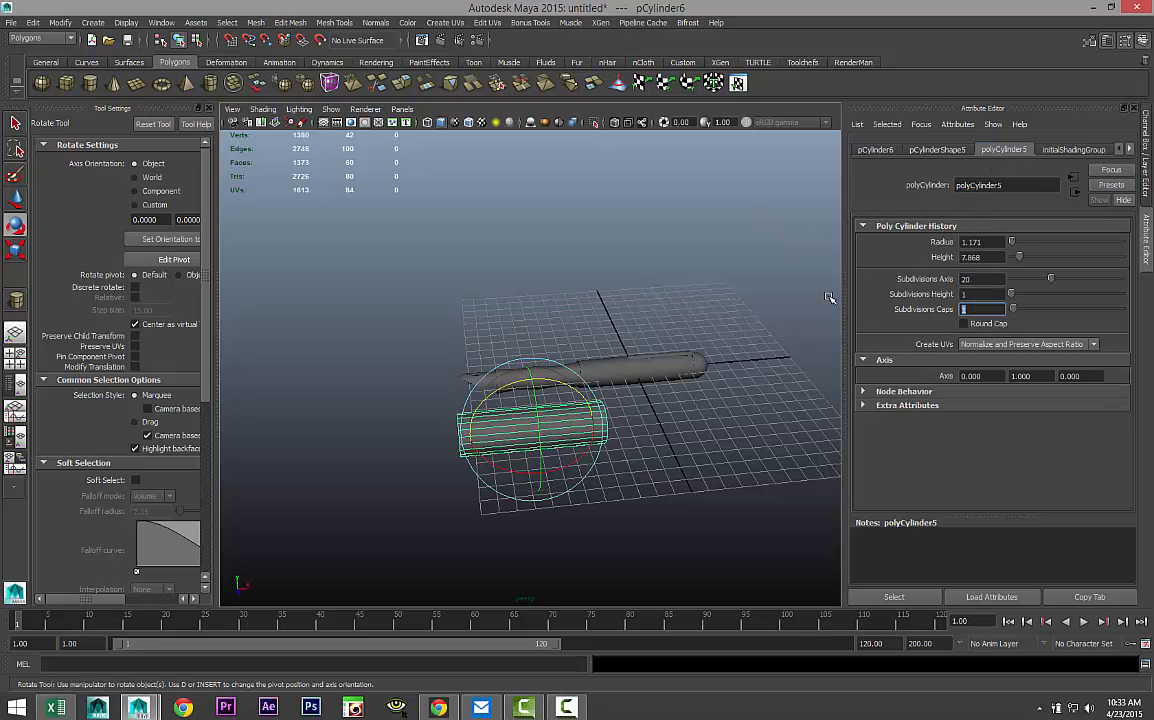
click(964, 325)
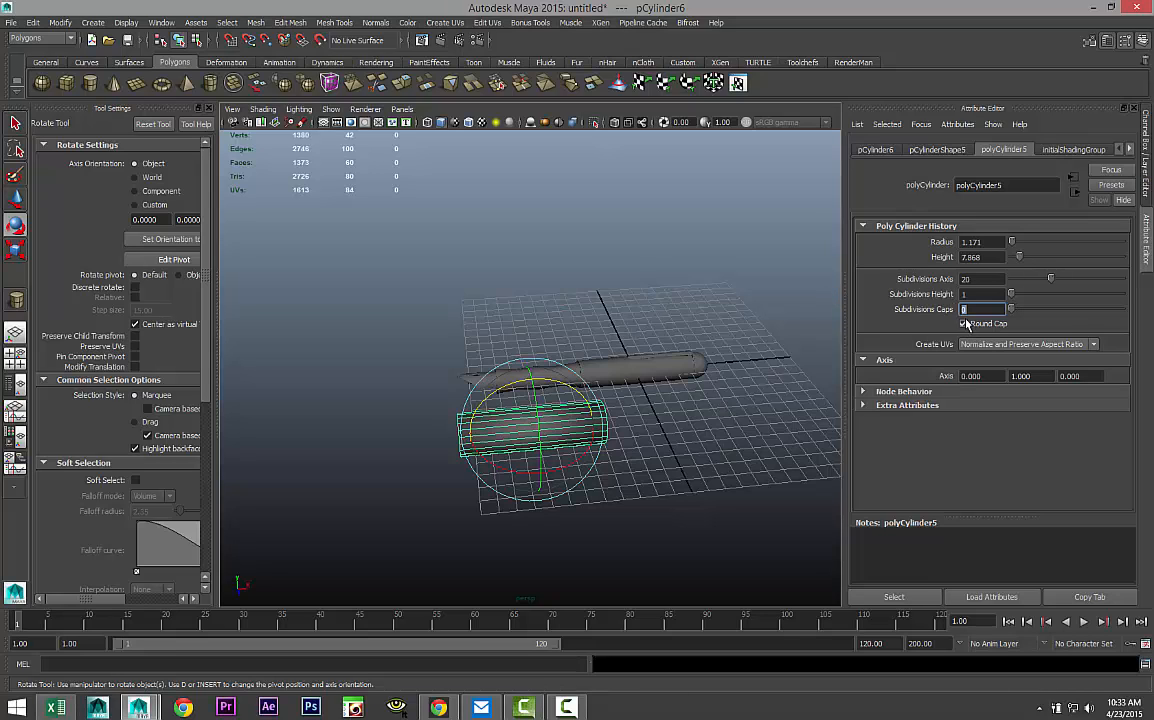
text(15)
key(Return)
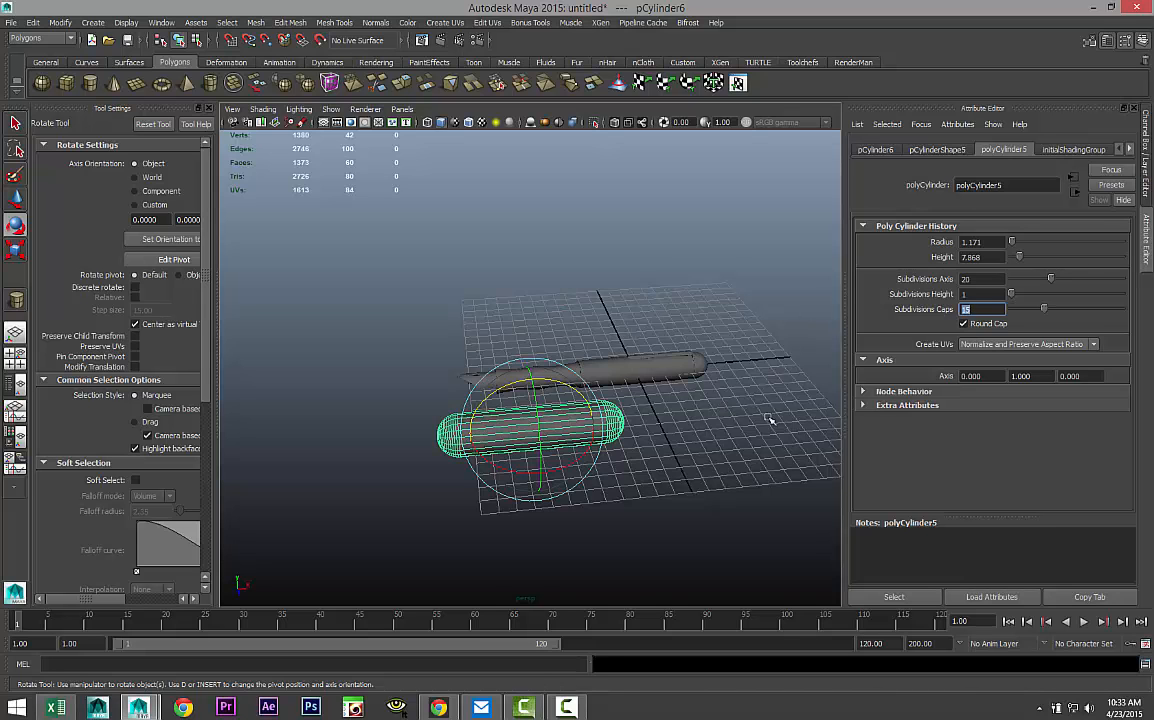
Delete the rounded cap faces at the new cylinder's end nearest the pen's clip side, keeping the narrow face ring beside them.
scroll(630, 502, up, 3)
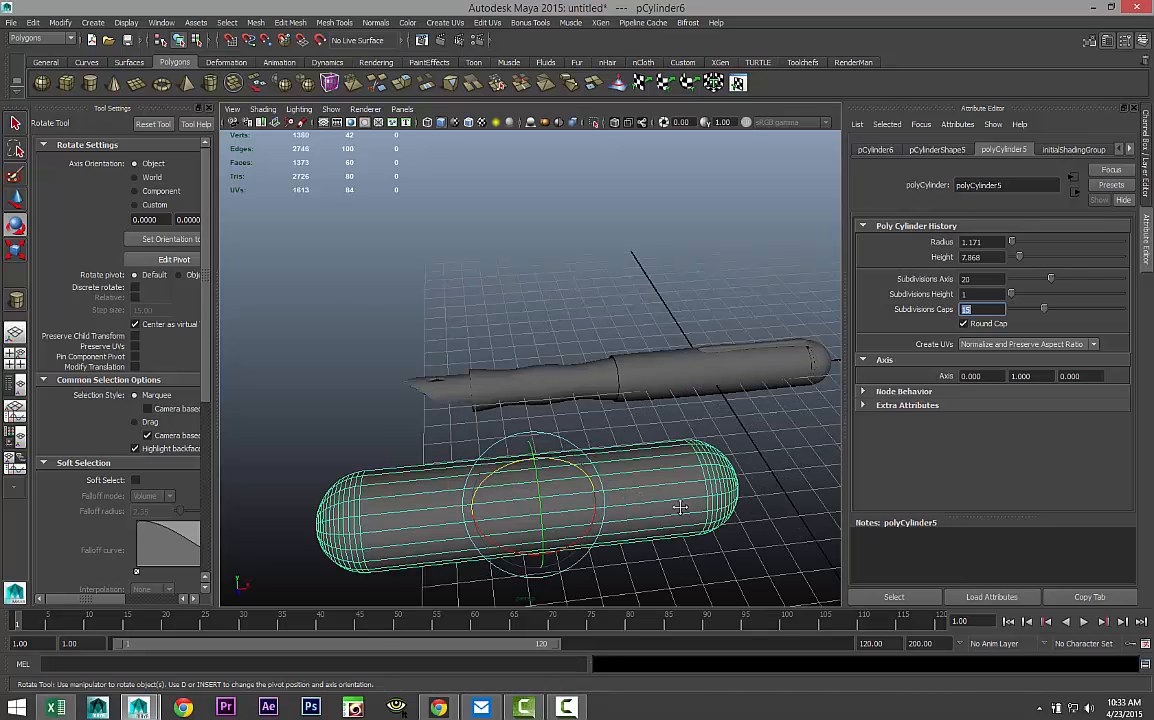
alt+middle_drag(680, 507, 618, 448)
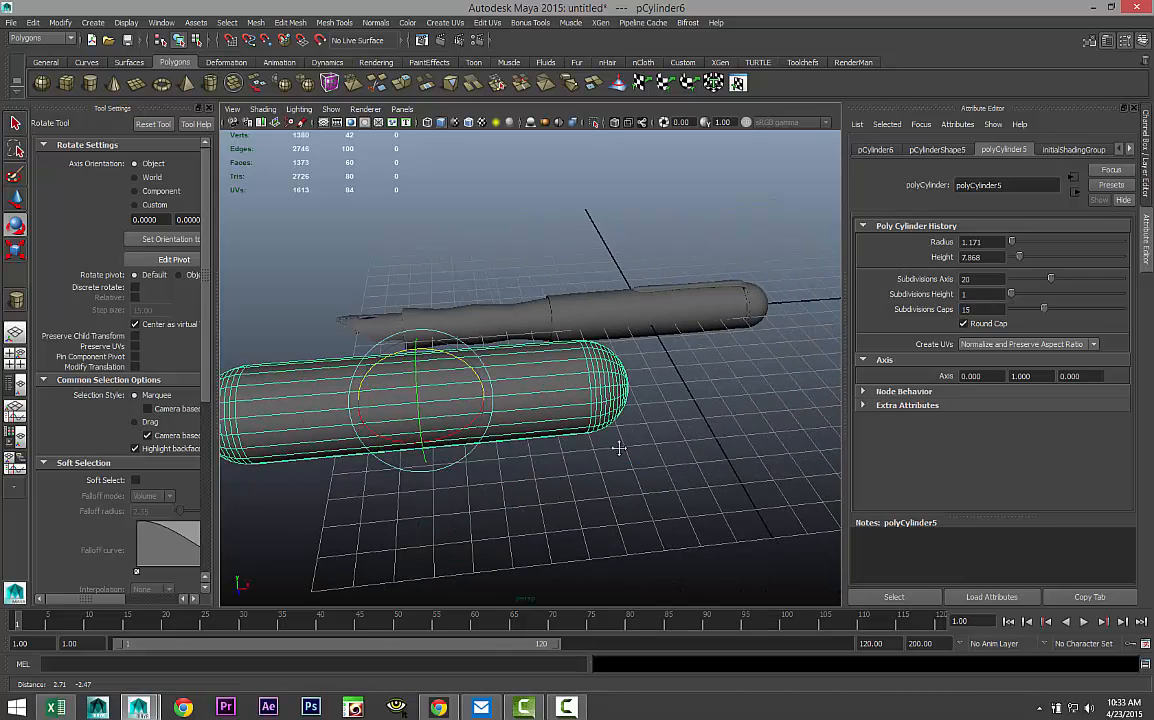
click(15, 360)
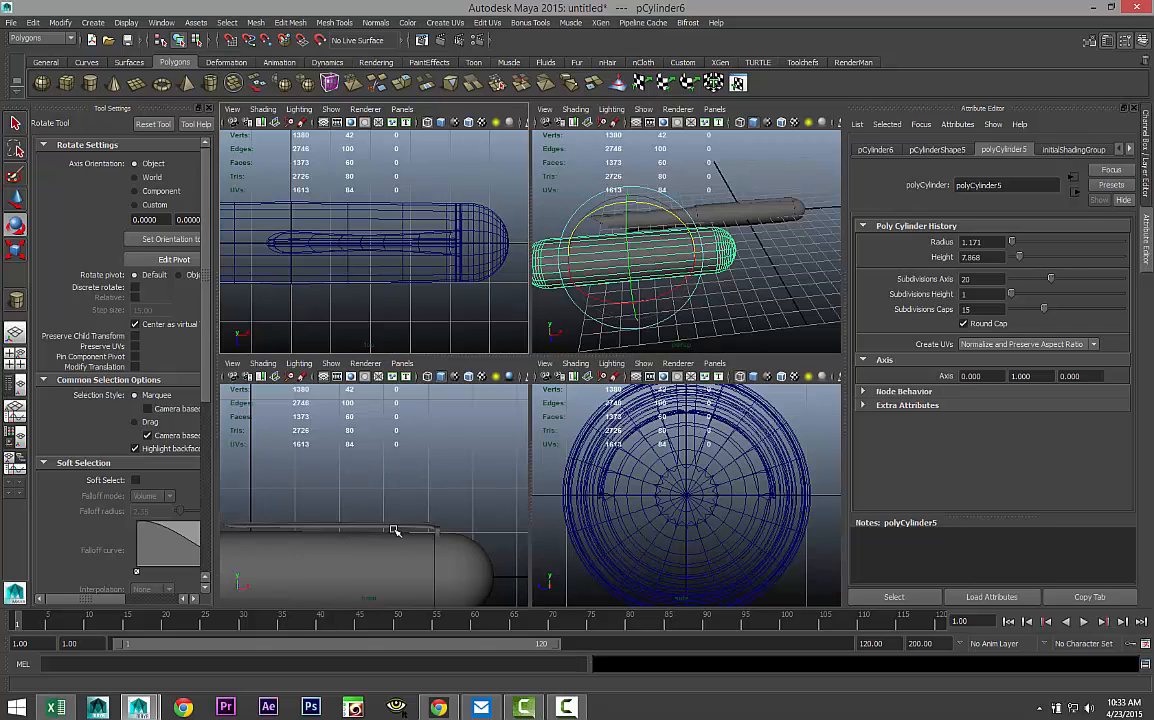
key(space)
scroll(390, 512, down, 3)
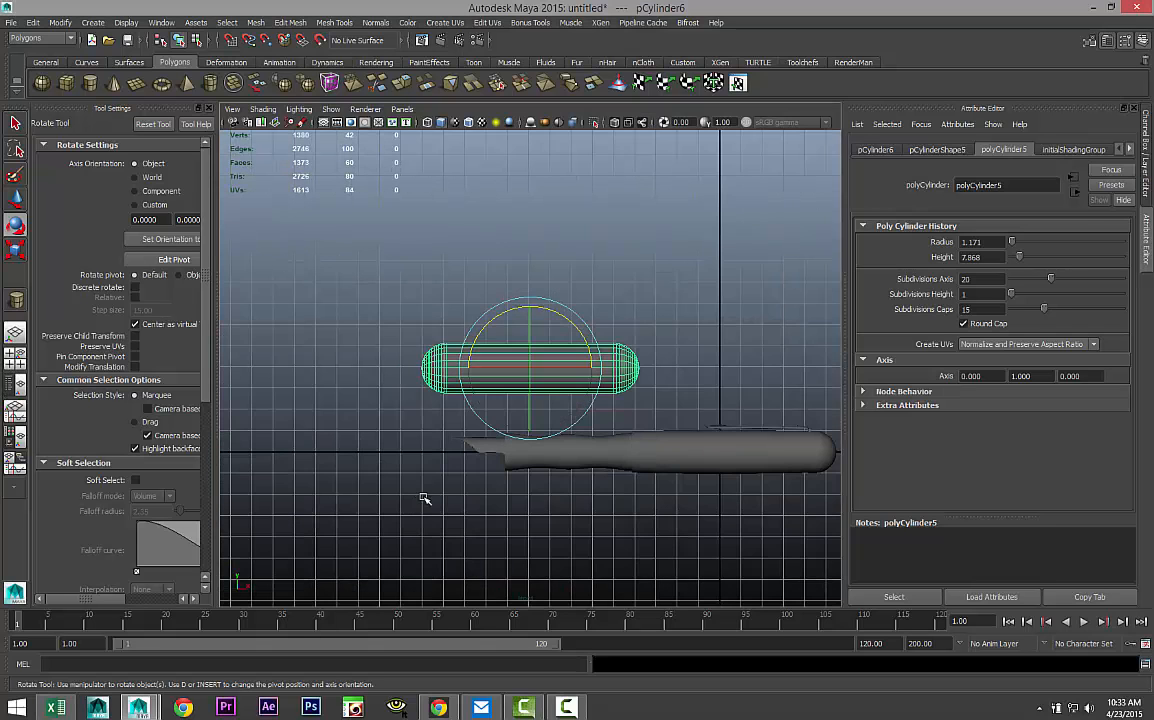
scroll(440, 500, up, 2)
scroll(455, 492, up, 5)
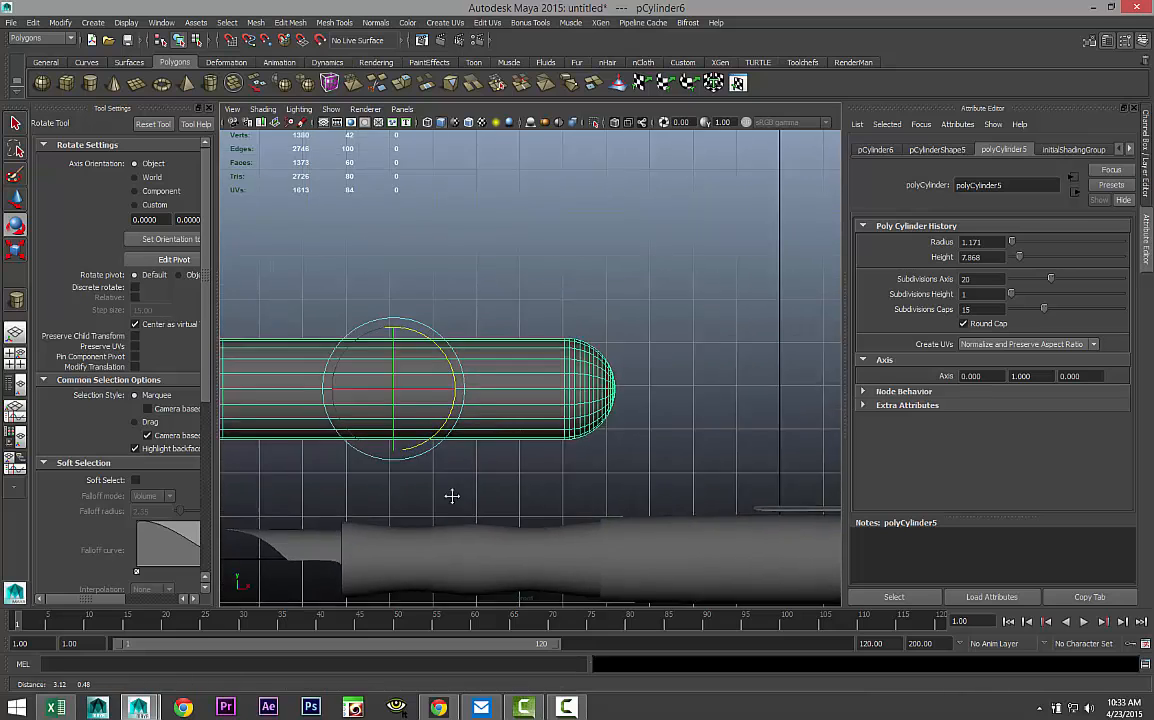
scroll(617, 496, up, 2)
right_drag(628, 410, 620, 345)
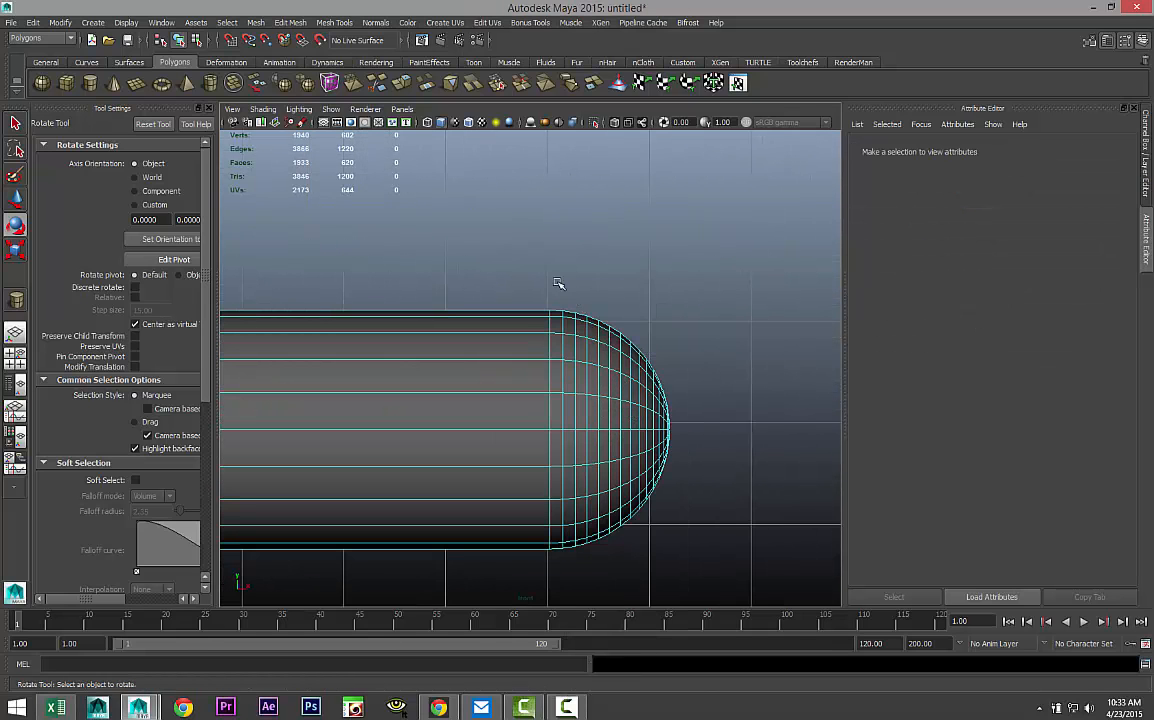
drag(566, 286, 680, 578)
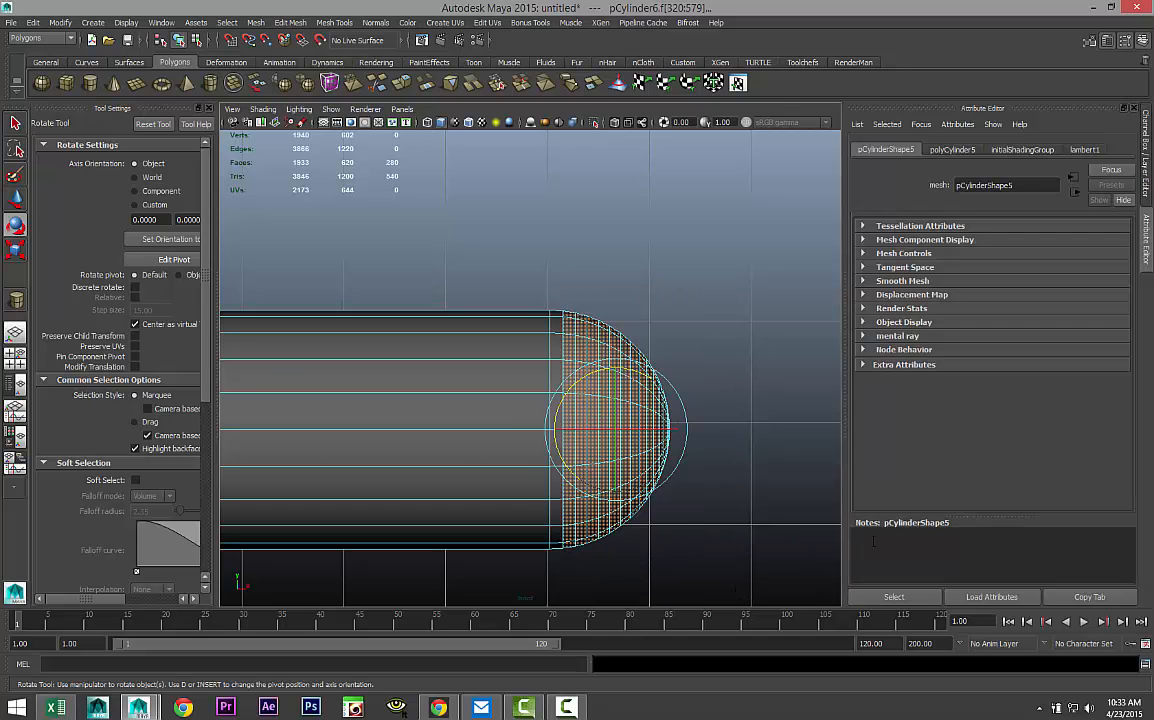
key(Delete)
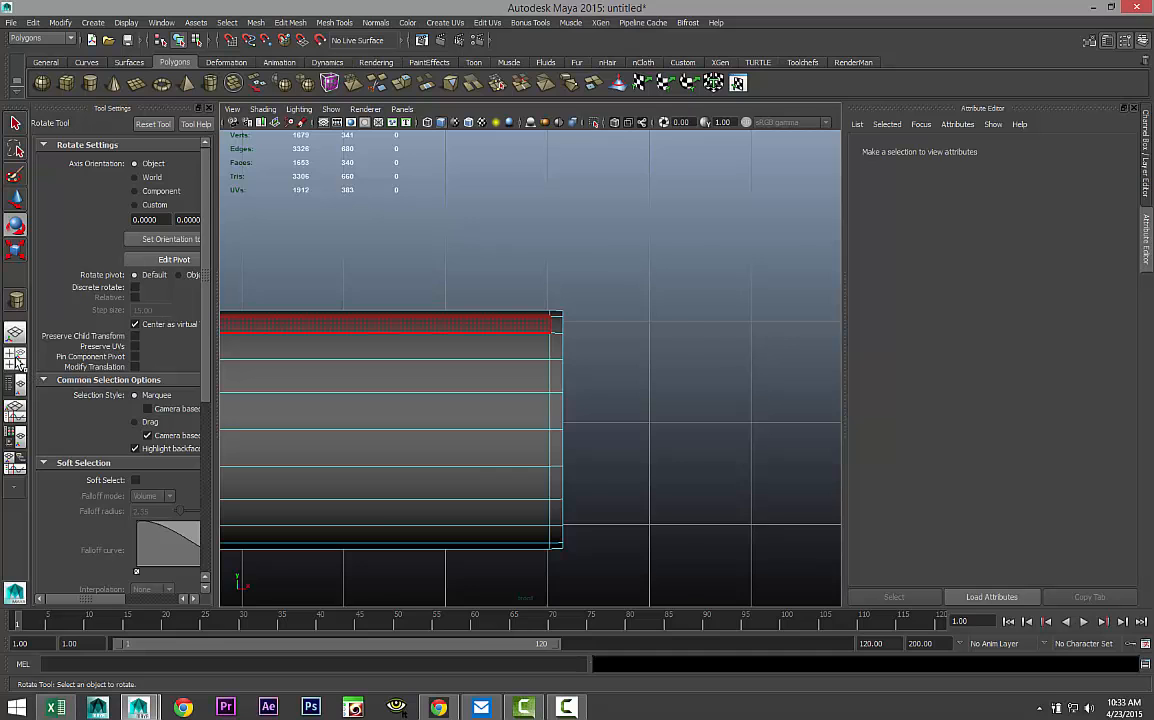
Extrude the narrow ring of faces around the cylinder's open end and scale it slightly outward into a raised rim.
key(space)
key(space)
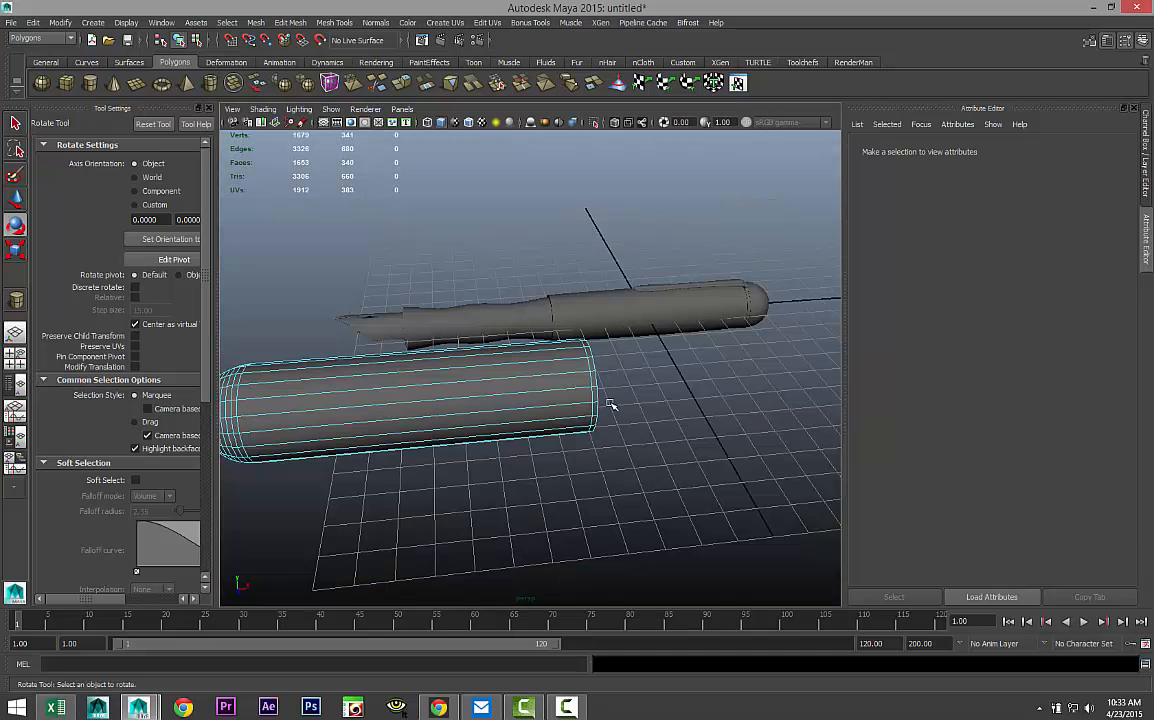
key(f)
scroll(667, 417, down, 5)
scroll(667, 417, up, 3)
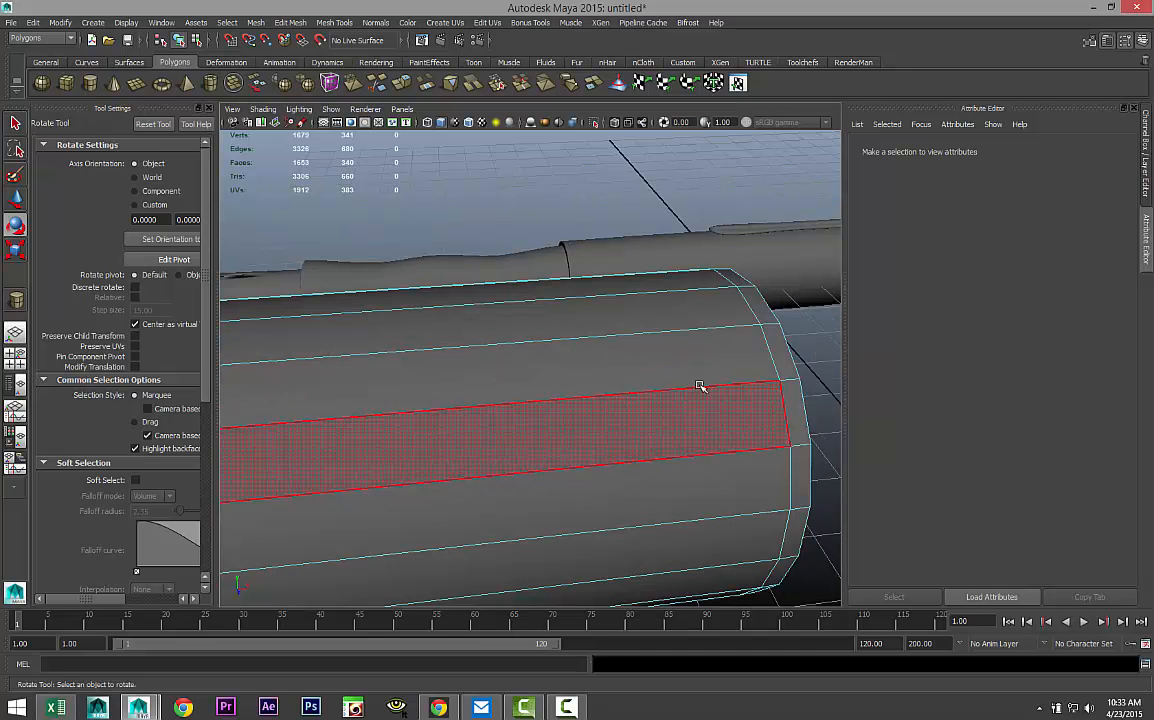
click(776, 353)
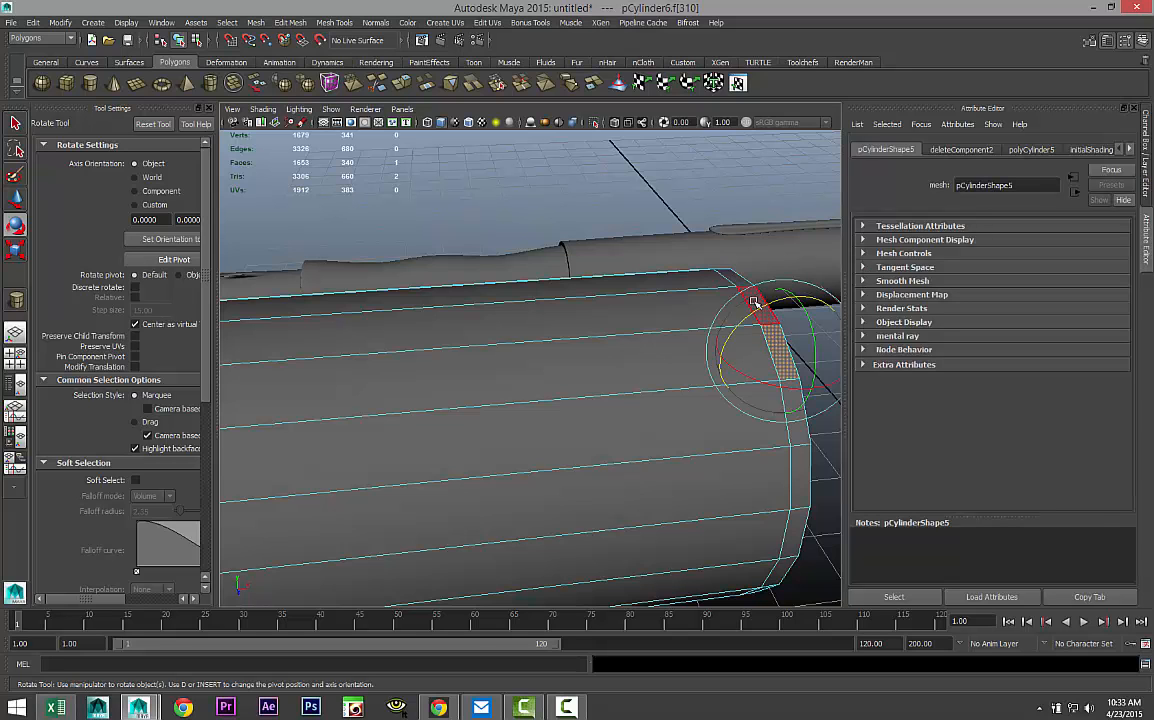
shift+double_click(800, 435)
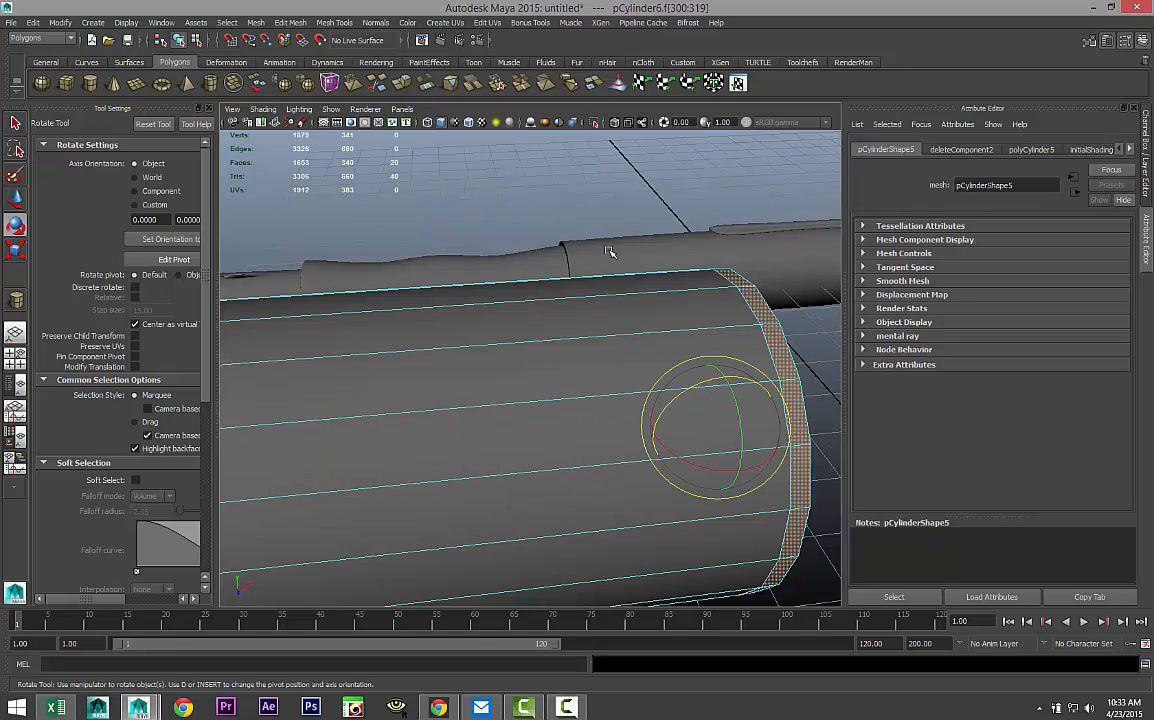
click(285, 24)
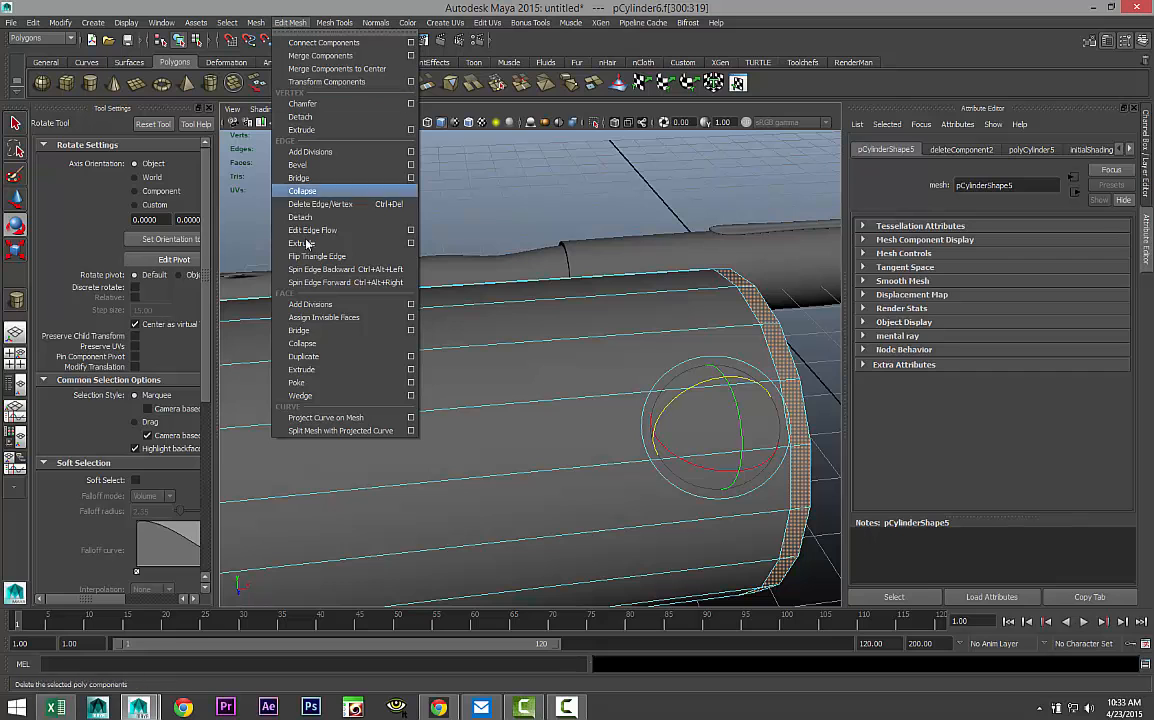
click(323, 372)
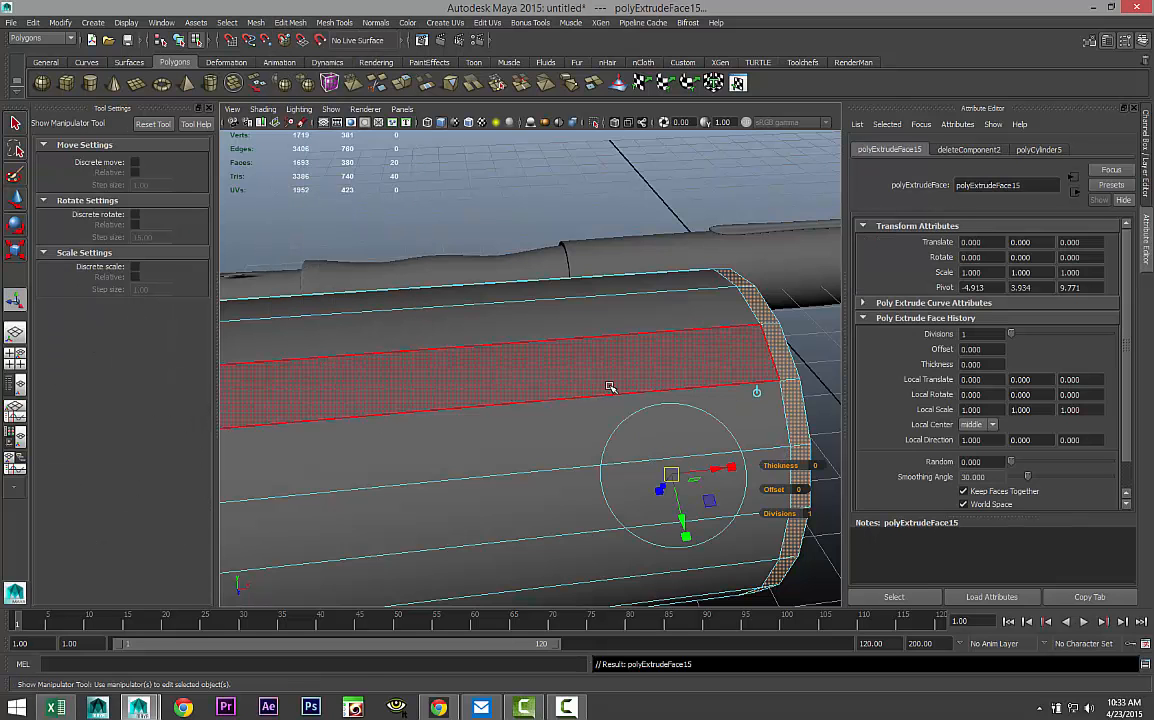
key(r)
drag(713, 428, 722, 433)
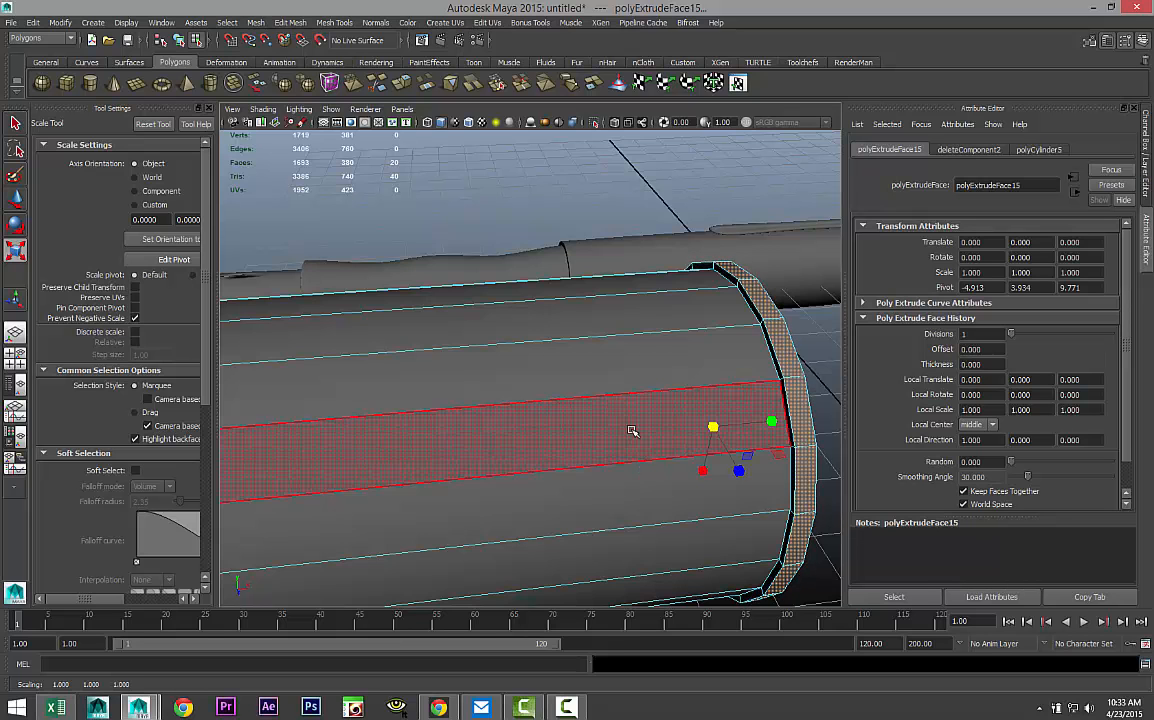
Select the whole rimmed cylinder and set its X, Y and Z translation to 0.
scroll(513, 407, down, 5)
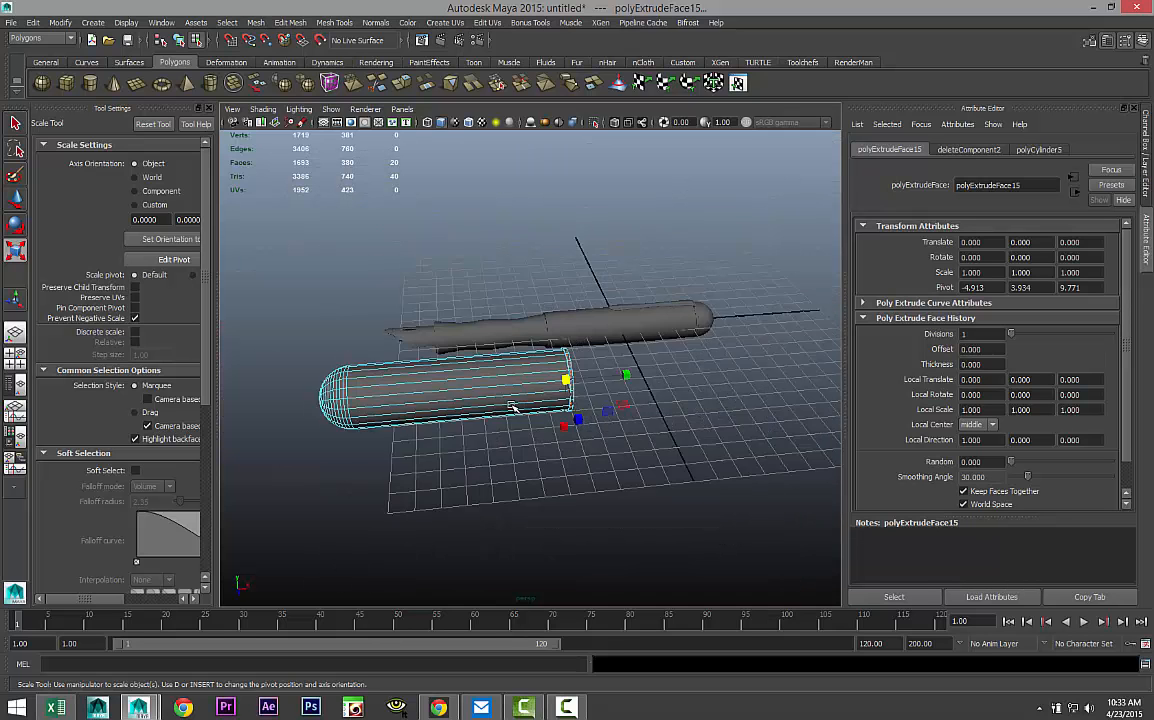
scroll(513, 407, up, 3)
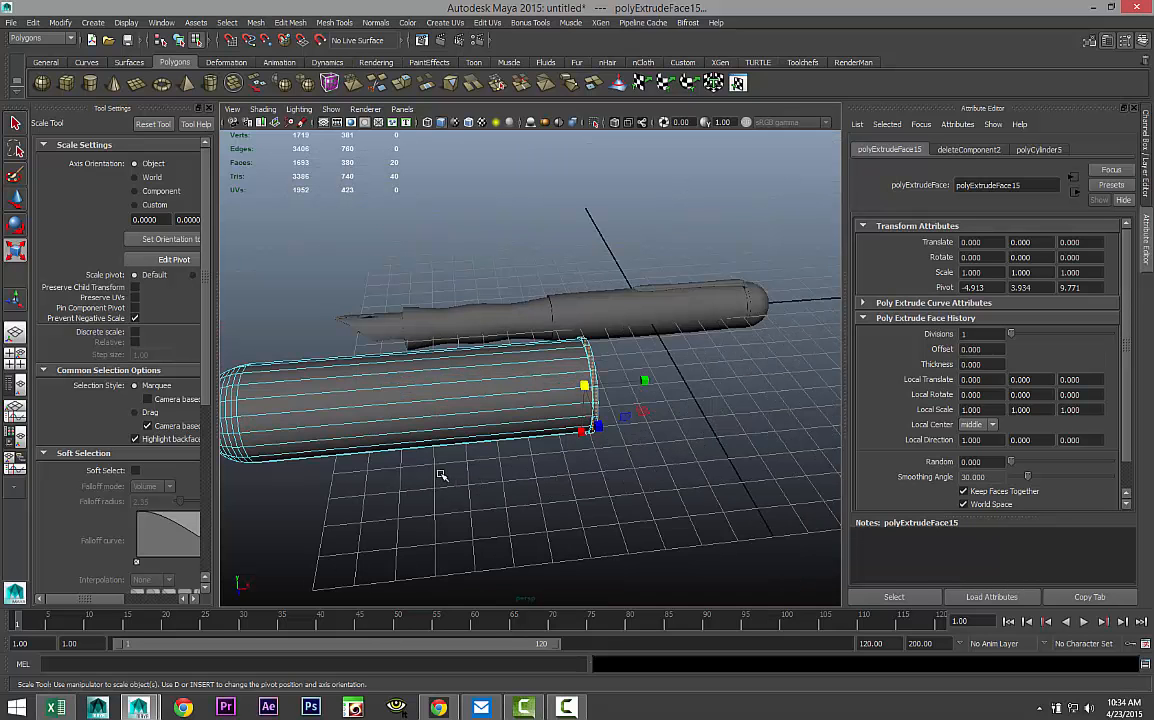
alt+drag(441, 474, 507, 438)
alt+middle_drag(473, 510, 502, 456)
alt+drag(502, 456, 489, 466)
right_drag(544, 413, 569, 386)
click(564, 401)
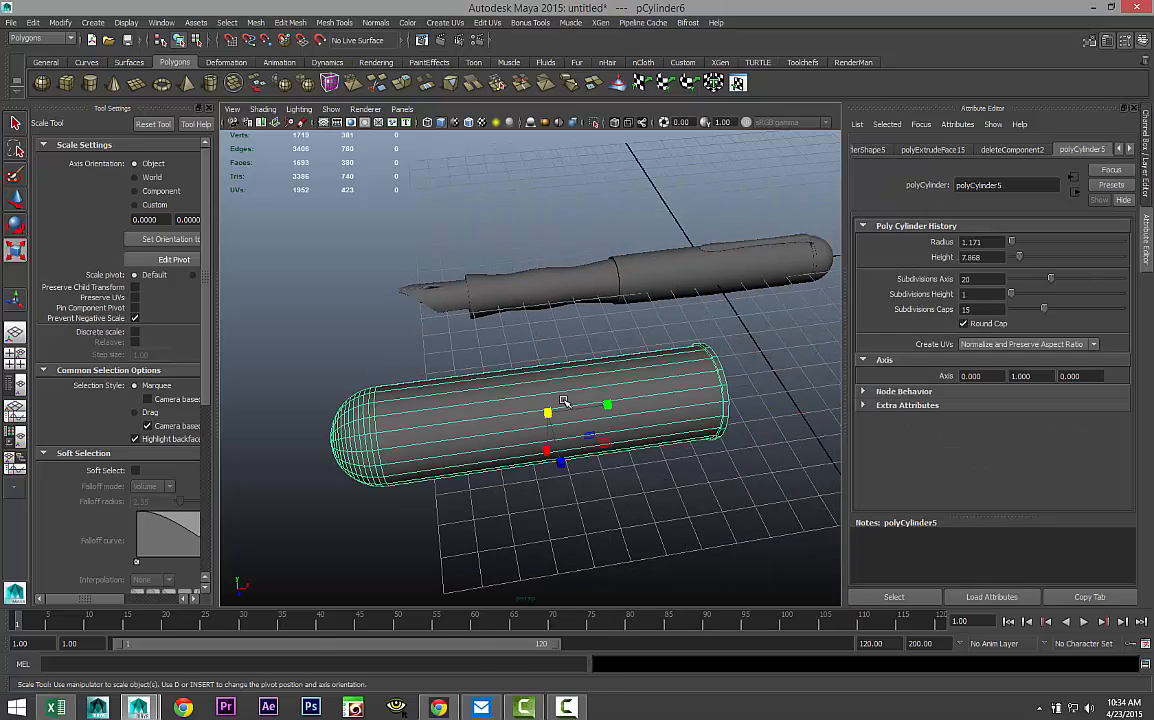
click(870, 150)
click(1120, 149)
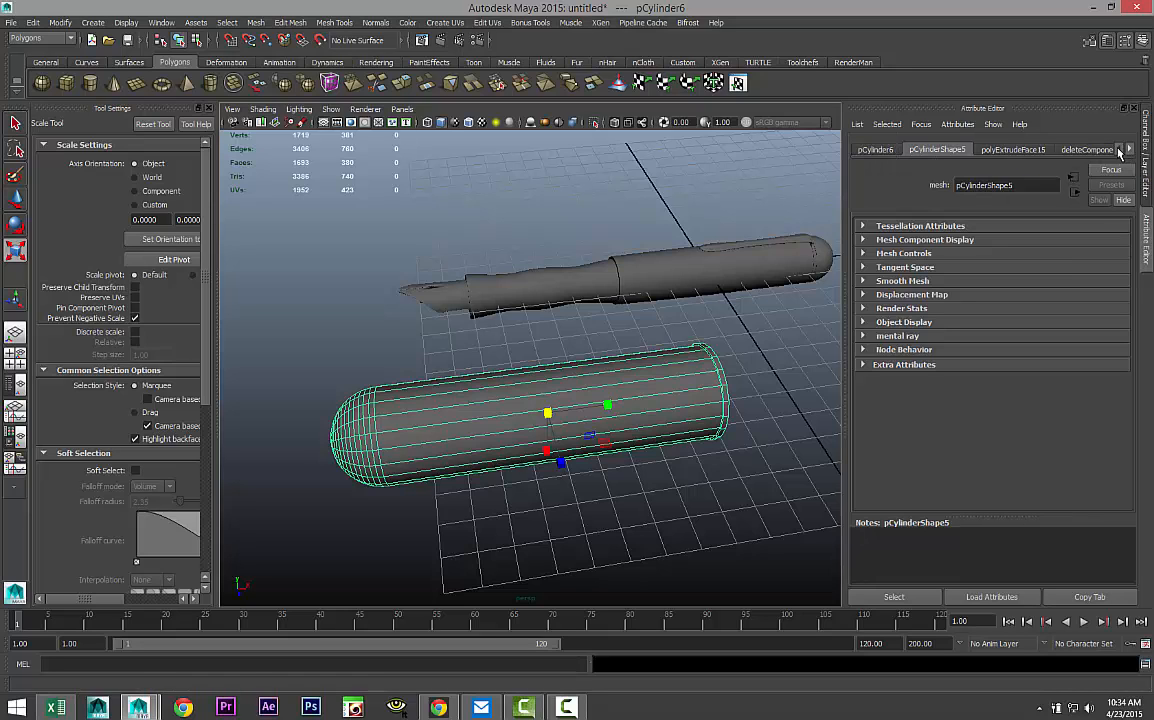
click(875, 149)
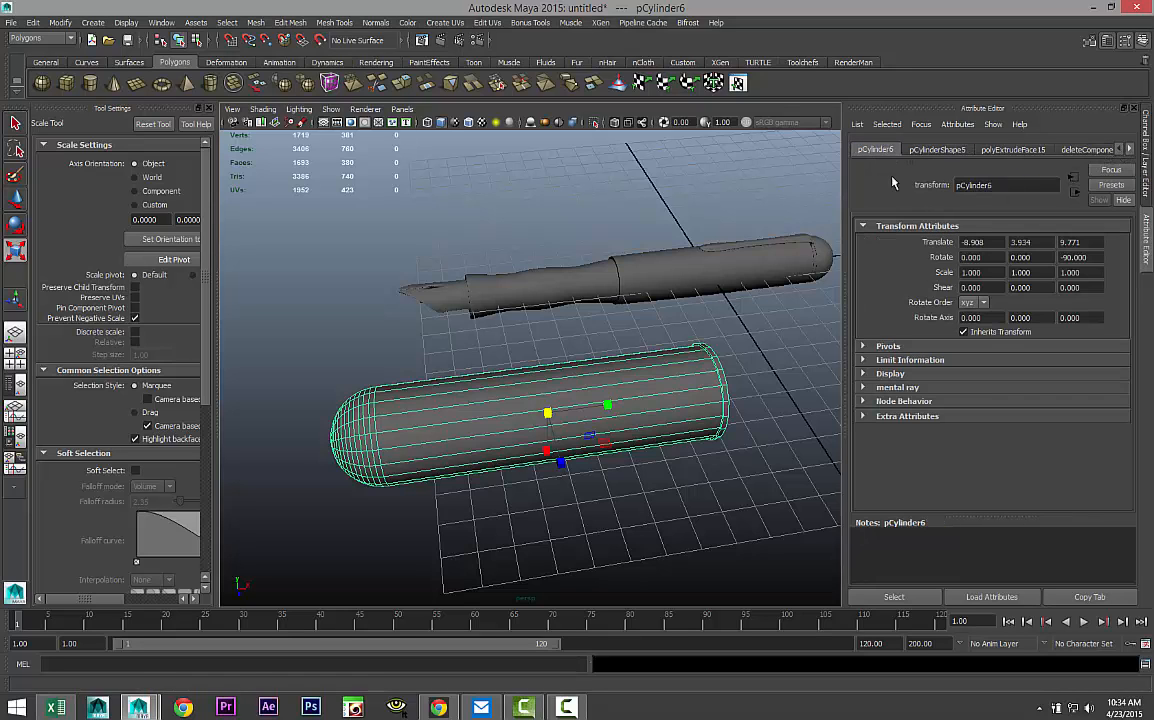
drag(990, 243, 864, 247)
text(0)
key(Tab)
text(0)
key(Tab)
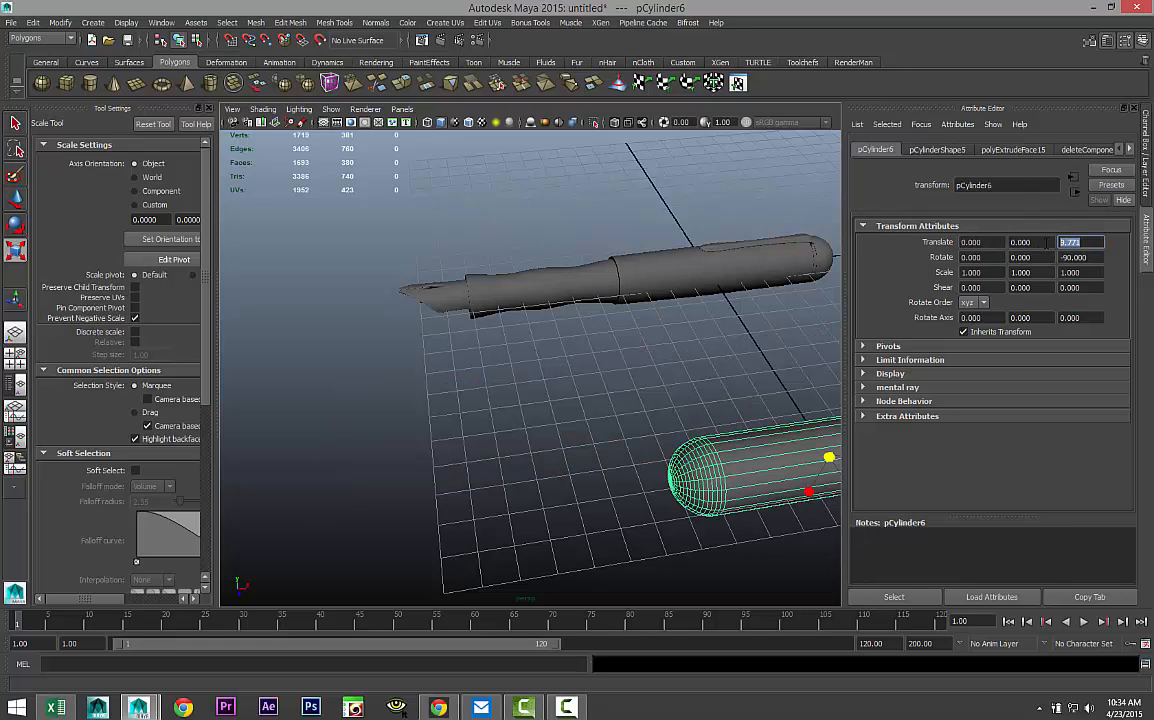
click(1046, 244)
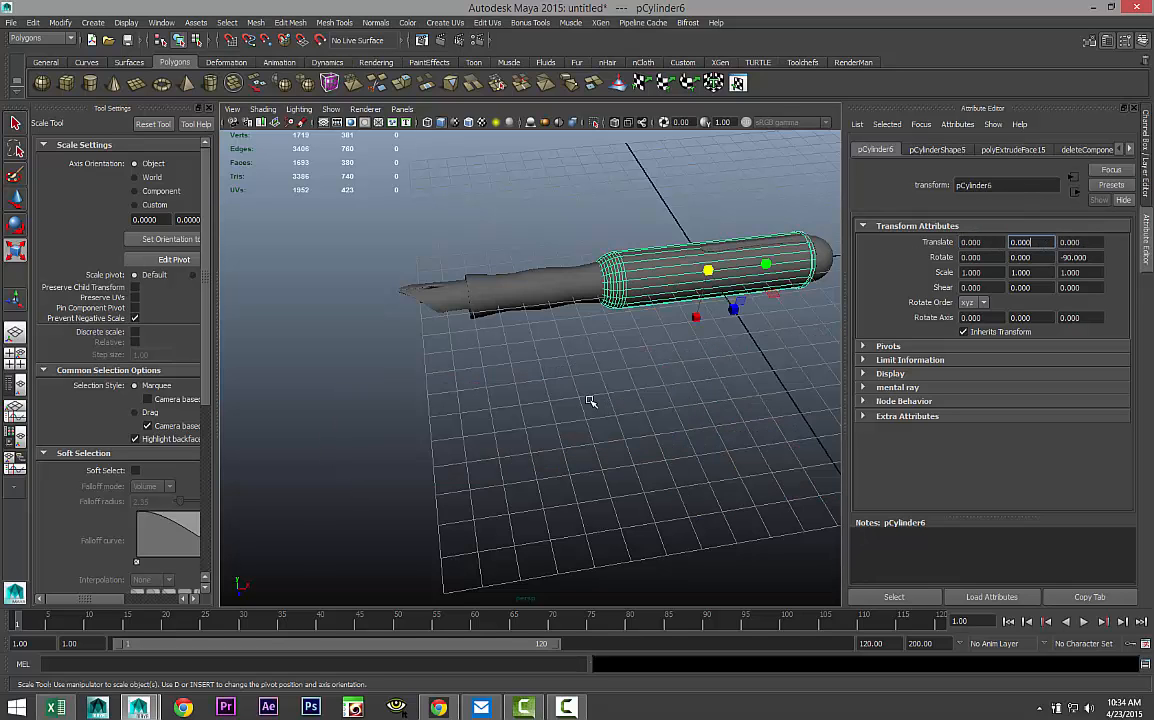
click(760, 322)
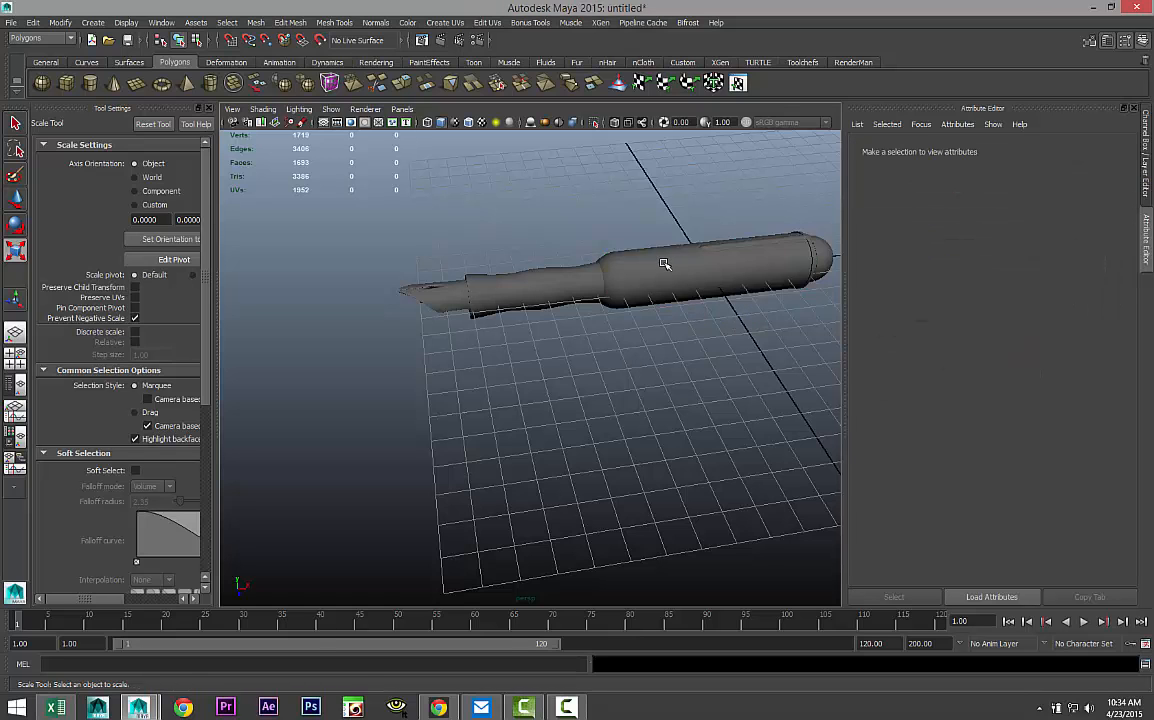
Move the cylinder along X to about -8.329 so it covers the pen's nib and grip.
click(664, 264)
key(w)
drag(768, 265, 580, 318)
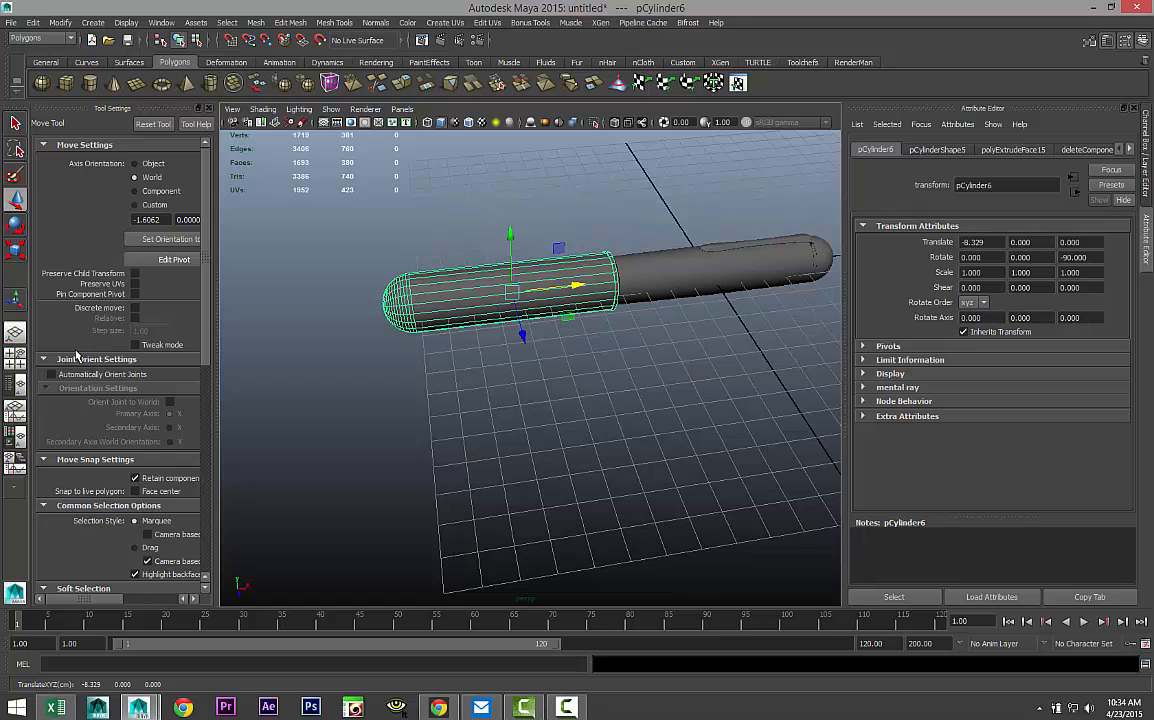
In a wireframe side view, scale the cylinder uniformly to about 0.874 and move it along X to about -9.243.
click(15, 331)
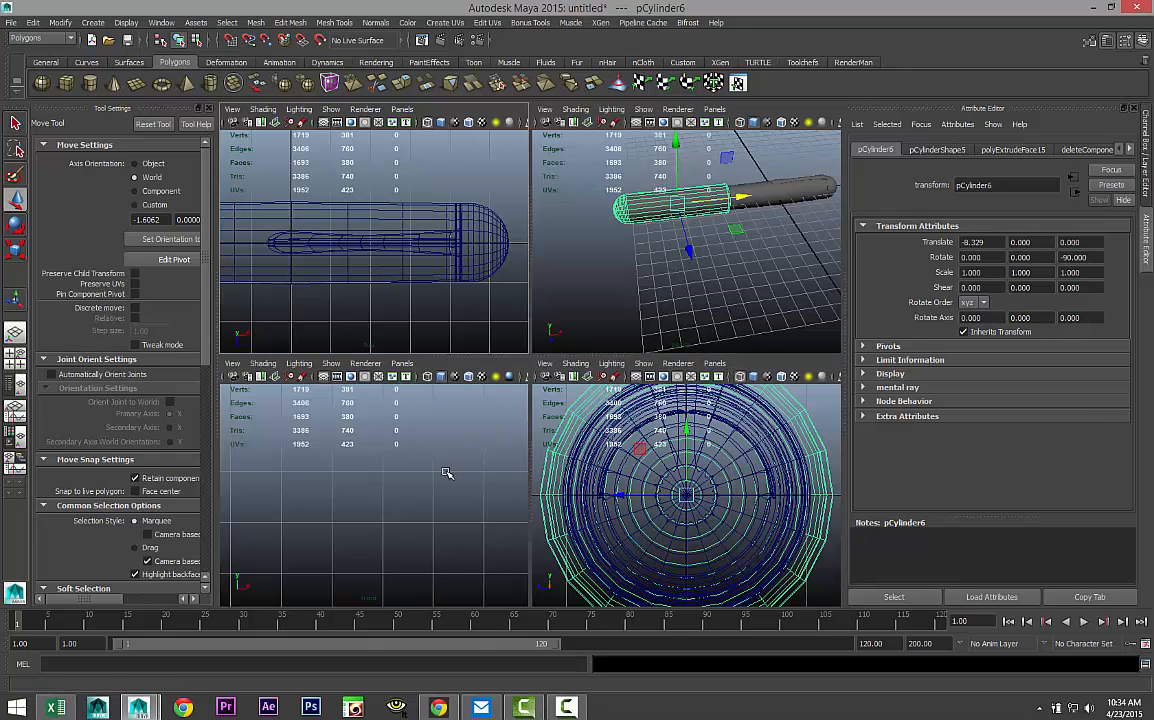
key(space)
key(f)
scroll(500, 446, down, 5)
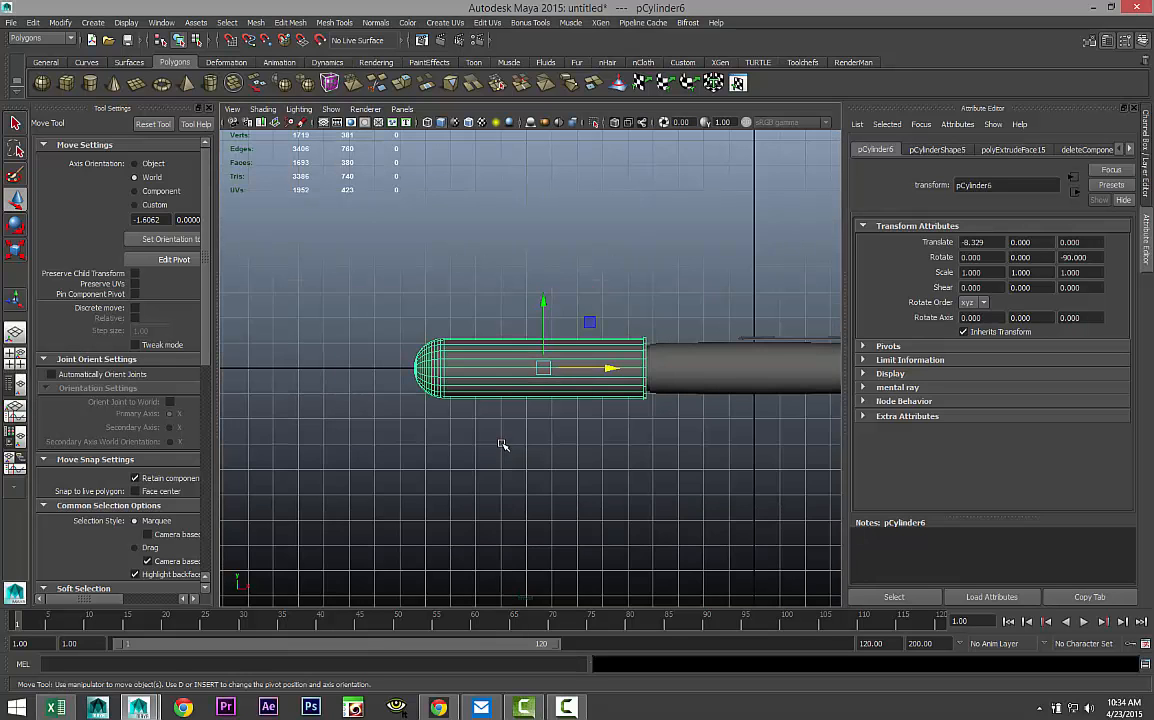
scroll(503, 445, up, 3)
alt+middle_drag(531, 432, 398, 447)
key(4)
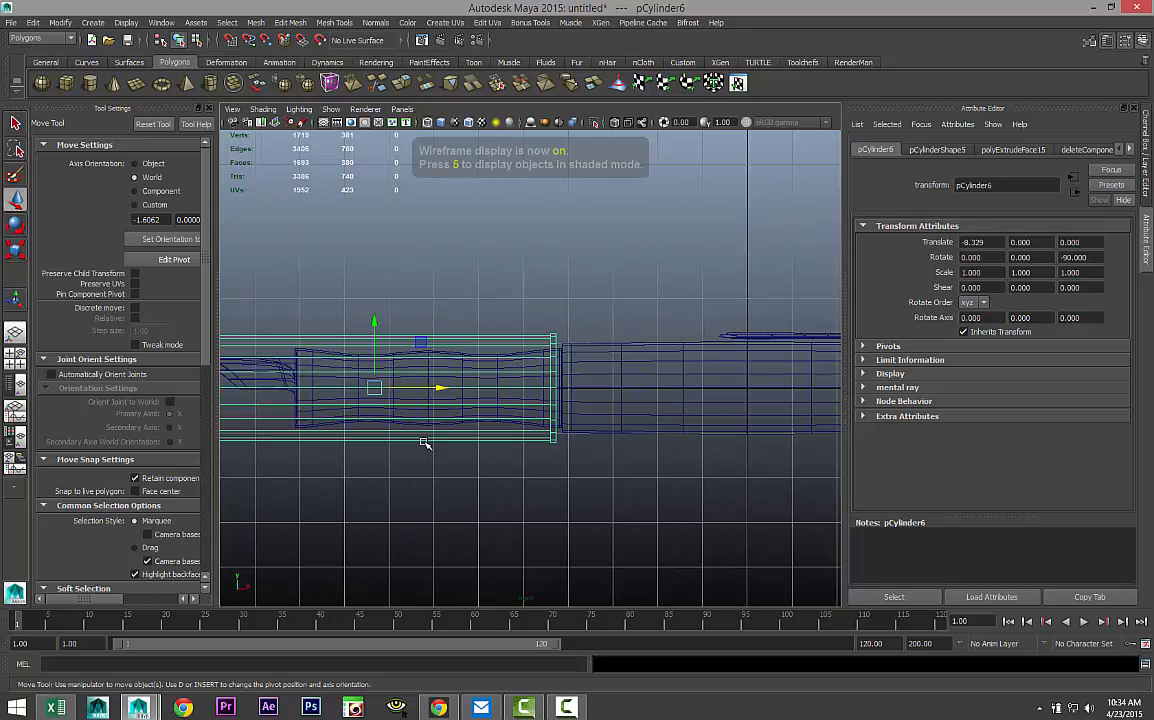
scroll(430, 446, down, 4)
scroll(430, 448, up, 1)
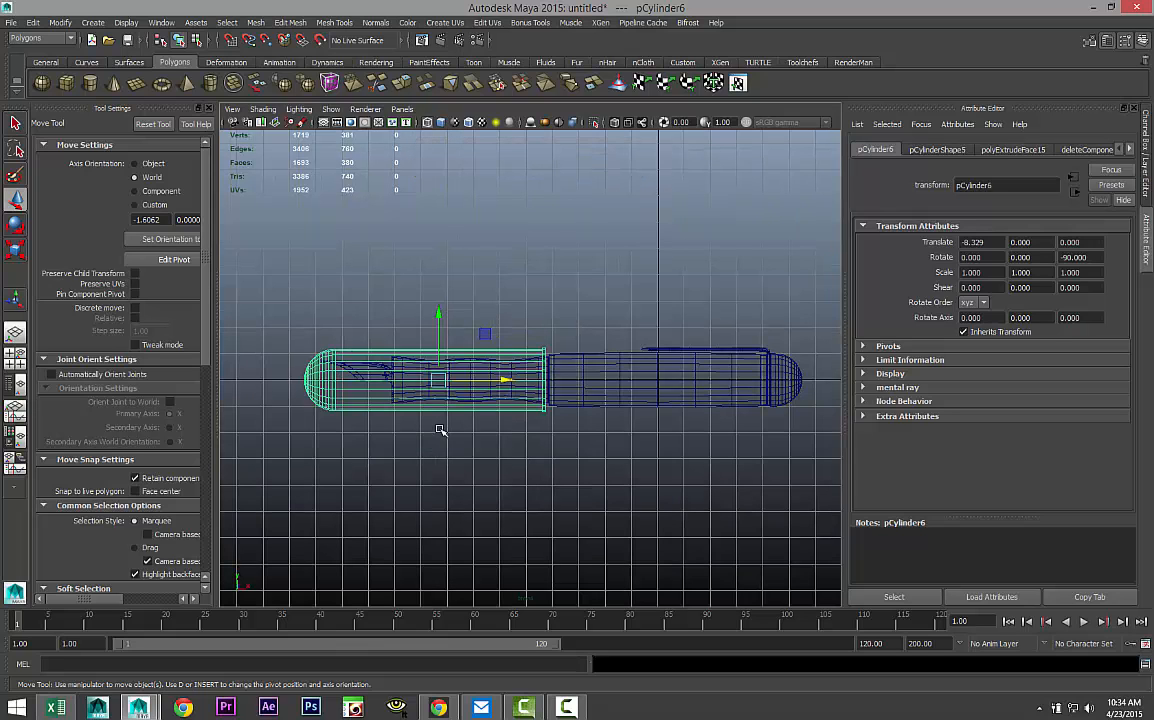
key(r)
drag(441, 384, 423, 384)
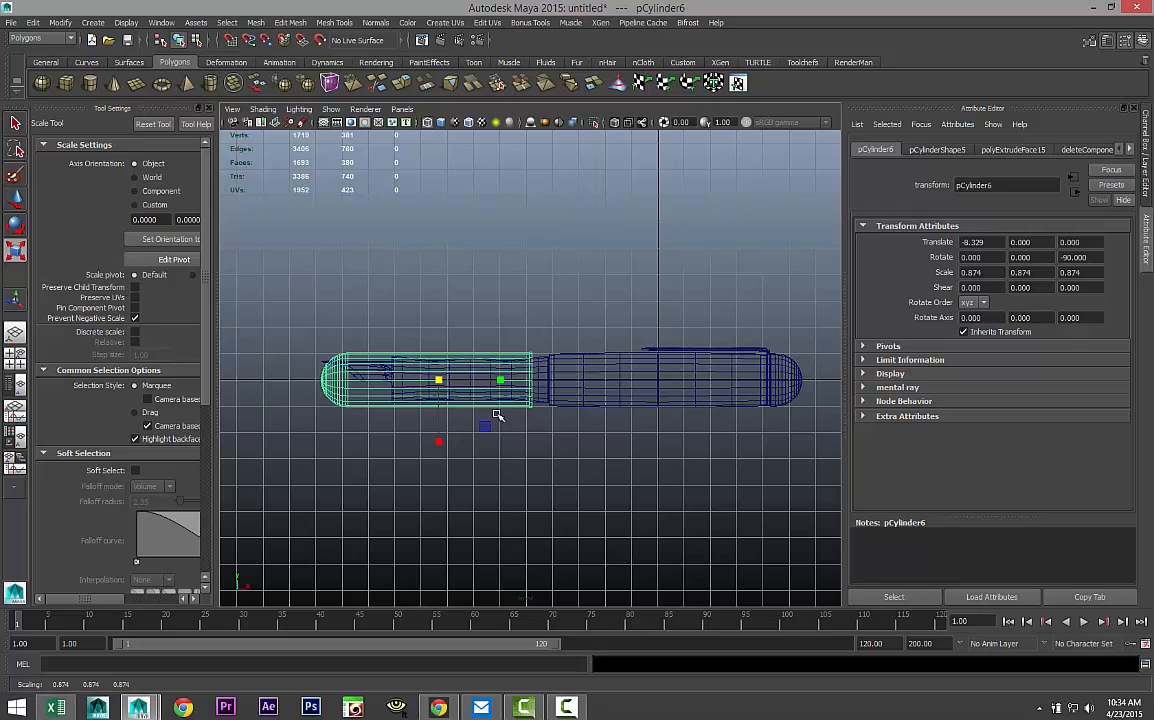
key(w)
drag(504, 382, 481, 384)
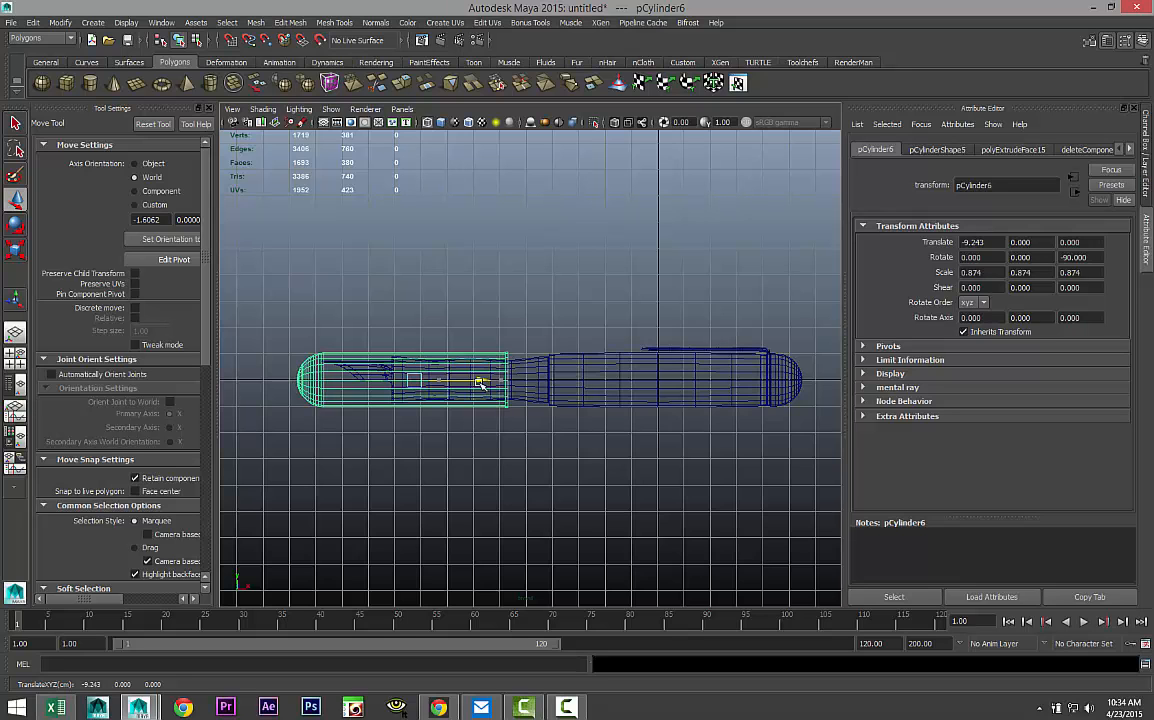
Select the vertices of the cylinder's rimmed open end and move them along X to meet the start of the pen's barrel.
scroll(497, 412, up, 5)
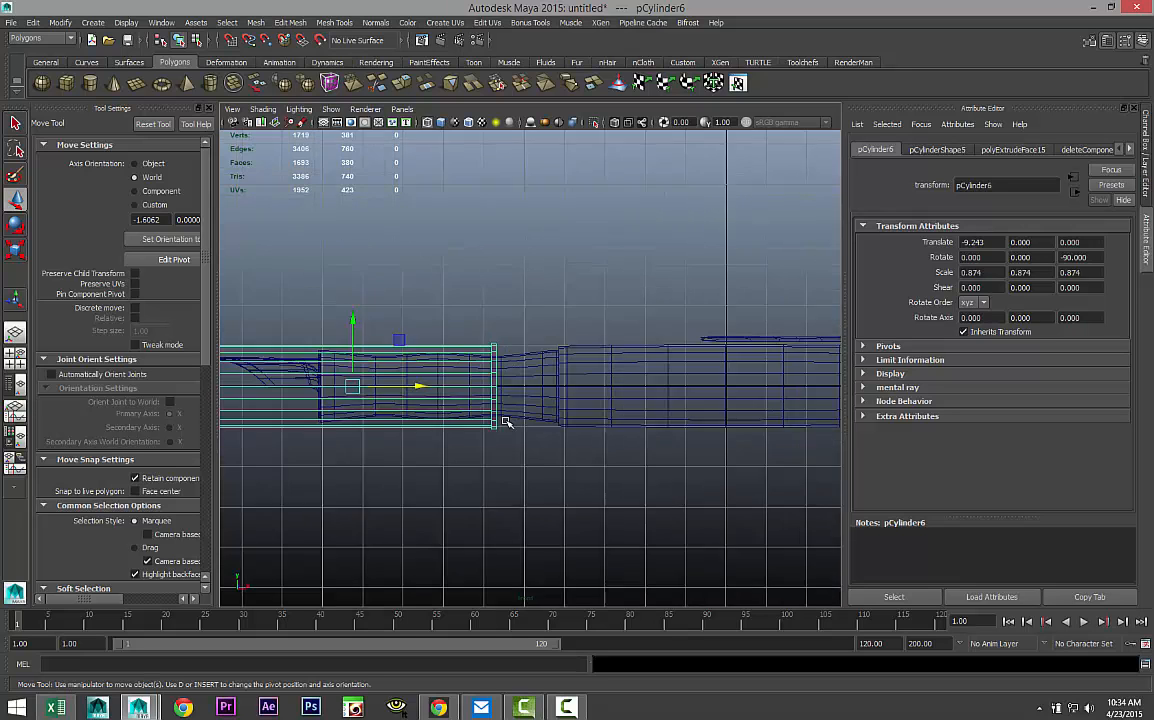
right_drag(475, 382, 407, 383)
mouse_move(472, 336)
right_down()
mouse_move(439, 338)
mouse_move(495, 314)
mouse_move(461, 334)
mouse_move(455, 320)
right_up()
click(469, 336)
drag(441, 305, 504, 513)
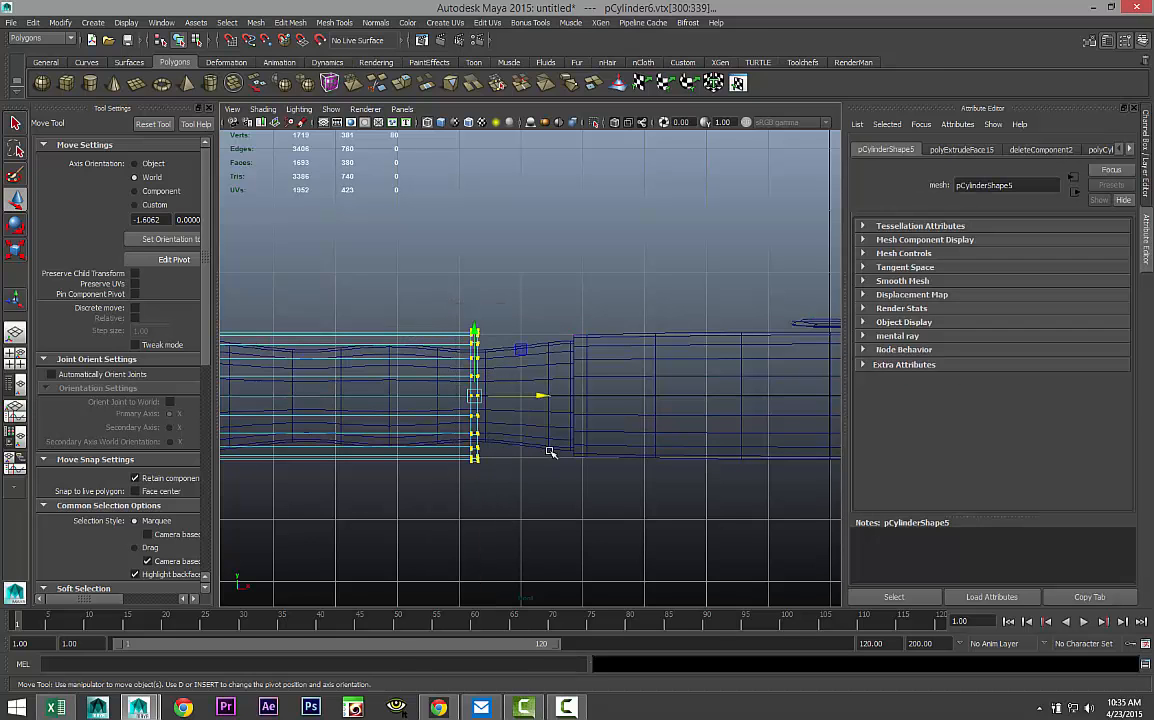
drag(542, 396, 638, 406)
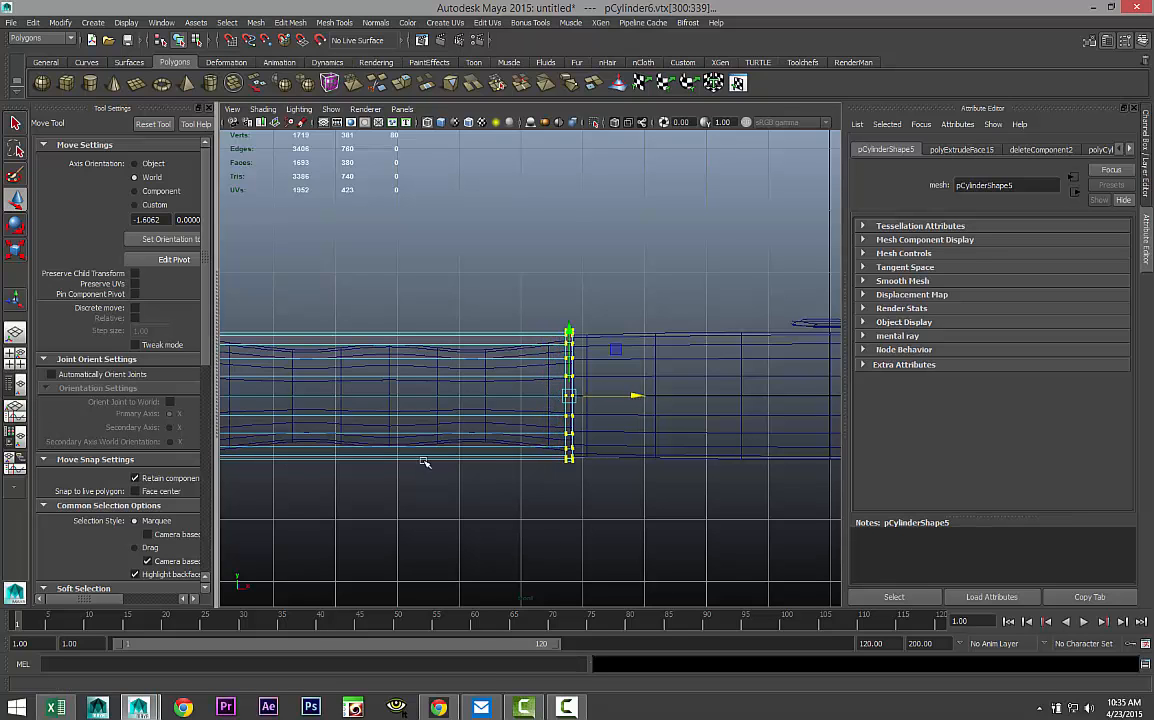
scroll(488, 470, down, 3)
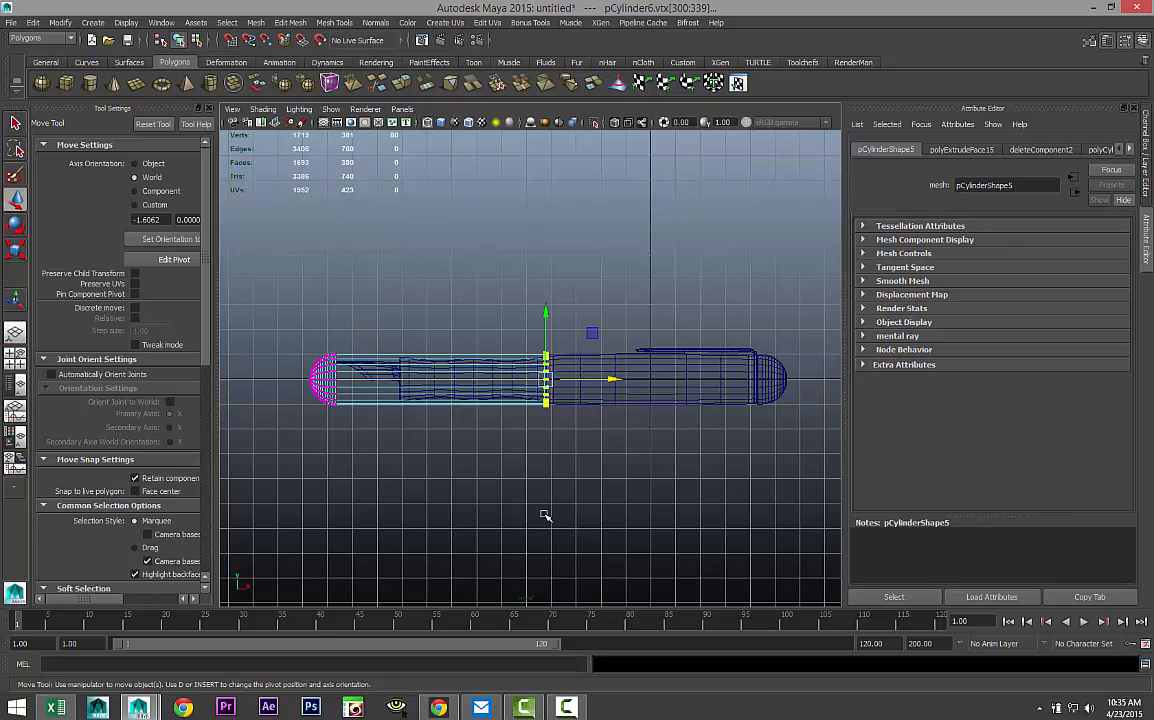
scroll(540, 513, up, 3)
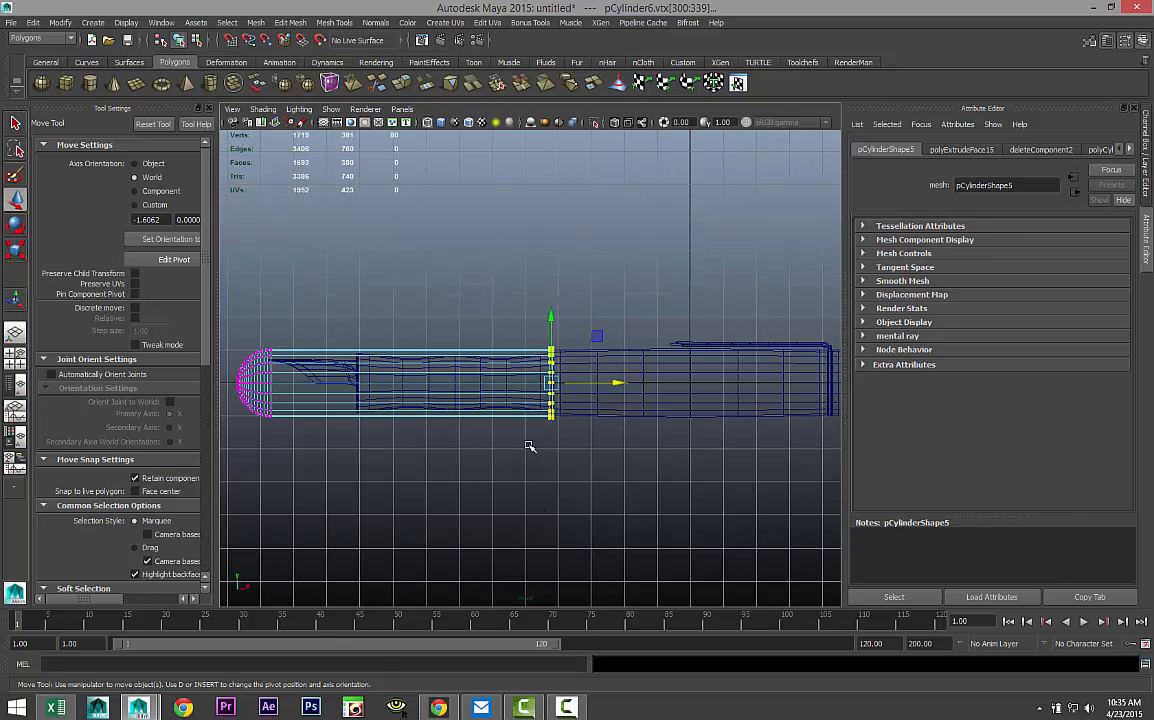
Insert five evenly spaced edge loops around the cap's straight body with the Insert Edge Loop Tool set to multiple edge loops.
click(335, 22)
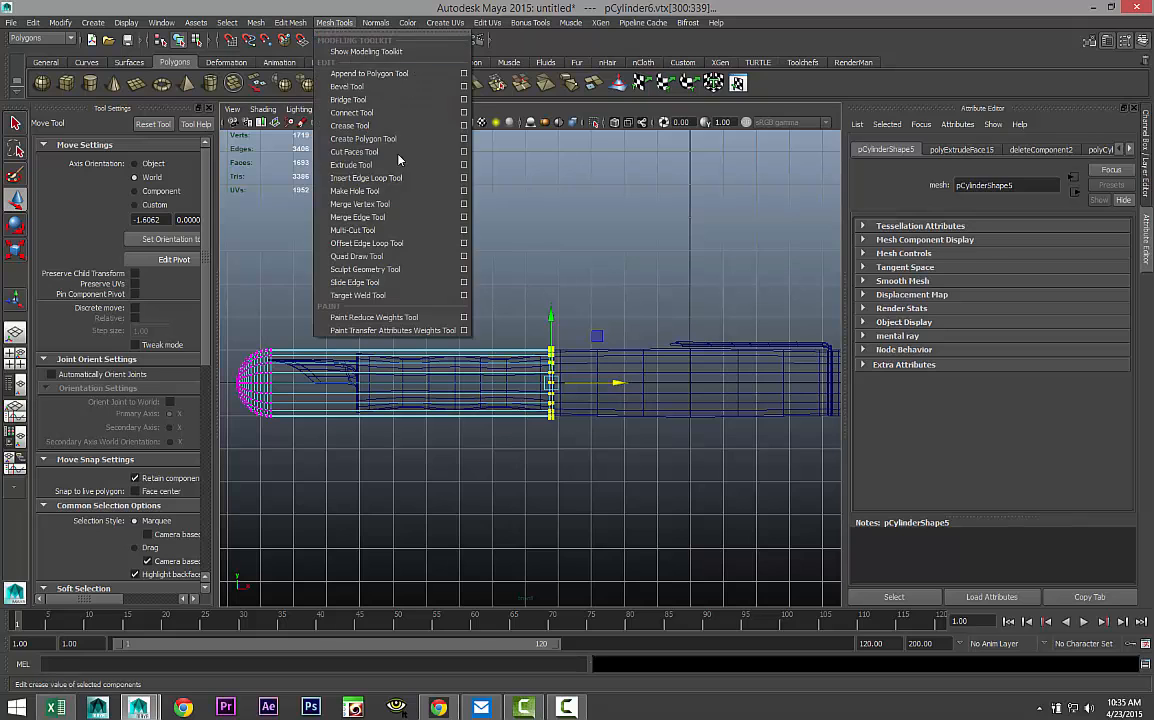
click(463, 178)
click(135, 222)
click(388, 367)
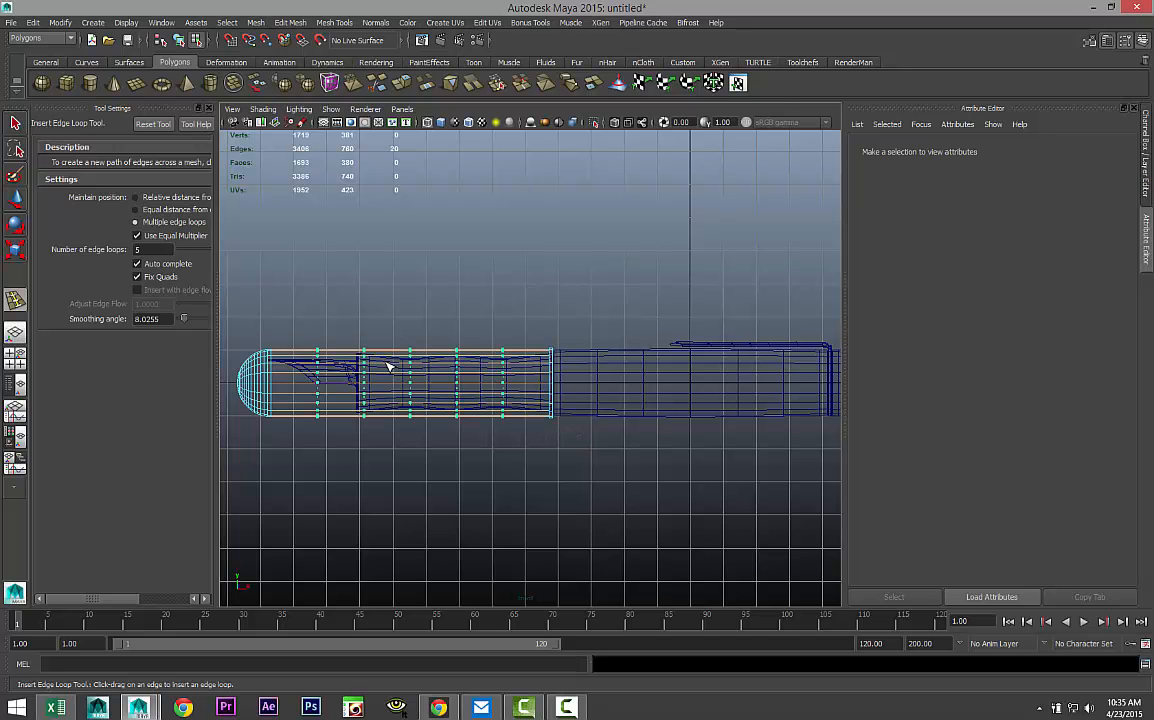
Scale the cap body's five inner vertex rings up slightly, repeating on the middle three and on the central ring to bulge the profile.
scroll(417, 418, up, 2)
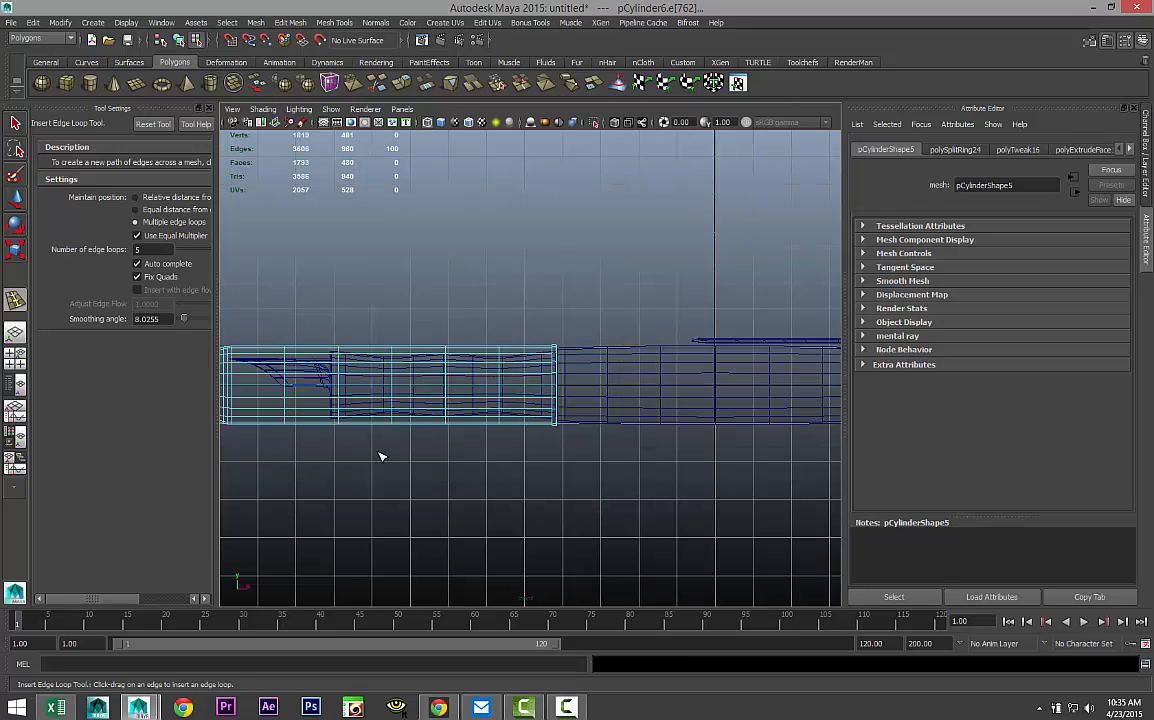
alt+middle_drag(380, 457, 453, 464)
right_drag(408, 395, 363, 394)
drag(312, 291, 590, 491)
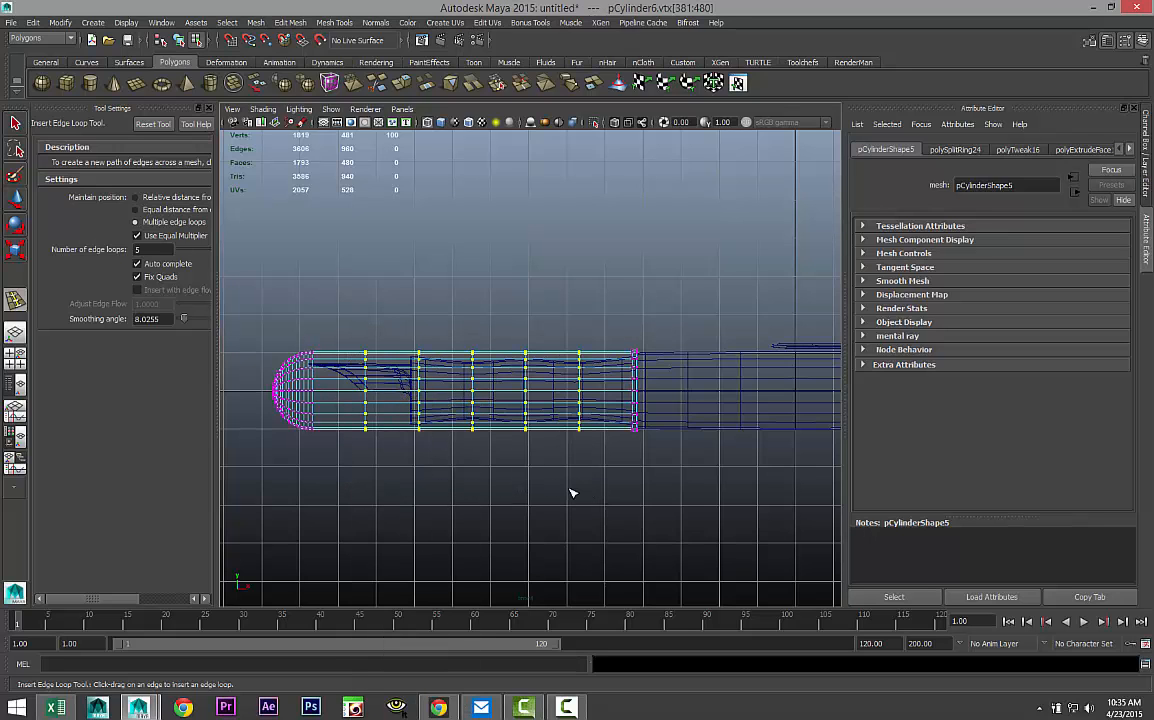
key(r)
drag(472, 392, 478, 396)
drag(366, 294, 537, 468)
drag(474, 396, 476, 397)
drag(461, 335, 498, 486)
drag(471, 395, 474, 393)
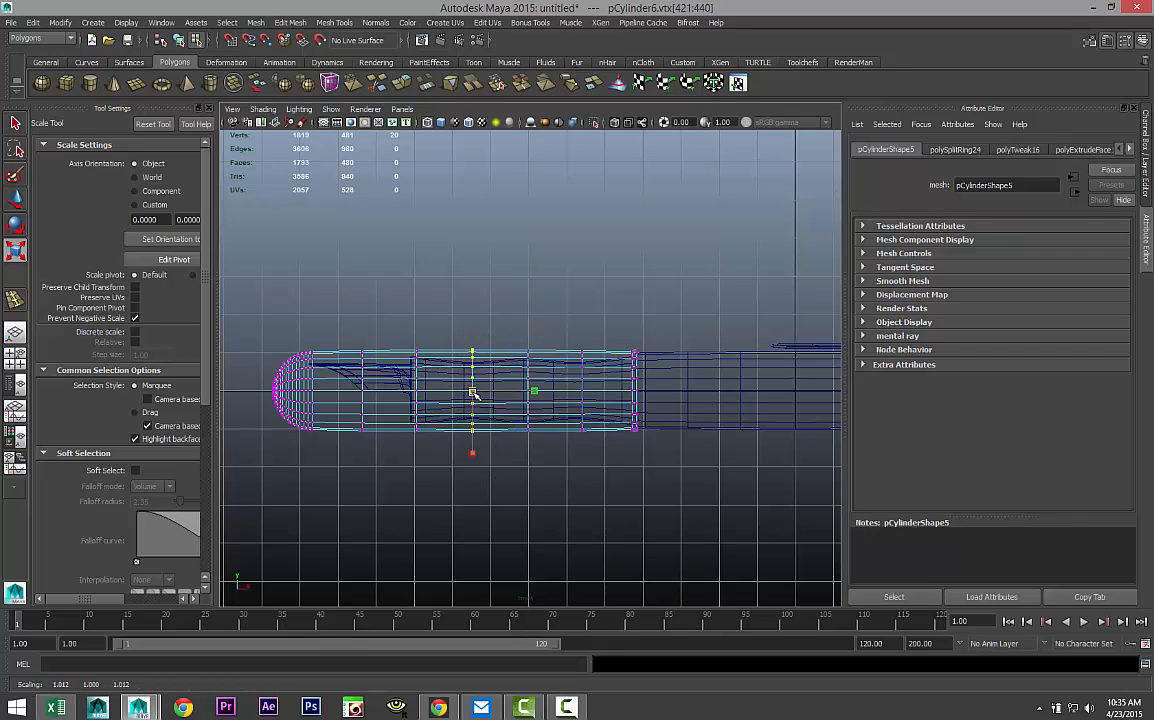
click(473, 393)
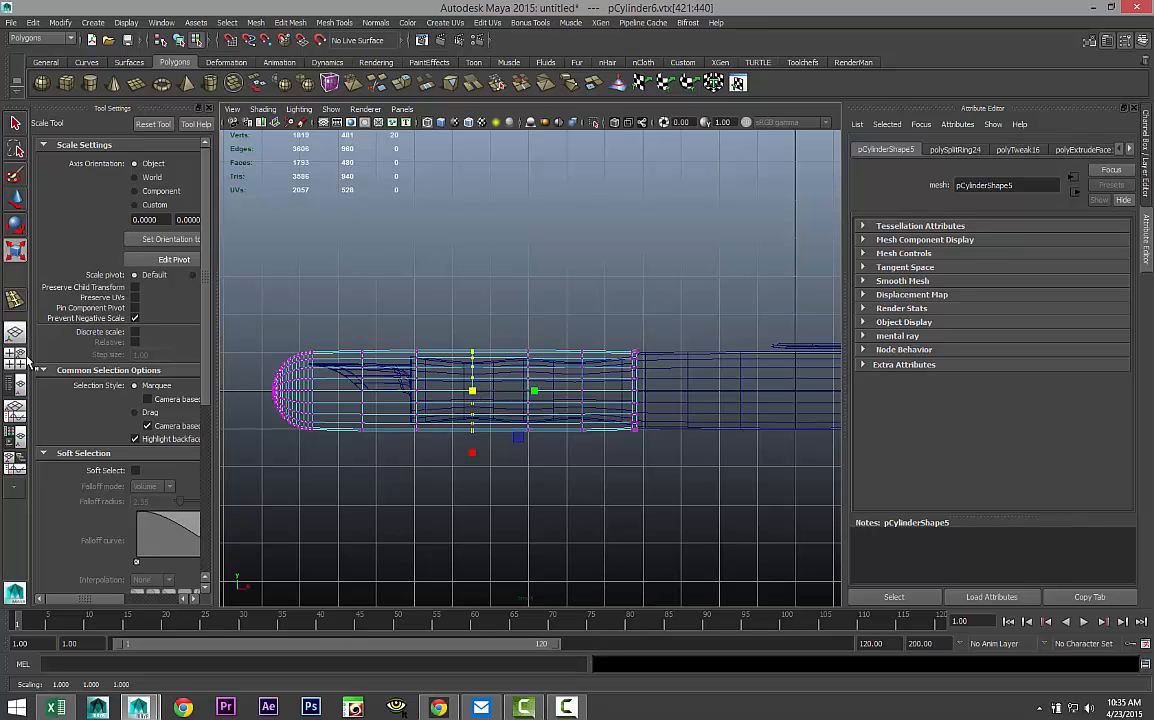
In the perspective view, select the whole cap and move it along Z to about -3.667, clear of the pen.
key(space)
key(space)
scroll(546, 408, up, 2)
scroll(546, 410, down, 3)
alt+middle_drag(546, 392, 556, 479)
scroll(557, 482, up, 1)
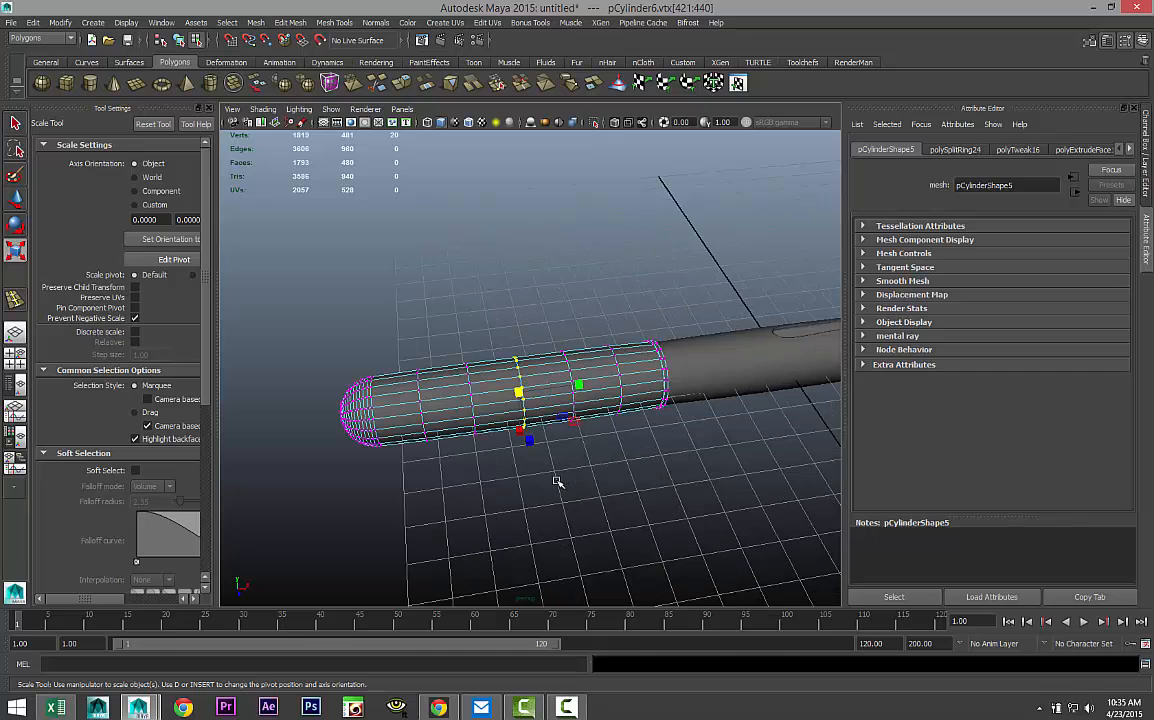
right_drag(441, 400, 458, 350)
click(488, 392)
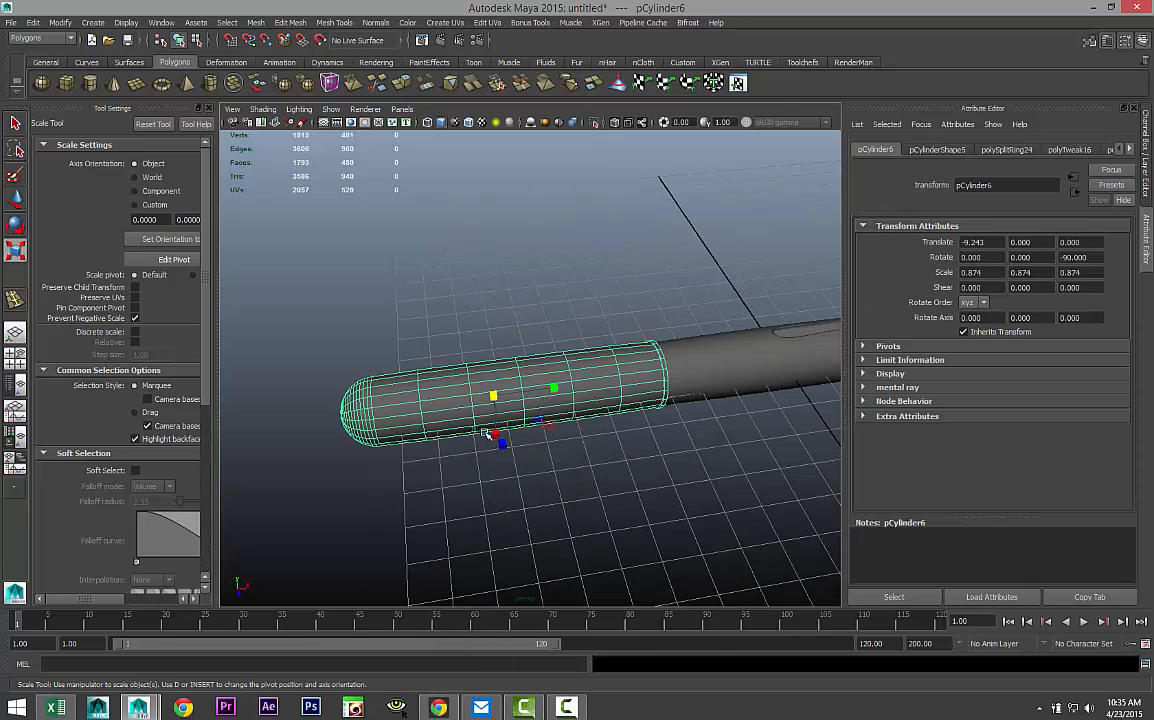
key(w)
drag(500, 440, 481, 360)
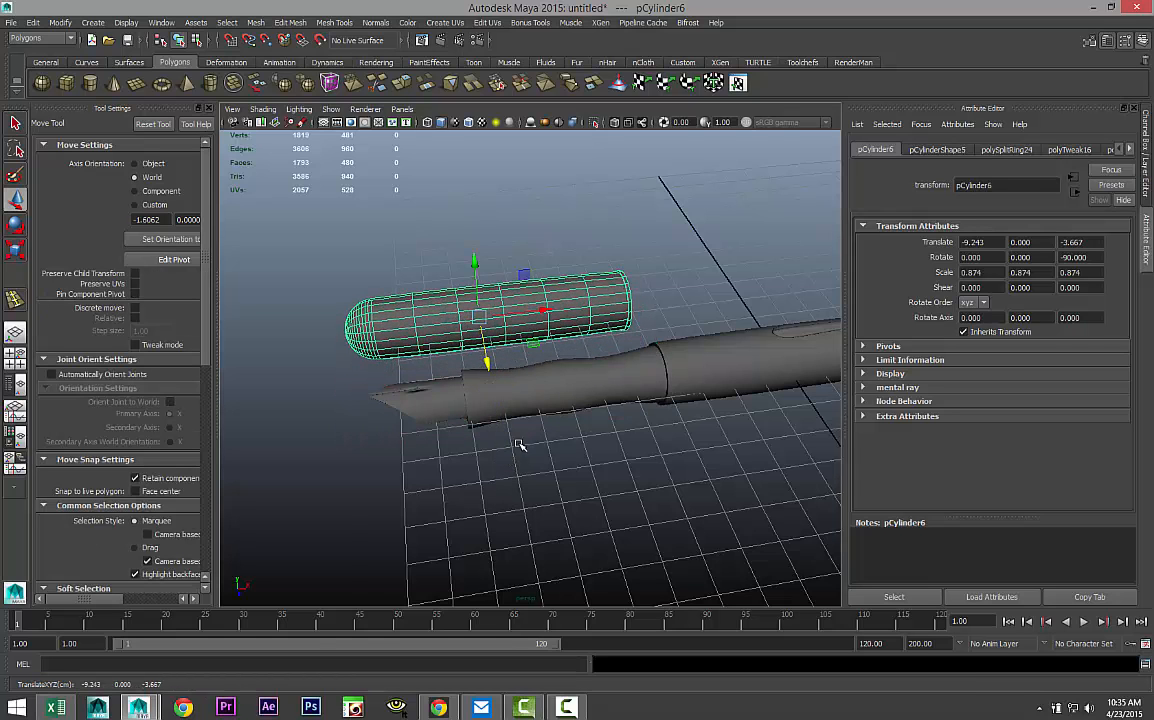
Examine the open rimmed end of the cap up close to check how its edges look when smoothed.
alt+right_drag(519, 444, 533, 459)
alt+middle_drag(633, 432, 549, 489)
alt+right_drag(549, 489, 641, 438)
alt+drag(641, 438, 404, 489)
alt+right_drag(429, 420, 416, 405)
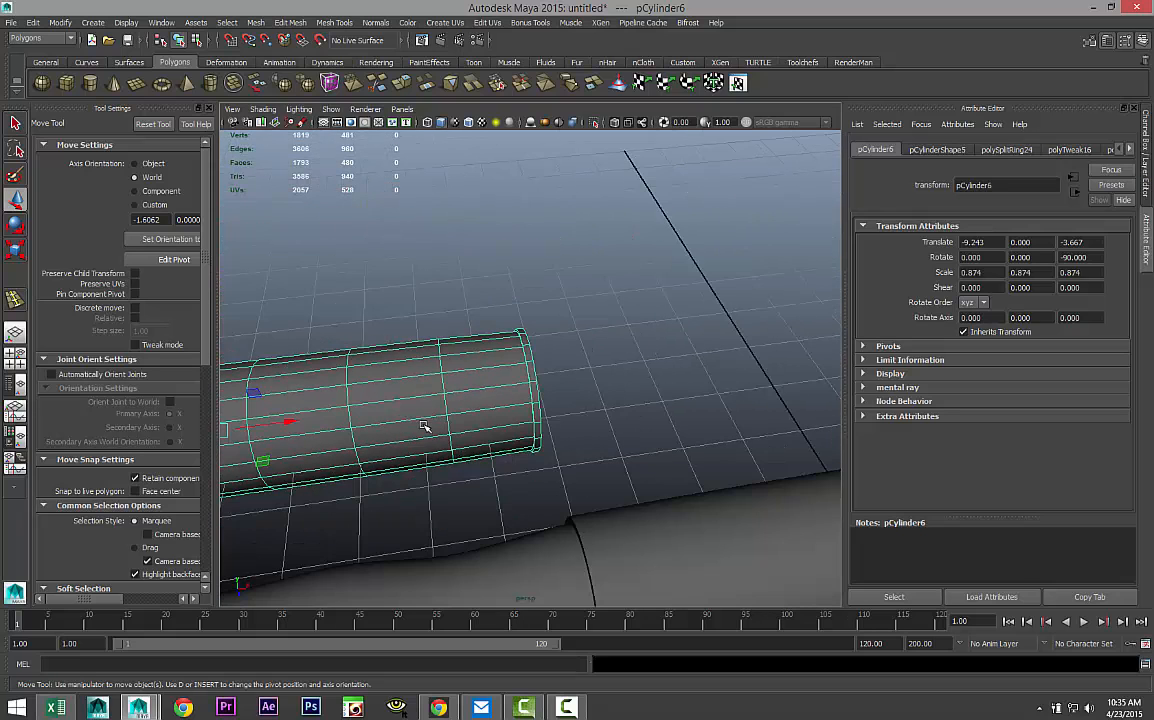
click(605, 400)
scroll(595, 415, up, 3)
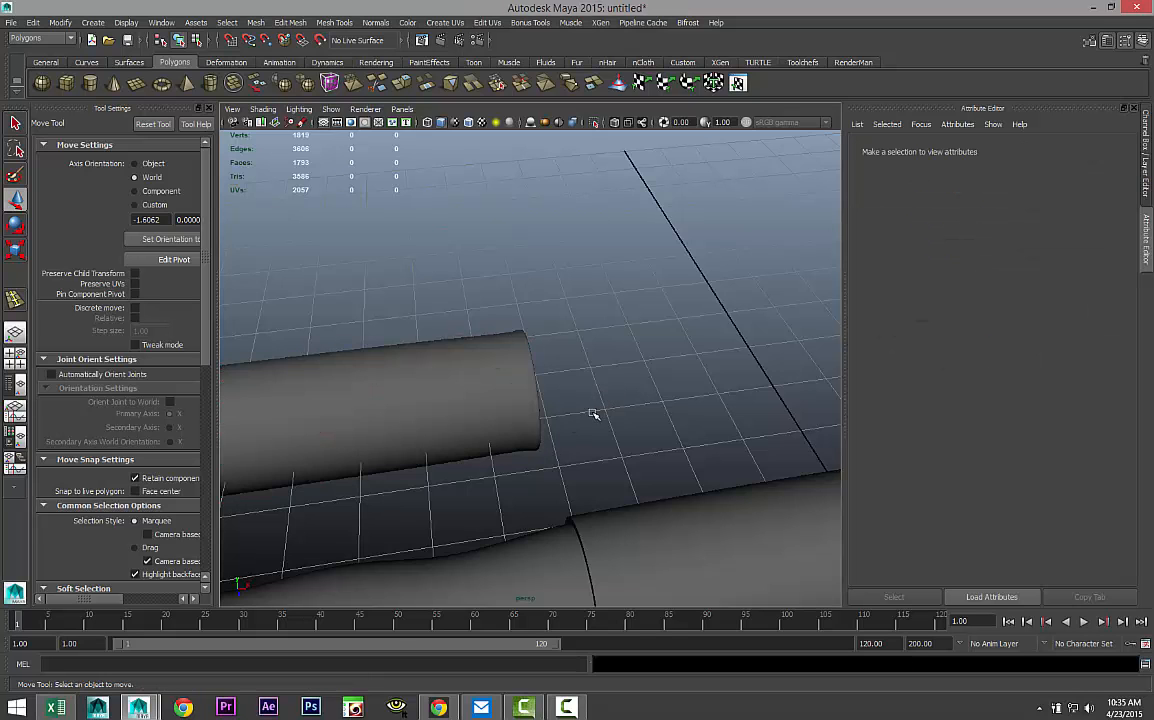
scroll(592, 420, up, 2)
alt+drag(598, 438, 464, 417)
Using the equal-distance option, insert supporting edge loops beside both edges of the cap's rim band and on the narrow step behind it.
click(438, 403)
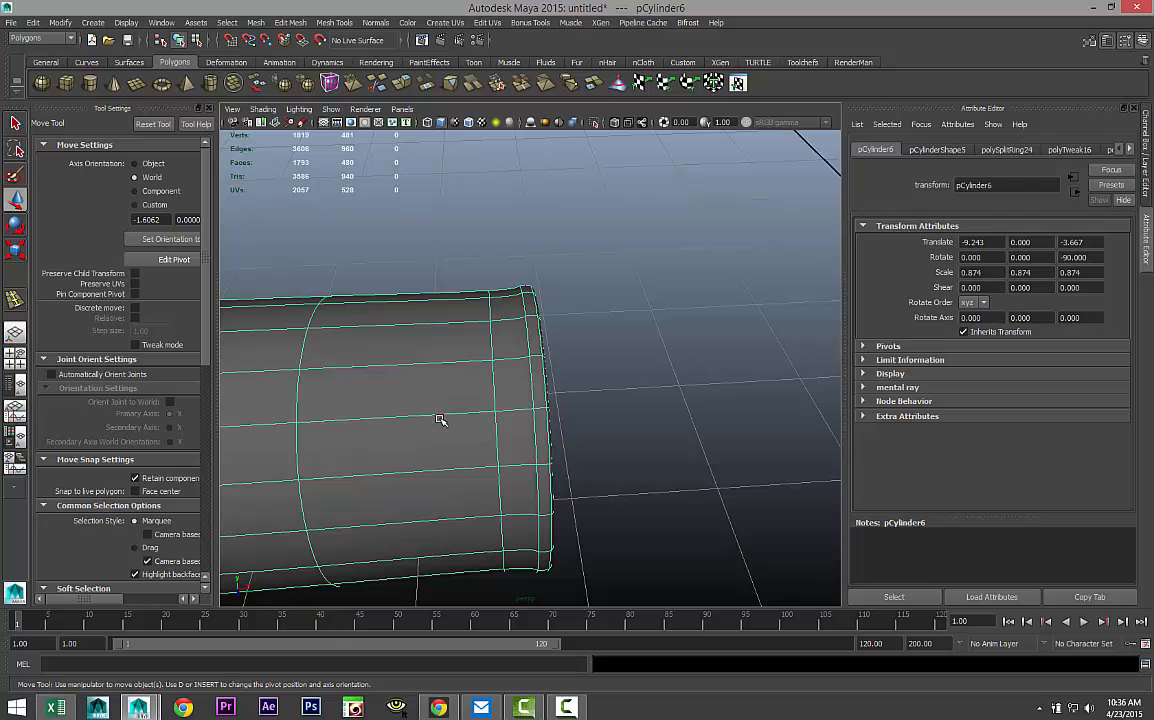
scroll(438, 420, up, 3)
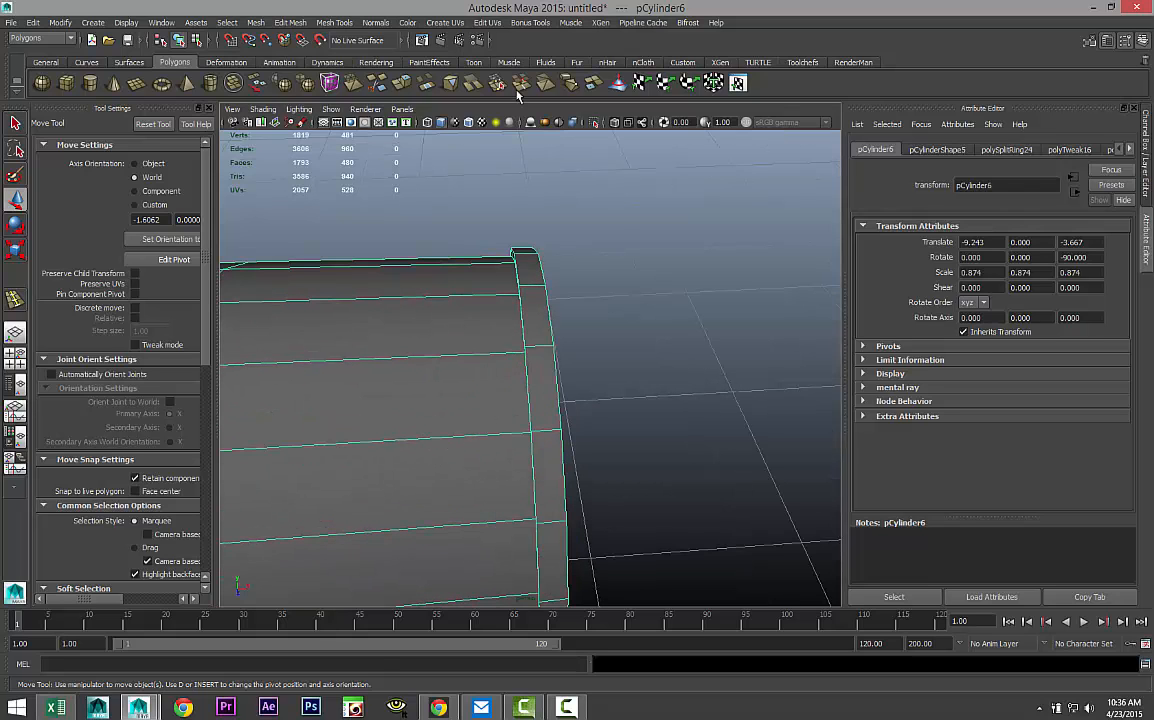
click(336, 22)
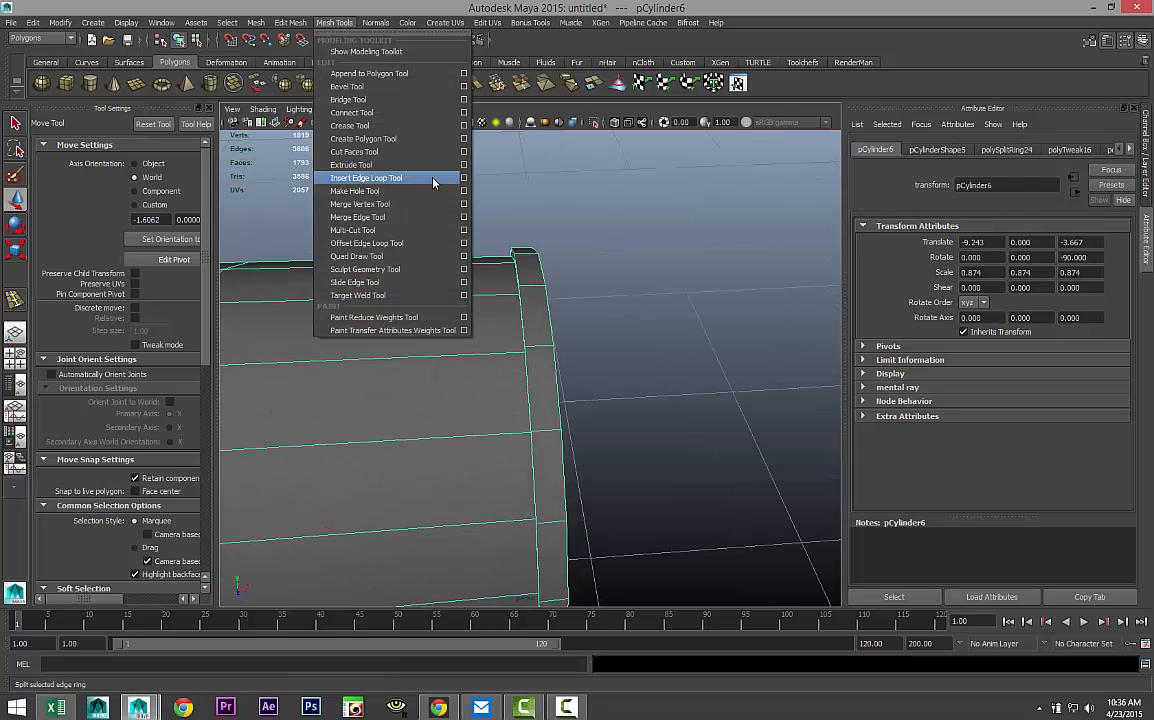
click(400, 178)
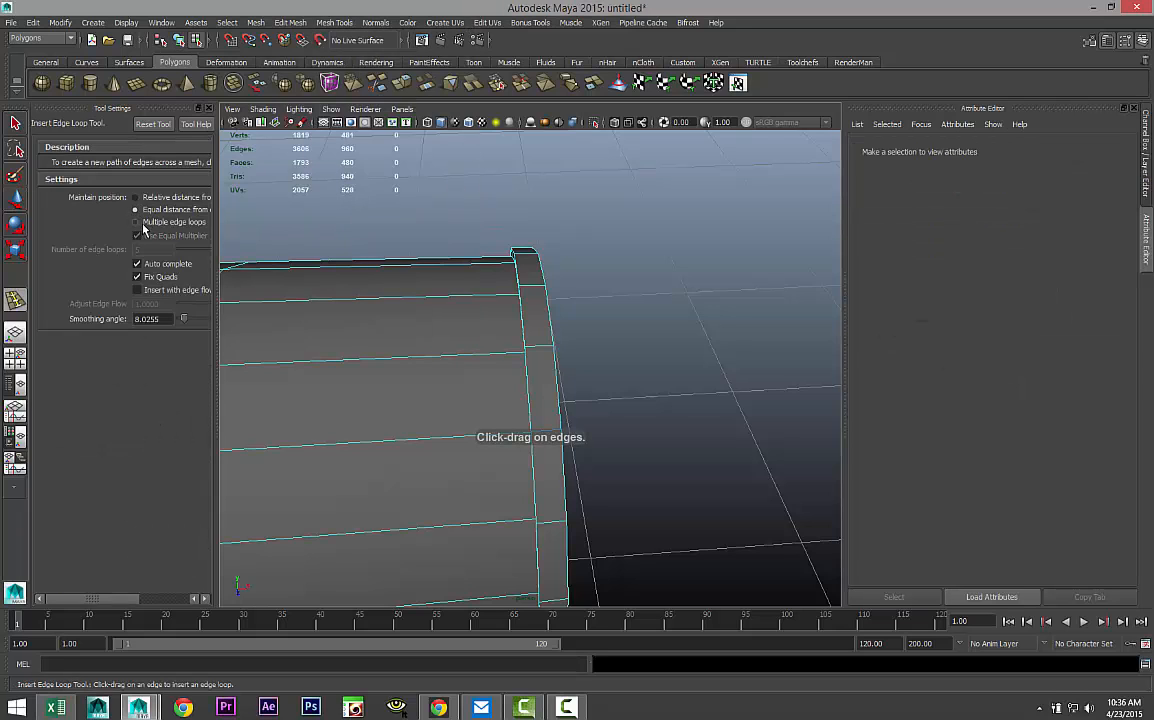
scroll(553, 391, up, 1)
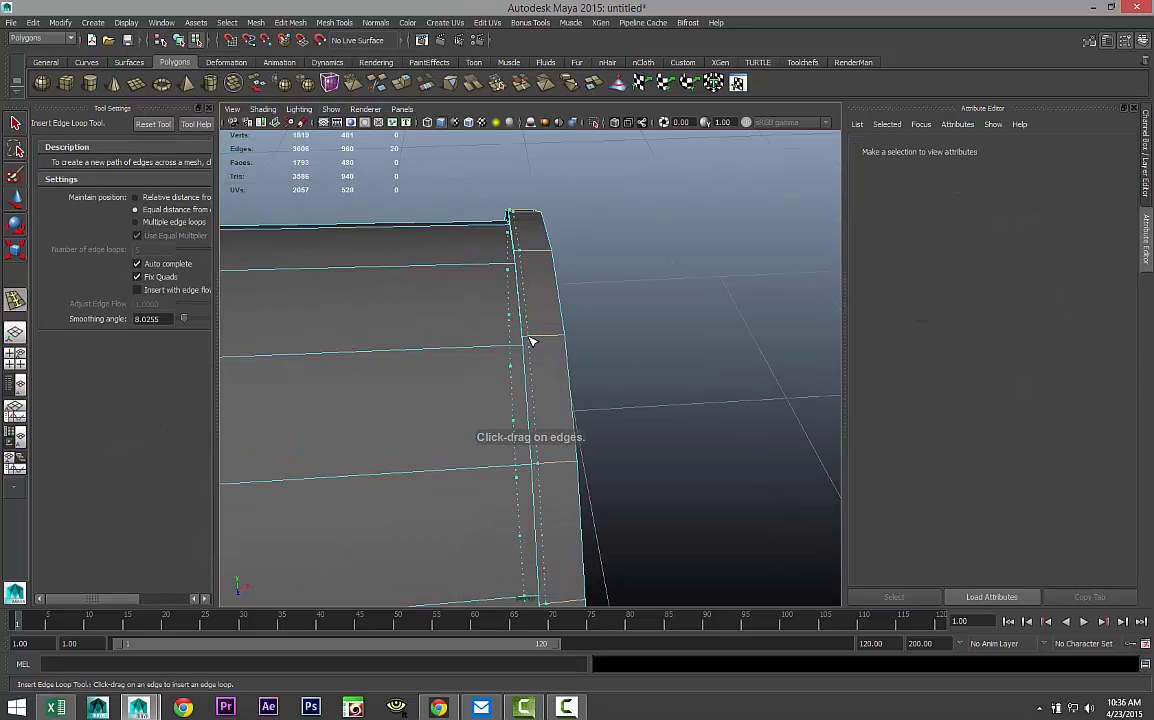
click(531, 342)
click(558, 336)
drag(565, 343, 563, 350)
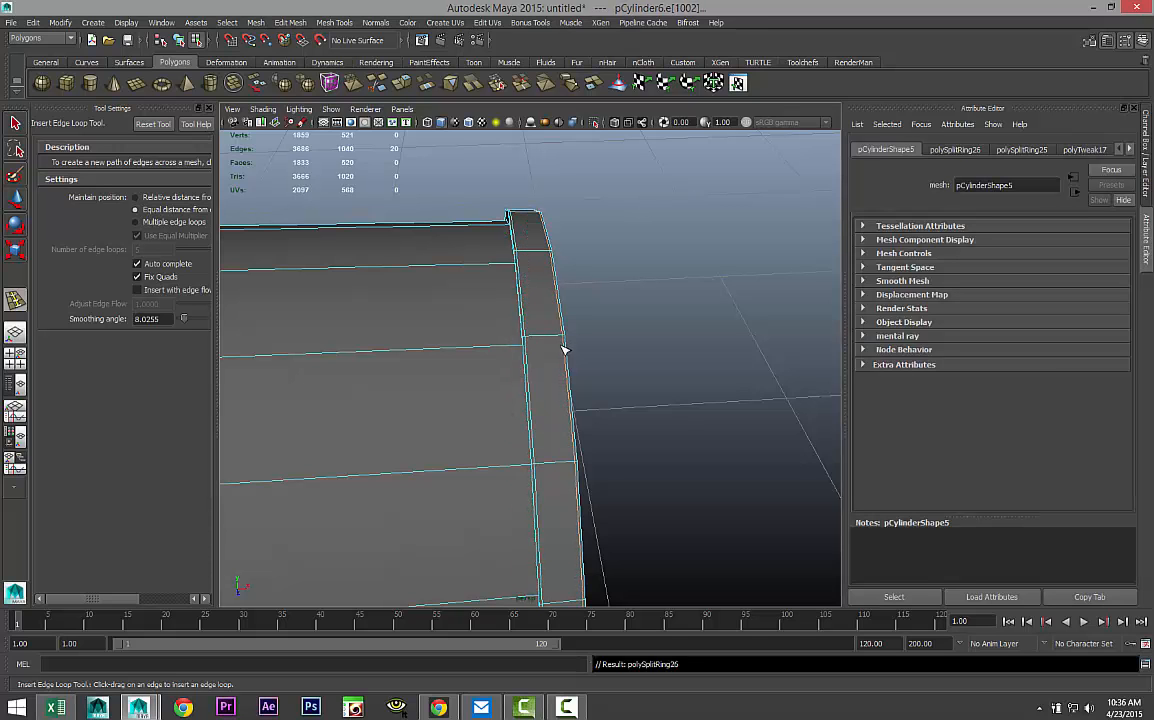
alt+drag(331, 406, 438, 391)
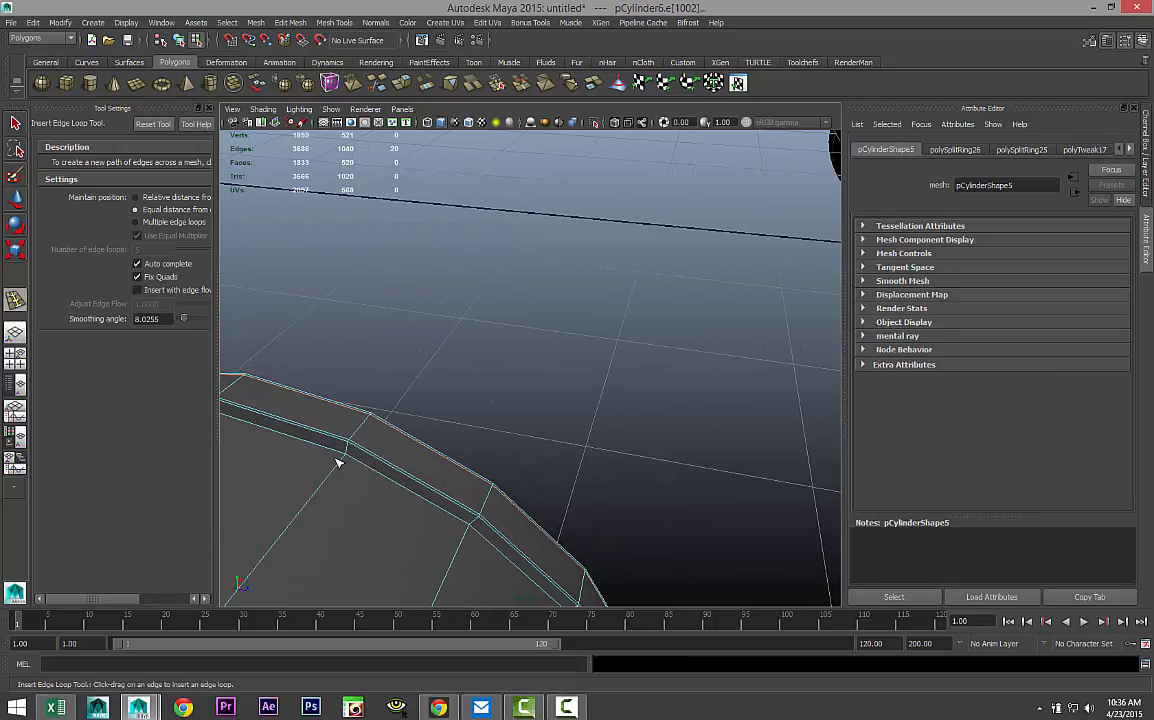
drag(349, 457, 352, 448)
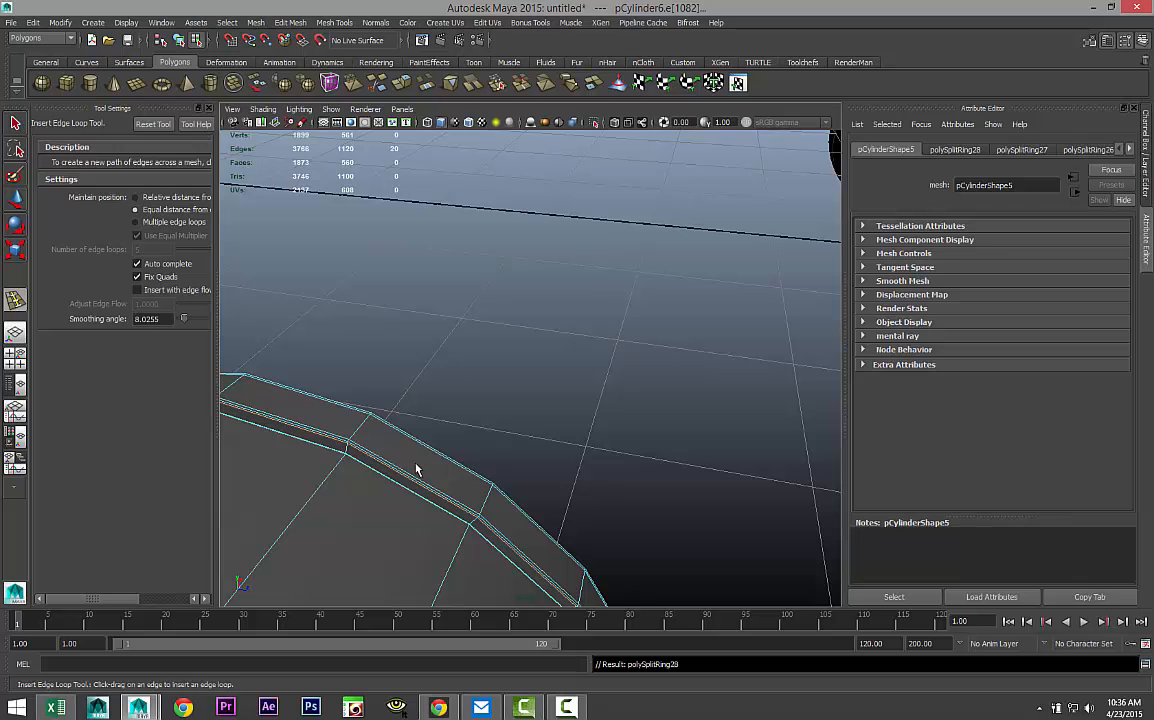
Show the cap in smooth preview and inspect its rimmed end from several angles.
key(q)
scroll(430, 462, down, 4)
right_drag(429, 451, 488, 379)
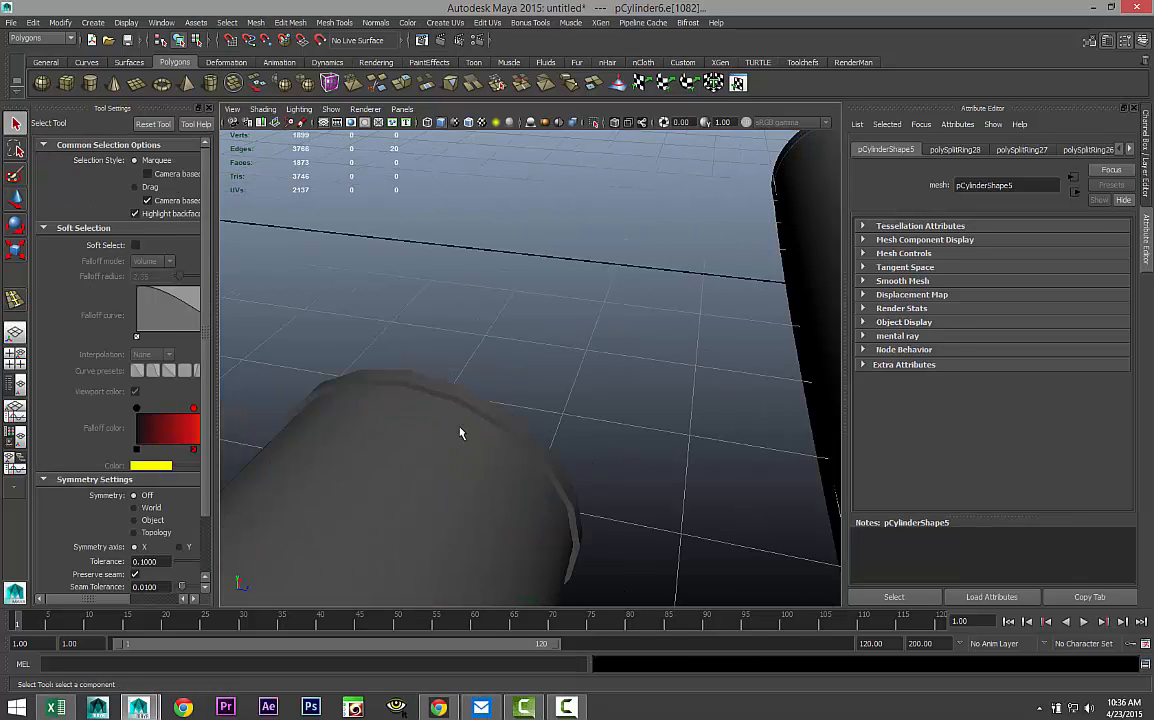
click(505, 470)
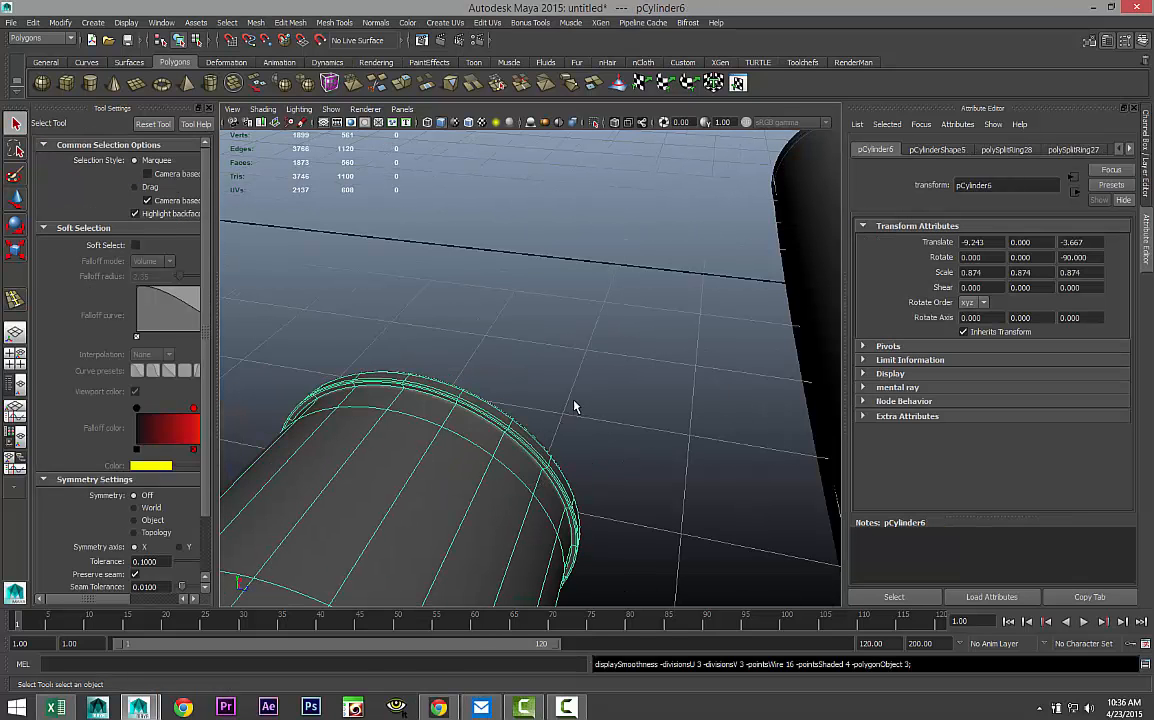
click(570, 410)
scroll(562, 425, down, 3)
alt+drag(542, 428, 445, 435)
alt+middle_drag(485, 426, 649, 416)
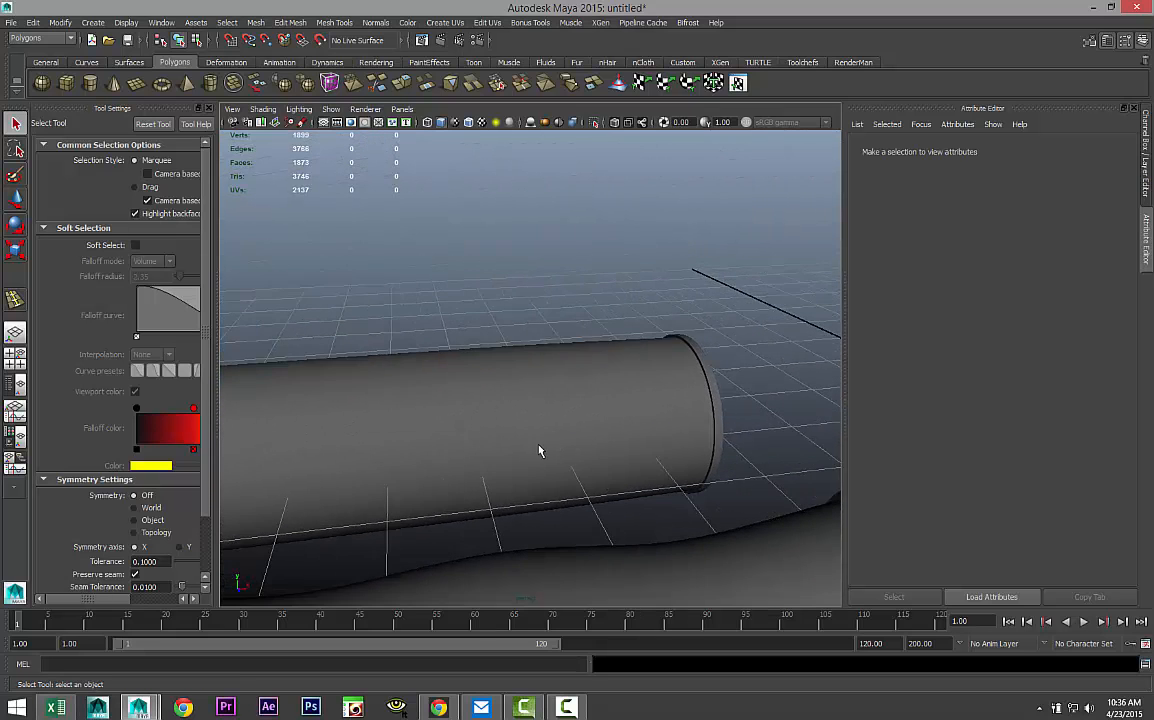
scroll(542, 451, up, 3)
alt+middle_drag(595, 453, 488, 459)
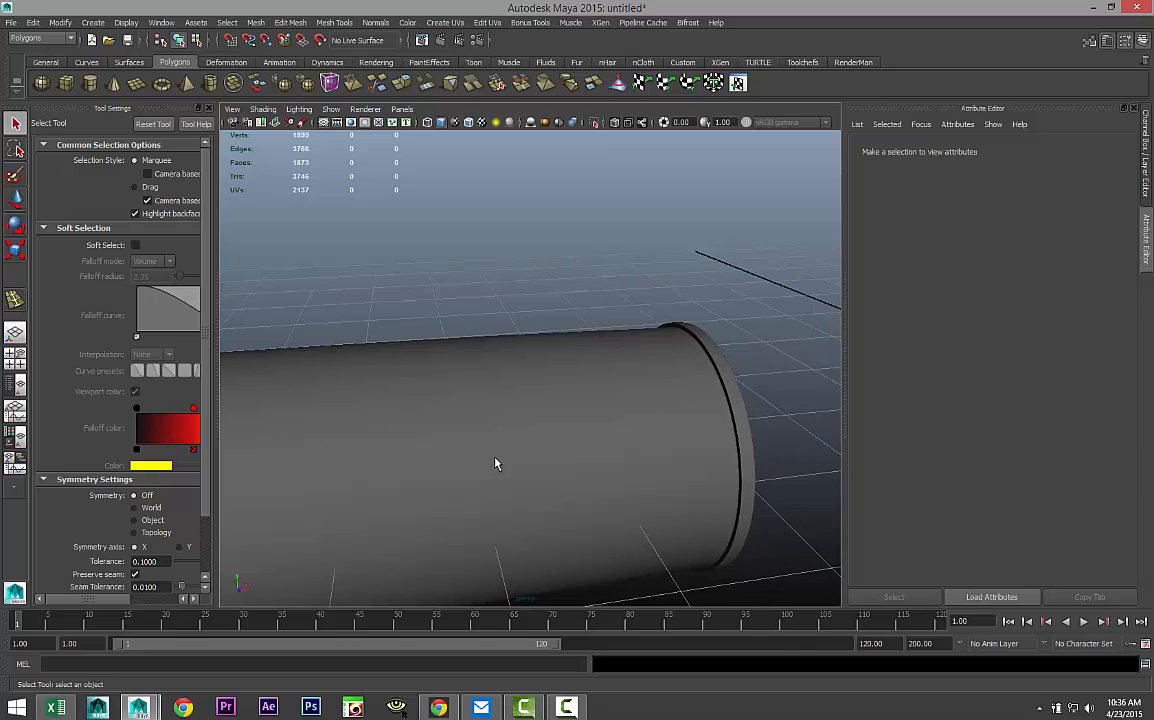
scroll(578, 471, up, 3)
alt+middle_drag(595, 450, 557, 445)
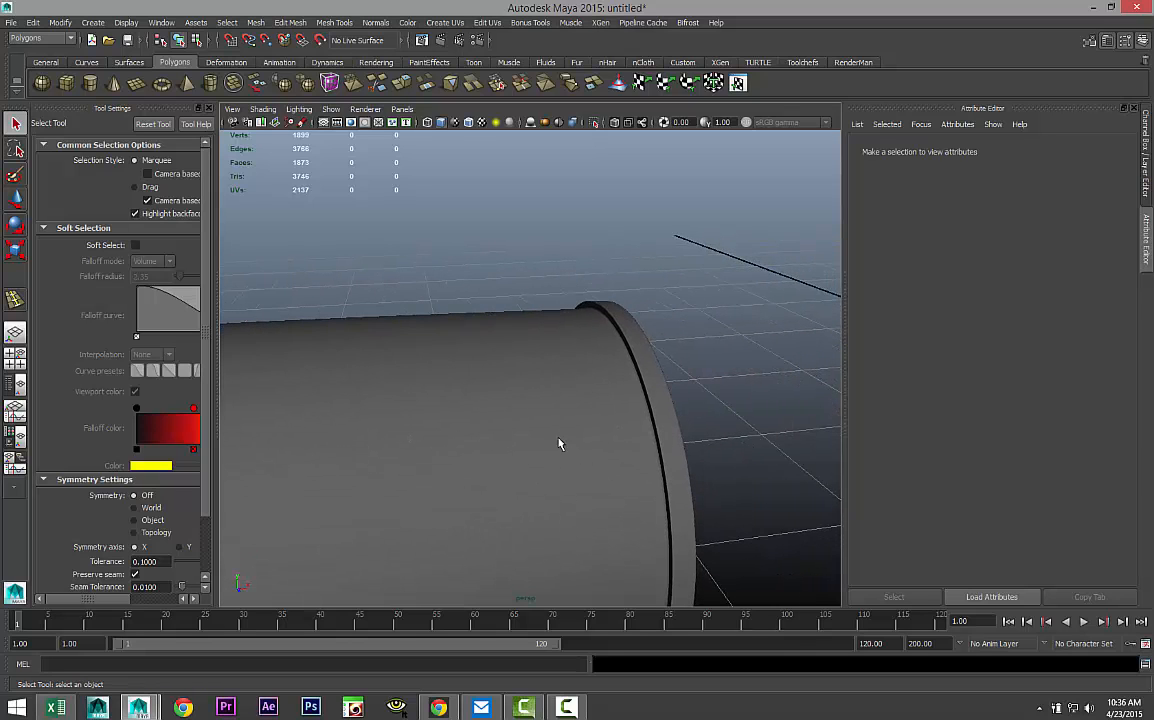
Assign a new mia_material_x material to the whole cap.
click(655, 415)
right_drag(662, 397, 663, 416)
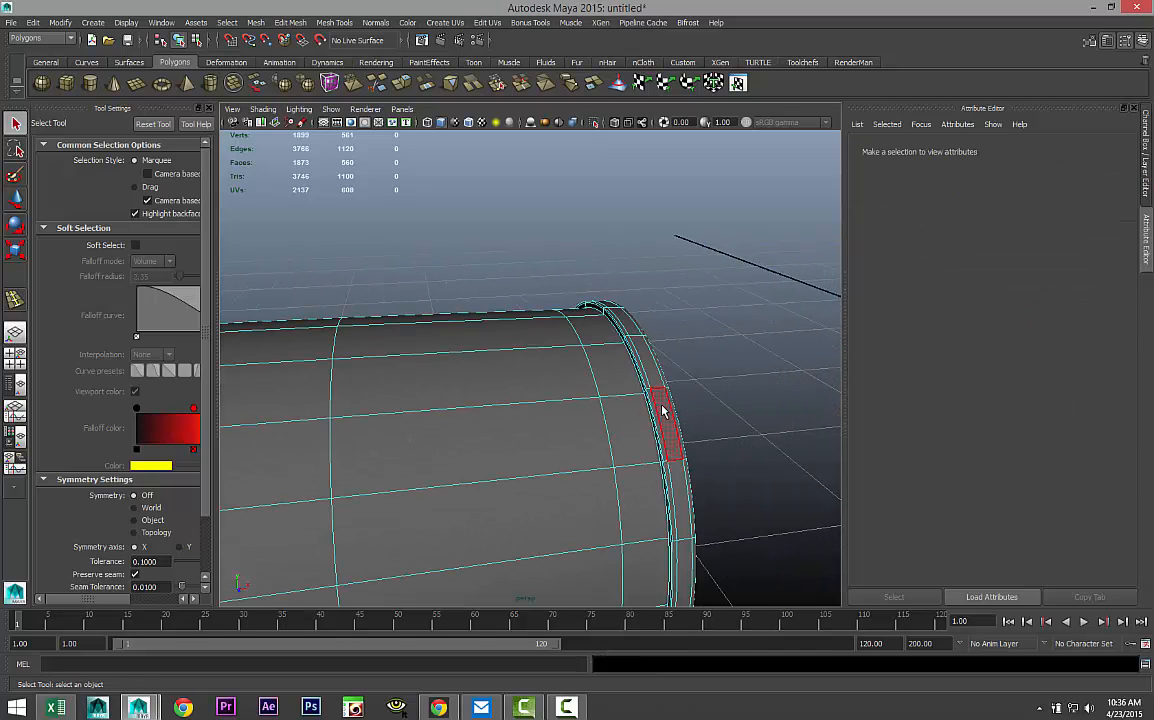
scroll(643, 418, down, 6)
alt+middle_drag(490, 462, 607, 492)
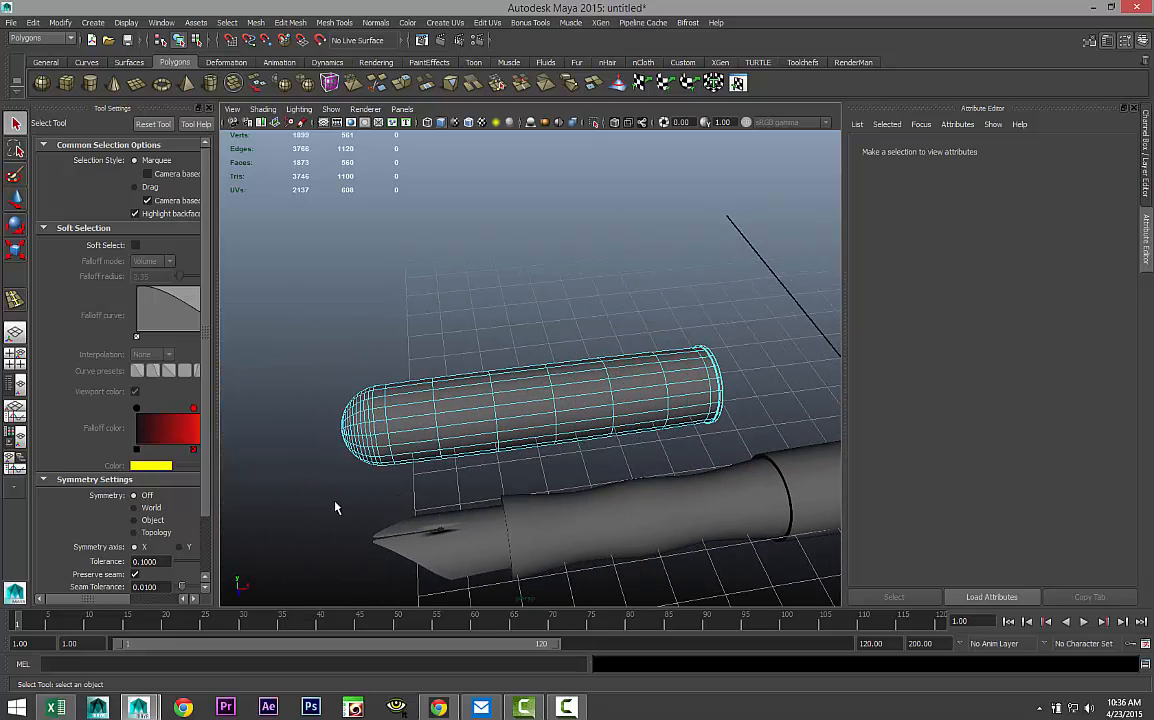
scroll(548, 474, up, 3)
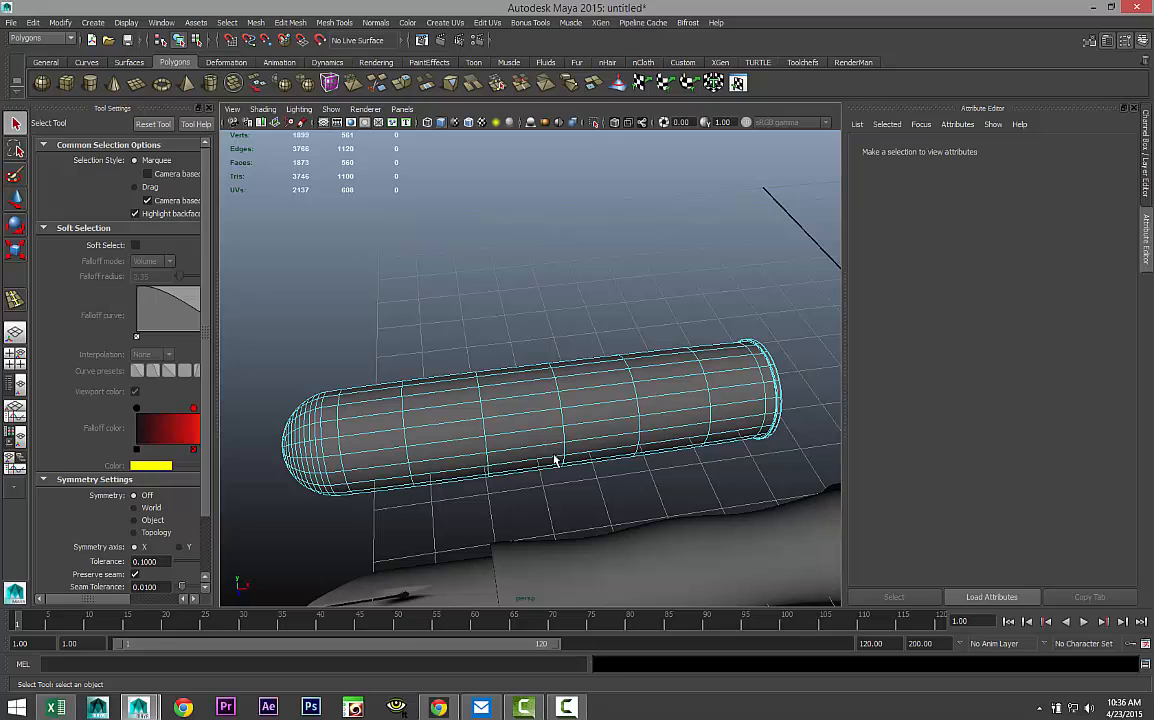
right_drag(564, 404, 573, 662)
click(572, 391)
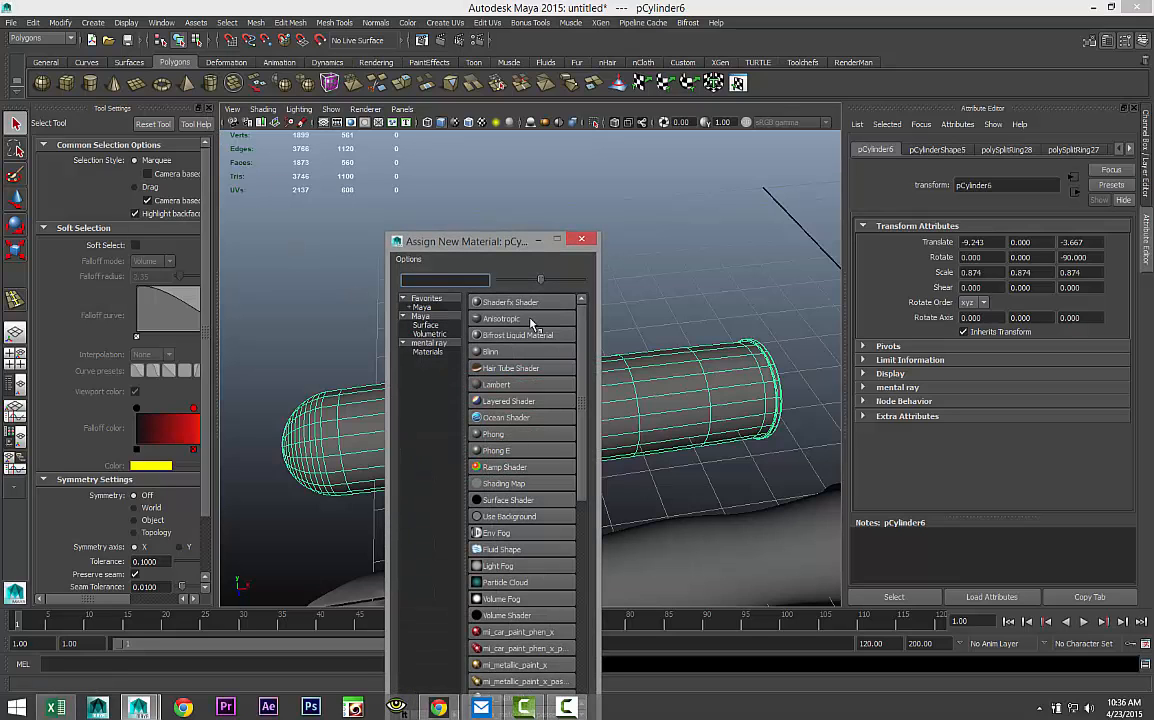
click(431, 281)
text(mia)
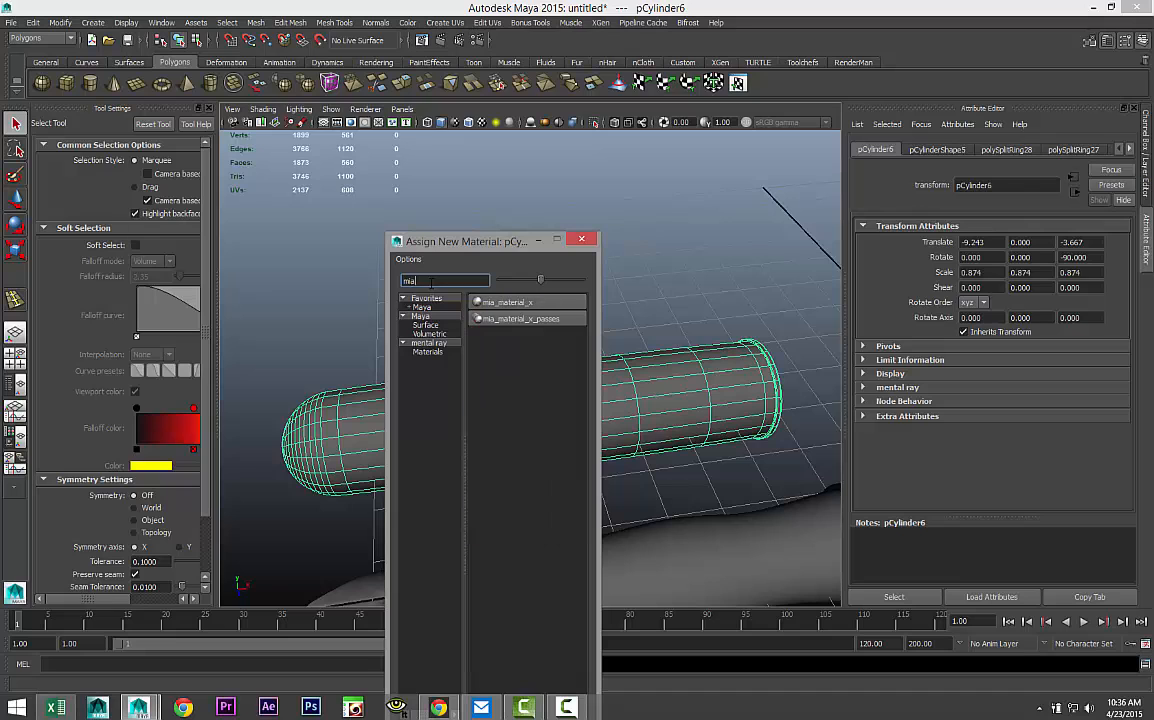
click(560, 304)
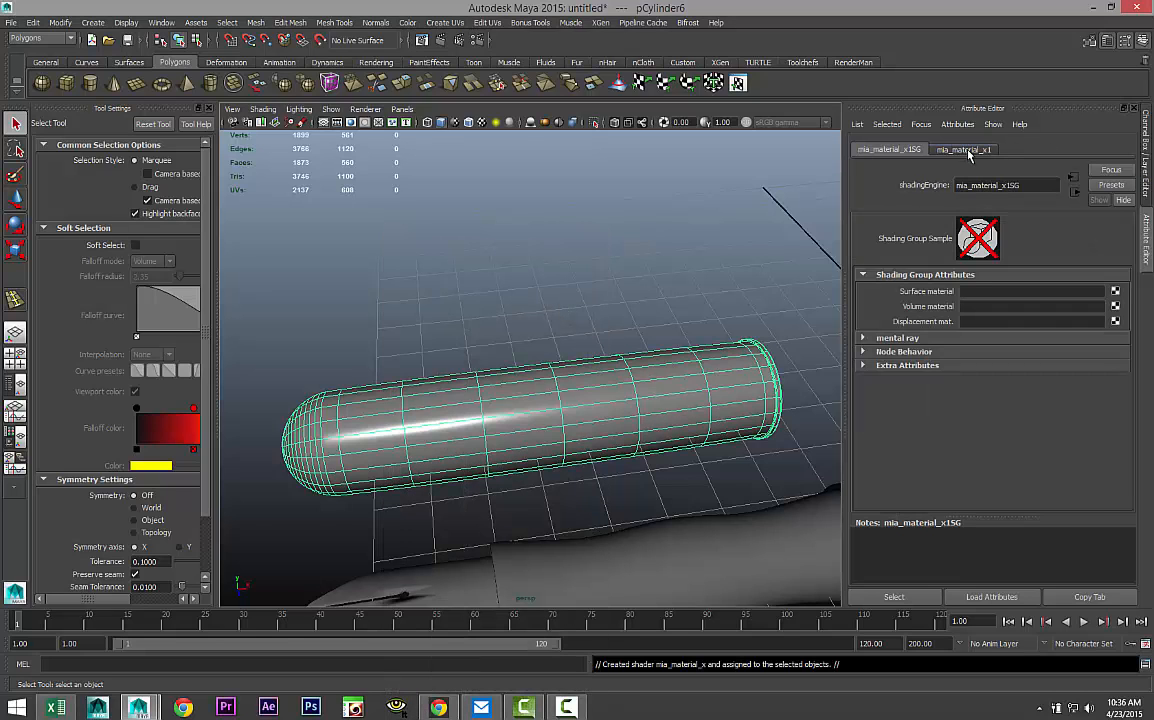
Replace the cap material's settings with the Copper preset.
click(965, 150)
click(1110, 185)
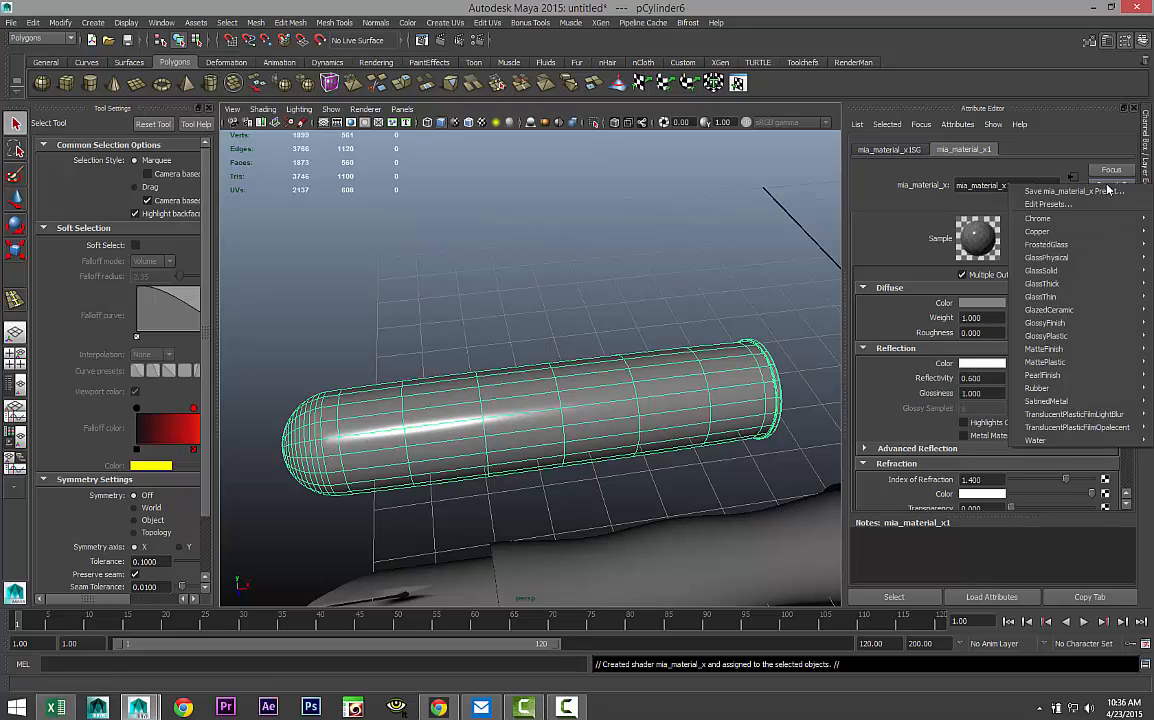
mouse_move(1040, 231)
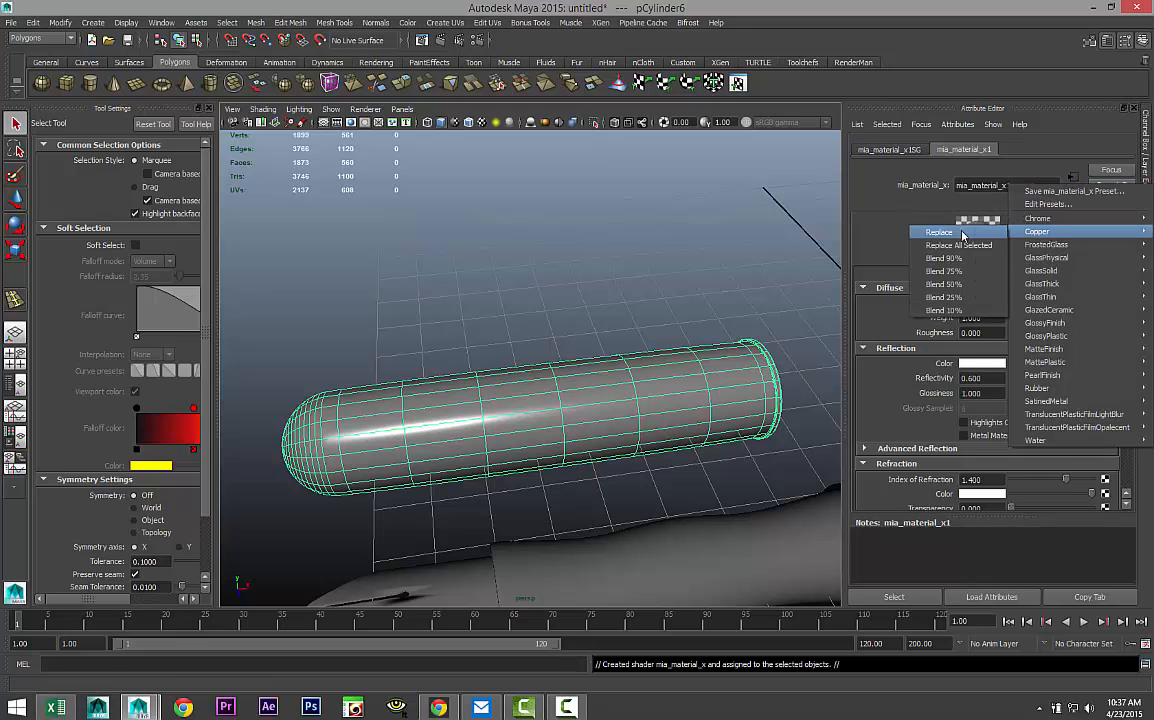
click(962, 233)
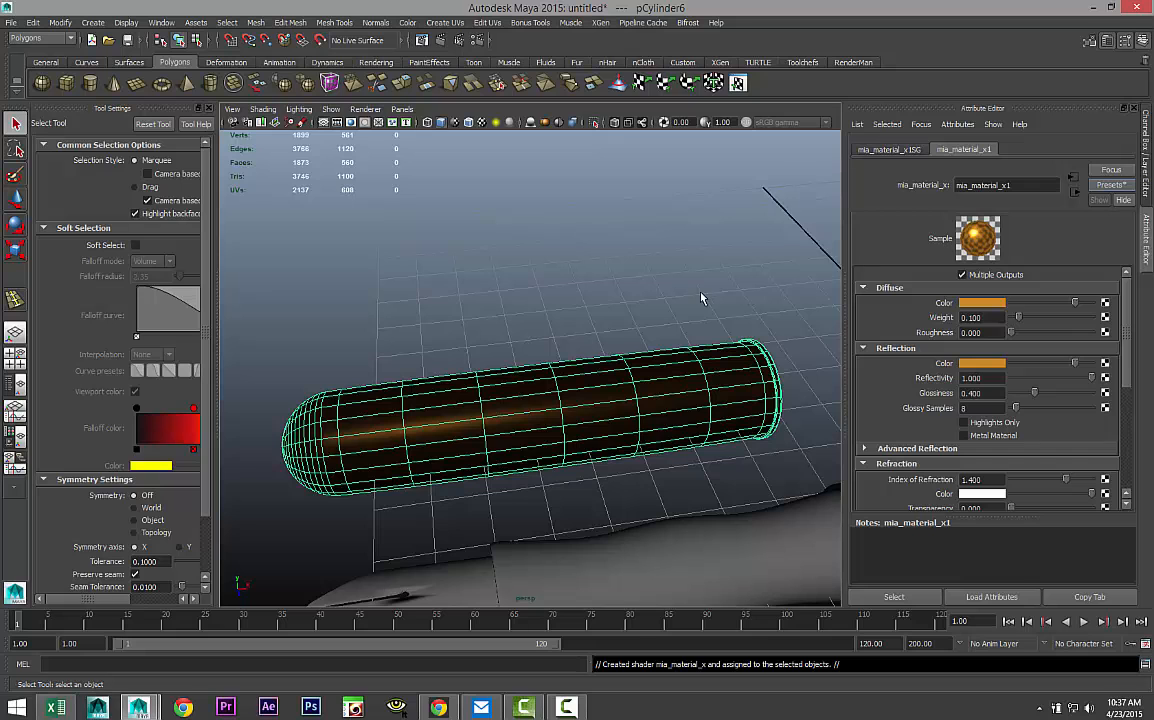
Switch from the single perspective view to the four-view layout showing the cap and pen.
scroll(567, 376, down, 2)
alt+middle_drag(572, 391, 562, 350)
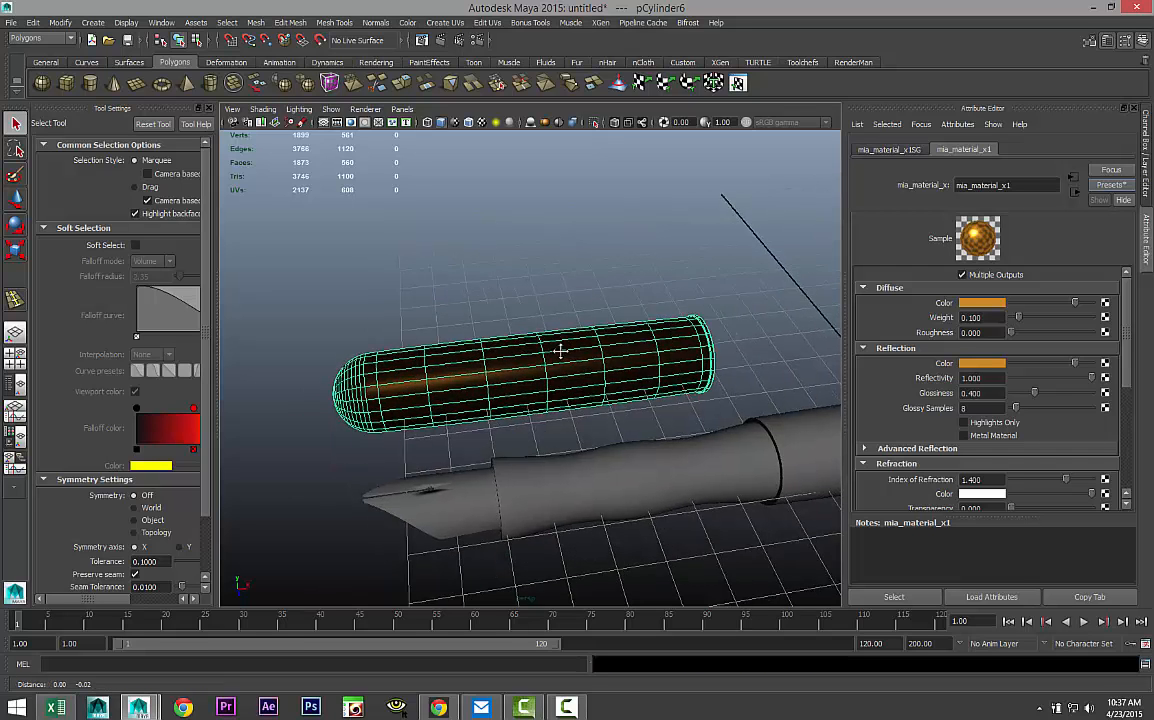
click(18, 367)
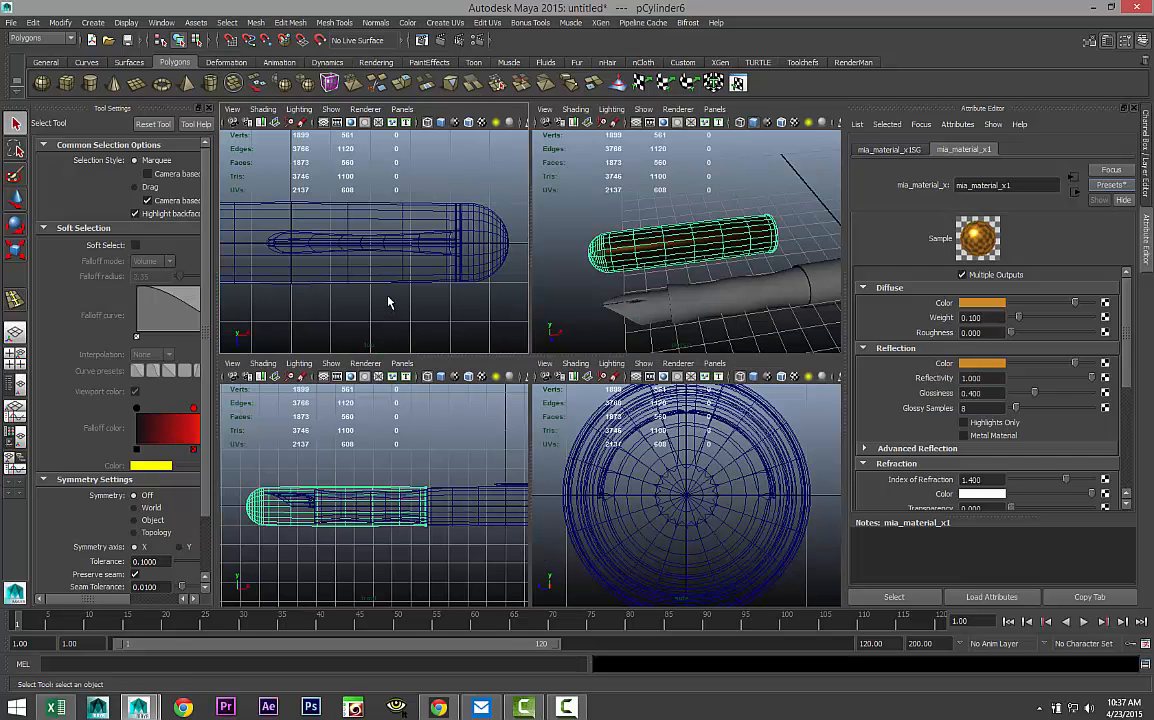
Select all the cap's faces except the narrow rim at its open end.
key(space)
scroll(406, 315, down, 5)
scroll(489, 366, up, 4)
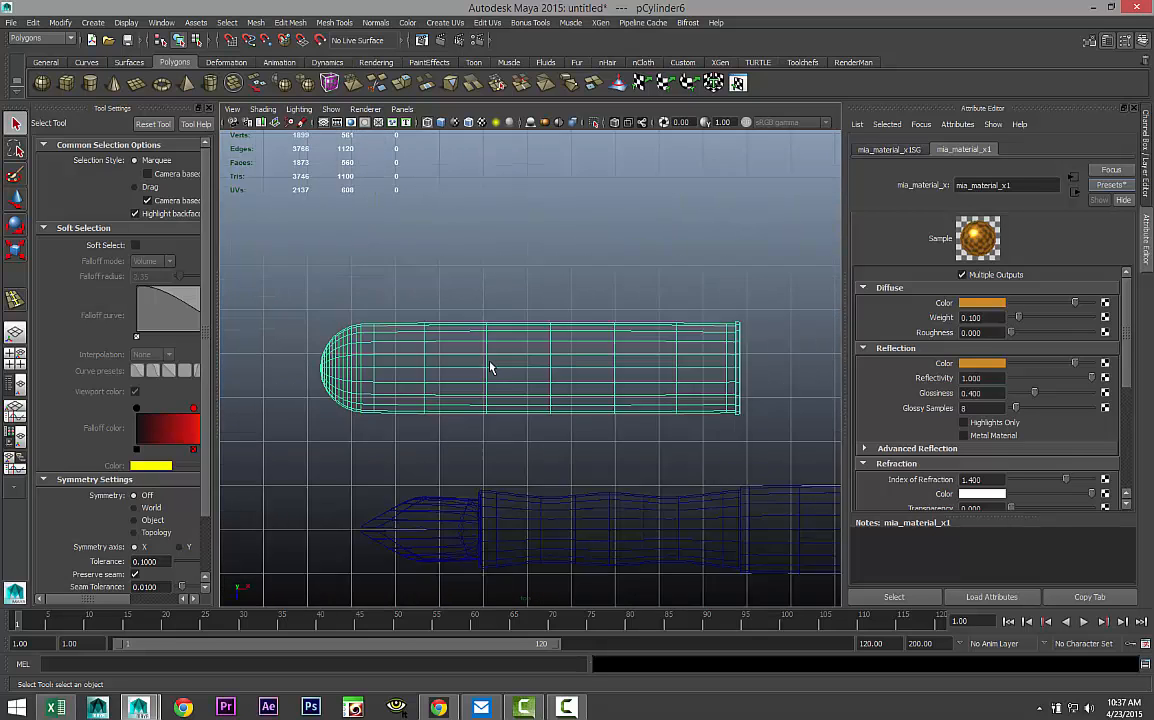
right_click(656, 367)
right_drag(656, 367, 662, 398)
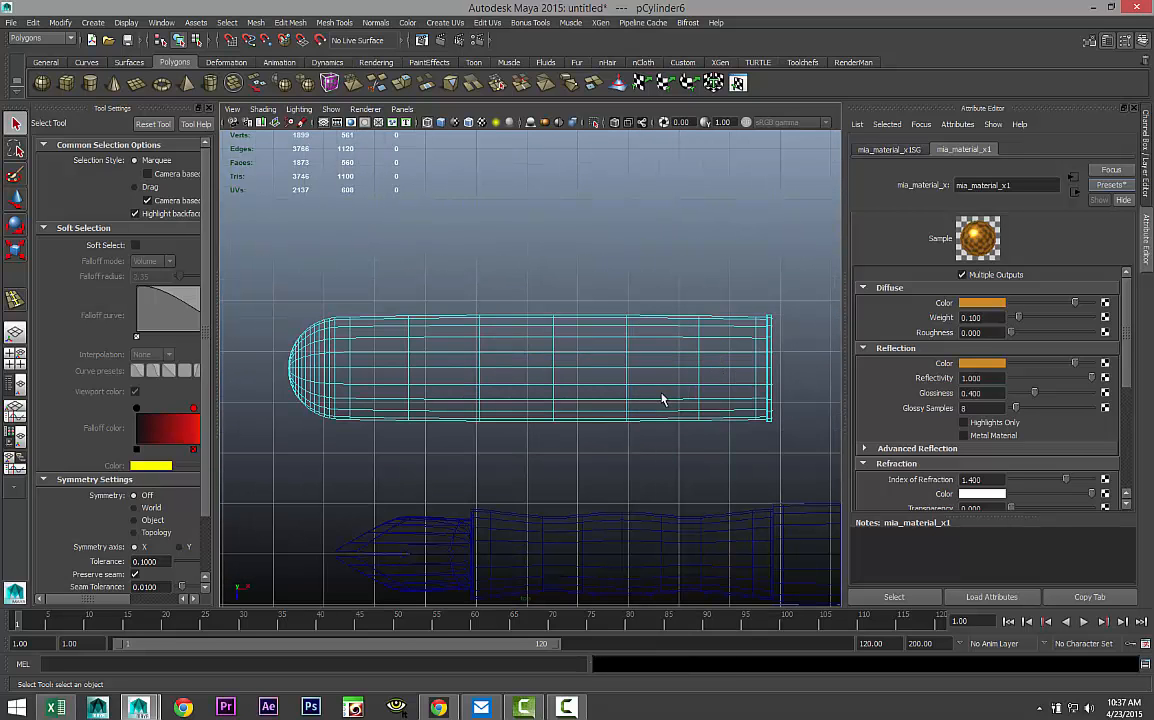
drag(262, 269, 762, 477)
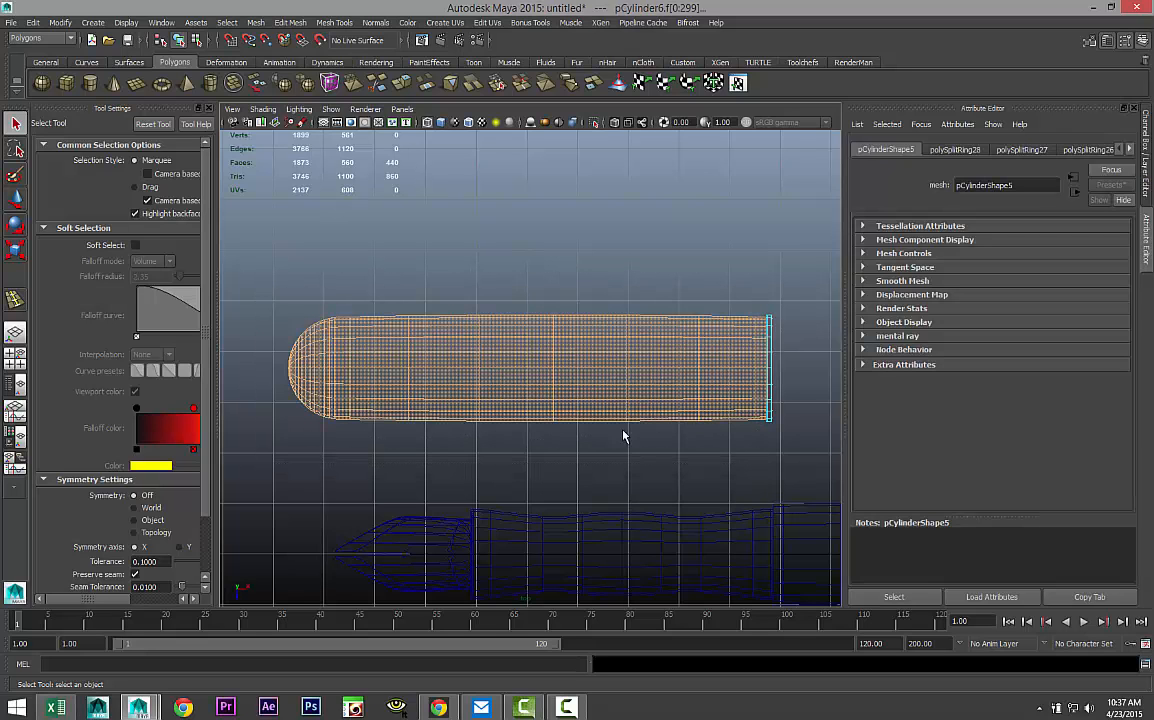
Assign a new Blinn material to the selected cap body faces in the perspective view.
click(16, 356)
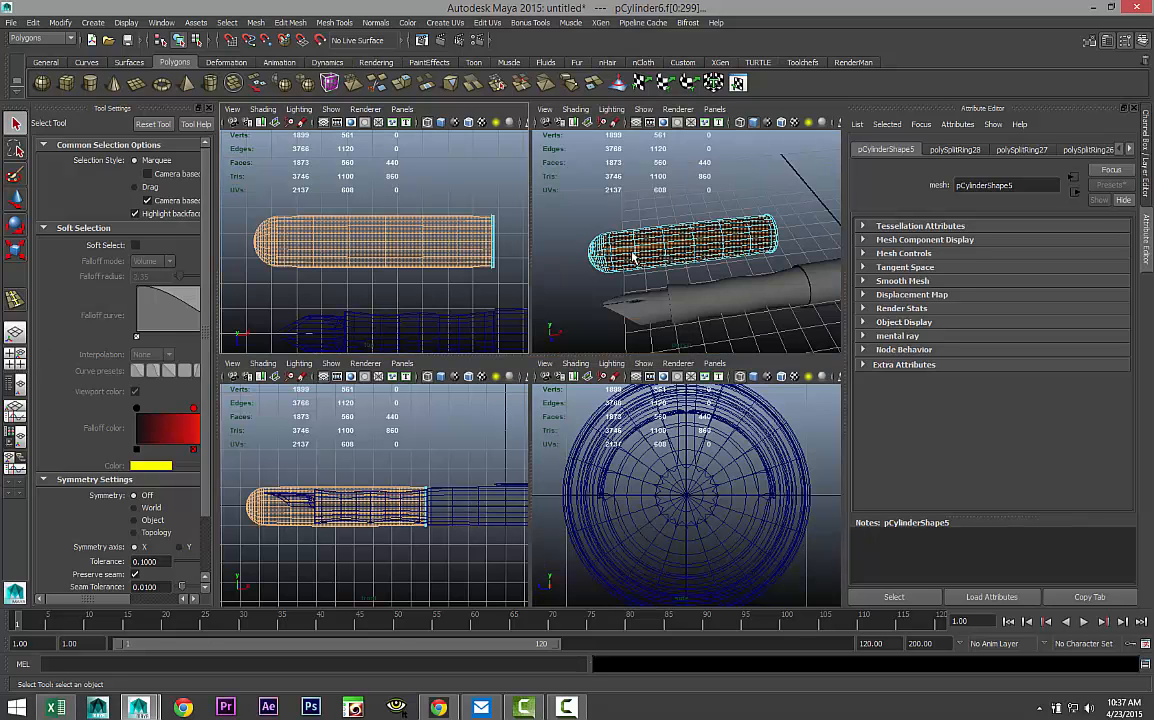
key(space)
right_click(507, 374)
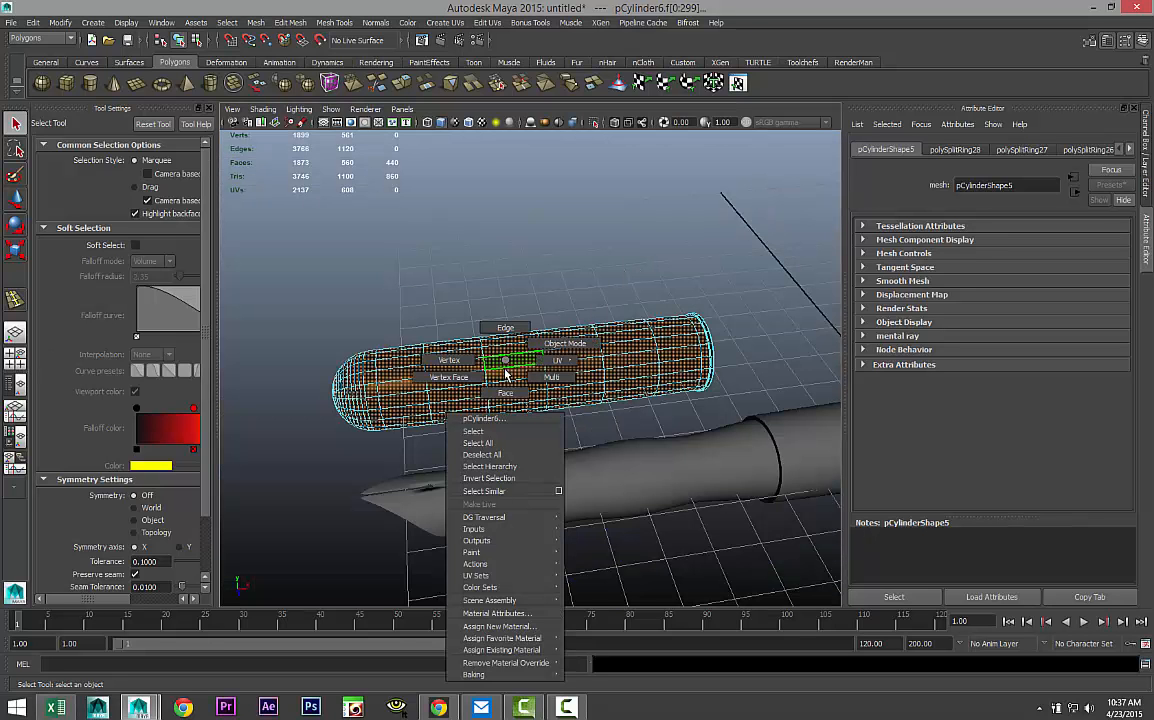
click(510, 626)
click(446, 281)
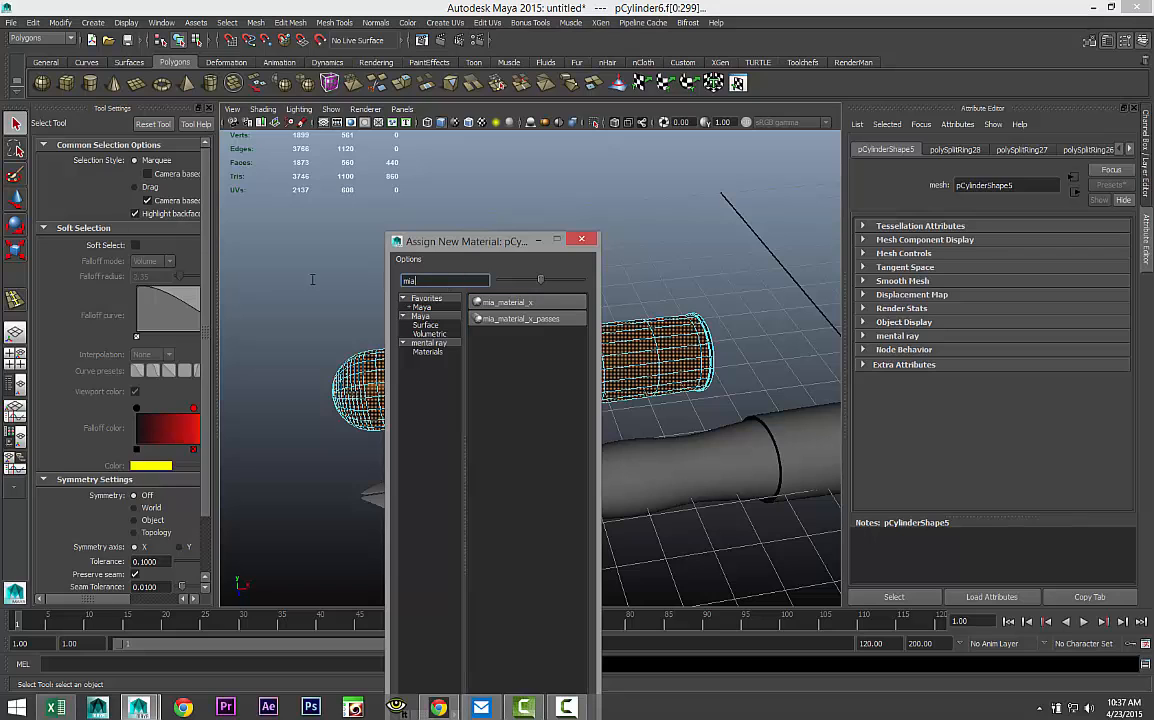
text(bli)
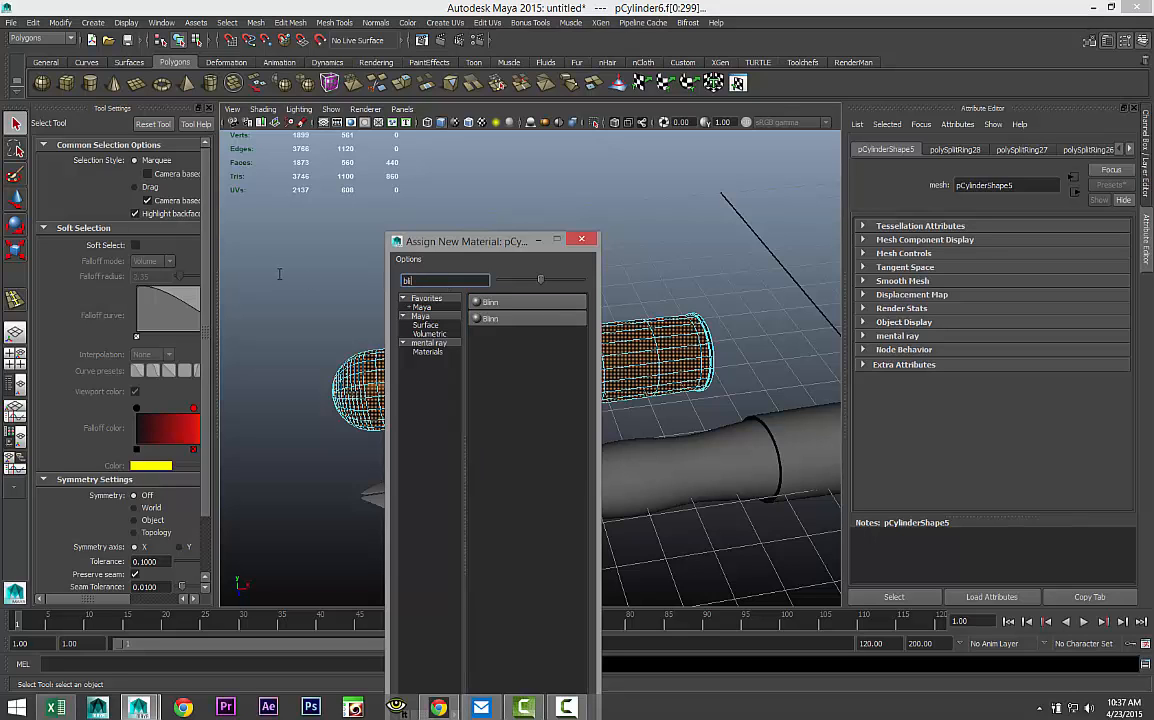
click(476, 319)
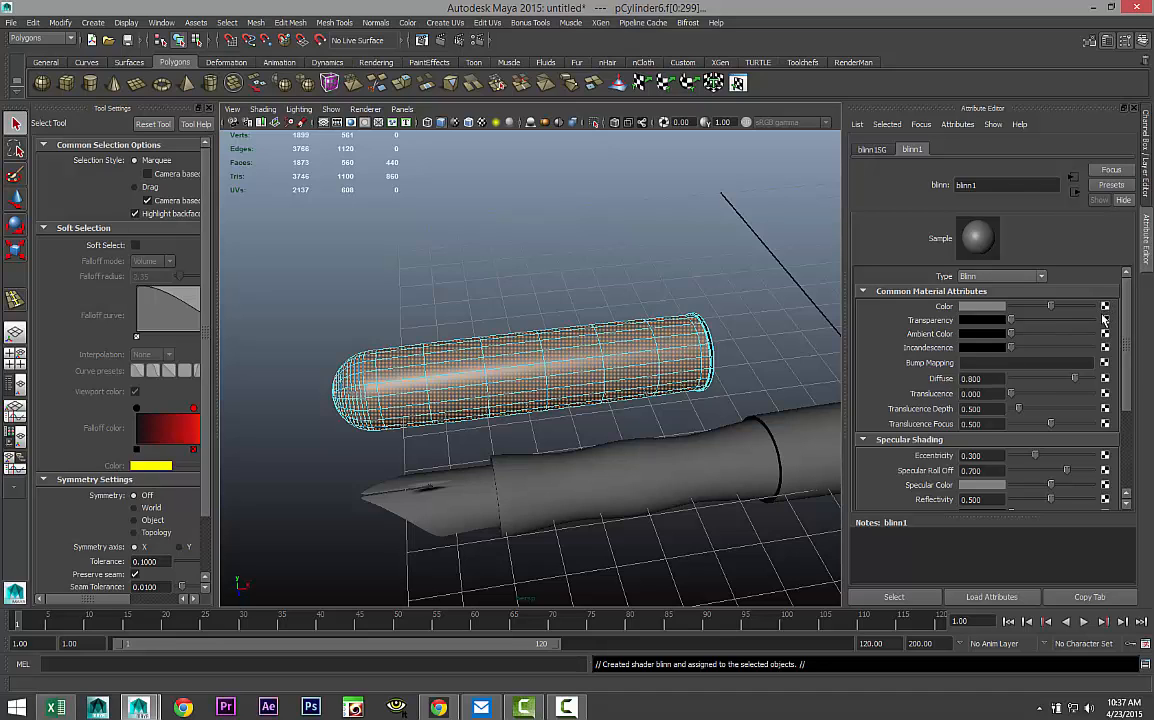
Map the Blinn's color with the file texture walnut texture.jpg from the Desktop and turn on textured display.
click(1105, 320)
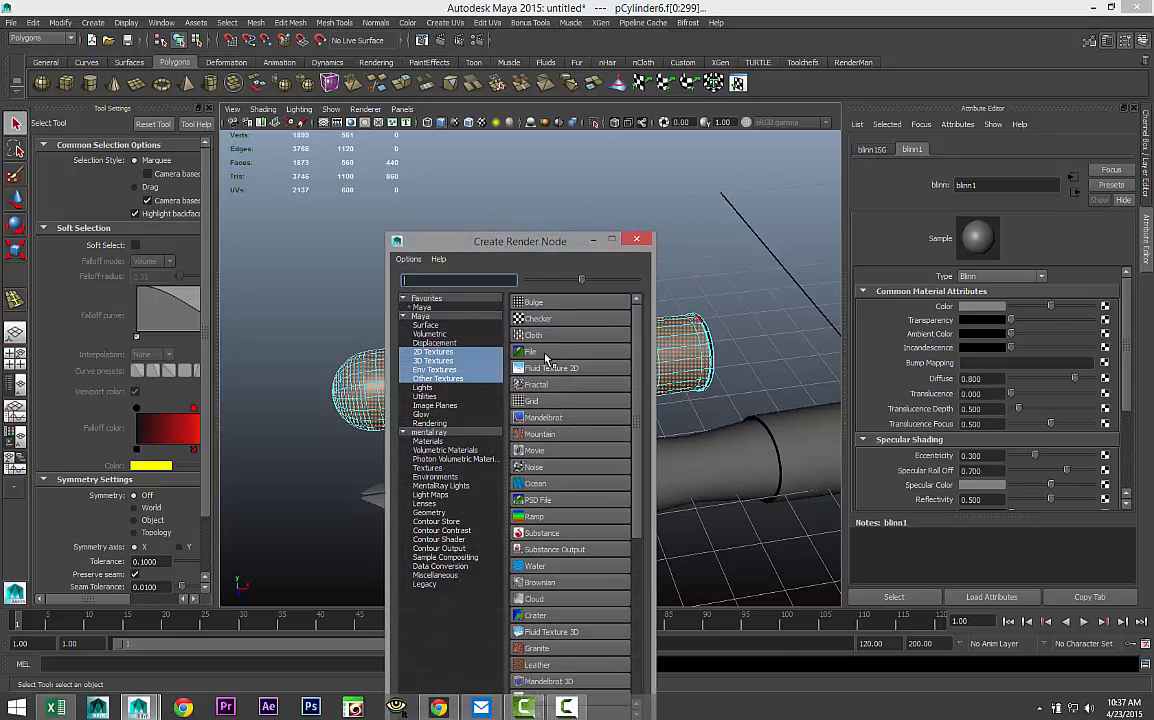
click(546, 358)
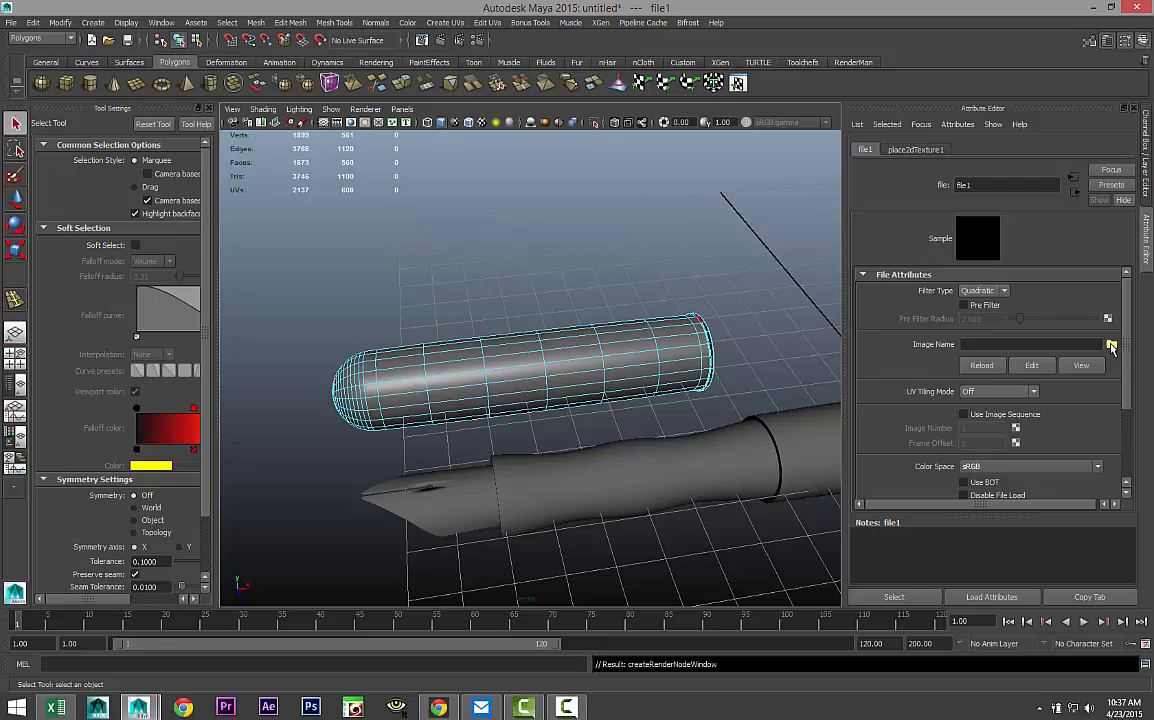
click(1111, 345)
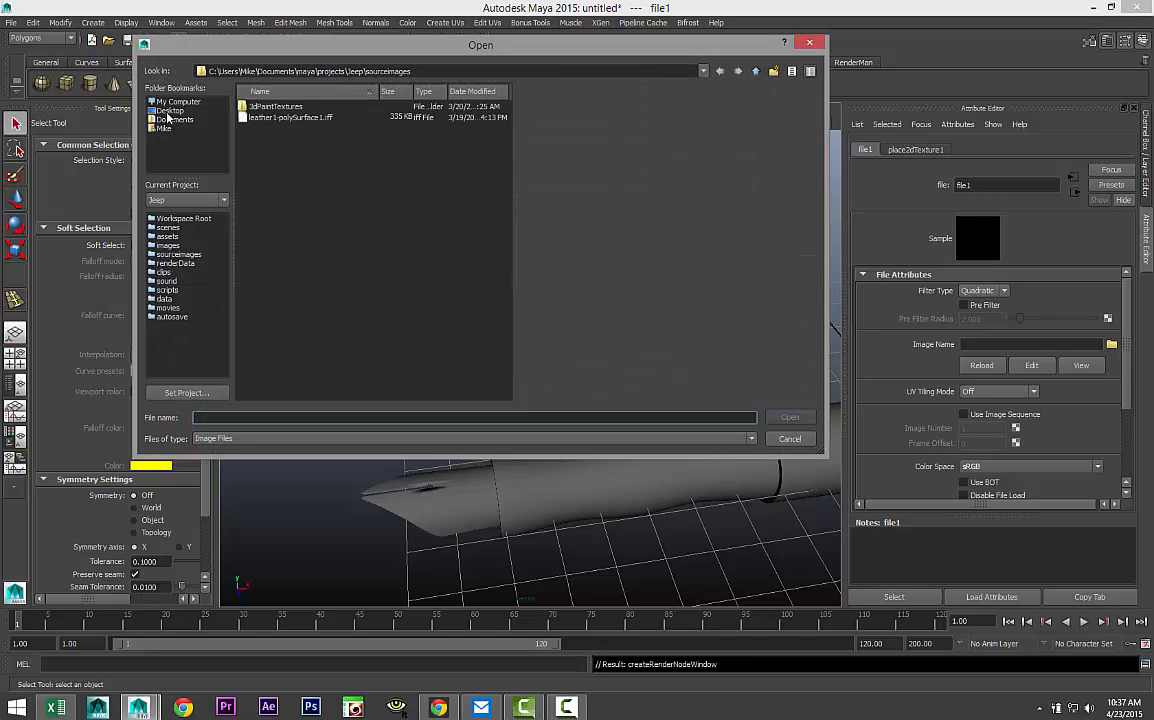
click(170, 111)
scroll(390, 290, down, 10)
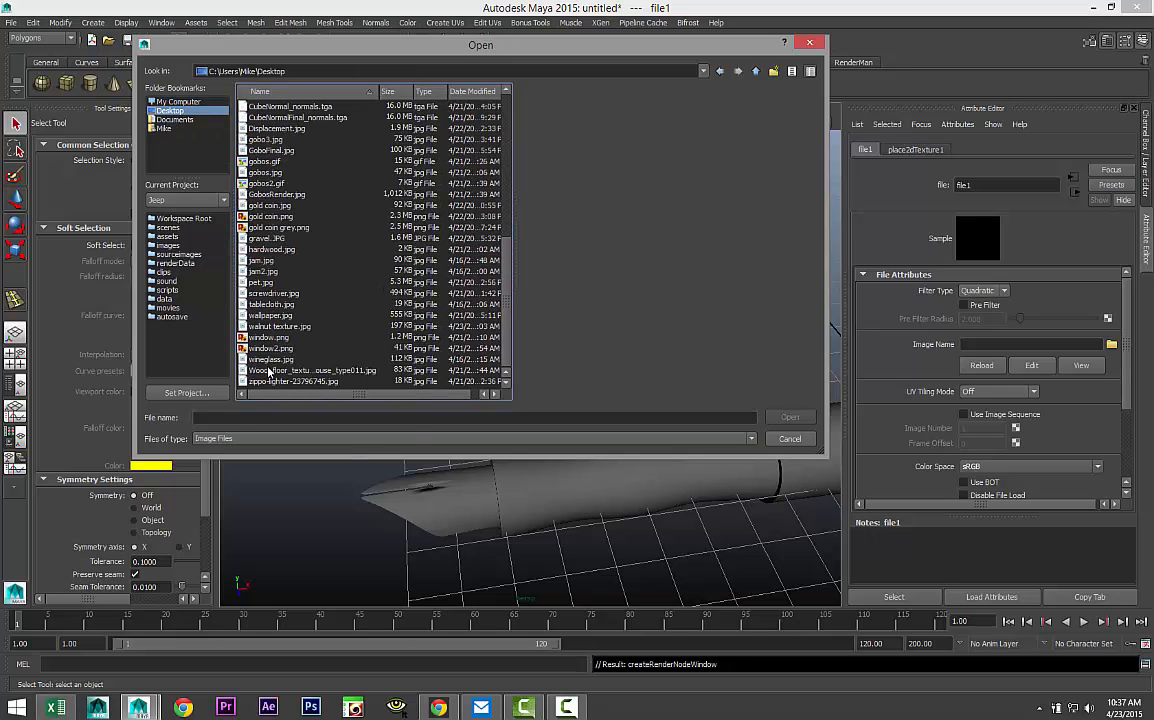
click(278, 327)
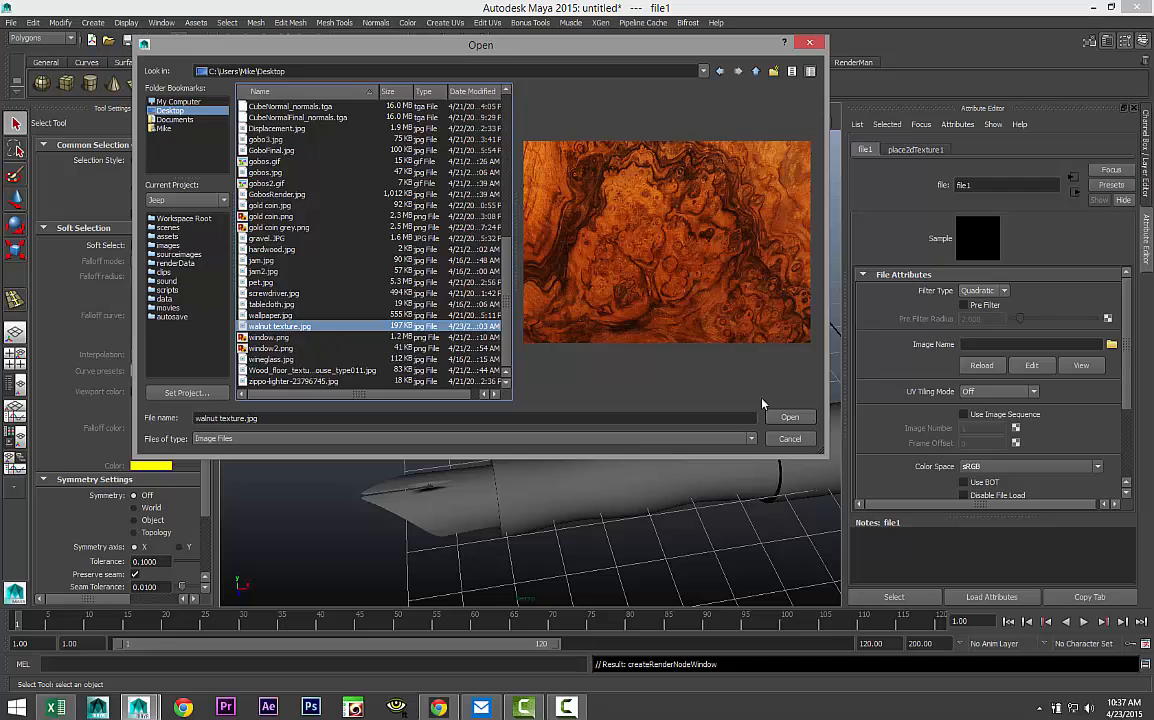
click(787, 418)
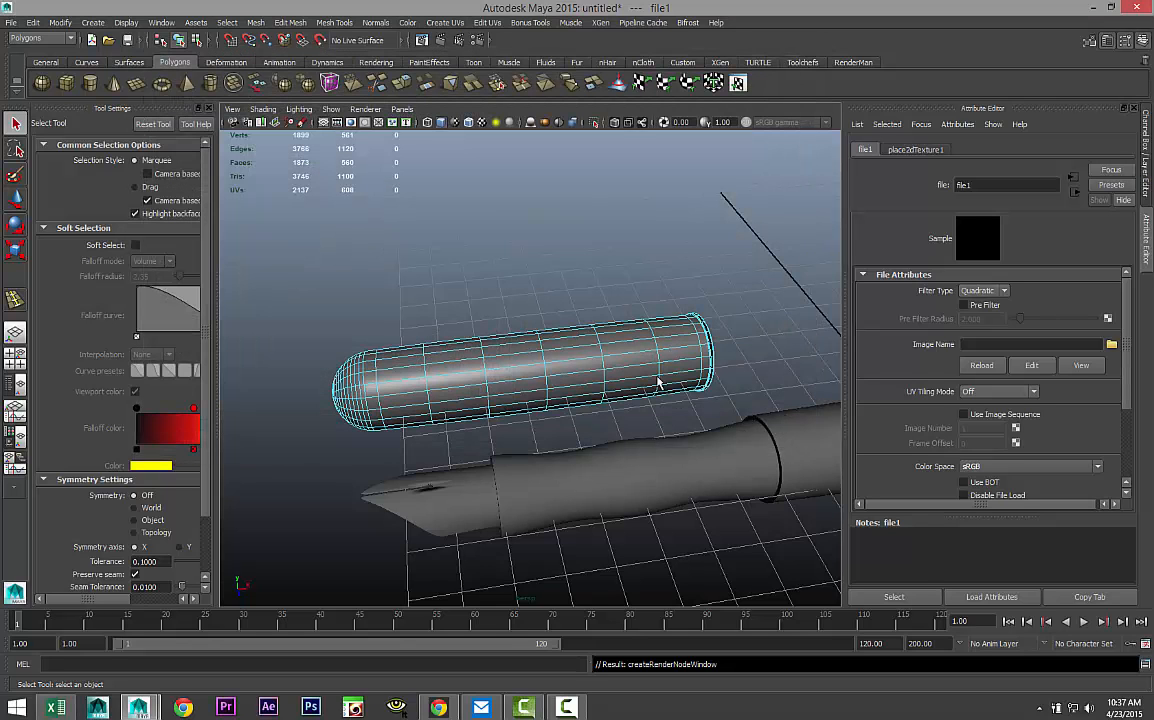
click(482, 122)
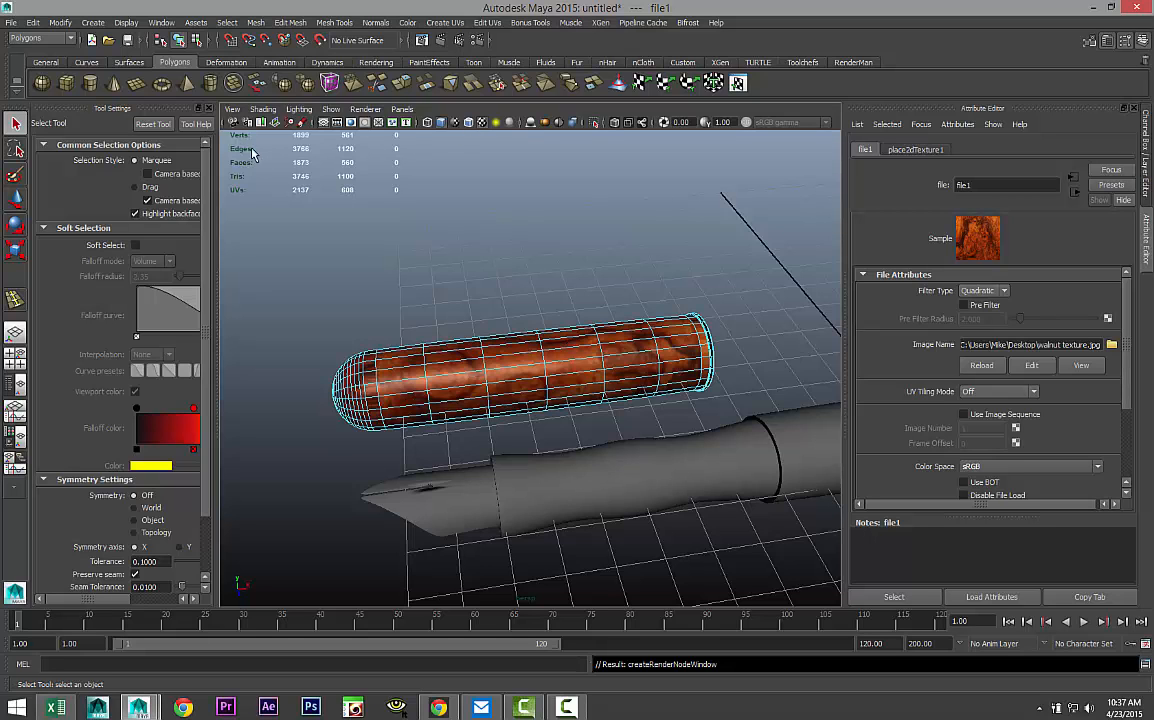
Hide the tool settings and inspect the walnut texture along the cap and around its rounded end.
click(208, 109)
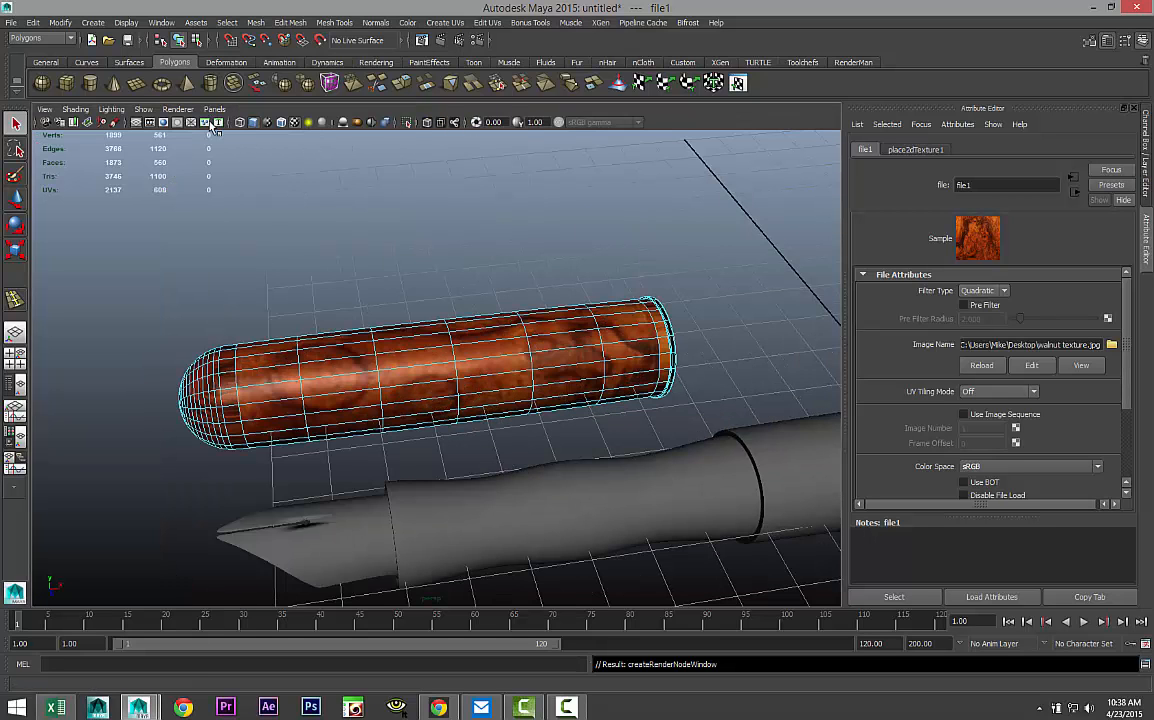
click(380, 276)
alt+drag(301, 330, 480, 383)
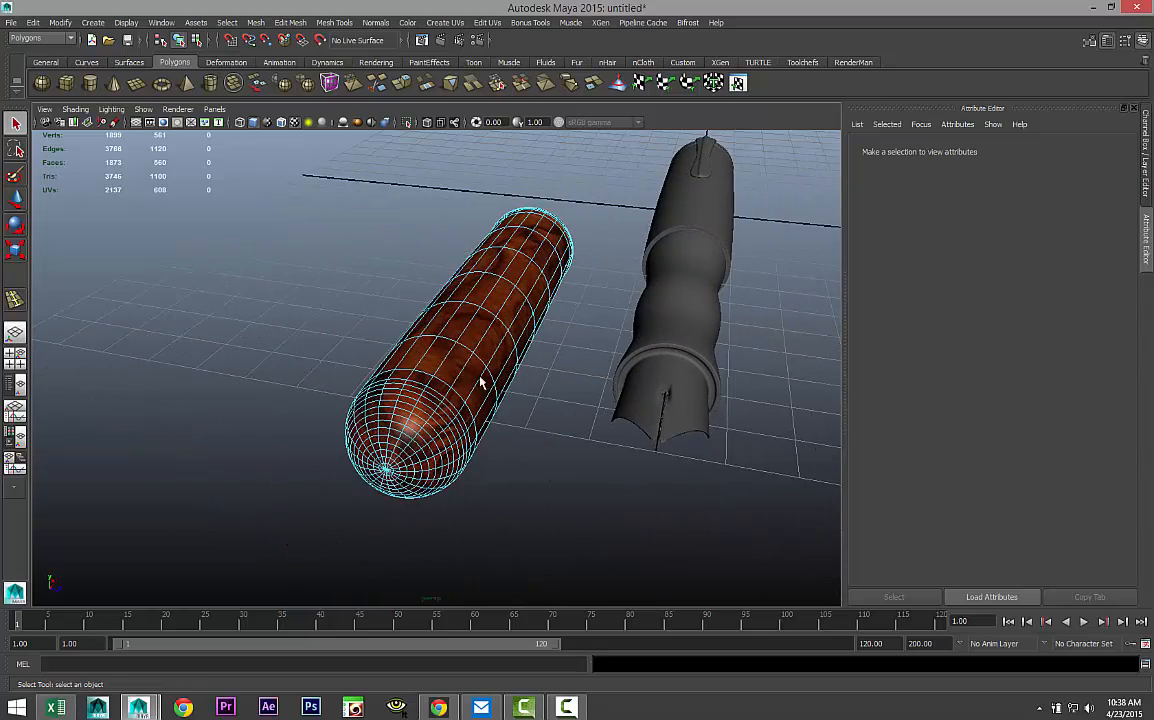
alt+drag(535, 465, 533, 491)
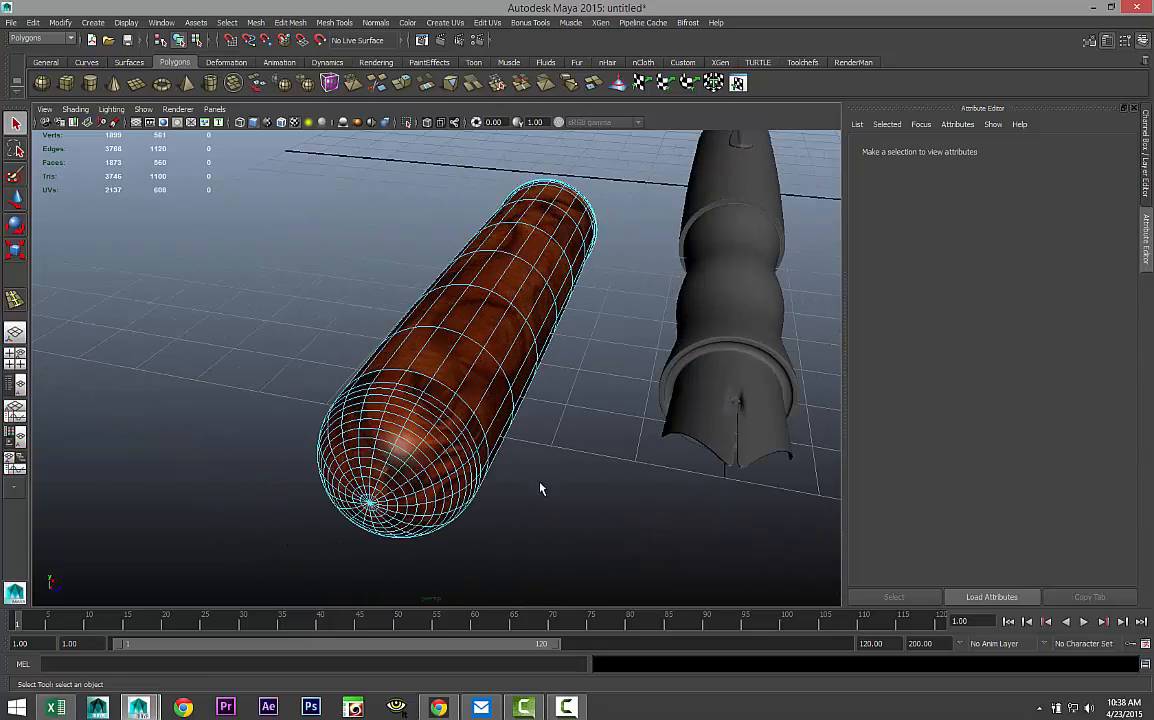
click(729, 327)
alt+drag(566, 440, 544, 465)
Try Cylindrical Mapping on the whole cap and check how the walnut grain wraps around it.
right_drag(406, 387, 428, 379)
click(432, 382)
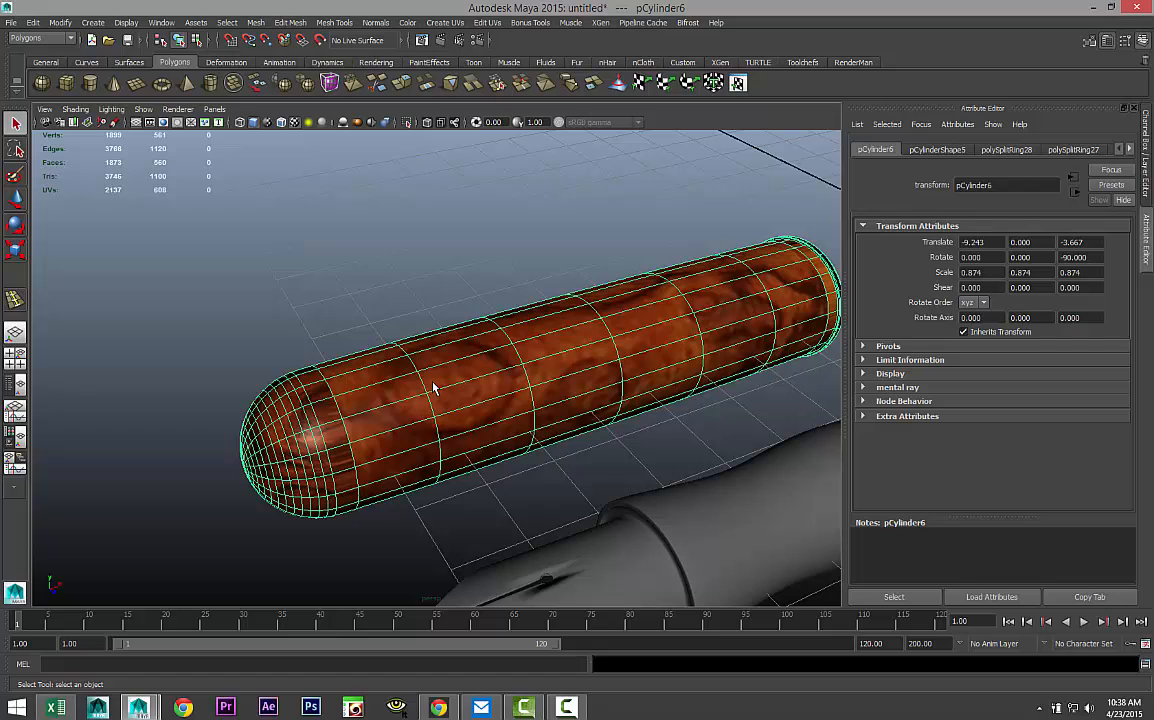
click(445, 22)
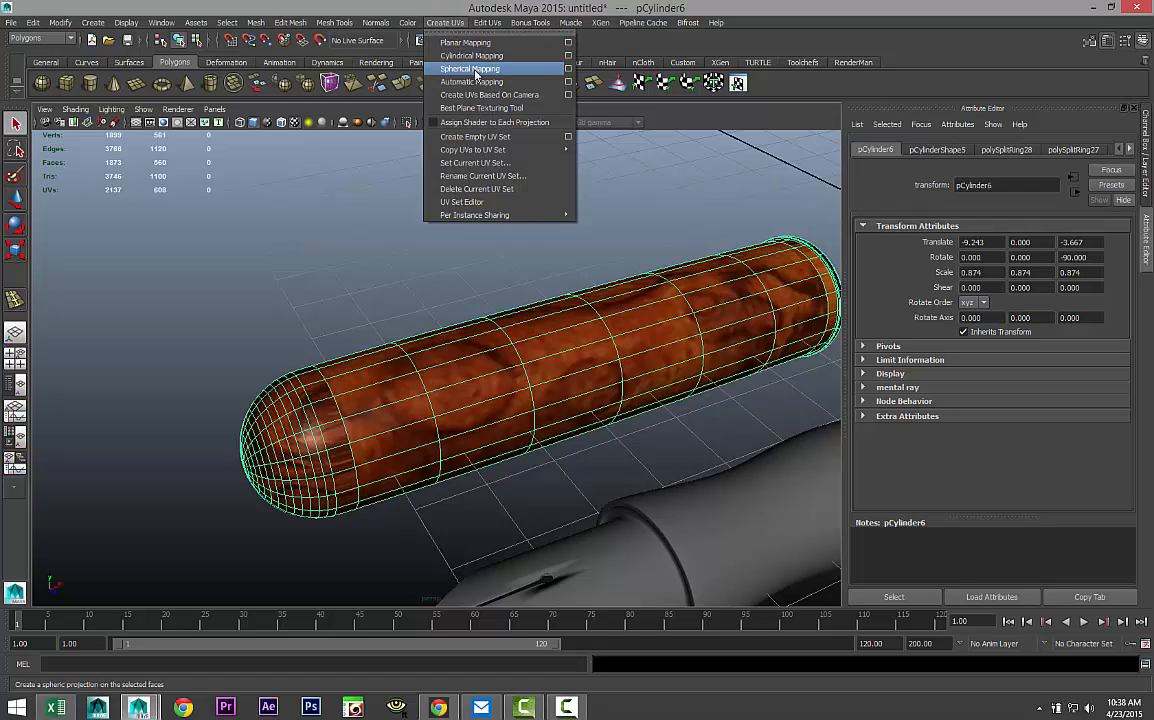
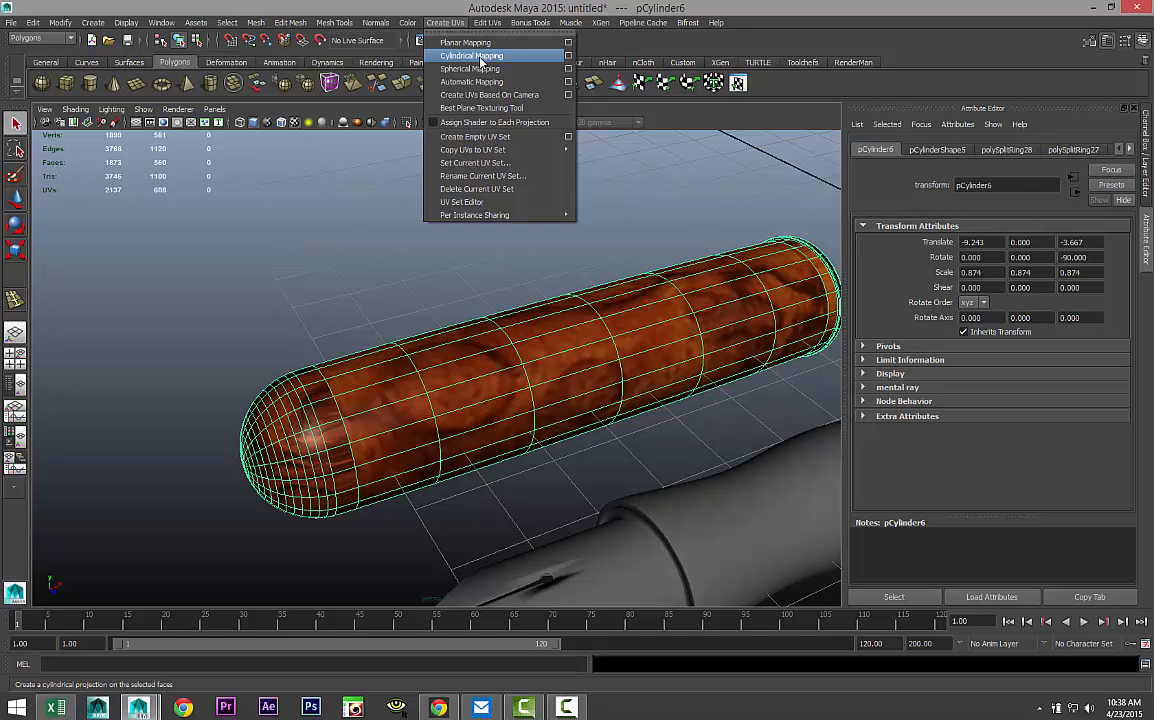
click(480, 56)
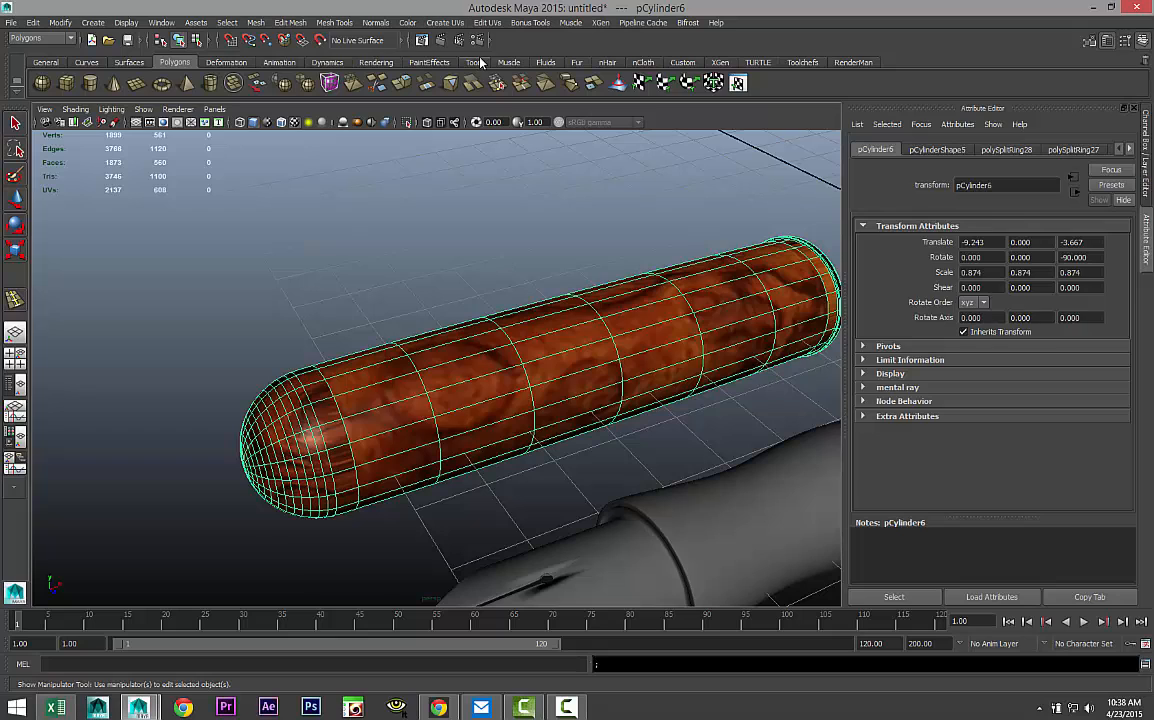
click(350, 242)
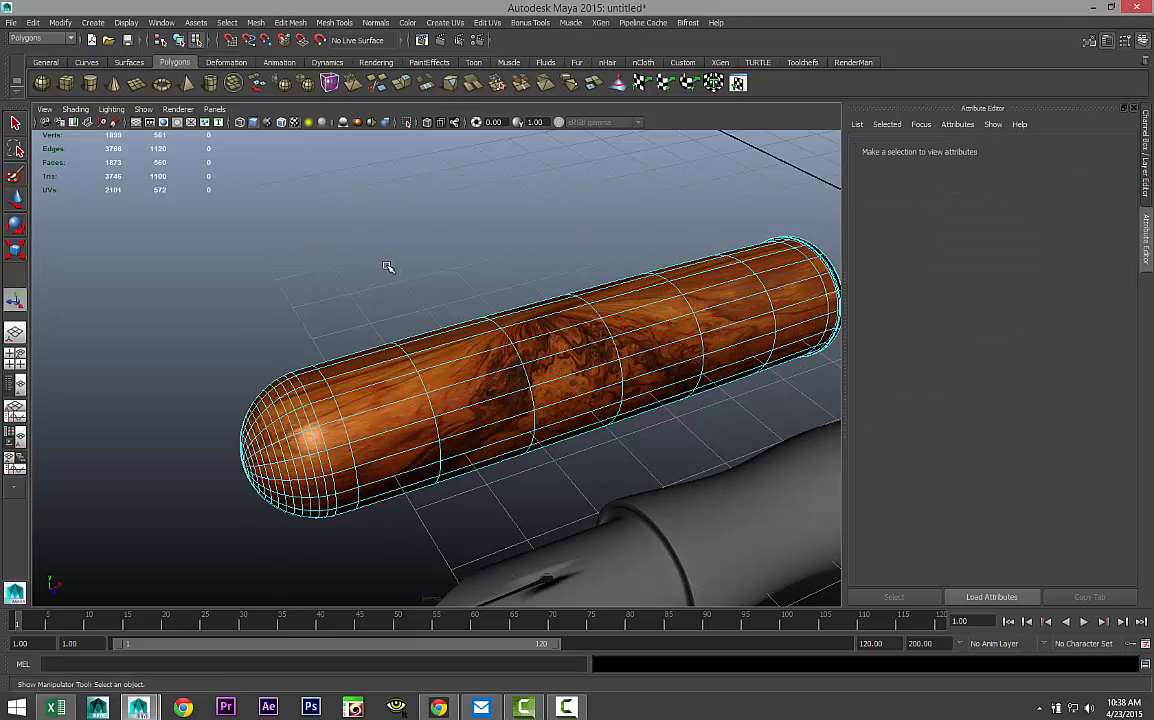
click(700, 543)
alt+drag(417, 477, 408, 514)
click(495, 437)
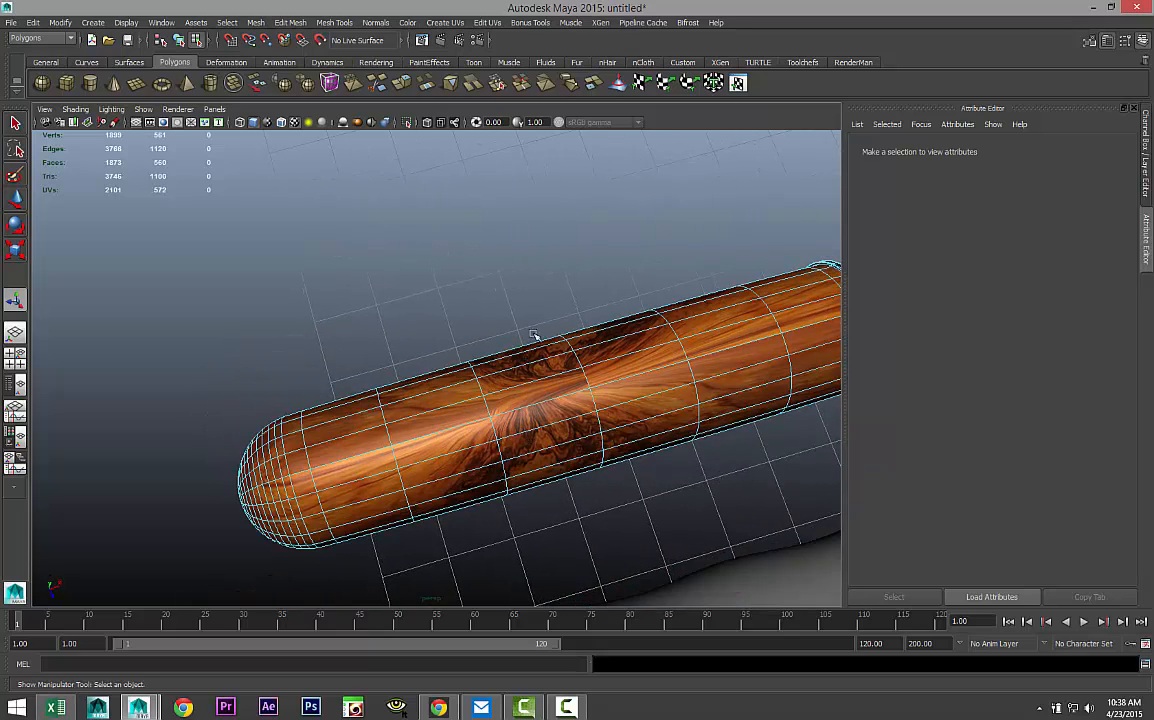
Try Automatic Mapping on the whole cap and check the walnut grain from several sides.
right_drag(563, 361, 615, 340)
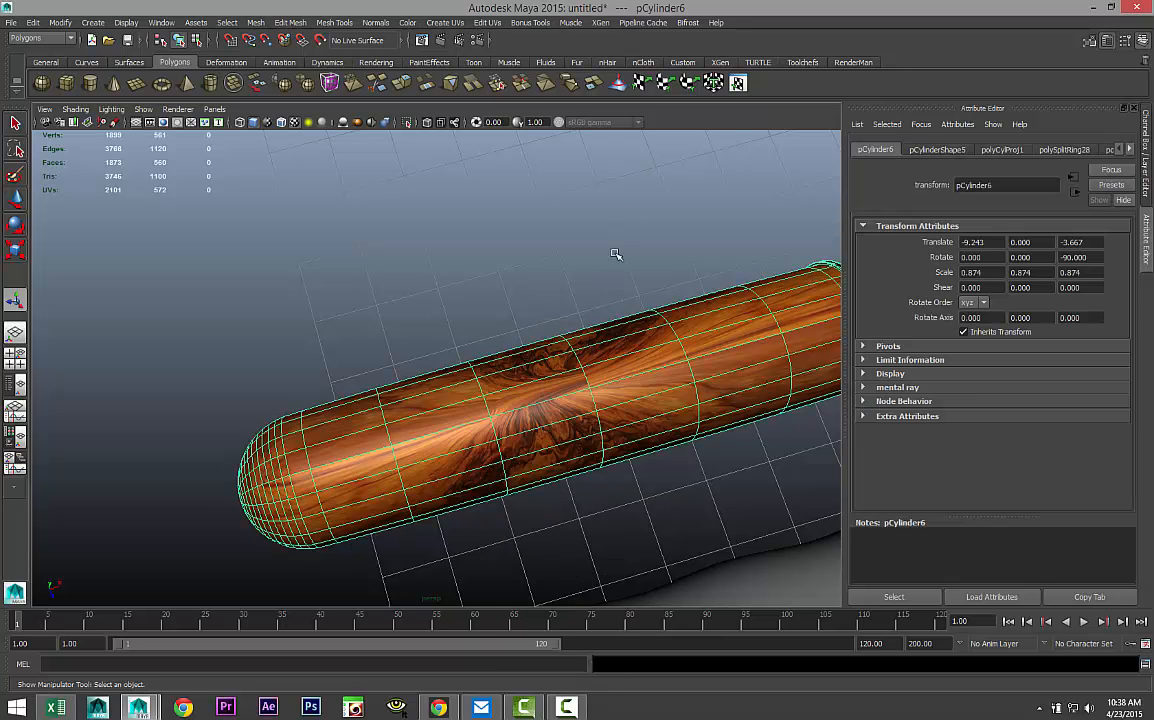
click(445, 22)
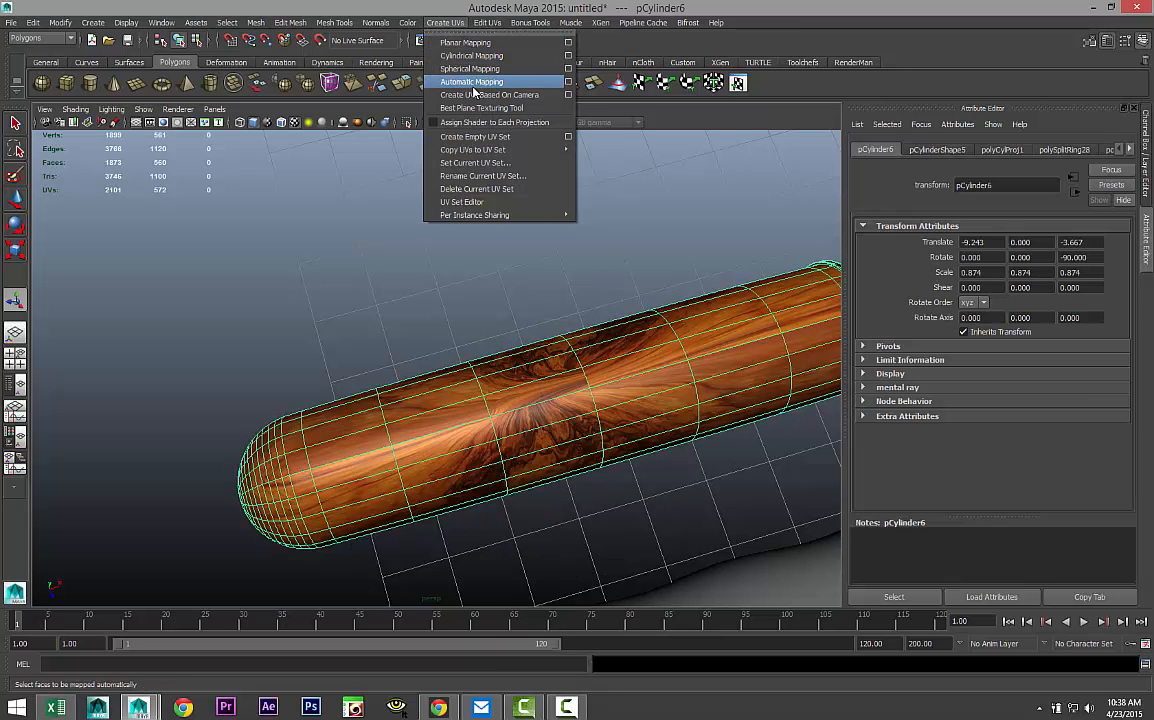
click(473, 82)
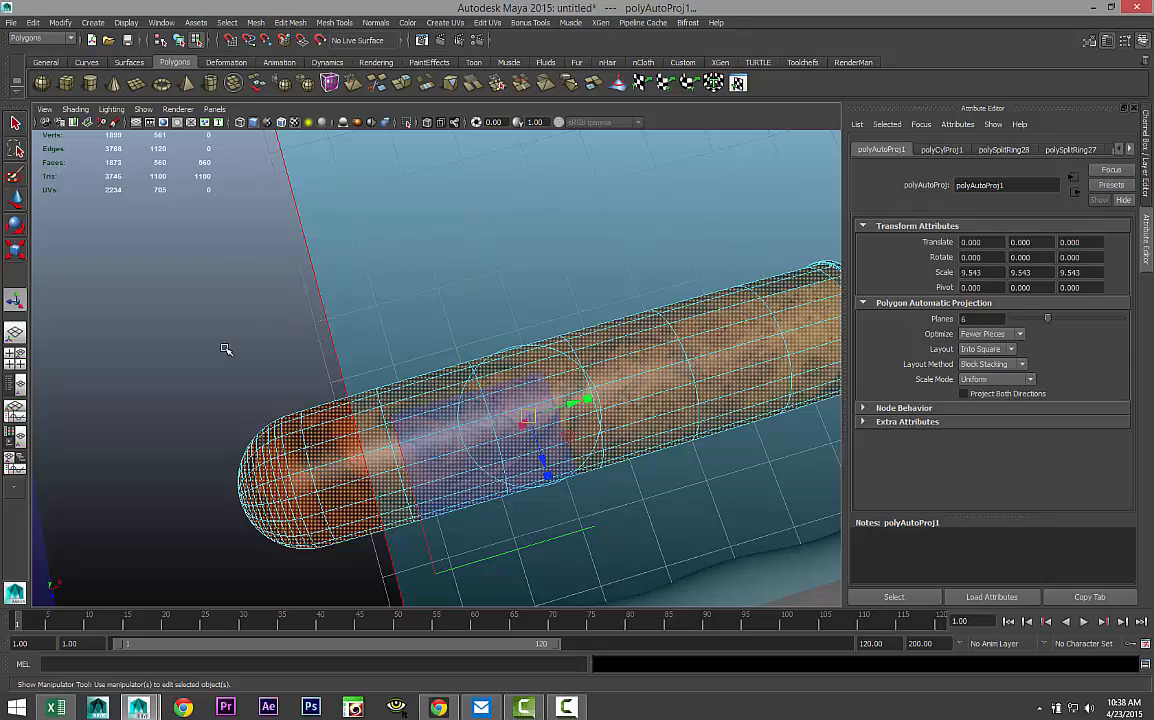
click(220, 361)
alt+drag(220, 361, 473, 393)
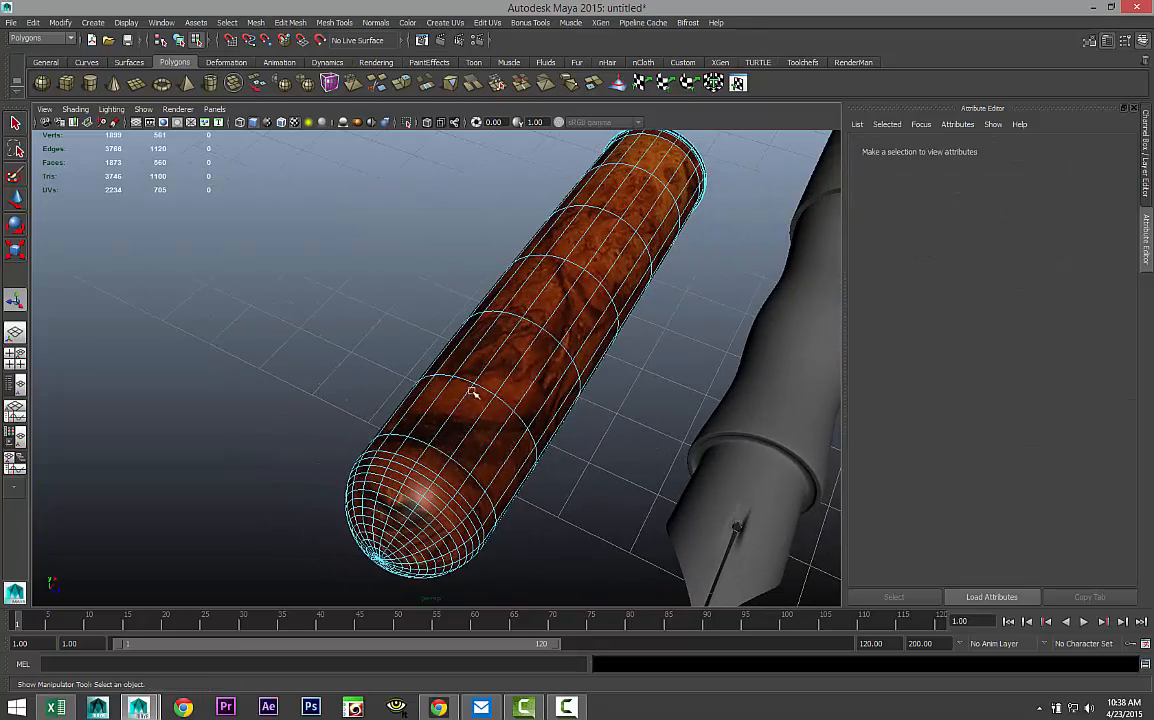
click(773, 414)
alt+drag(608, 443, 647, 474)
alt+drag(682, 457, 700, 430)
click(419, 300)
Reproject the whole cap's UVs with Cylindrical Mapping.
right_drag(470, 261, 502, 258)
click(502, 260)
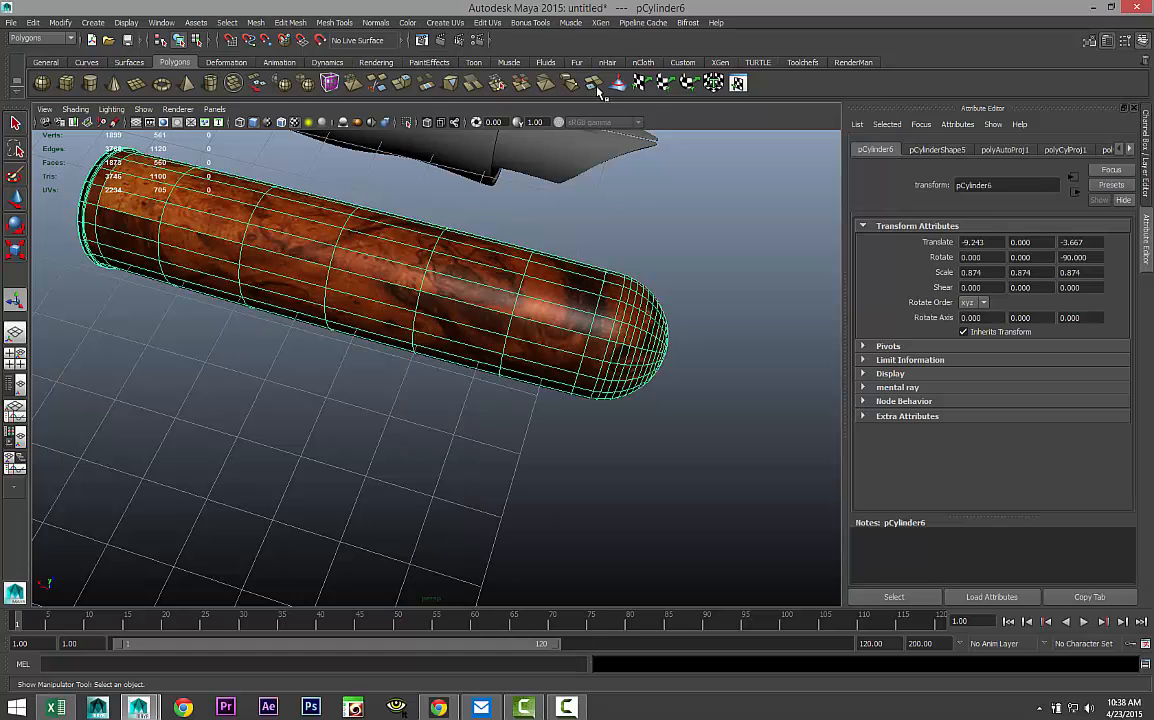
click(446, 22)
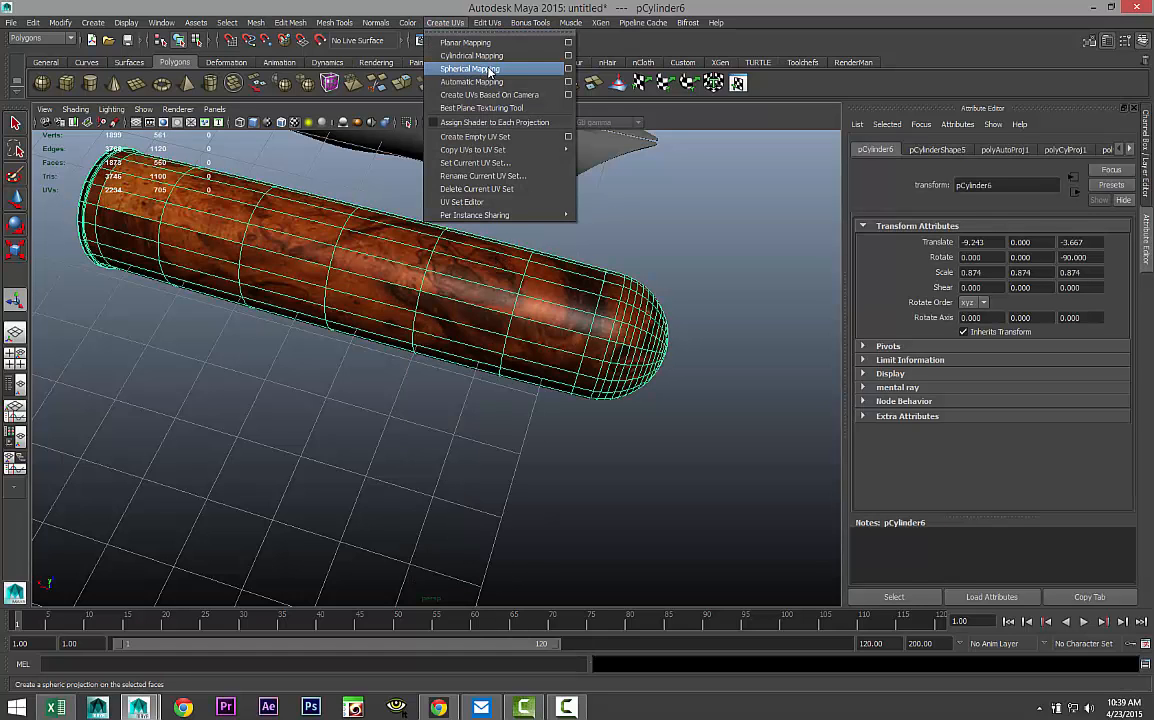
click(480, 56)
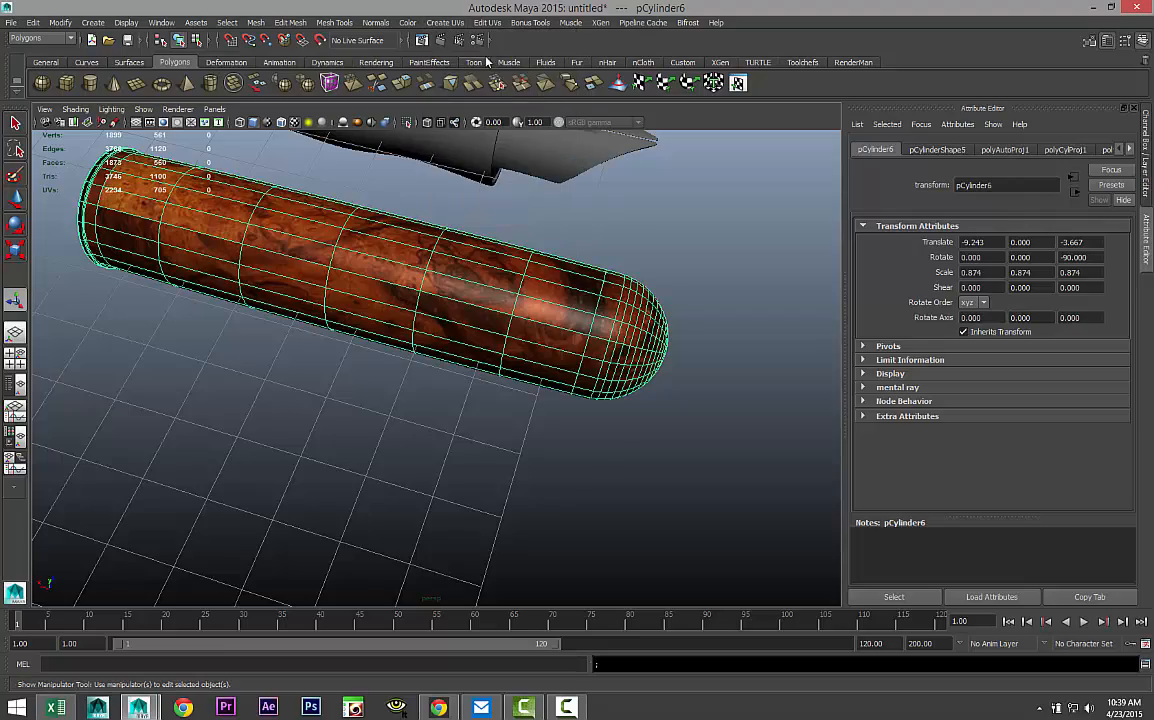
alt+right_drag(505, 400, 561, 445)
alt+drag(561, 445, 461, 456)
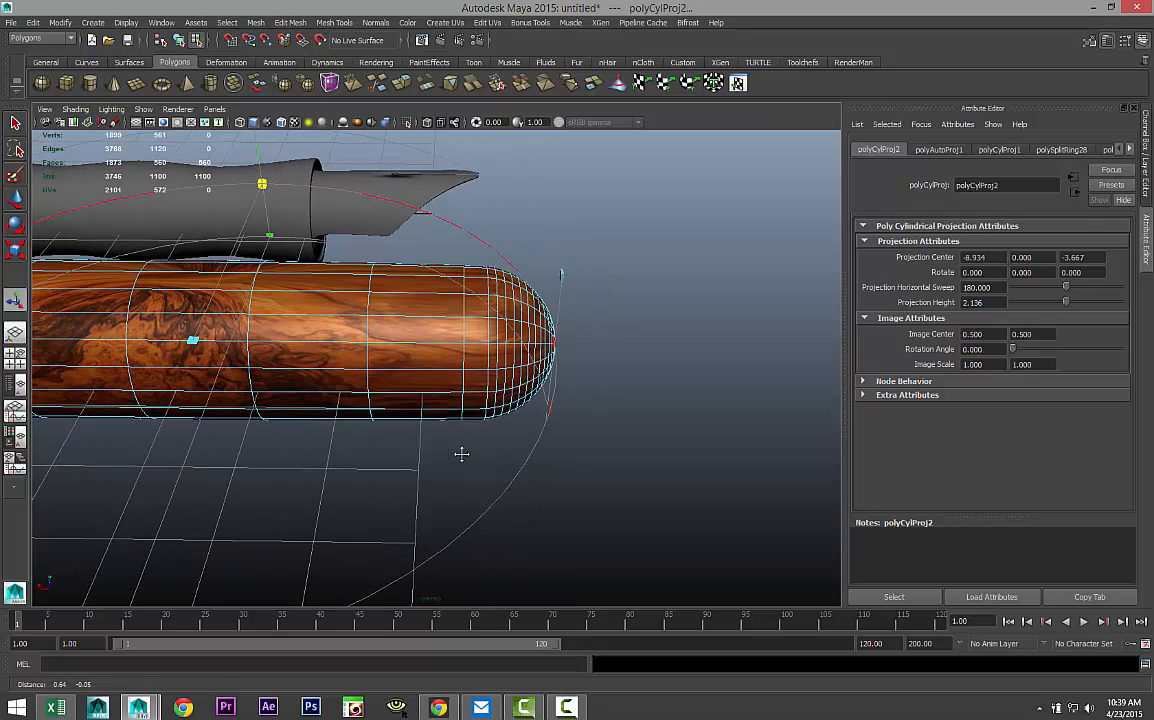
Extrude the ring of faces just below the cap's rounded end and scale it up uniformly to about 1.046.
alt+drag(569, 466, 578, 463)
alt+drag(654, 421, 602, 423)
click(456, 332)
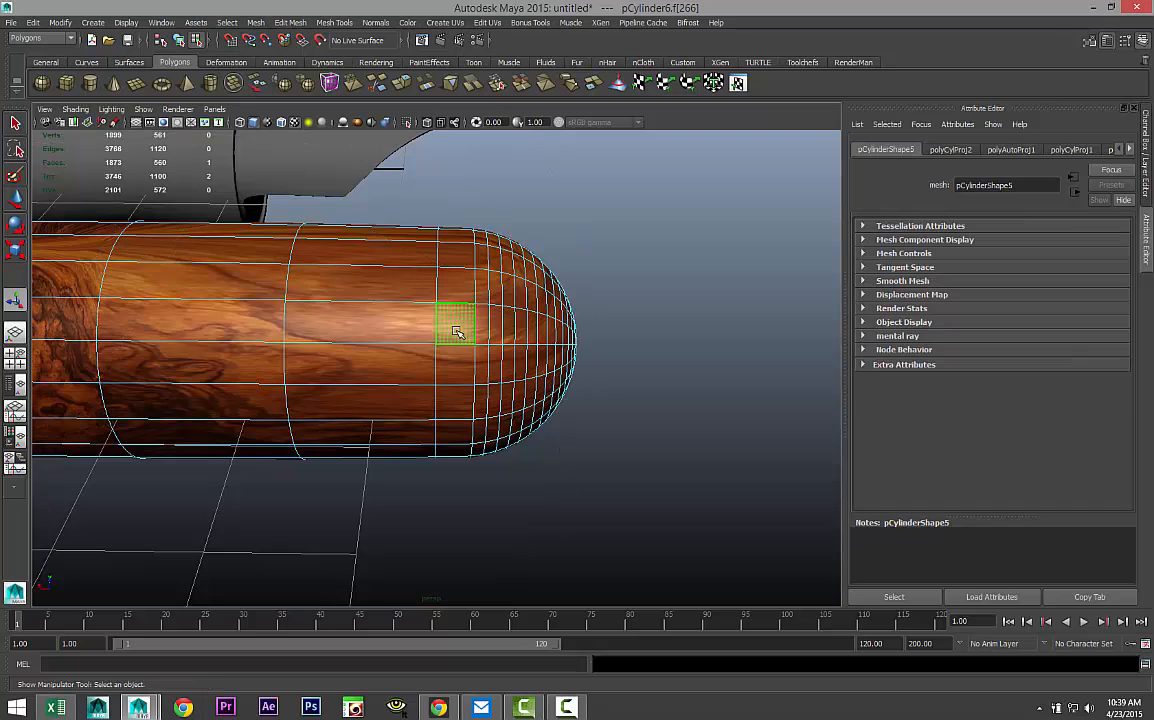
shift+double_click(456, 288)
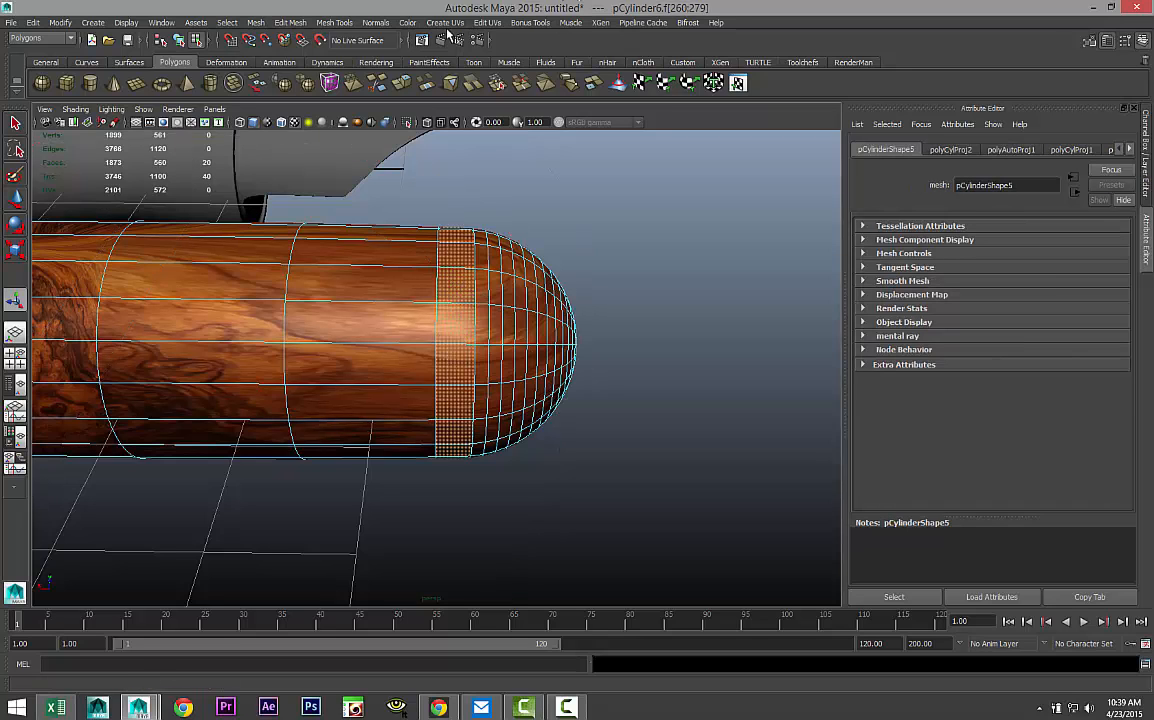
click(305, 23)
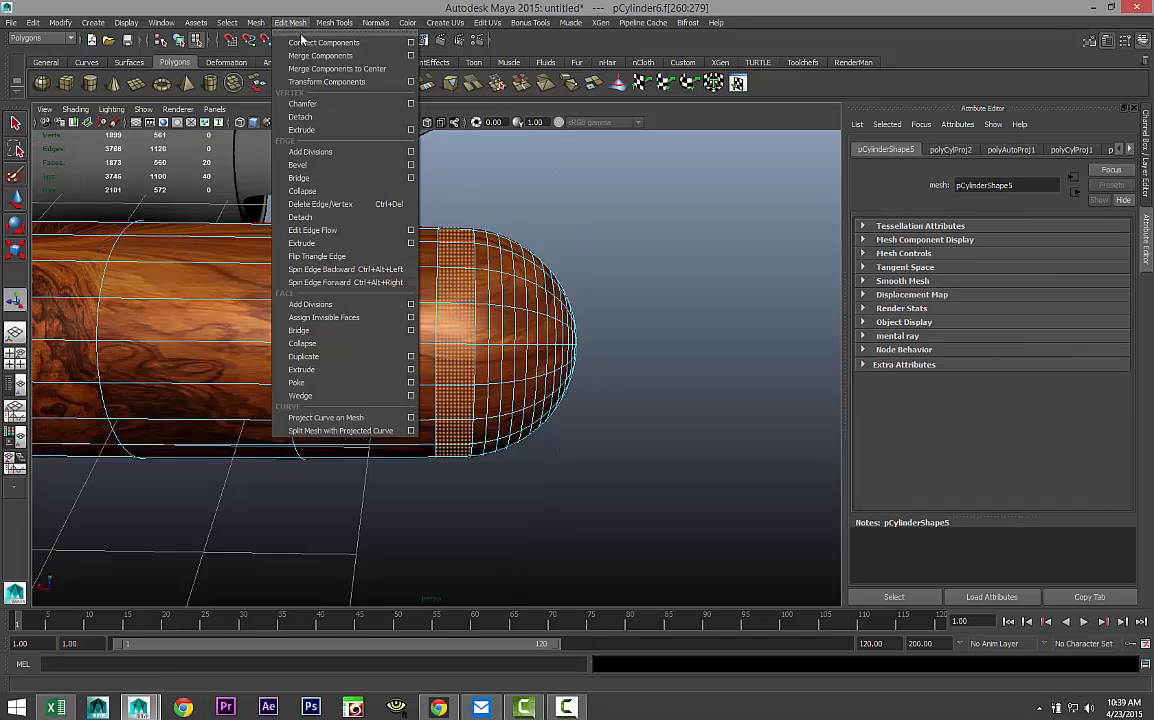
click(338, 371)
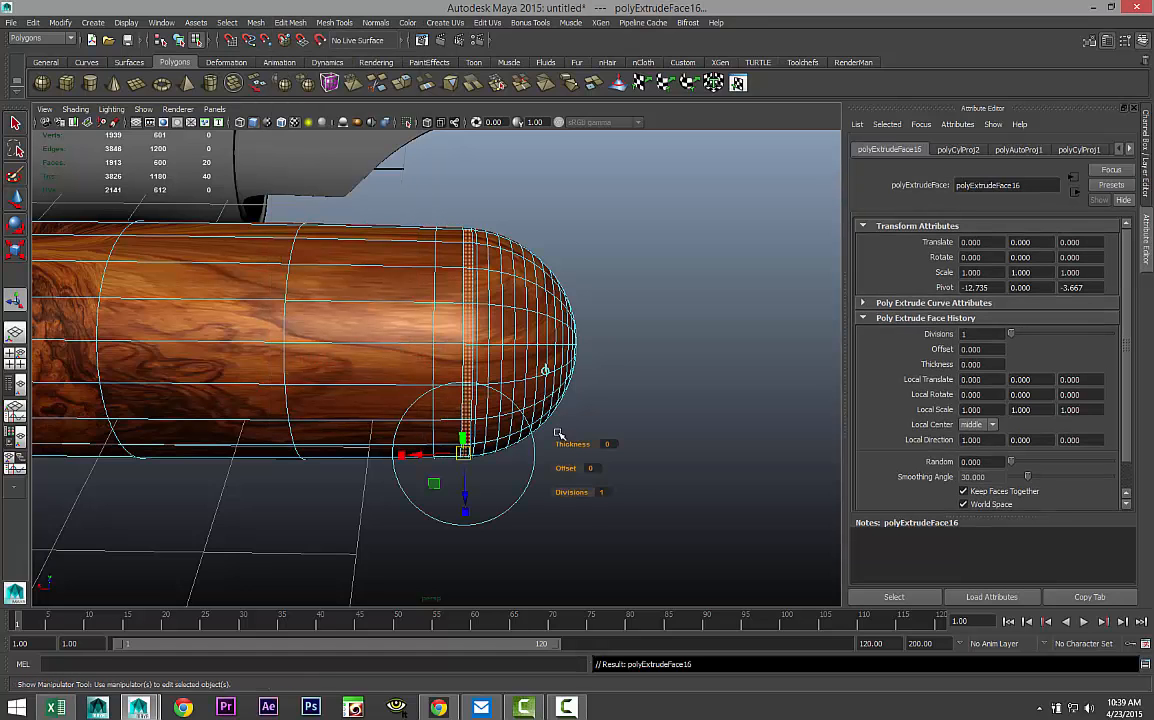
key(r)
drag(465, 344, 469, 346)
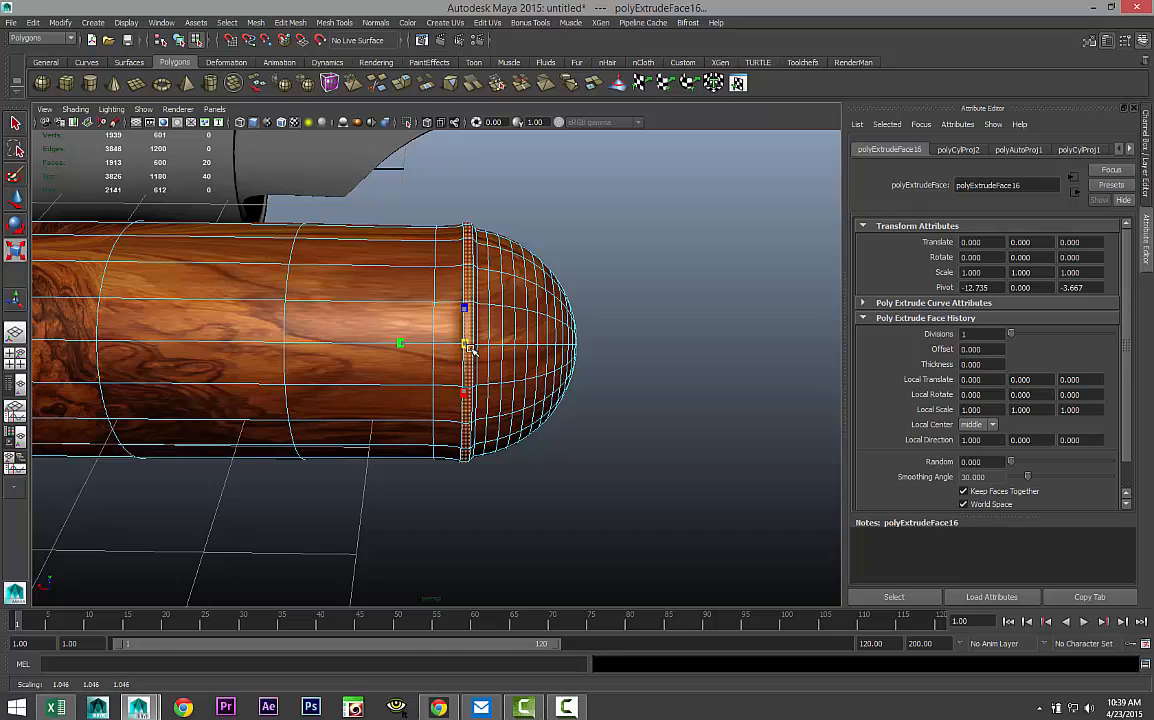
click(597, 413)
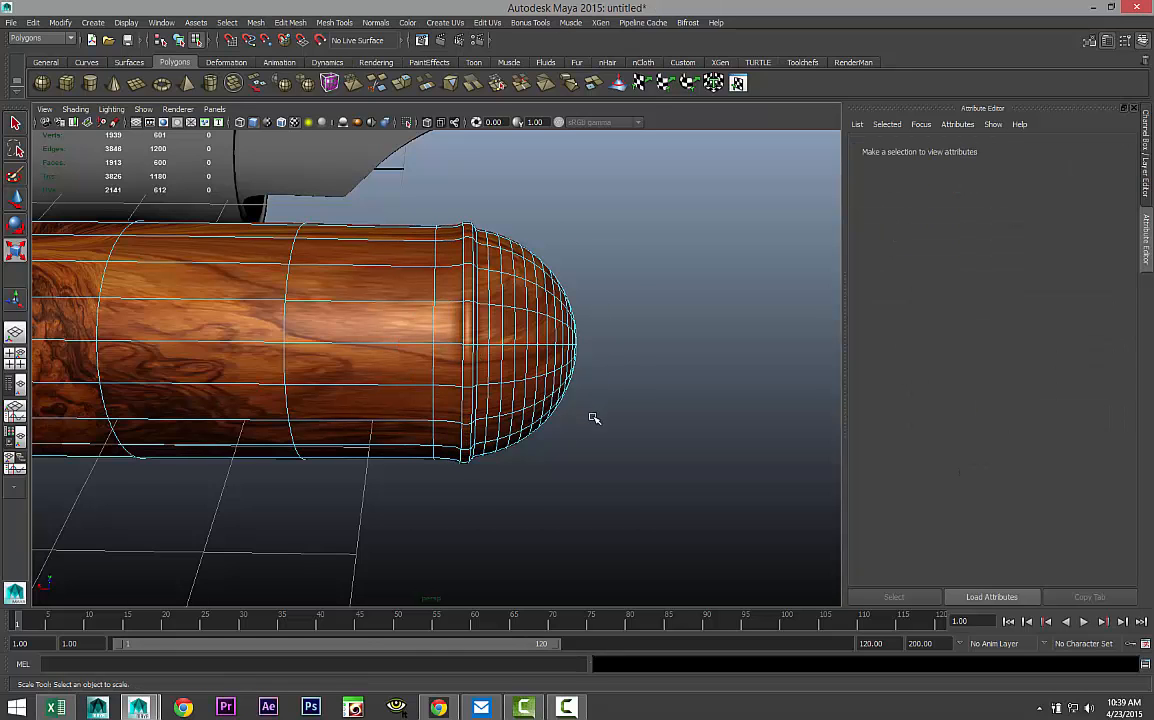
Select the raised band's full outer face loop beside the cap's rounded end and assign the existing copper material to it.
scroll(594, 418, up, 2)
click(489, 312)
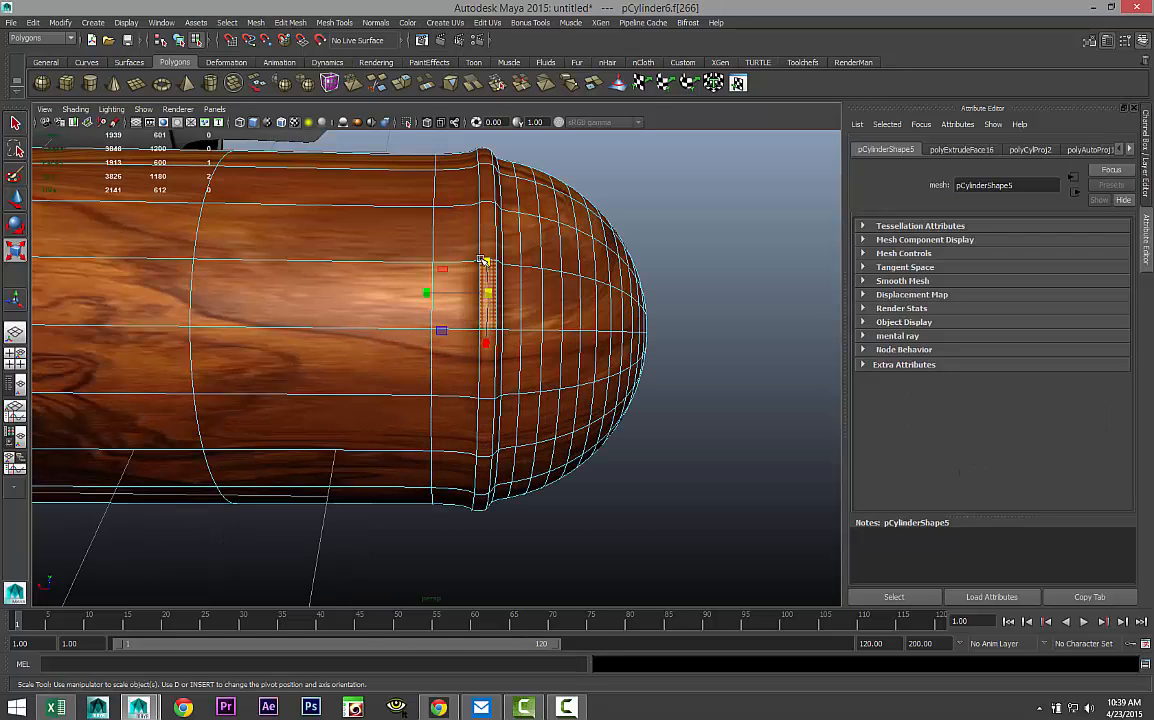
double_click(485, 245)
alt+drag(400, 368, 410, 443)
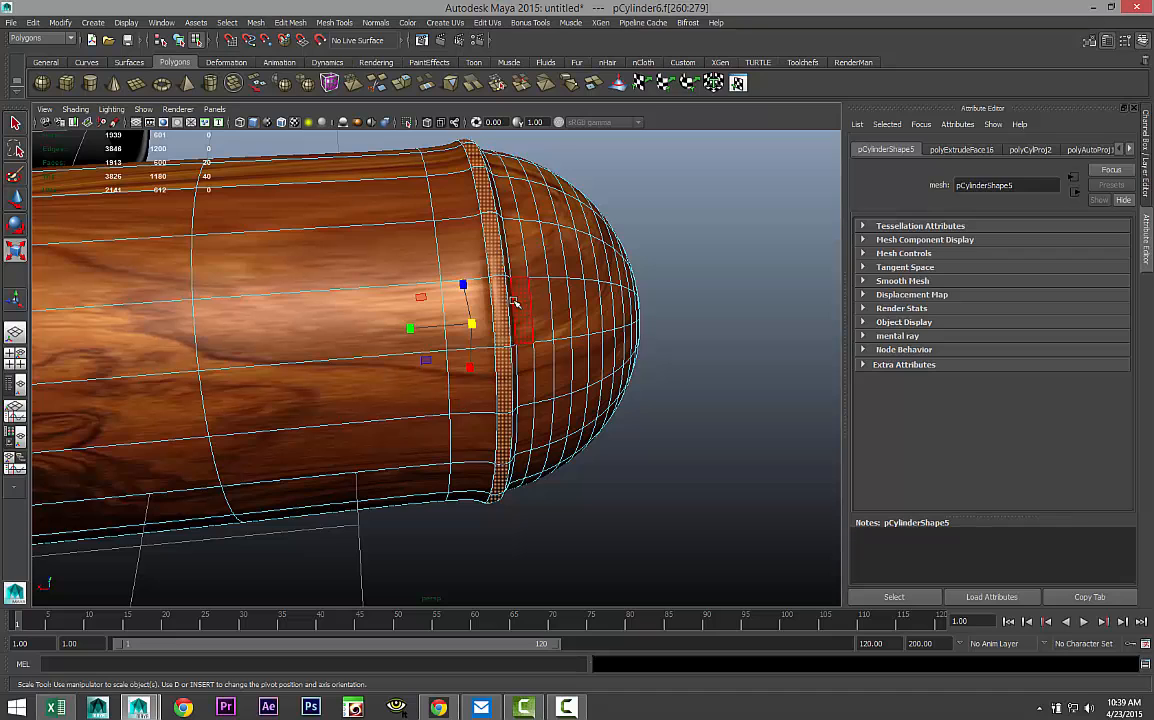
right_drag(492, 260, 589, 573)
click(645, 496)
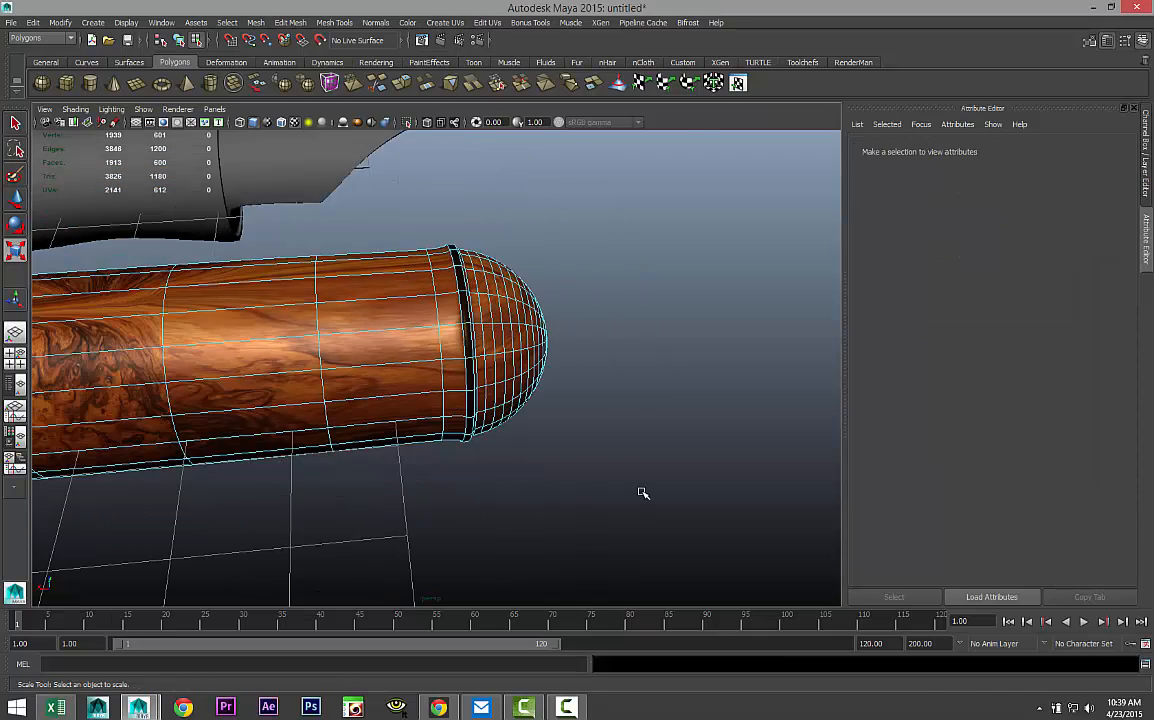
Show the top view alone and display its objects shaded.
alt+drag(635, 487, 51, 424)
click(17, 362)
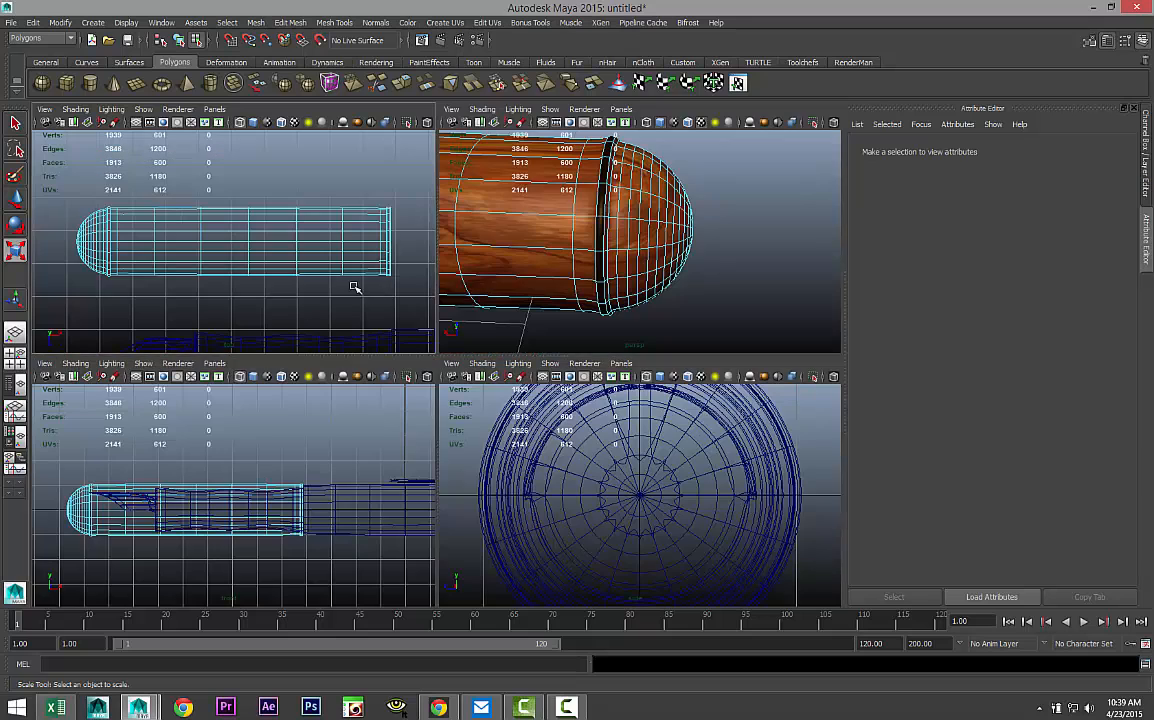
key(space)
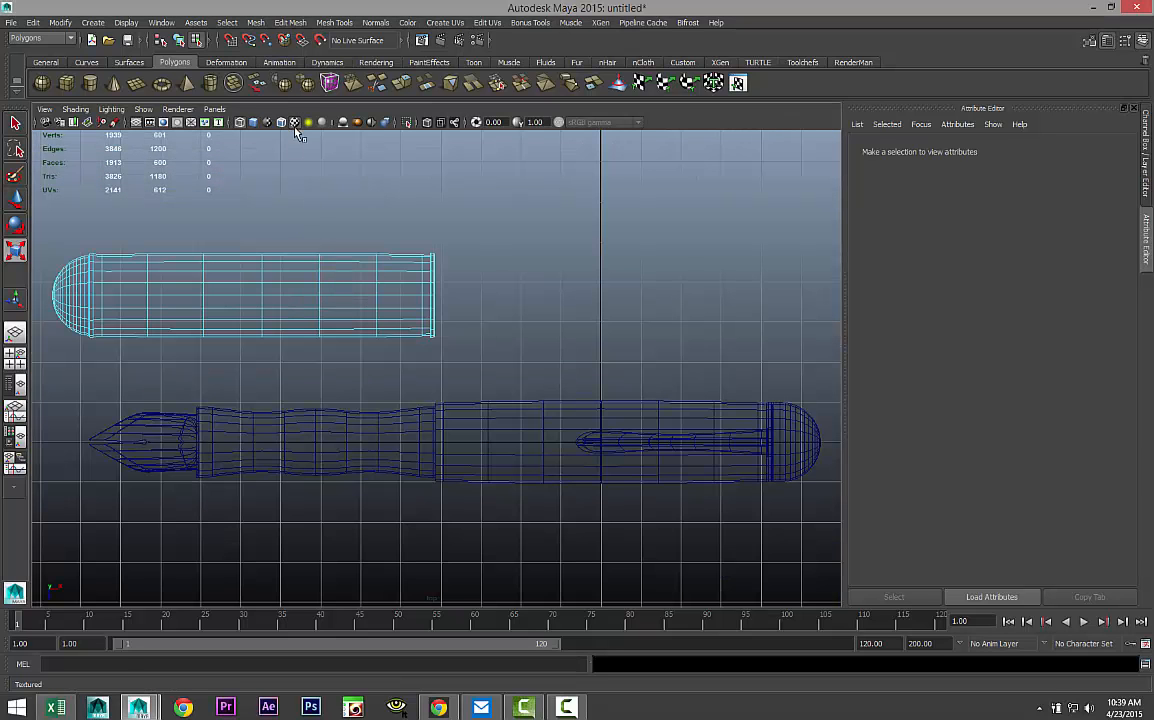
key(5)
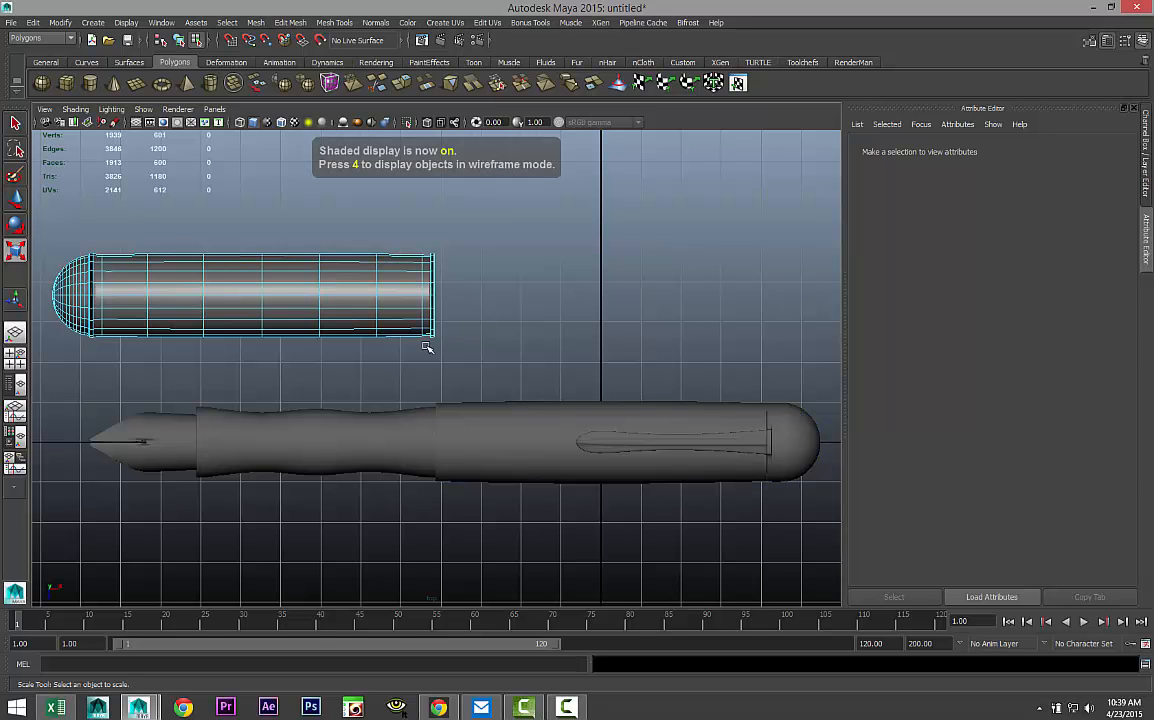
Select all faces of the cap's domed end beyond the raised band and assign a new Blinn material to them.
alt+middle_drag(263, 364, 652, 368)
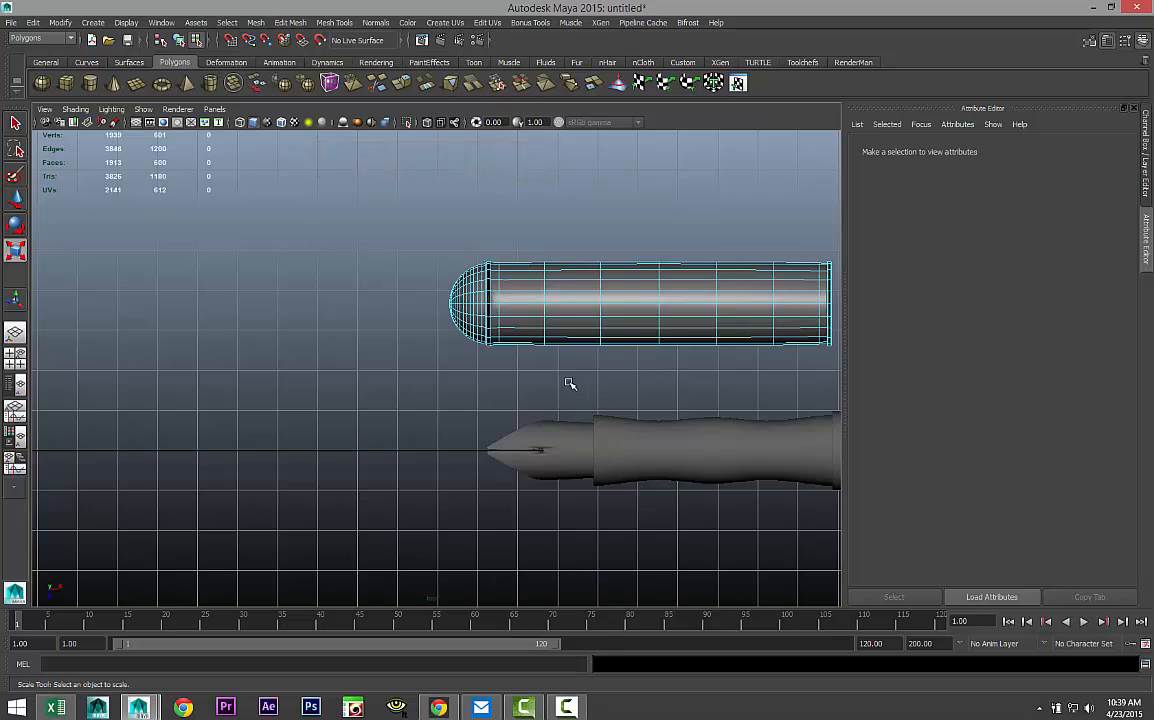
scroll(569, 384, up, 5)
alt+middle_drag(571, 354, 554, 453)
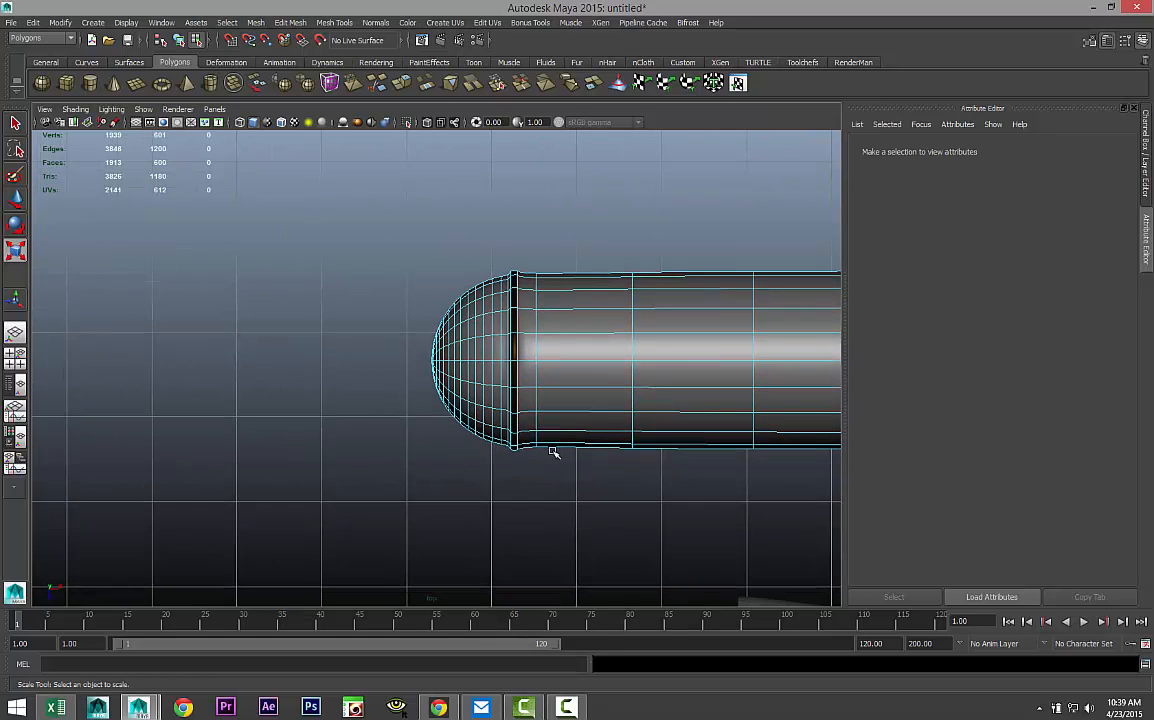
scroll(554, 453, up, 2)
right_click(478, 341)
click(470, 376)
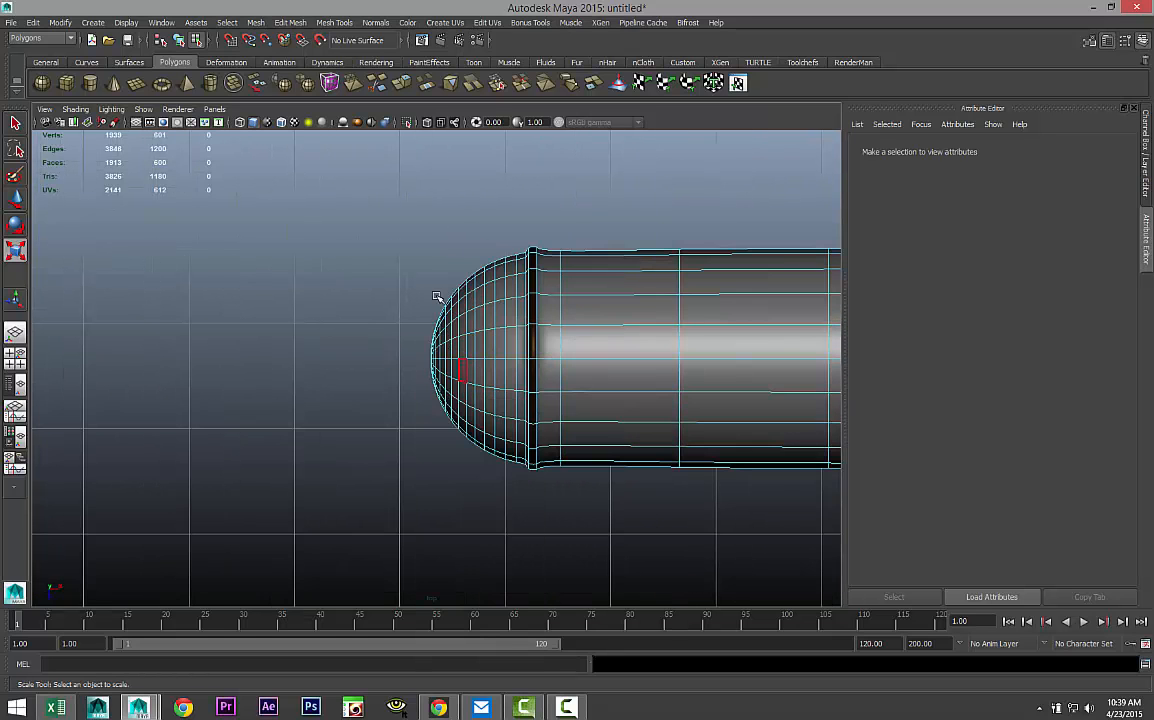
drag(383, 221, 526, 530)
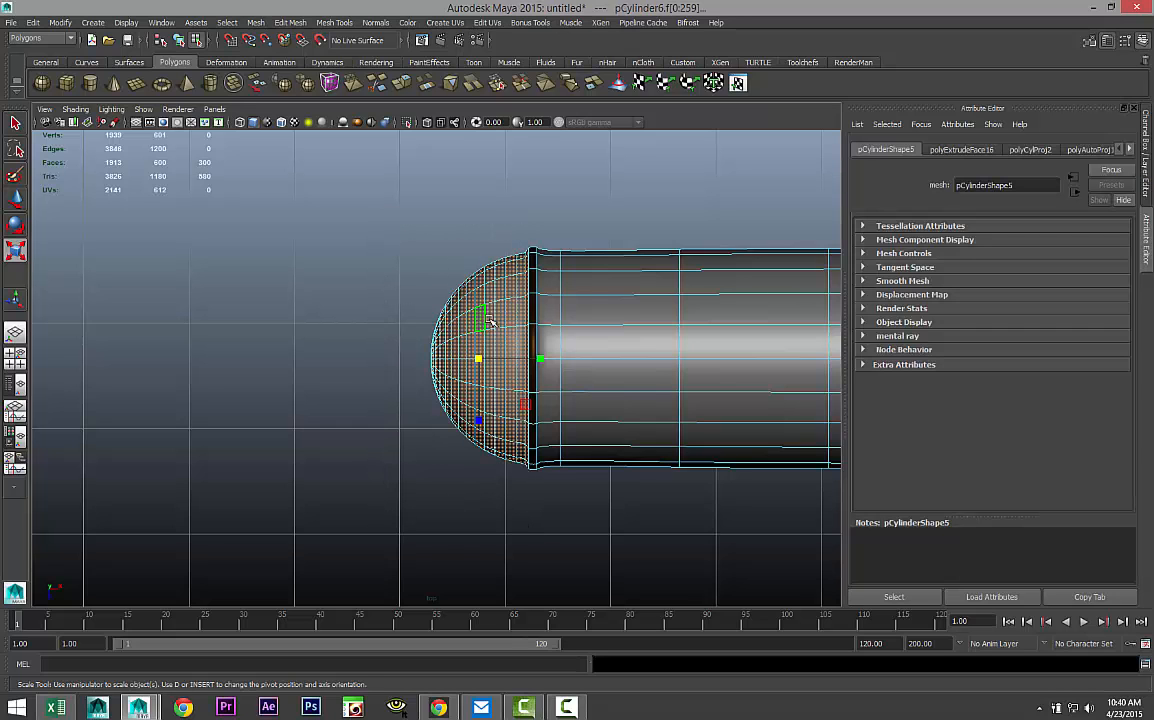
right_drag(497, 313, 451, 519)
click(492, 302)
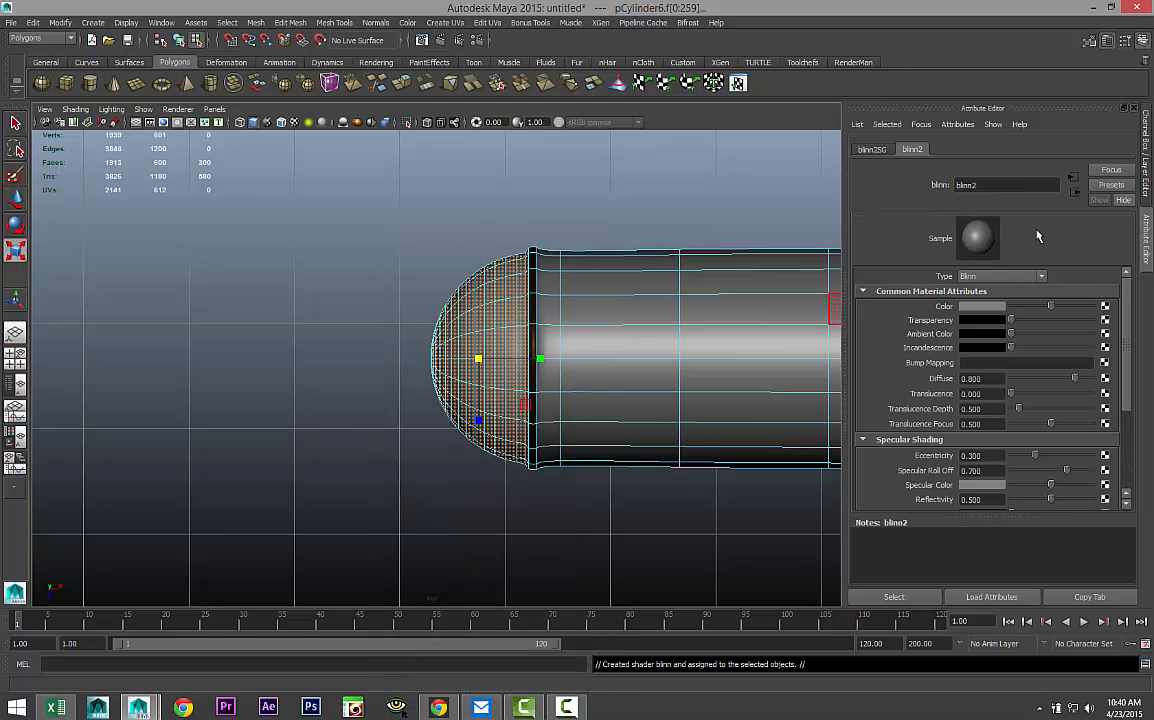
Map the new Blinn's color to a file texture using "walnut texture.jpg" from the Desktop.
click(1104, 305)
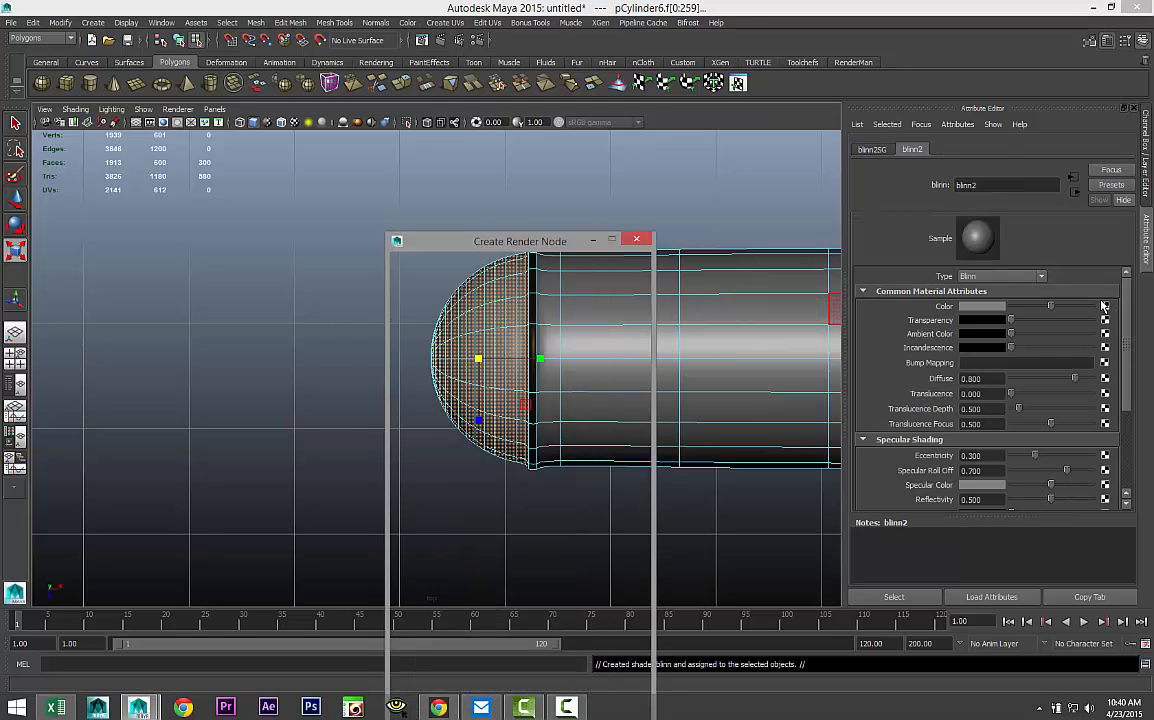
click(557, 355)
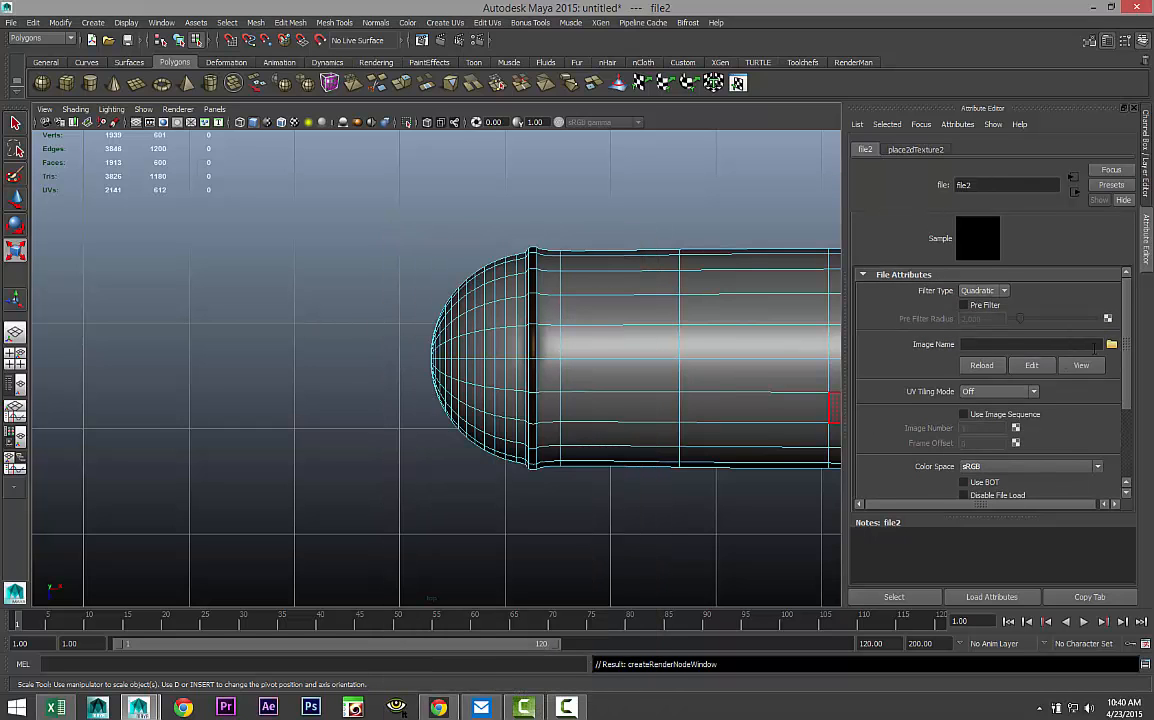
click(1111, 344)
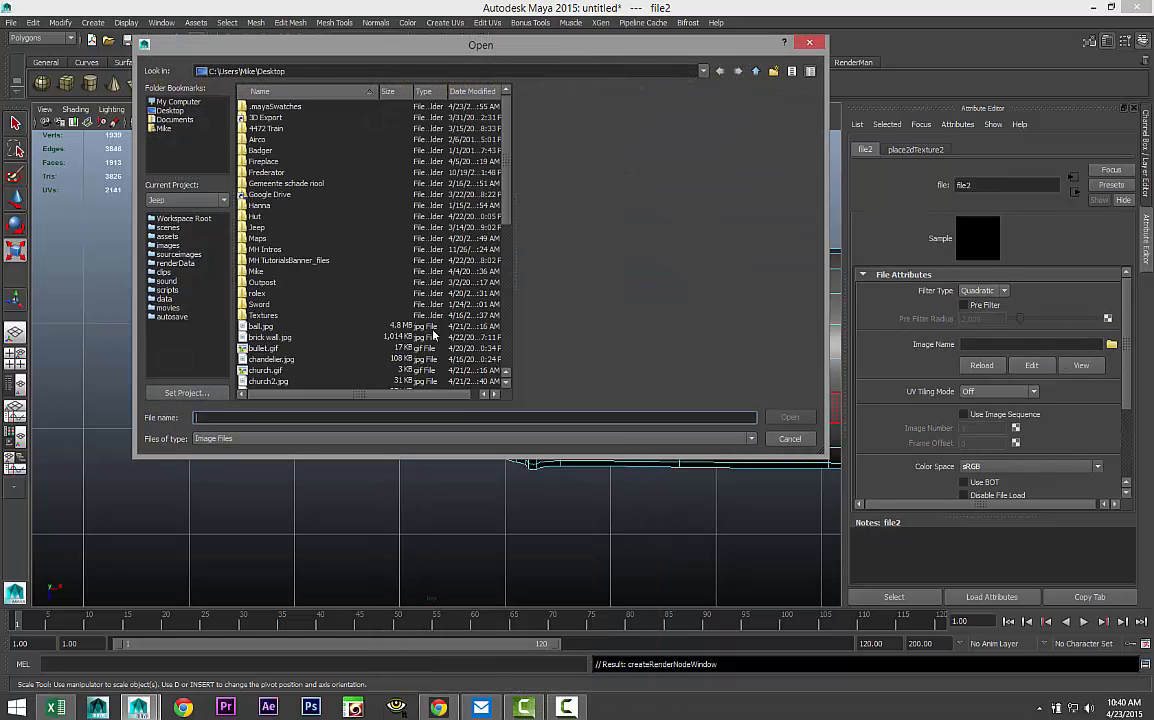
scroll(433, 335, down, 10)
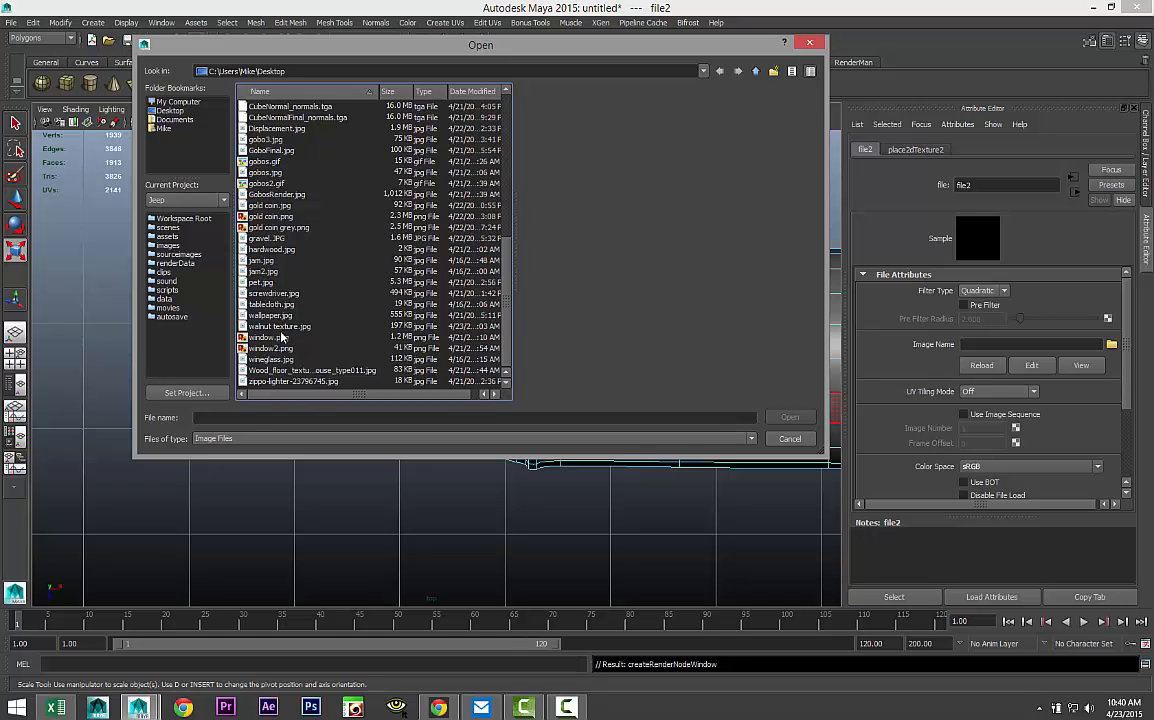
click(281, 327)
click(786, 418)
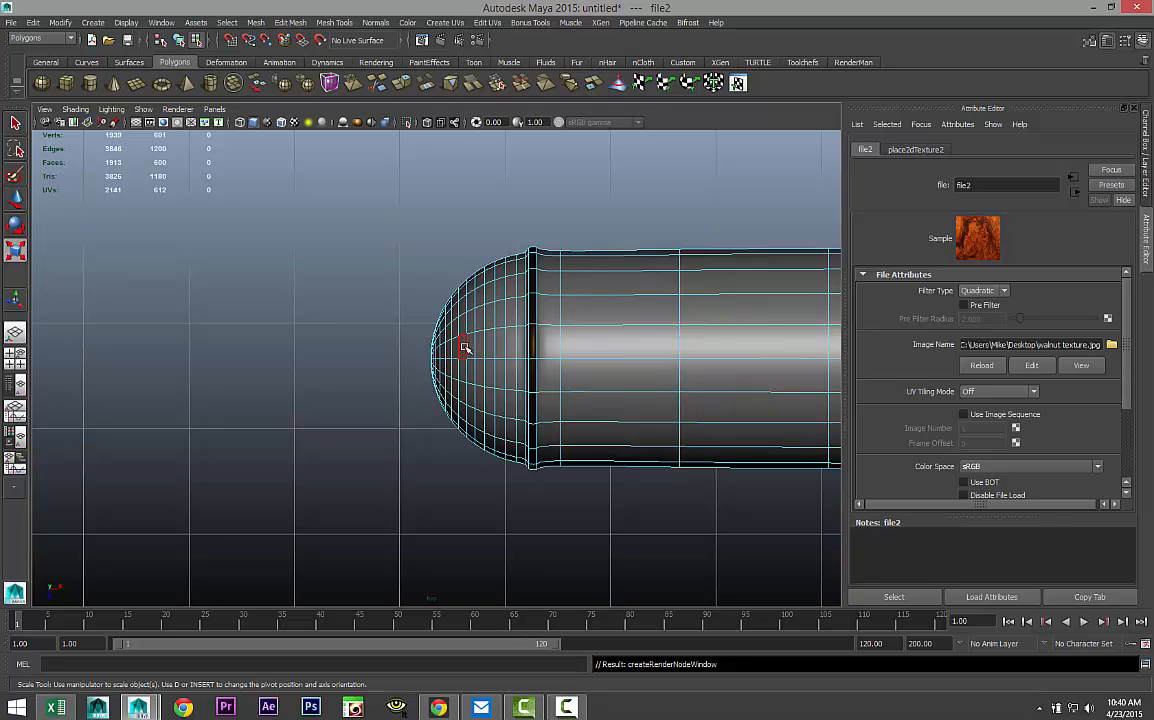
Apply Spherical Mapping to the cap's domed end faces and return to the perspective view.
right_click(465, 346)
click(465, 376)
drag(378, 214, 527, 510)
click(445, 22)
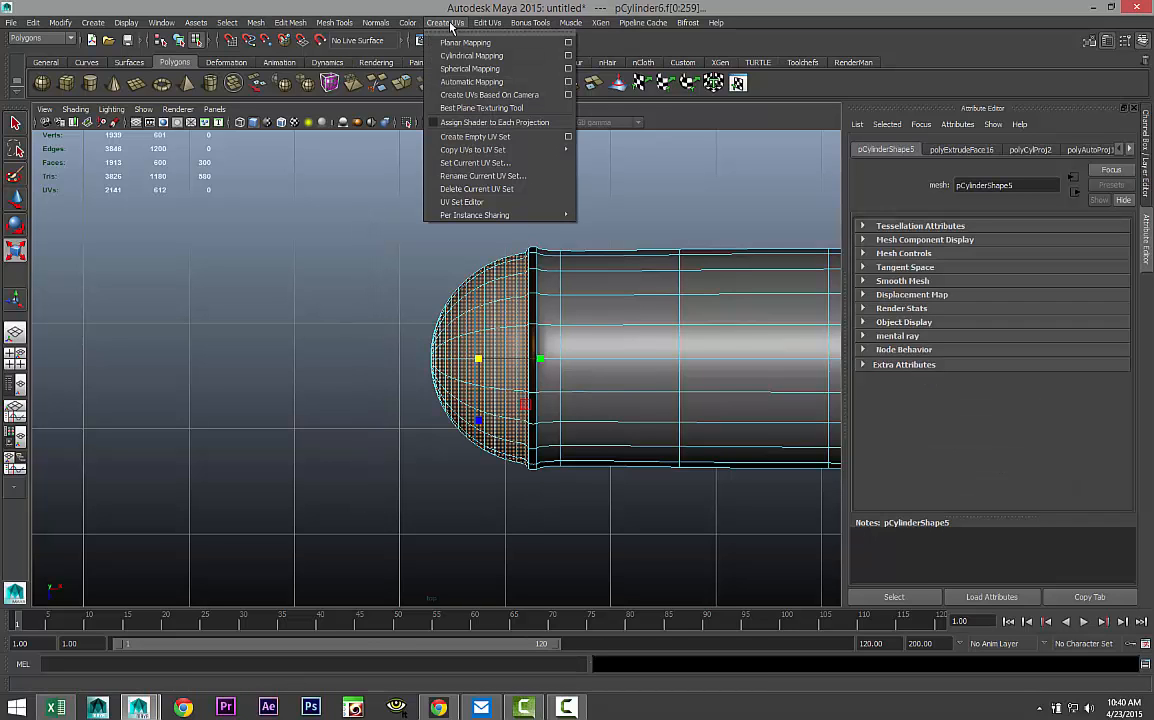
click(468, 69)
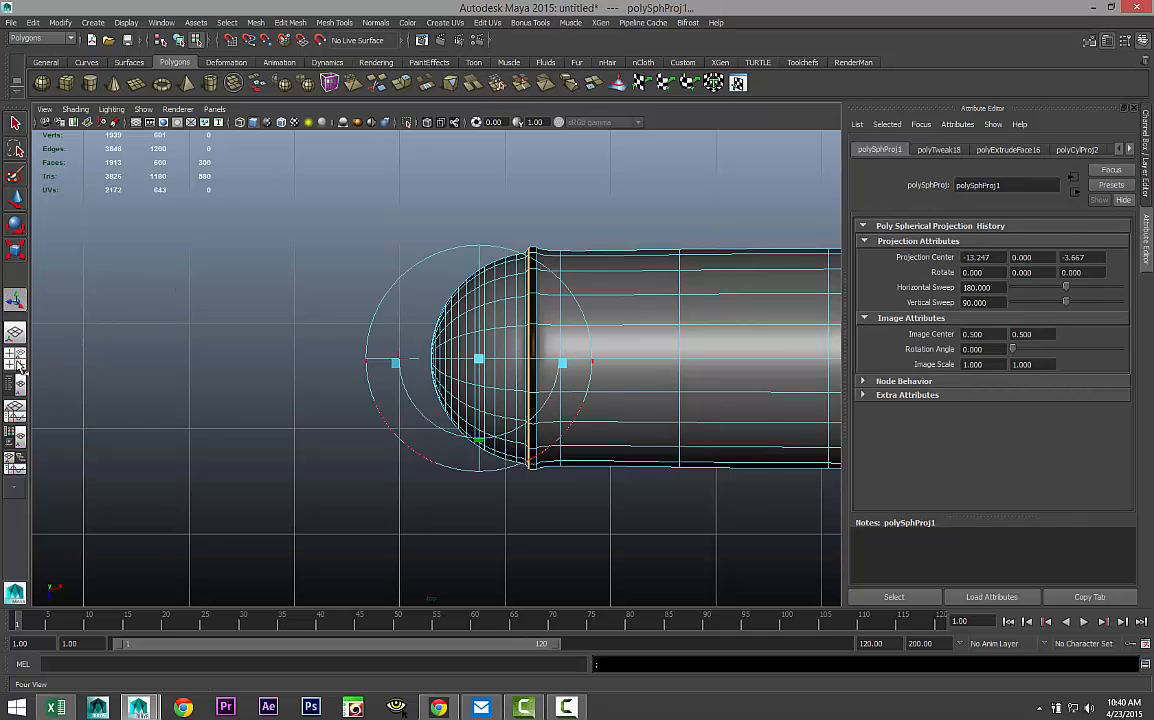
click(17, 364)
key(space)
click(710, 363)
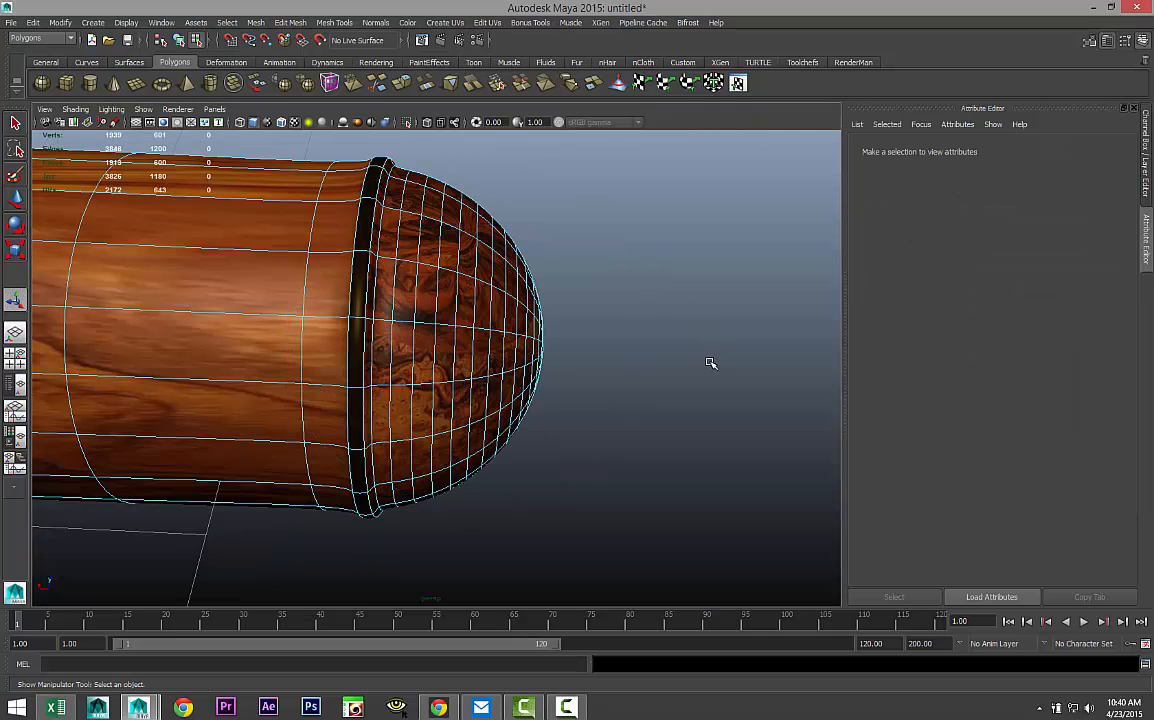
Select the whole pen in object mode and display it unsmoothed.
scroll(673, 347, down, 3)
alt+drag(670, 348, 397, 384)
alt+drag(448, 348, 504, 421)
alt+right_drag(504, 421, 552, 387)
click(423, 421)
scroll(489, 469, up, 6)
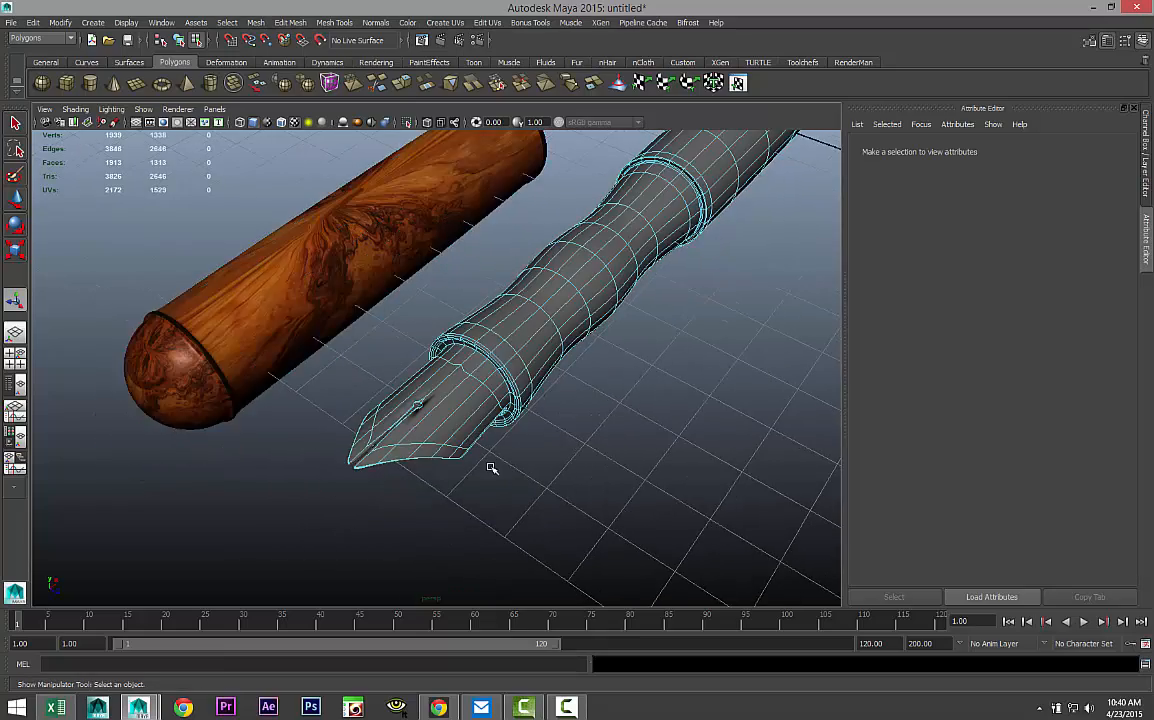
alt+drag(494, 475, 448, 496)
alt+right_drag(448, 496, 563, 455)
alt+middle_drag(563, 455, 570, 446)
right_drag(510, 394, 580, 381)
click(587, 432)
key(1)
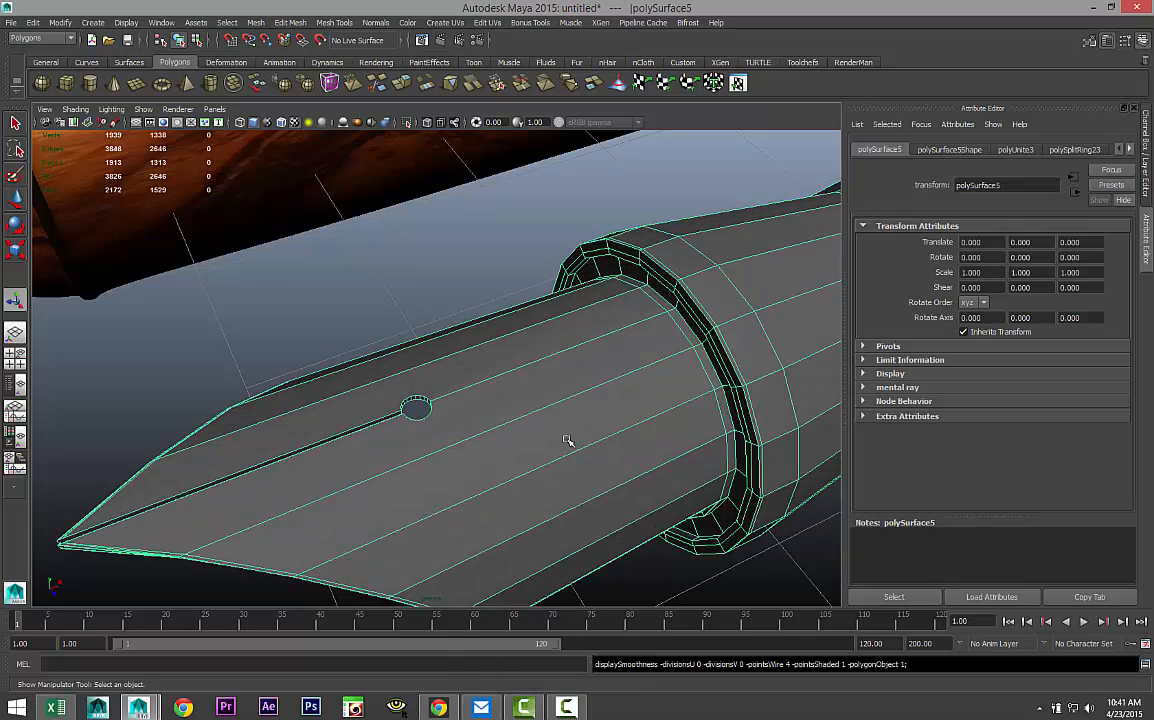
Examine the pen from nib to clip, comparing its smoothed preview with the unsmoothed mesh.
scroll(565, 440, down, 5)
scroll(559, 445, up, 4)
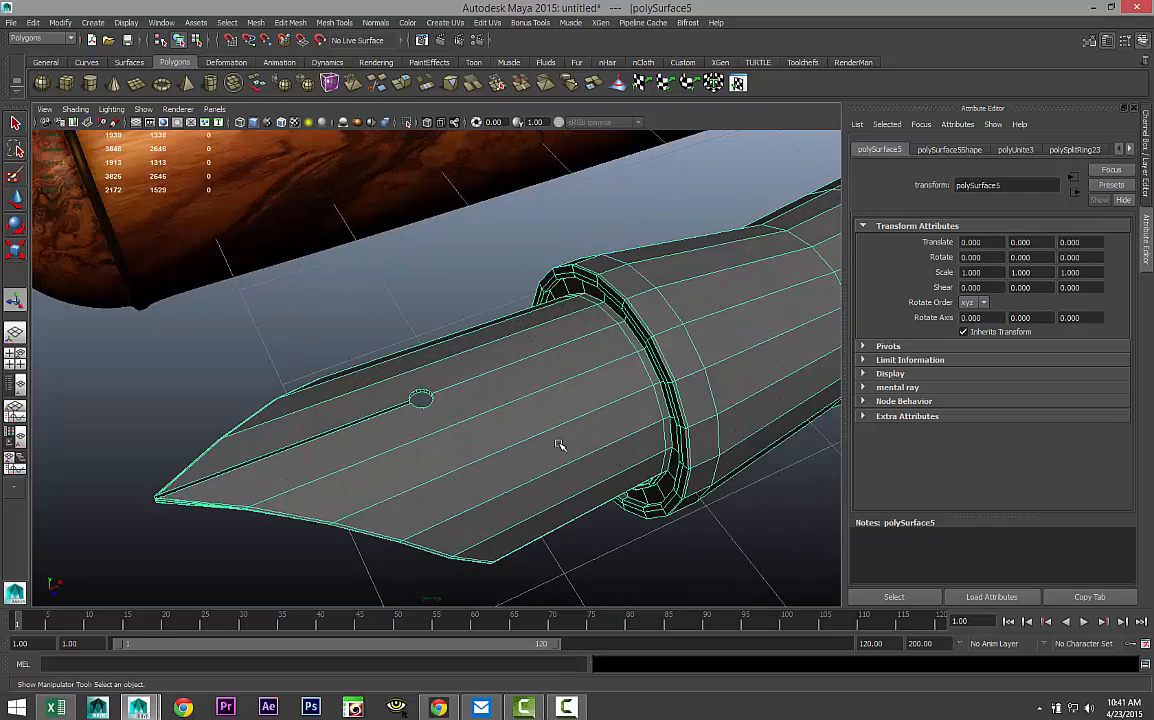
alt+drag(595, 494, 533, 474)
alt+middle_drag(598, 447, 430, 503)
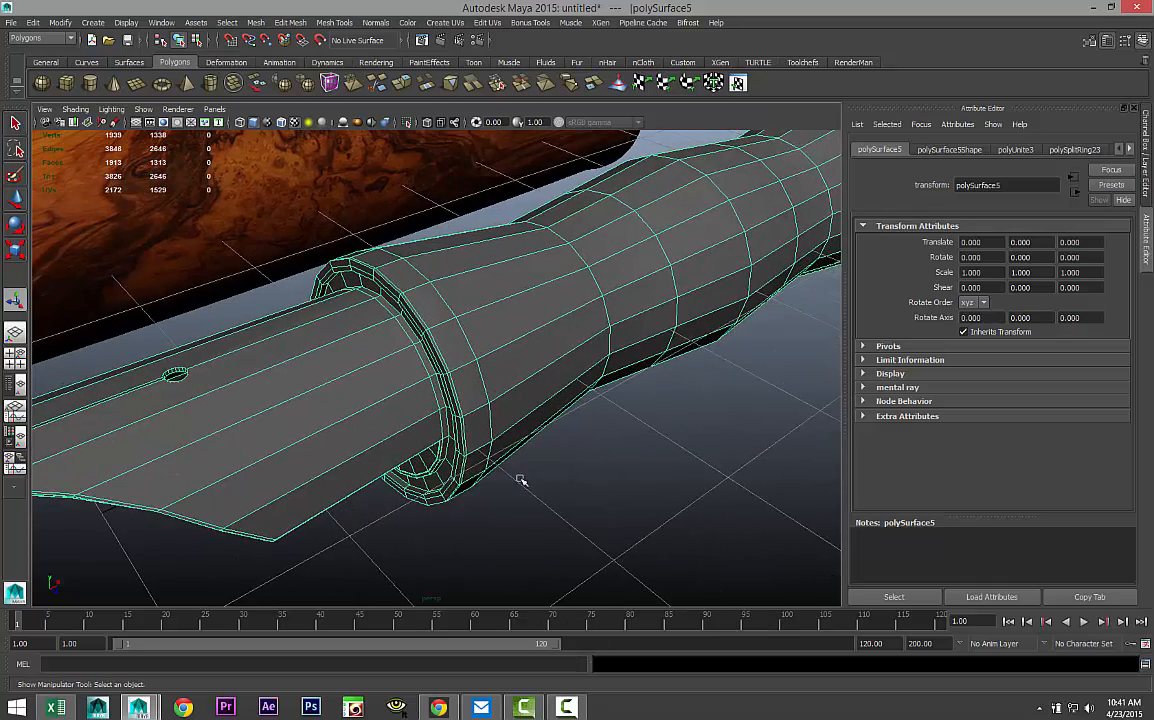
scroll(598, 422, down, 4)
alt+middle_drag(585, 452, 563, 494)
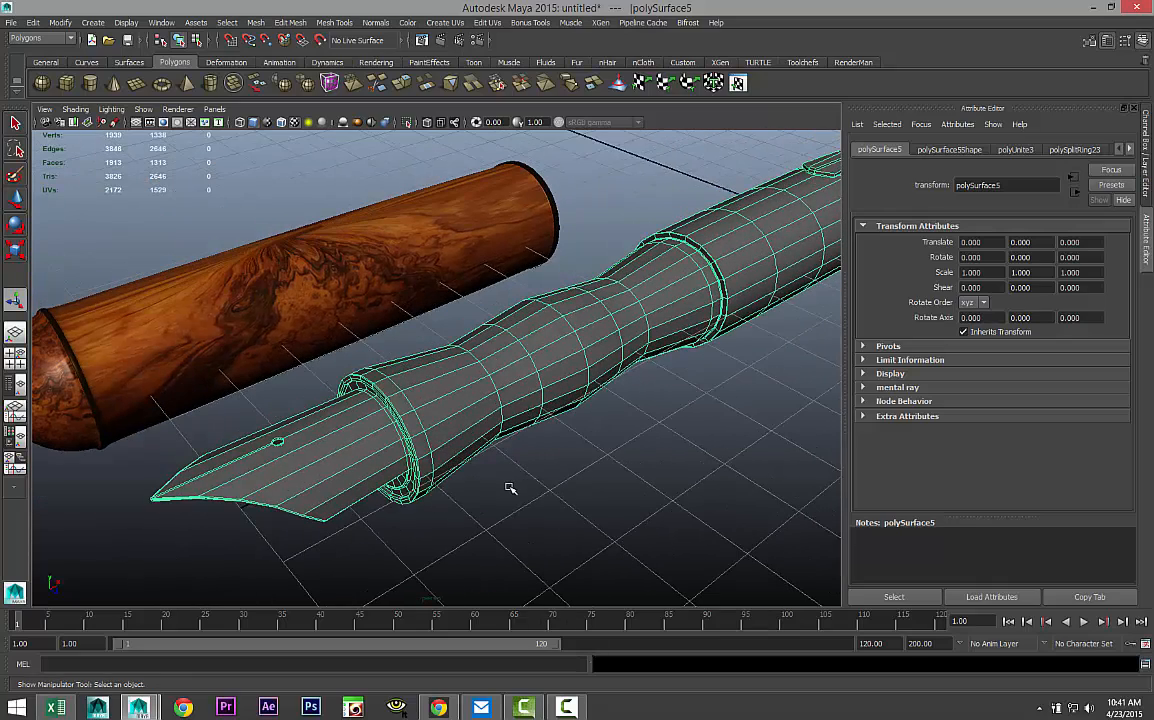
key(3)
alt+drag(579, 459, 549, 474)
alt+middle_drag(549, 474, 431, 483)
key(1)
scroll(538, 466, down, 4)
alt+drag(633, 438, 481, 475)
scroll(481, 475, down, 2)
scroll(479, 474, up, 2)
scroll(484, 474, down, 2)
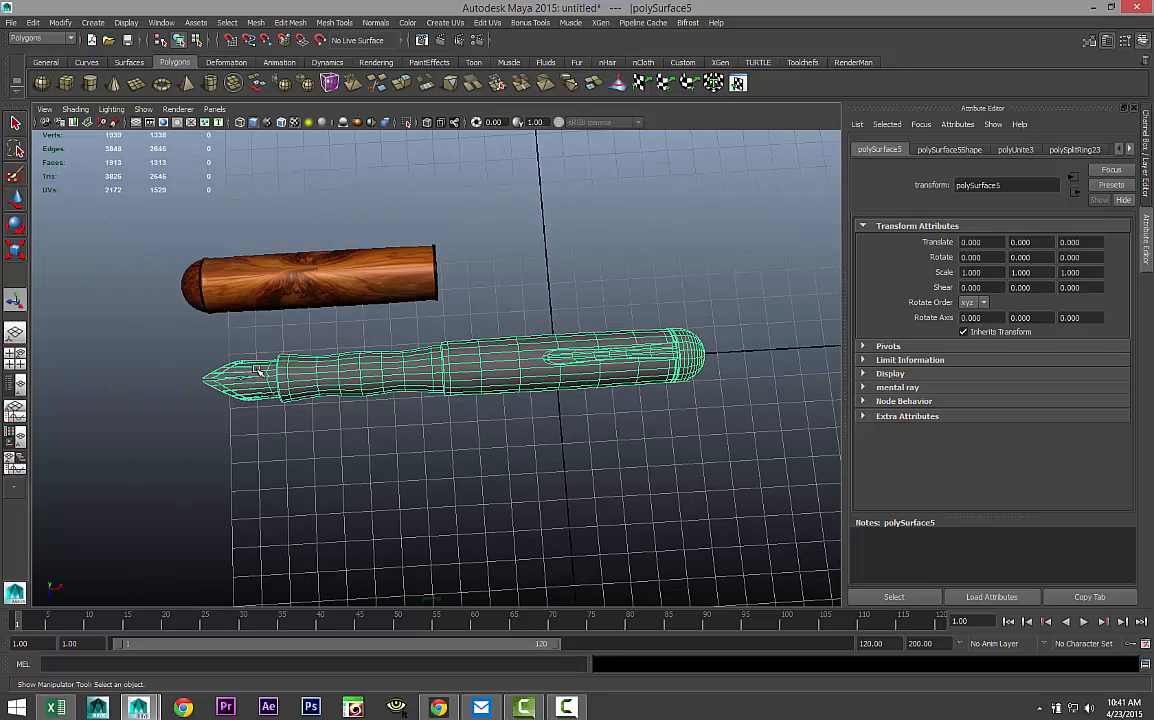
Assign a new mia_material_x material to the whole pen.
drag(421, 398, 686, 449)
right_drag(495, 383, 440, 587)
click(438, 281)
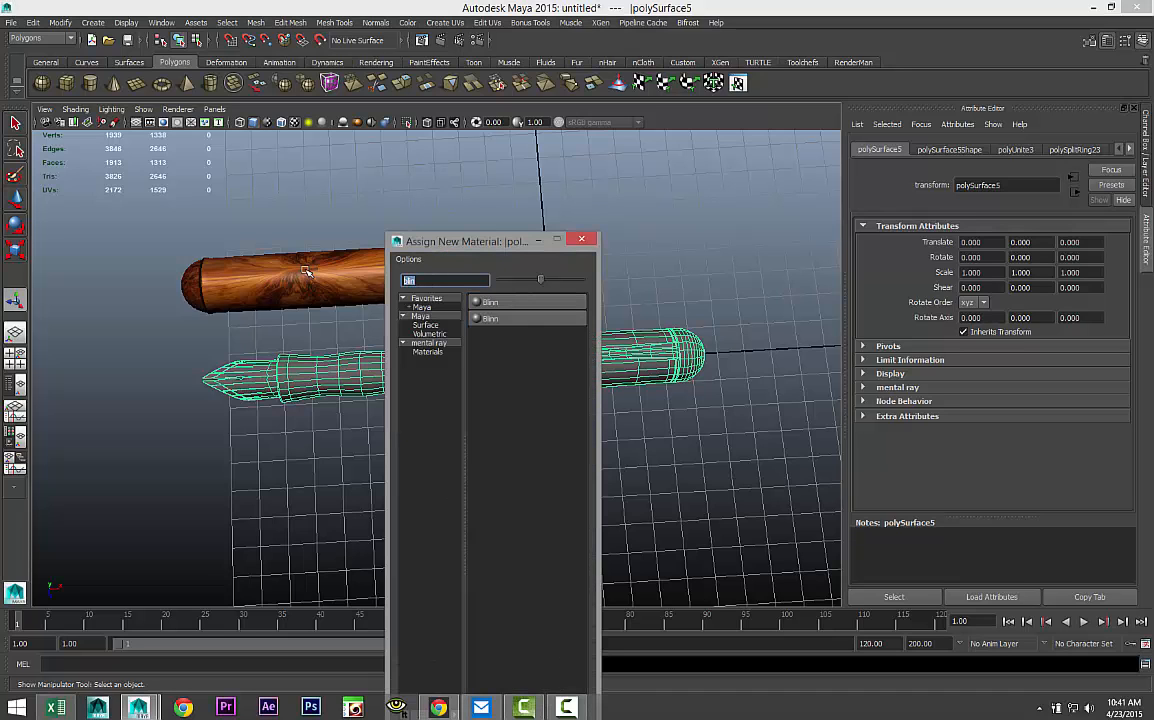
text(mia)
click(533, 304)
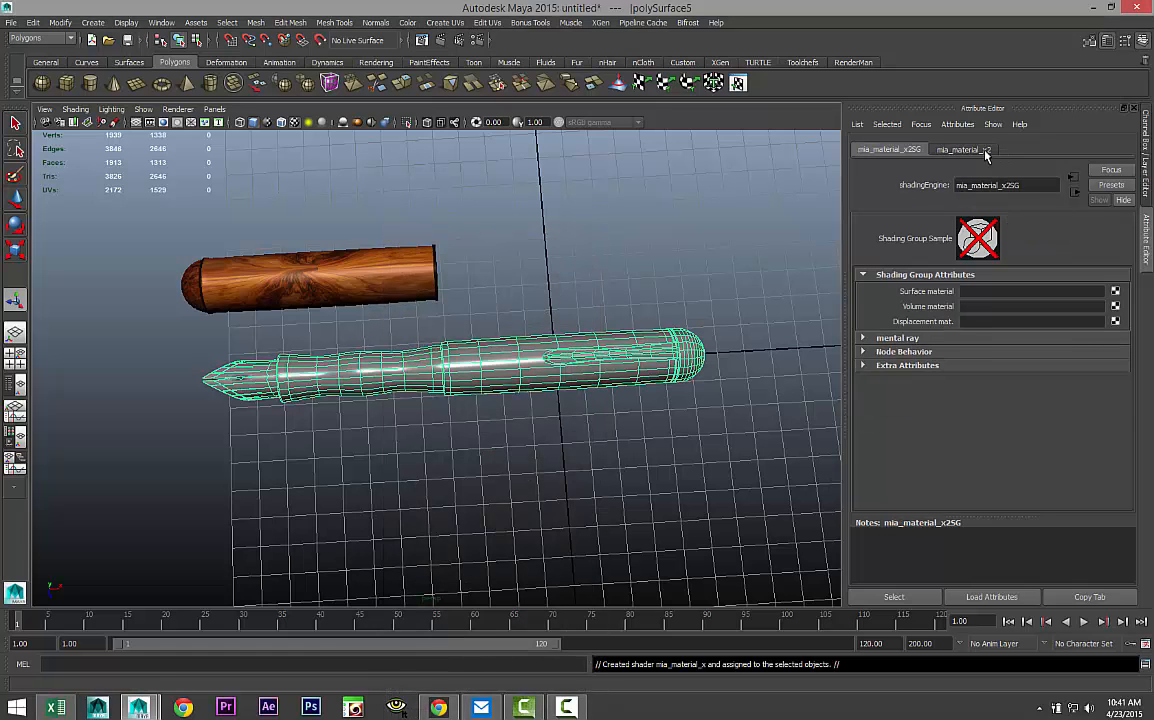
Replace the pen material's settings with the Copper preset.
click(985, 150)
click(1102, 186)
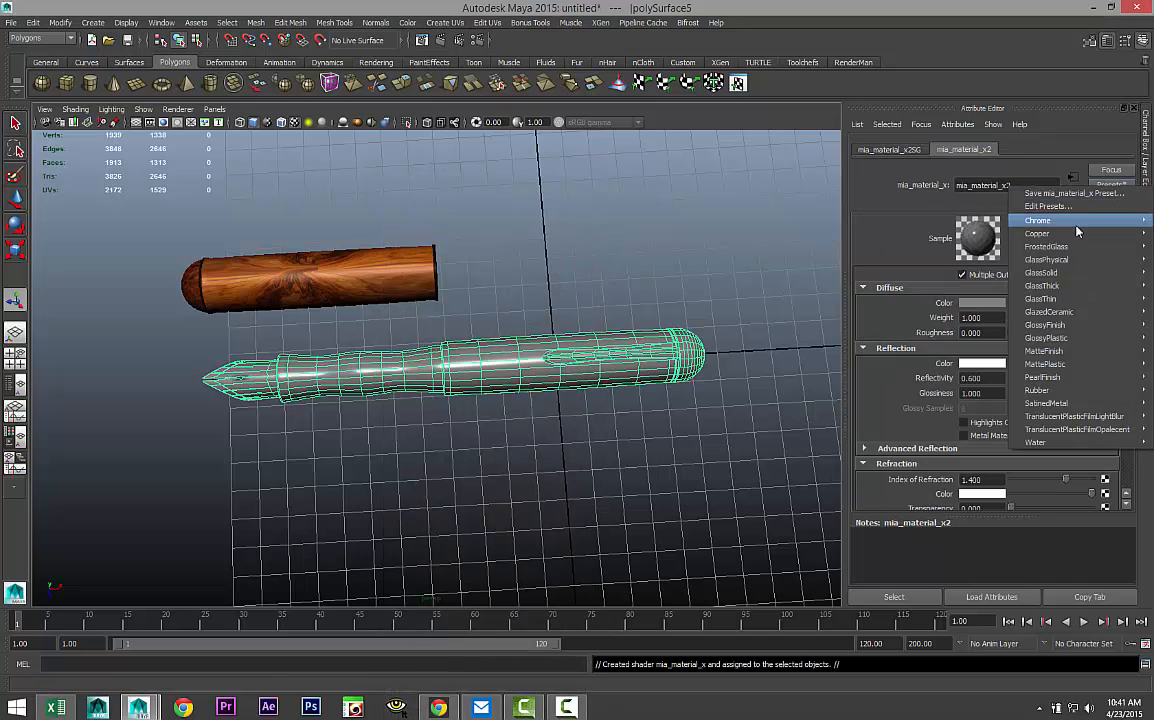
mouse_move(1065, 238)
click(967, 236)
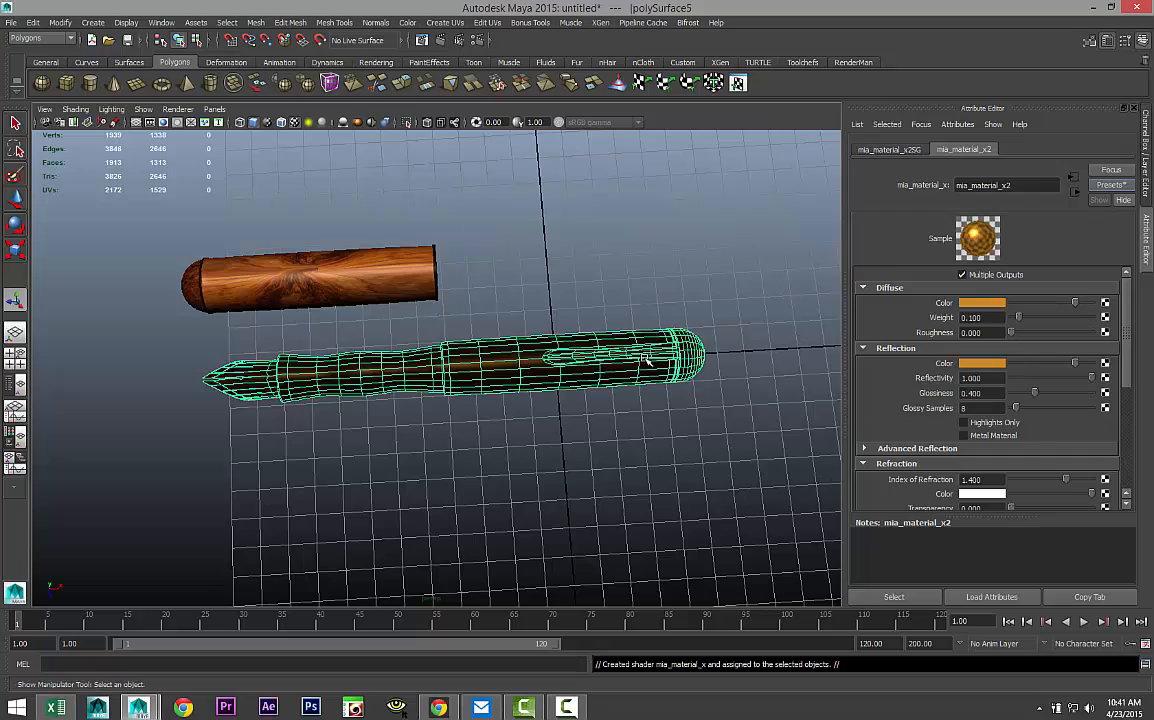
Select the face loops forming the front rim of the pen barrel, where it meets the grip section, in face mode.
scroll(596, 426, up, 5)
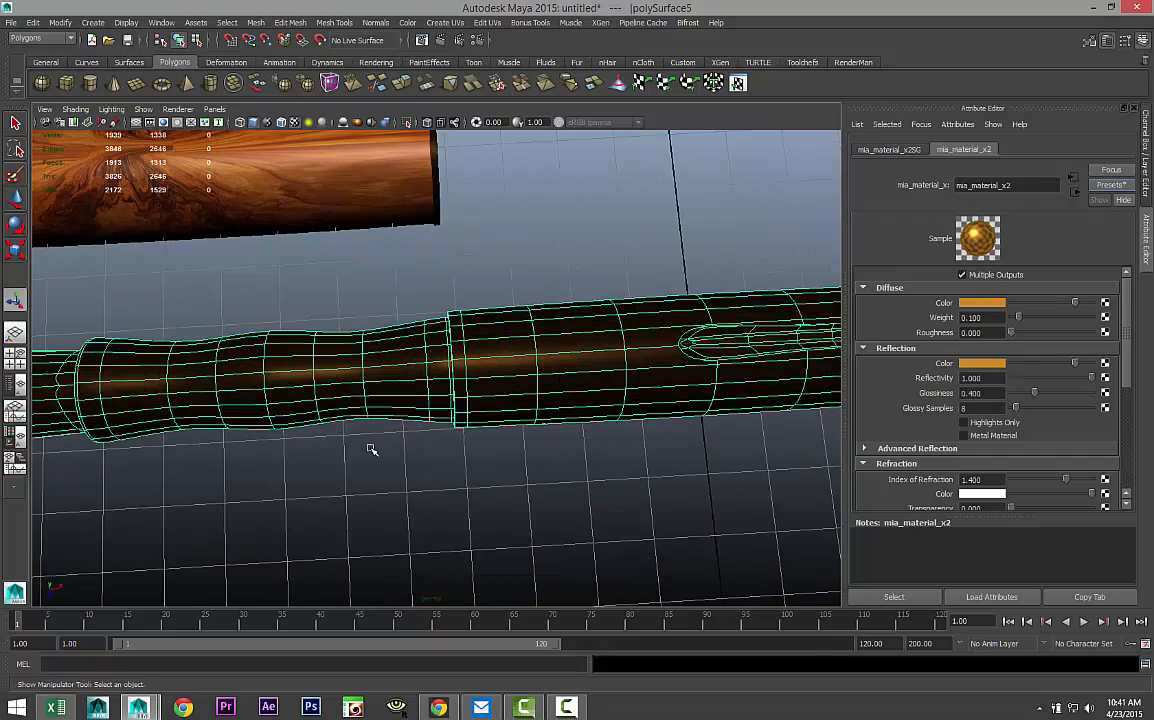
alt+middle_drag(370, 450, 413, 477)
alt+drag(460, 485, 480, 456)
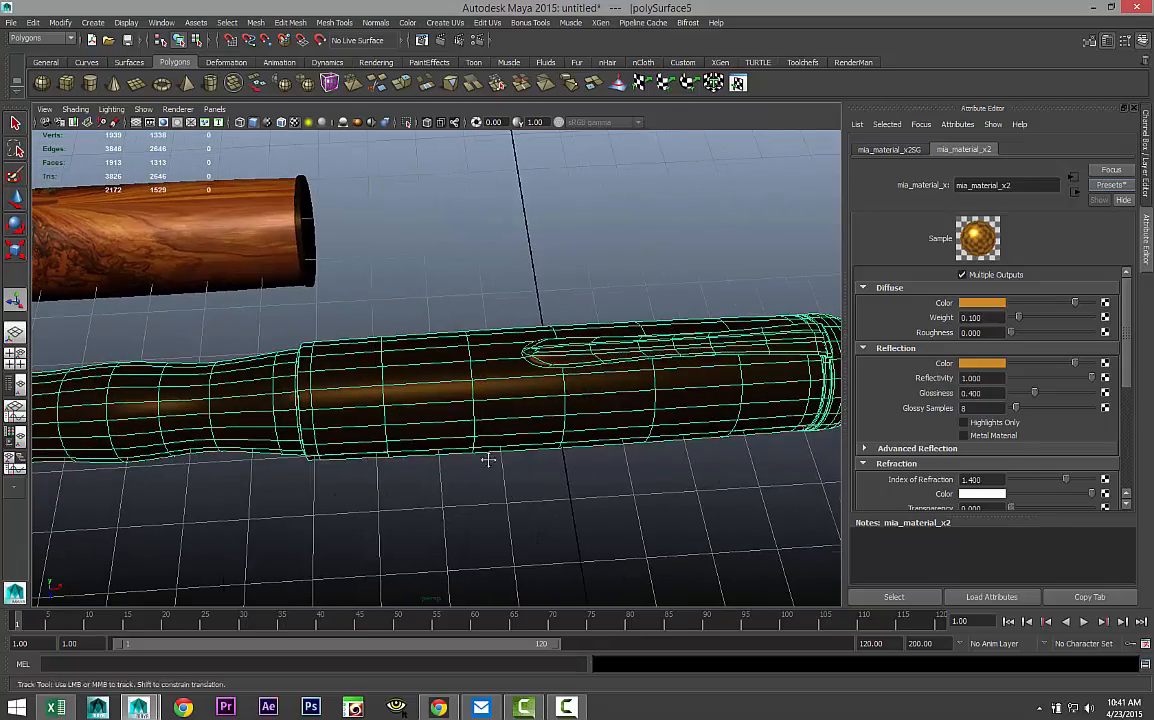
scroll(489, 455, up, 5)
scroll(492, 464, up, 4)
scroll(497, 477, up, 4)
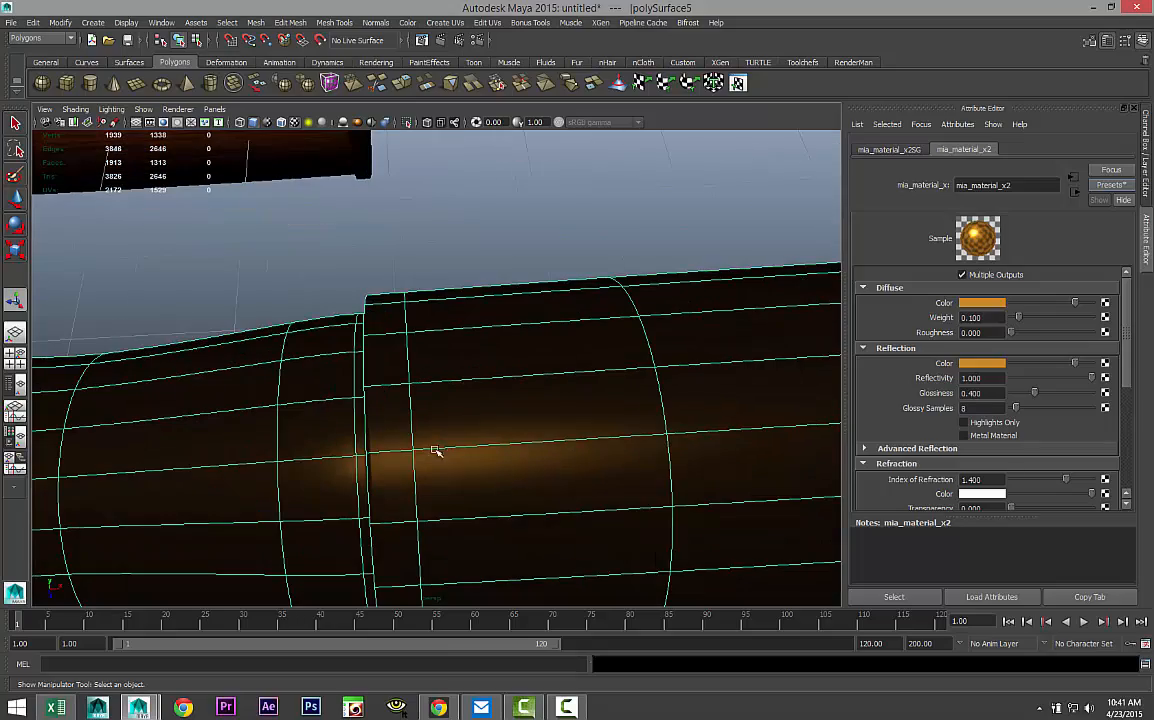
right_drag(387, 410, 381, 437)
alt+drag(245, 471, 363, 443)
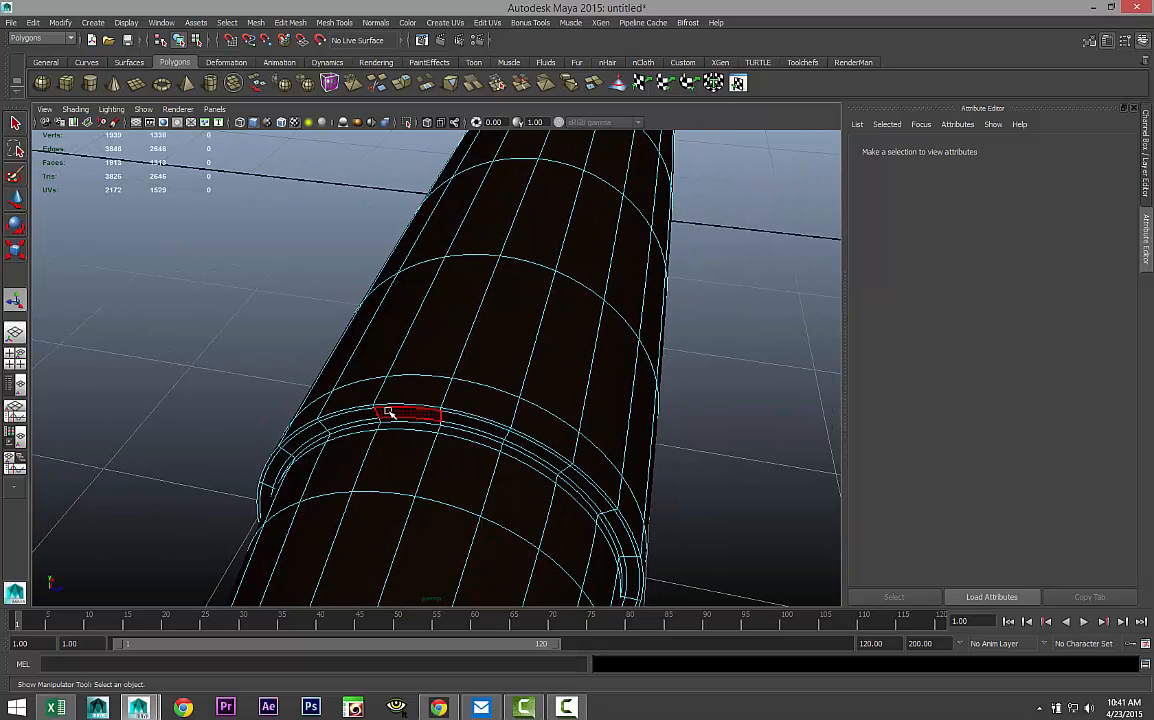
click(388, 411)
shift+double_click(370, 418)
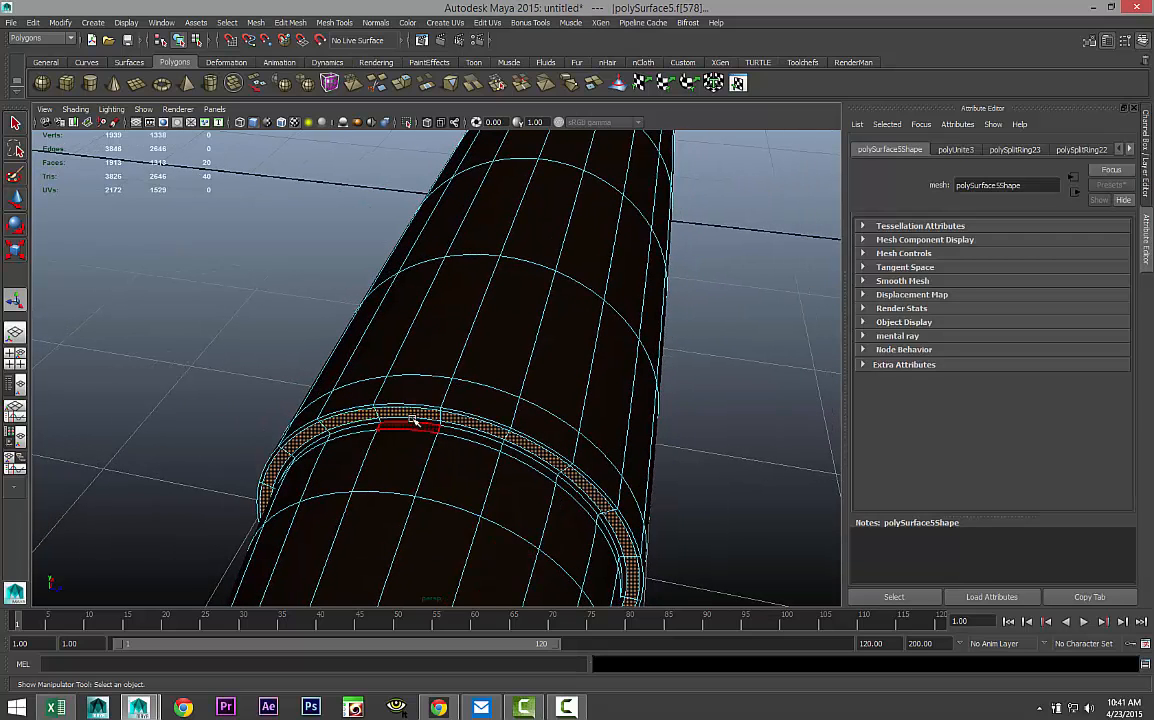
shift+double_click(367, 411)
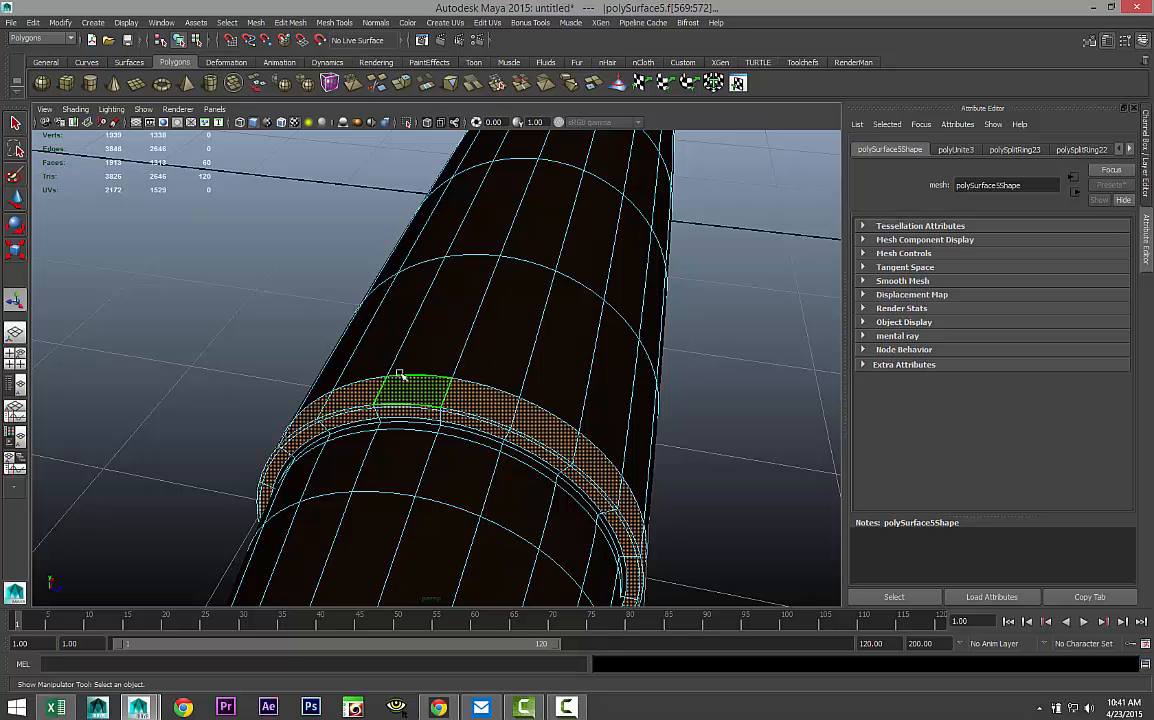
Extend the face selection loop by loop along the pen barrel, past the clip and toward the rounded end.
shift+double_click(393, 357)
alt+middle_drag(638, 366, 566, 560)
shift+click(481, 381)
shift+double_click(435, 358)
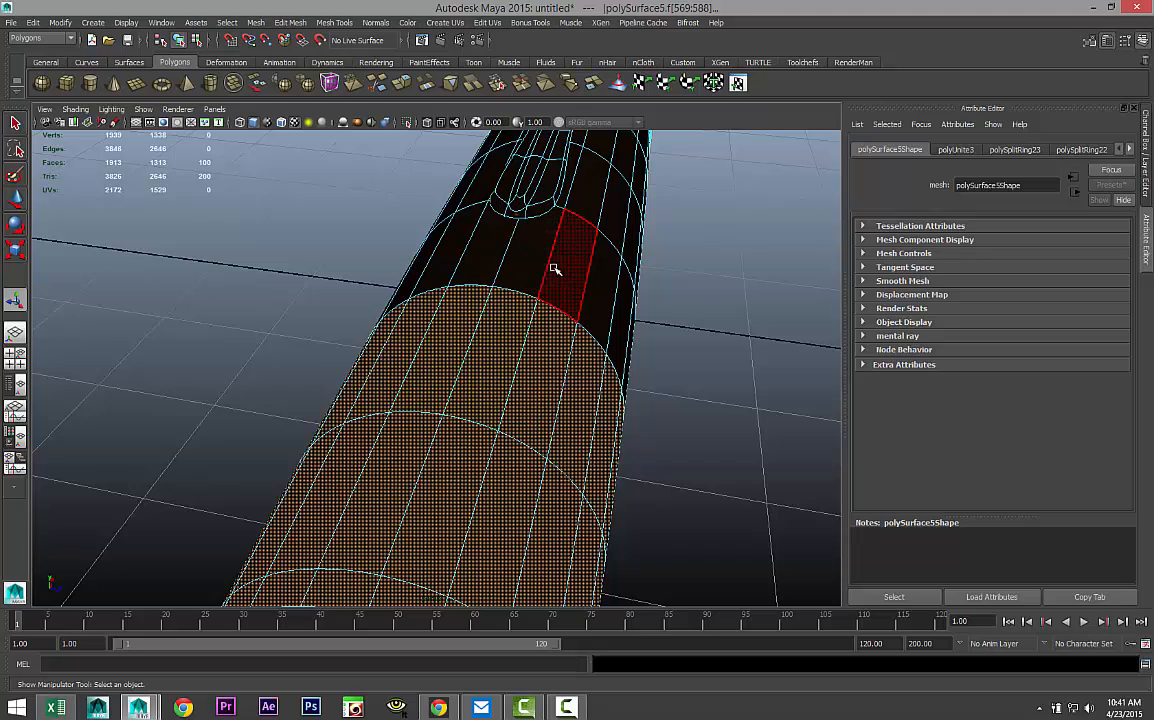
shift+double_click(536, 260)
alt+drag(665, 312, 469, 559)
shift+double_click(460, 387)
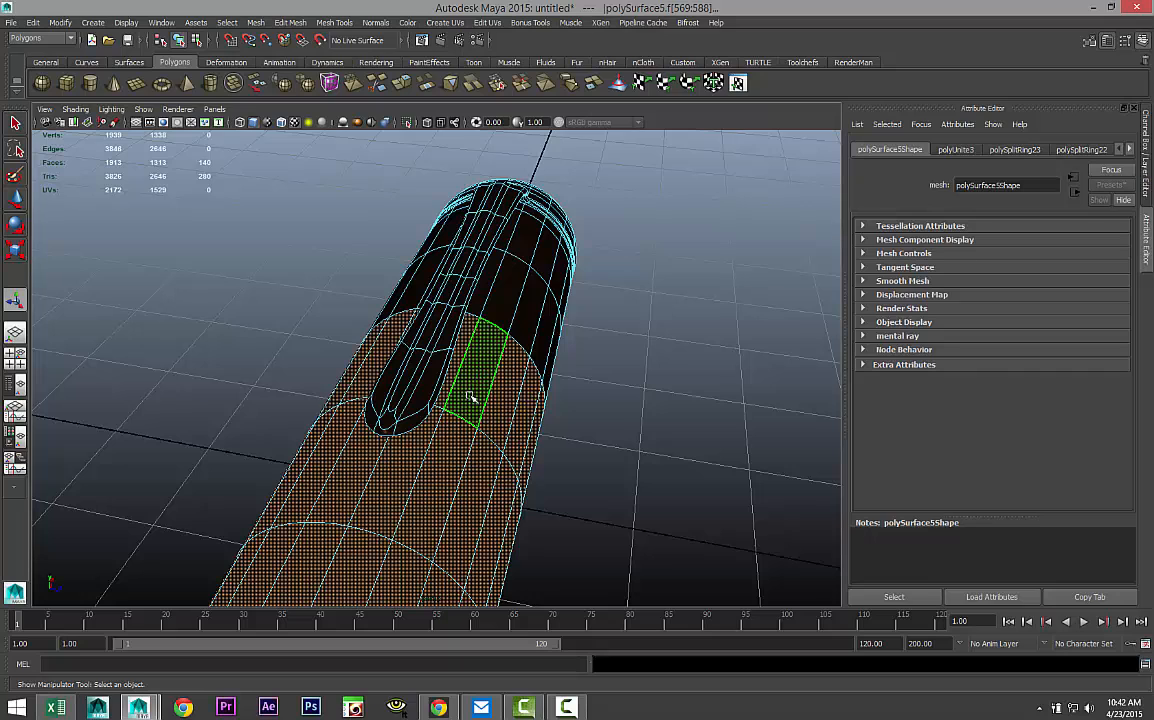
shift+double_click(504, 308)
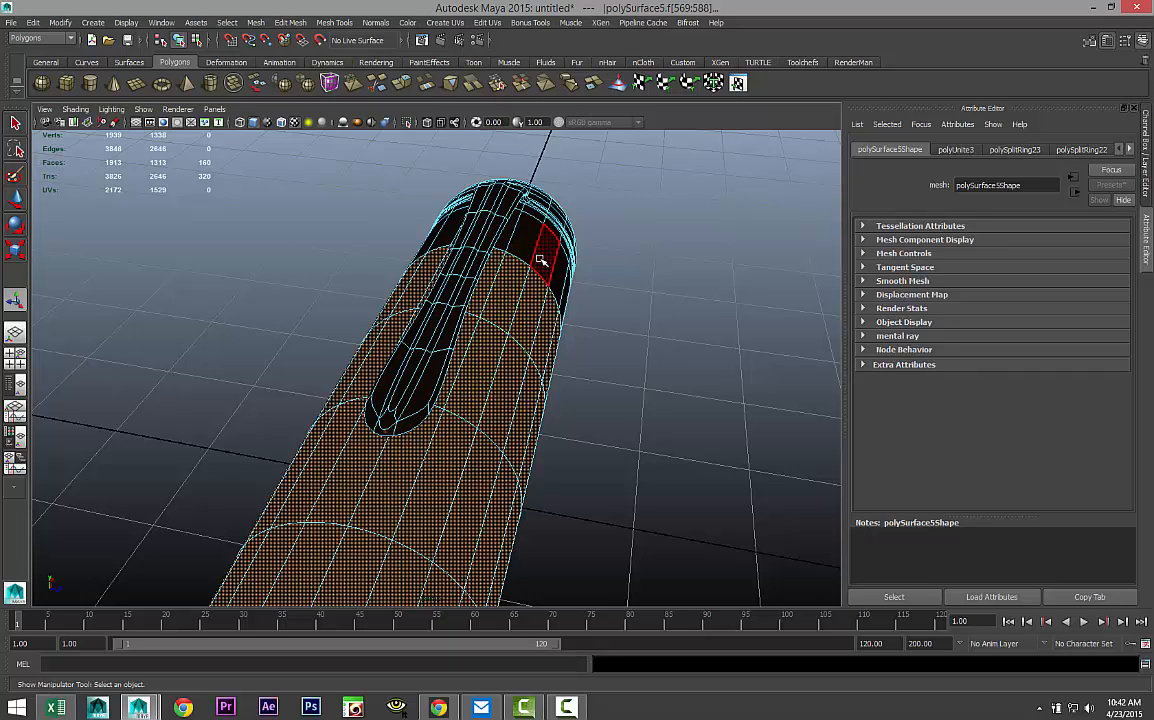
shift+double_click(540, 258)
Add the last narrow barrel face loop, beside the clip's base and next to the end band, to the selection.
alt+drag(587, 319, 526, 517)
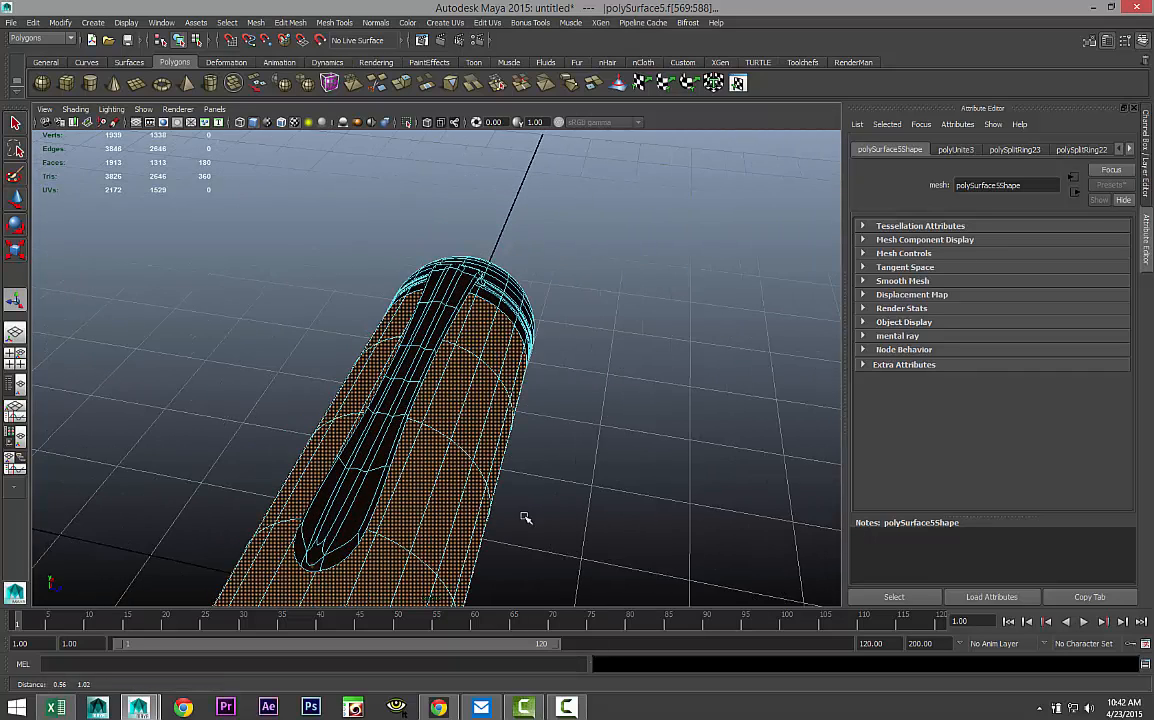
scroll(613, 412, up, 5)
alt+middle_drag(704, 204, 576, 477)
alt+drag(576, 477, 600, 438)
shift+click(481, 405)
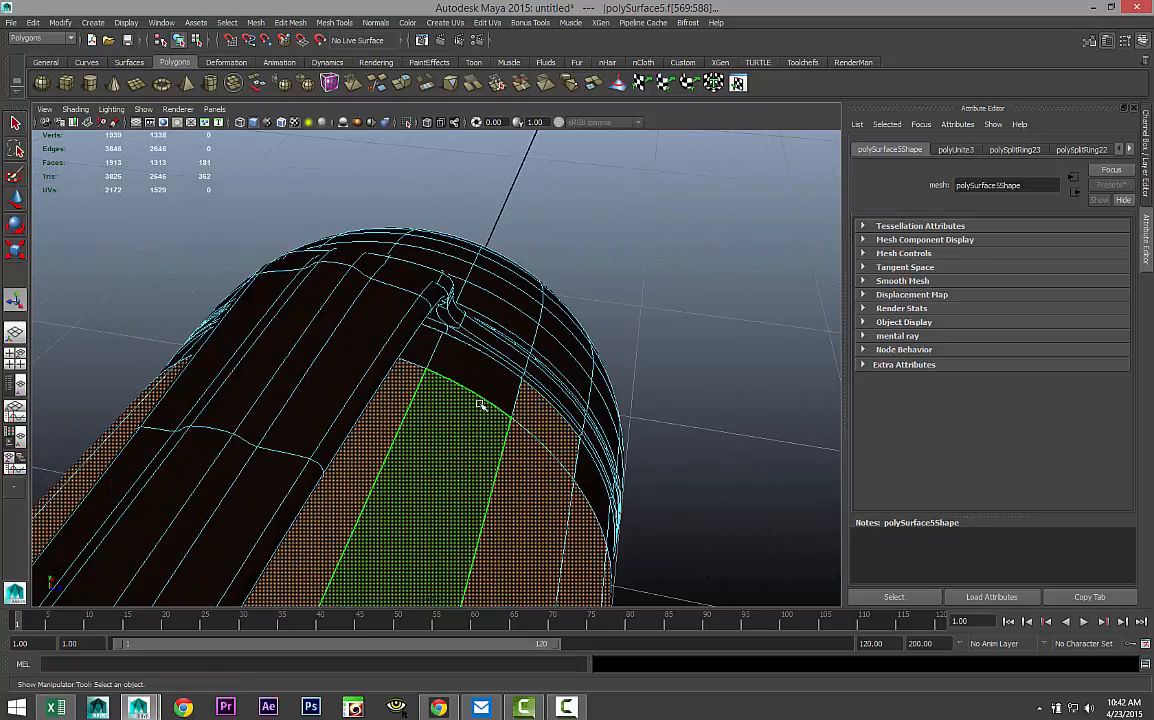
shift+click(482, 381)
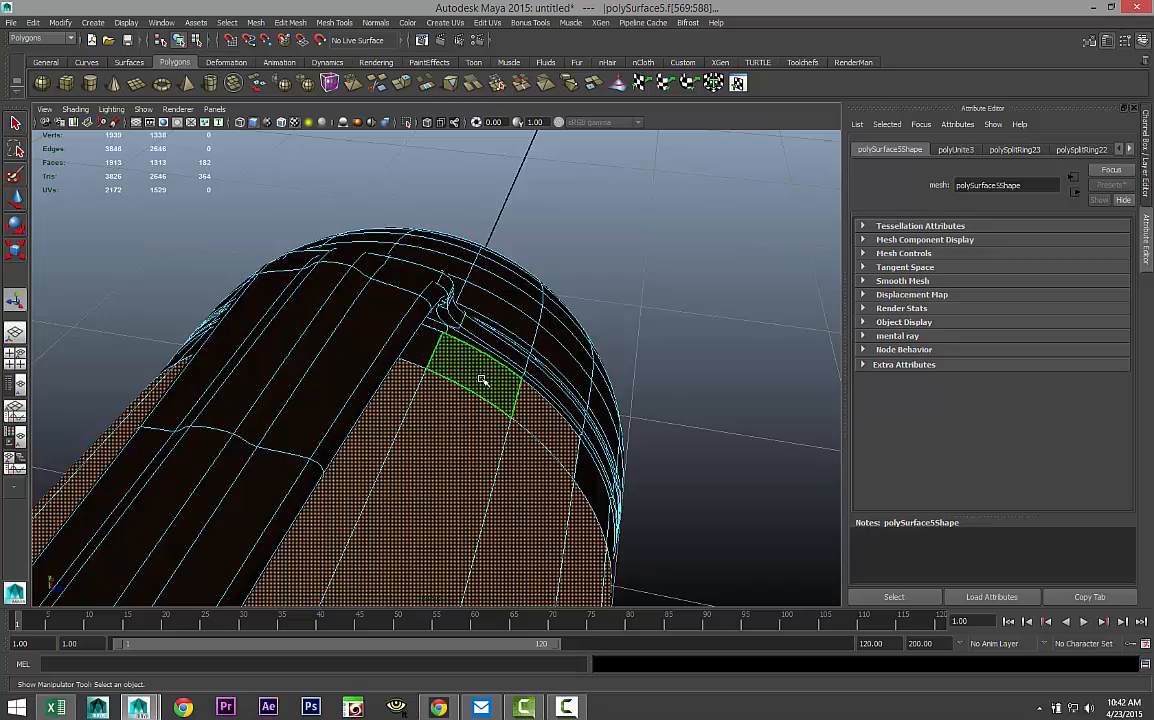
scroll(598, 420, down, 5)
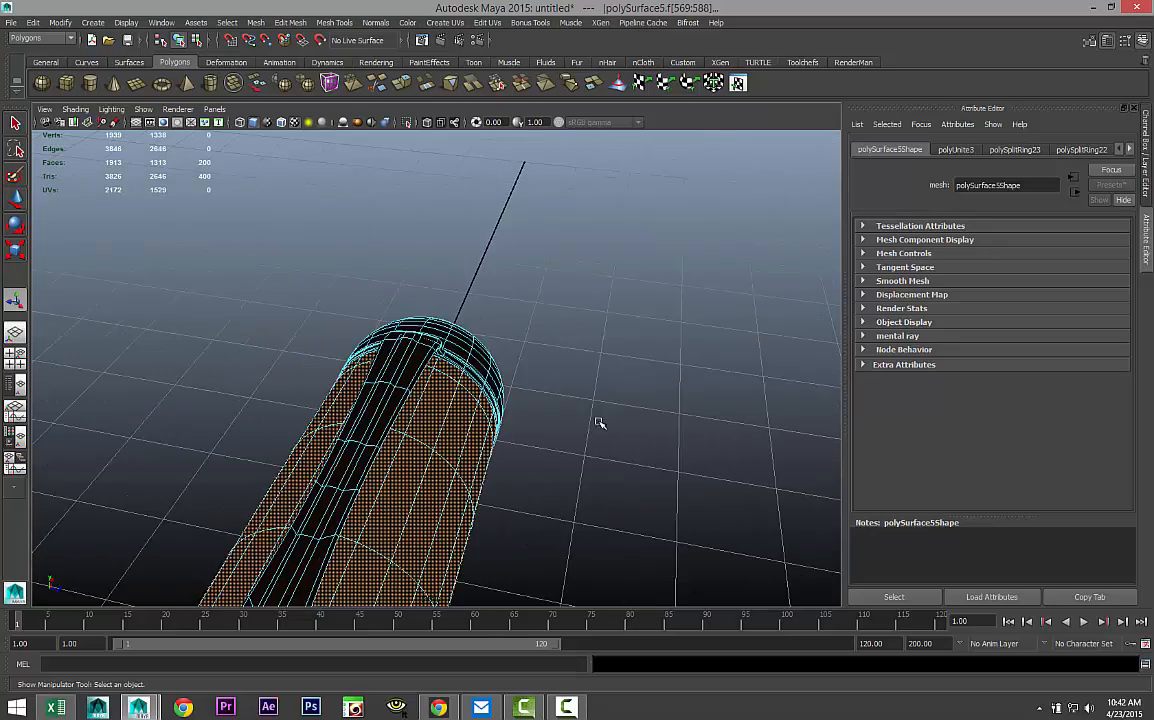
Assign the existing blinn2 material to the selected barrel faces and clear the selection.
alt+drag(598, 423, 507, 376)
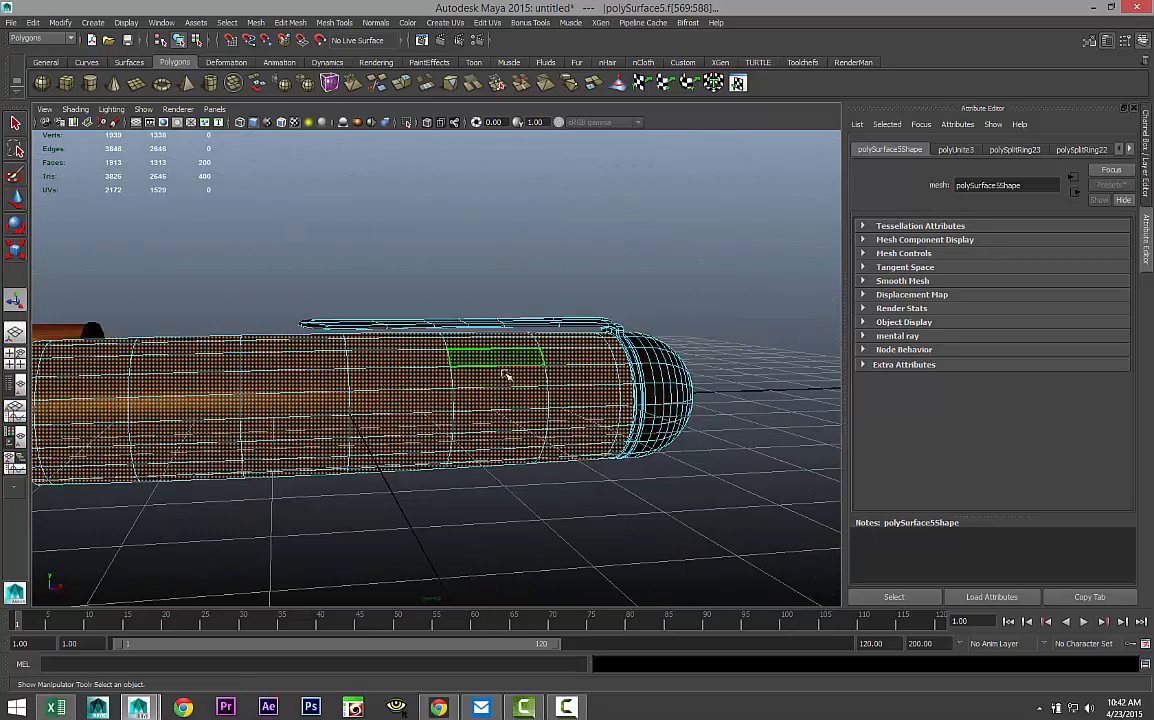
alt+drag(376, 453, 455, 480)
right_drag(323, 359, 342, 655)
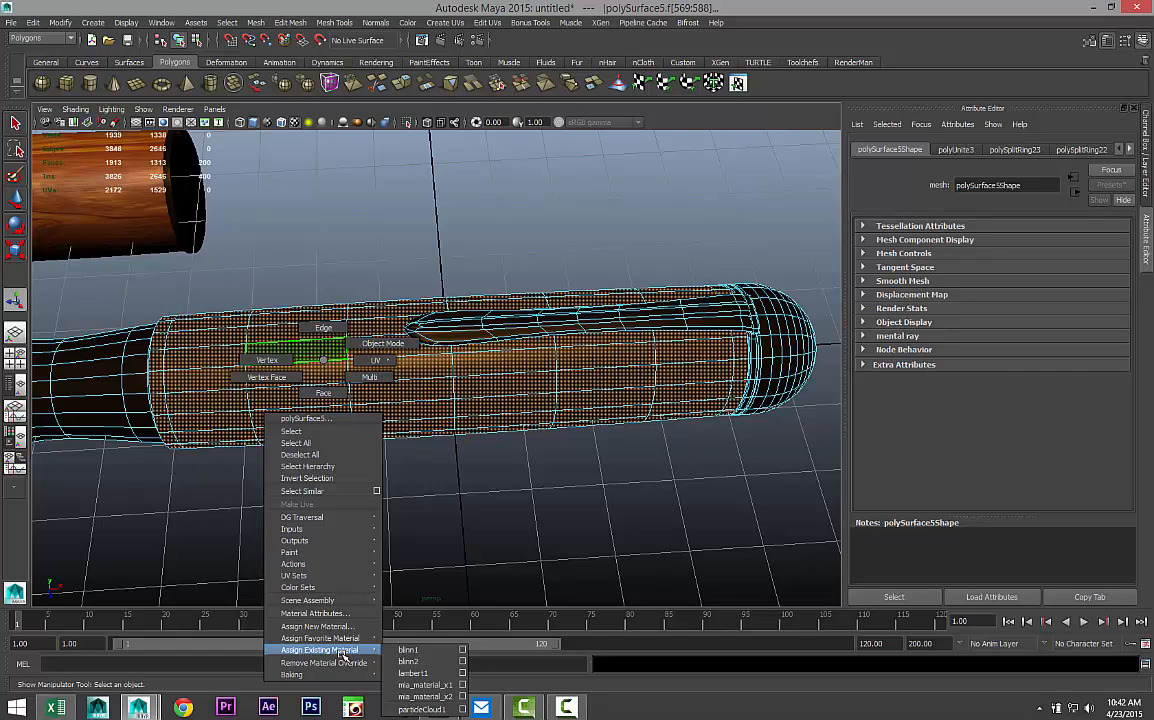
right_drag(396, 648, 409, 663)
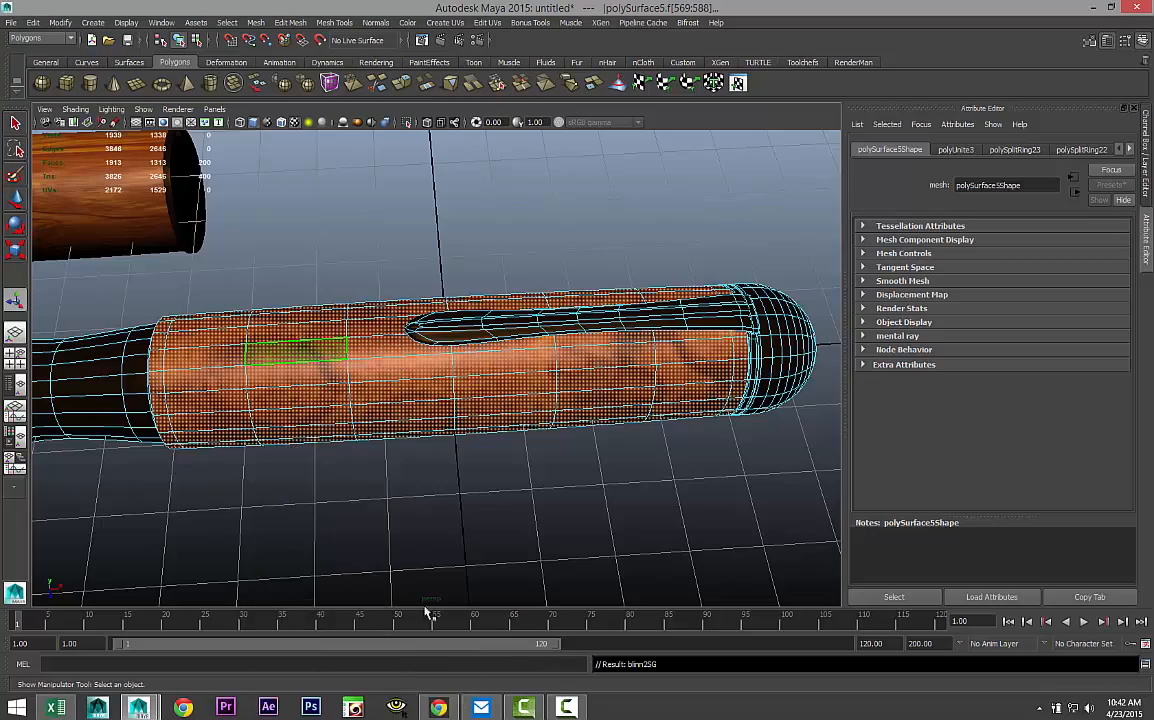
click(538, 502)
Select all faces of the pen's rounded end in the top view, including the face loop next to the end band.
mouse_move(530, 504)
alt+mouse_down()
mouse_move(515, 479)
mouse_move(517, 376)
mouse_move(533, 505)
mouse_move(515, 507)
alt+mouse_up()
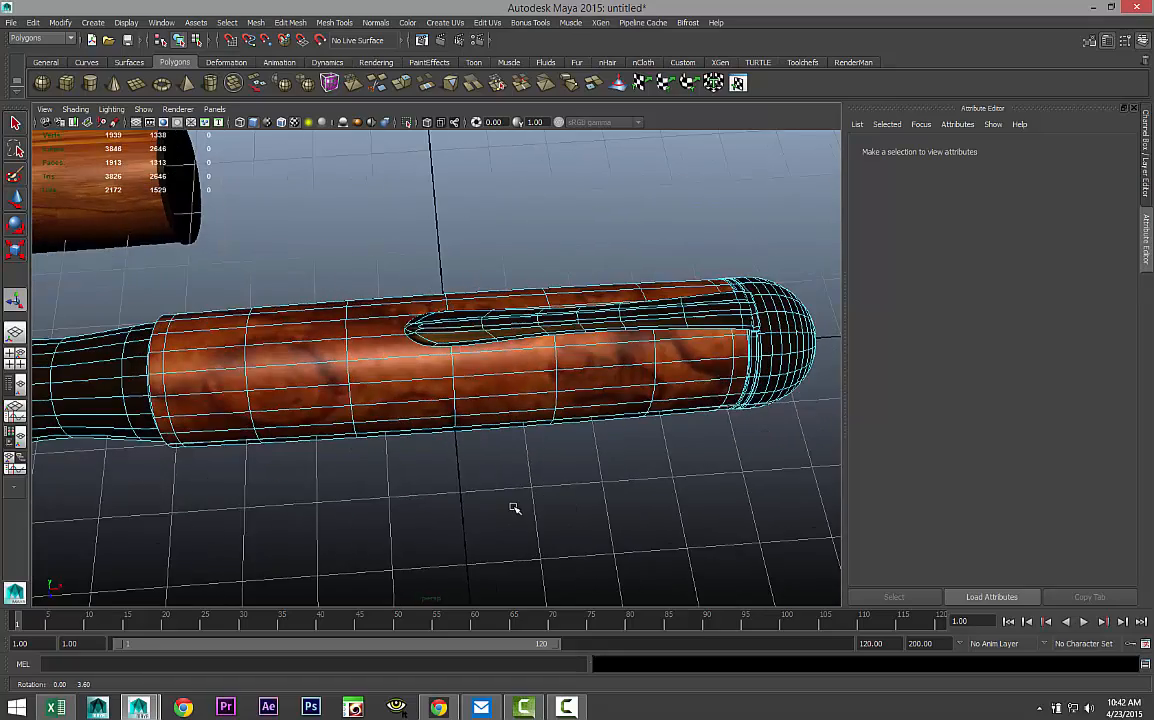
alt+middle_drag(631, 461, 373, 477)
alt+drag(373, 477, 474, 484)
alt+right_drag(474, 484, 616, 464)
alt+drag(616, 464, 598, 471)
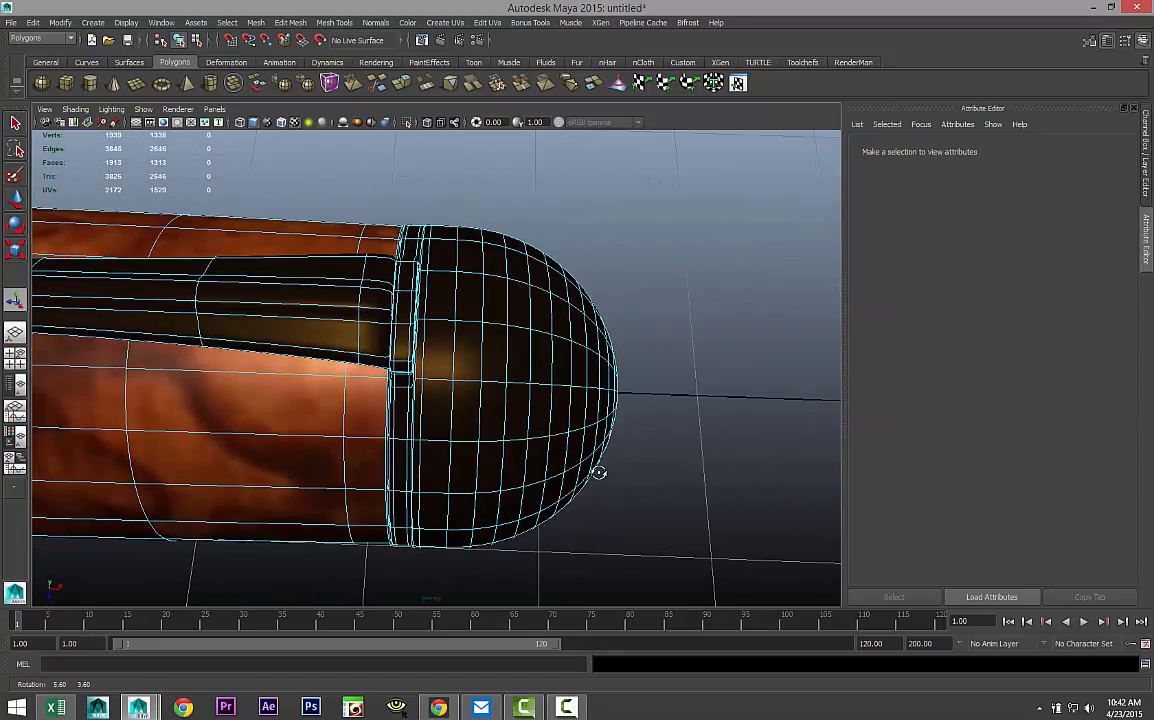
right_click(500, 346)
right_drag(457, 352, 502, 380)
click(15, 358)
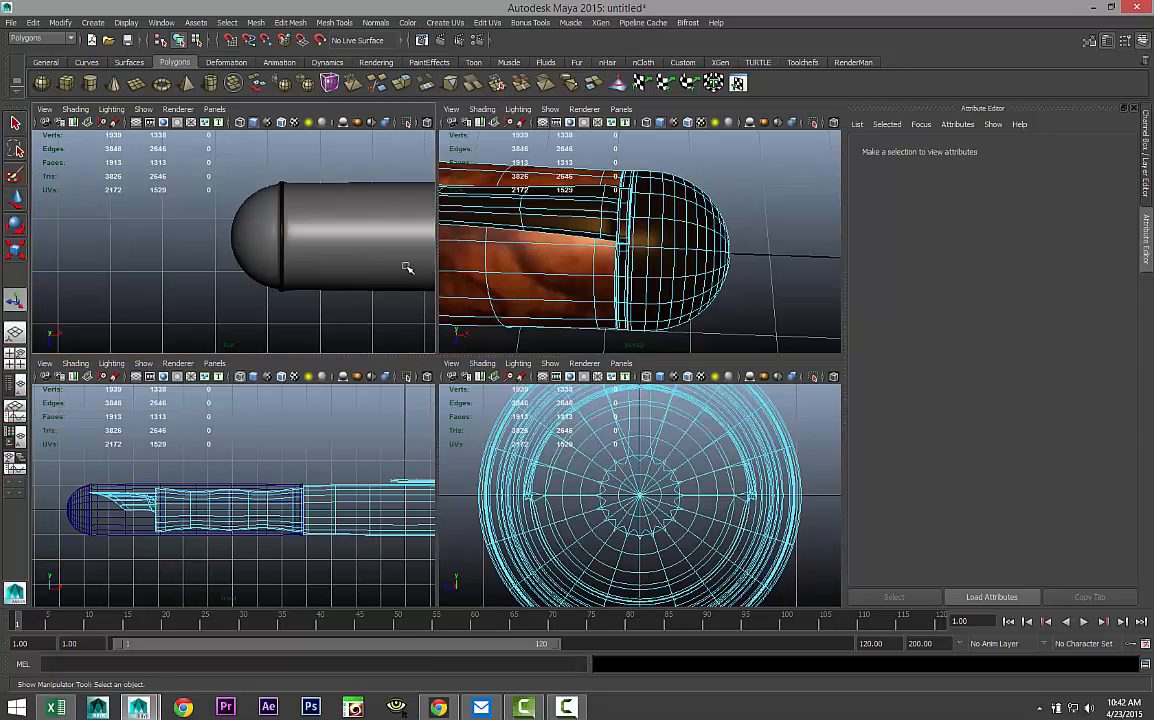
key(space)
key(a)
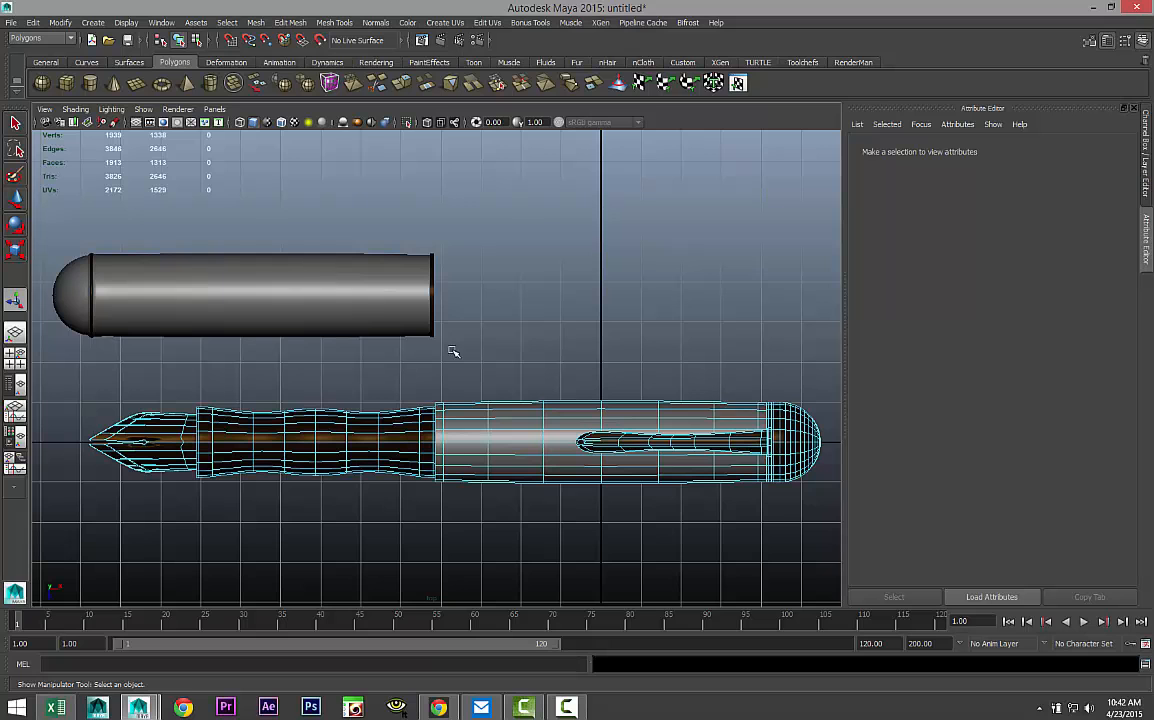
alt+middle_drag(464, 381, 510, 427)
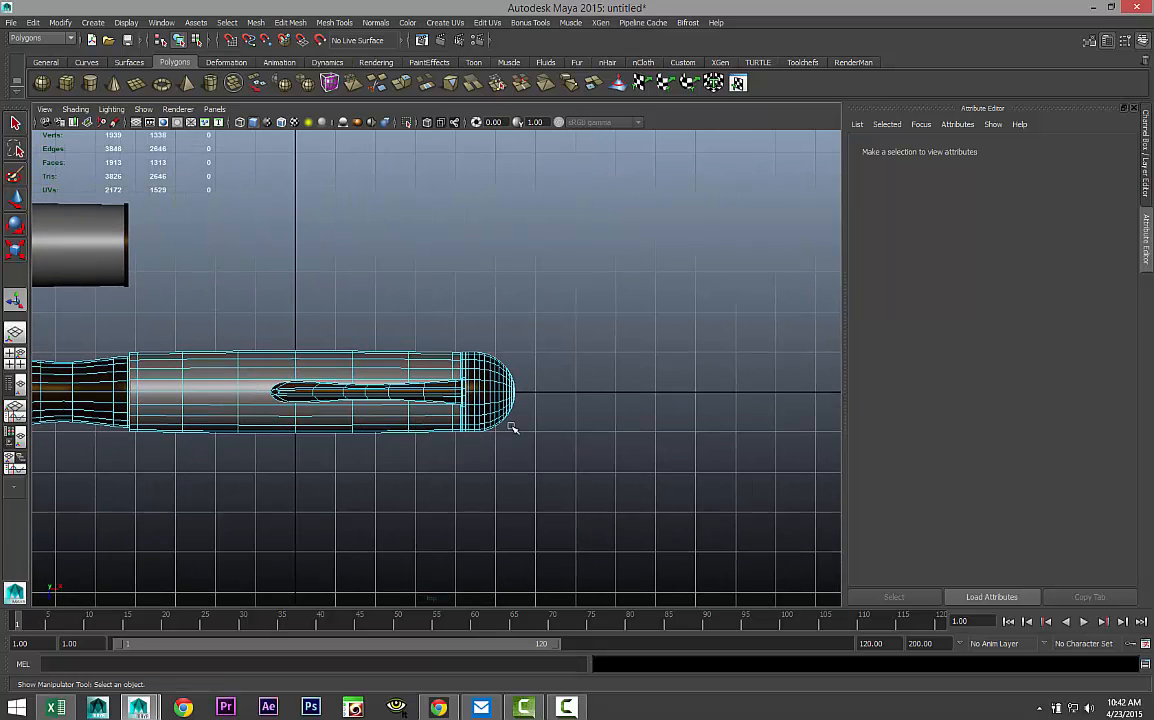
scroll(510, 427, up, 5)
drag(532, 290, 726, 595)
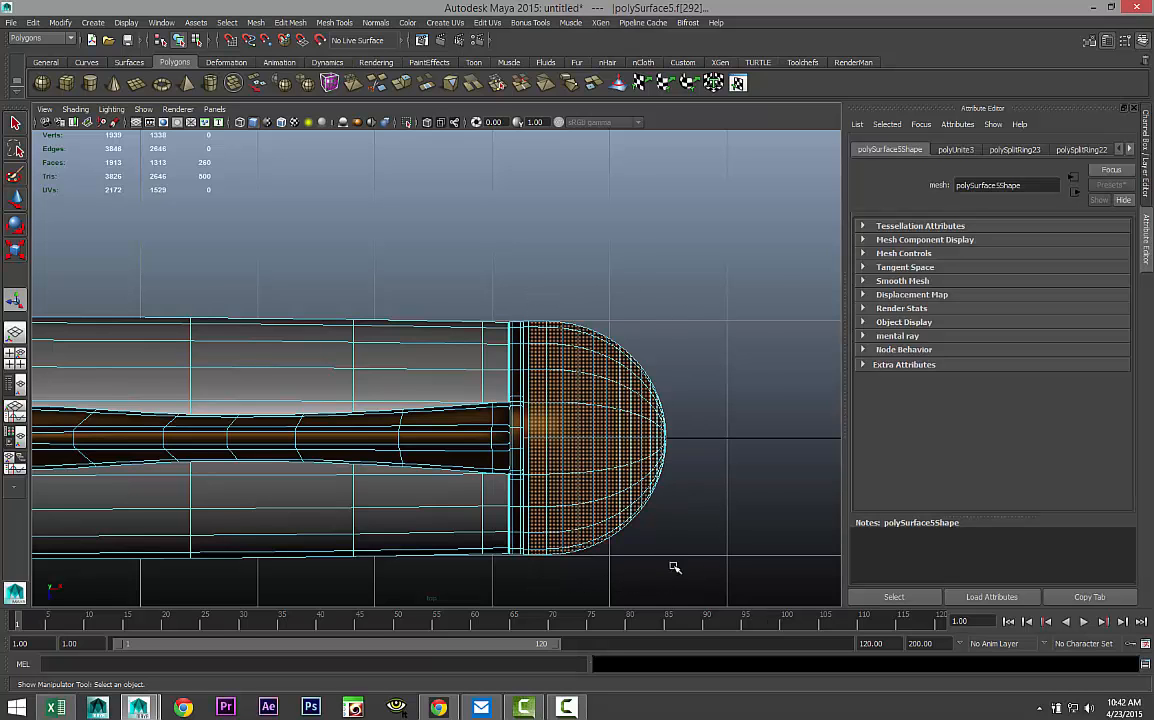
scroll(670, 565, up, 2)
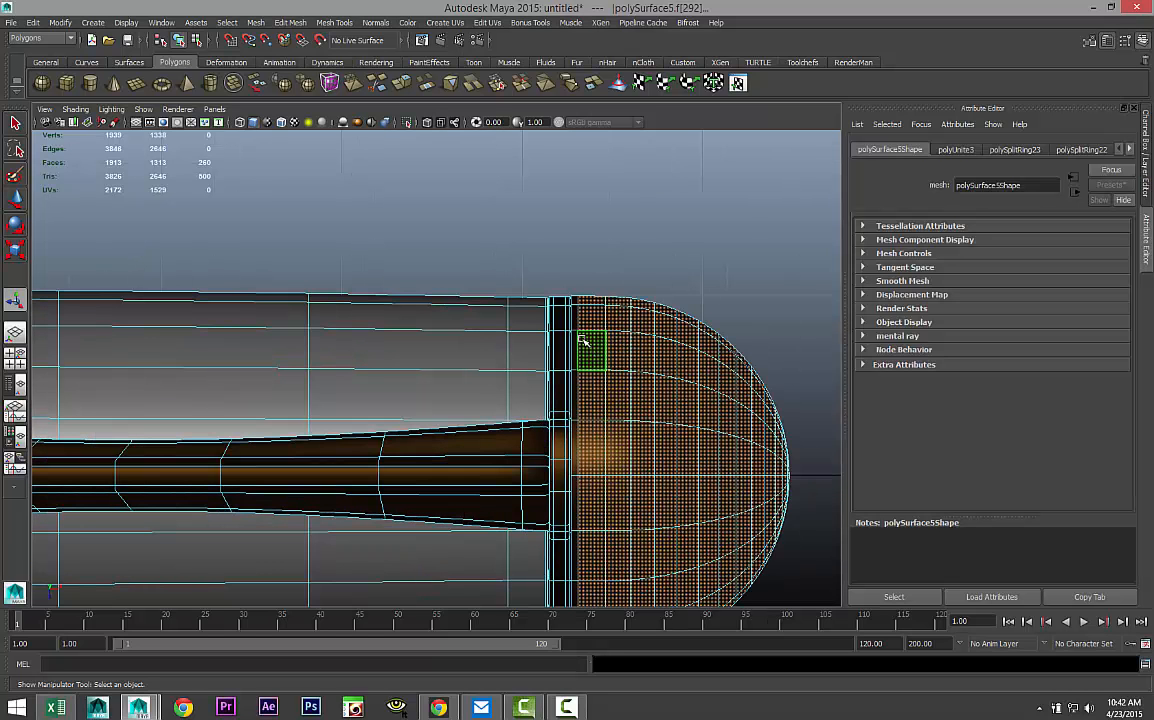
shift+double_click(574, 322)
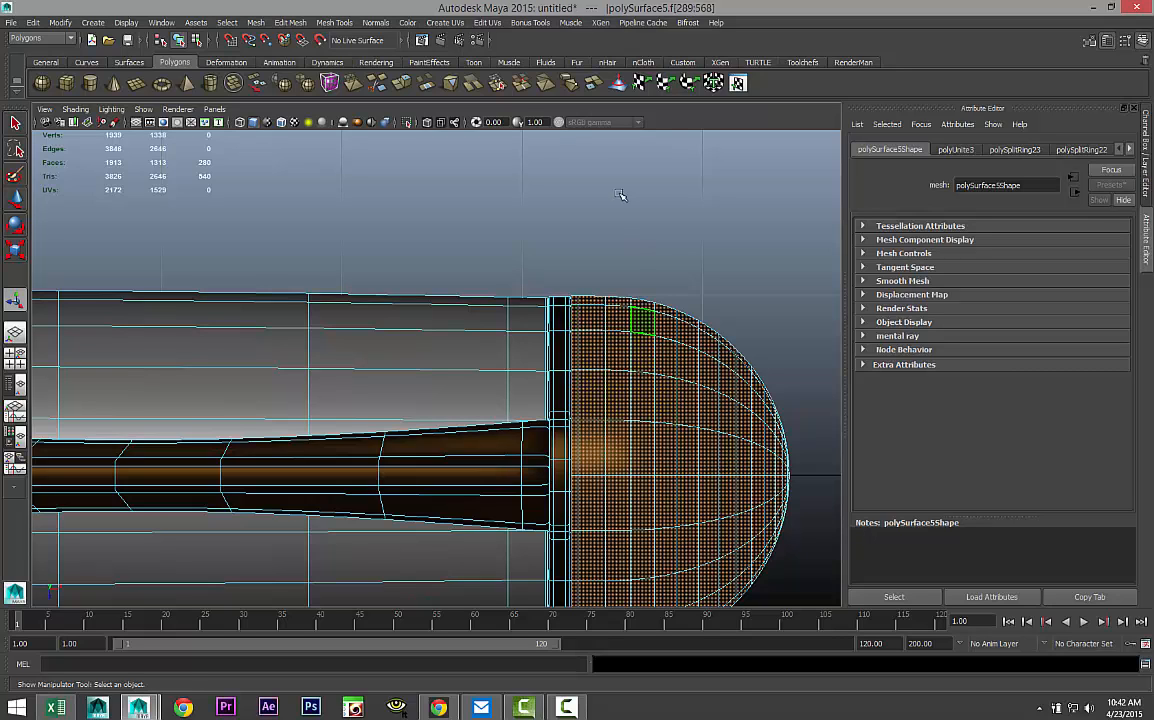
Apply a spherical UV mapping to the faces of the pen's rounded end.
click(445, 22)
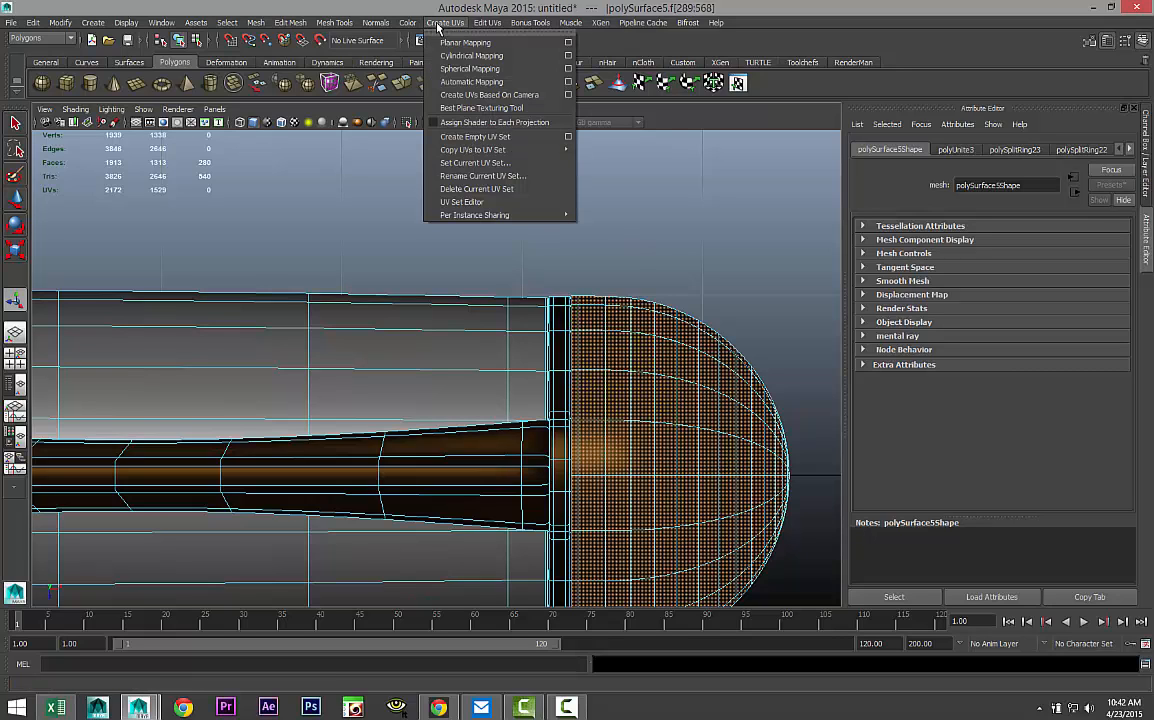
click(470, 69)
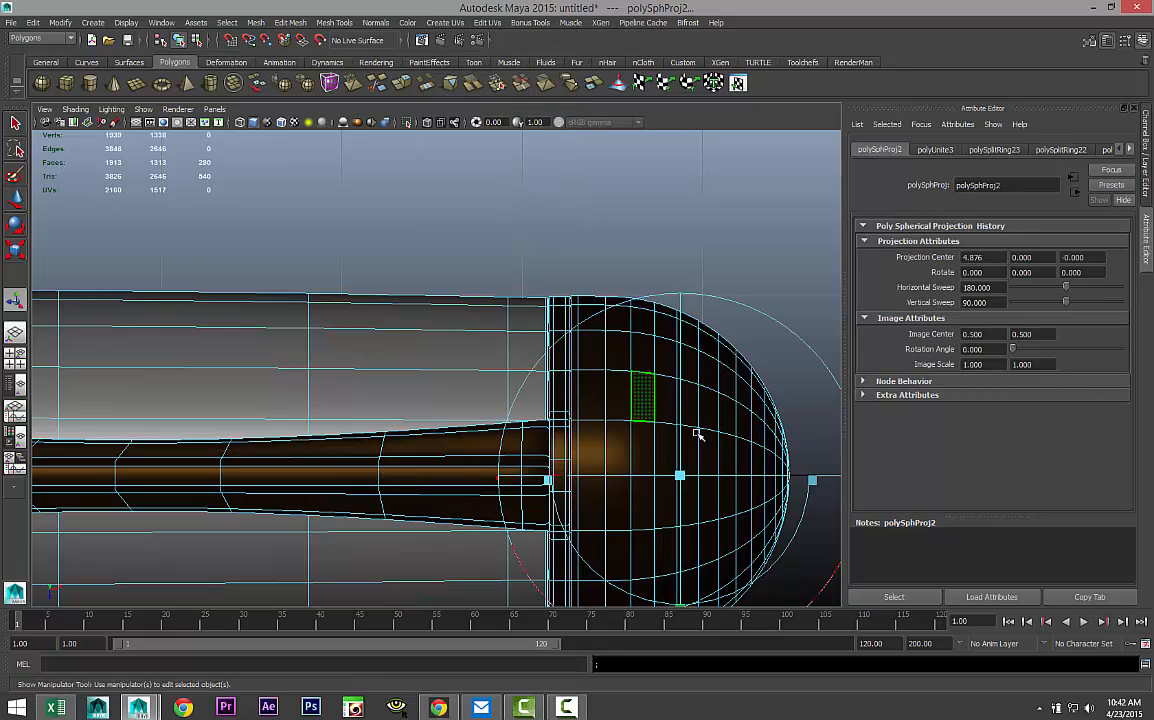
scroll(610, 322, down, 5)
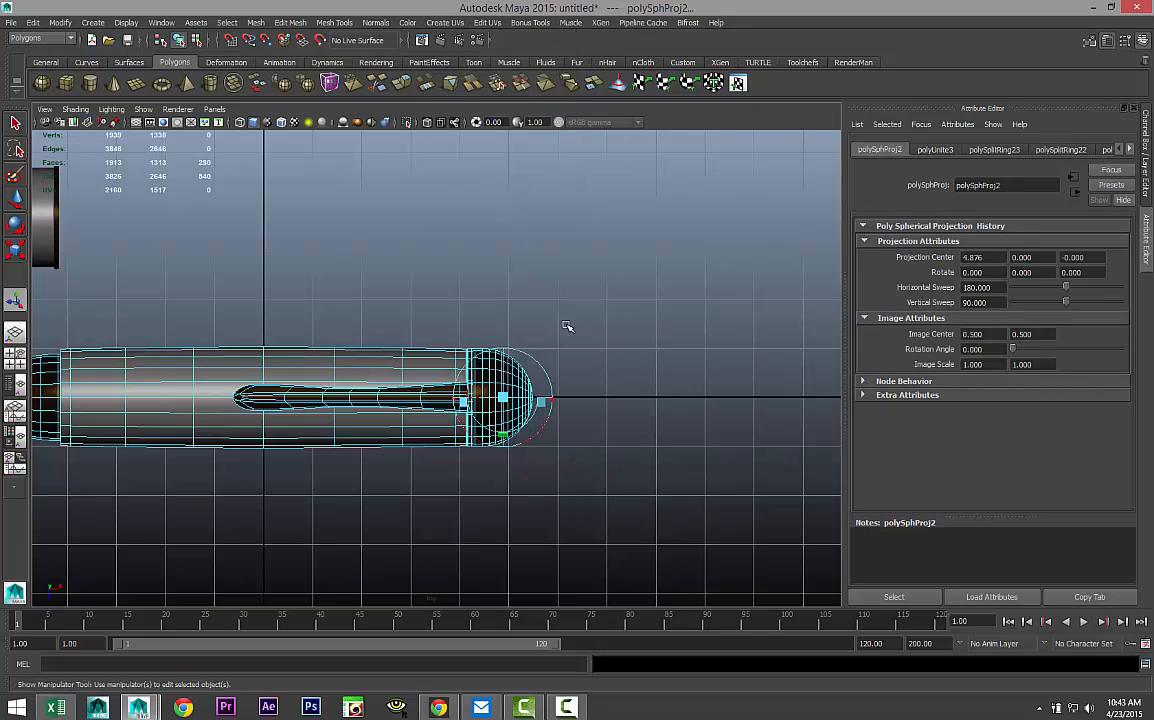
Reselect the rounded end's faces, assign them the existing blinn2 material, and deselect them in the perspective view.
scroll(565, 325, up, 2)
drag(661, 291, 502, 569)
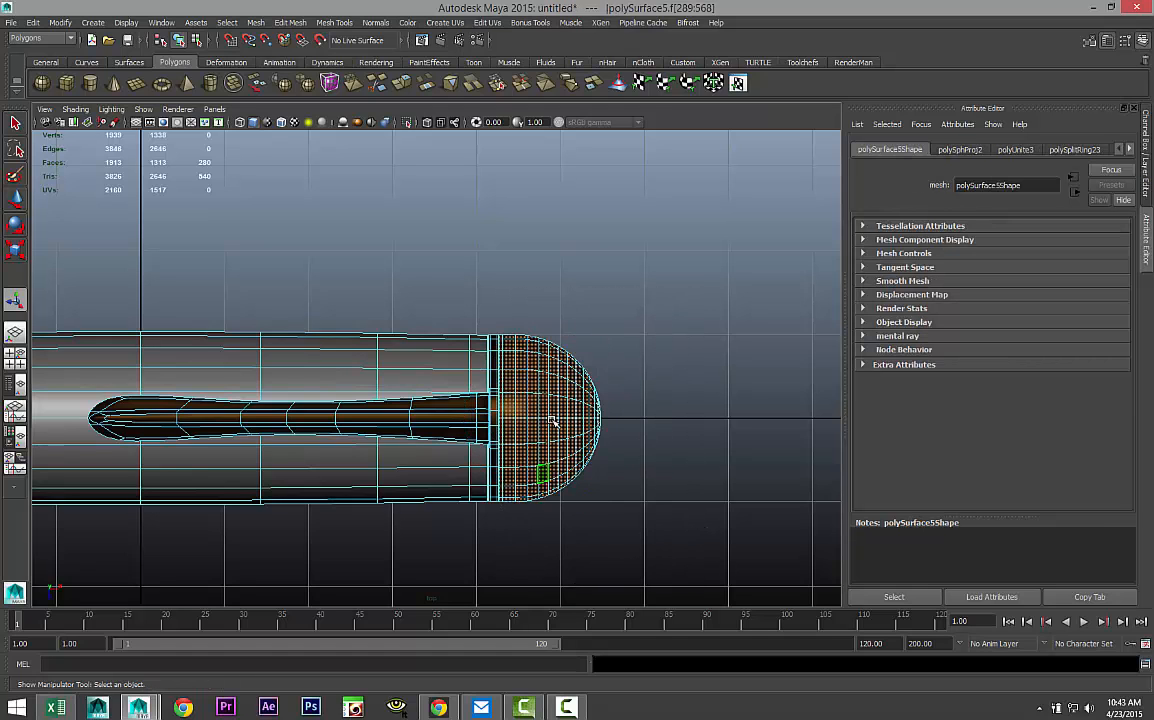
right_drag(553, 400, 652, 663)
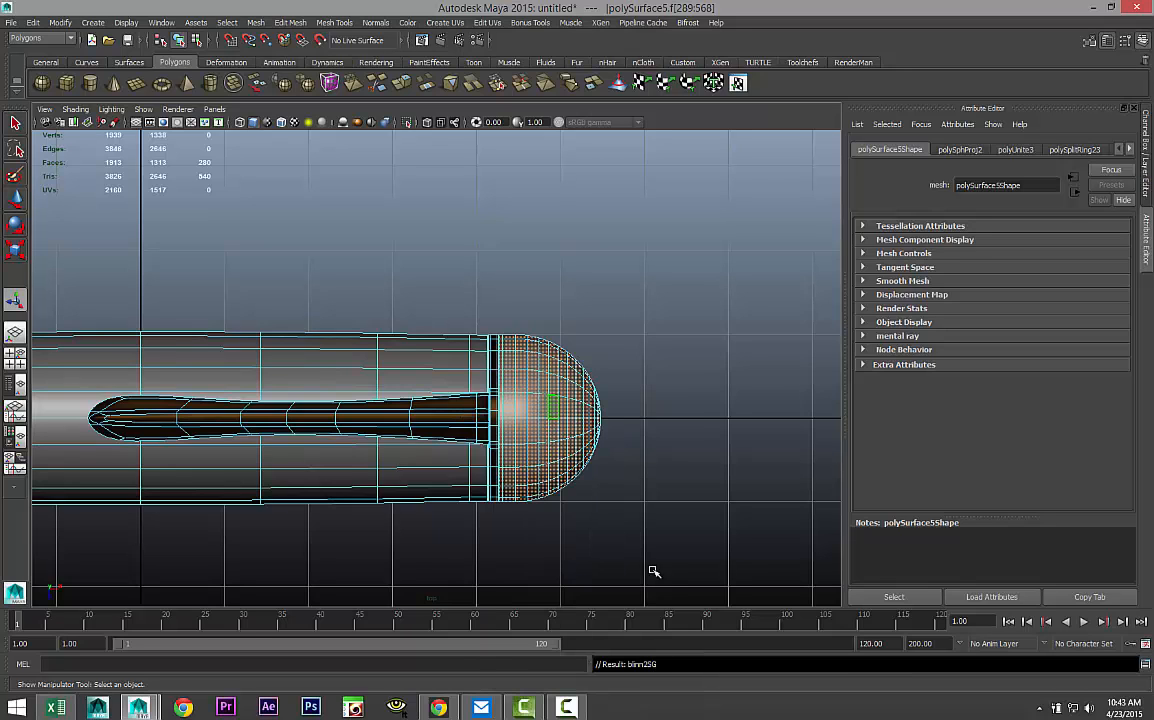
key(space)
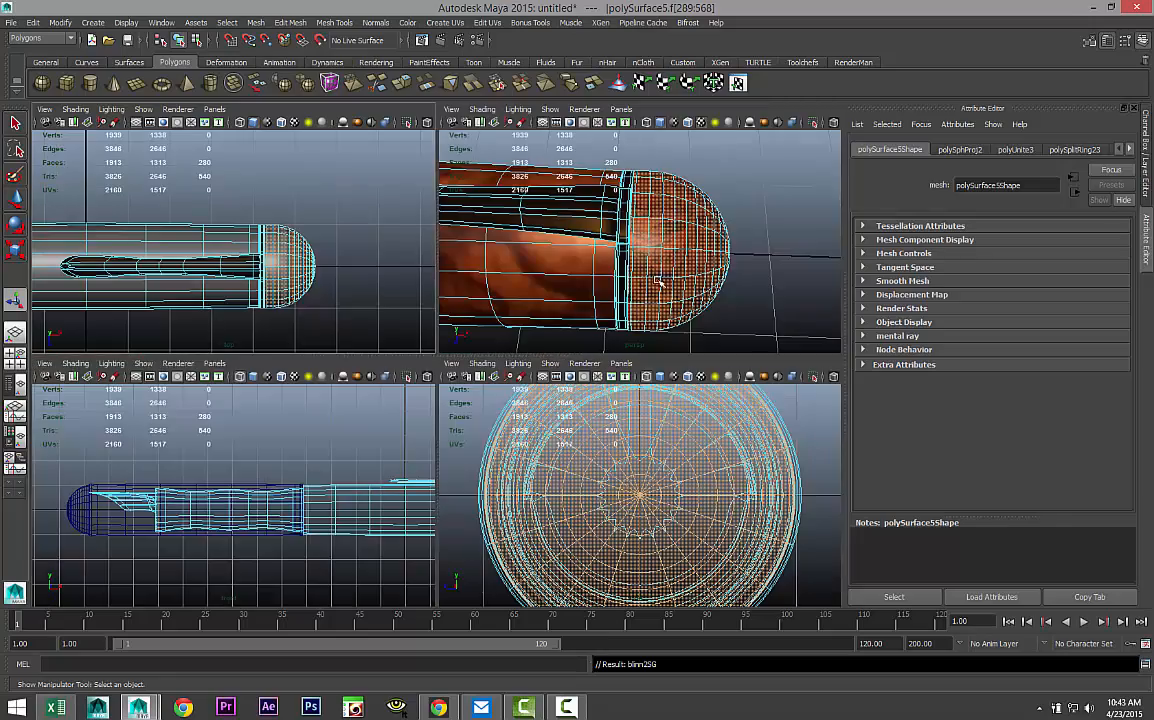
key(space)
click(660, 300)
Select the face loops around the grip's nib-end rim, plus the first wide loop behind it.
scroll(652, 442, down, 8)
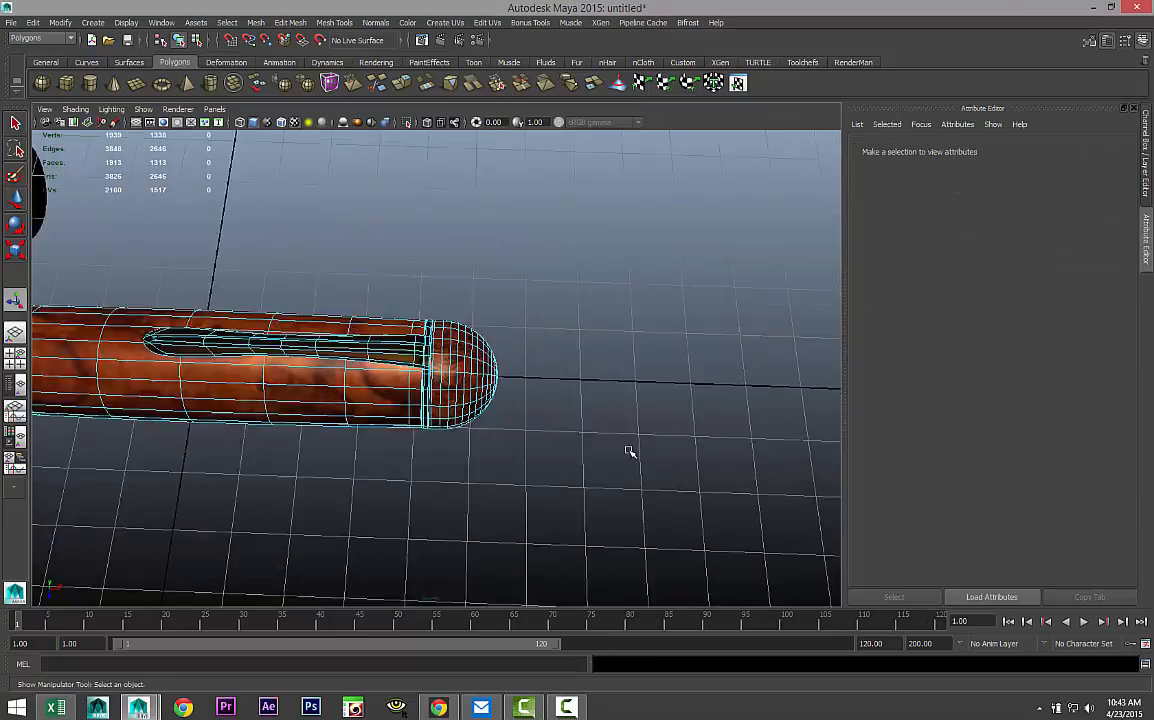
alt+drag(345, 503, 608, 443)
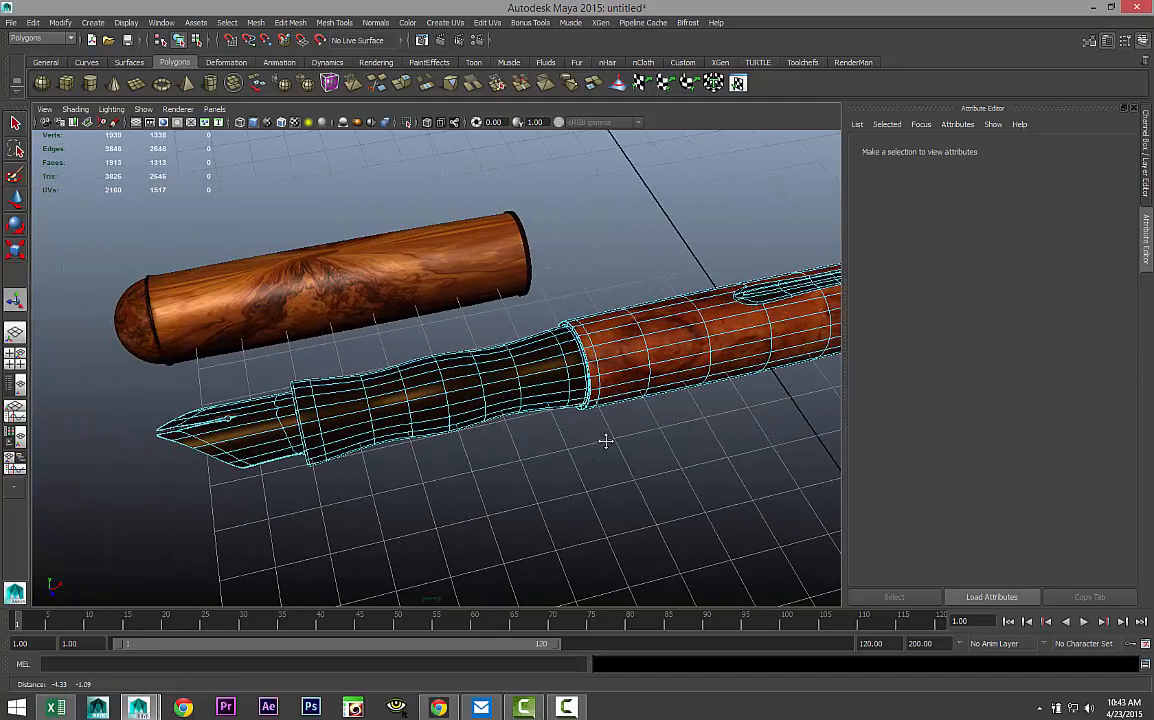
scroll(556, 483, up, 3)
alt+drag(427, 508, 583, 471)
scroll(510, 489, up, 6)
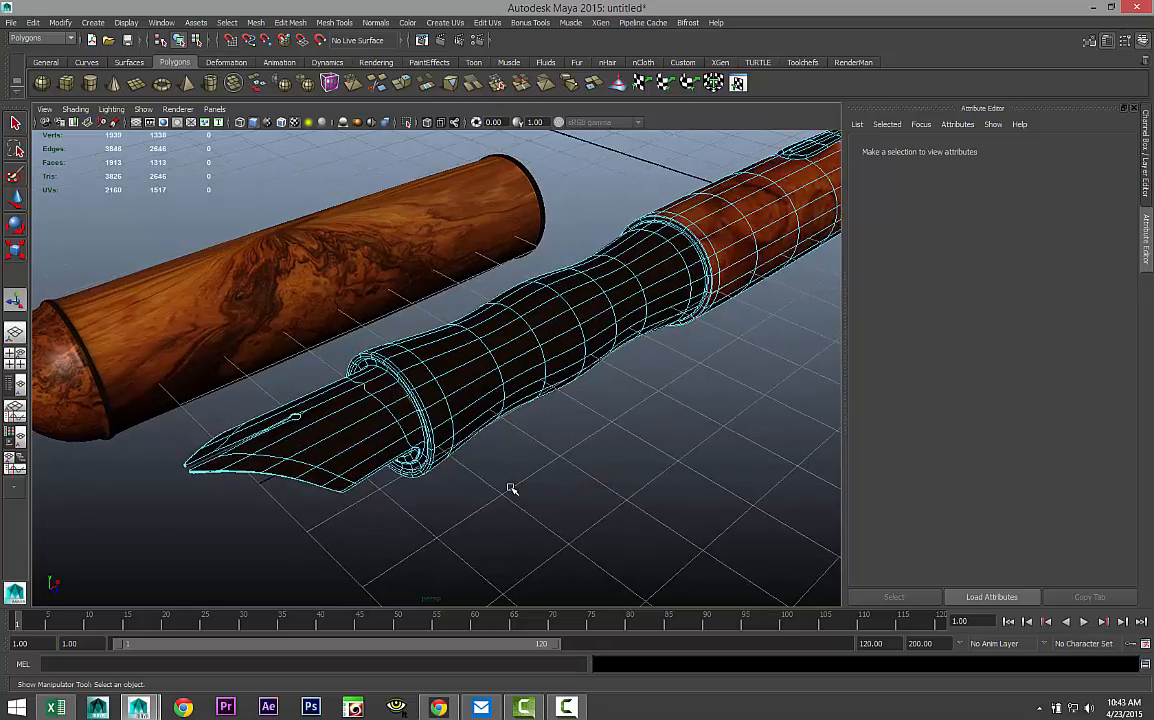
alt+middle_drag(479, 499, 608, 507)
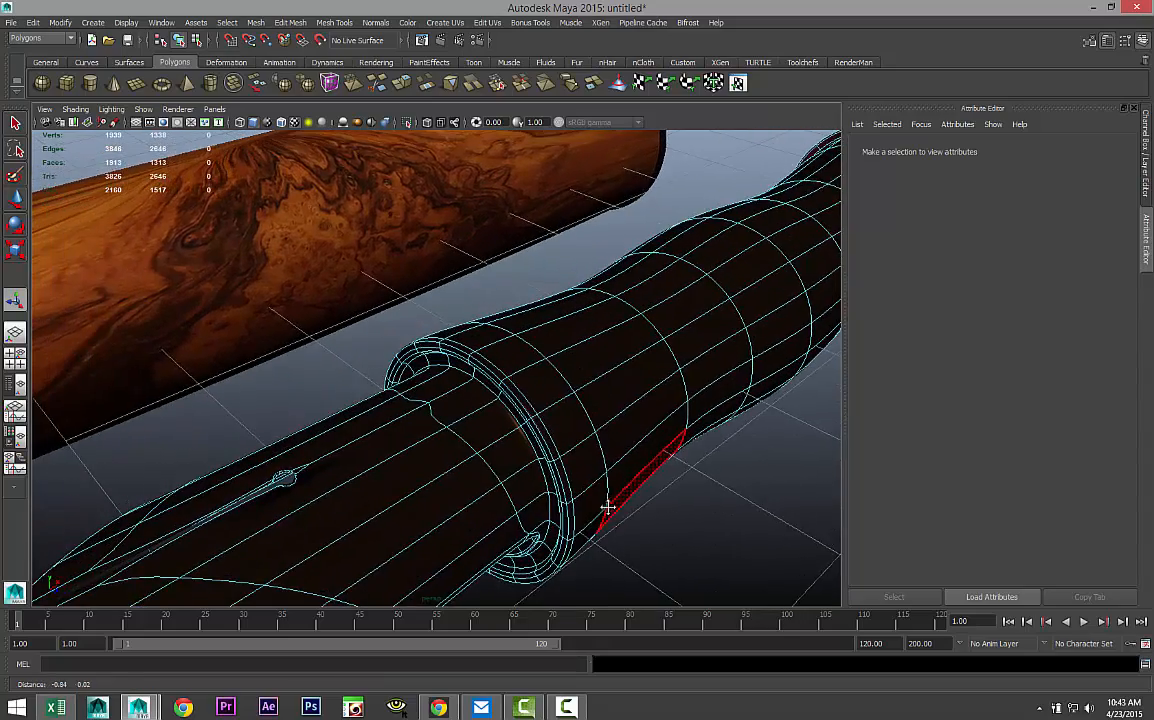
scroll(590, 502, up, 4)
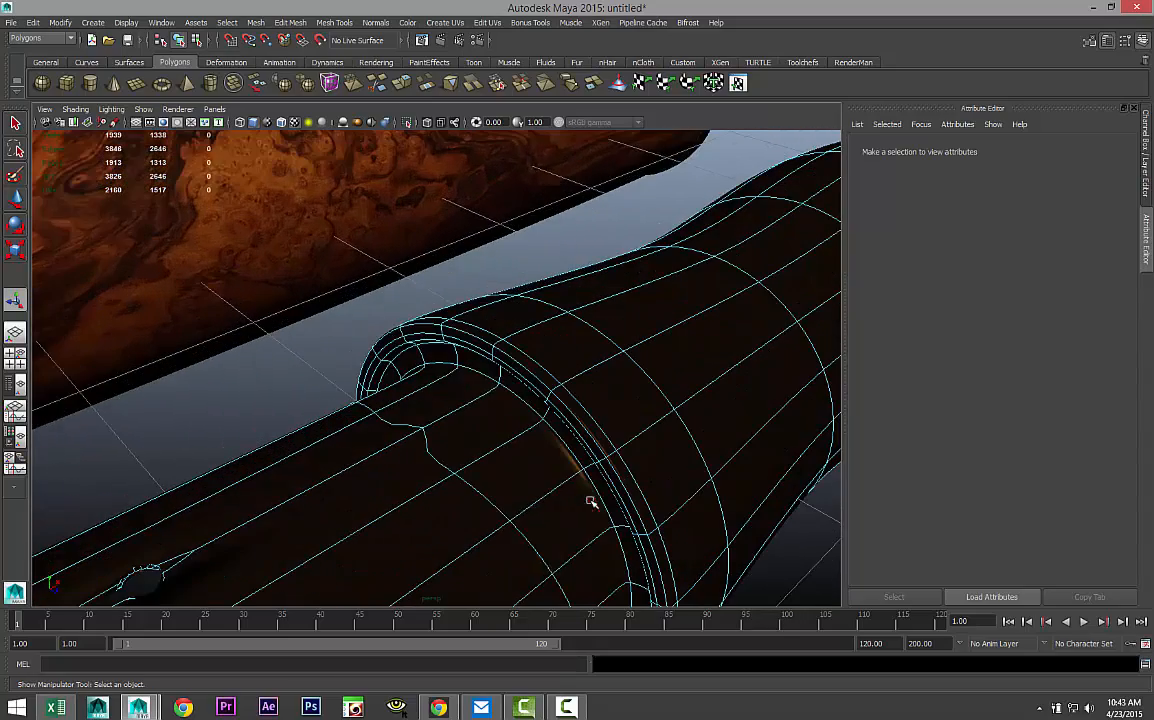
click(430, 330)
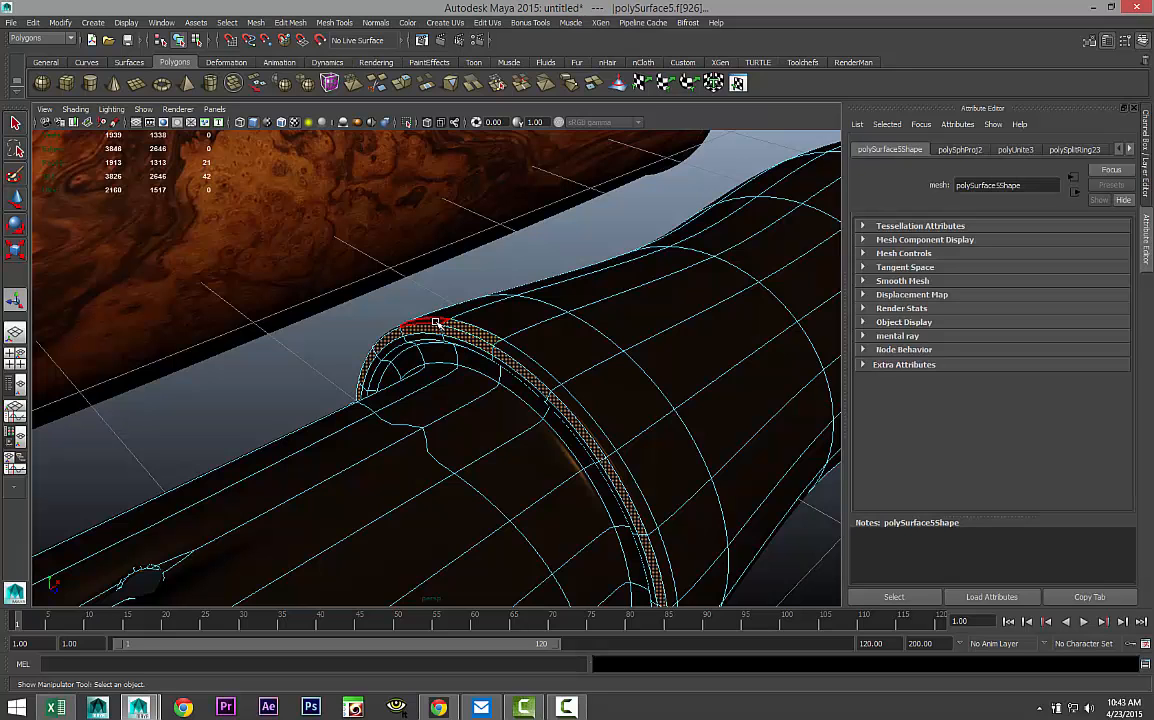
shift+double_click(452, 330)
shift+click(554, 340)
shift+double_click(518, 319)
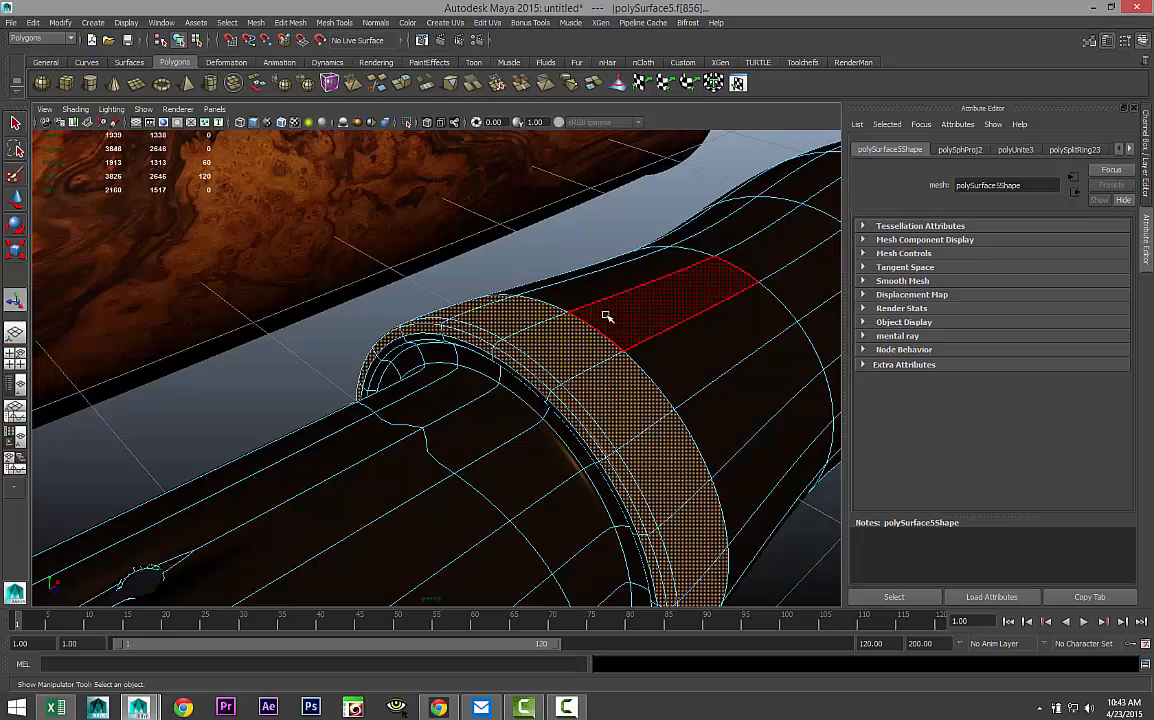
Add the successive face loops along the middle of the grip to the selection.
shift+click(608, 318)
shift+double_click(589, 298)
alt+middle_drag(671, 405, 331, 541)
shift+double_click(379, 402)
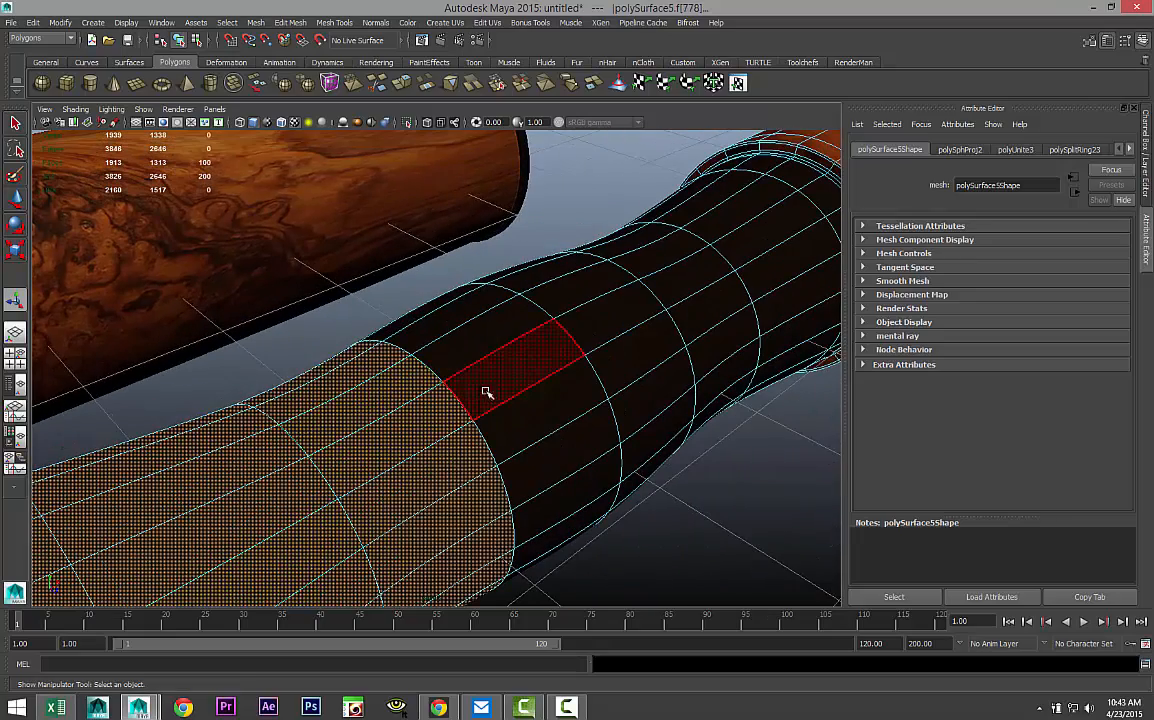
shift+double_click(470, 352)
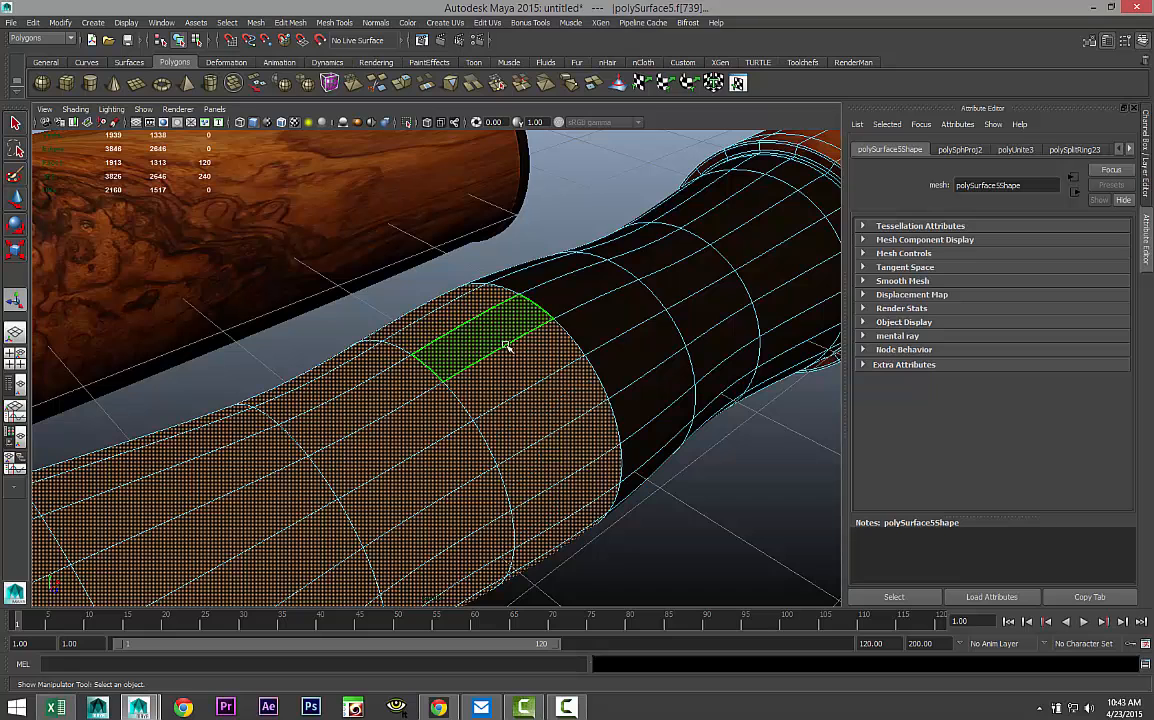
shift+double_click(548, 292)
Add the grip's remaining face loops up to the barrel, undoing the stray selection of the pen's other faces.
shift+click(675, 283)
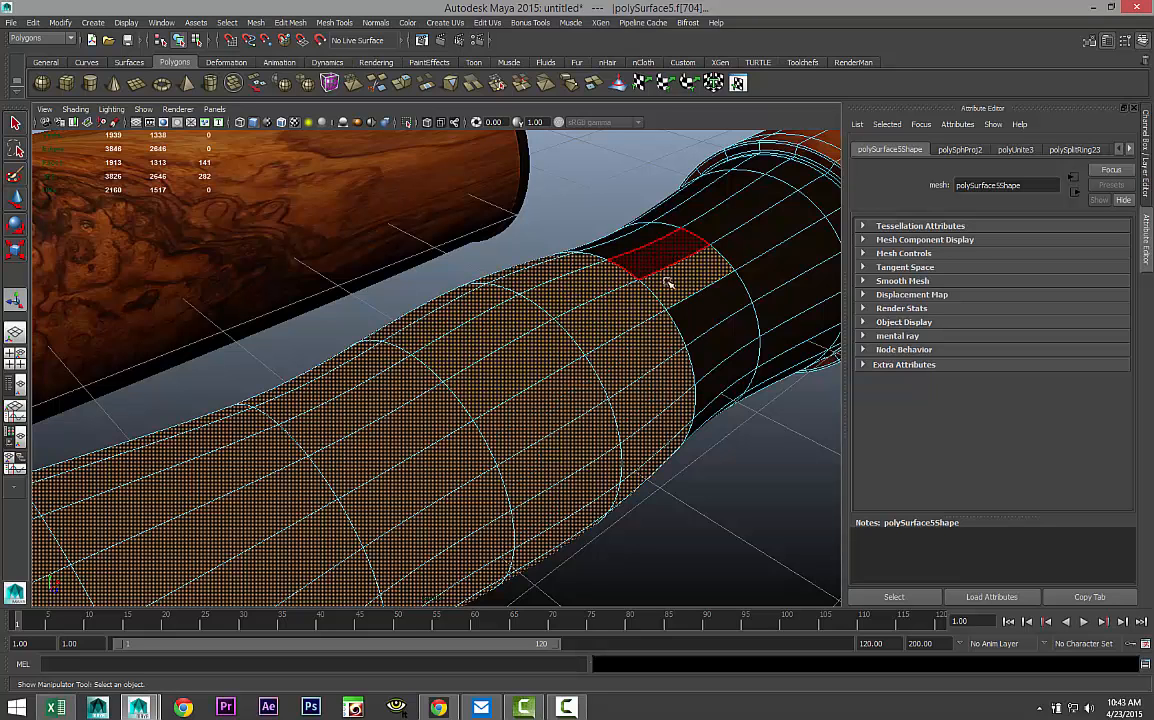
shift+double_click(656, 258)
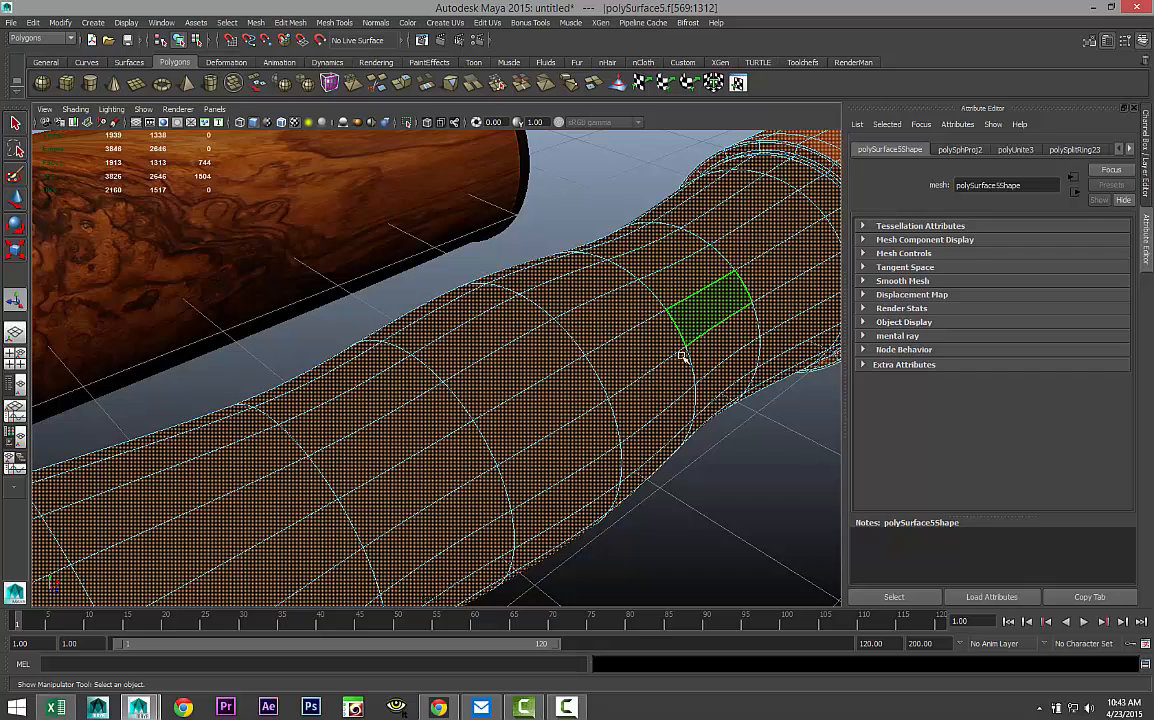
key(ctrl+z)
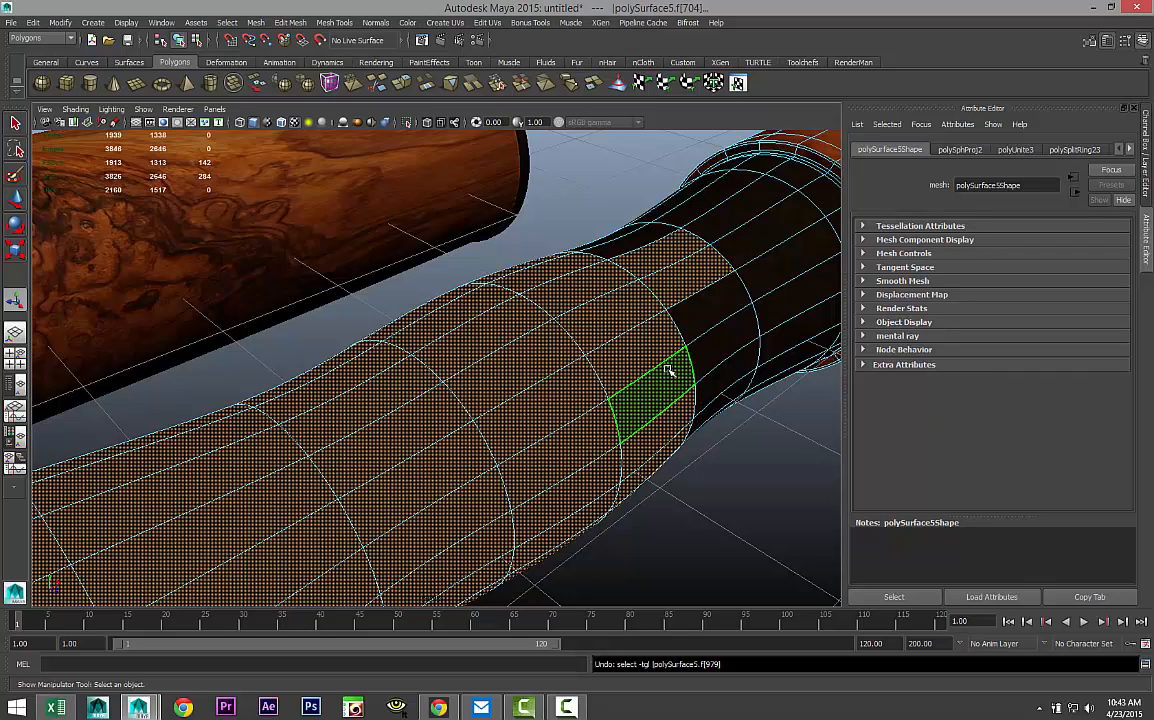
shift+double_click(707, 313)
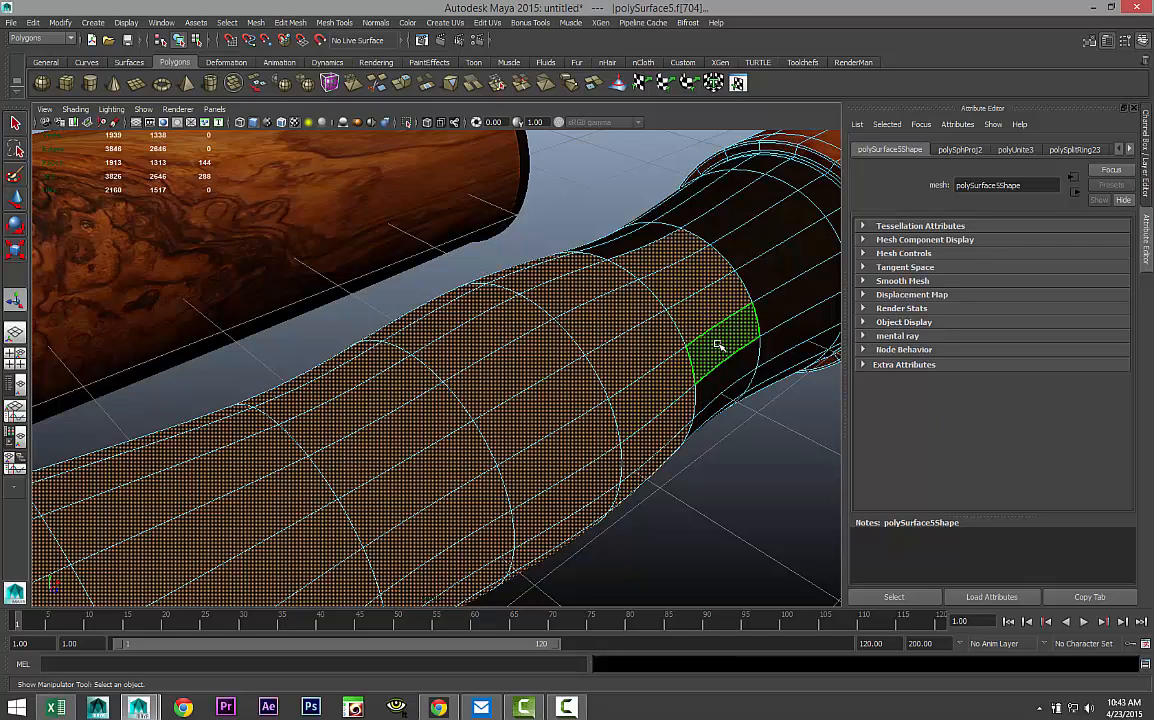
shift+double_click(750, 248)
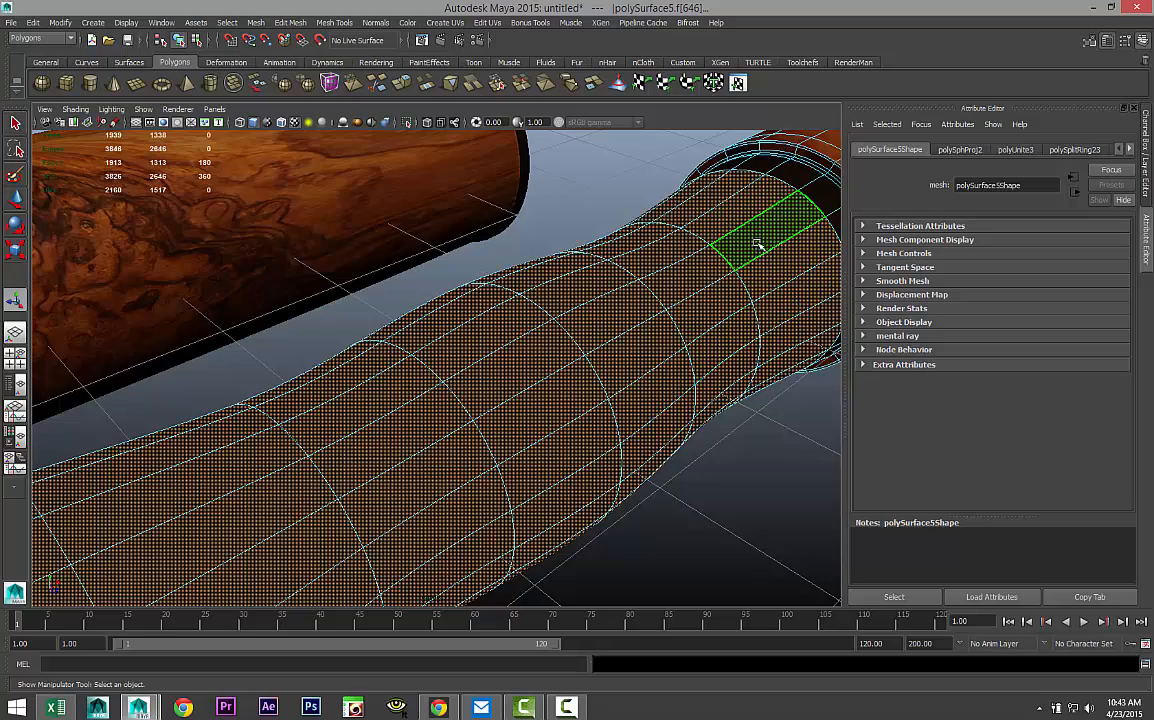
shift+double_click(799, 175)
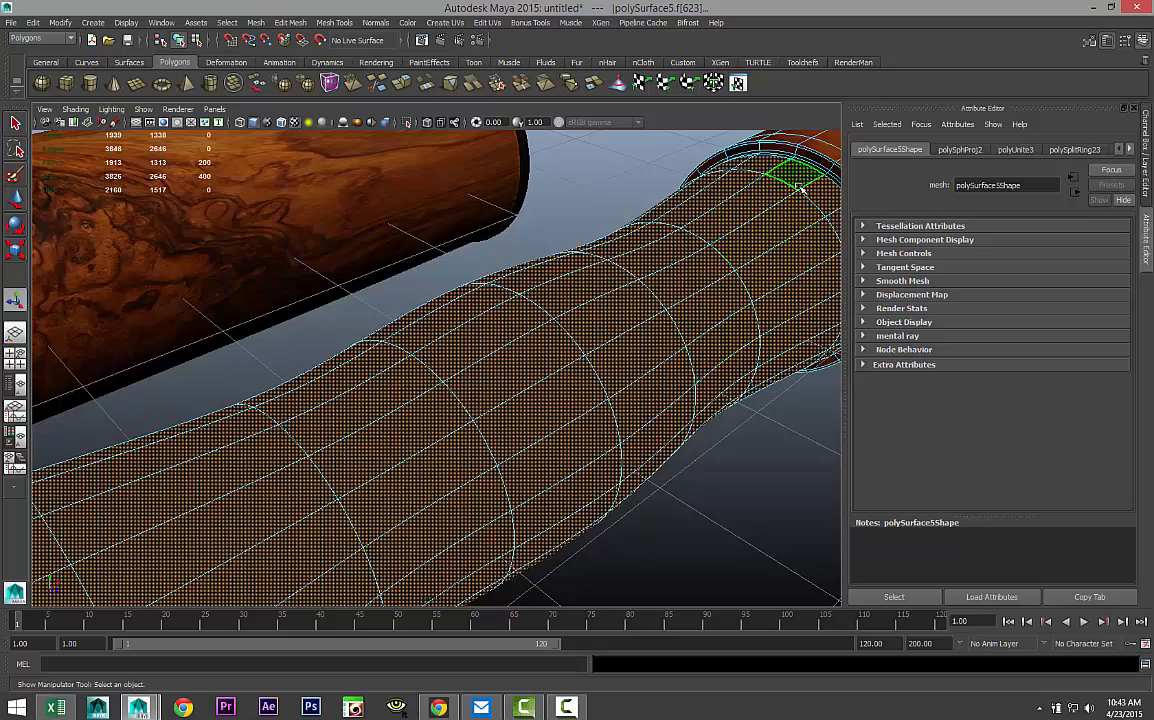
Assign a new Phong E material to the selected grip faces and set its color to black.
scroll(718, 347, down, 3)
alt+drag(681, 460, 548, 384)
right_drag(508, 340, 462, 544)
double_click(444, 281)
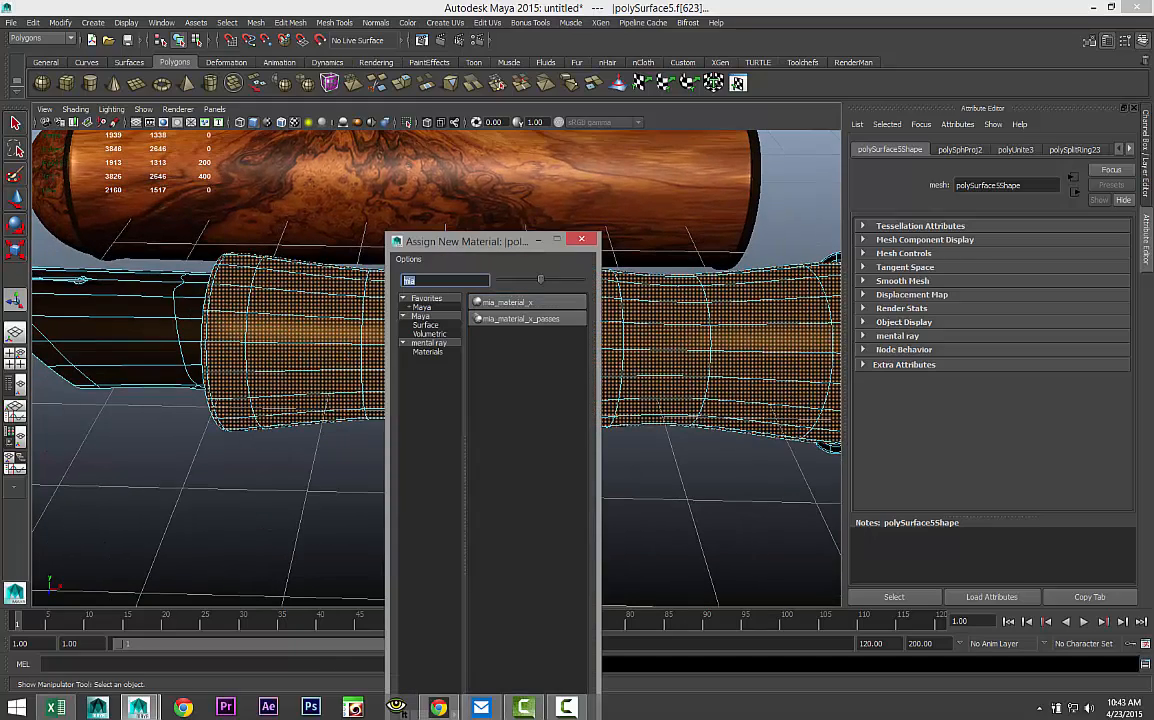
text(ph)
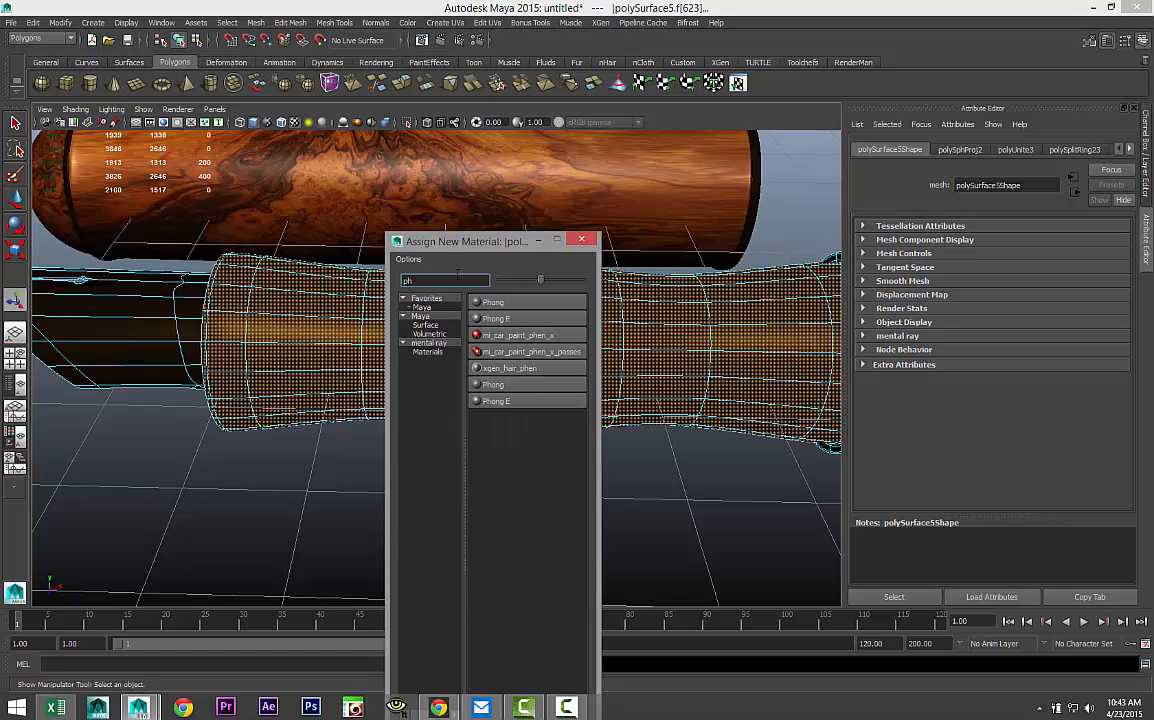
click(502, 320)
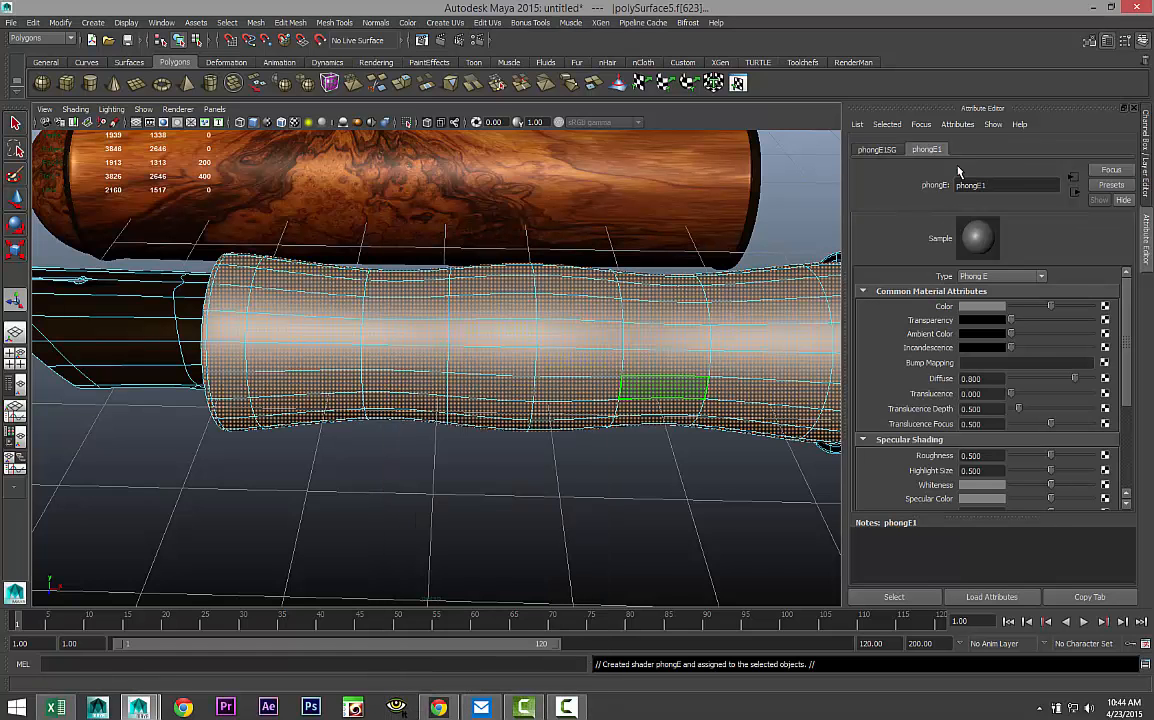
drag(1050, 311, 1010, 307)
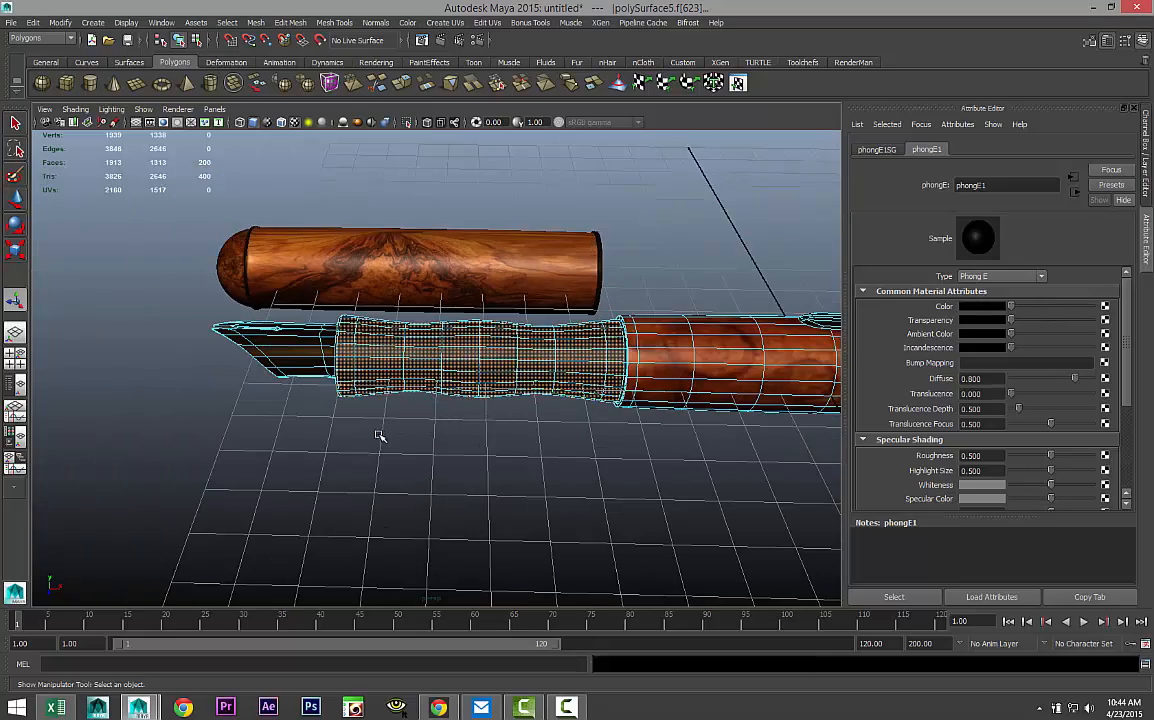
alt+drag(378, 435, 419, 450)
scroll(480, 493, down, 6)
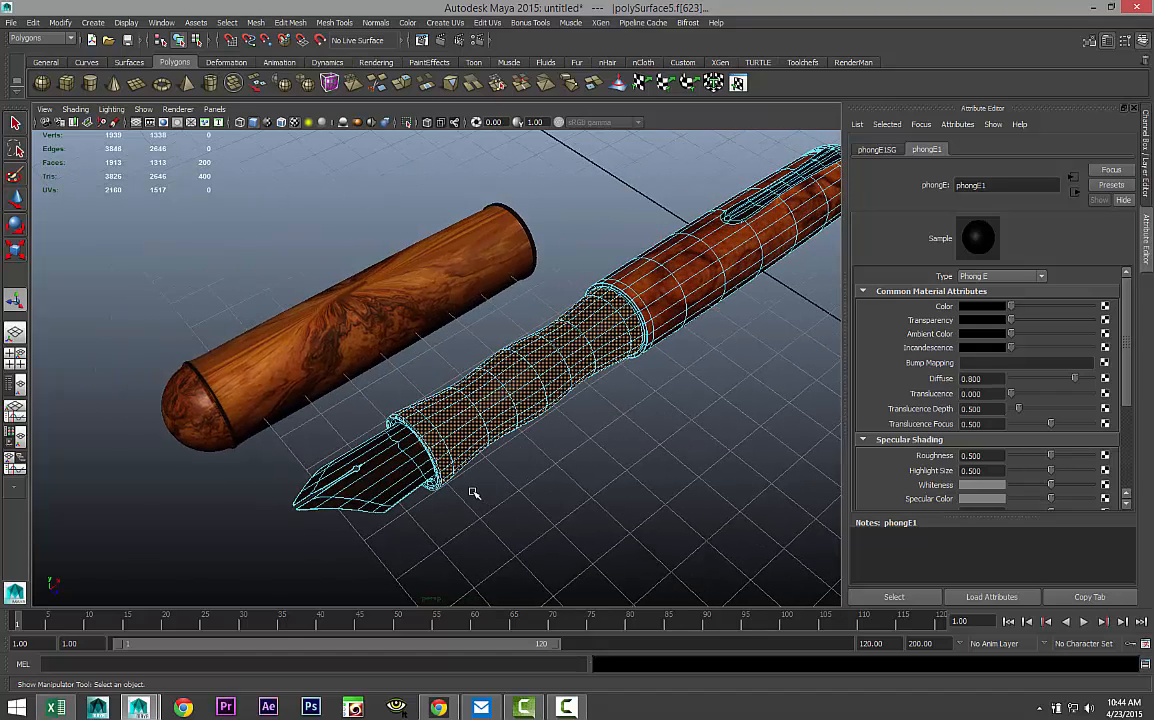
scroll(471, 492, up, 2)
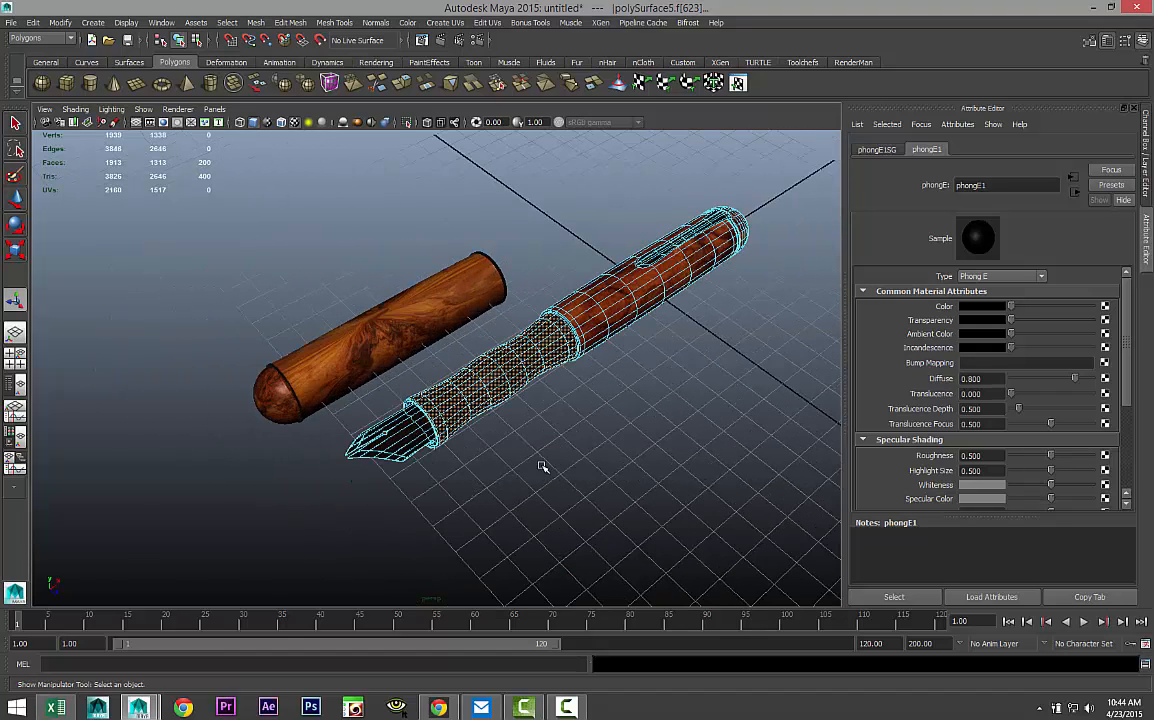
Select the whole pen as an object, rotate it about -34.3 degrees in Y, and move it to about -4.6 in X.
right_drag(607, 310, 665, 278)
click(652, 315)
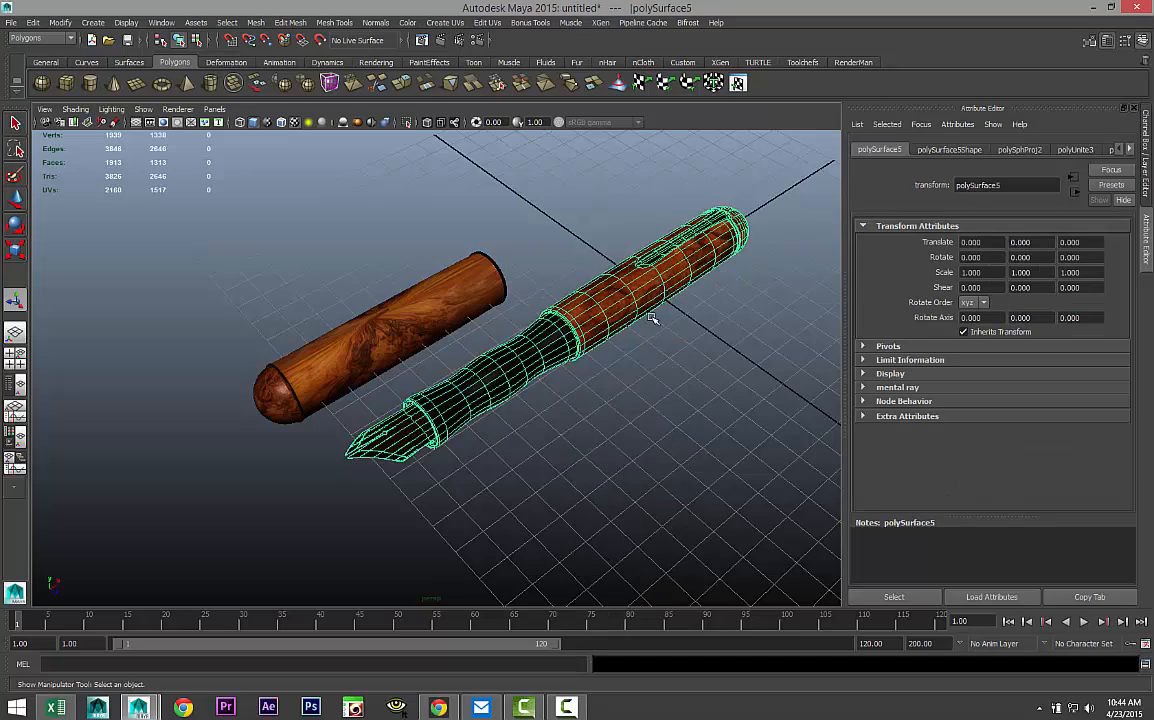
scroll(628, 377, down, 2)
alt+drag(628, 377, 619, 430)
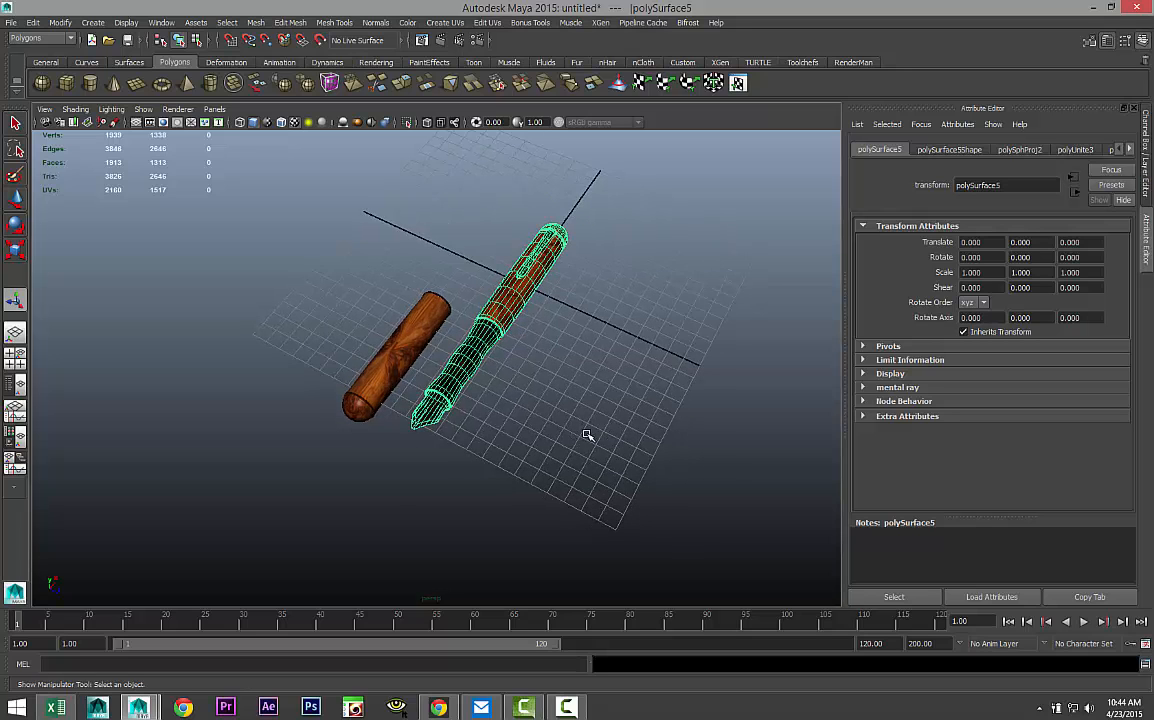
key(e)
drag(549, 327, 512, 339)
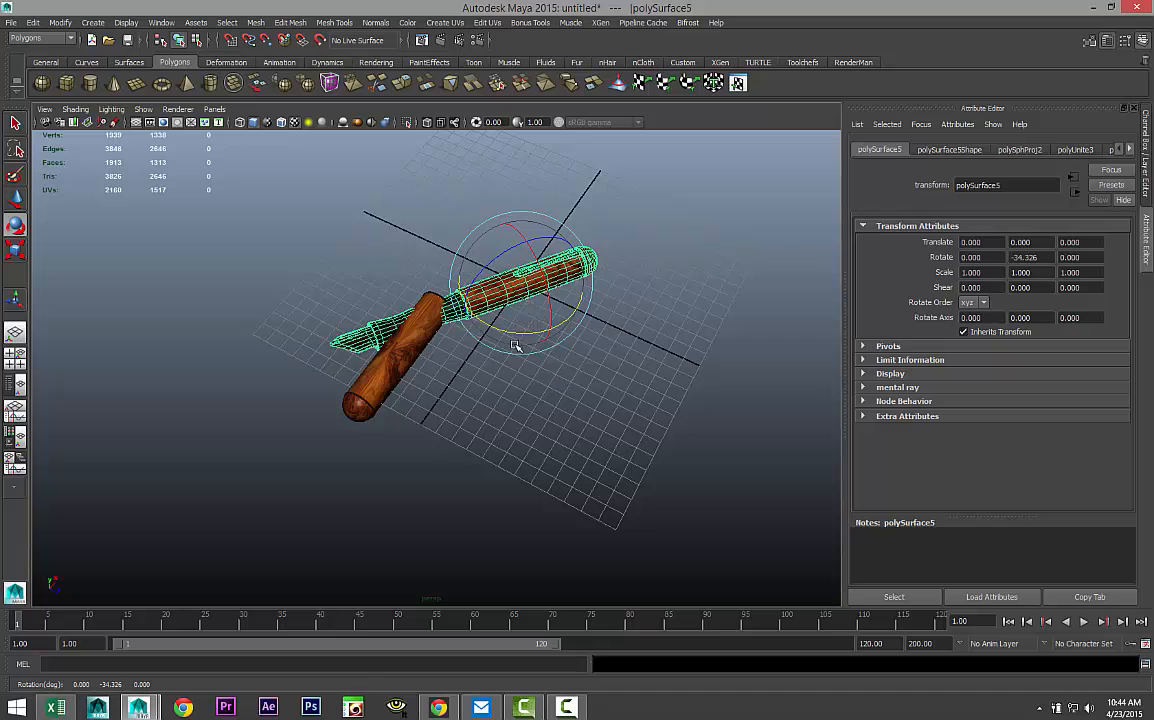
key(w)
drag(549, 241, 515, 290)
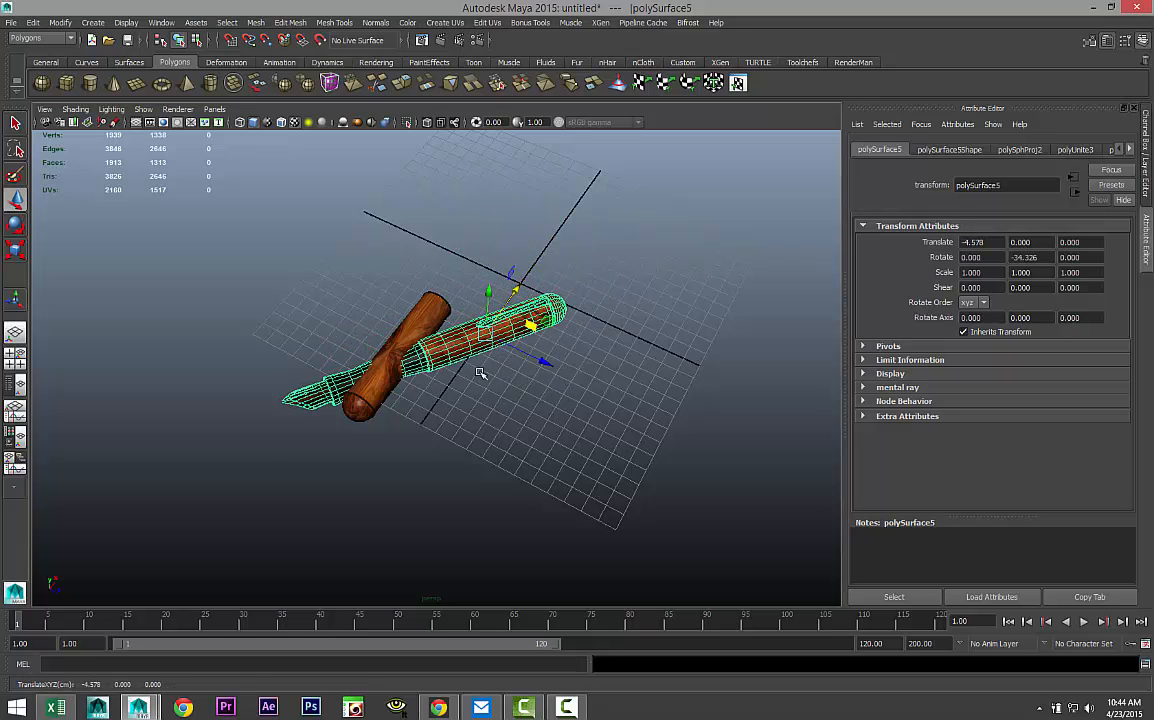
In the front view, tilt the pen about -10.7 degrees in Z and move it to about X -2.83, Y 0.43.
click(17, 360)
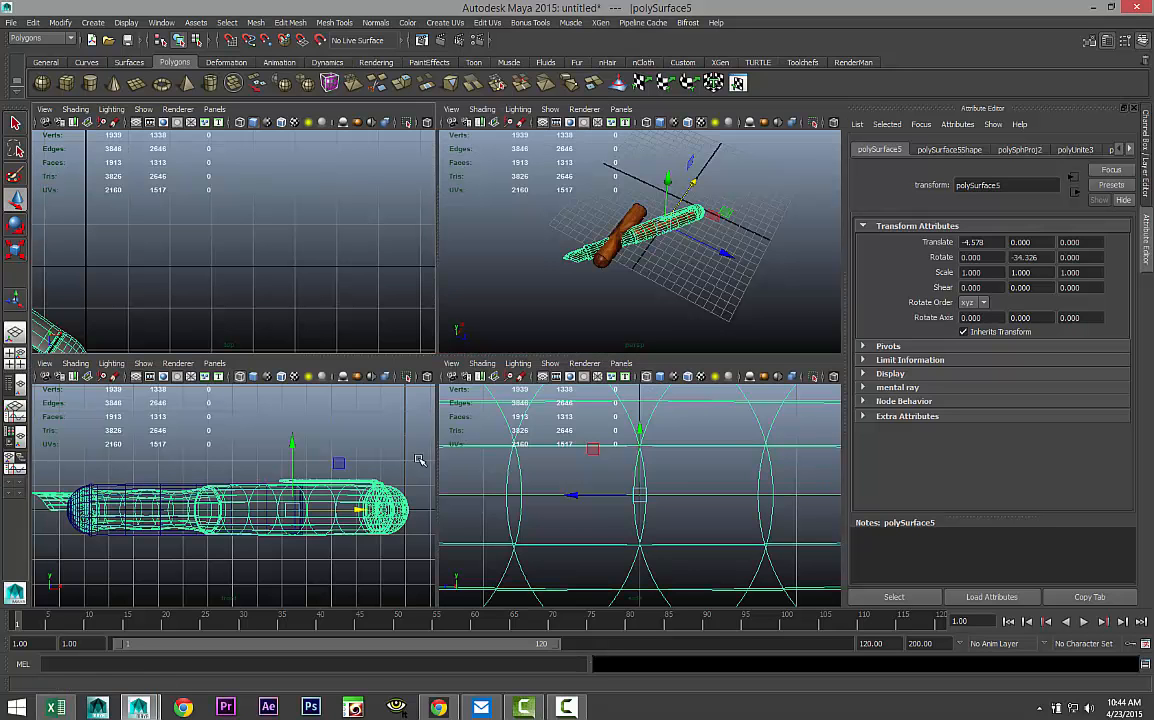
key(space)
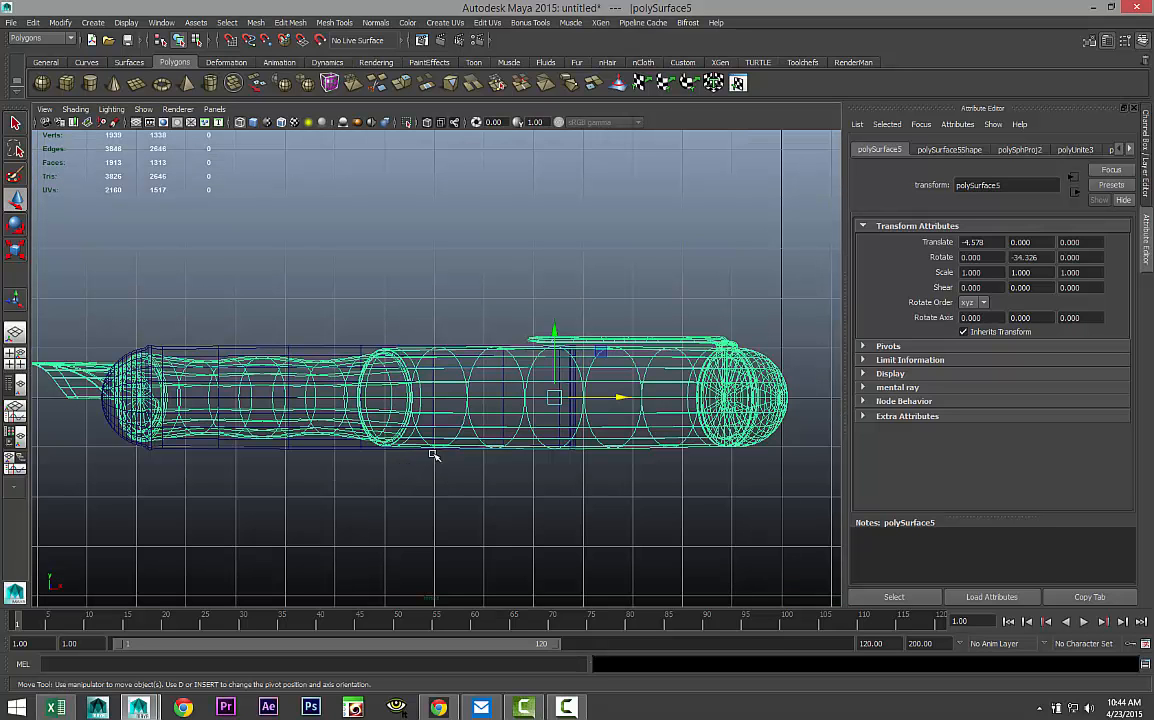
key(e)
drag(609, 349, 697, 410)
key(w)
drag(641, 340, 655, 316)
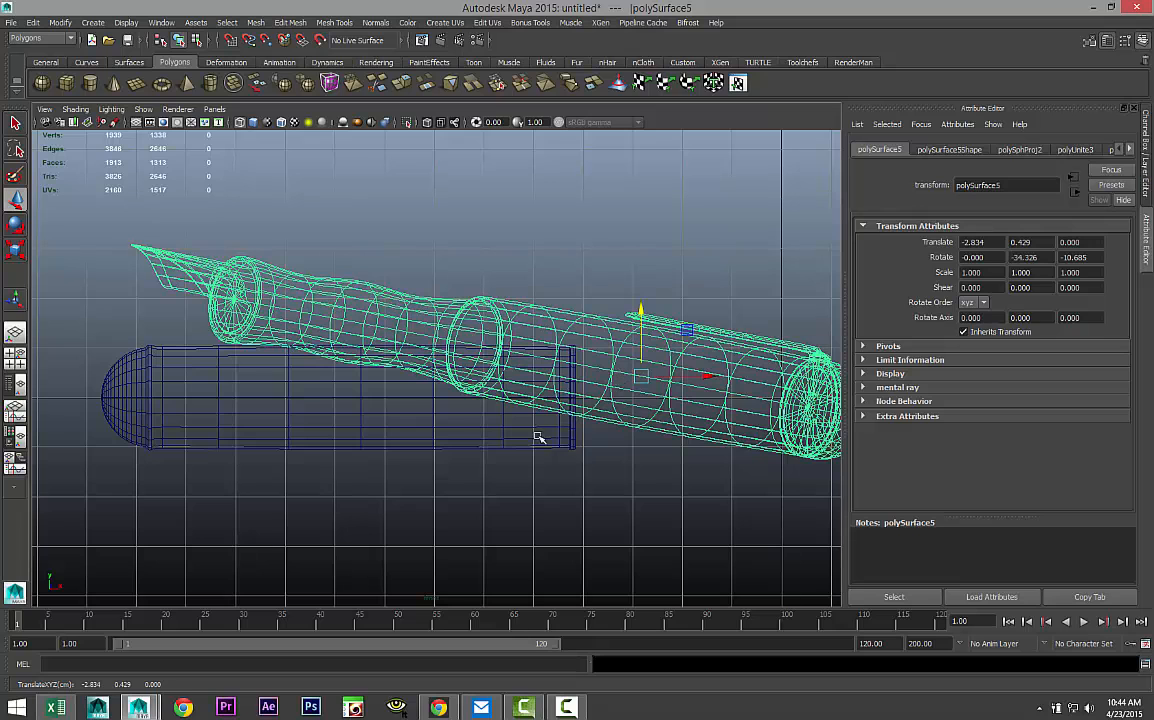
Move the pen's pivot point to the underside of its rounded end in the front view.
alt+middle_drag(538, 453, 445, 442)
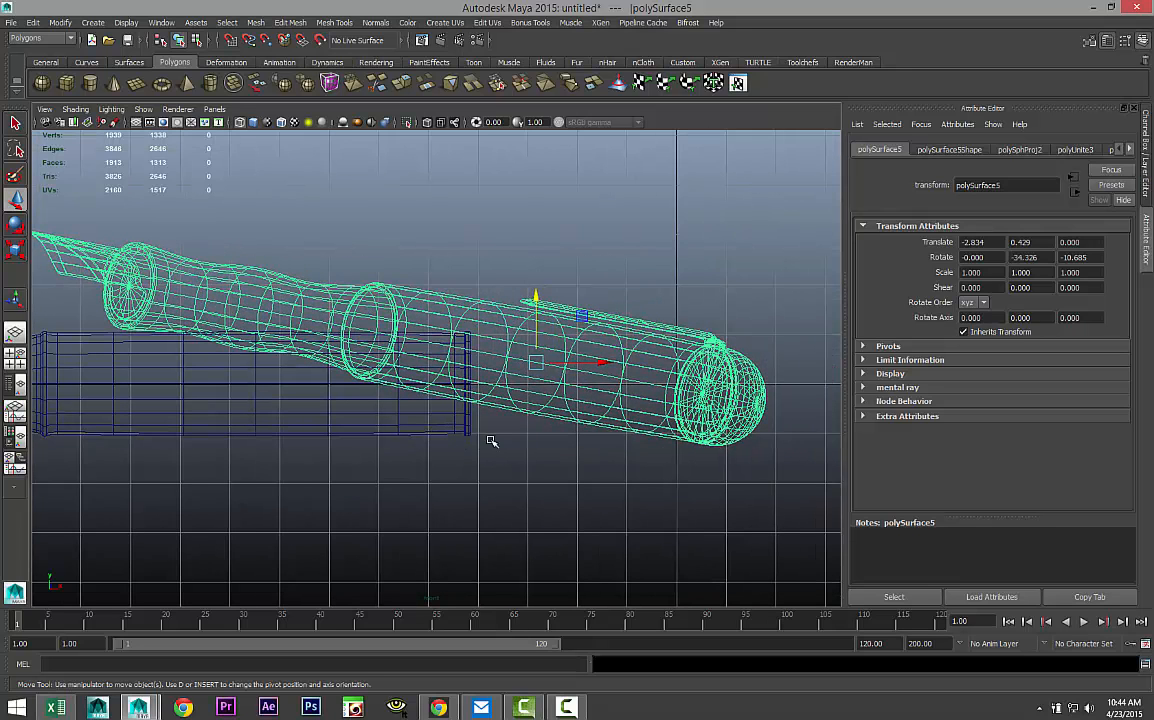
key(Insert)
drag(605, 363, 798, 380)
drag(727, 298, 726, 380)
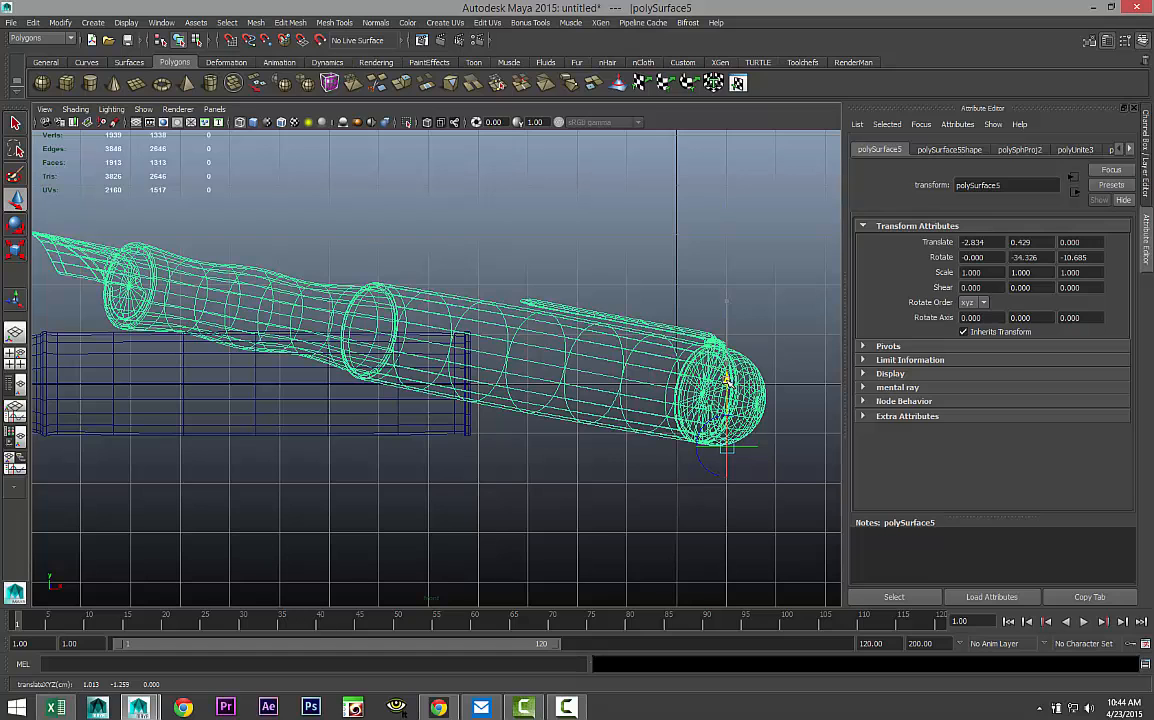
drag(793, 447, 781, 450)
key(Insert)
Rotate the pen around its relocated pivot to about 0.9, -34.3 and -14.2 degrees in X, Y and Z.
scroll(573, 453, down, 2)
key(e)
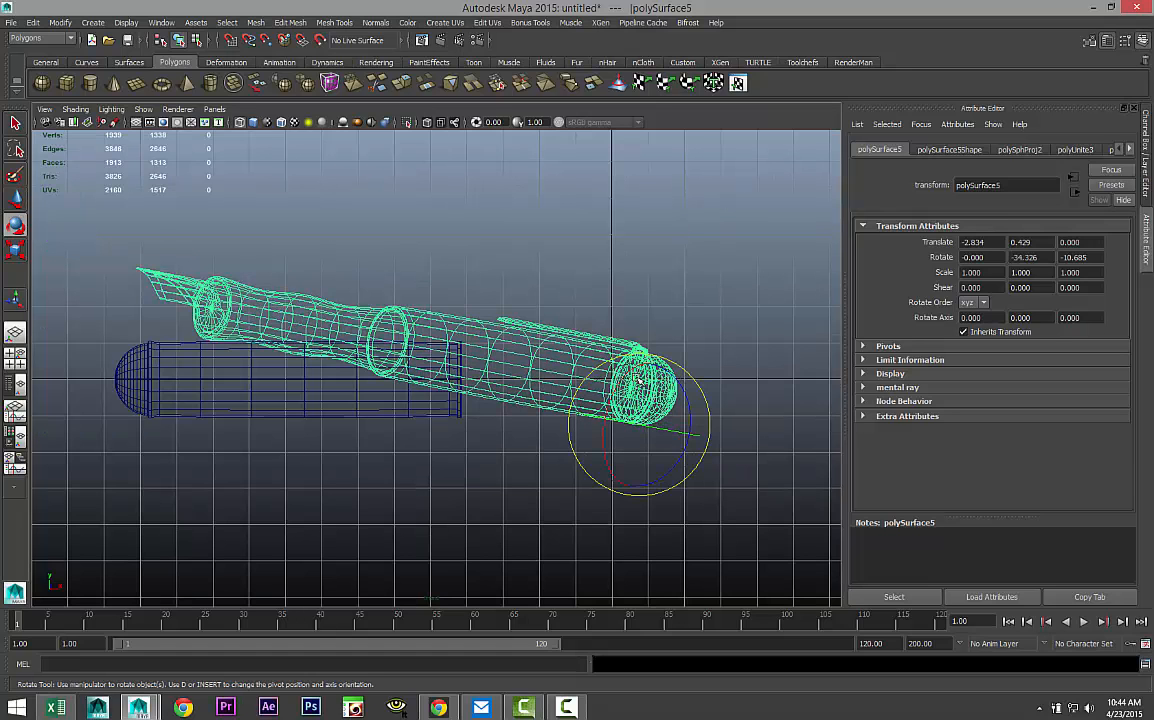
mouse_move(612, 366)
mouse_down()
mouse_move(615, 396)
mouse_move(614, 369)
mouse_up()
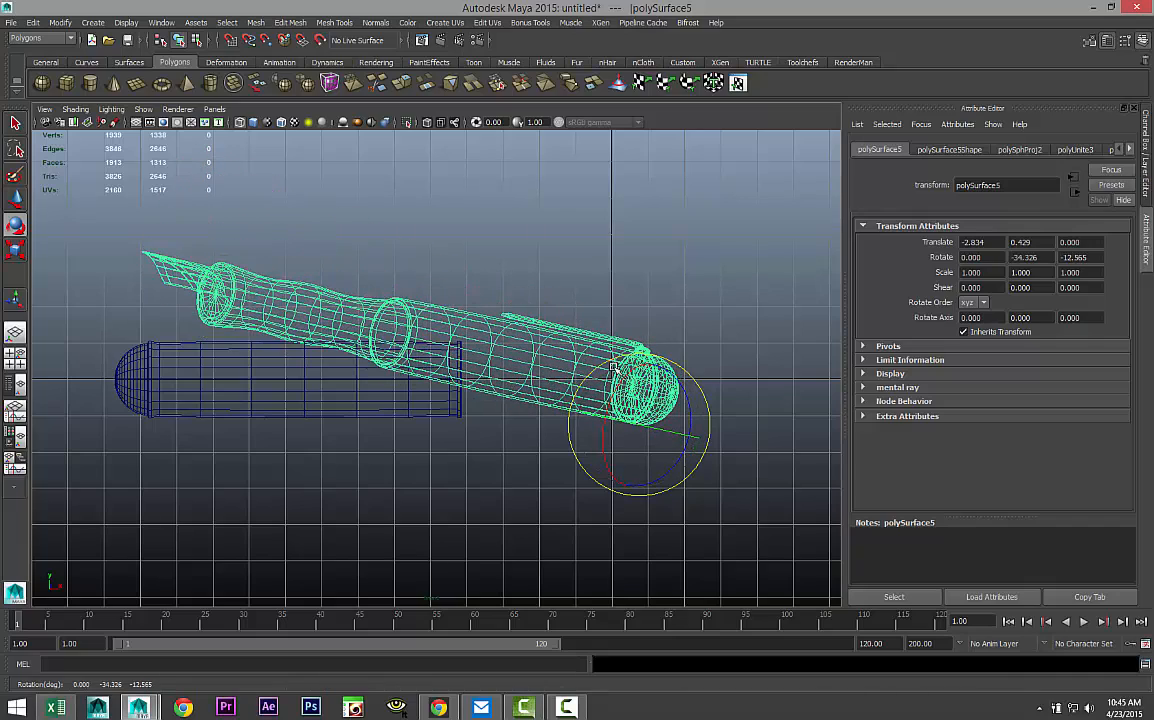
click(15, 357)
key(space)
alt+drag(488, 376, 618, 412)
scroll(558, 441, up, 4)
alt+drag(410, 436, 683, 412)
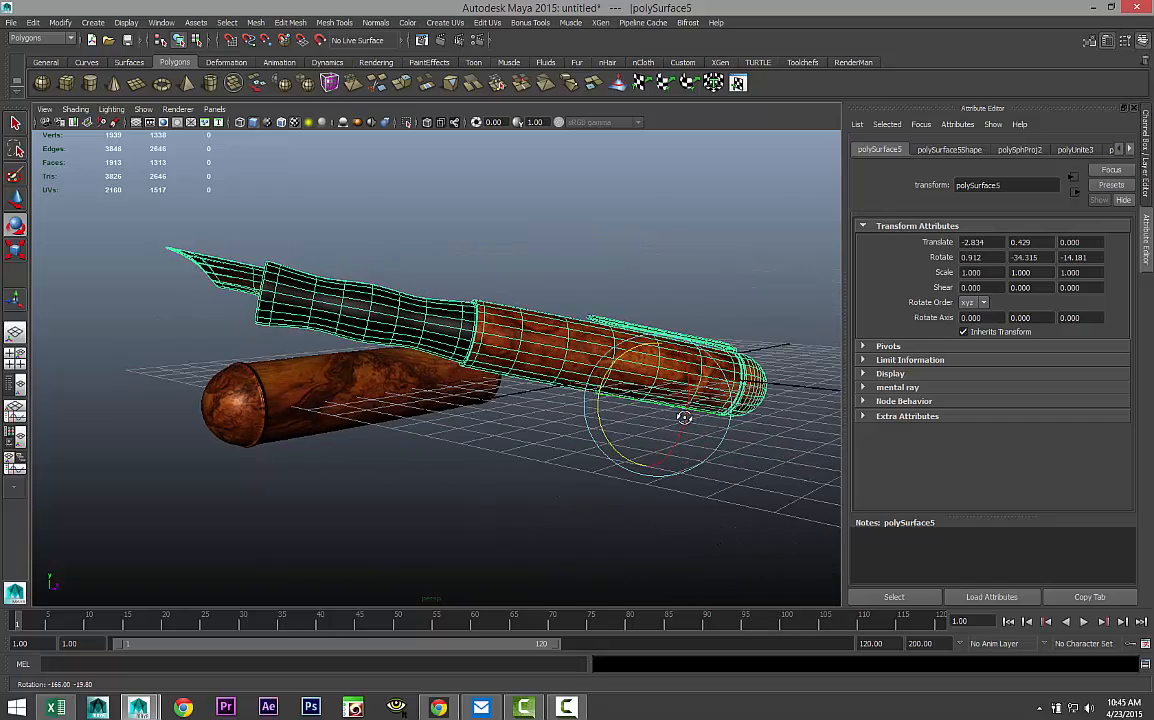
In the side view, raise the pen to about Y 0.73 and rotate it to about -3.9, -35.2 and -11.4 degrees.
click(15, 356)
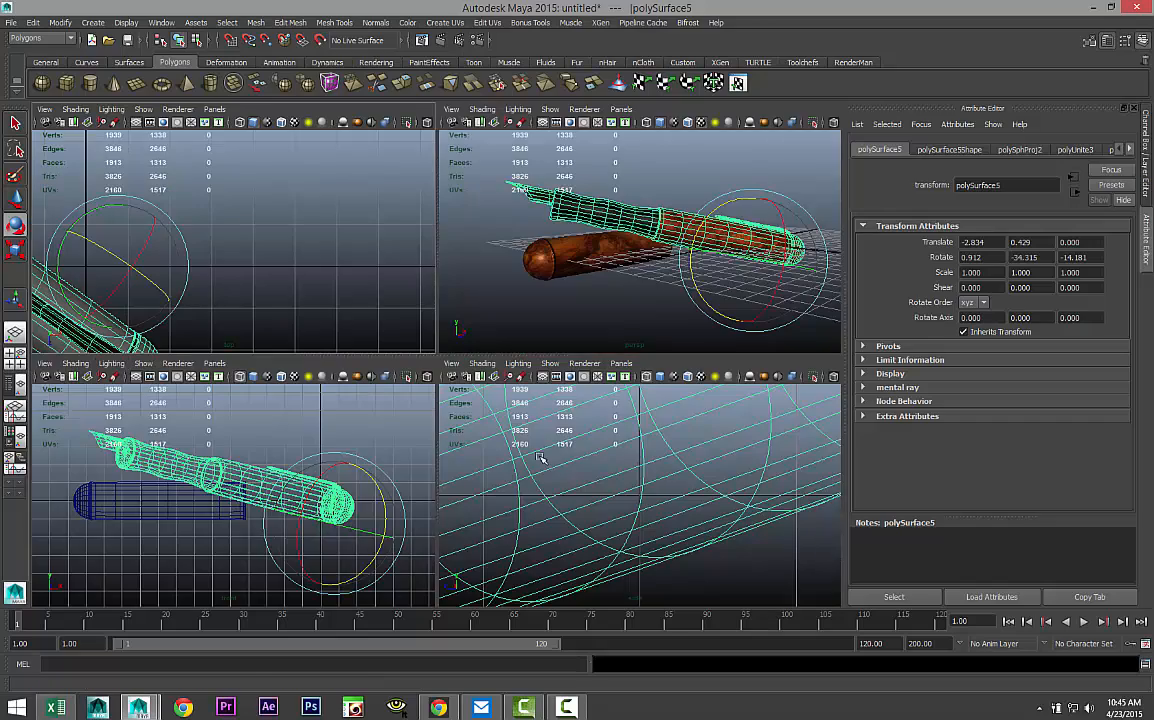
key(space)
scroll(590, 487, down, 10)
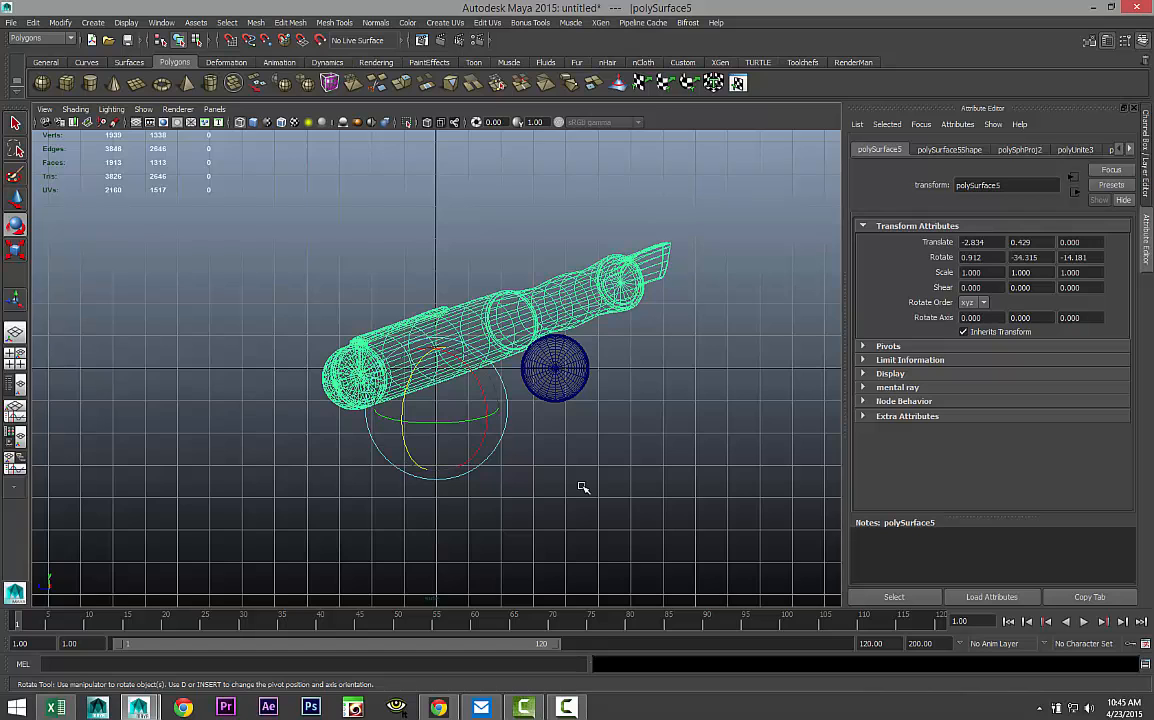
scroll(583, 487, up, 8)
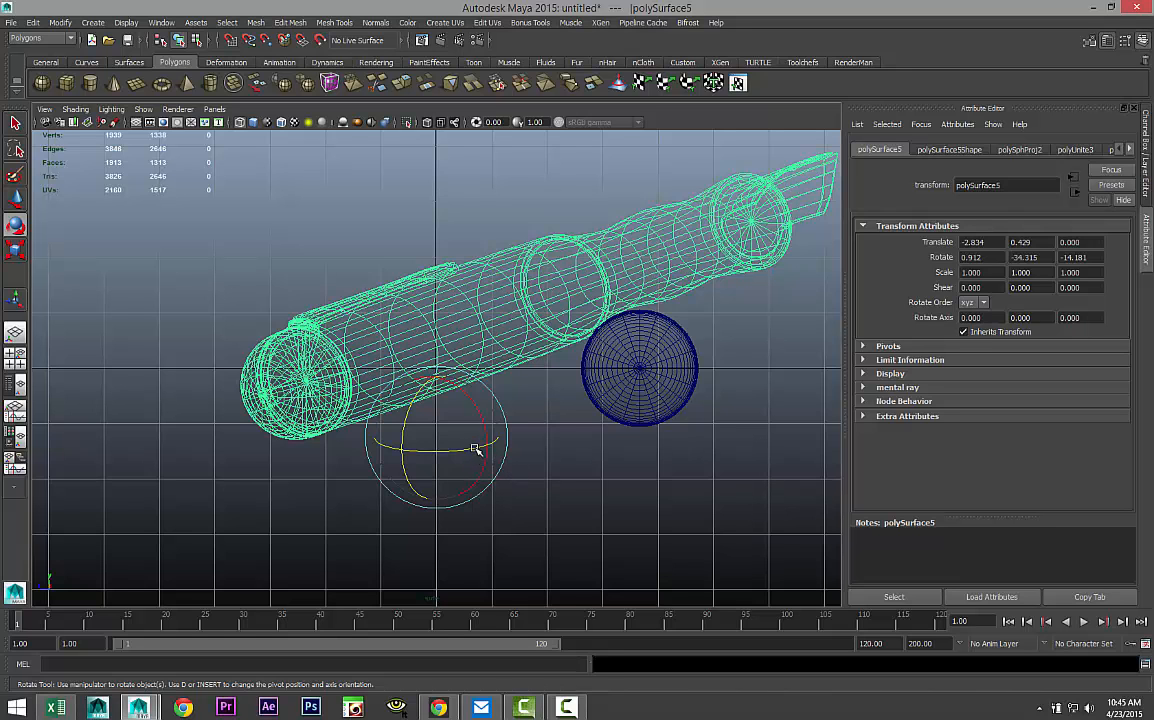
key(w)
drag(438, 371, 443, 356)
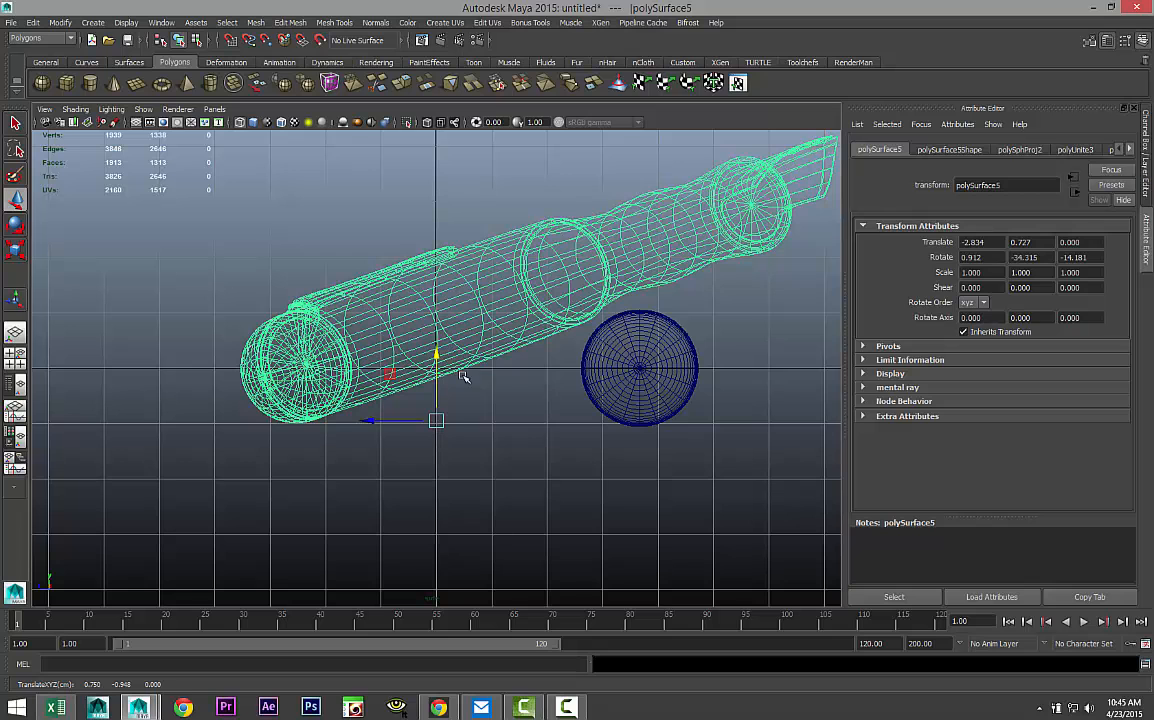
key(e)
drag(497, 389, 505, 391)
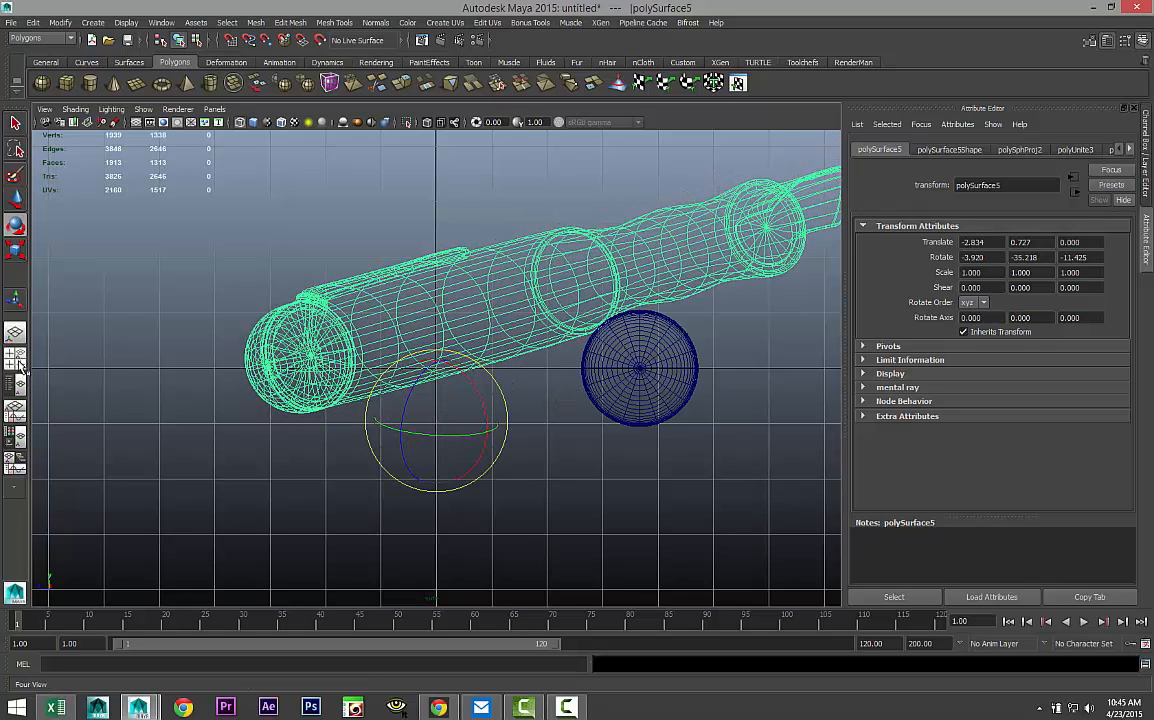
Create a large polygon plane on the grid beneath the pen and cap in the perspective view.
key(space)
key(space)
alt+drag(466, 361, 665, 453)
alt+middle_drag(665, 453, 734, 323)
scroll(520, 330, down, 5)
click(127, 84)
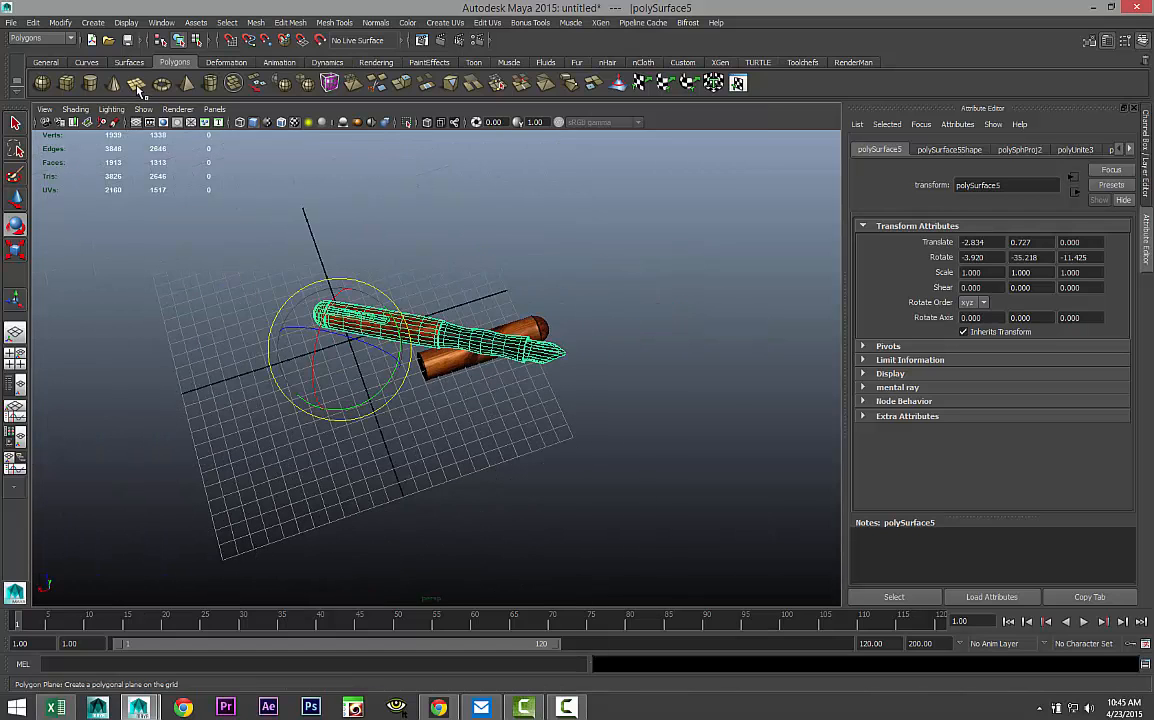
drag(183, 218, 829, 432)
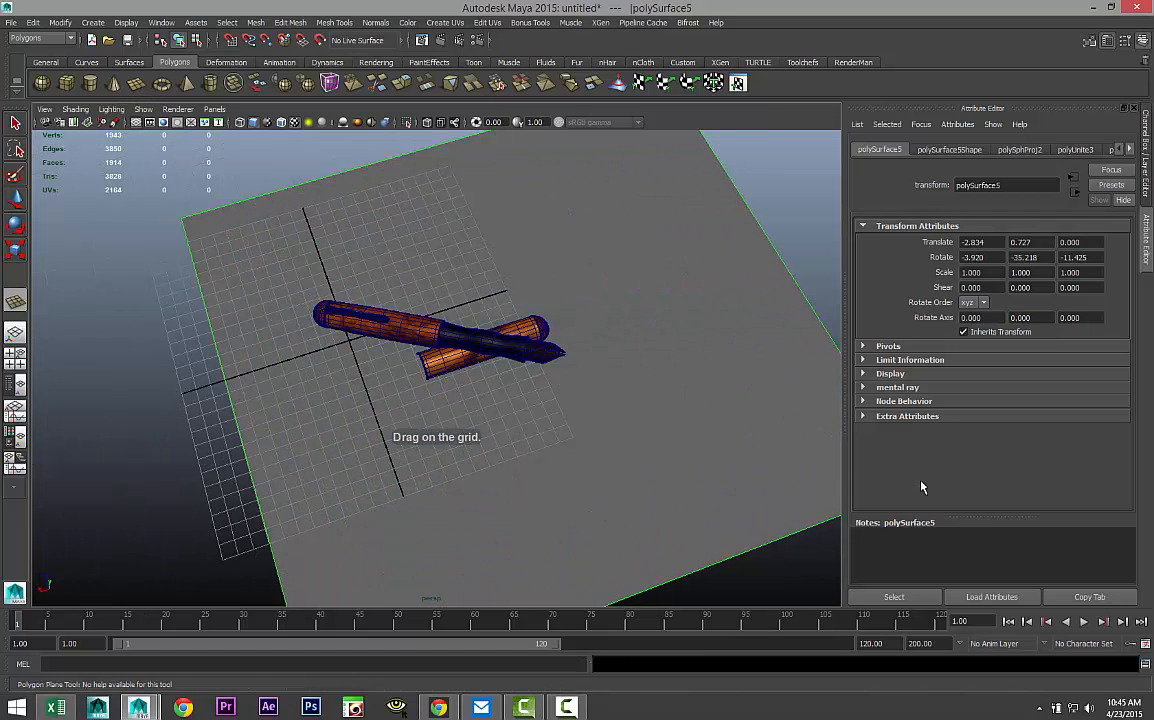
Scale the ground plane to about 3.59 in X, 2.34 in Y and 3.2 in Z.
key(r)
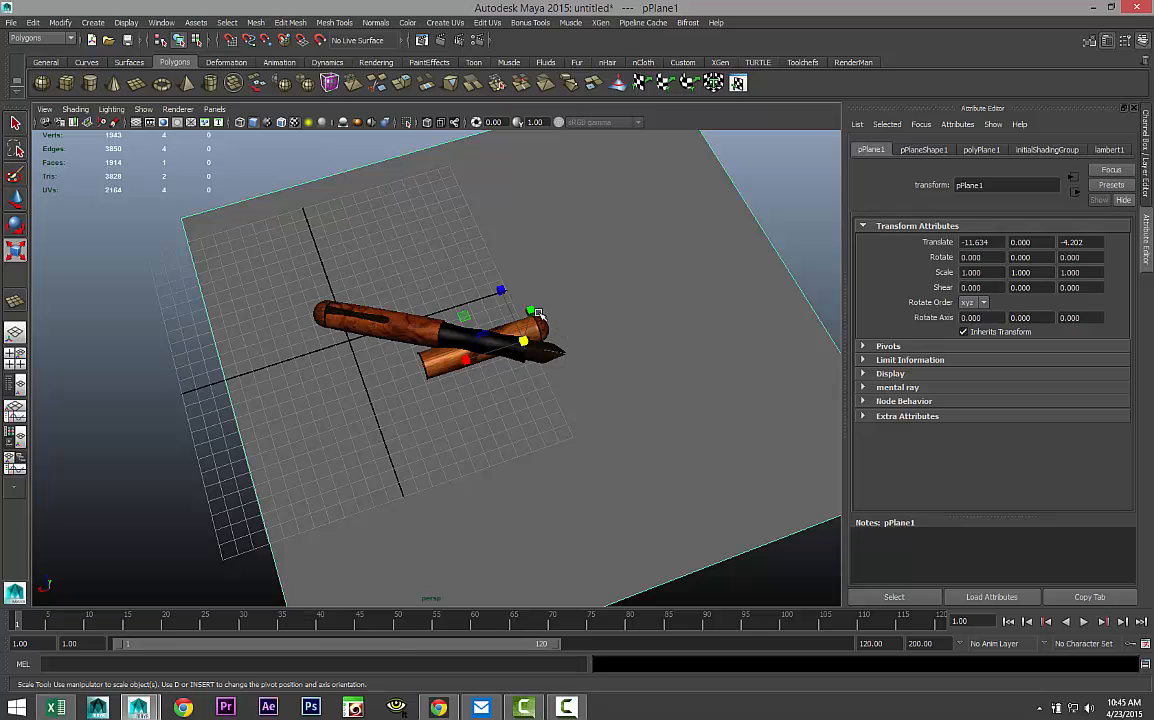
drag(535, 311, 558, 270)
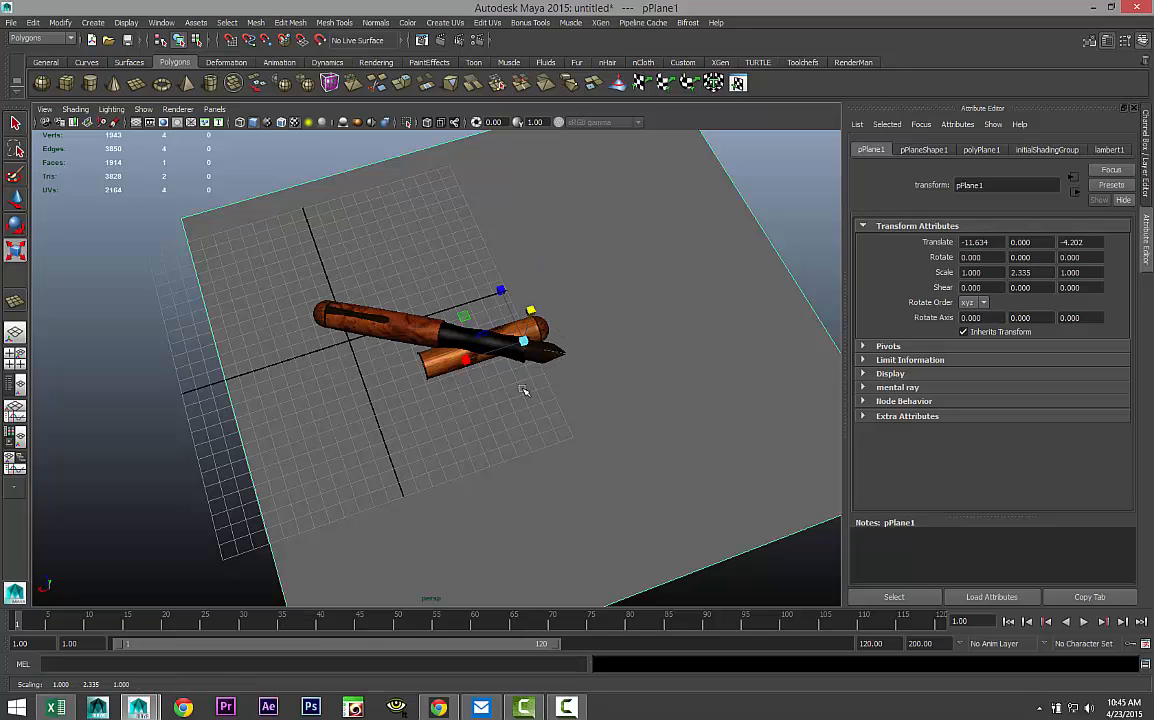
drag(464, 360, 317, 405)
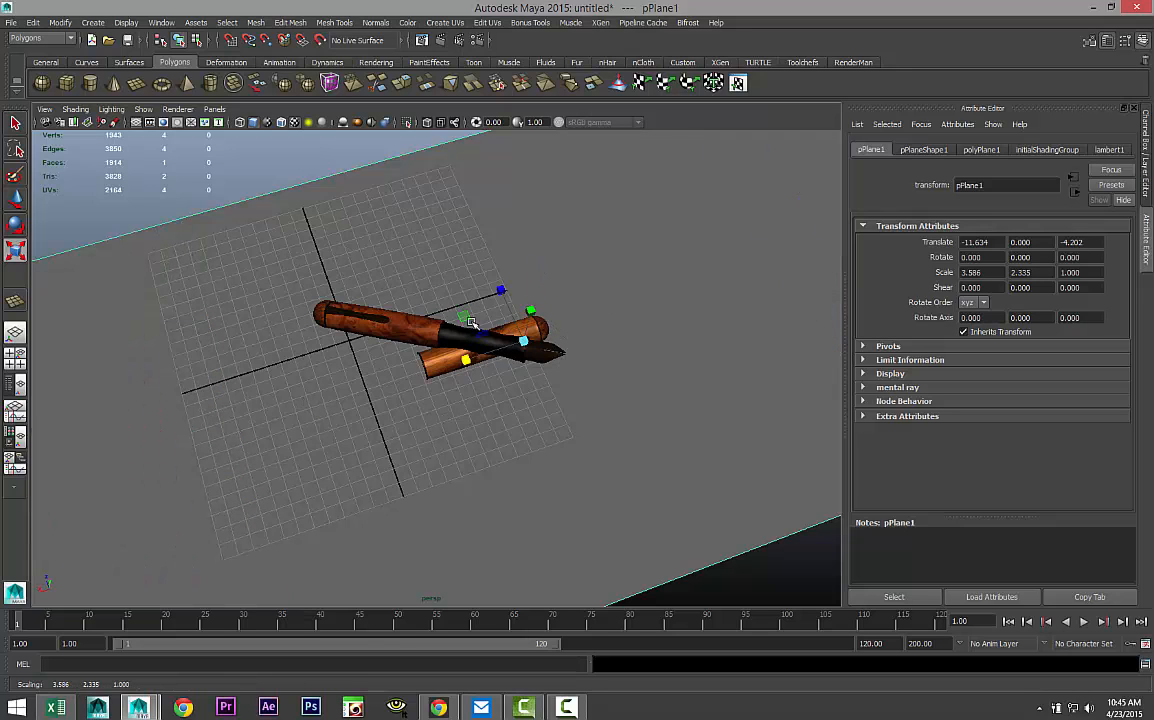
drag(499, 289, 459, 193)
scroll(518, 482, up, 4)
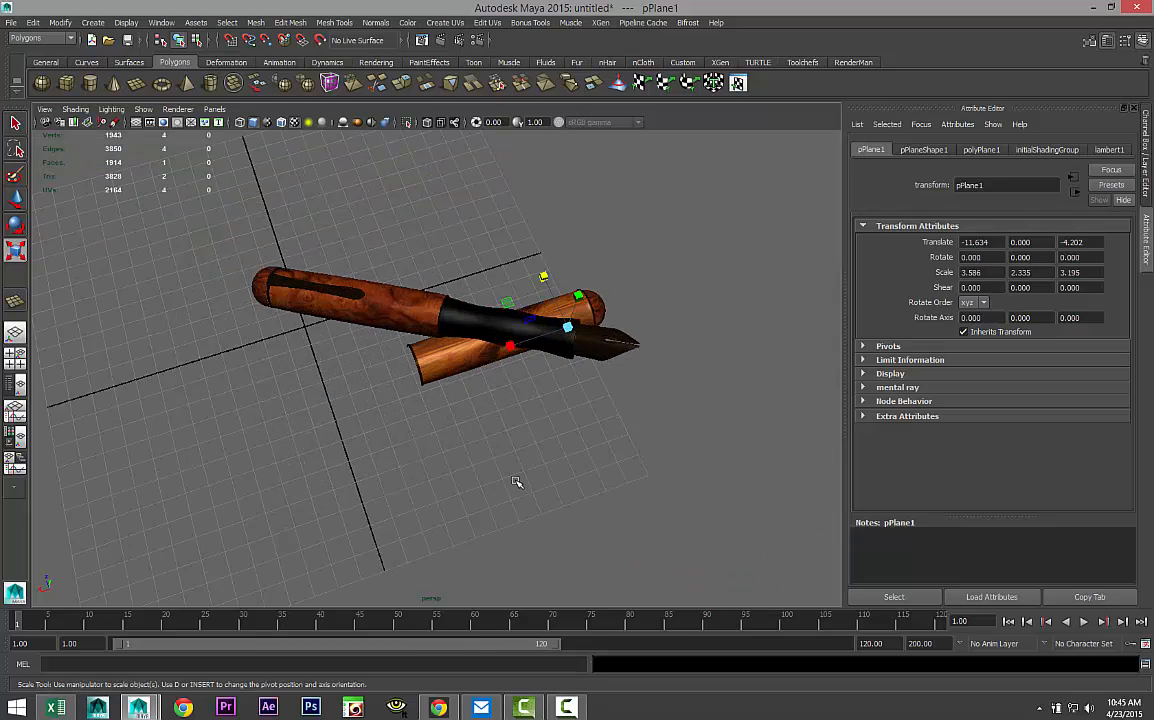
Assign a new Phong E material to the ground plane and set its color to black.
alt+drag(513, 487, 556, 479)
right_drag(565, 395, 557, 661)
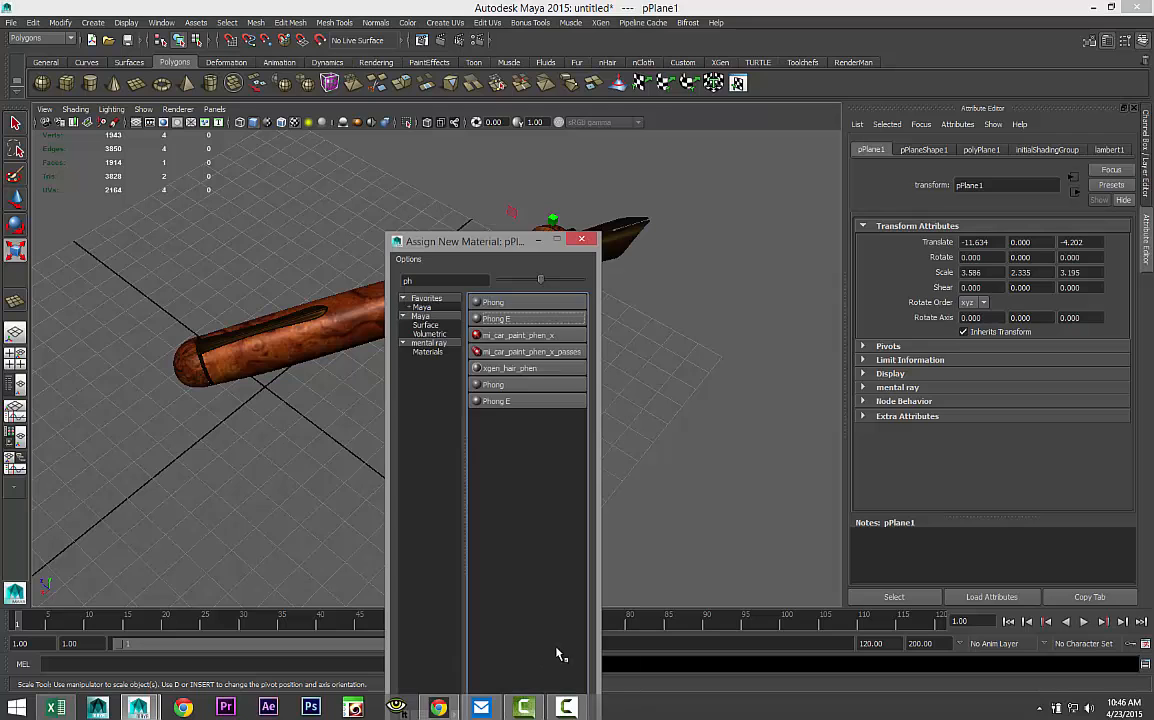
drag(434, 281, 213, 274)
text(ph)
click(478, 318)
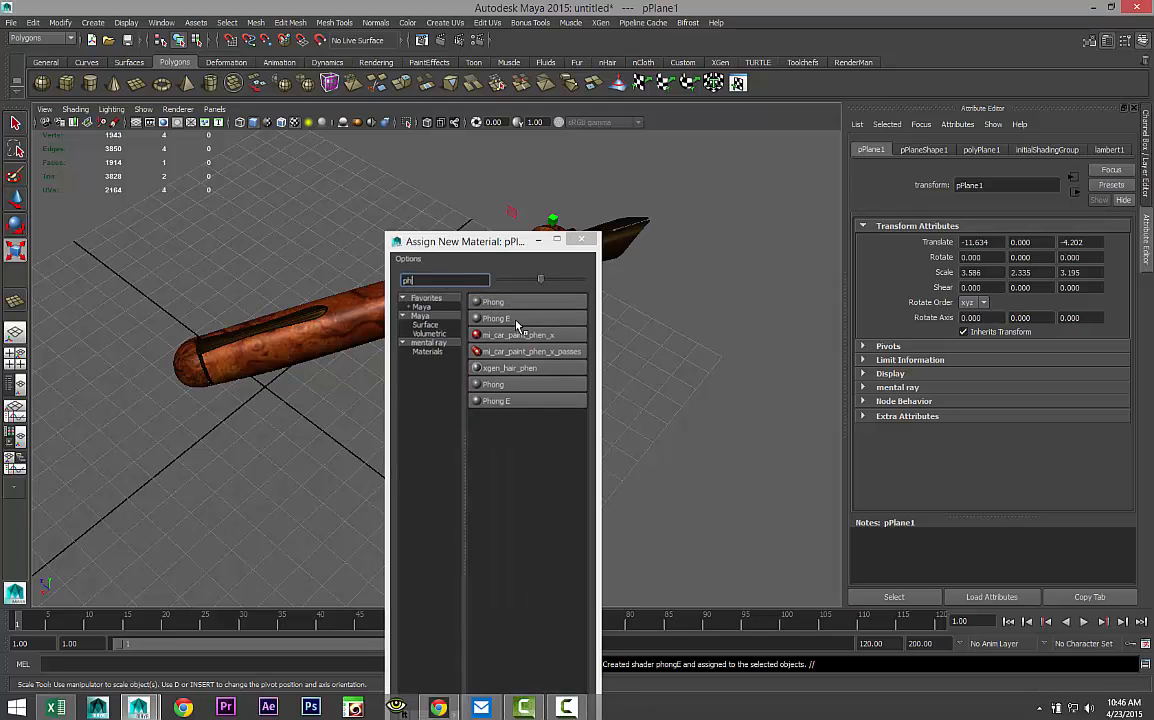
drag(1052, 309, 986, 311)
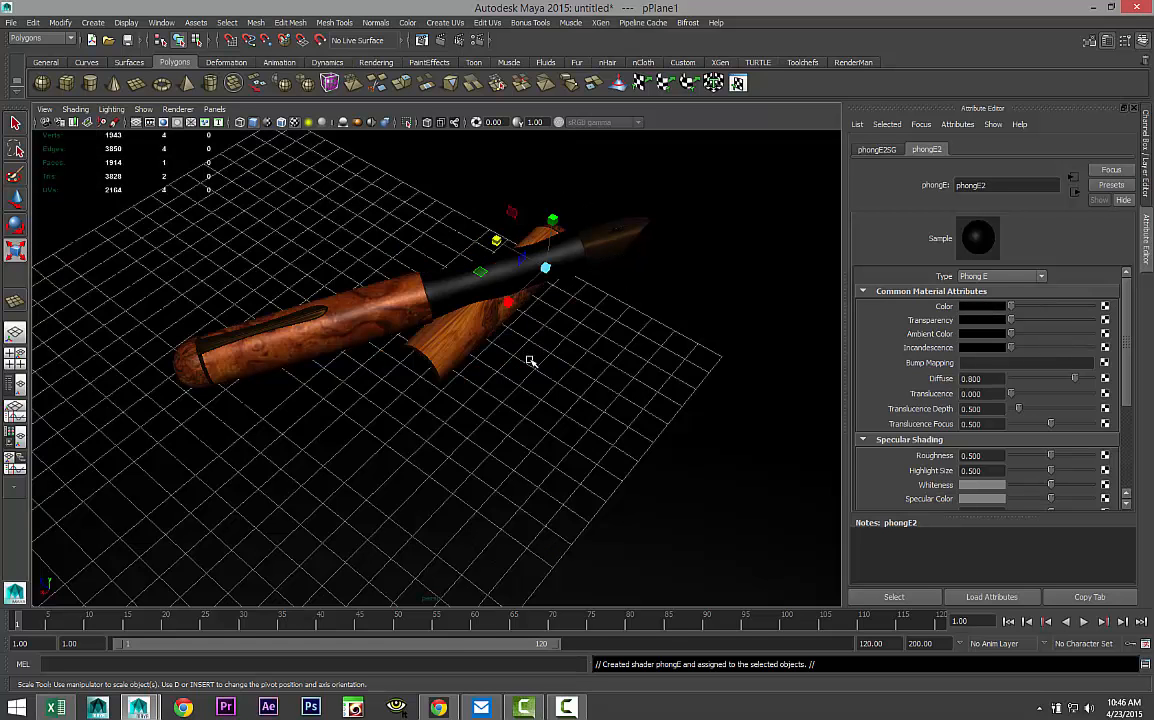
scroll(530, 360, down, 5)
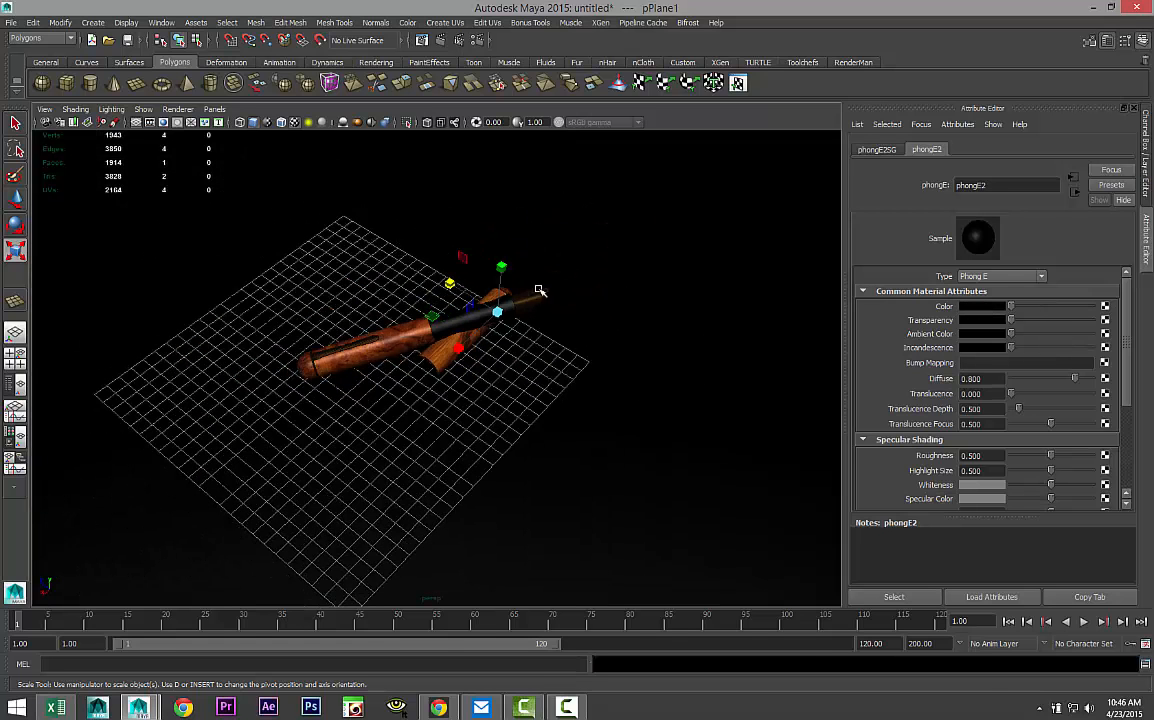
Open the render settings and set the renderer to mental ray.
click(477, 40)
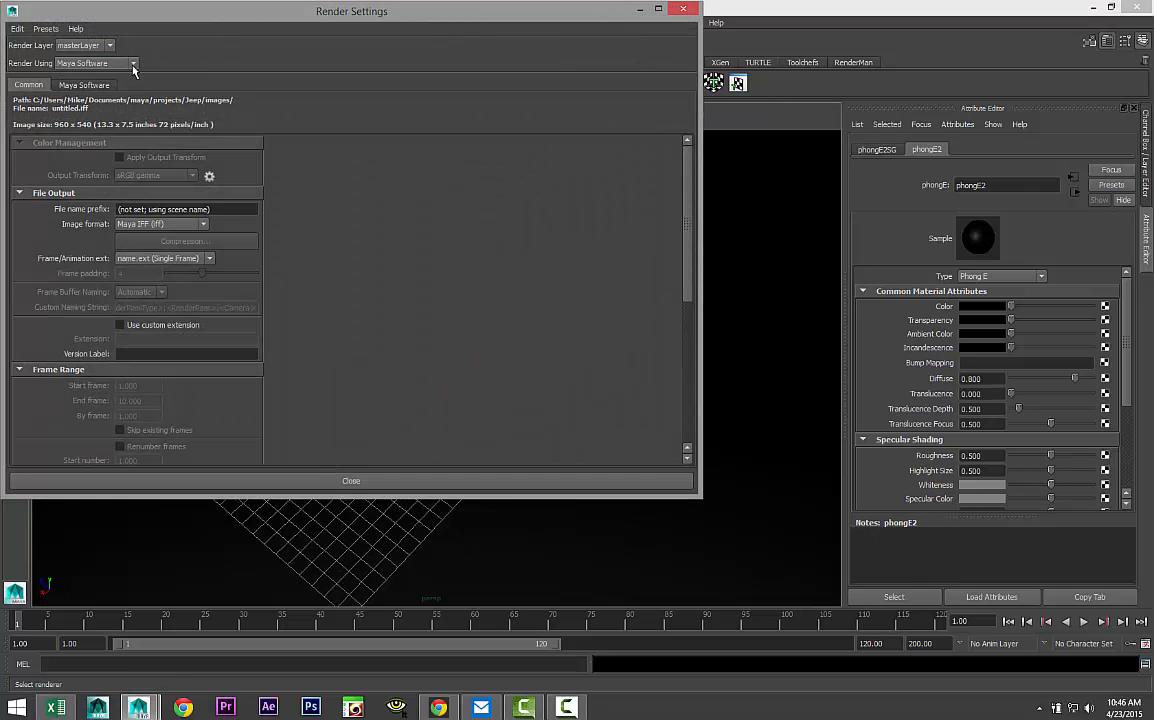
click(133, 65)
click(113, 104)
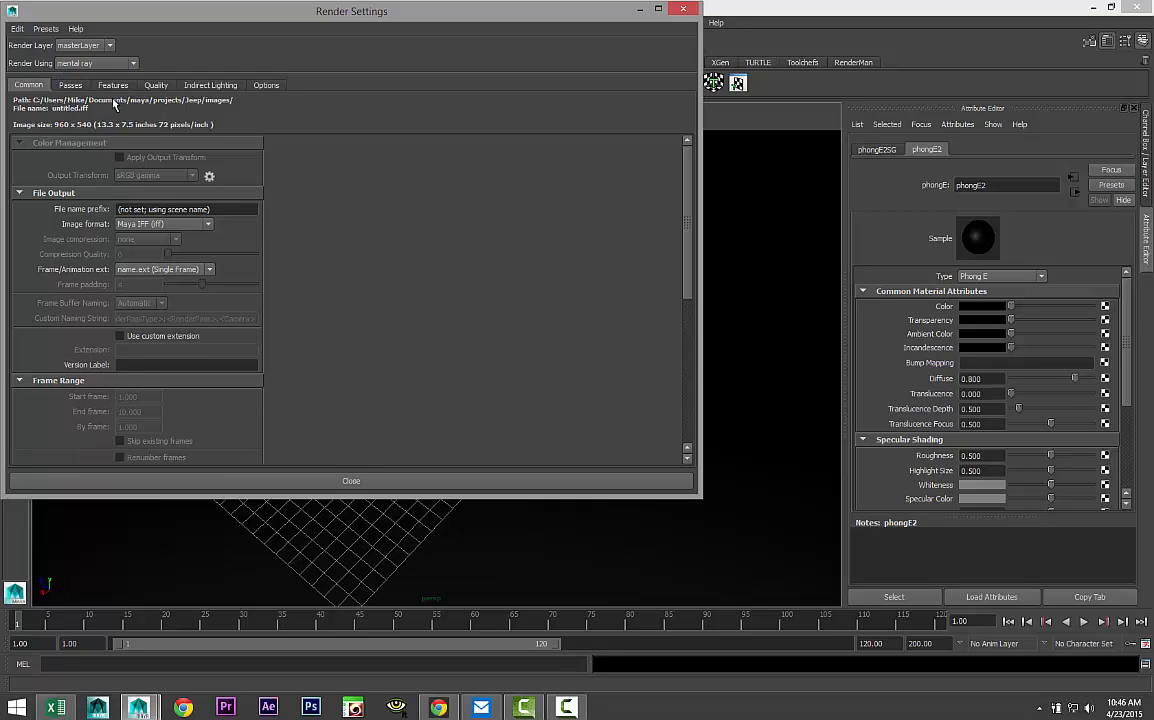
Enable Global Illumination and Final Gathering, and create an image-based lighting environment.
click(208, 87)
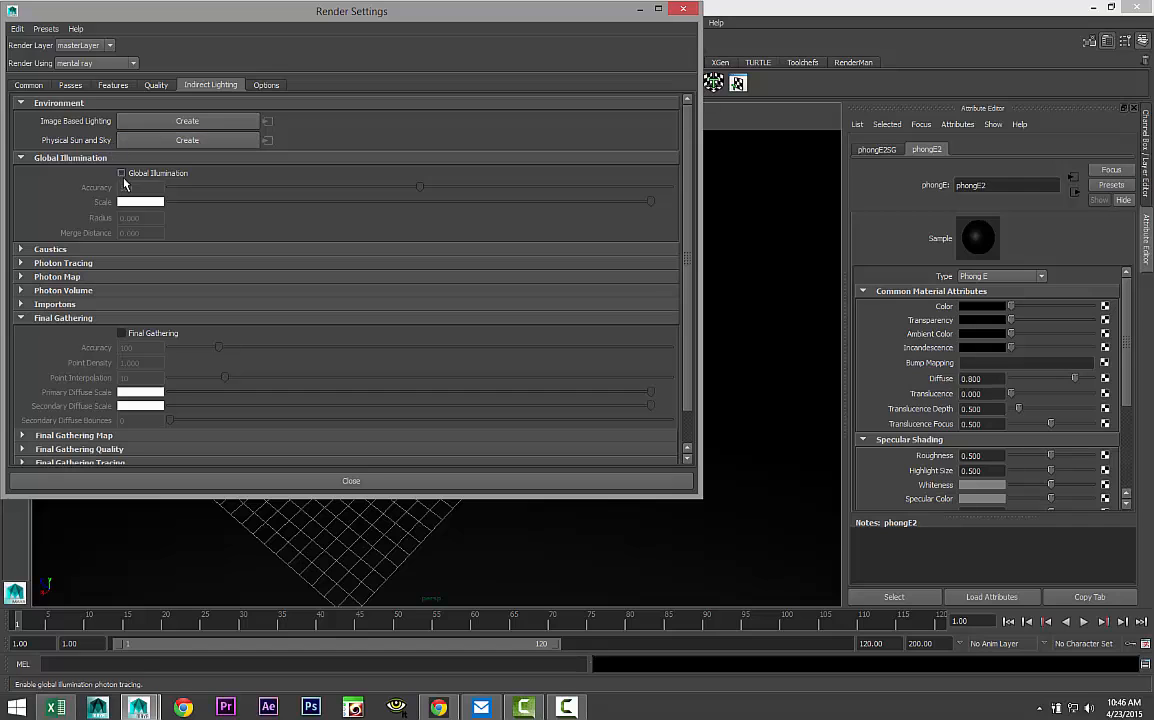
click(121, 174)
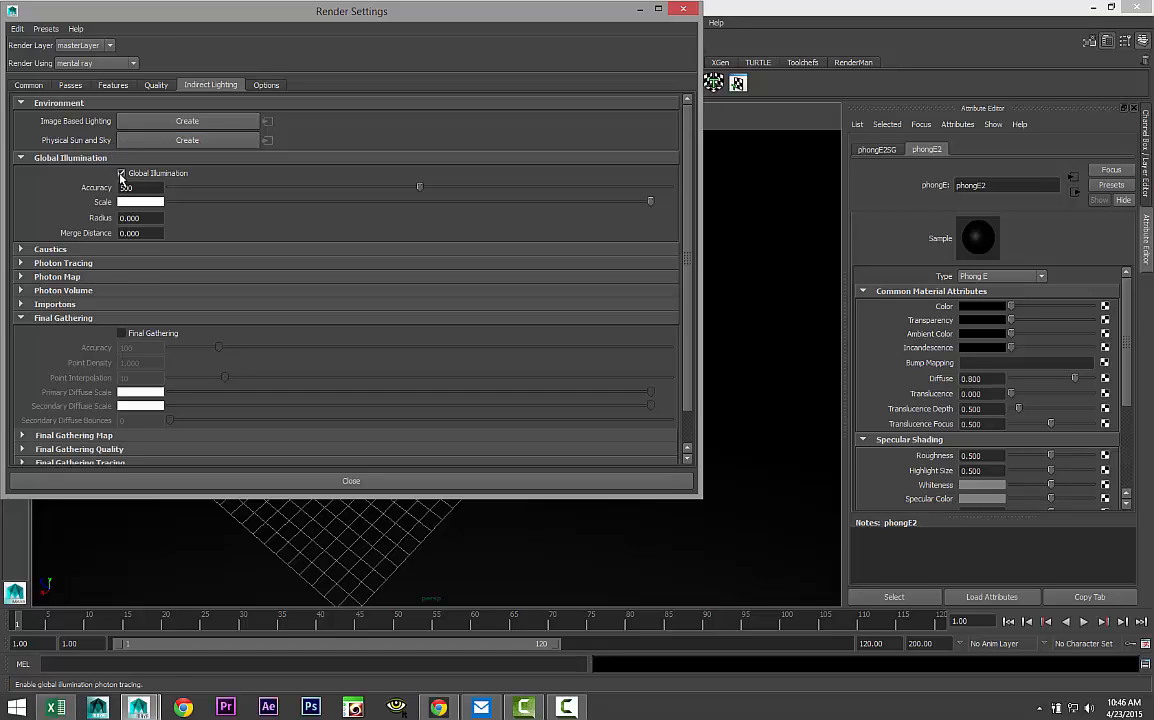
click(122, 334)
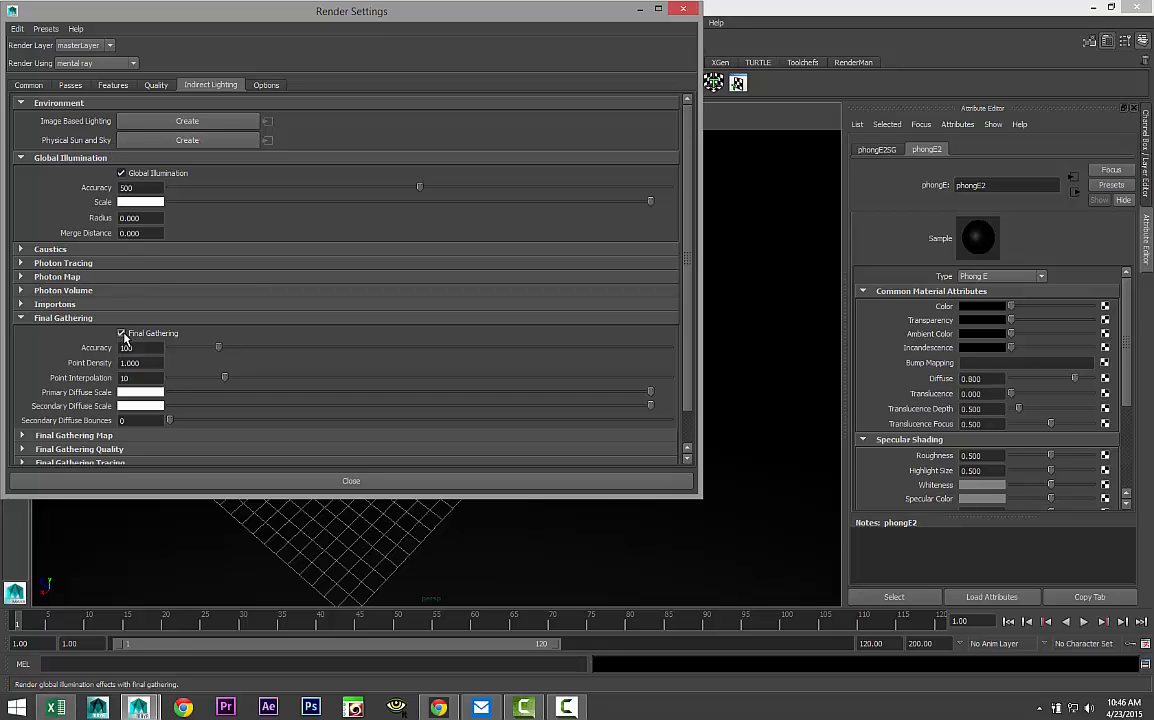
click(188, 121)
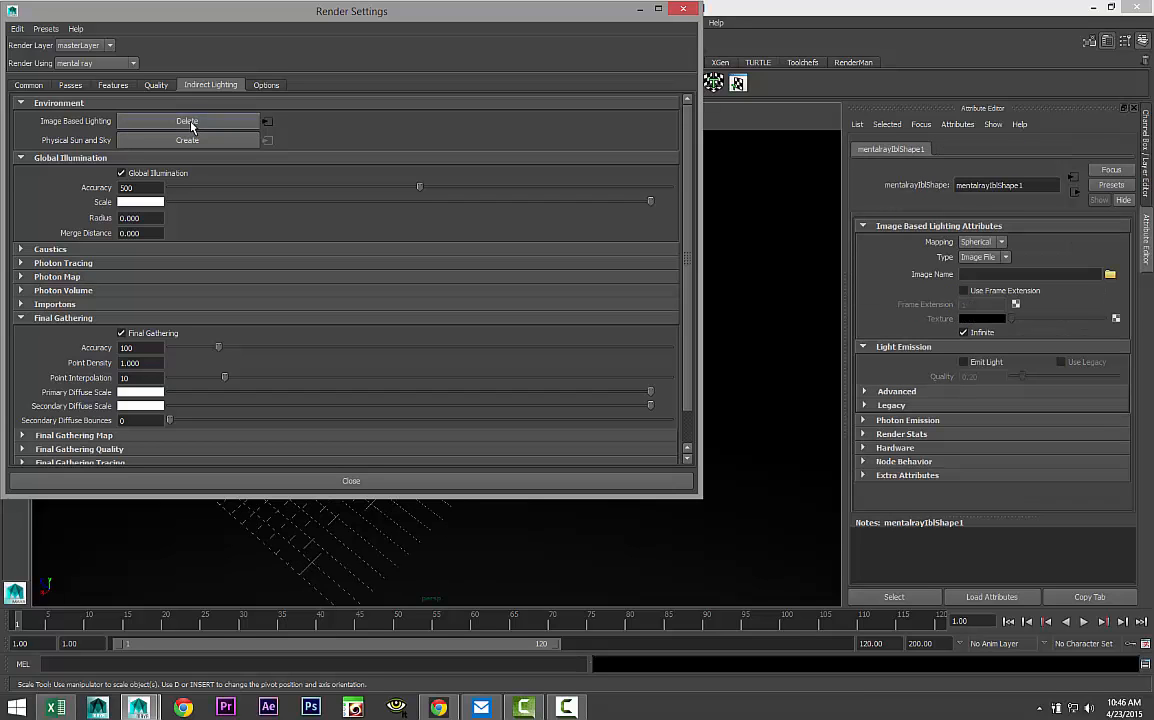
Adjust the unified sampling quality, set the render image size to the HD 1080 preset, and put the render settings away.
click(158, 87)
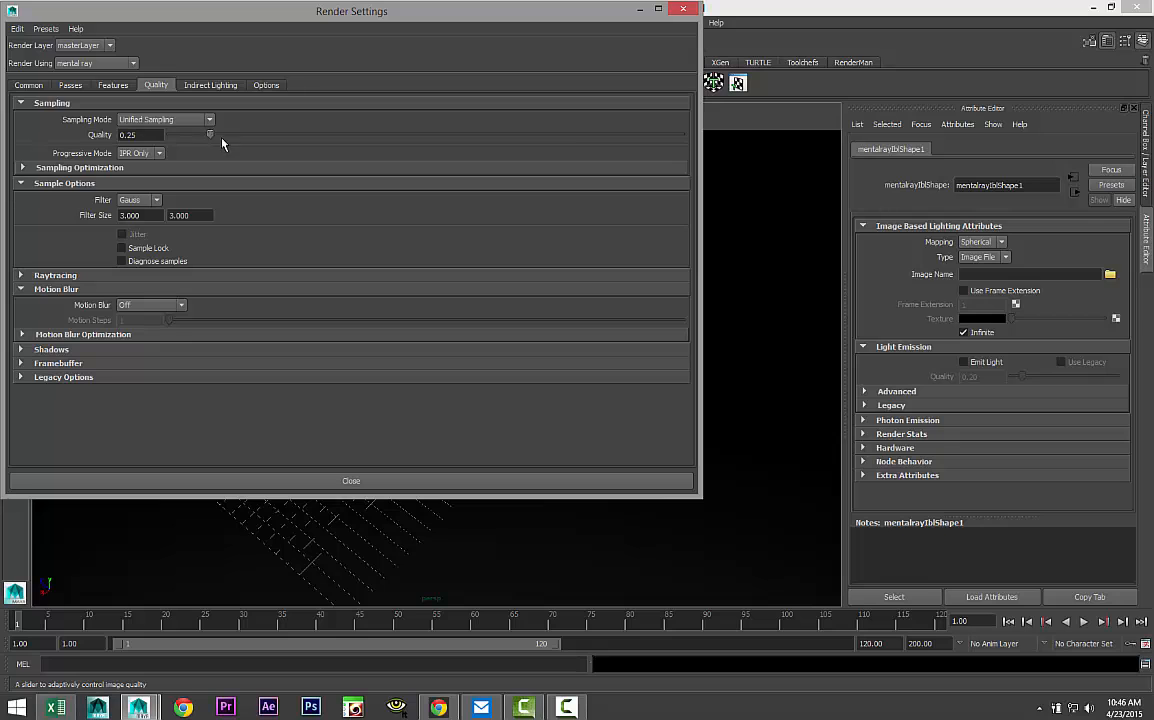
drag(556, 150, 546, 150)
click(29, 85)
scroll(258, 328, down, 10)
click(207, 272)
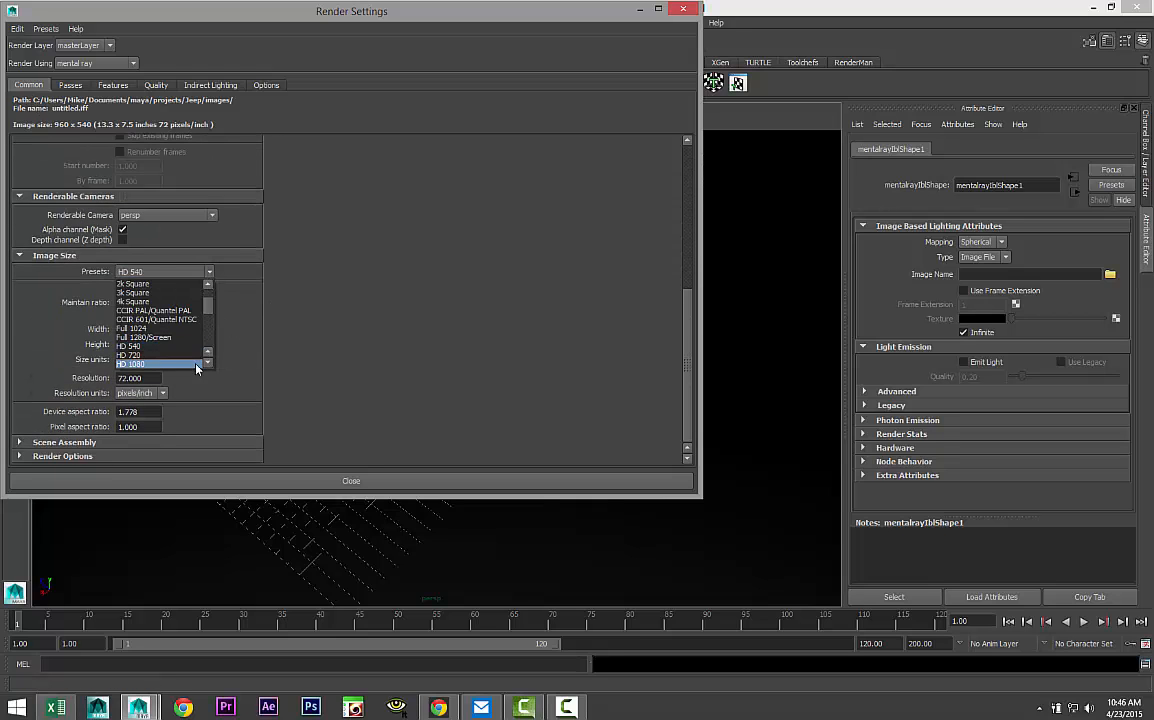
click(160, 364)
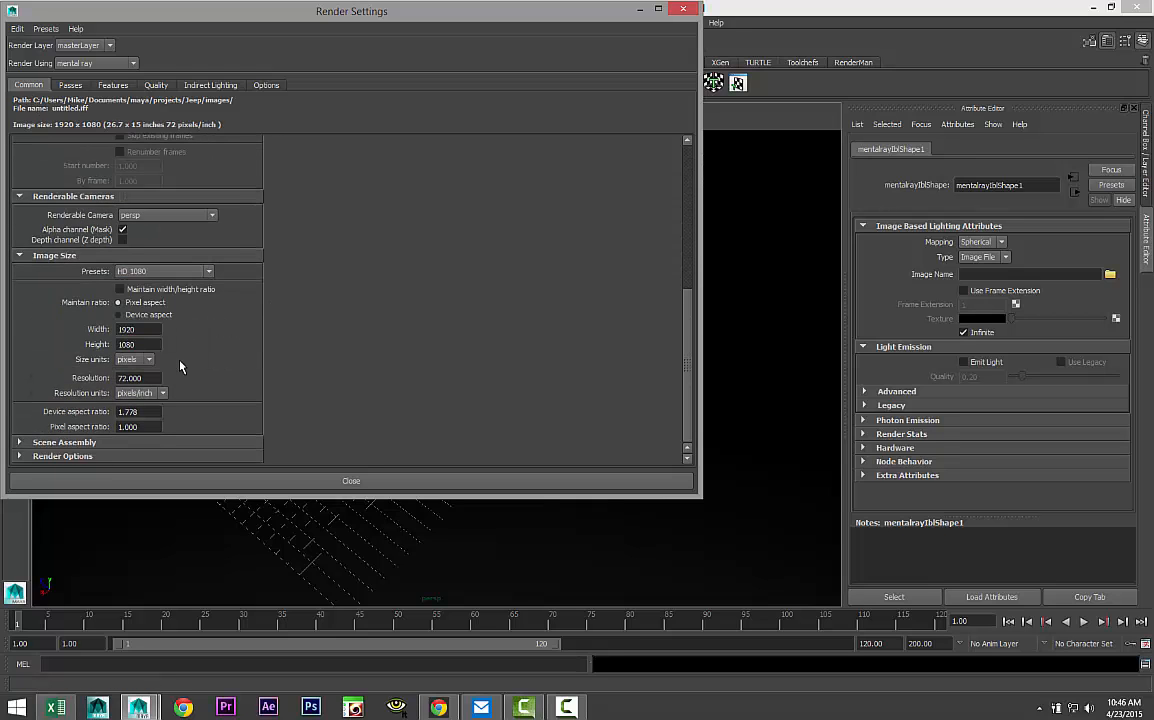
click(640, 10)
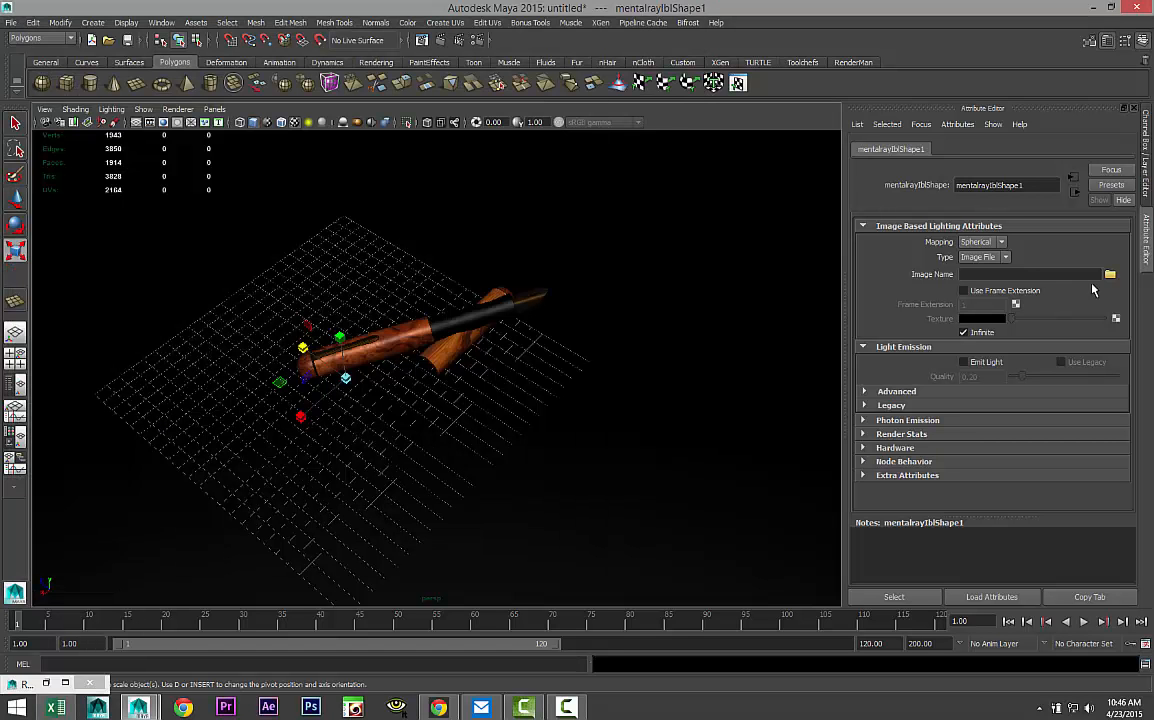
Load Fh_HDRI-Pack1-23.hdr from the maya HDRI folder in Documents as the image-based lighting image.
click(1110, 274)
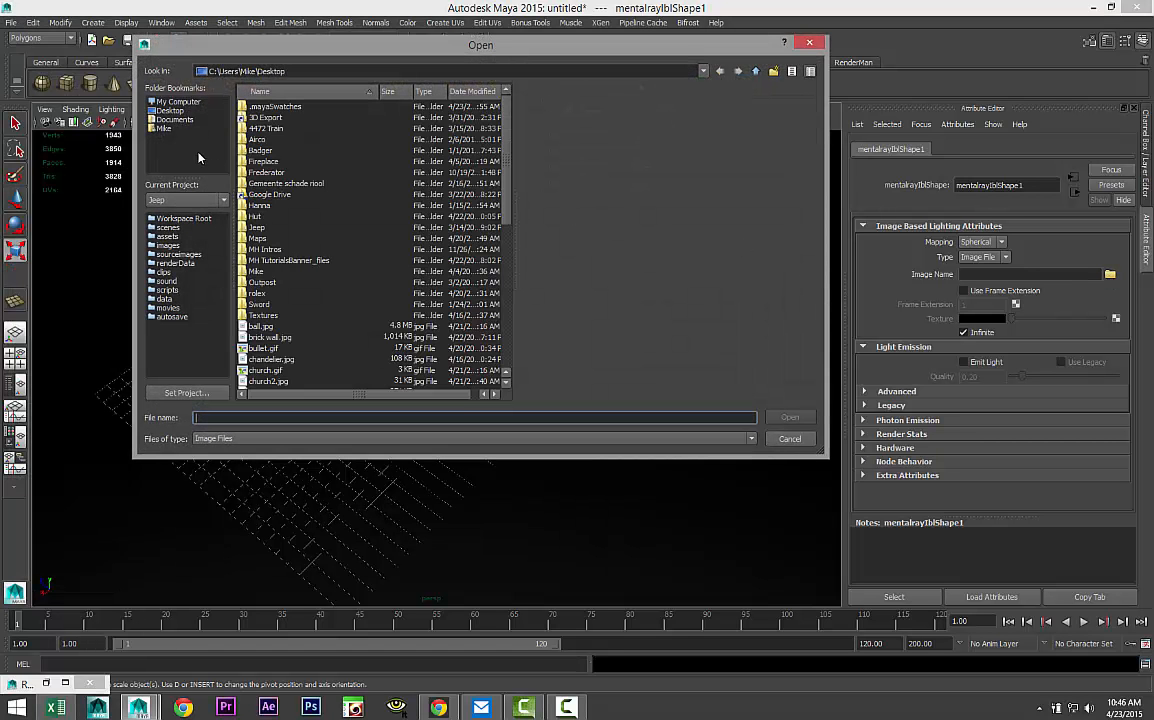
click(174, 120)
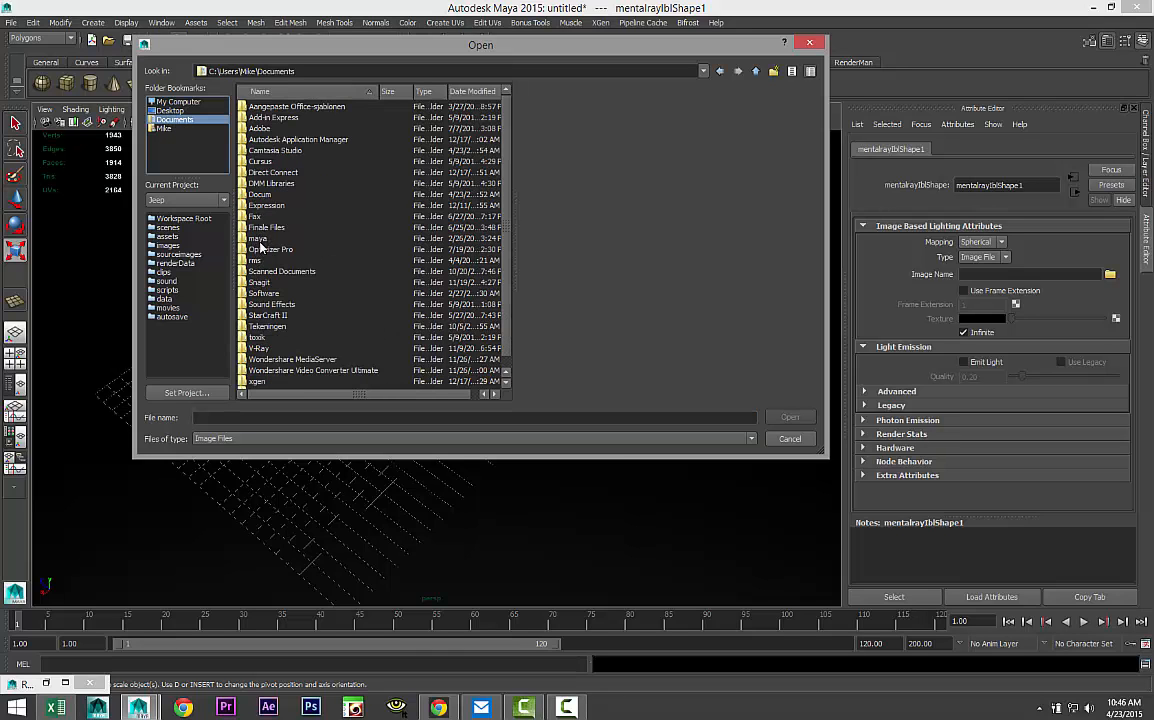
double_click(257, 240)
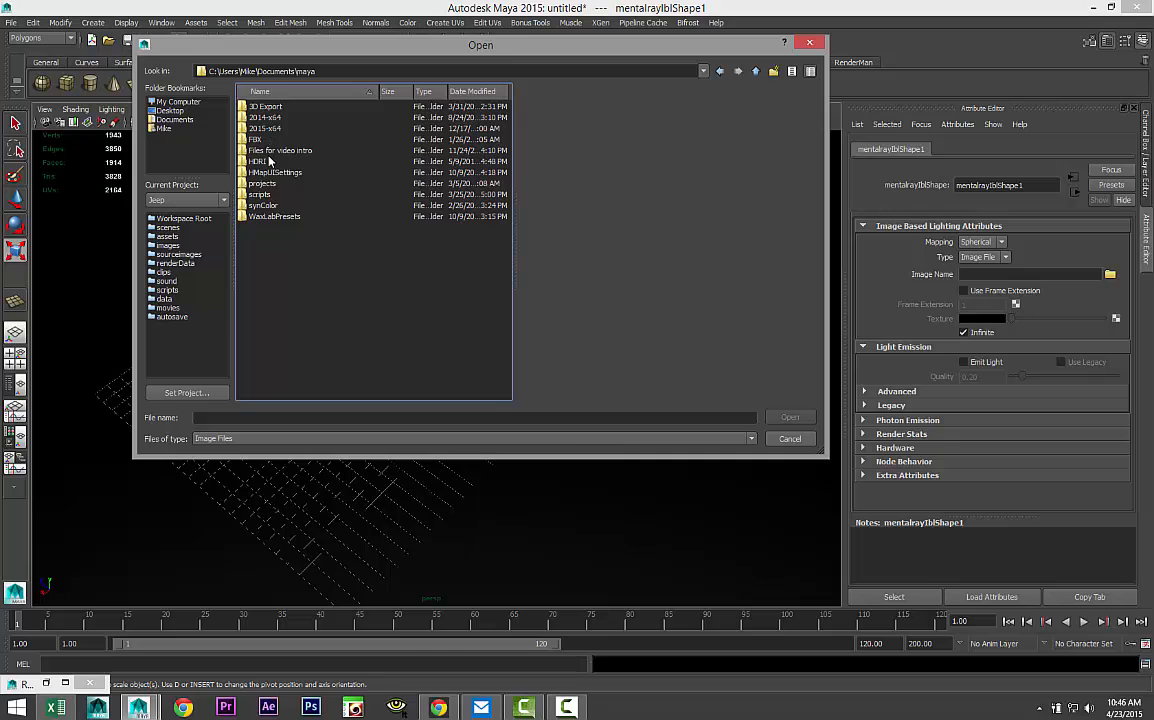
click(265, 162)
double_click(265, 162)
scroll(380, 250, down, 5)
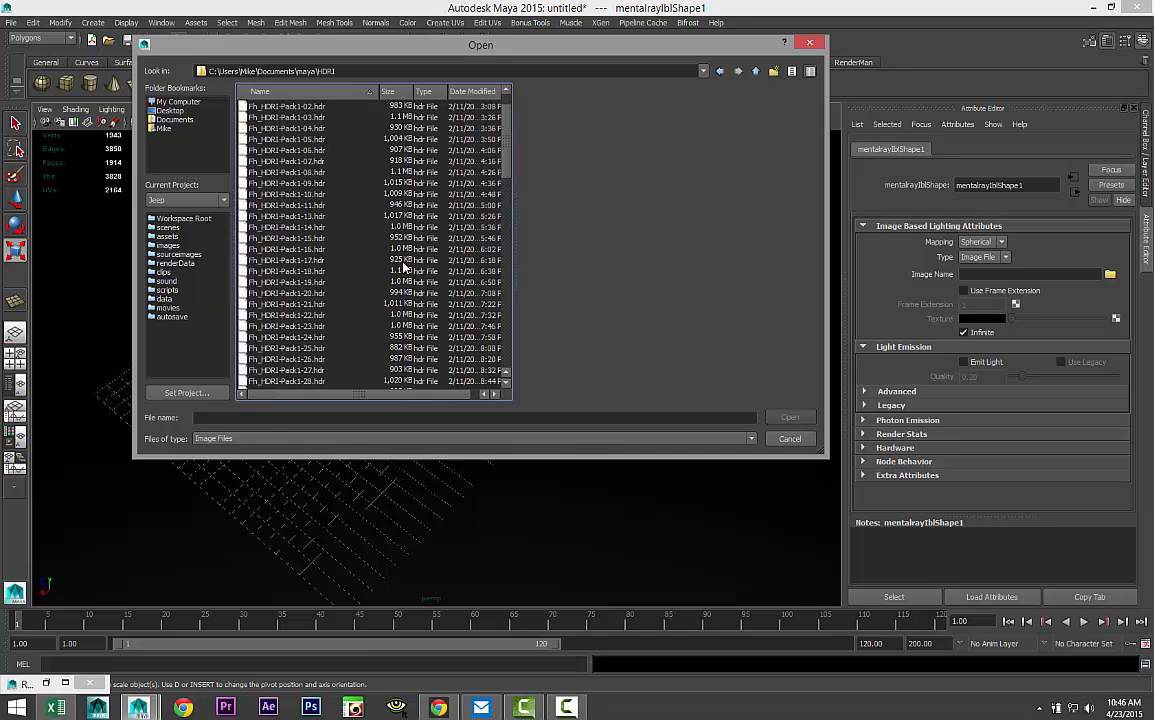
click(298, 229)
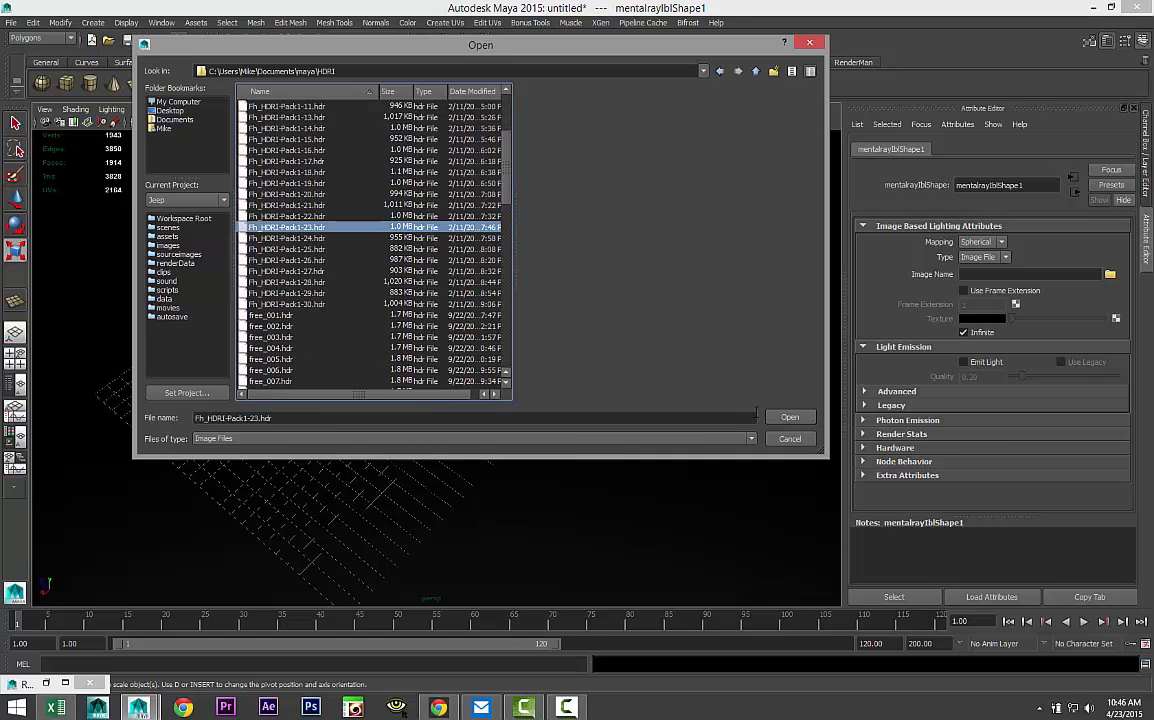
click(787, 417)
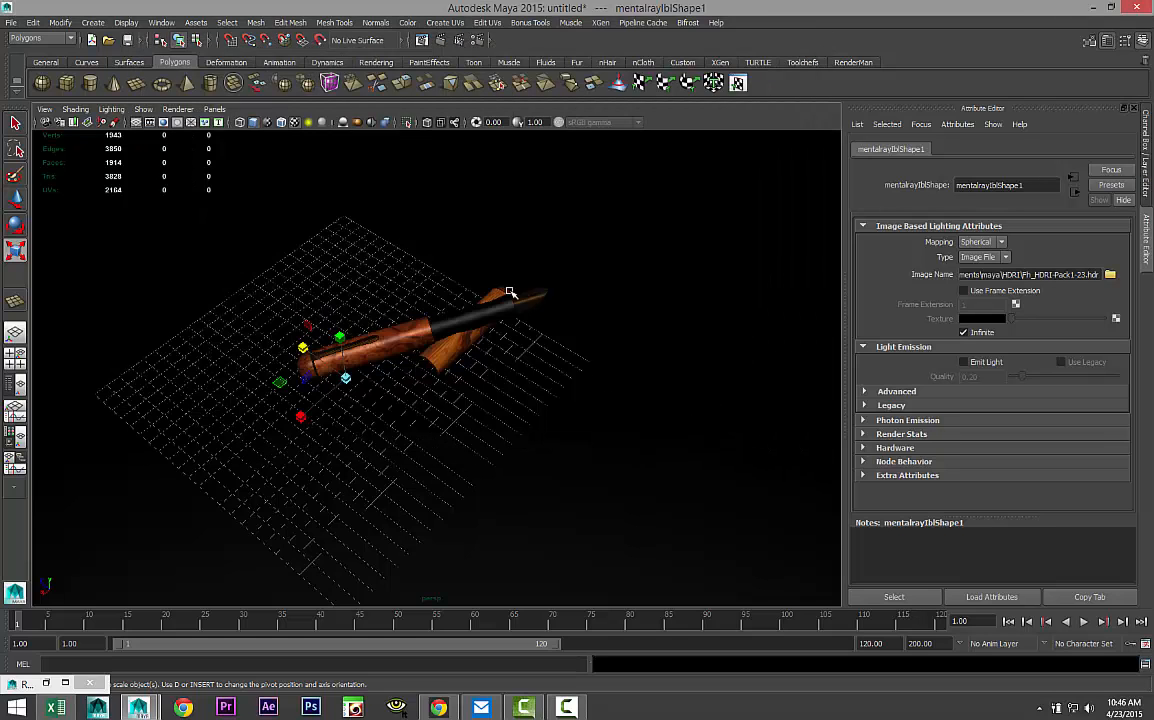
Create an area light and move it up to about 10.15 in Y above the scene.
click(92, 22)
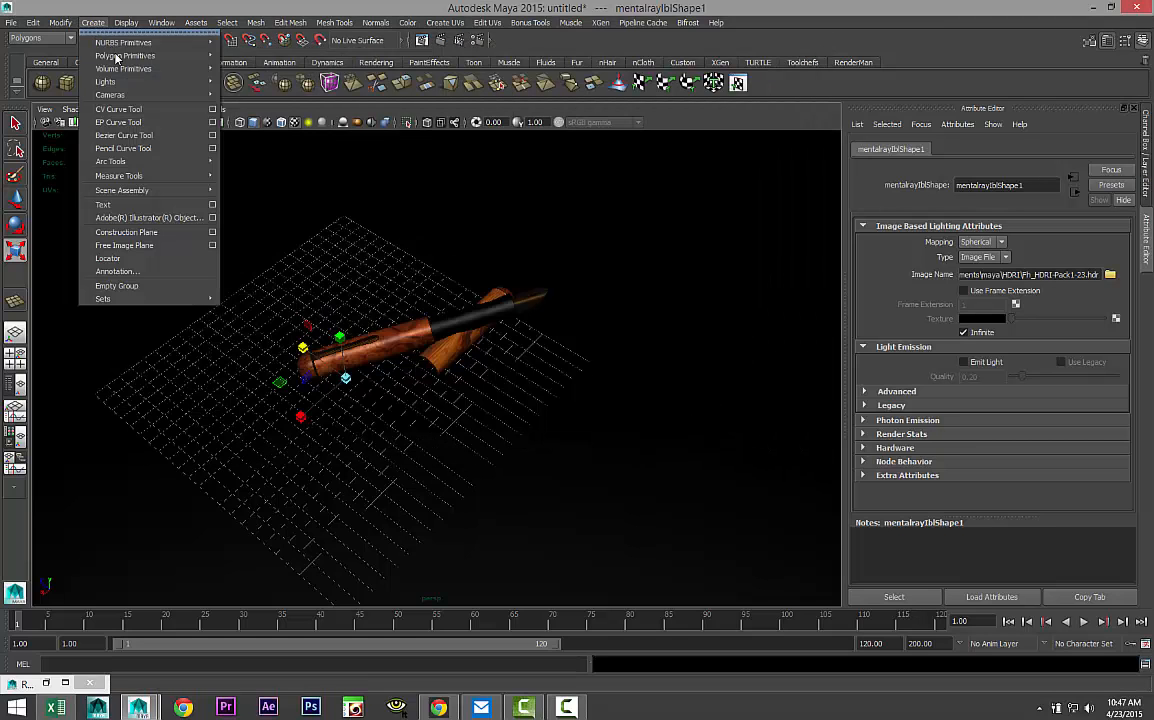
mouse_move(150, 81)
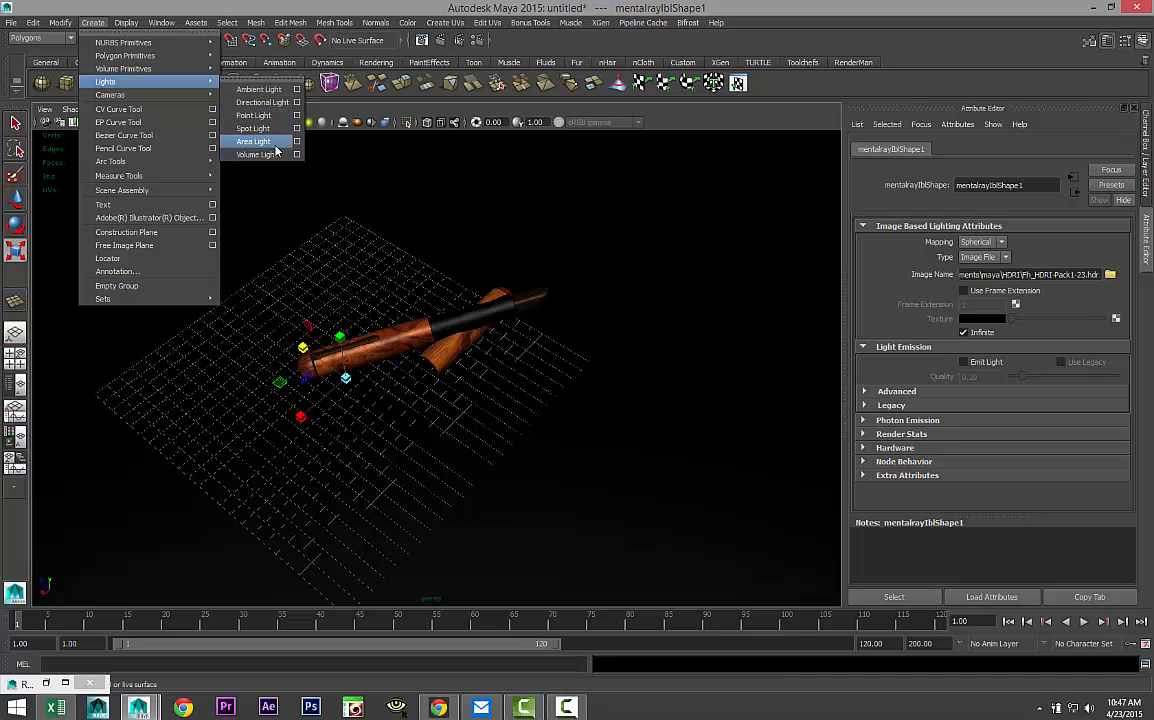
click(254, 141)
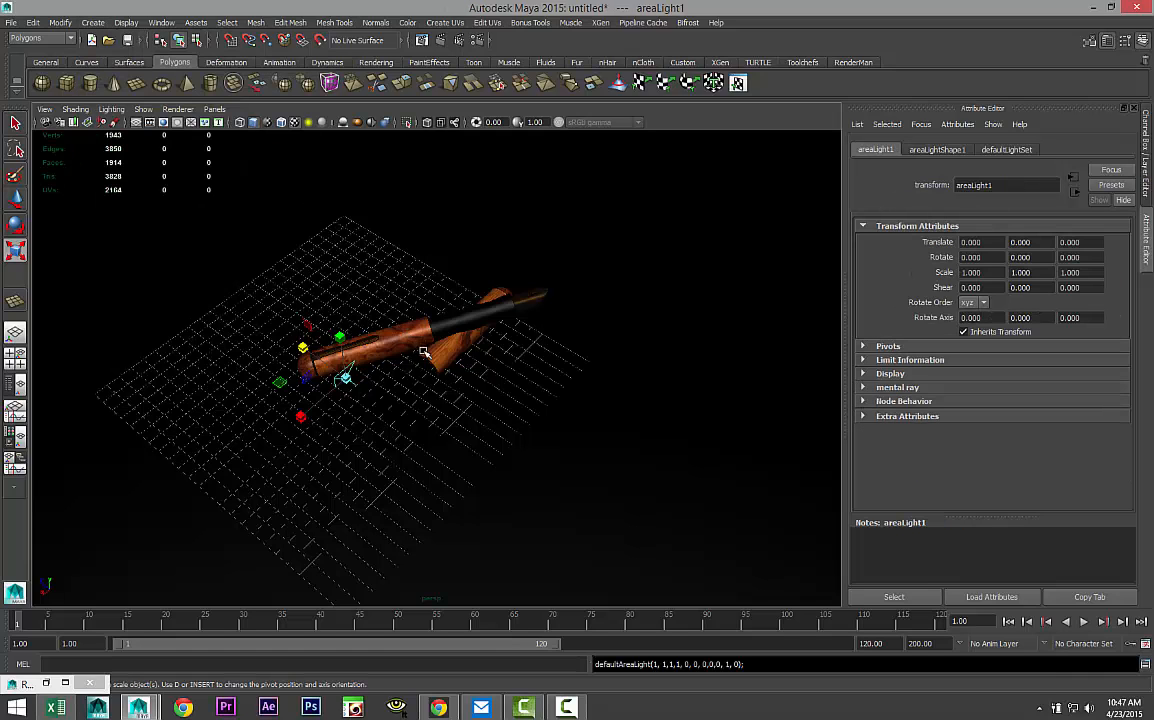
key(w)
drag(339, 335, 324, 207)
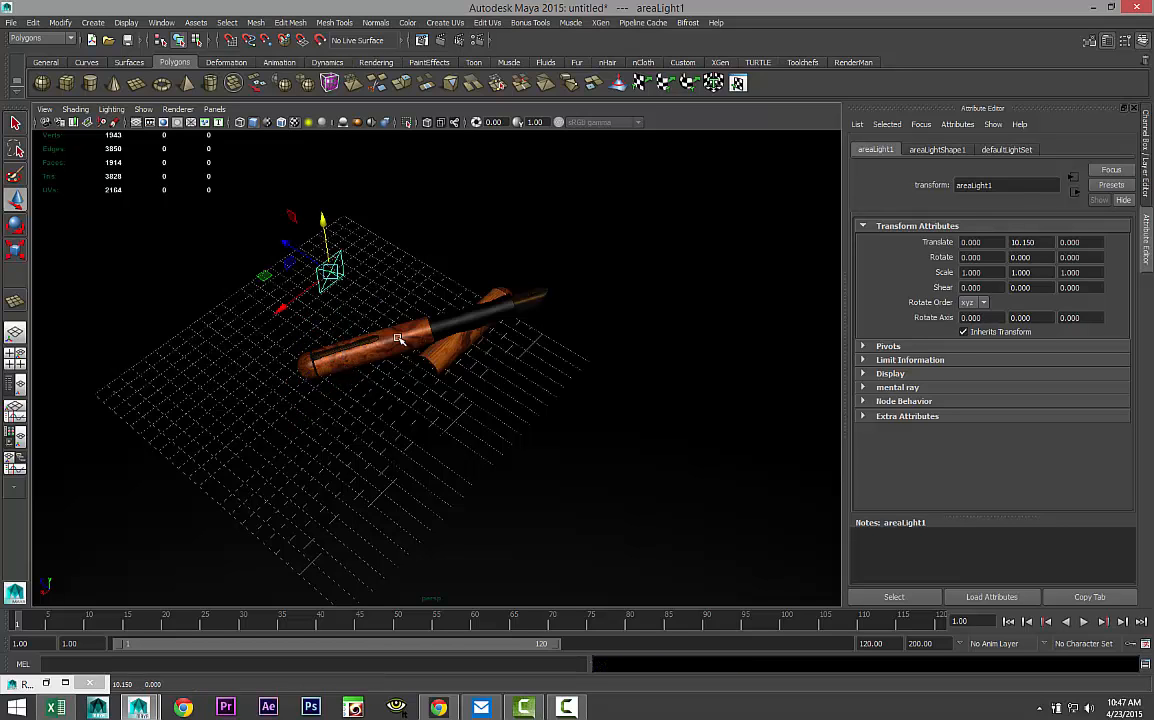
Move the area light to about -10.18 in Z, activate its target manipulator, and preview the scene lighting in the viewport.
drag(288, 248, 583, 448)
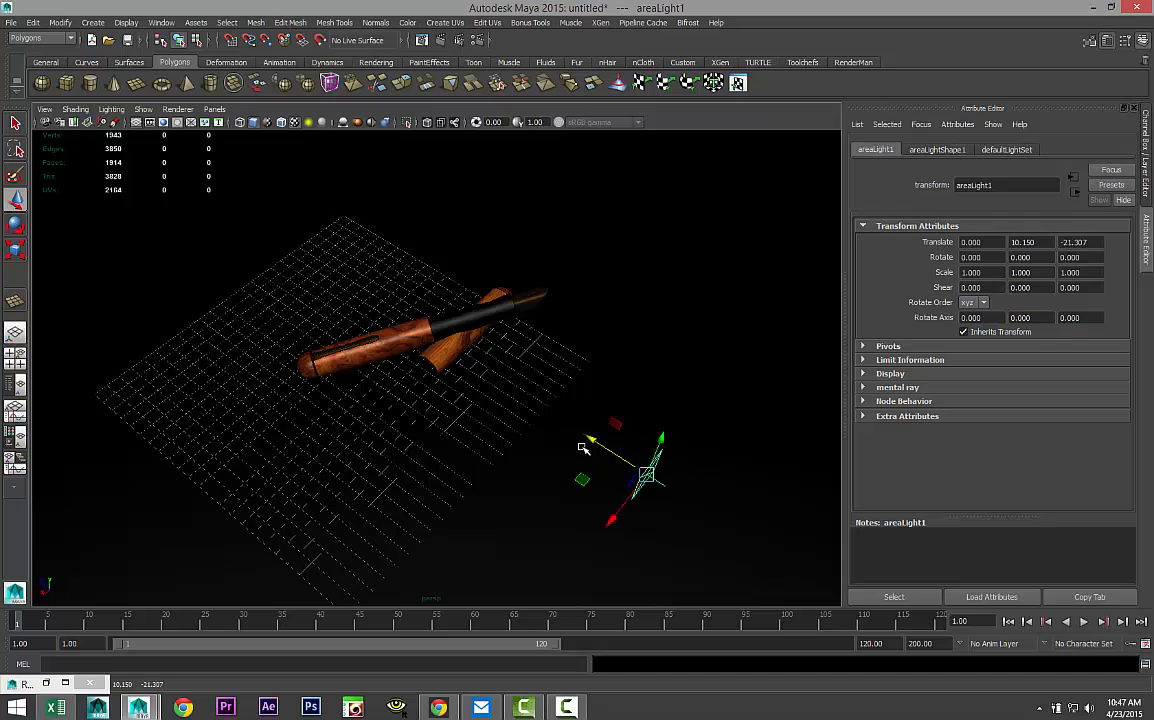
key(t)
drag(712, 519, 483, 384)
key(7)
drag(557, 152, 455, 305)
Lower the area light to about 2.62 in Y and shift its aim point along Z and X around the pen.
scroll(578, 406, down, 6)
drag(452, 364, 387, 352)
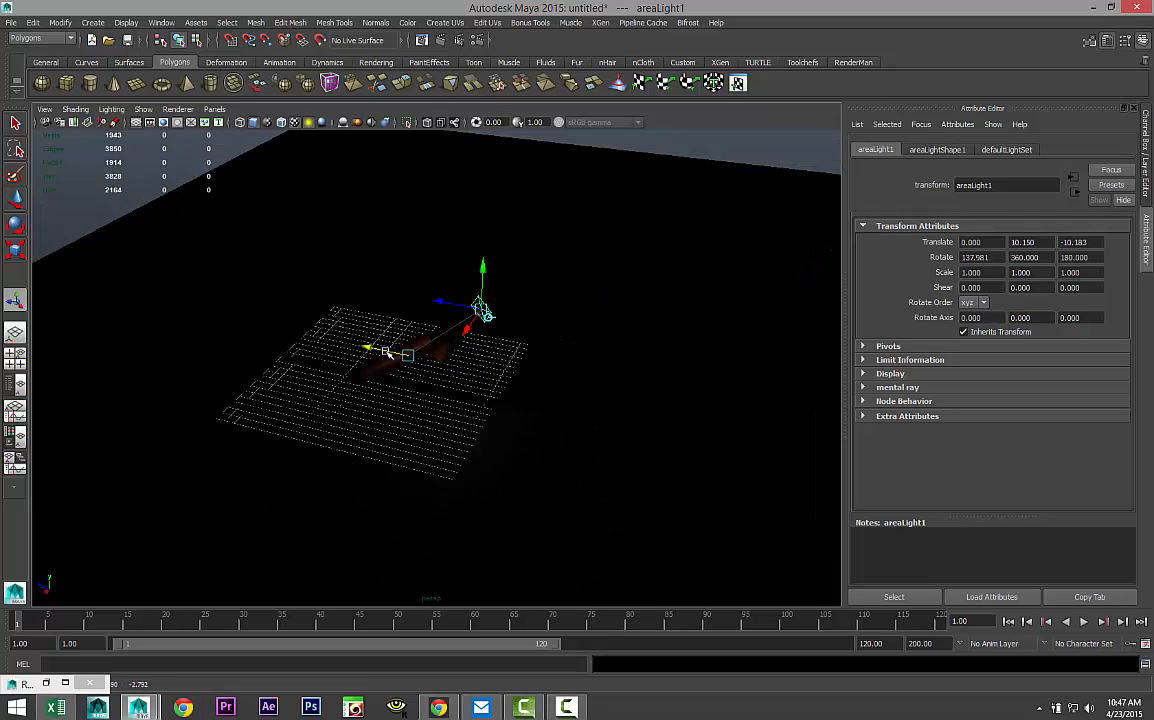
drag(483, 265, 484, 340)
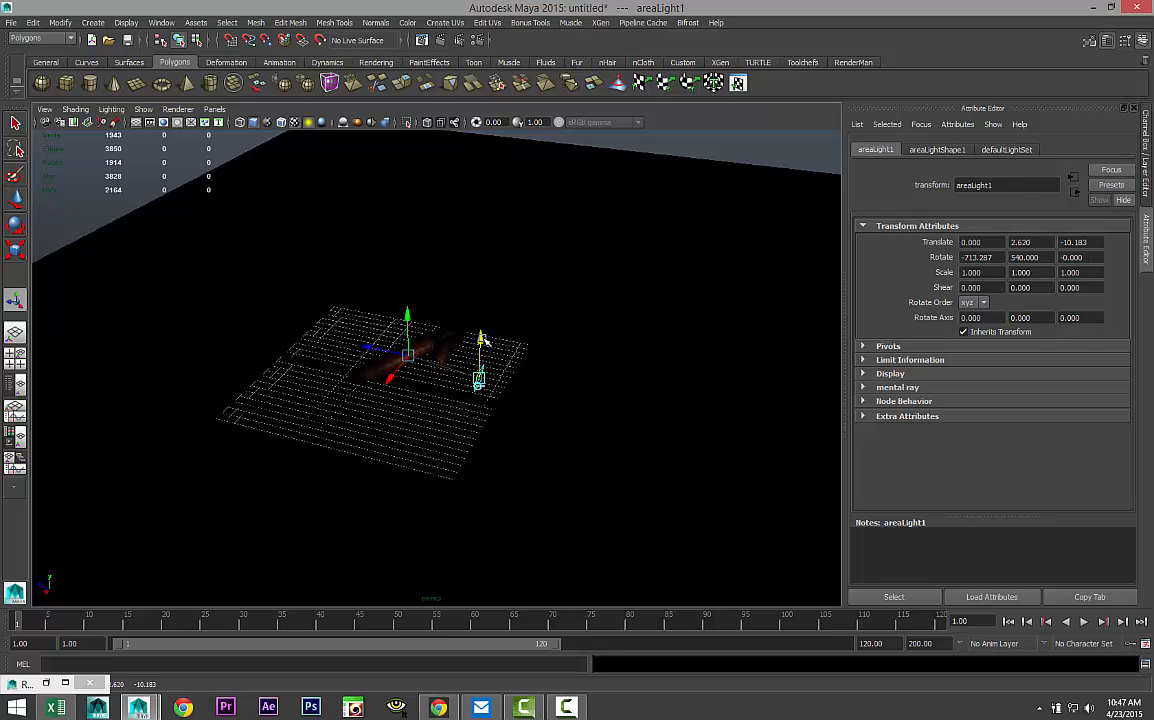
drag(393, 376, 412, 354)
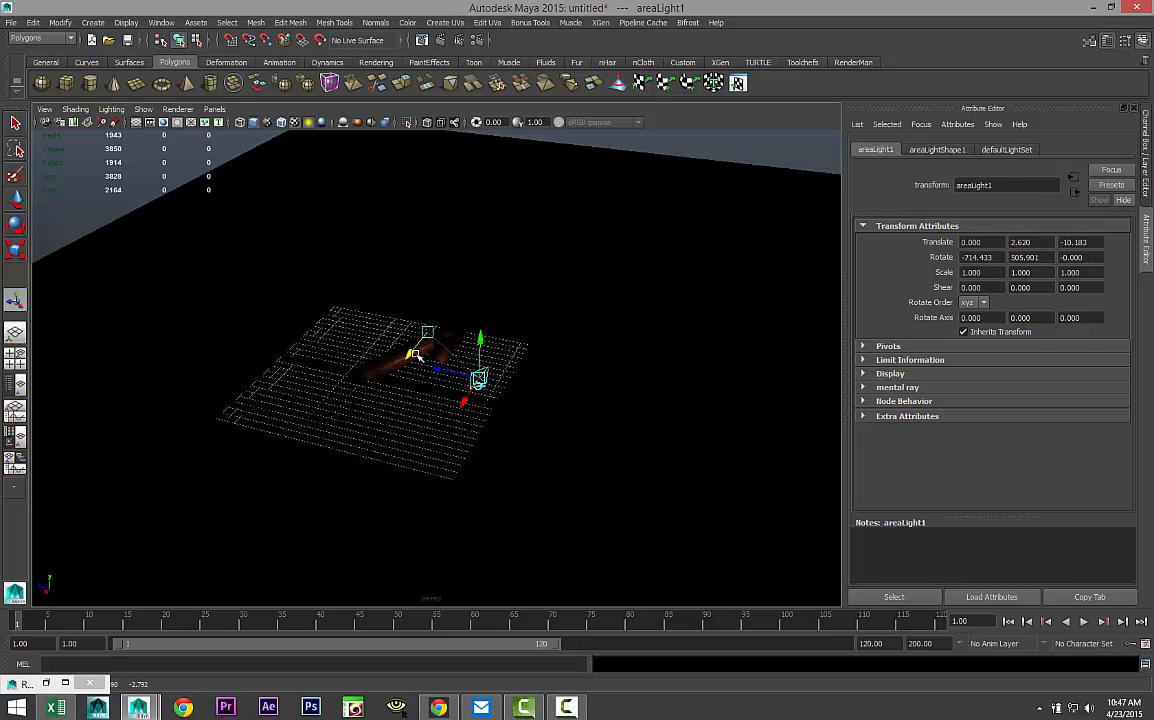
Duplicate the area light and move the copy to about -18.83 in X, keeping it aimed at the pen.
alt+drag(582, 392, 458, 396)
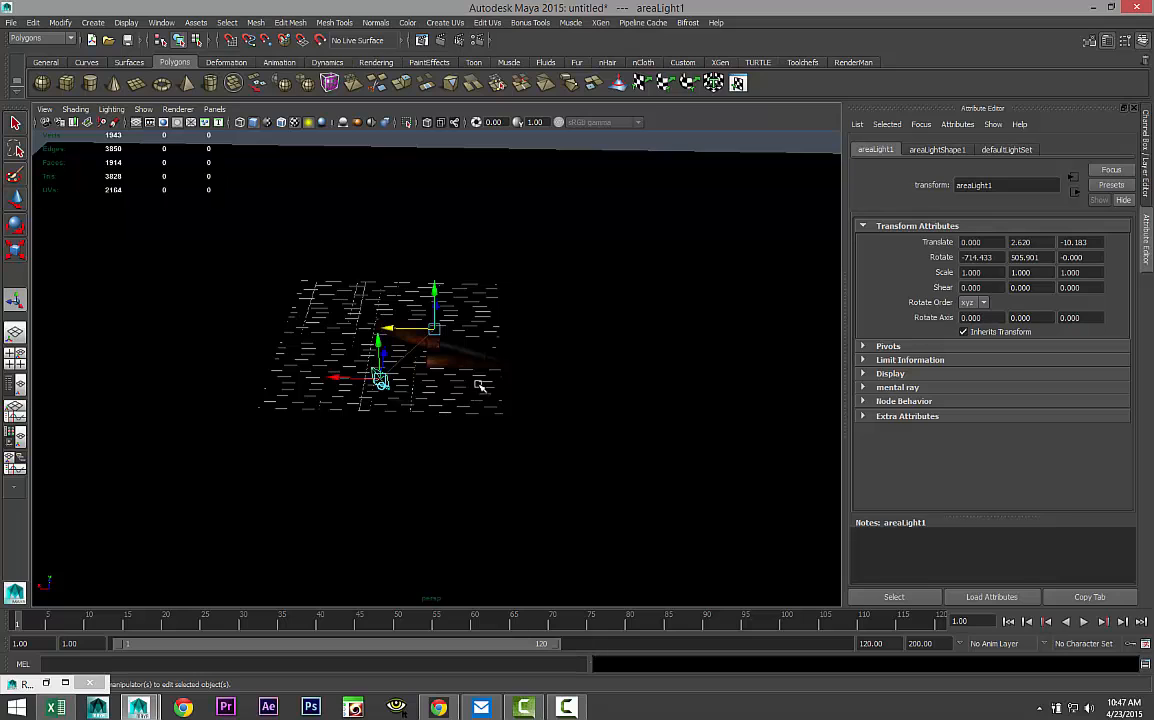
key(ctrl+d)
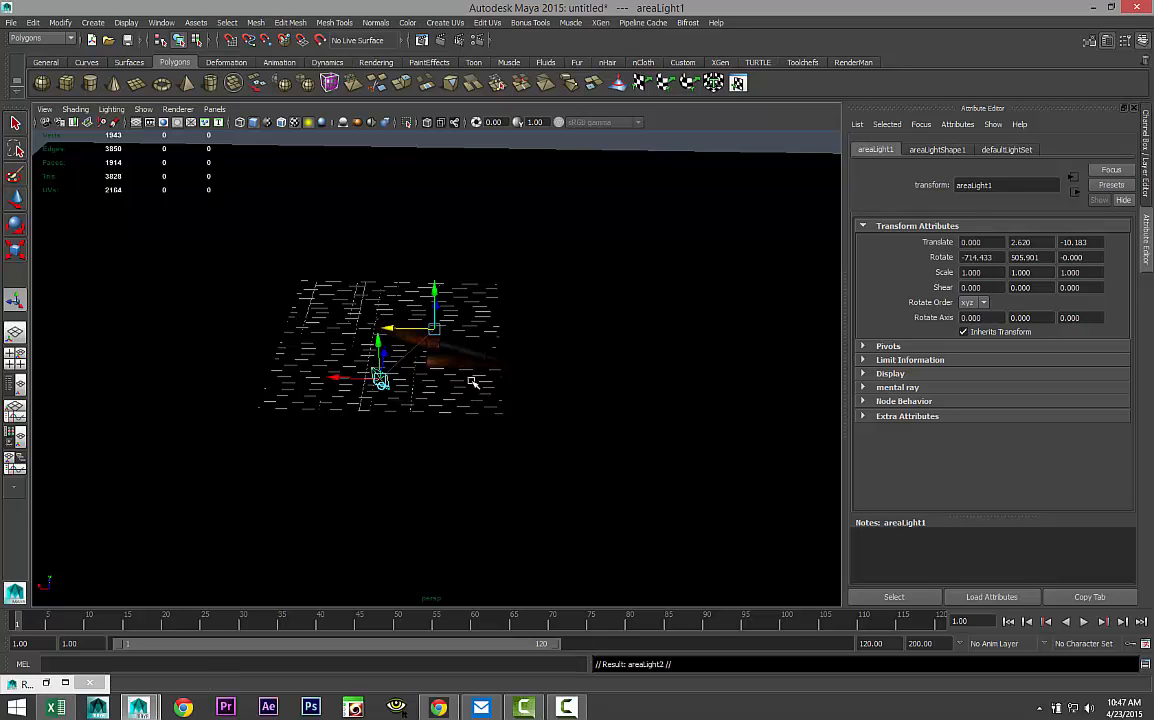
drag(335, 377, 528, 428)
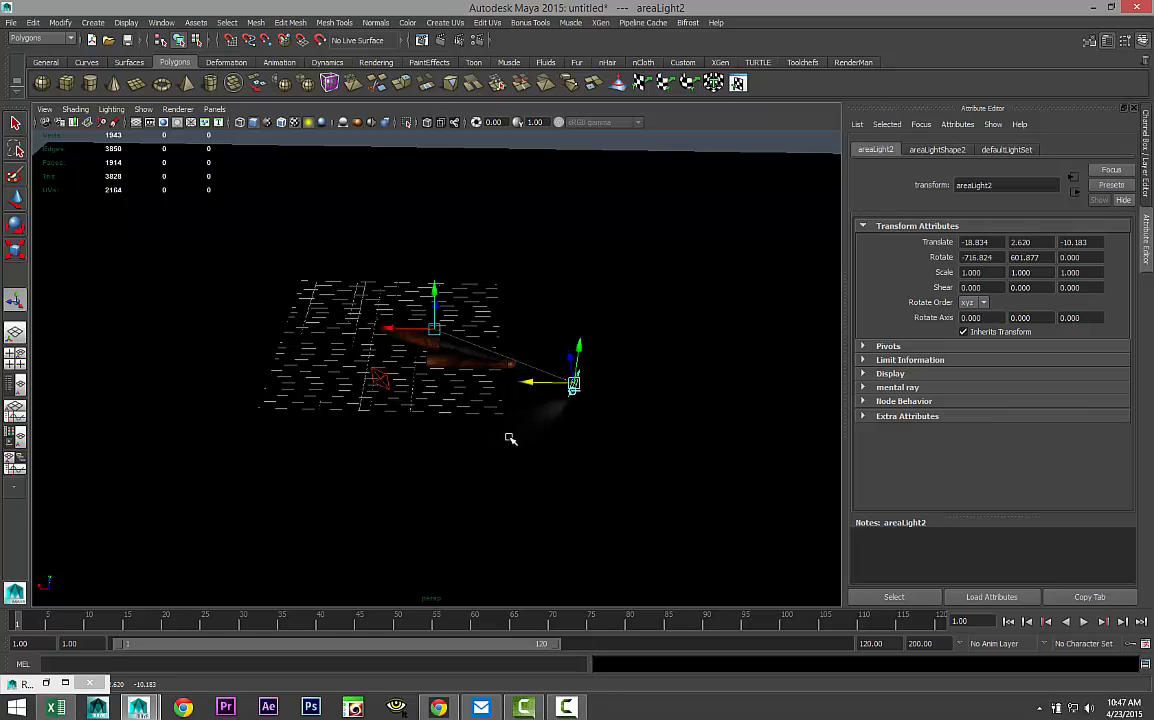
Duplicate the second area light and move the copy to about 9.89 in Y and -0.37 in Z.
scroll(510, 440, up, 4)
alt+drag(528, 446, 567, 447)
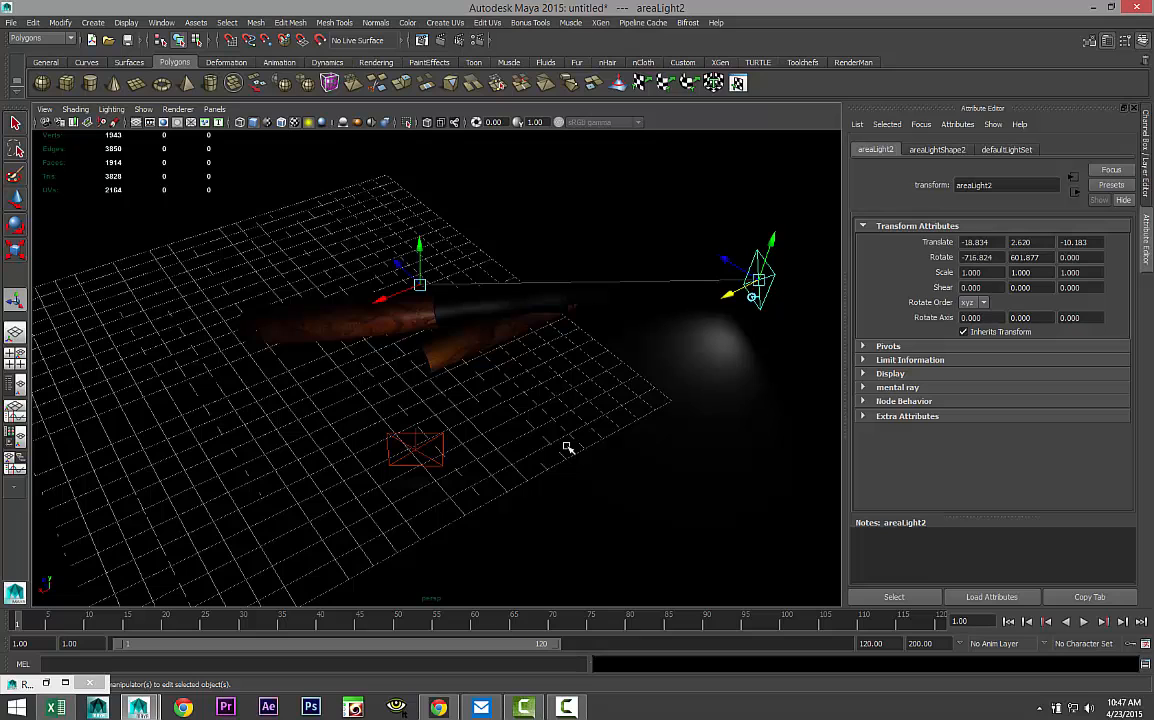
key(ctrl+d)
drag(728, 266, 558, 196)
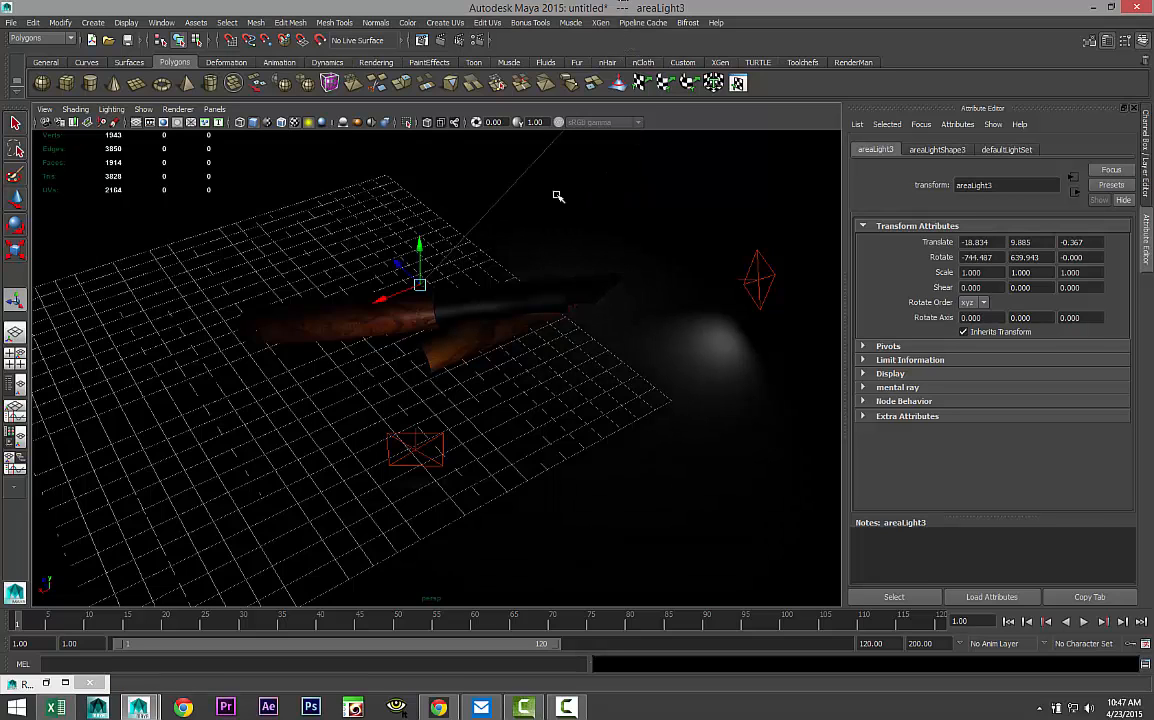
Frame a close-up of the pen and cap within the resolution gate and render the current frame with mental ray.
scroll(544, 348, up, 2)
alt+middle_drag(445, 444, 466, 491)
alt+drag(466, 491, 379, 514)
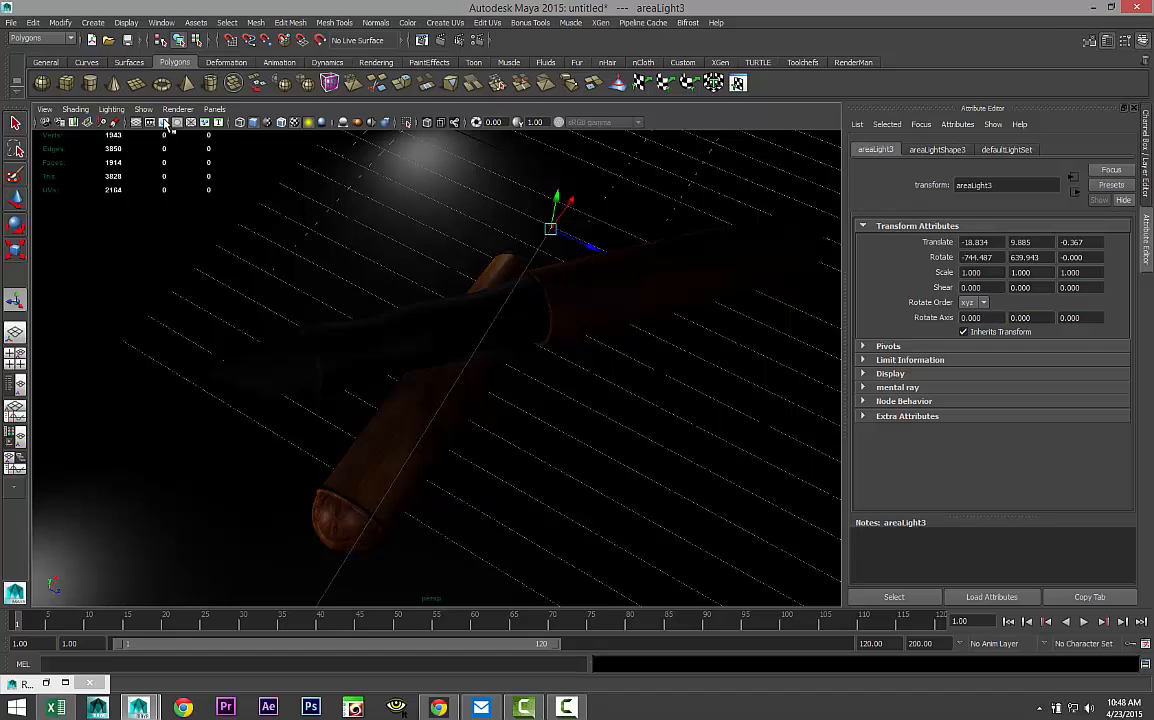
click(164, 123)
scroll(508, 398, down, 2)
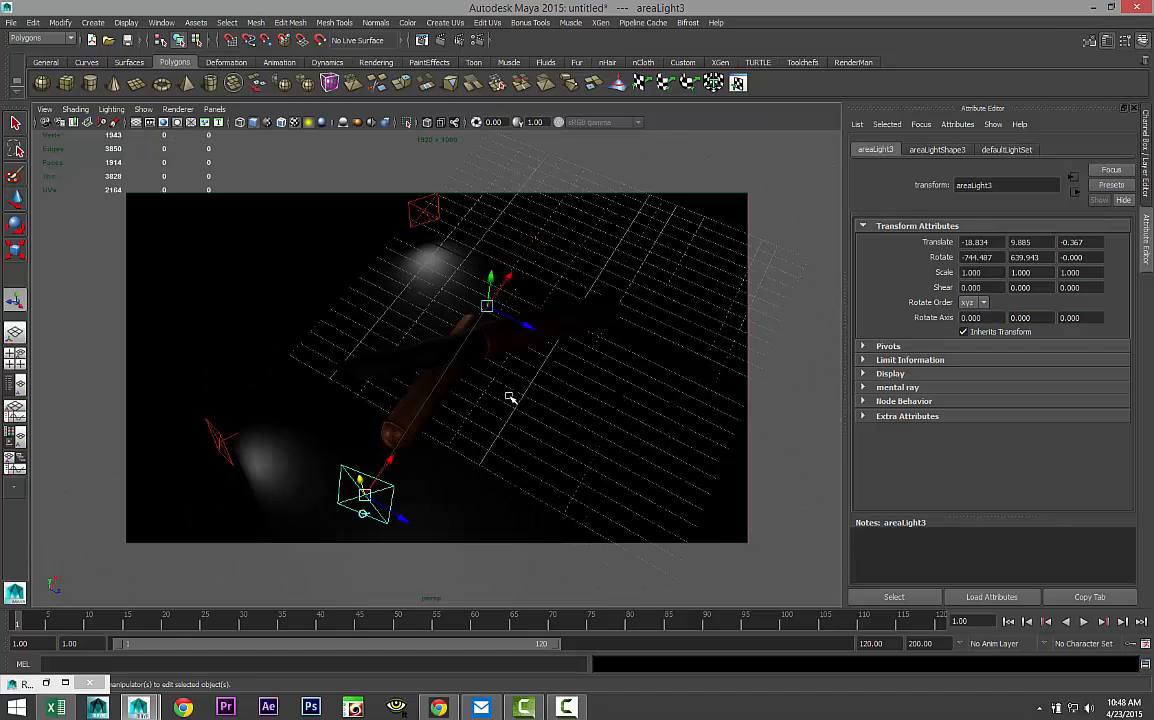
scroll(508, 400, up, 1)
alt+drag(506, 412, 505, 336)
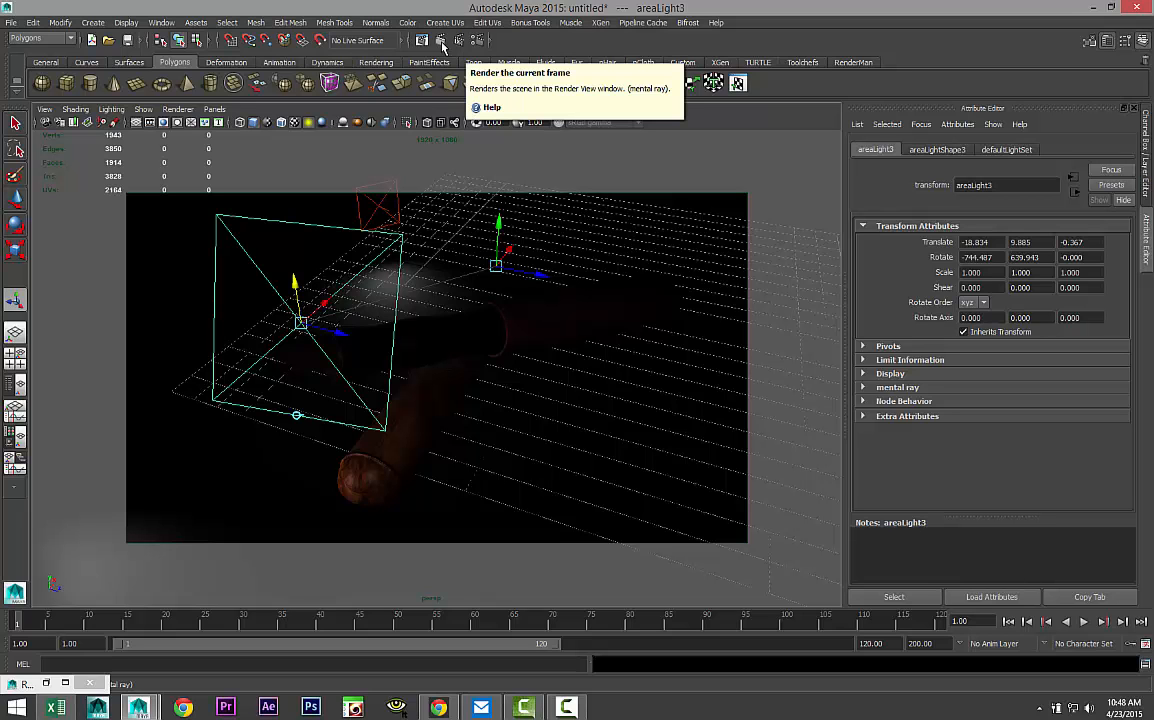
click(367, 104)
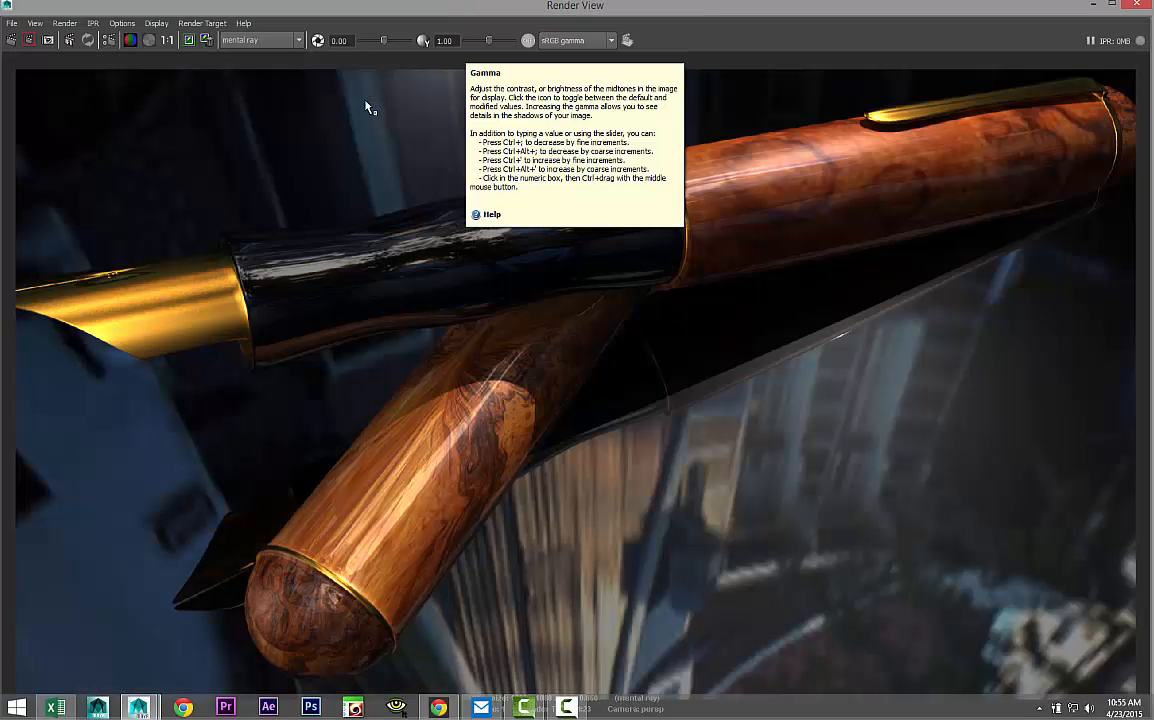